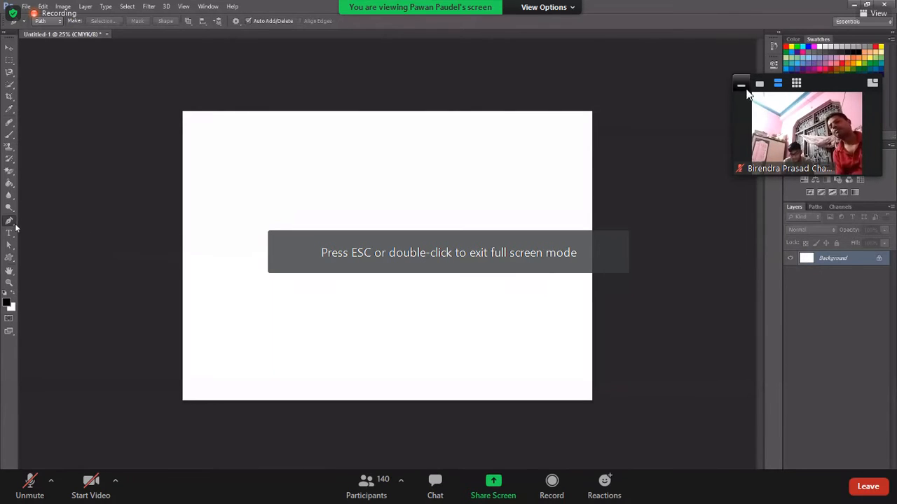
left_click(740, 84)
left_click_drag(817, 93, 761, 6)
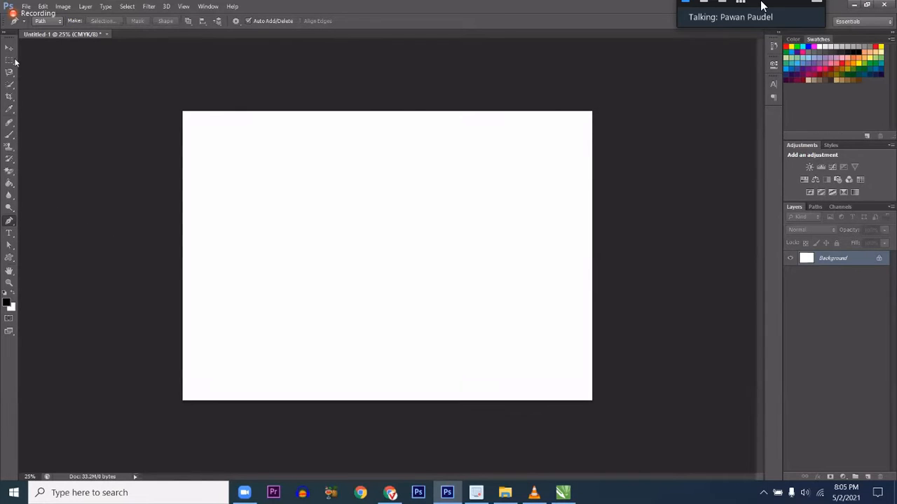
Create a new CMYK document with the default settings and rotate its canvas 90° to landscape orientation.
left_click(26, 7)
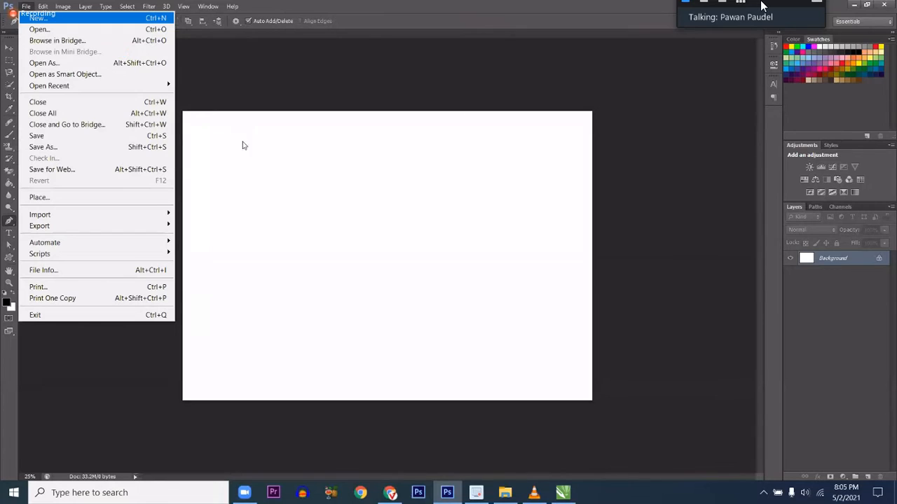
key("Return")
left_click(547, 129)
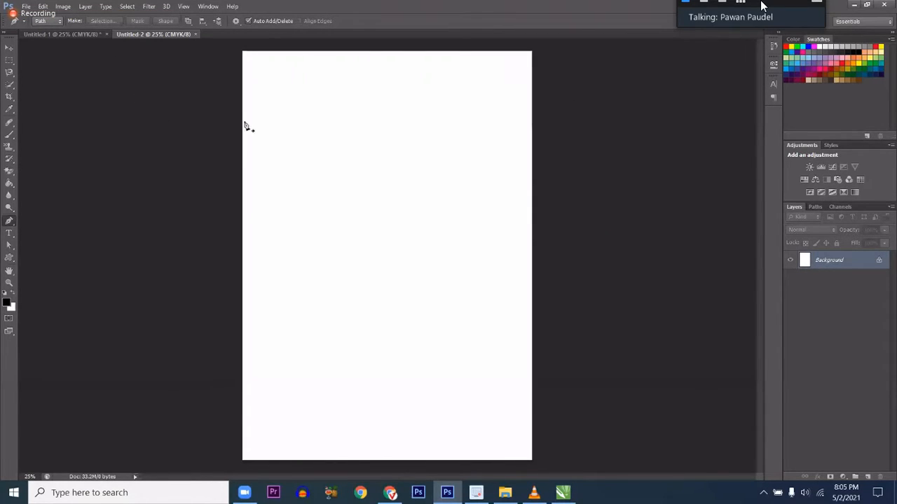
left_click(68, 7)
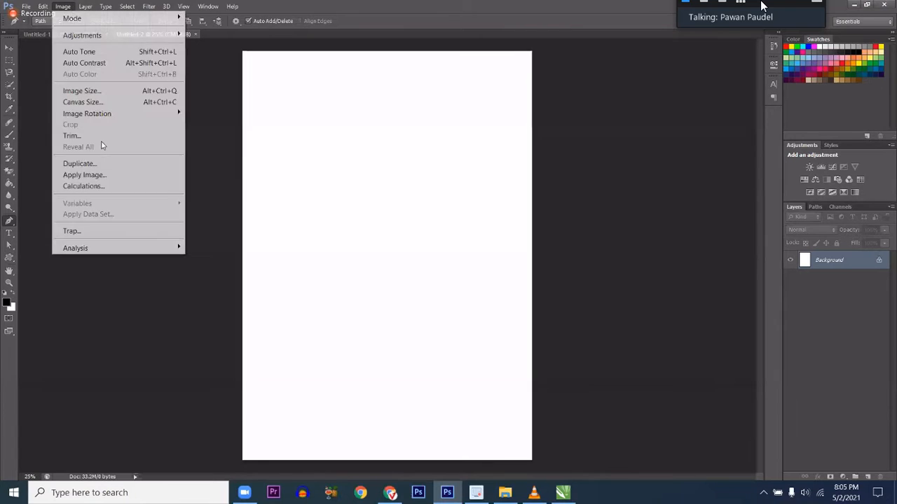
mouse_move(116, 114)
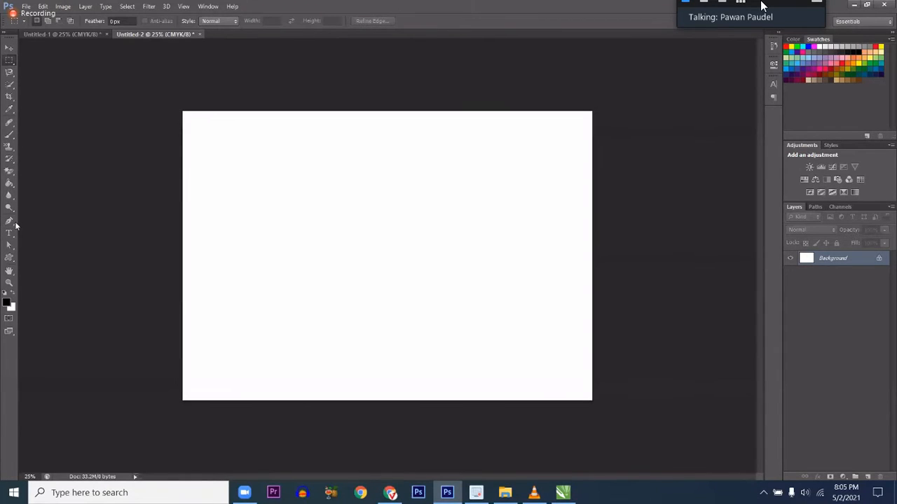
Draw a closed, curved blob-shaped path in the left half of the canvas with the Pen tool.
left_click(13, 222)
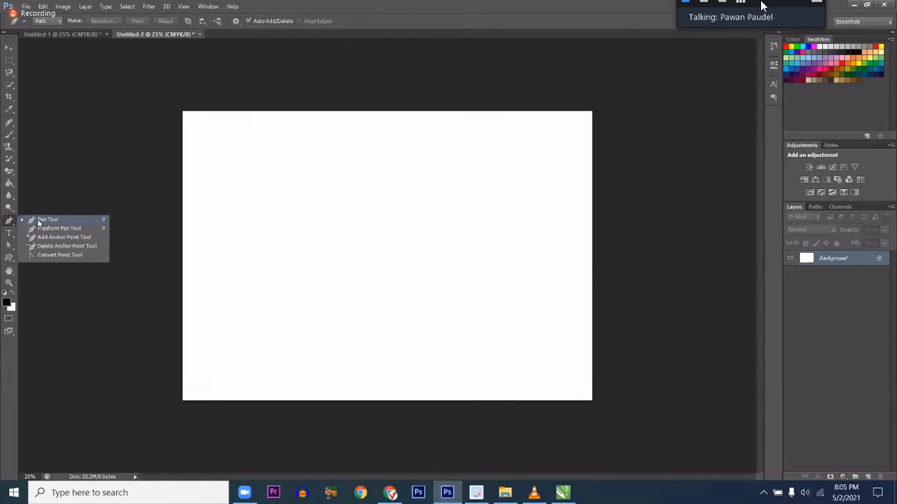
left_click(14, 226)
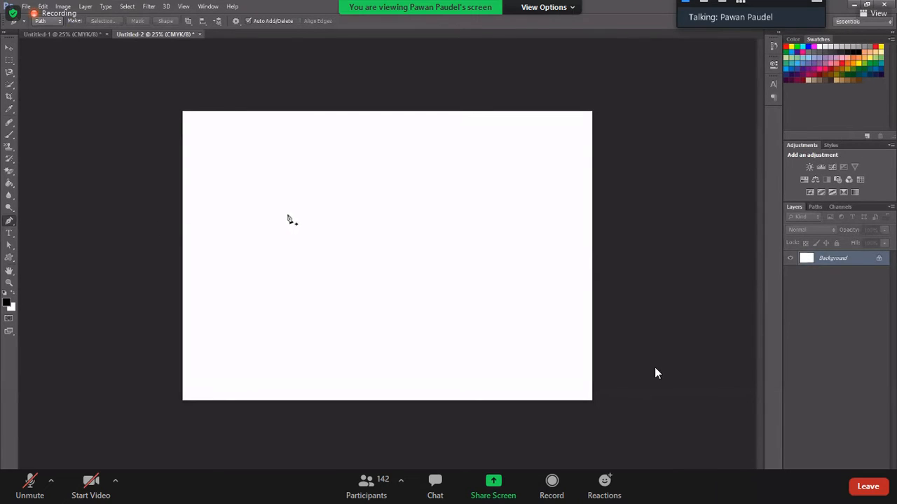
mouse_move(277, 193)
left_mouse_down()
mouse_move(256, 212)
mouse_move(259, 252)
left_mouse_up()
left_click_drag(292, 283, 321, 290)
mouse_move(390, 288)
left_mouse_down()
mouse_move(409, 241)
mouse_move(406, 208)
mouse_move(358, 191)
mouse_move(312, 191)
left_mouse_up()
left_click(297, 190)
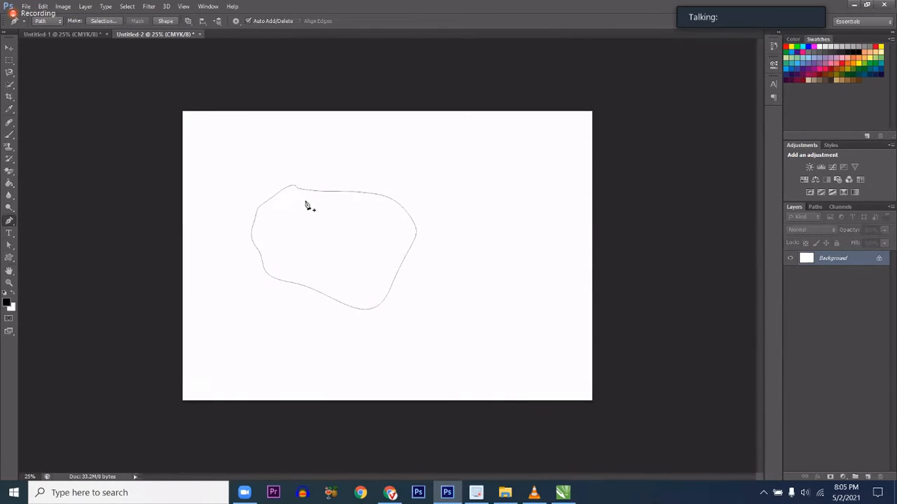
Convert the blob-shaped path into a new anti-aliased selection and deselect it.
right_click(309, 204)
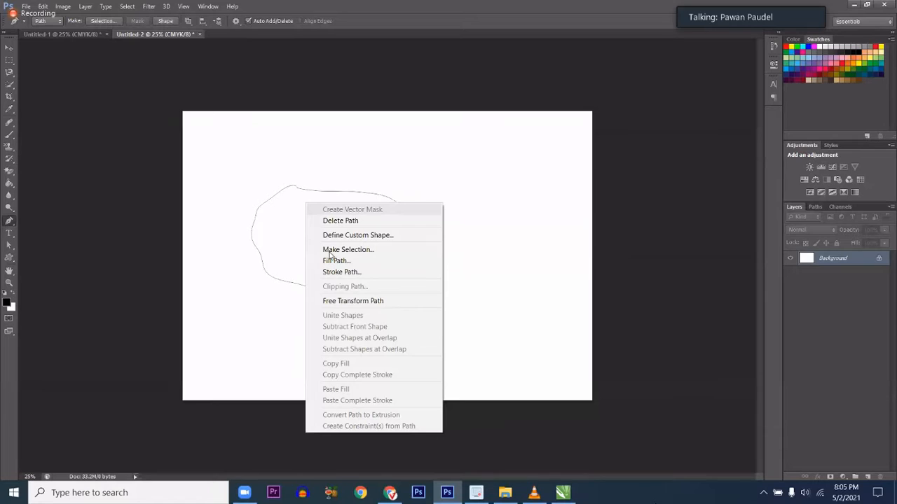
left_click(329, 250)
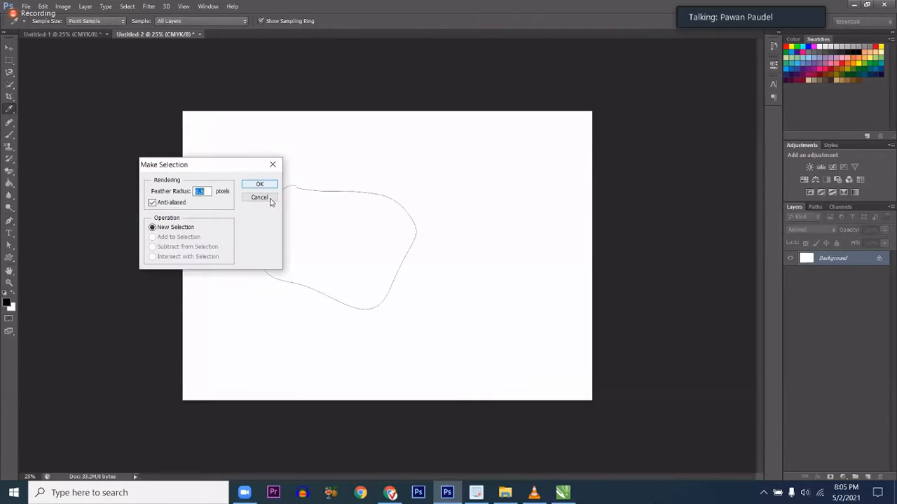
key("Return")
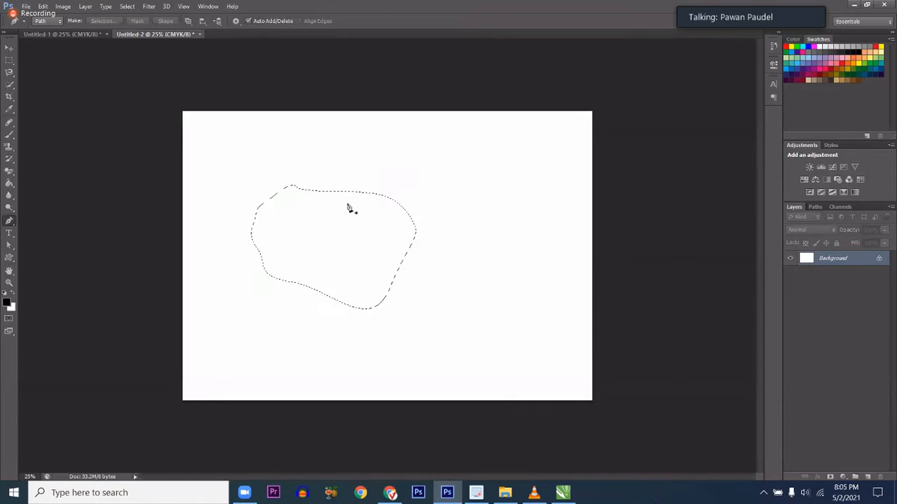
key("ctrl+d")
Draw a closed leaf-shaped path with pointed upper and lower ends near the middle of the canvas with the Pen tool.
right_click(14, 225)
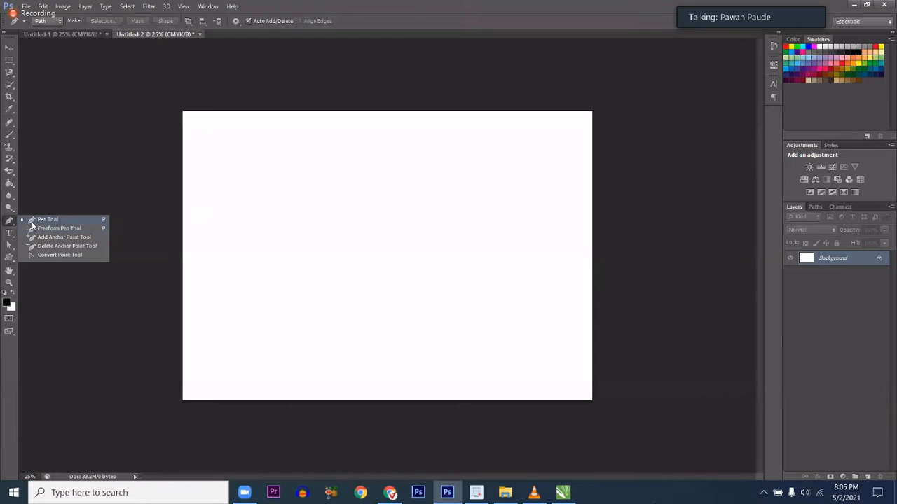
left_click(35, 222)
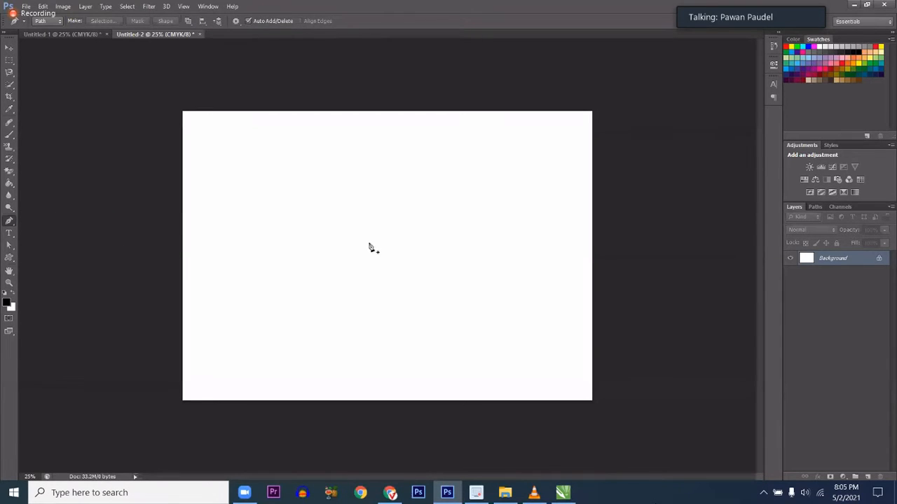
left_click(385, 198)
left_click_drag(353, 235, 351, 264)
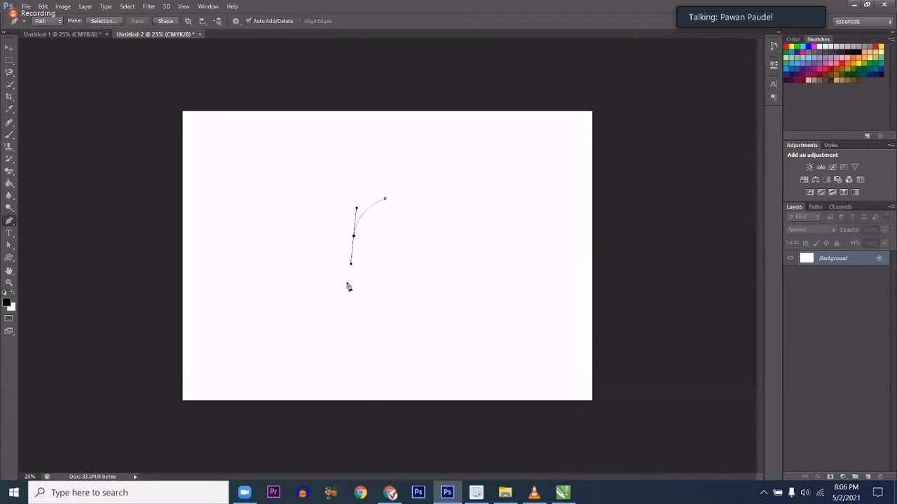
left_click(346, 282)
left_click_drag(394, 245, 408, 223)
left_click_drag(385, 200, 396, 216)
left_click(379, 205, "ctrl")
Select all anchor points of the leaf path and switch to the Freeform Pen tool.
left_click(14, 249)
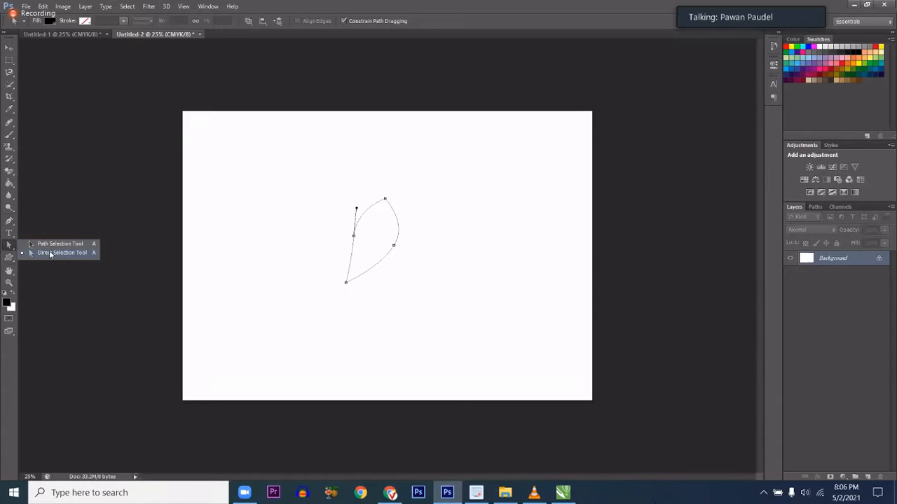
left_click(356, 221)
key("Delete")
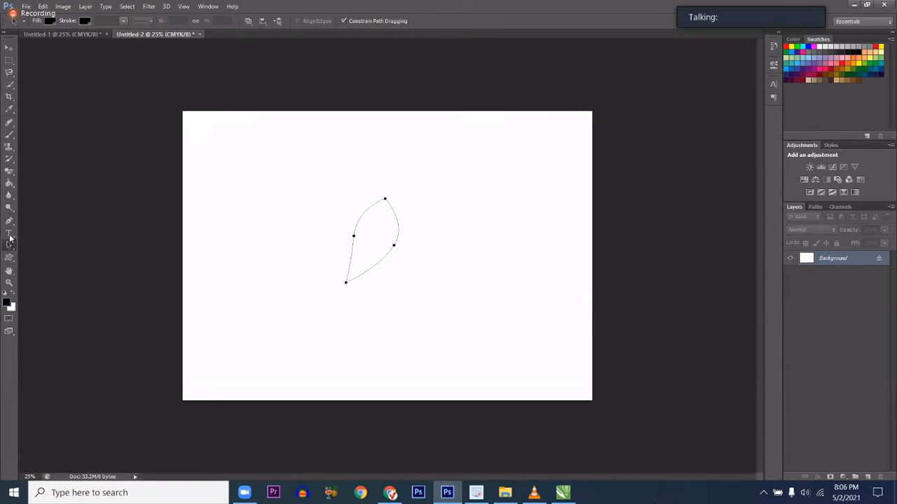
left_click(9, 221)
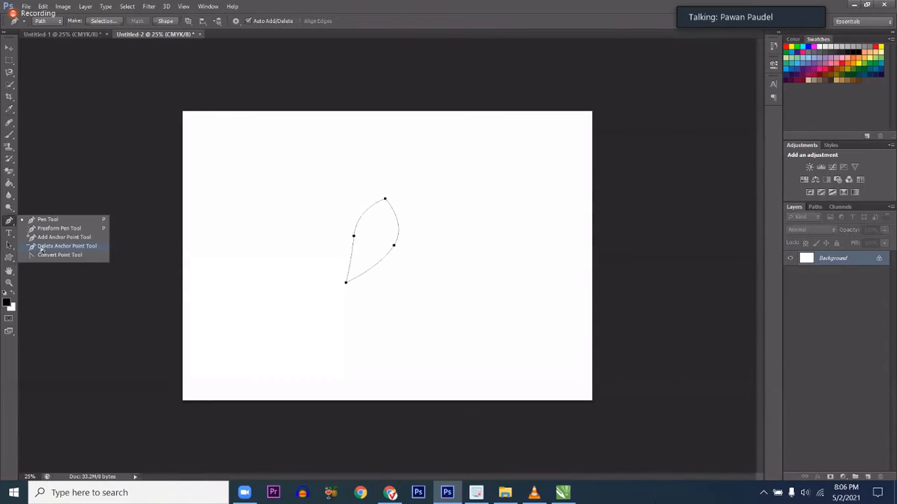
key("shift+p")
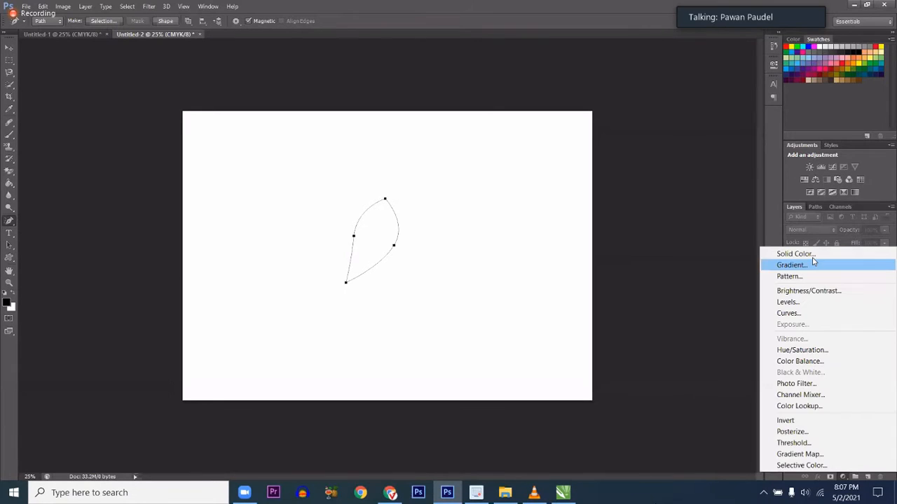
Add a Solid Color fill layer to the leaf path in bright green.
left_click(806, 254)
left_click(677, 272)
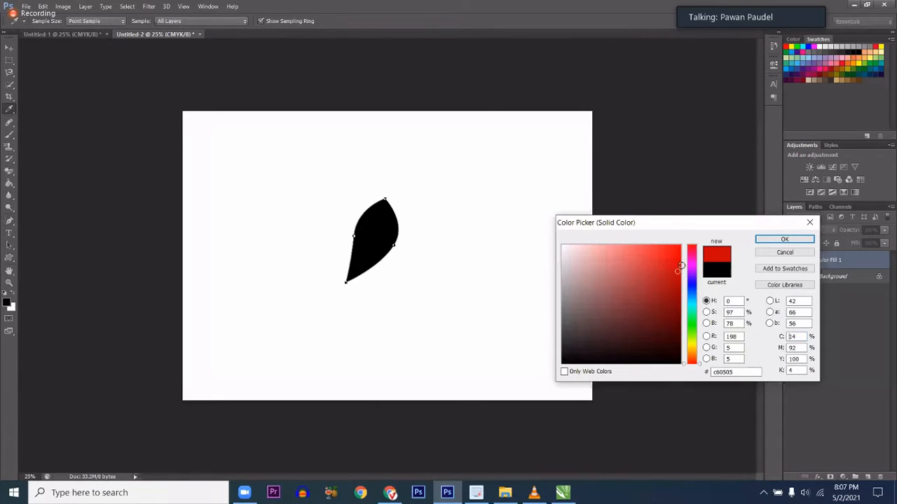
left_click(683, 263)
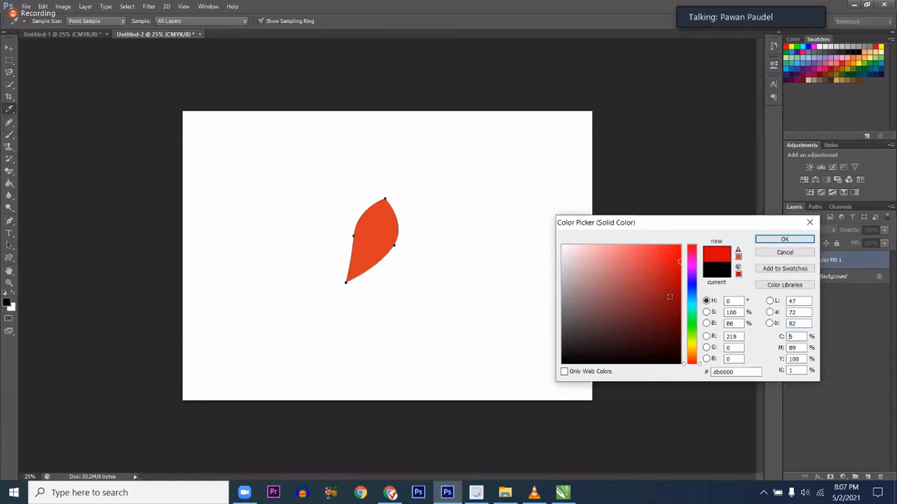
left_click(690, 327)
left_click(690, 324)
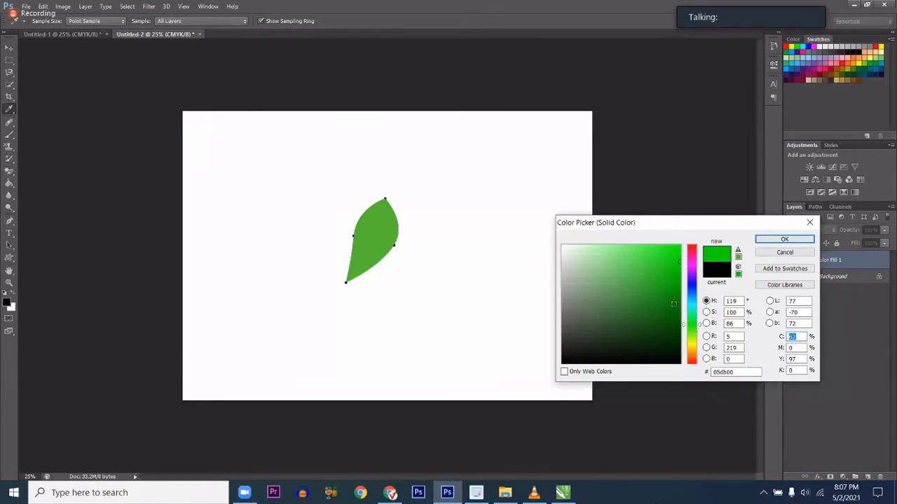
left_click(675, 301)
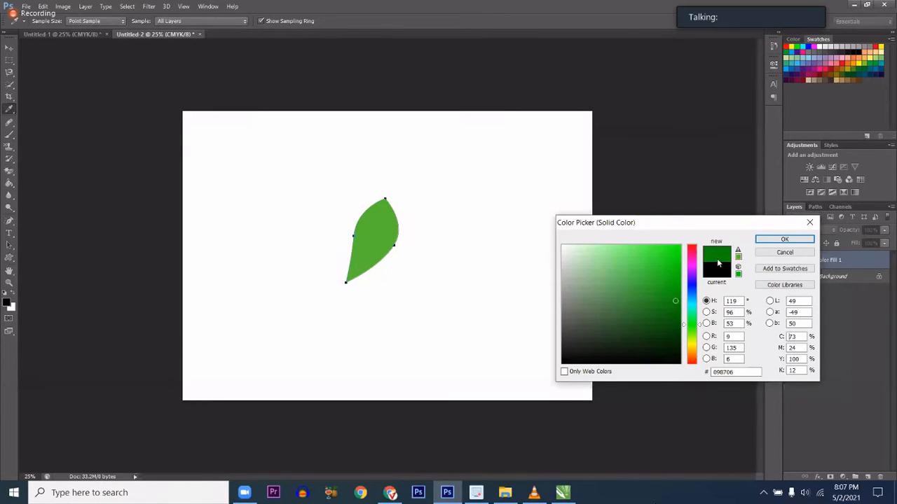
left_click(679, 249)
left_click(783, 241)
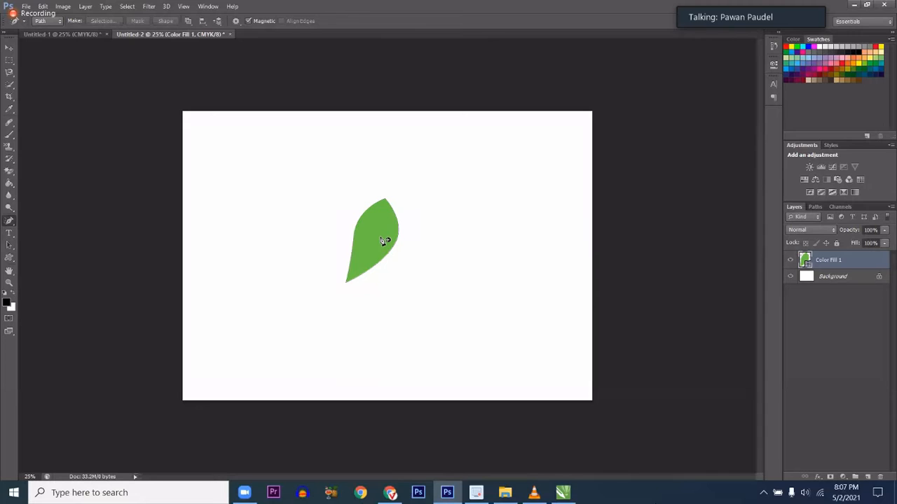
Undo the green fill layer and select the leaf path's outline.
left_click(397, 202, "ctrl")
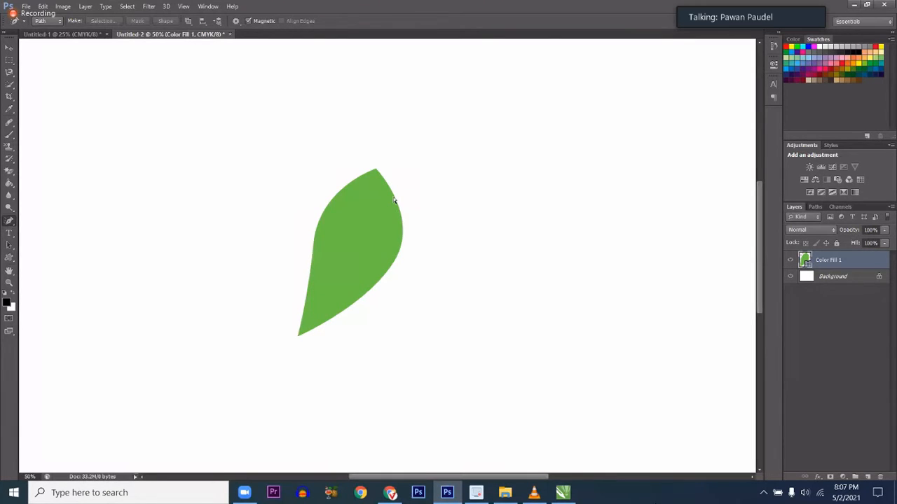
key("ctrl+z")
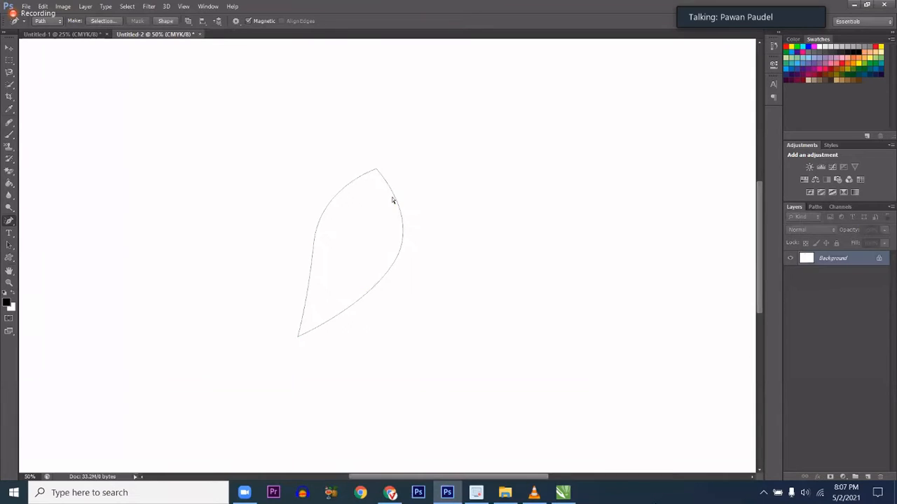
left_click(393, 199, "ctrl")
Fill the leaf path with a Solid Color layer in green 0fb602 and hide the path outline.
left_click(842, 476)
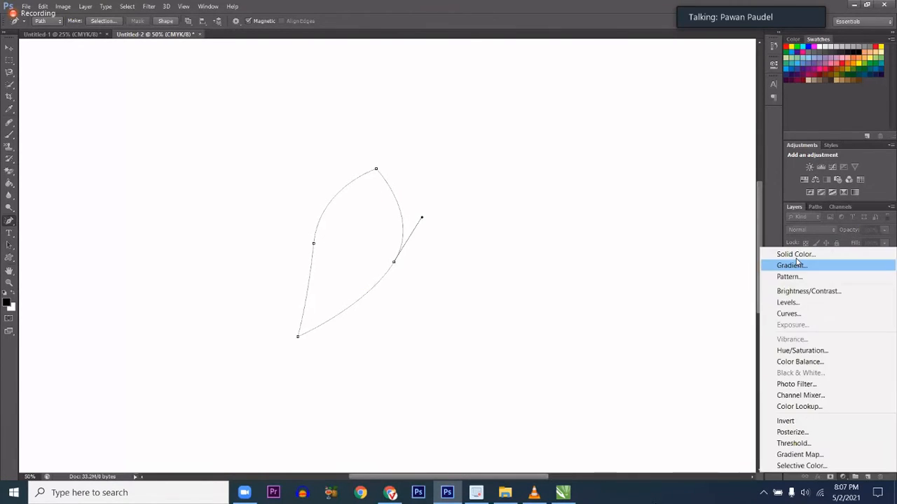
left_click(780, 256)
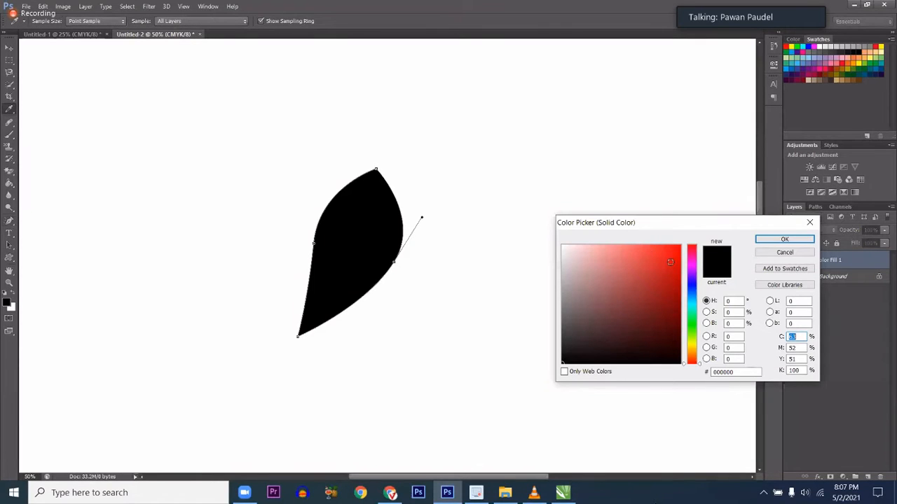
left_click(679, 278)
left_click(690, 325)
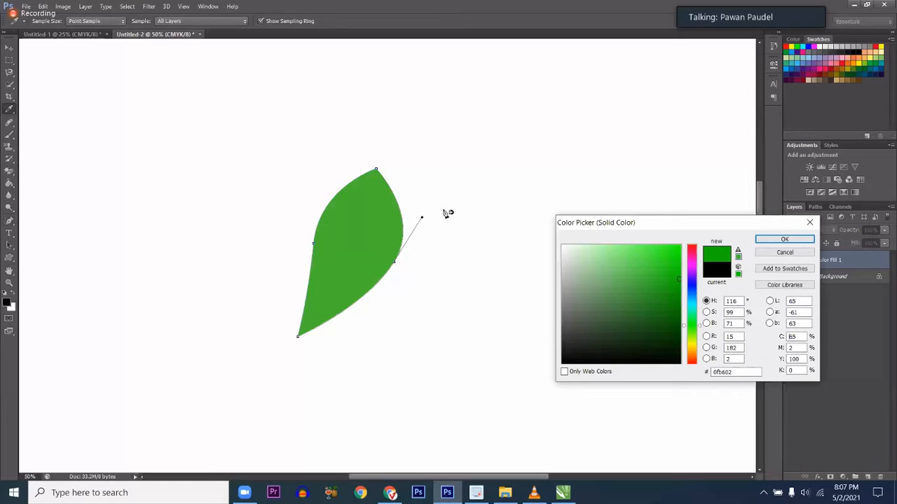
key("Return")
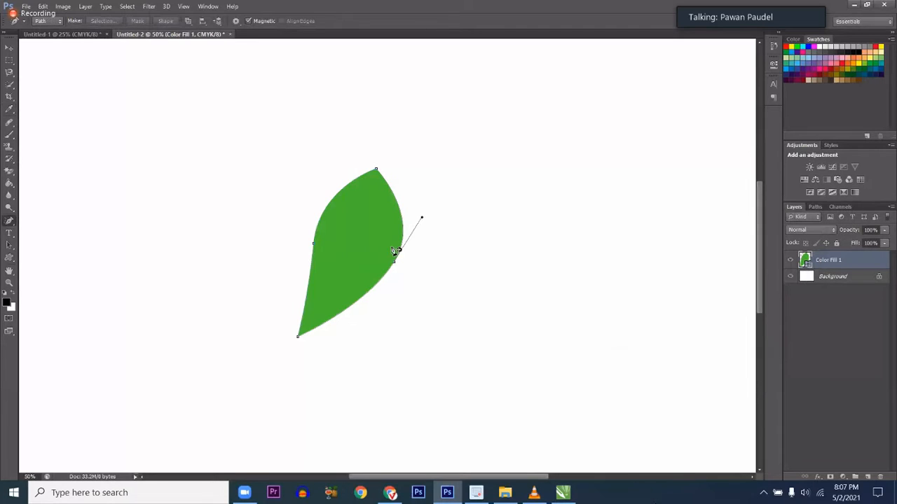
key("Return")
key("m")
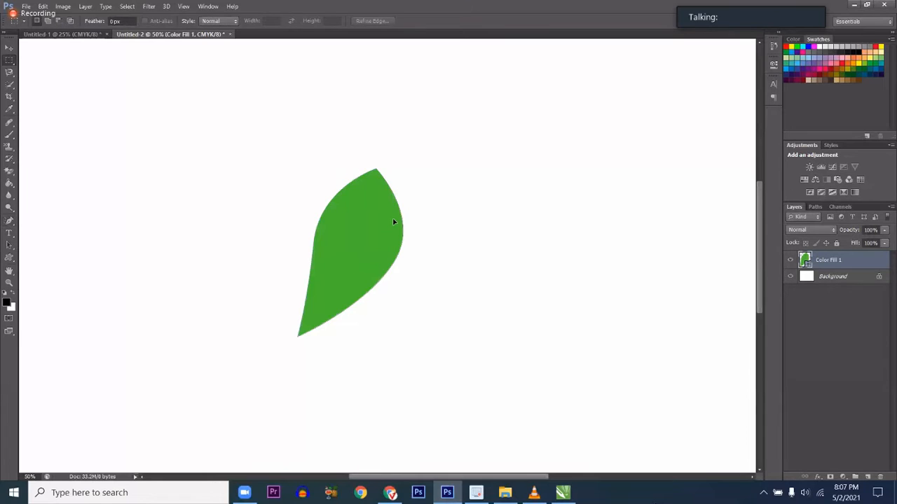
key("ctrl+z")
key("p")
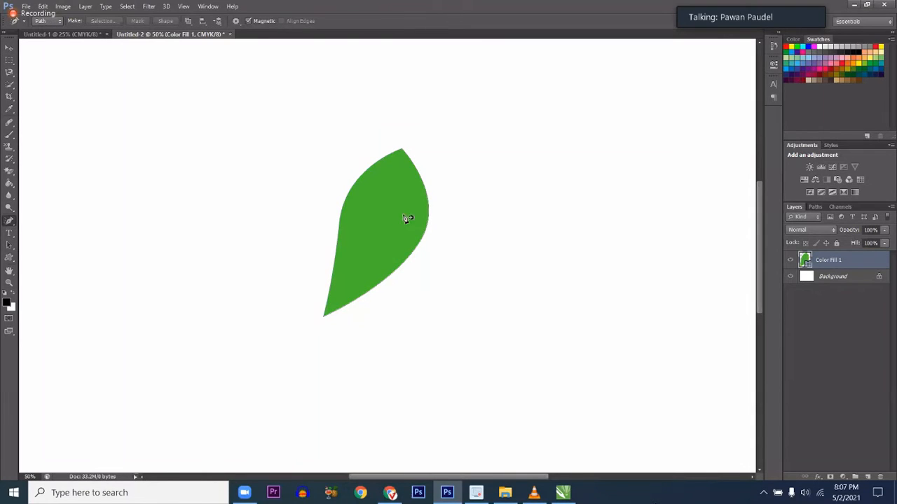
left_click_drag(422, 158, 440, 224)
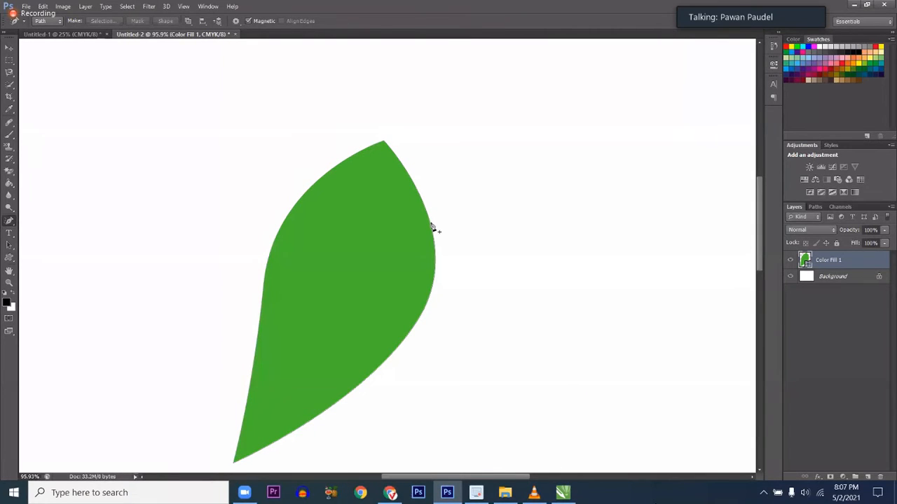
key("m")
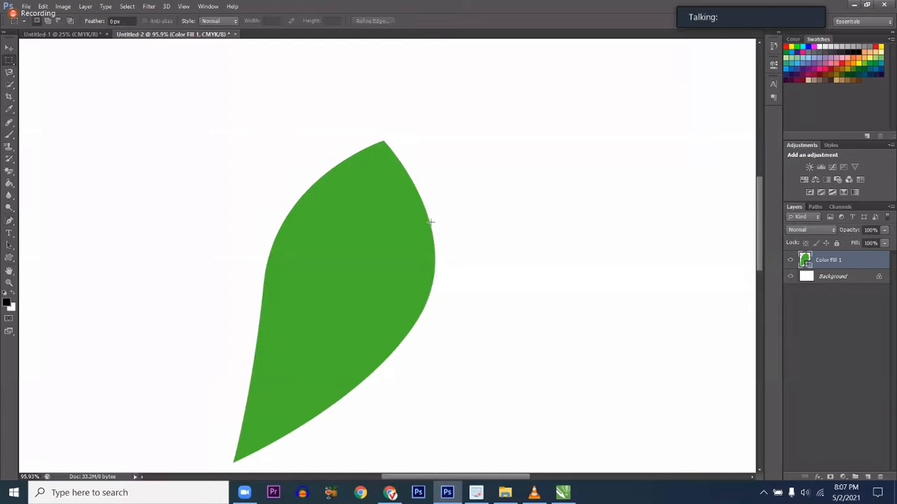
scroll(398, 229, "down", 1)
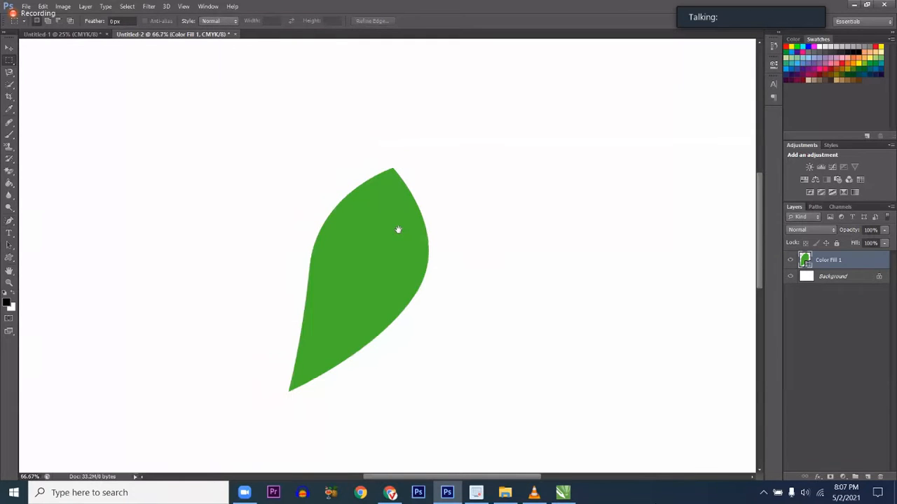
scroll(390, 233, "down", 1)
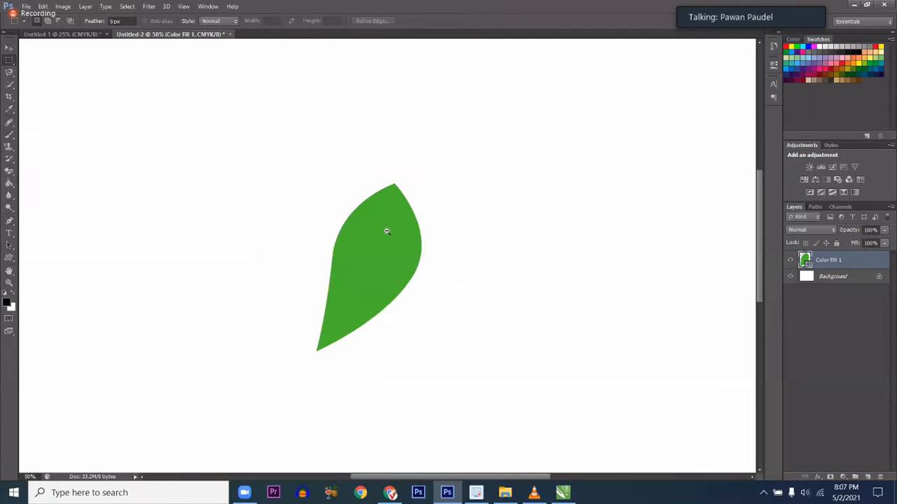
Select the green leaf's path with the Path Selection tool and reposition the leaf slightly nearer the canvas's left side.
scroll(383, 217, "down", 1)
mouse_move(384, 213)
left_mouse_down()
mouse_move(371, 195)
mouse_move(382, 196)
left_mouse_up()
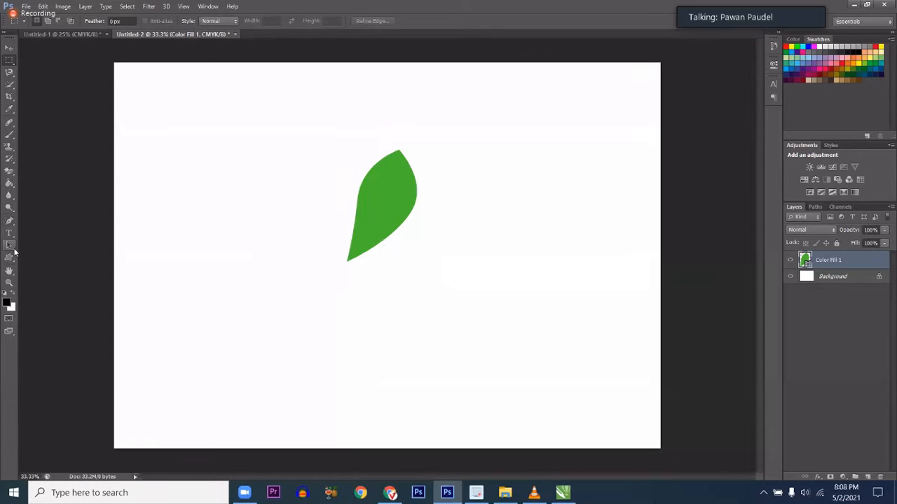
left_click(11, 247)
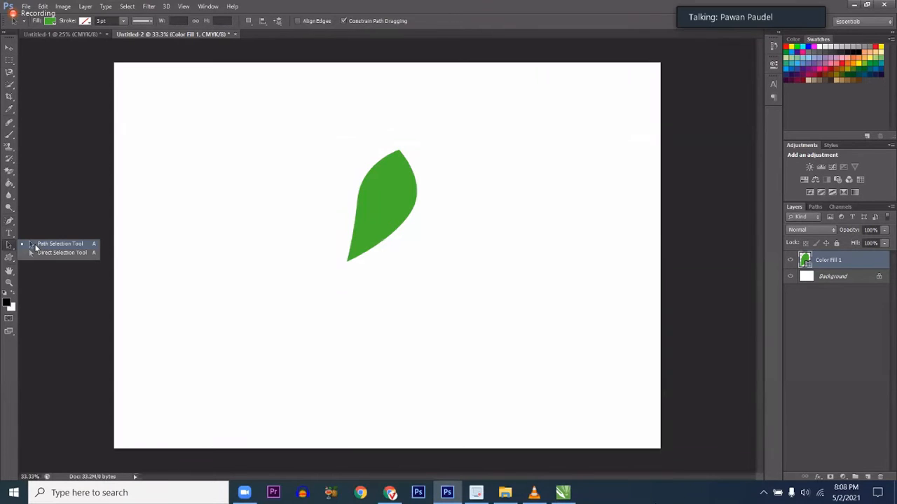
left_click(396, 198)
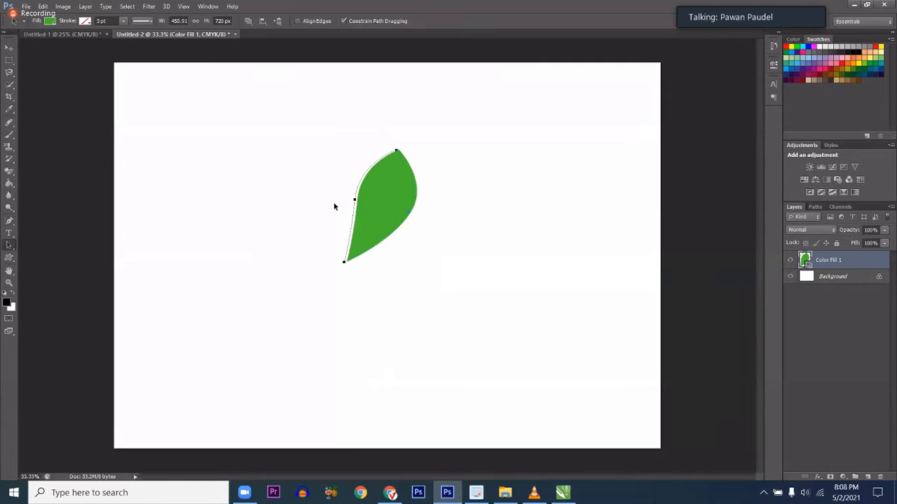
left_click_drag(341, 210, 371, 226)
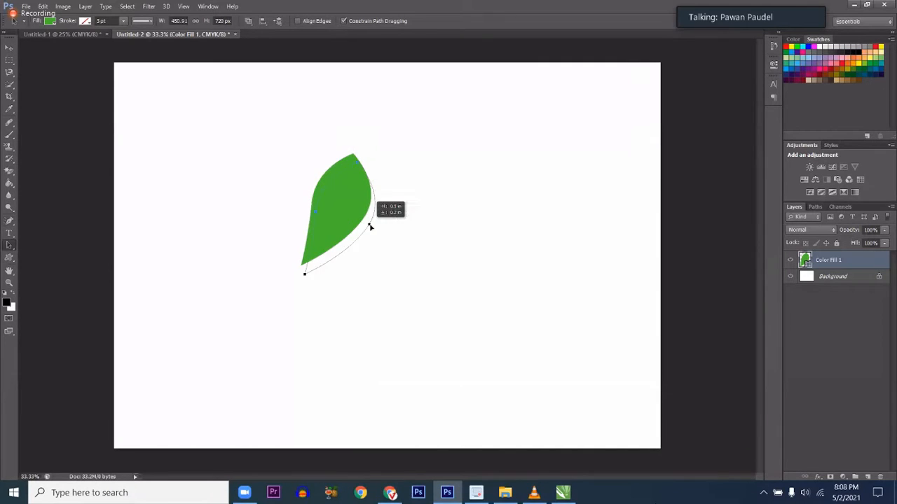
Using the Direct Selection tool, stretch the leaf's bottom tip downward and bulge its right side outward with rounder curves.
right_click(10, 245)
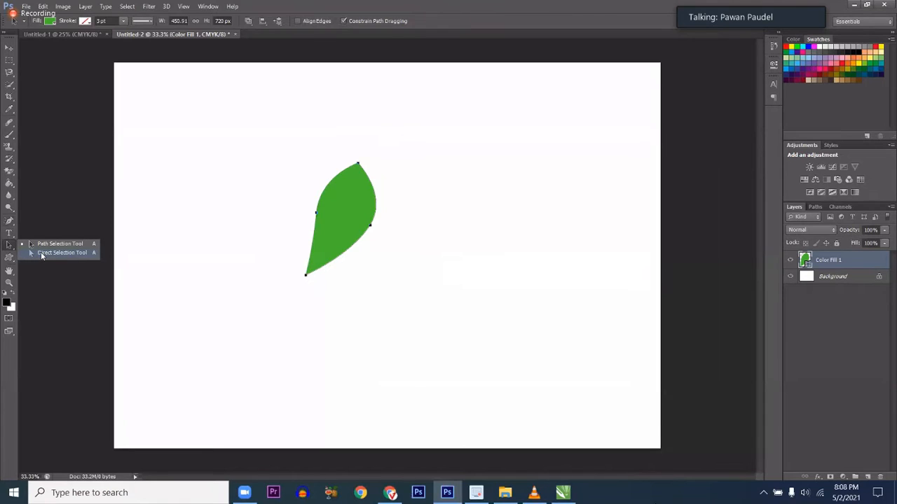
left_click(42, 253)
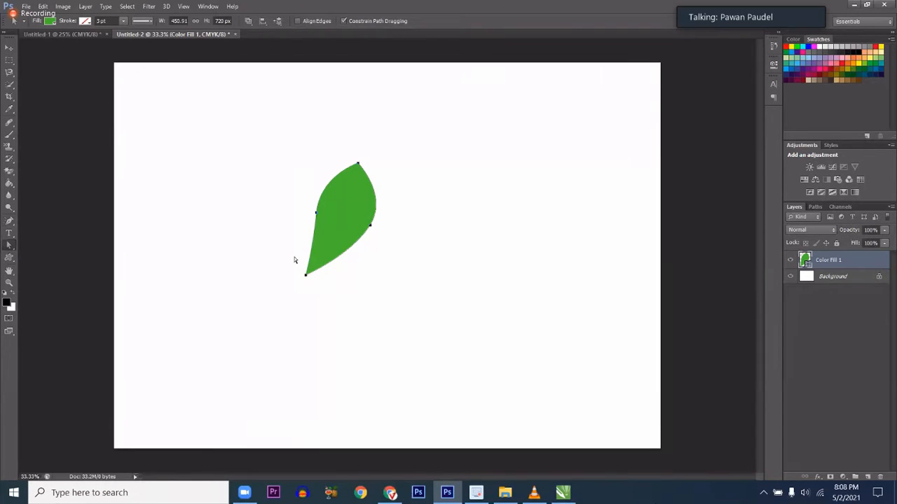
left_click_drag(294, 257, 302, 312)
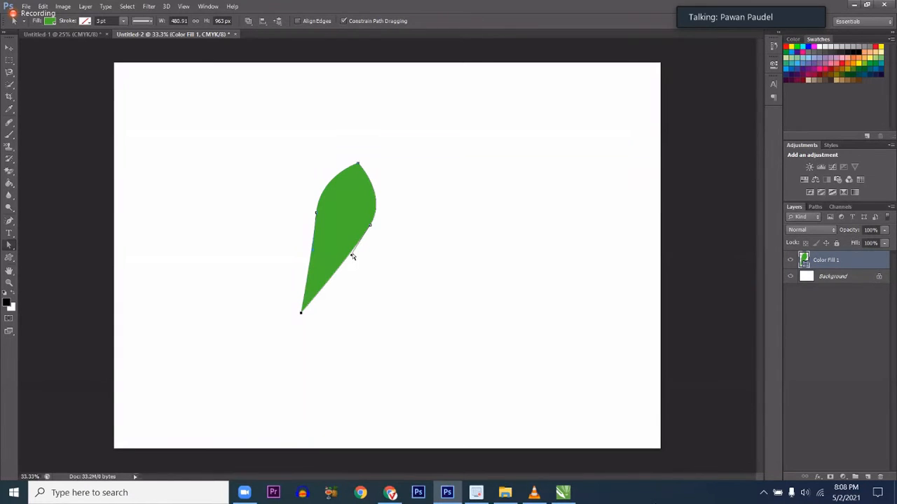
left_click_drag(353, 256, 376, 261)
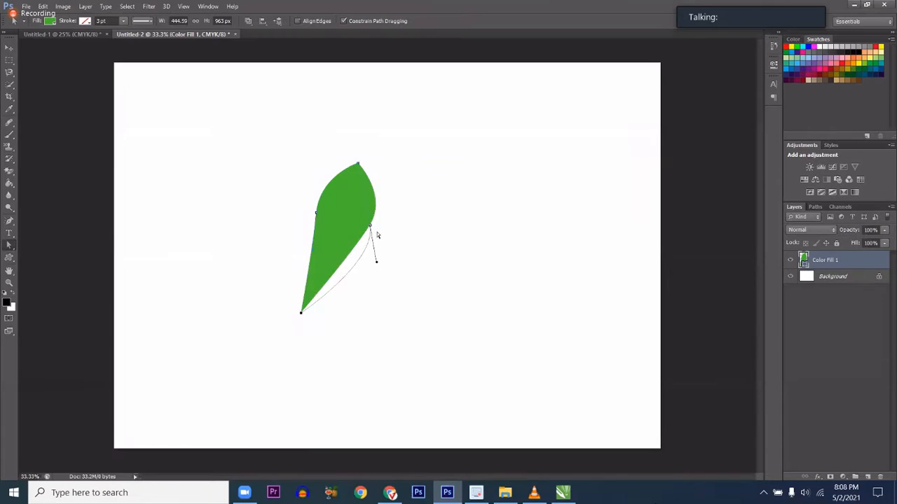
left_click_drag(370, 227, 392, 218)
left_click_drag(387, 187, 391, 171)
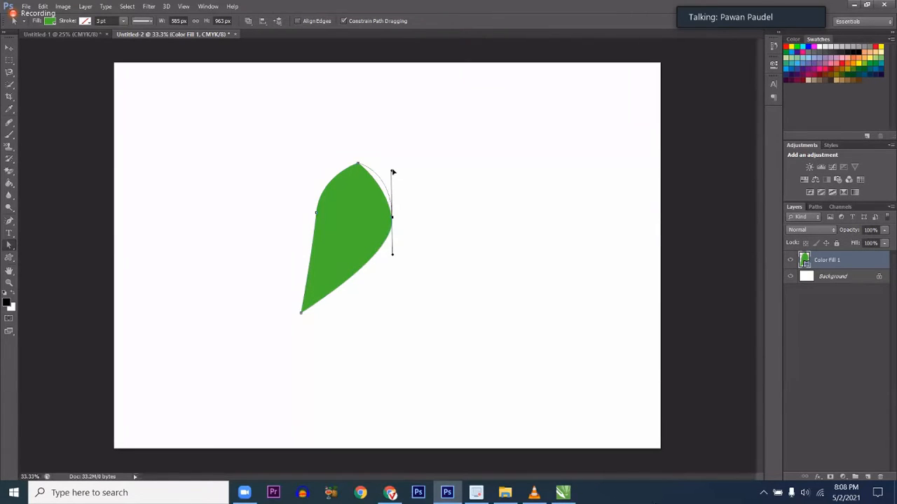
Move the leaf's left anchor point outward and adjust its direction handles to widen that side.
left_click_drag(316, 213, 297, 206)
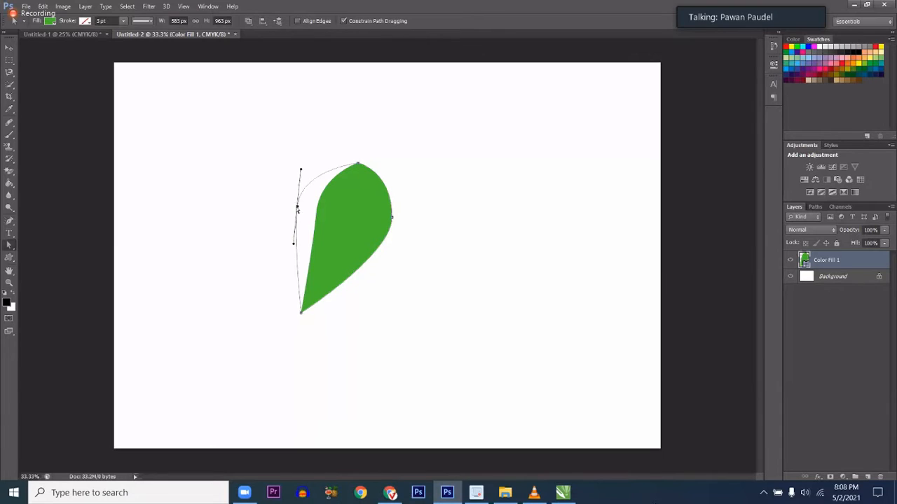
left_click_drag(301, 171, 304, 177)
mouse_move(287, 242)
left_mouse_down()
mouse_move(287, 253)
mouse_move(294, 242)
left_mouse_up()
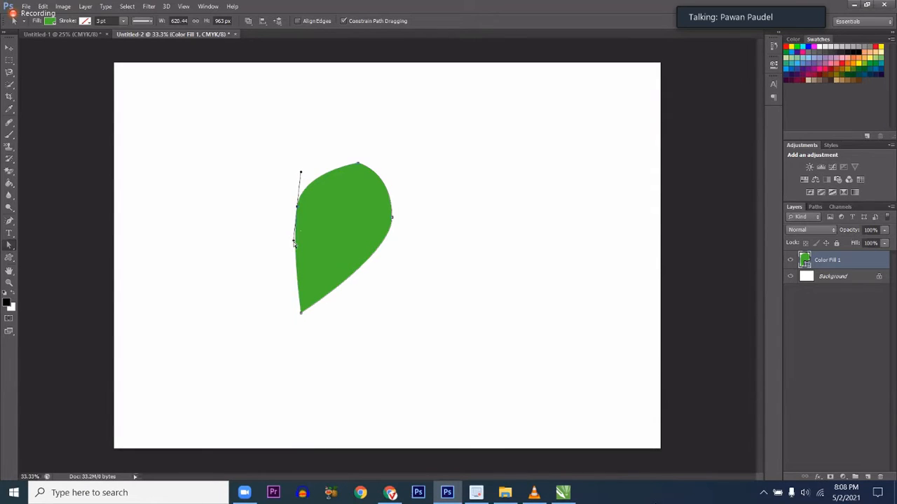
left_click(334, 223)
Hide the path outline and move the widened leaf up and right toward the upper middle of the canvas.
key("p")
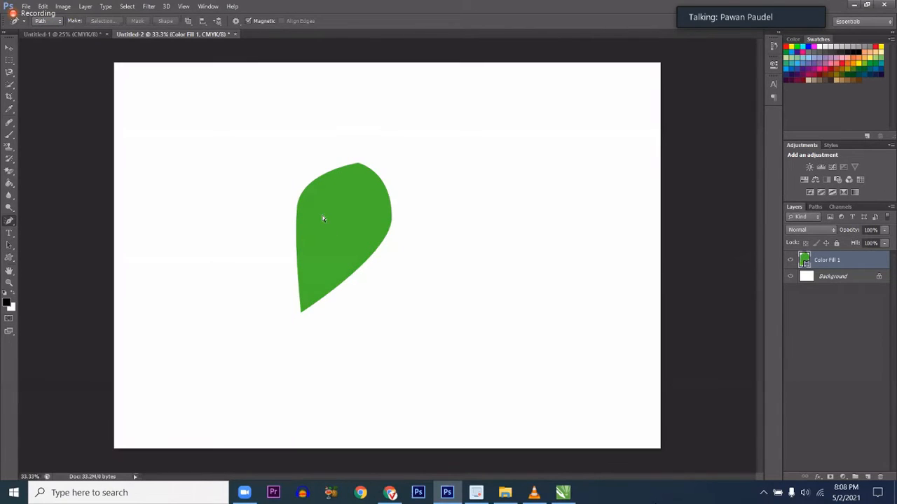
key("m")
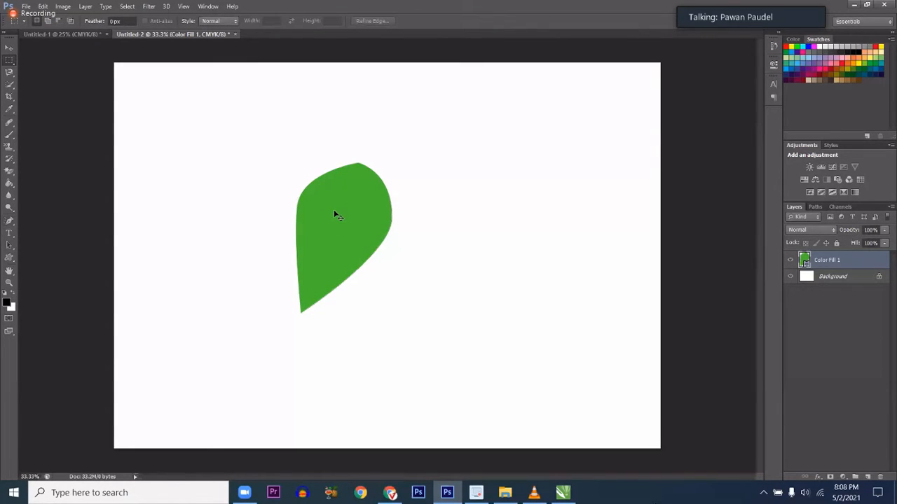
left_click_drag(377, 187, 428, 166)
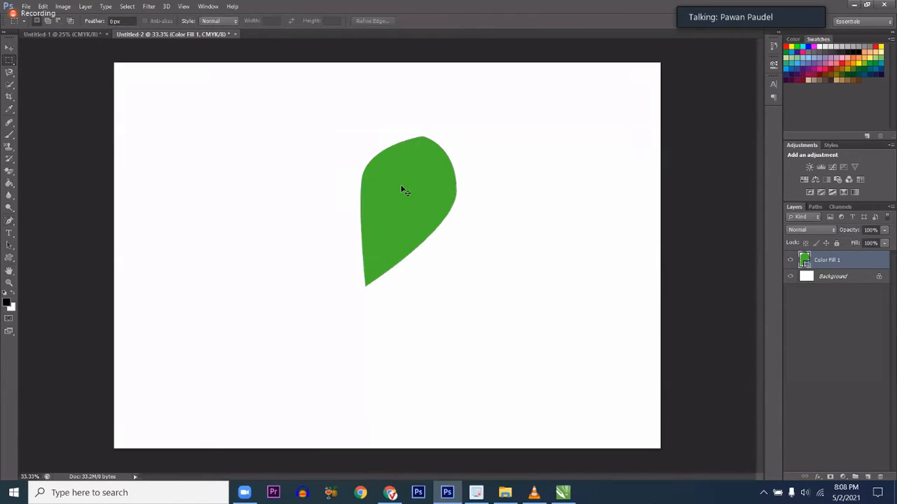
Try to rotate the leaf about 6° around the lower-left corner of its bounding box.
key("ctrl+t")
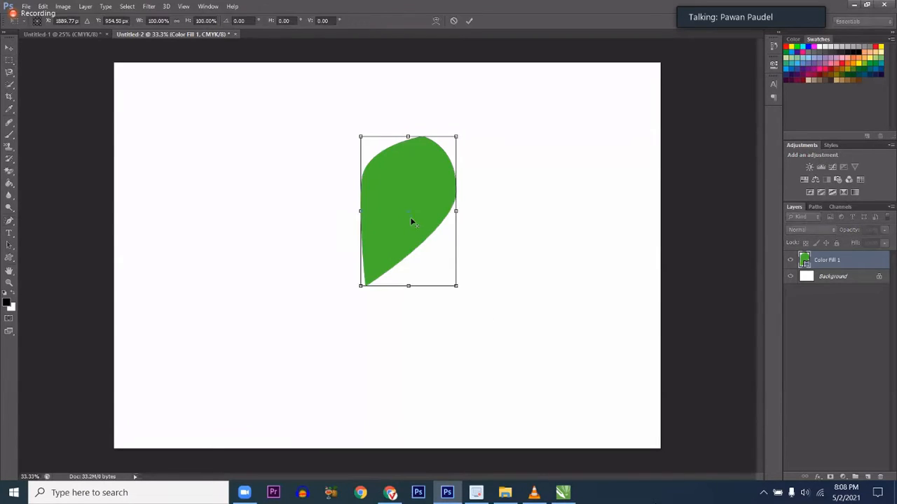
left_click_drag(410, 215, 360, 286)
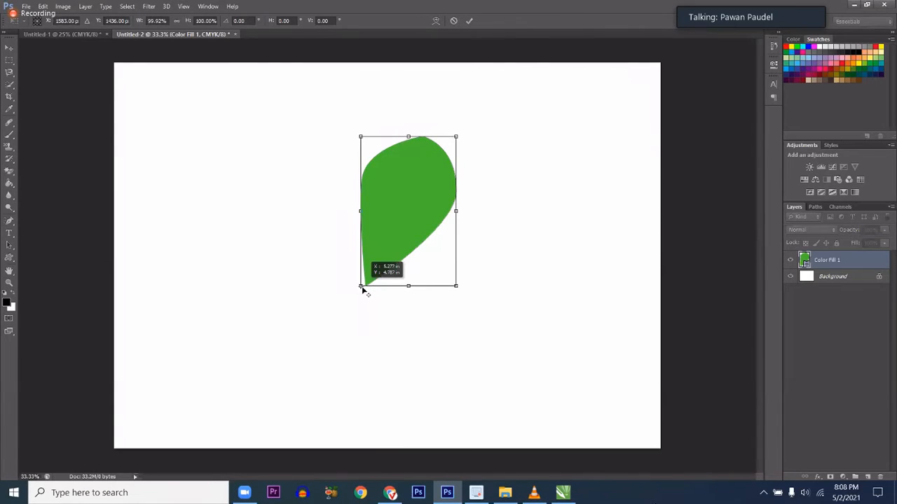
left_click(435, 133)
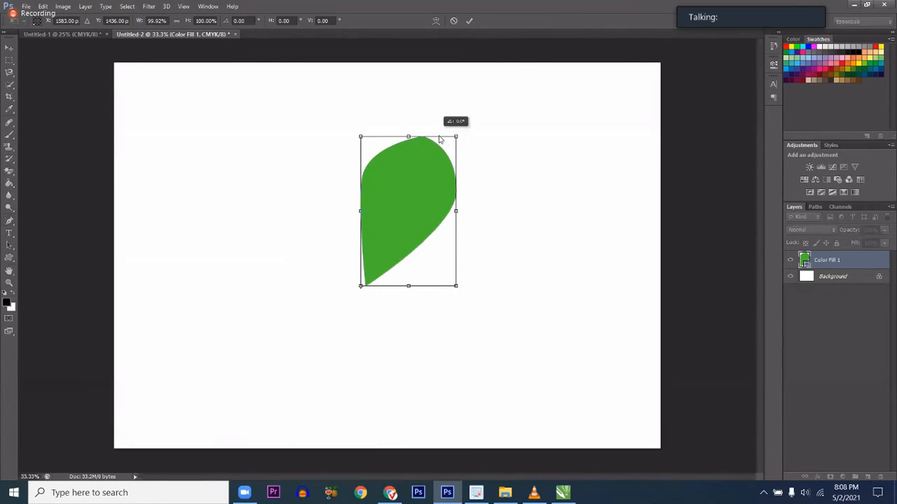
right_click(437, 133)
left_click(426, 121)
left_click_drag(444, 127, 446, 126)
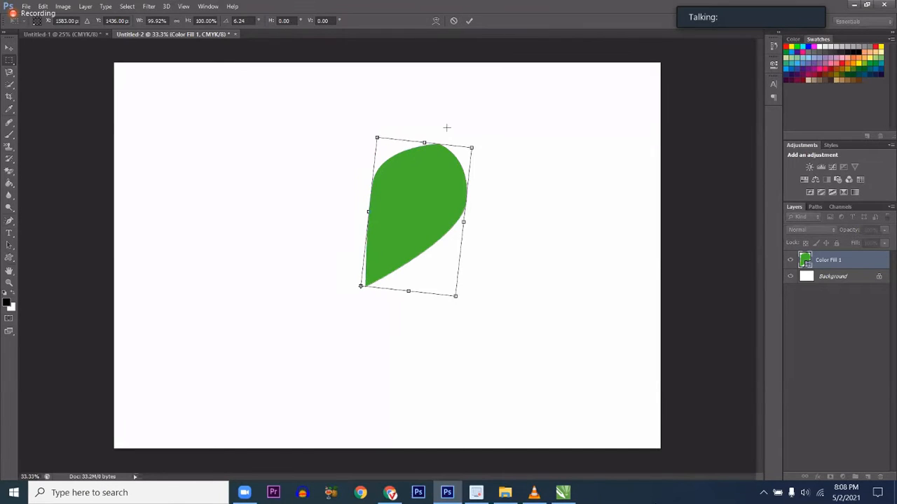
key("Return")
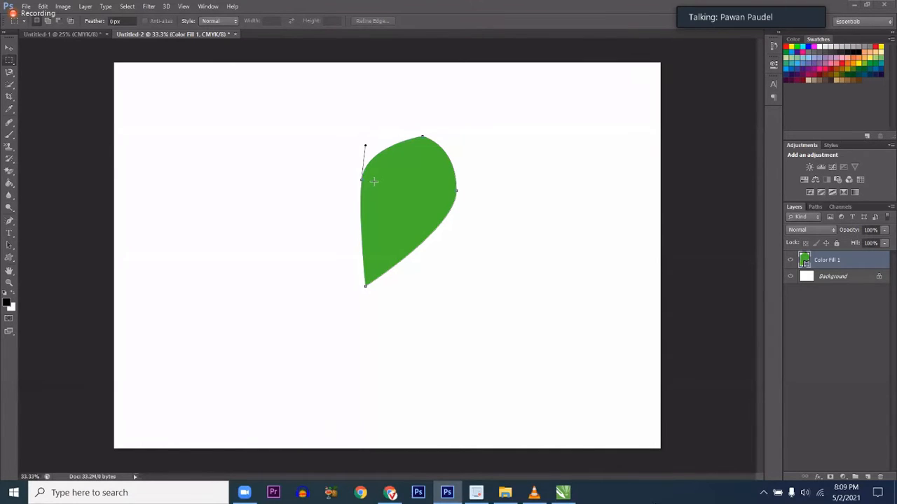
key("ctrl+t")
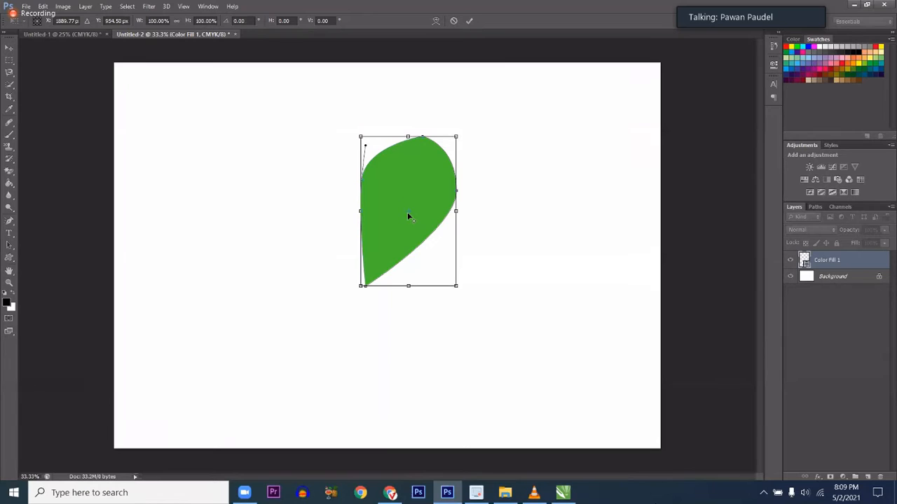
left_click_drag(408, 213, 370, 279)
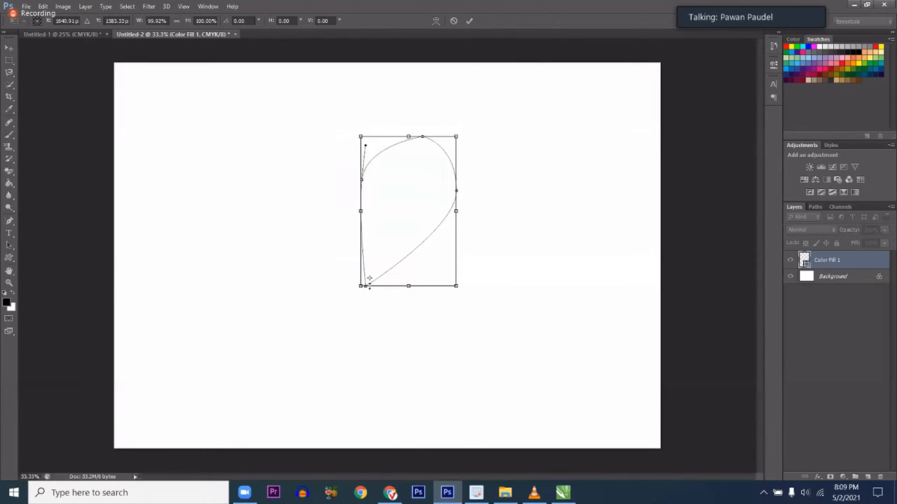
key("ctrl+z")
key("Return")
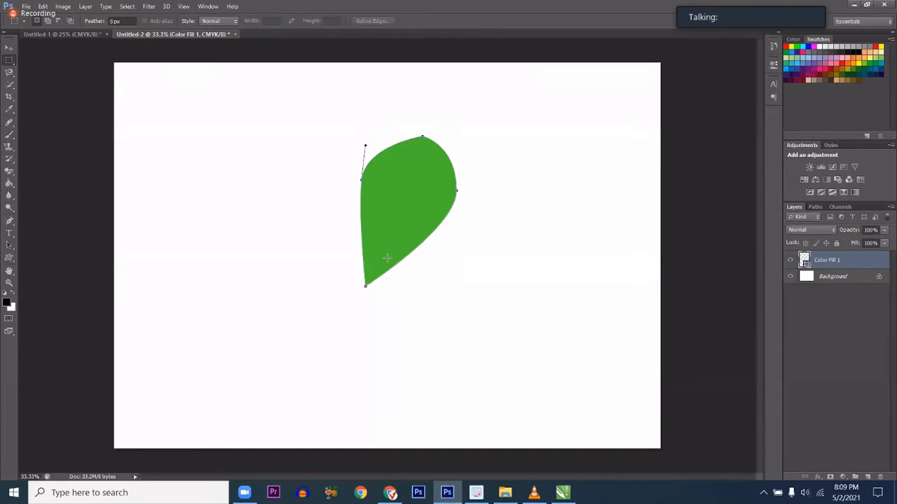
Create a duplicate of the leaf path rotated about 61° clockwise around the leaf's bottom tip.
key("ctrl+t")
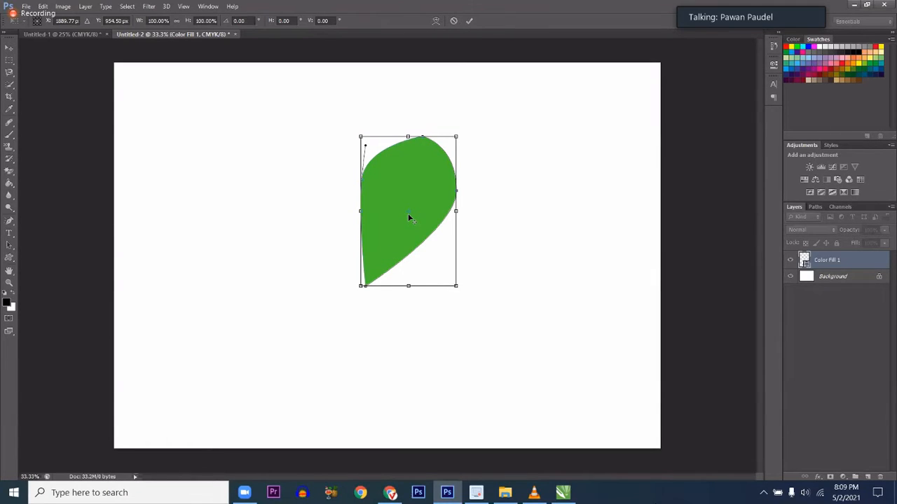
left_click_drag(408, 213, 364, 286)
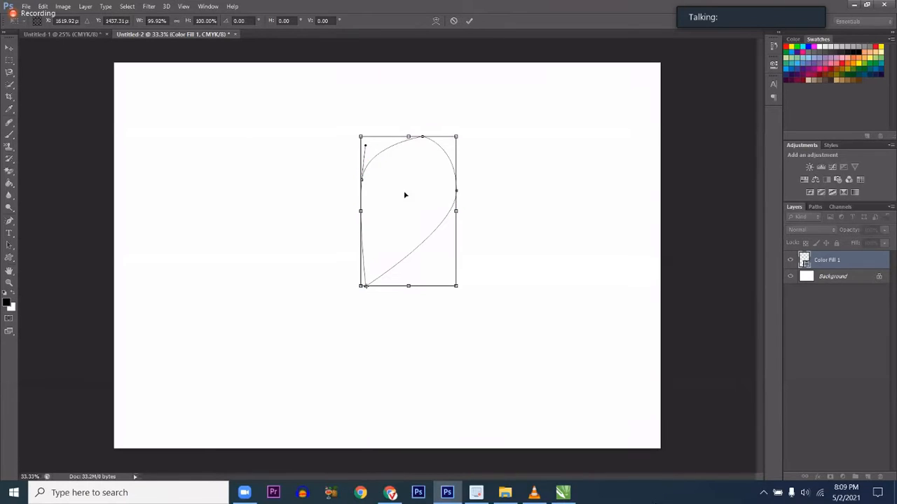
left_click_drag(433, 124, 519, 240)
right_click(518, 240)
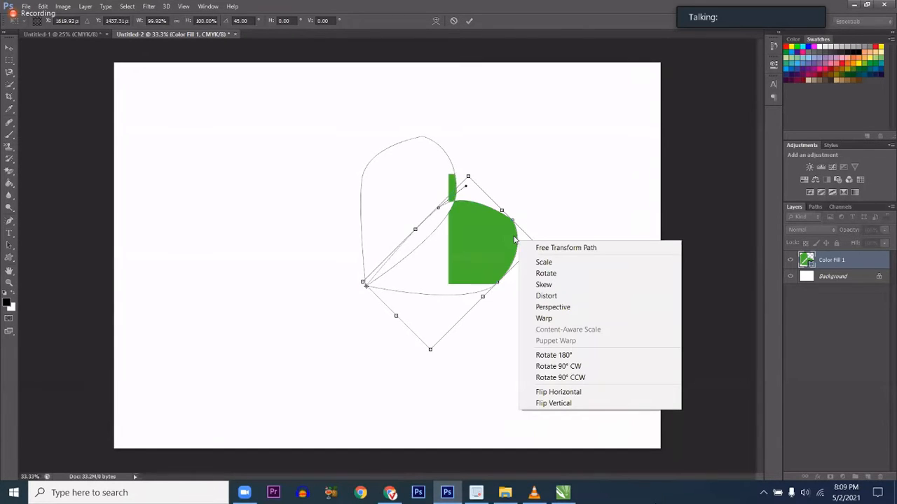
left_click(494, 239)
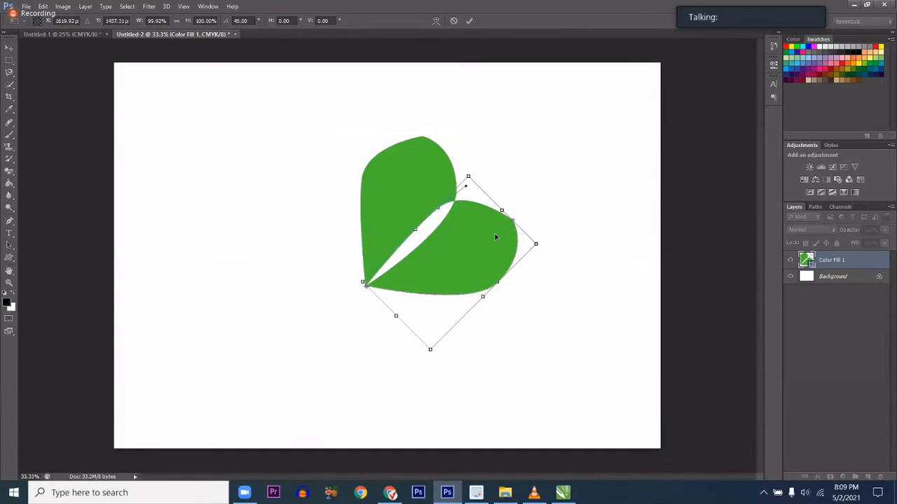
left_click_drag(531, 216, 545, 265)
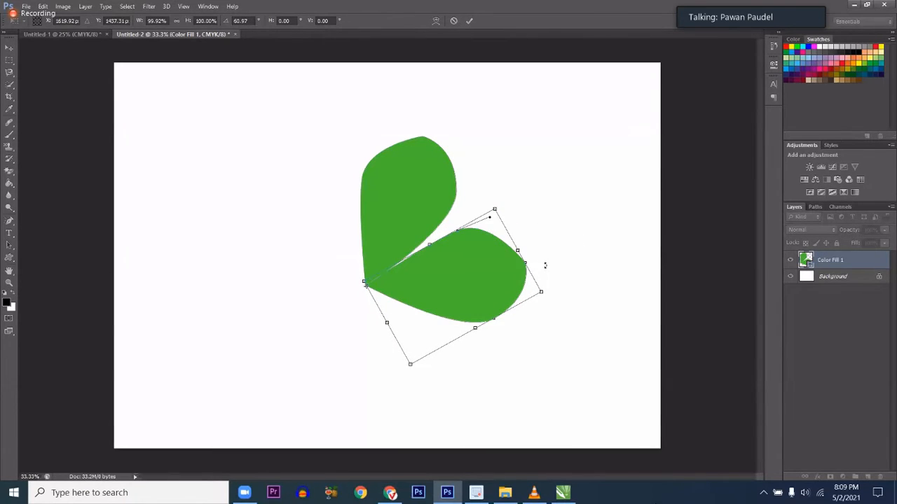
key("Return")
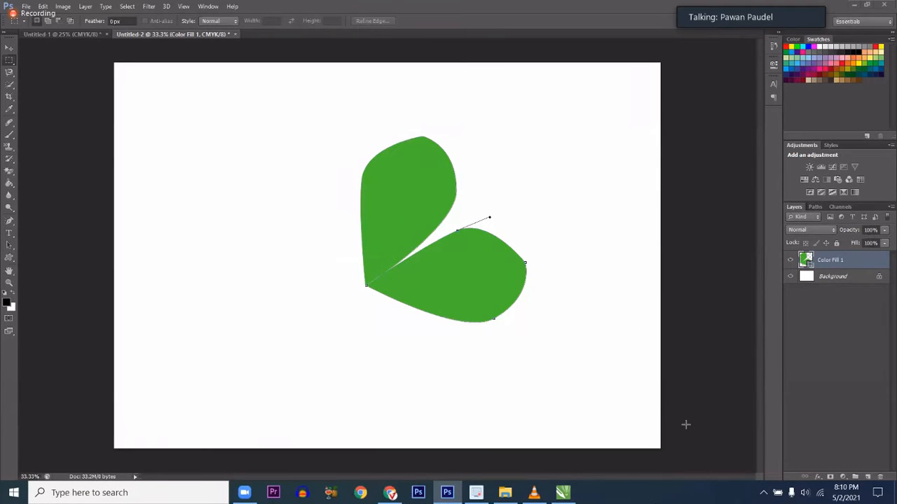
left_click(63, 6)
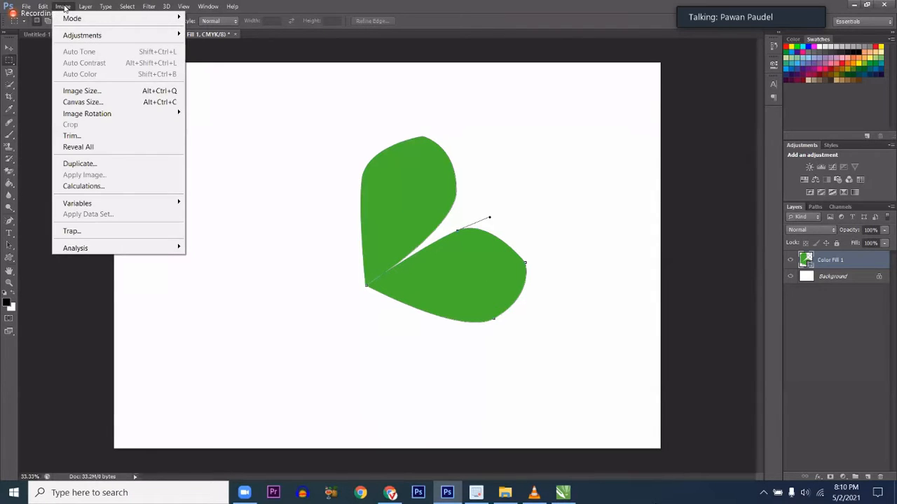
mouse_move(43, 6)
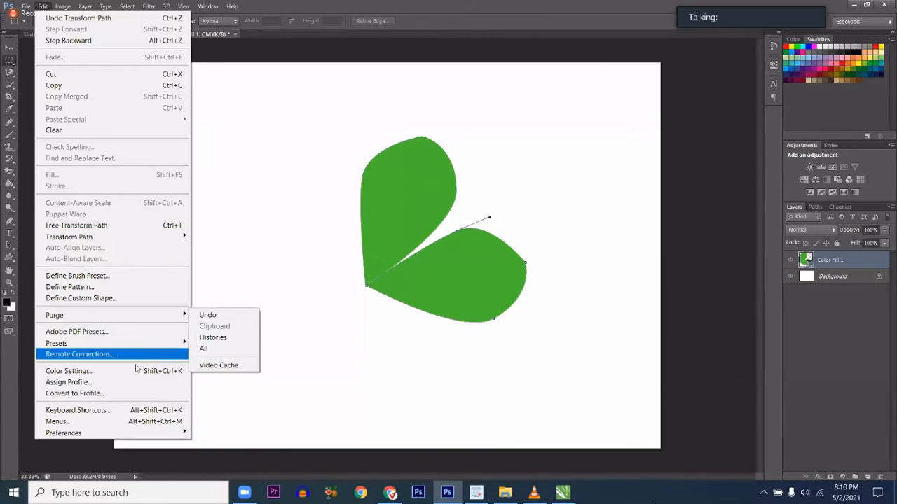
left_click(442, 235)
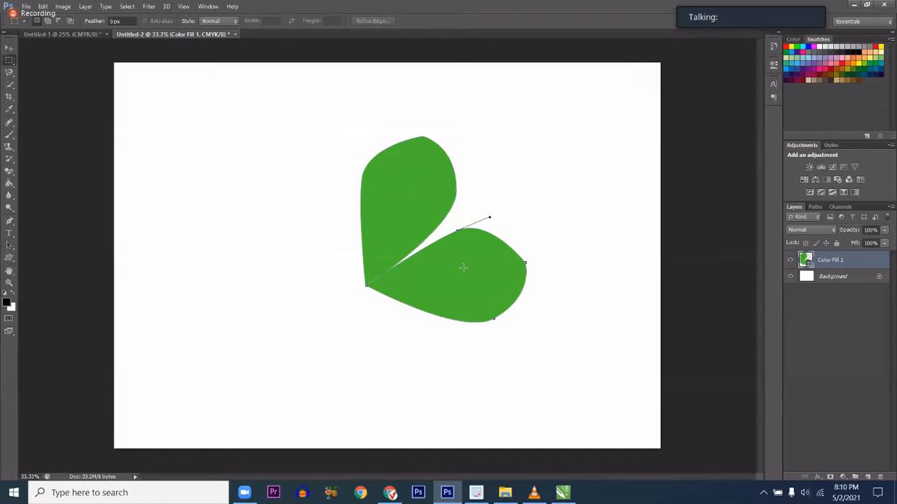
Hide the path outline of the two leaves and return to the Rectangular Marquee tool.
key("Return")
key("Return")
key("p")
key("Return")
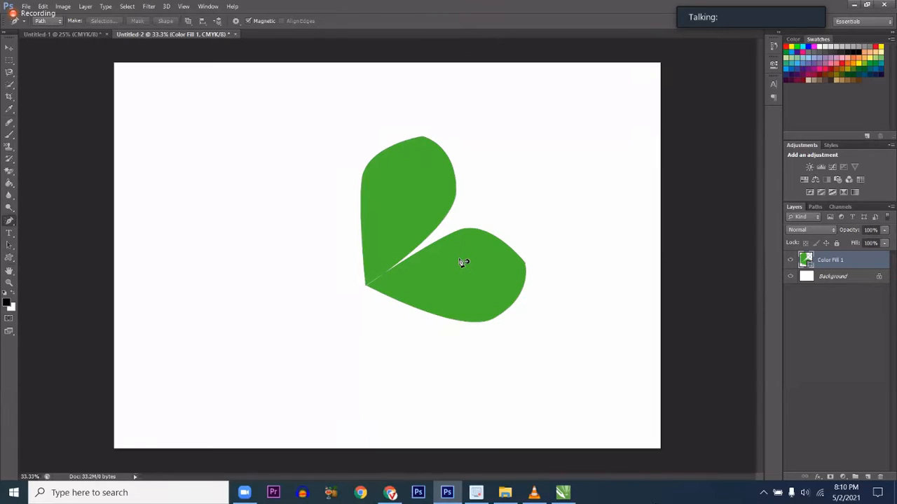
key("m")
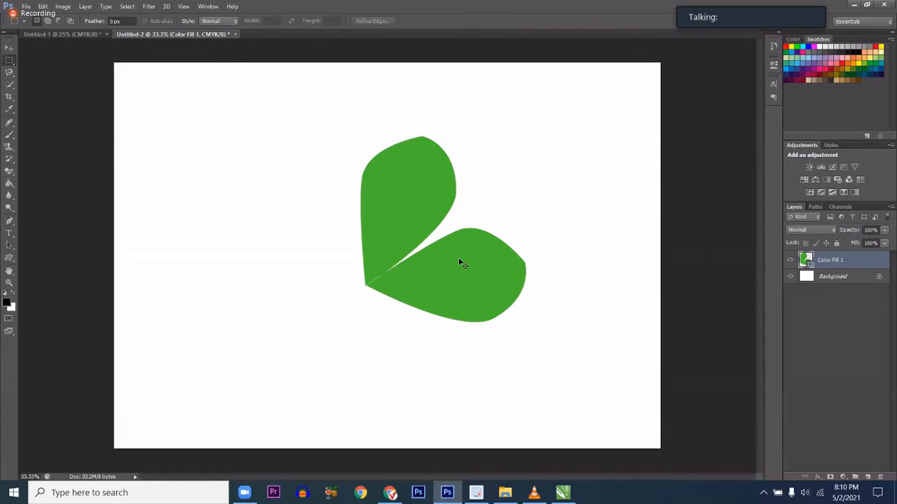
Close the Free Transform of the two leaves without changes and show the rulers around the canvas.
key("ctrl+t")
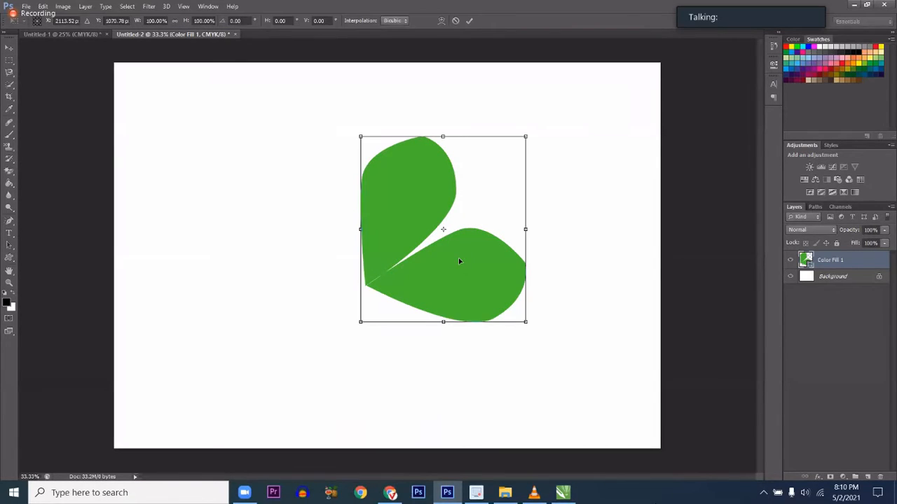
key("Return")
key("ctrl+r")
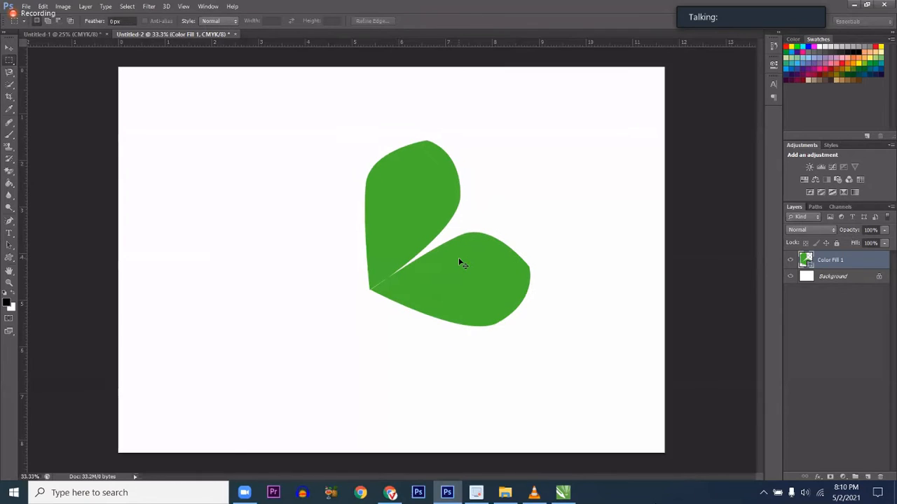
Repeat the rotated duplication of the leaf four times to complete a six-leaf flower around the common tip.
key("ctrl+alt+shift+t")
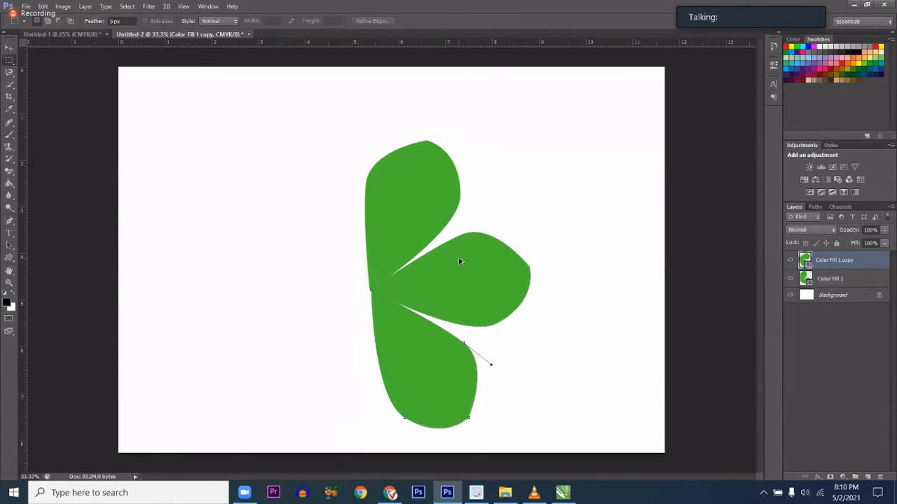
key("ctrl+alt+shift+t")
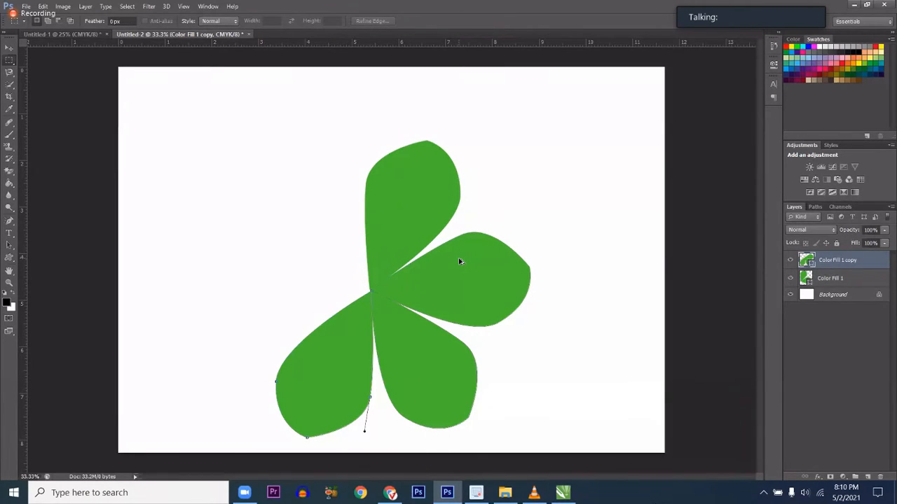
key("ctrl+alt+shift+t")
key("ctrl+alt+shift+t")
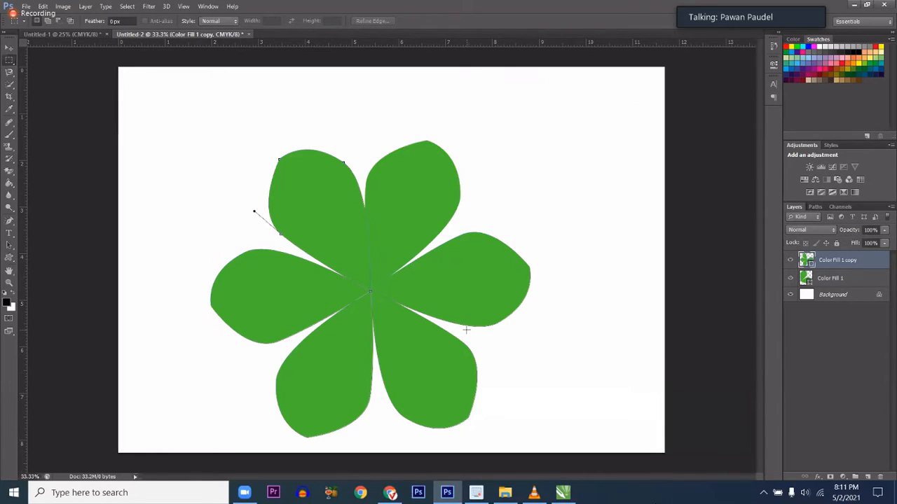
Undo the leaf duplications back to the single original leaf.
key("ctrl+alt+z")
key("ctrl+alt+z")
key("ctrl+alt+z")
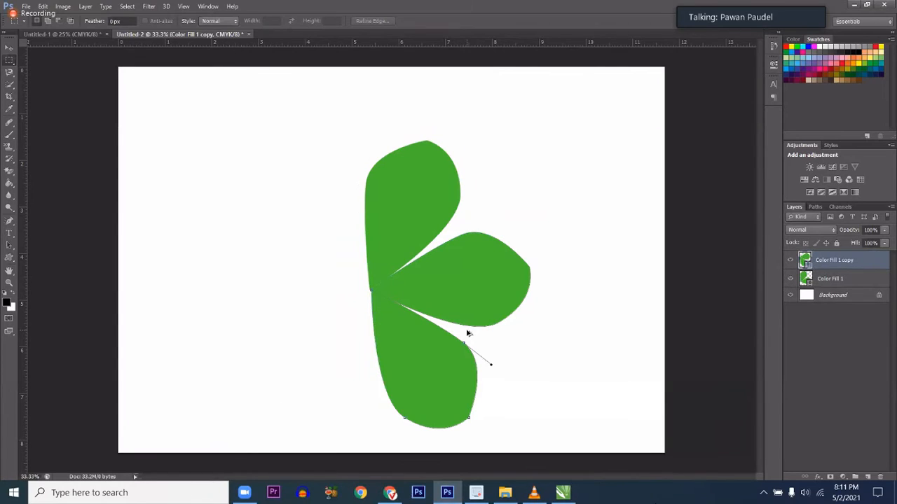
key("ctrl+alt+z")
key("ctrl+alt+z")
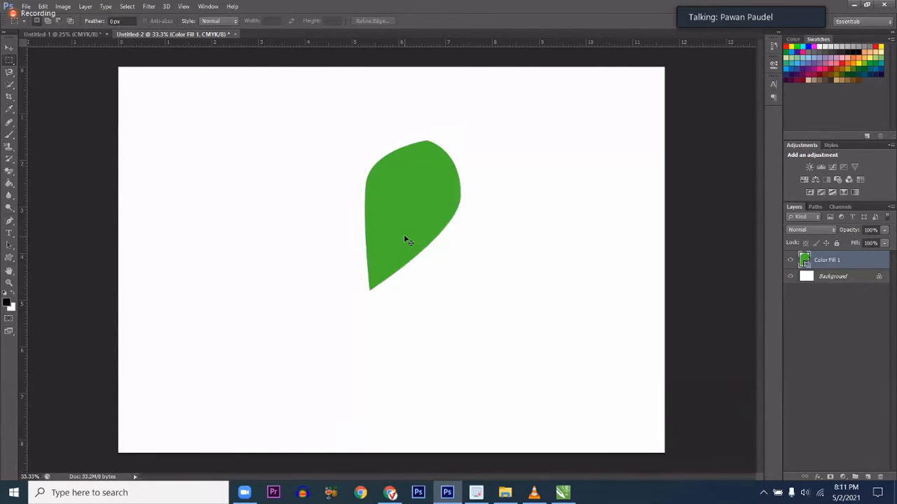
Move the leaf up near the canvas's upper edge and place its Free Transform reference point on the bottom tip.
left_click_drag(407, 227, 412, 182)
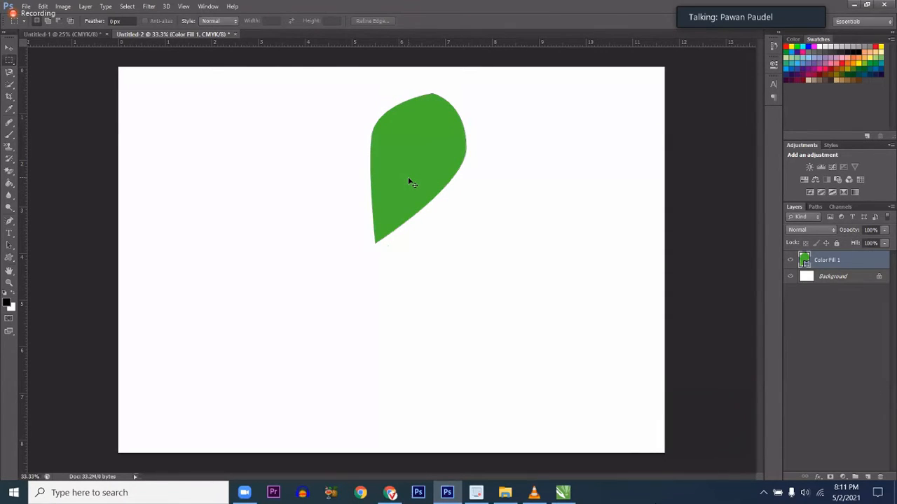
key("ctrl+t")
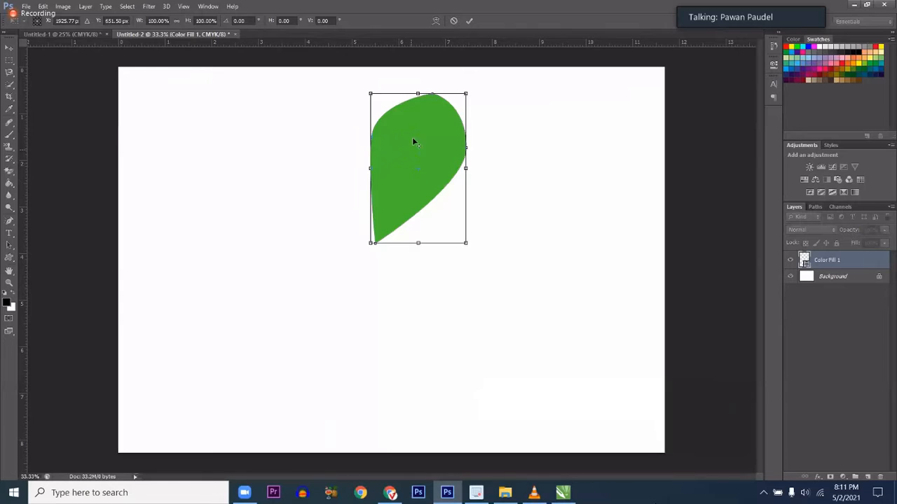
mouse_move(430, 69)
left_mouse_down()
mouse_move(444, 75)
mouse_move(438, 79)
left_mouse_up()
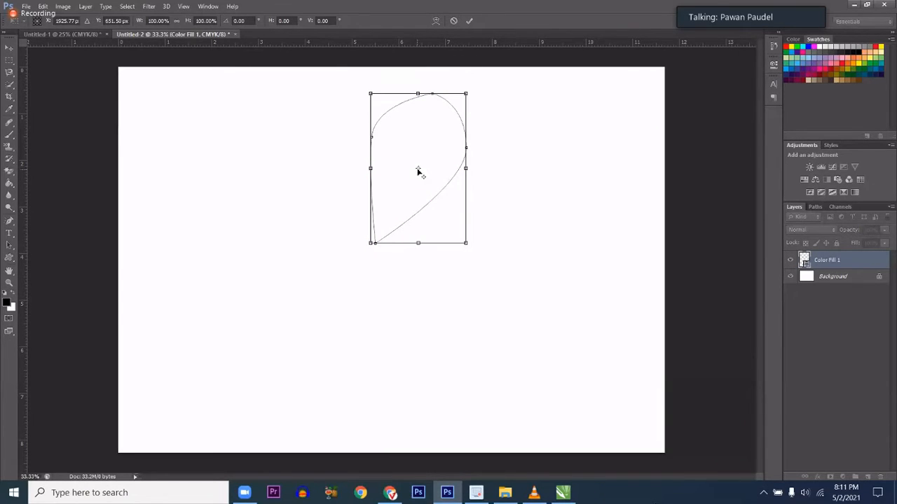
left_click_drag(417, 168, 377, 248)
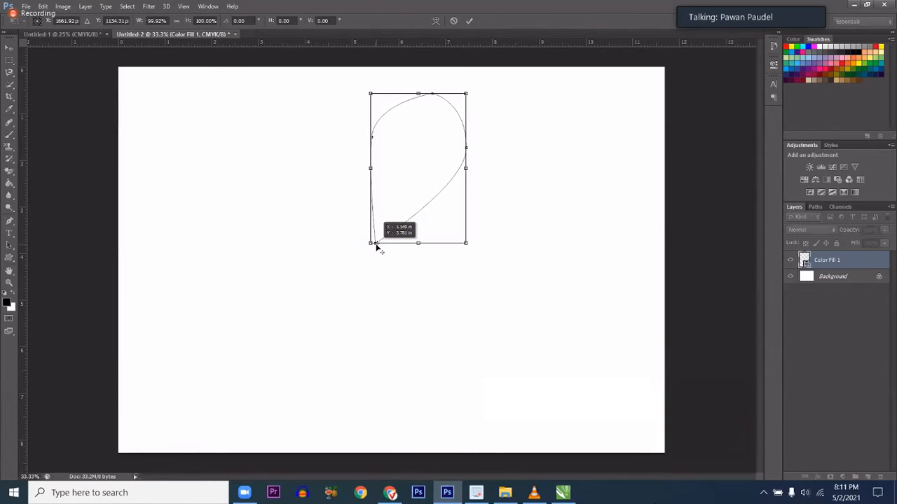
left_click_drag(376, 246, 377, 248)
Rotate the duplicated leaf about 67.6° clockwise around the bottom tip and apply the transform.
left_click_drag(430, 80, 513, 210)
left_click_drag(513, 222, 513, 238)
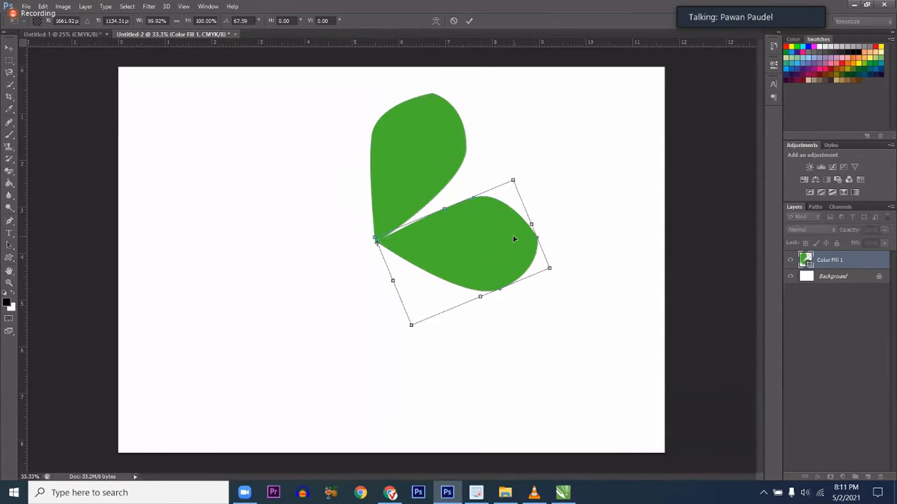
key("Return")
key("m")
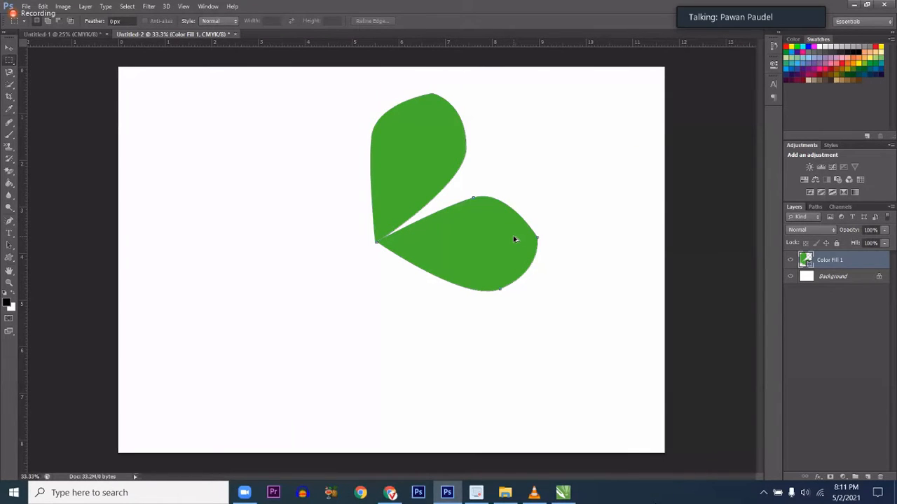
Repeat the rotated duplication three times to form a five-leaf flower.
key("ctrl+shift+alt+t")
key("ctrl+shift+alt+t")
key("ctrl+shift+alt+t")
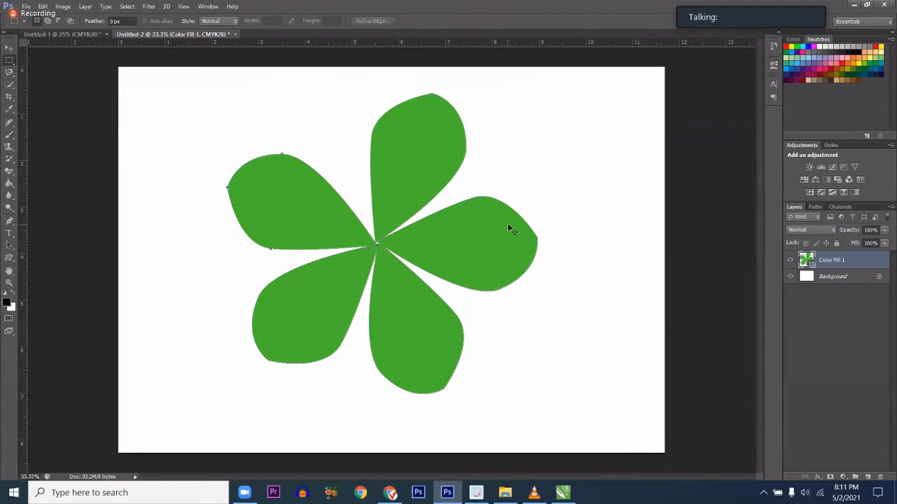
Undo the flower and the leaf itself until only the blank Background layer remains.
key("ctrl+alt+z")
key("ctrl+alt+z")
key("ctrl+alt+z")
key("ctrl+alt+z")
key("ctrl+alt+z")
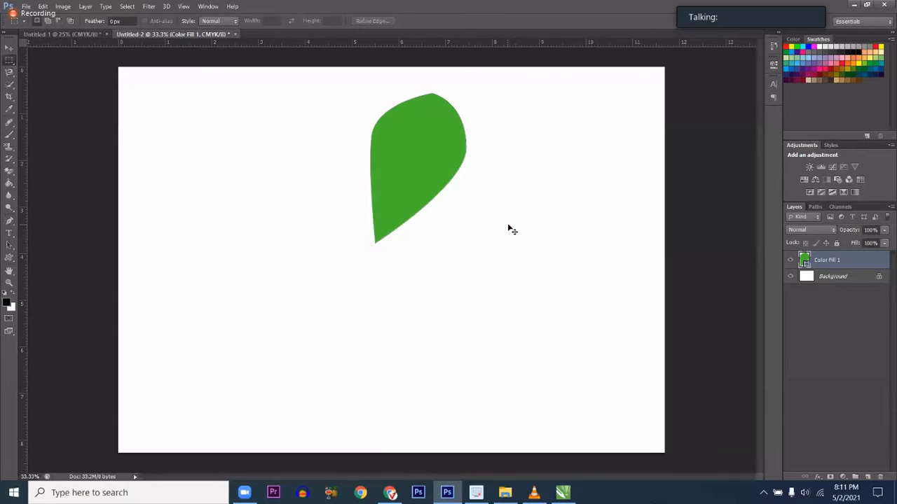
key("ctrl+alt+z")
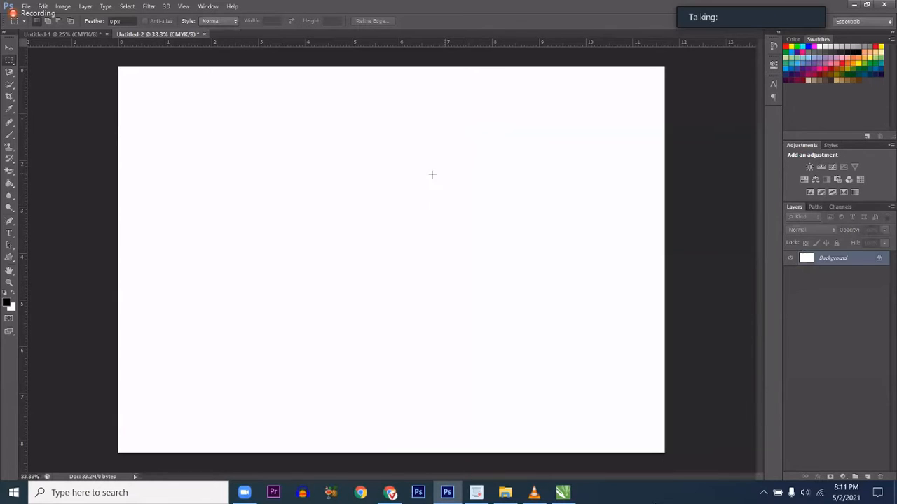
Switch from the Freeform Pen to the standard Pen tool in Path mode.
left_click(9, 222)
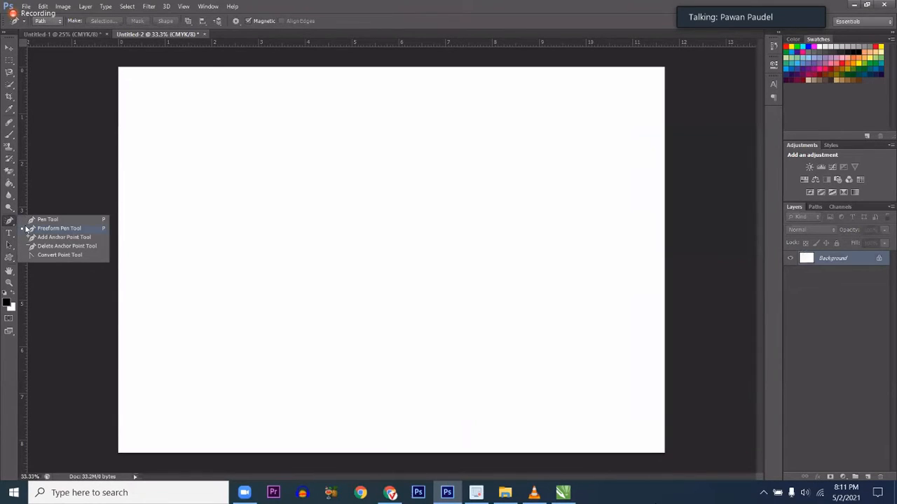
left_click(30, 221)
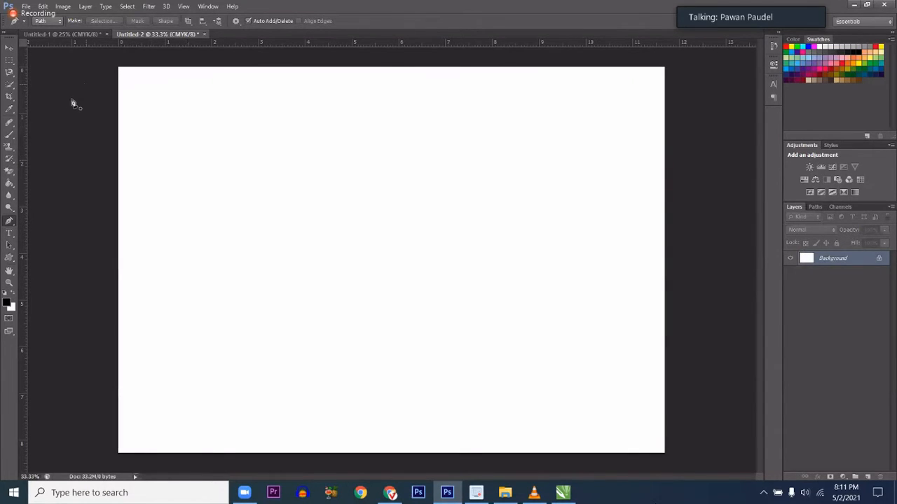
left_click(48, 22)
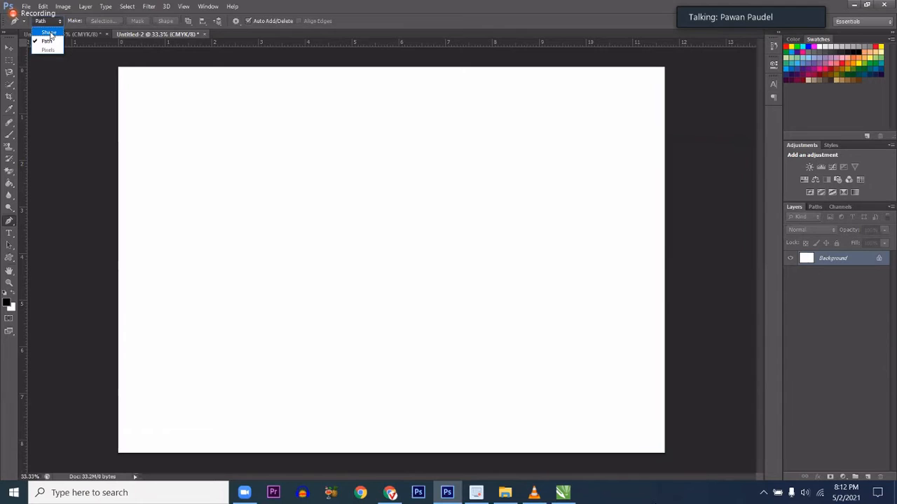
left_click(48, 40)
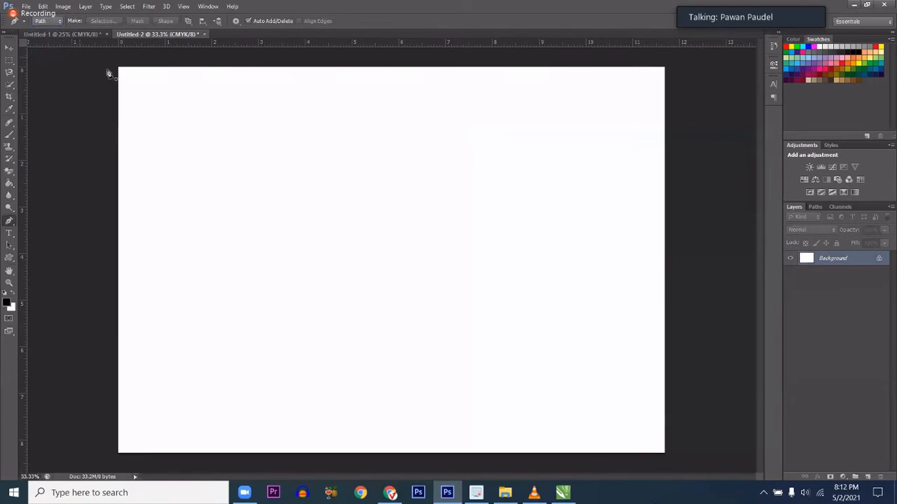
Draw a closed, curved freehand path across the middle of the canvas with the Pen tool.
left_click(500, 240)
left_click_drag(444, 219, 299, 255)
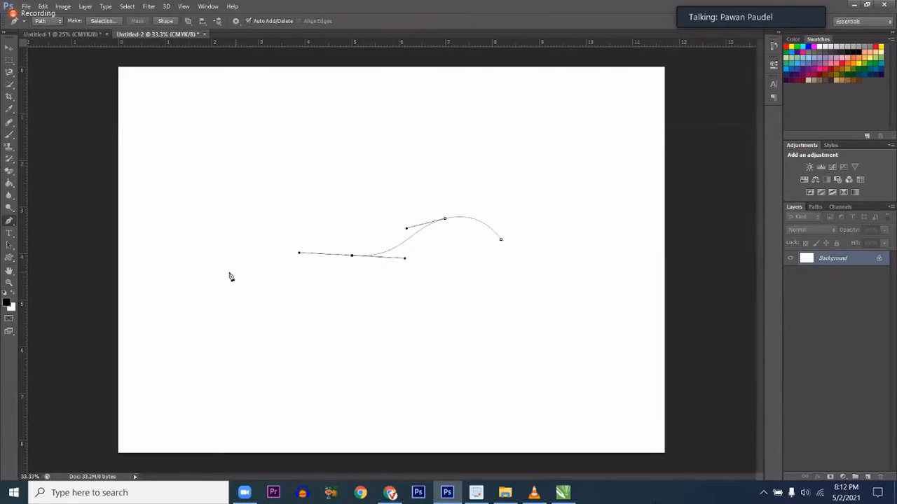
left_click_drag(221, 272, 197, 277)
left_click_drag(194, 335, 227, 355)
left_click_drag(359, 370, 392, 372)
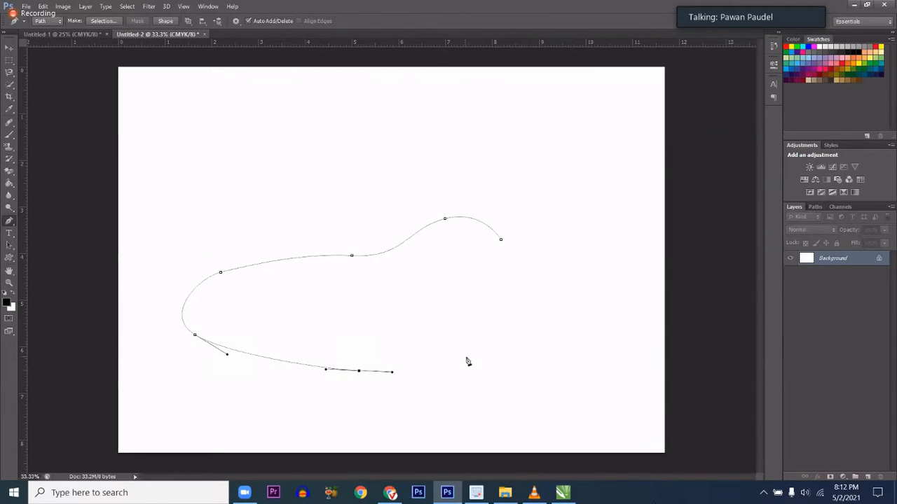
left_click_drag(464, 358, 483, 352)
left_click_drag(505, 315, 510, 303)
left_click_drag(519, 266, 519, 262)
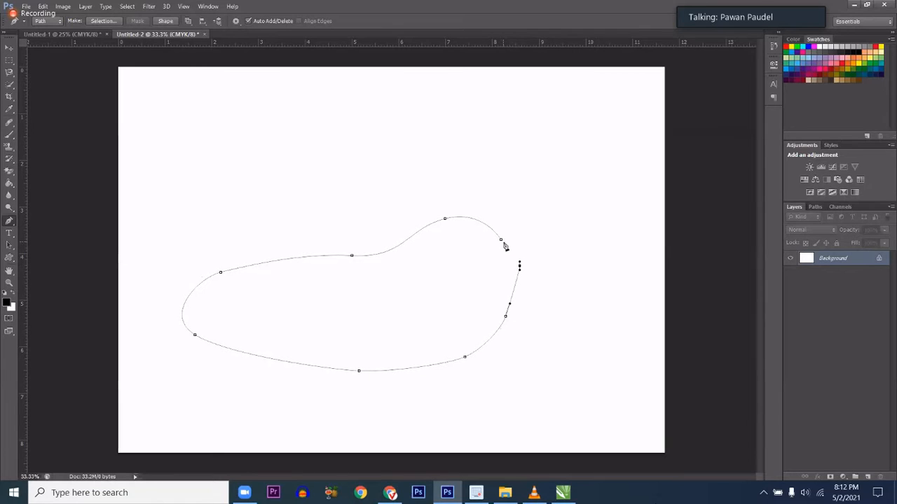
left_click(502, 242)
Undo all anchor points of the curved path until the canvas is empty.
key("ctrl+alt+z")
key("ctrl+alt+z")
key("ctrl+alt+z")
key("ctrl+alt+z")
key("ctrl+alt+z")
key("ctrl+alt+z")
key("ctrl+alt+z")
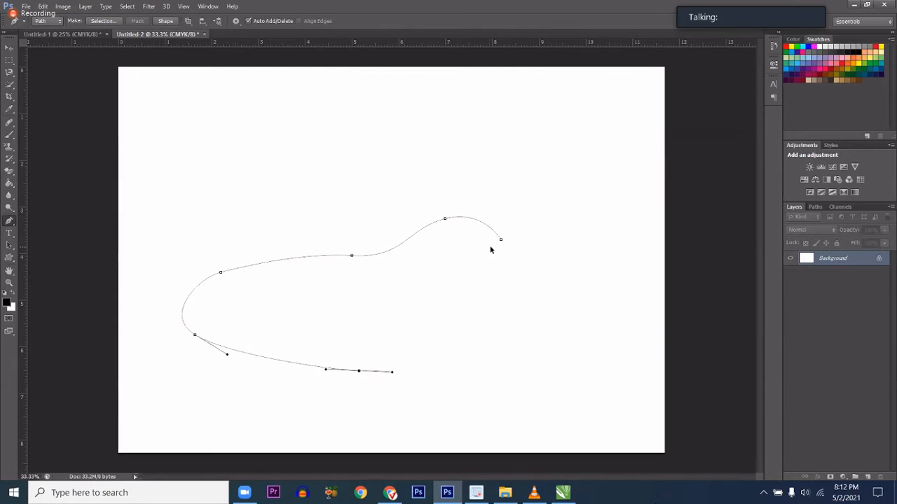
key("ctrl+alt+z")
key("ctrl+alt+z")
key("ctrl+alt+z")
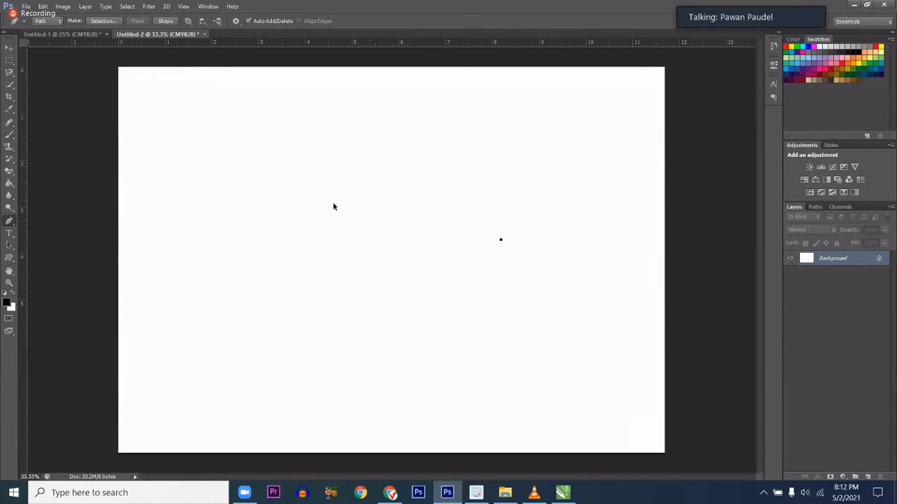
Set the Pen tool to Shape mode and draw a swoosh's upper edge sagging from the canvas's left edge to its lower right.
left_click(57, 23)
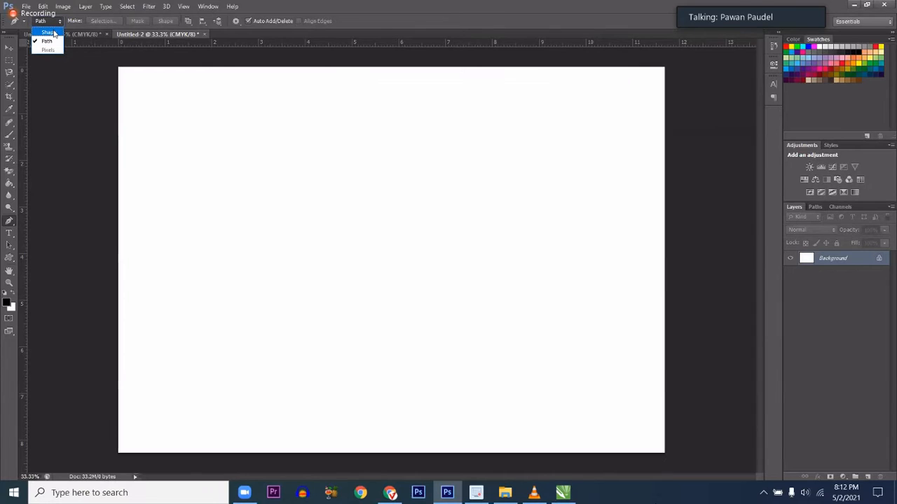
left_click(49, 33)
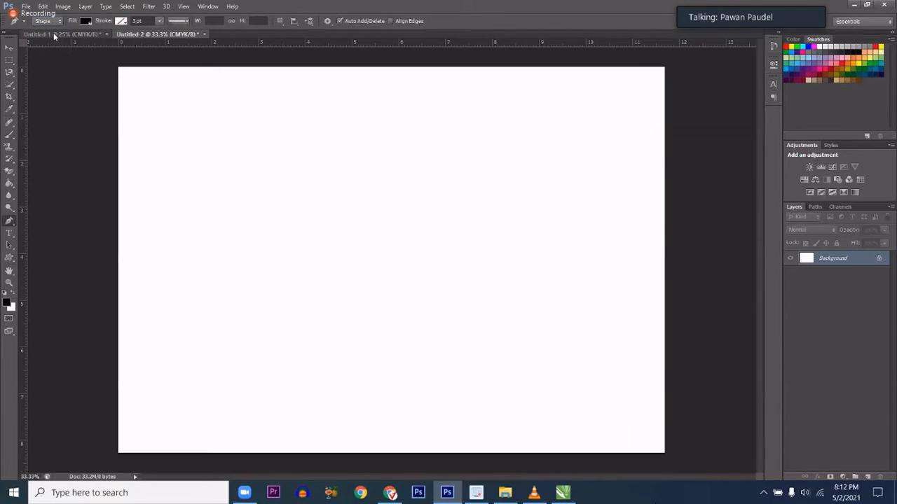
left_click(122, 264)
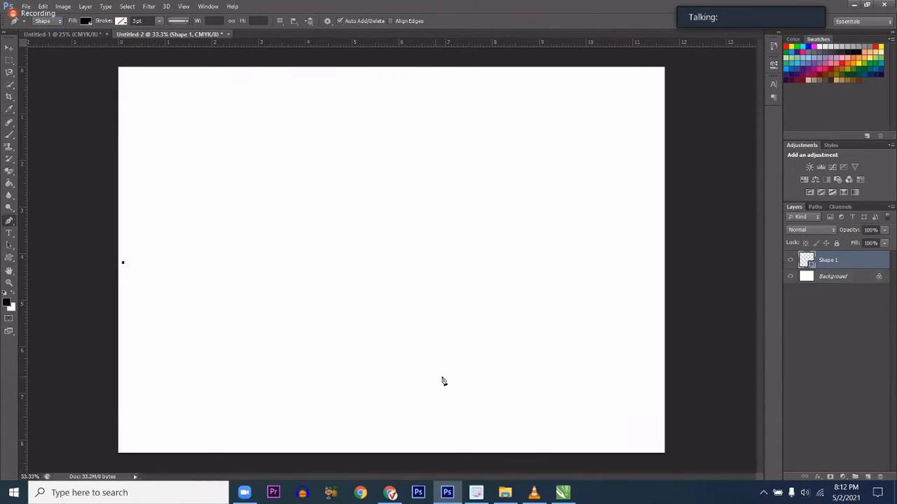
left_click_drag(545, 368, 896, 326)
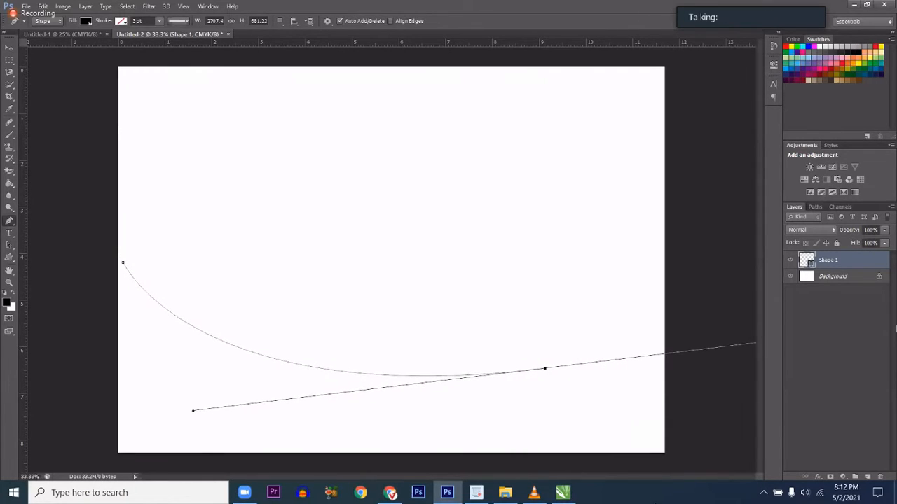
left_click(546, 369)
left_click(652, 354)
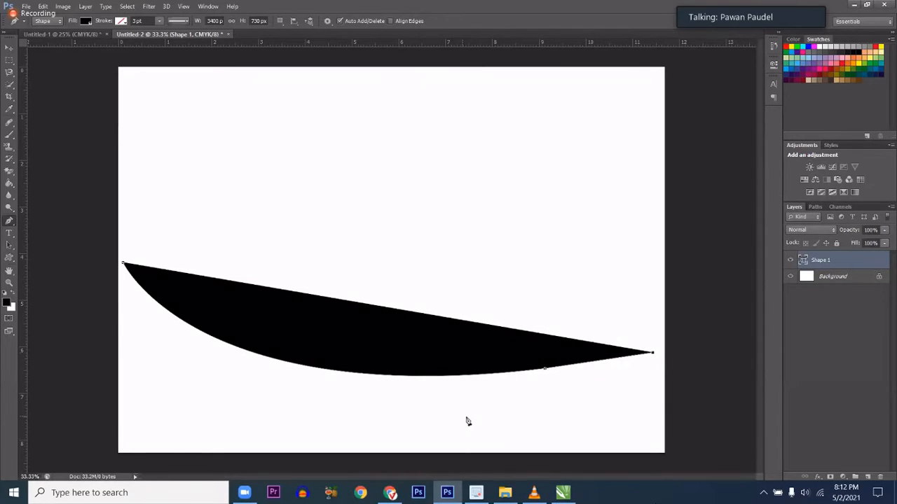
Draw the swoosh's curved lower edge back to the canvas's left edge and close the shape at its starting point.
left_click_drag(522, 405, 477, 433)
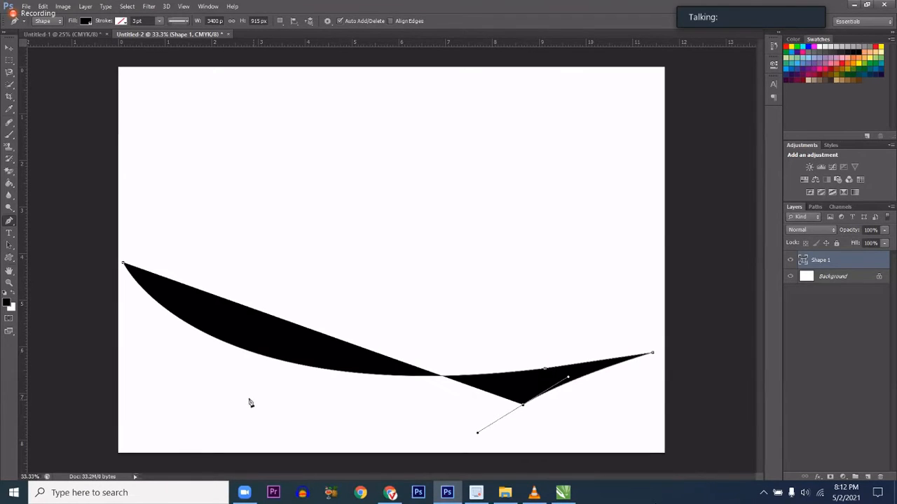
left_click_drag(250, 402, 126, 340)
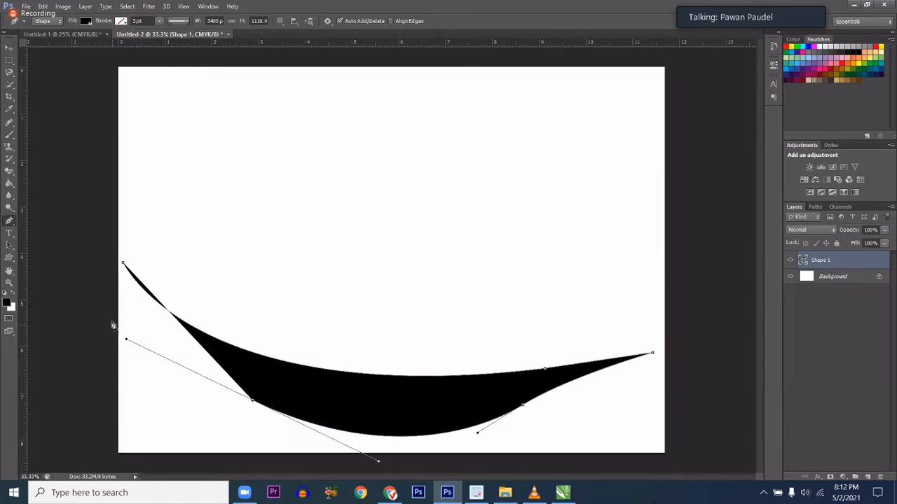
left_click(116, 277)
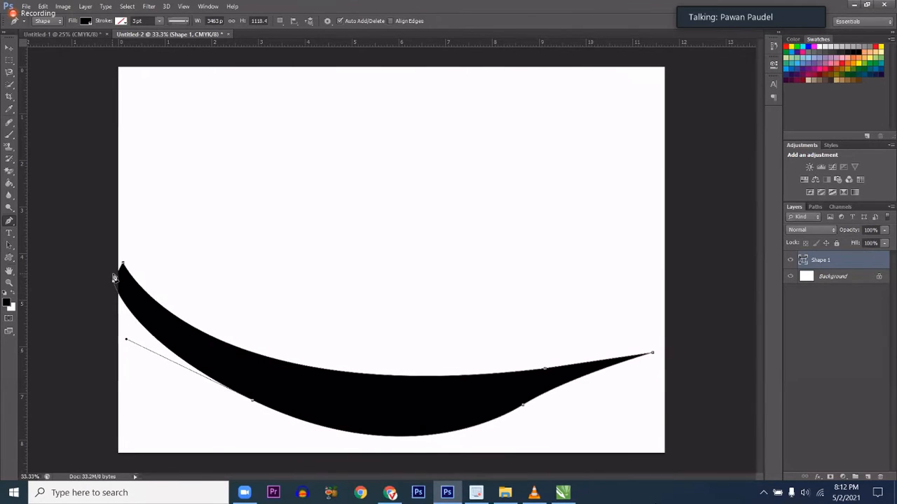
left_click(123, 265)
Keep the Shape mode and change the swoosh's fill colour to orange-red.
left_click(47, 22)
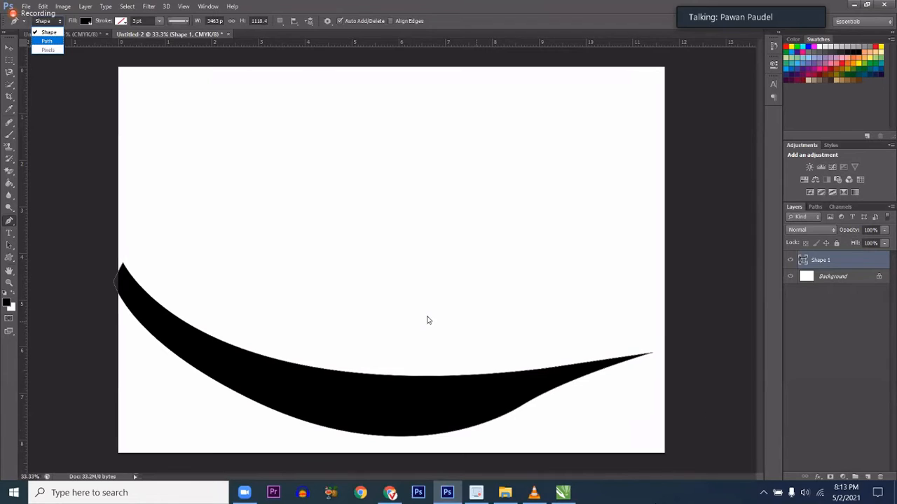
left_click(91, 26)
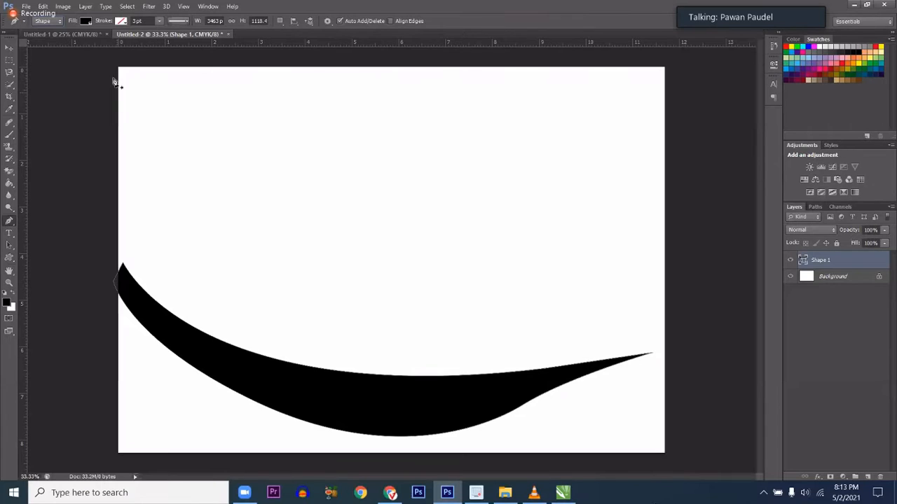
left_click(86, 21)
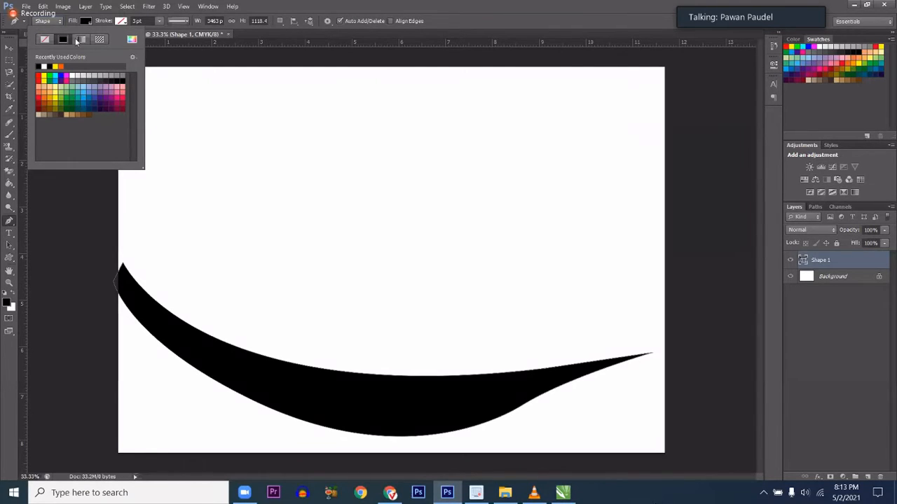
left_click(39, 79)
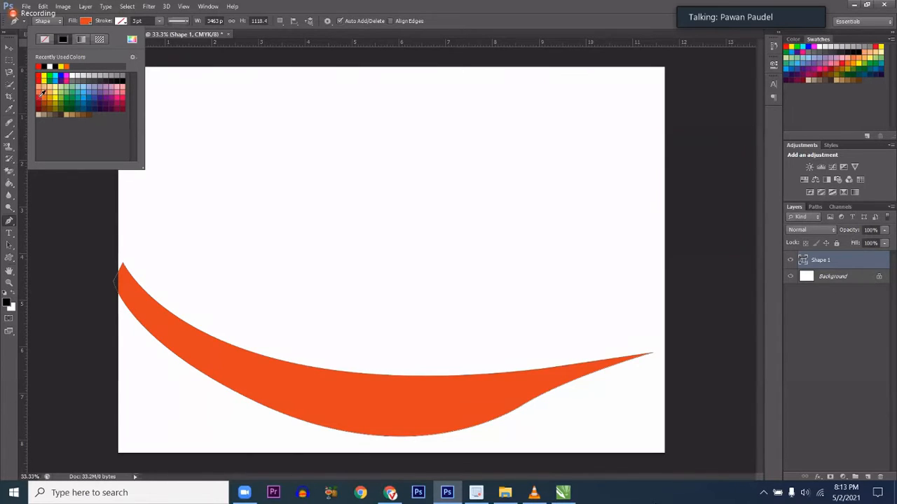
Change the swoosh's fill colour to blue and deselect its path.
left_click(82, 104)
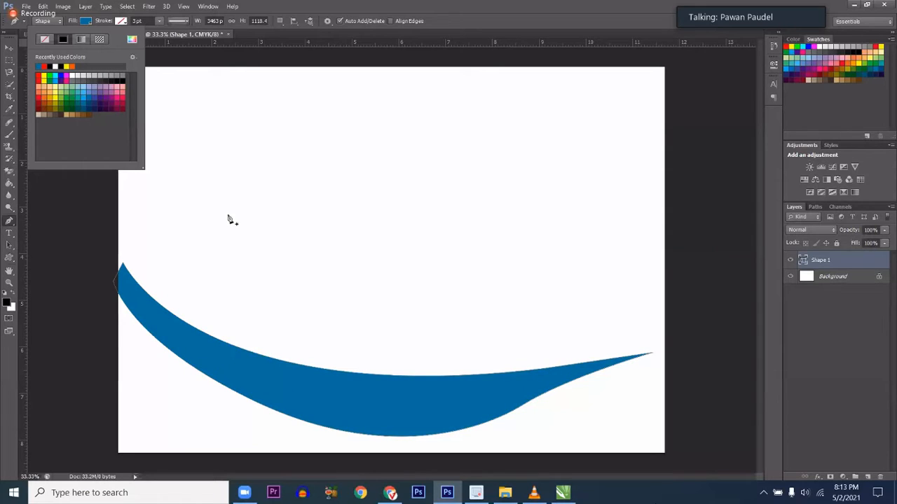
left_click(236, 355)
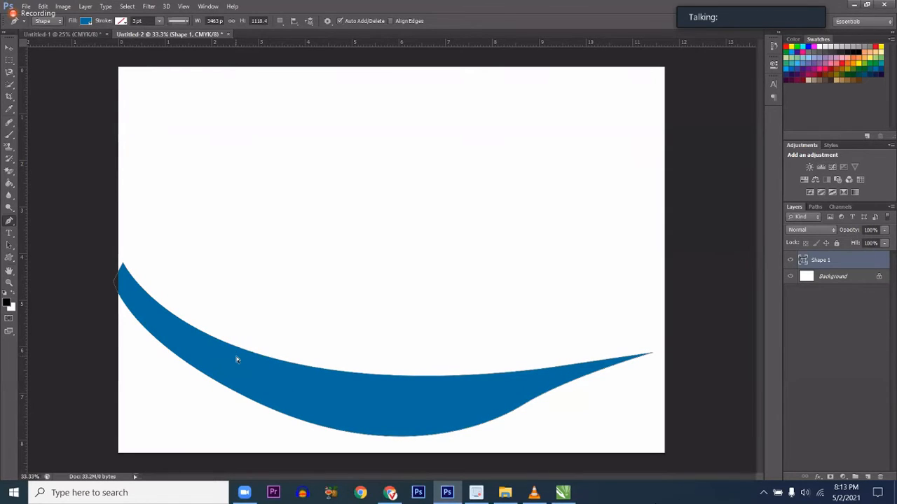
left_click(241, 349, "ctrl")
Draw a smaller closed blue swoosh with curved upper and lower edges in the empty area above the first one.
left_click(233, 251)
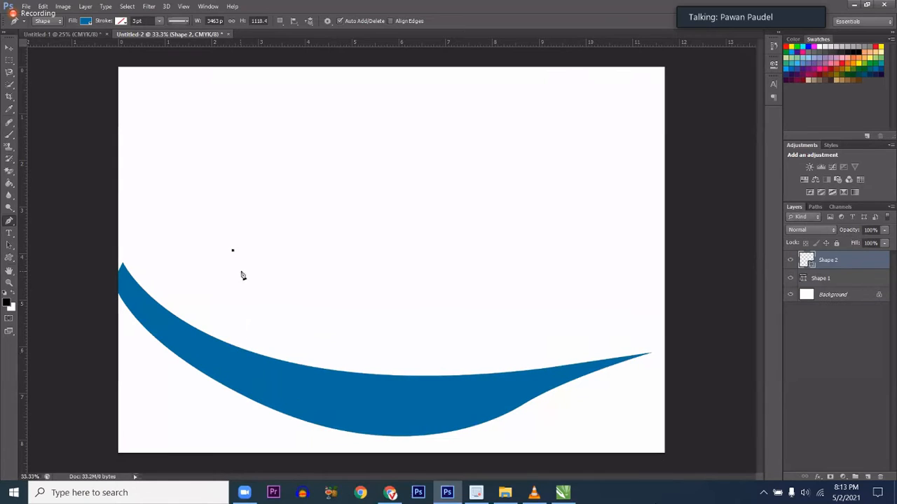
left_click_drag(368, 281, 526, 268)
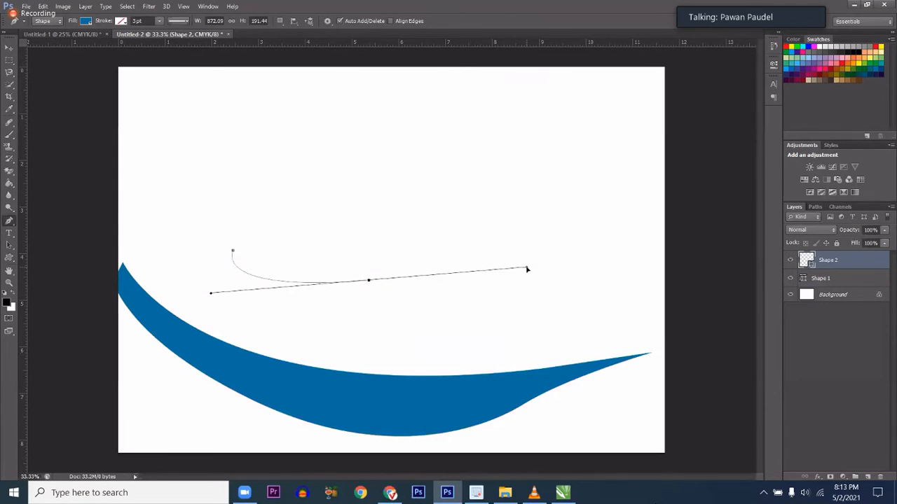
left_click(583, 267)
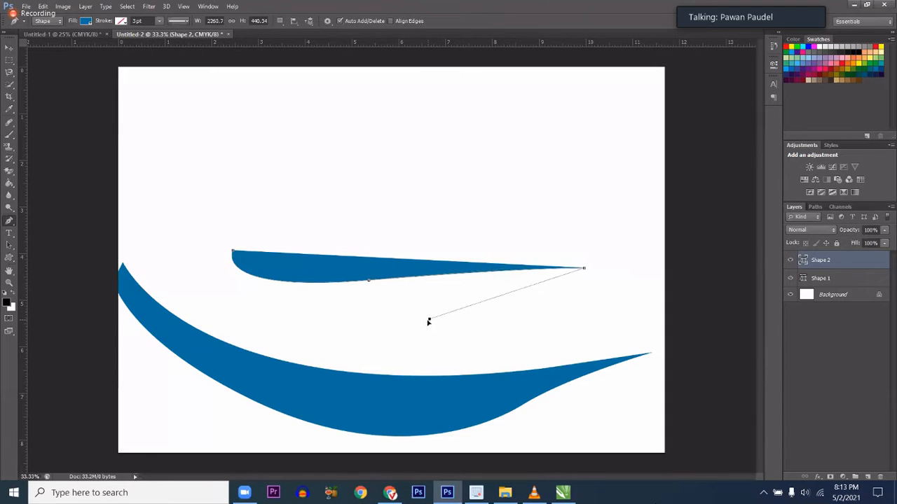
left_click_drag(430, 318, 396, 375)
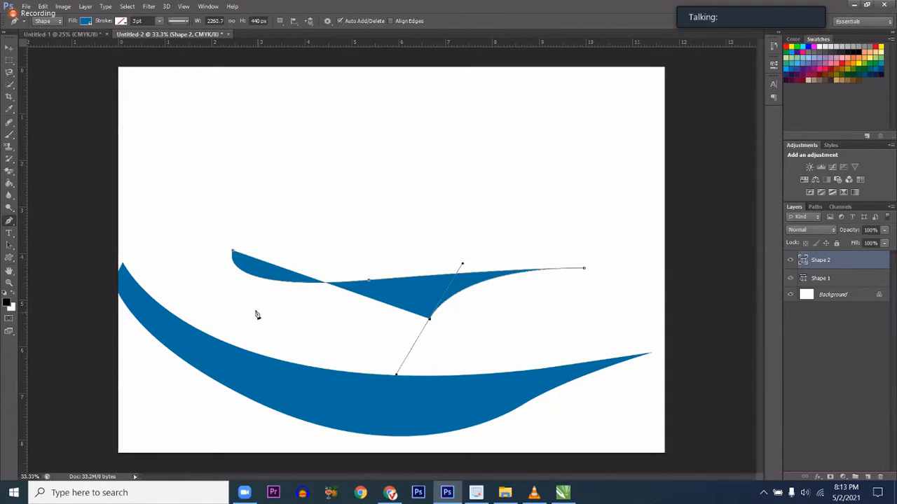
left_click_drag(254, 310, 222, 281)
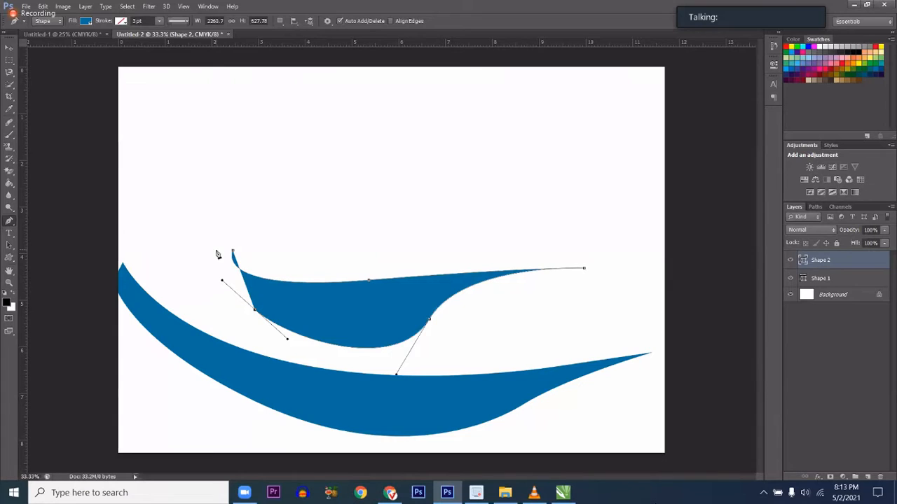
left_click(216, 251)
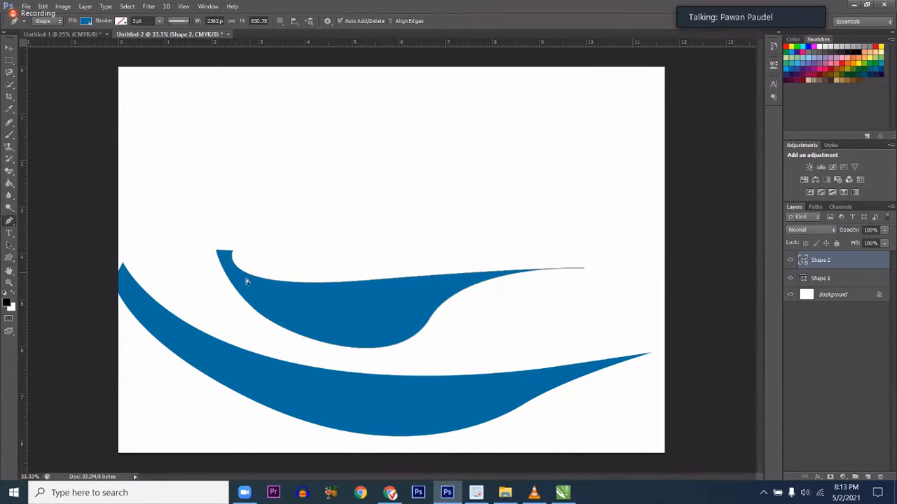
left_click(274, 282, "ctrl")
Delete the small upper swoosh so that only the large blue swoosh remains on the canvas.
key("ctrl+z")
key("ctrl+z")
key("ctrl+z")
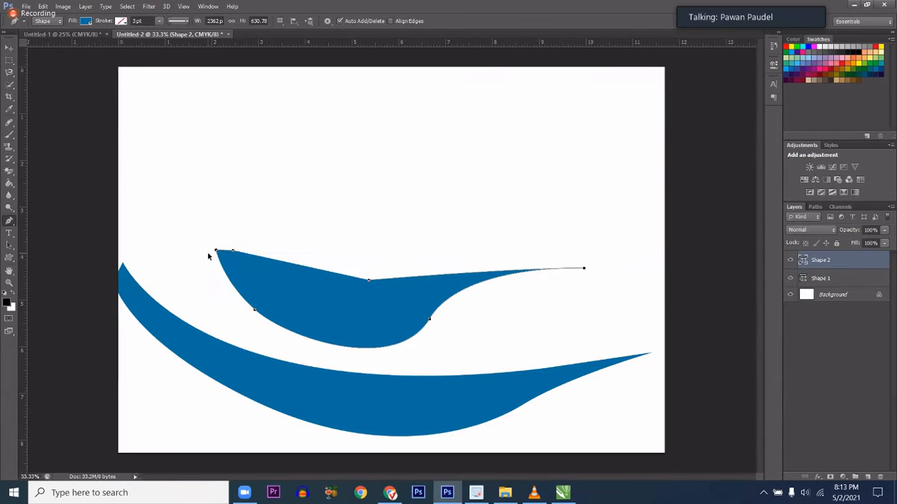
key("ctrl+z")
left_click_drag(201, 241, 652, 354)
key("Delete")
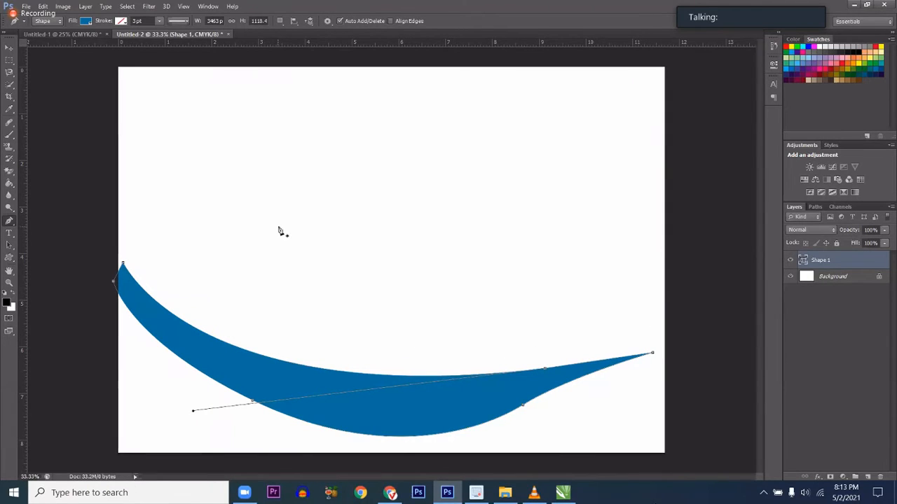
Give the large blue swoosh an orange-red stroke, keeping the stroke width at 3 pt.
left_click(123, 21)
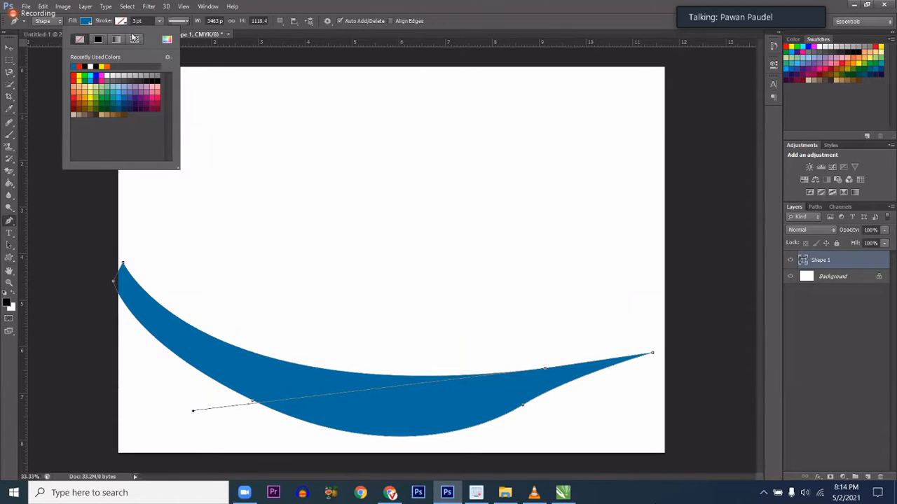
left_click(163, 21)
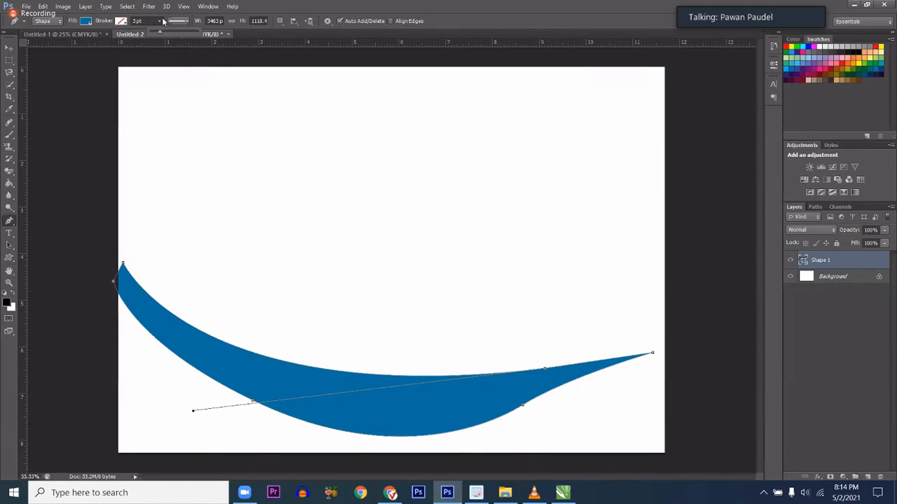
left_click(161, 21)
left_click(121, 23)
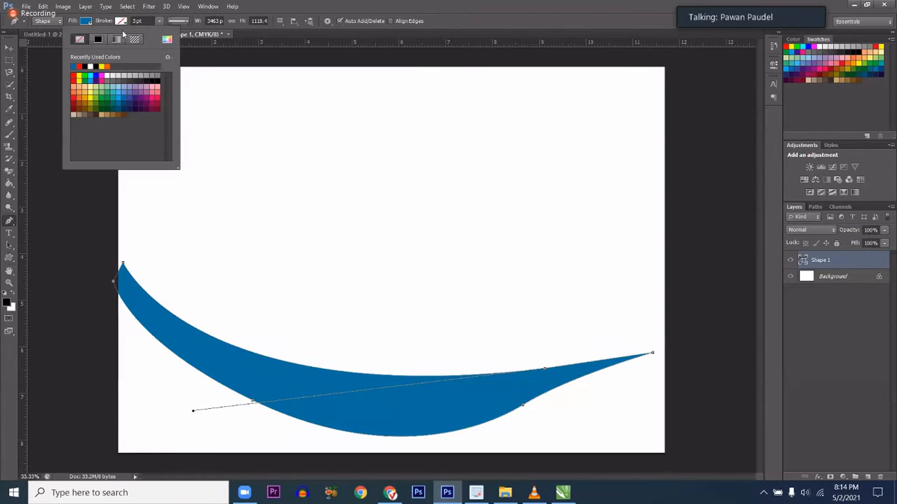
left_click(74, 76)
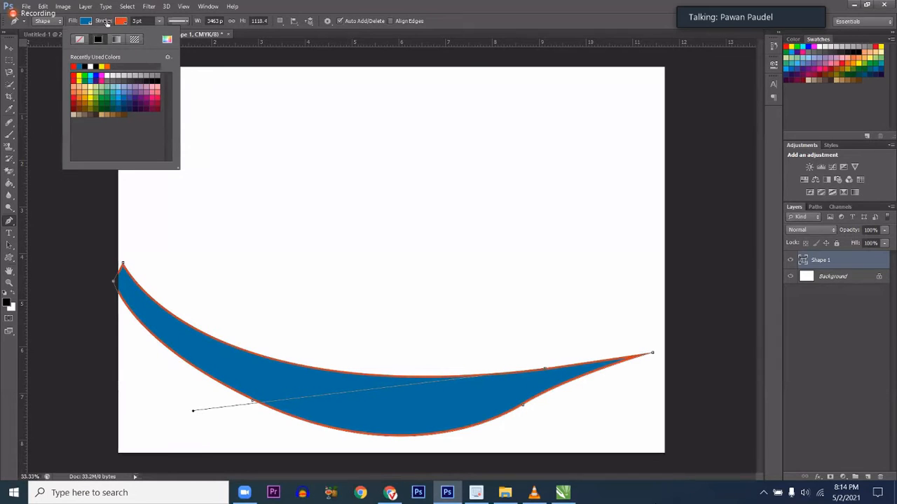
Draw the wavy upper edge of a second swoosh above the first, ending in a corner point at its lower right tip.
left_click(227, 173)
left_click_drag(357, 203, 380, 208)
left_click_drag(473, 212, 516, 203)
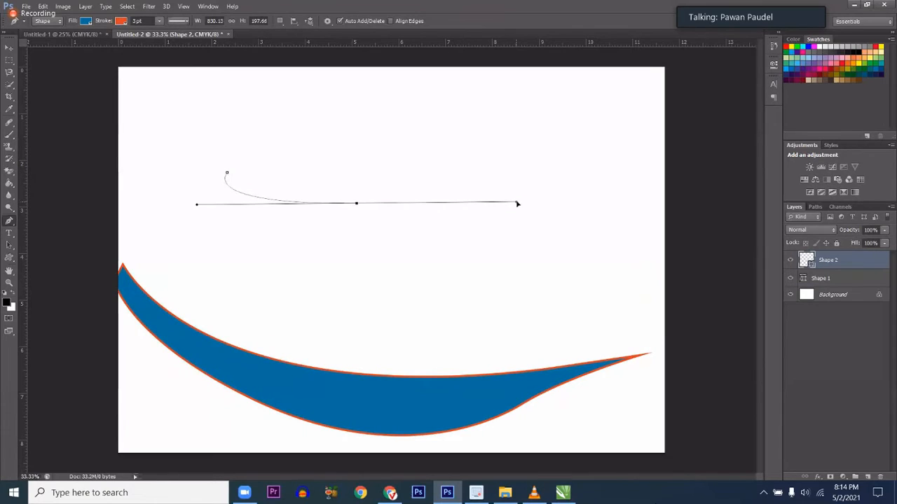
left_click(532, 224)
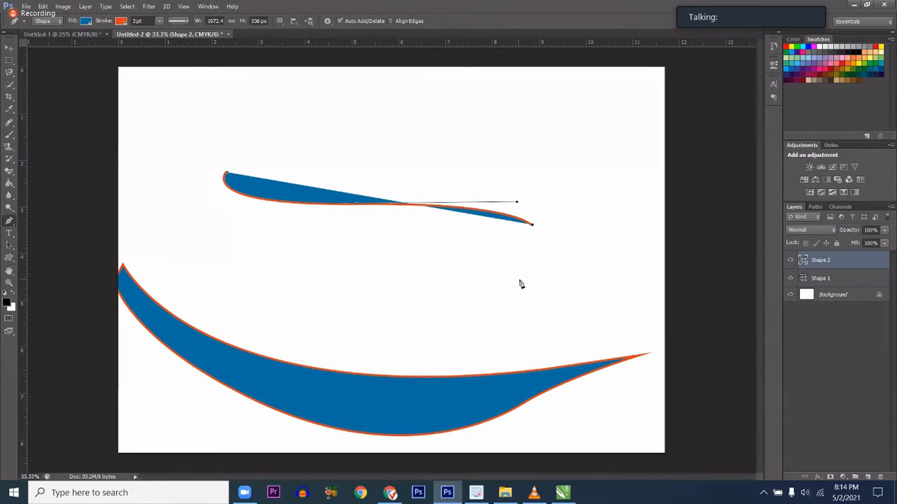
key("ctrl+z")
left_click_drag(611, 262, 638, 305)
left_click(611, 262, "alt")
Draw the second swoosh's curved lower edge back to the left and close the shape at its starting point.
left_click_drag(400, 235, 312, 285)
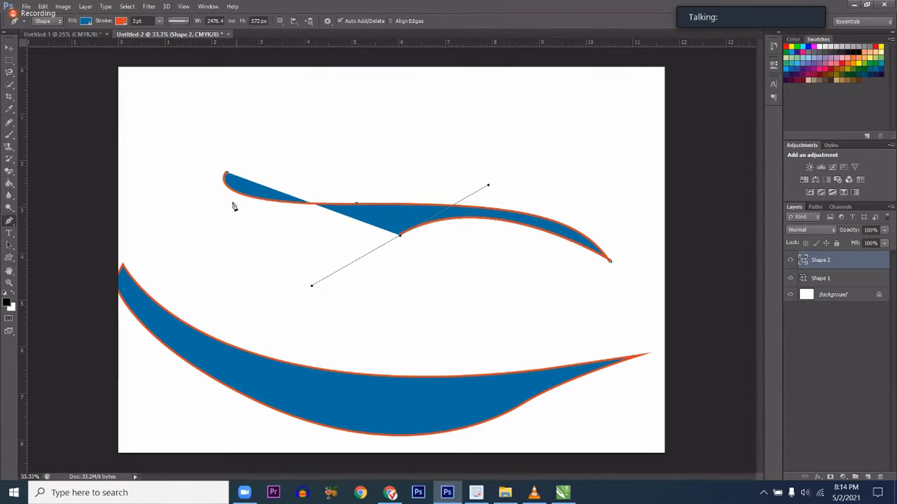
key("ctrl+z")
left_click_drag(203, 172, 209, 121)
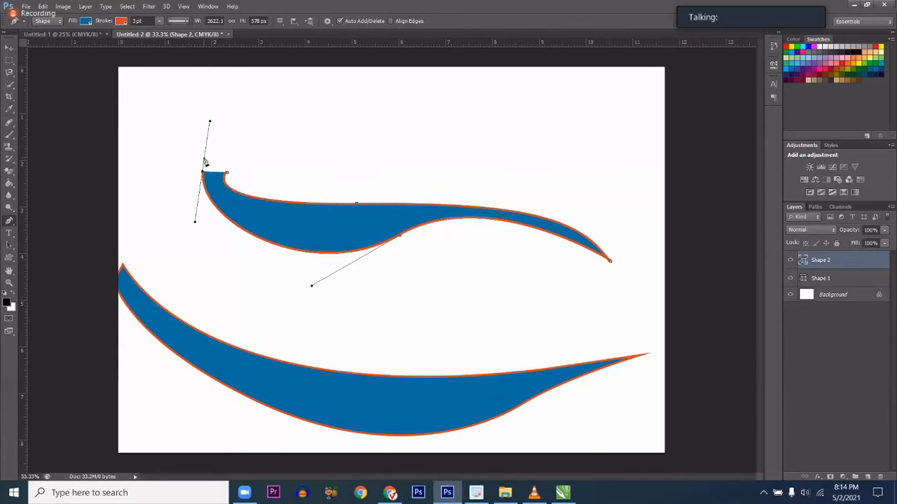
left_click(203, 173, "alt")
left_click(227, 175)
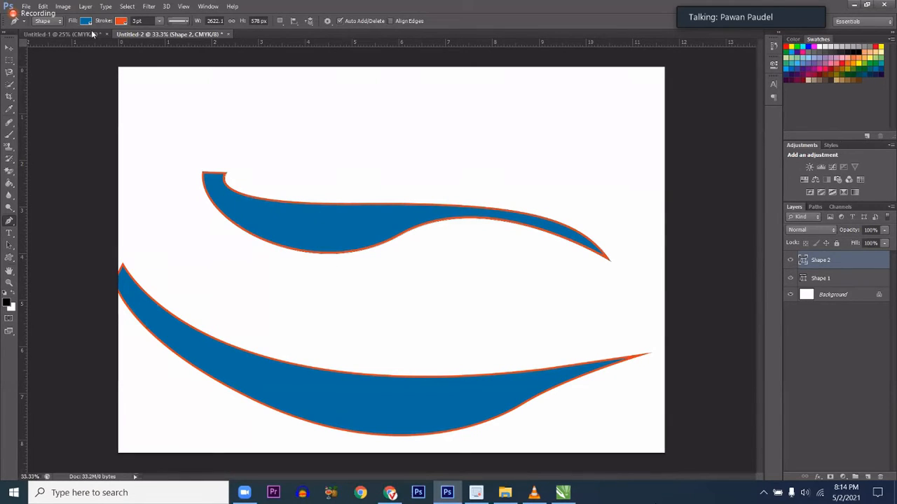
Increase the second swoosh's stroke width to 5.46 pt.
left_click(86, 21)
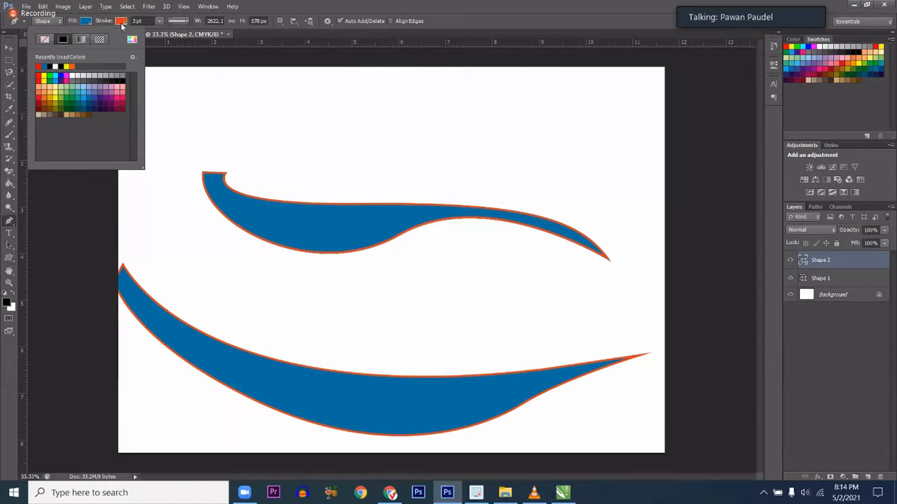
left_click(160, 25)
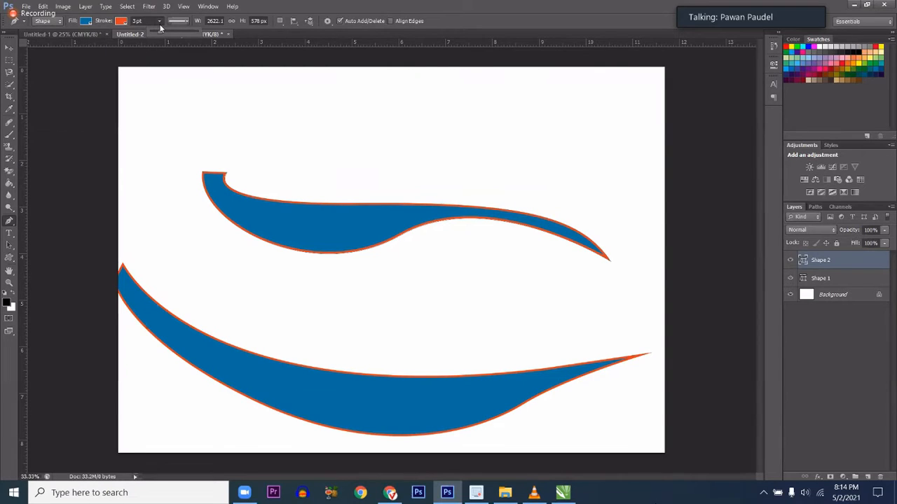
left_click_drag(164, 33, 160, 34)
left_click_drag(160, 35, 161, 33)
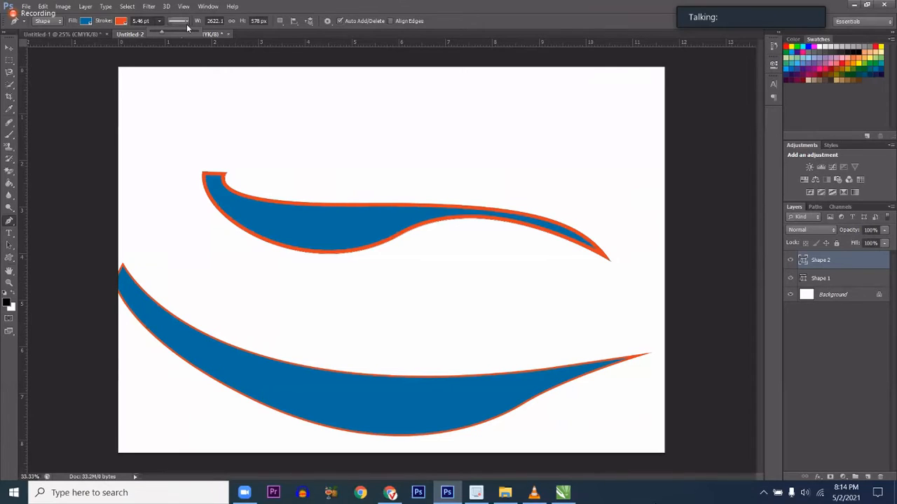
Try the dashed stroke style on the second swoosh, switch it to the dotted style and inspect the dots up close.
left_click(187, 26)
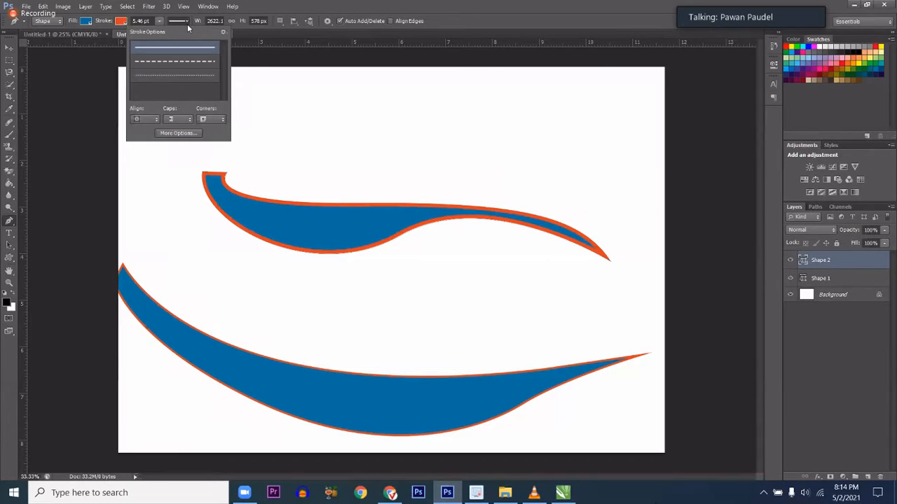
left_click(182, 62)
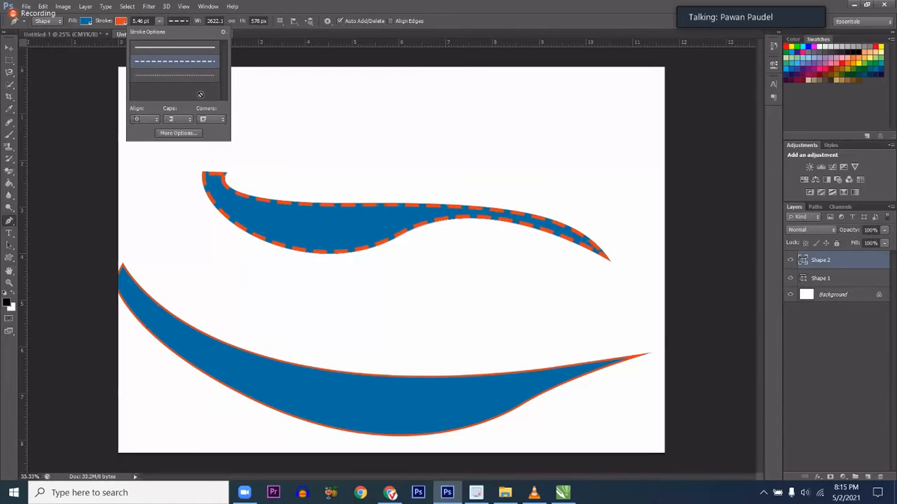
left_click(181, 75)
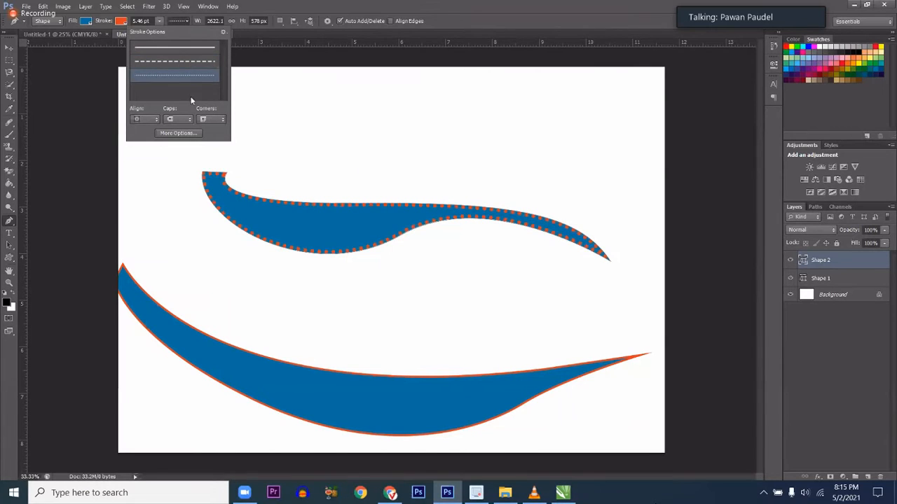
left_click(312, 208)
scroll(311, 208, "up", 1)
scroll(311, 208, "up", 1)
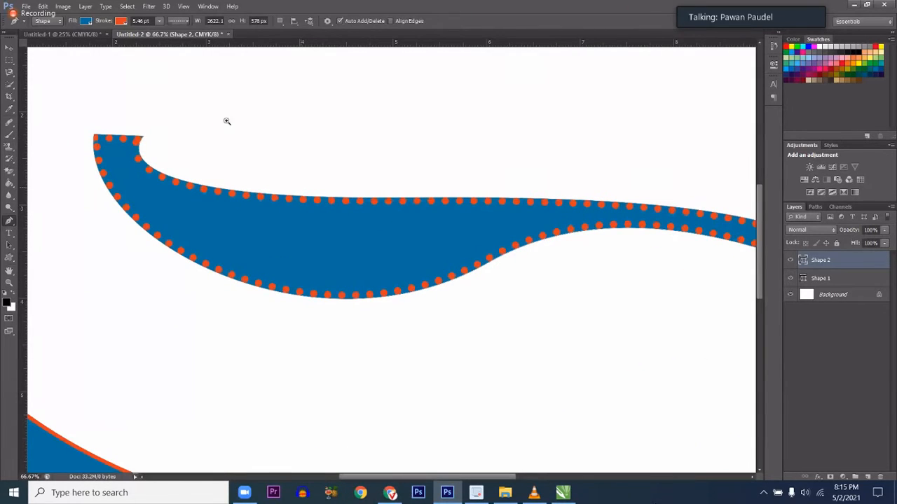
scroll(226, 120, "up", 1)
left_click(188, 22)
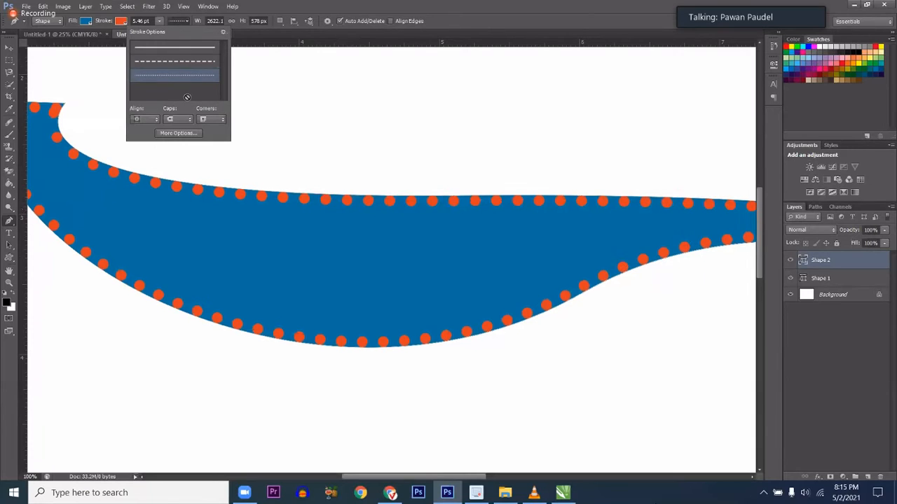
Enlarge the second swoosh to about 2667 px wide and 605 px high.
left_click(200, 26)
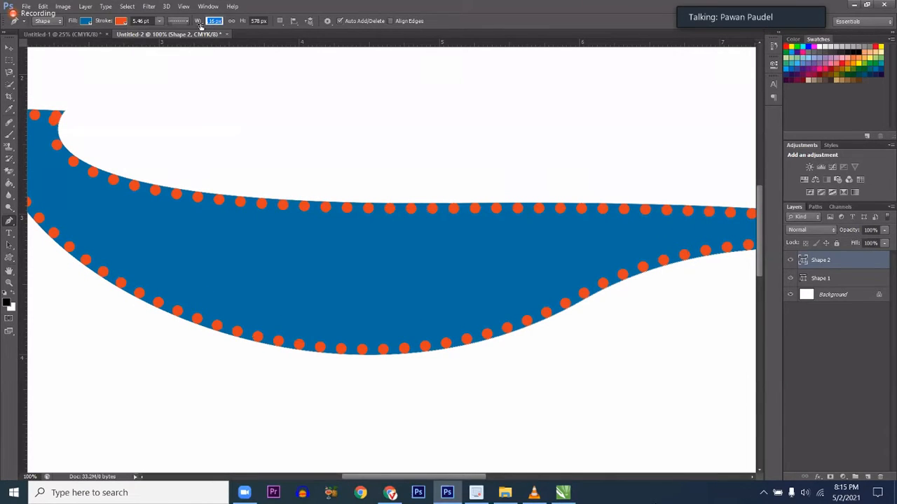
left_click(206, 23)
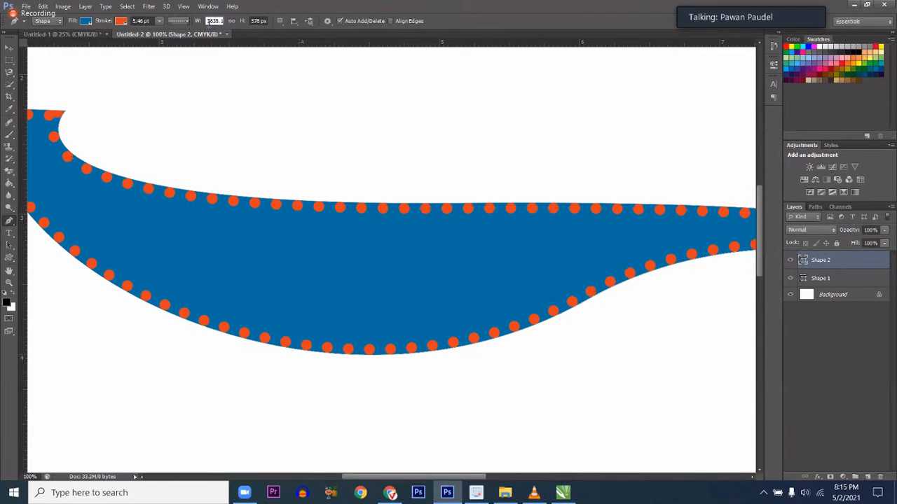
left_click_drag(198, 24, 254, 25)
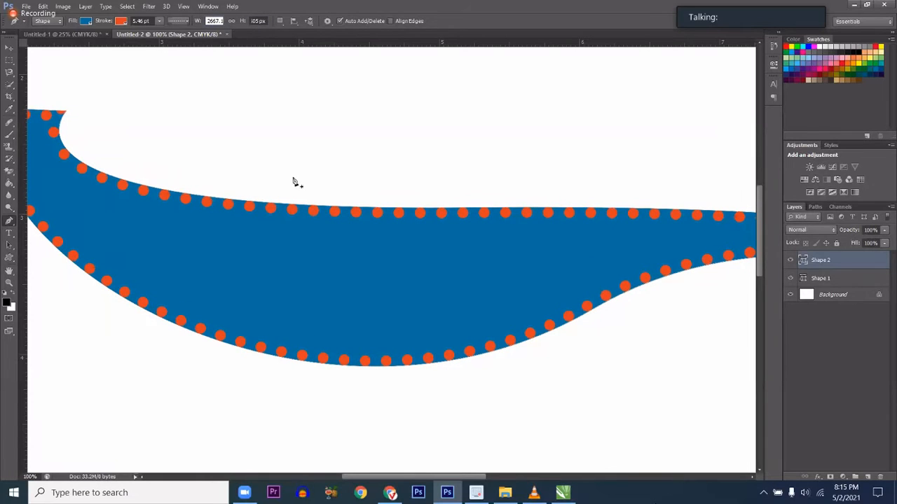
Narrow the second swoosh to about 2485 px wide and stretch it taller.
key("alt+space")
left_click_drag(279, 178, 240, 130)
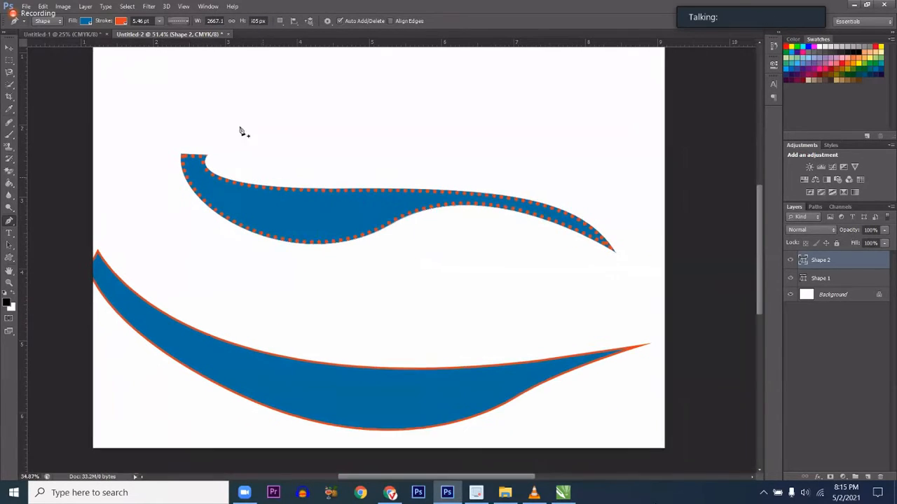
left_click_drag(197, 22, 155, 23)
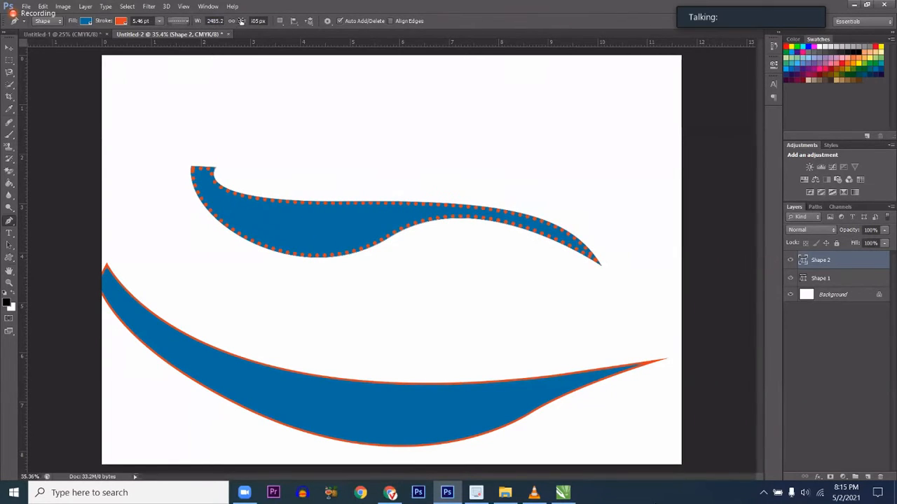
left_click_drag(242, 22, 328, 24)
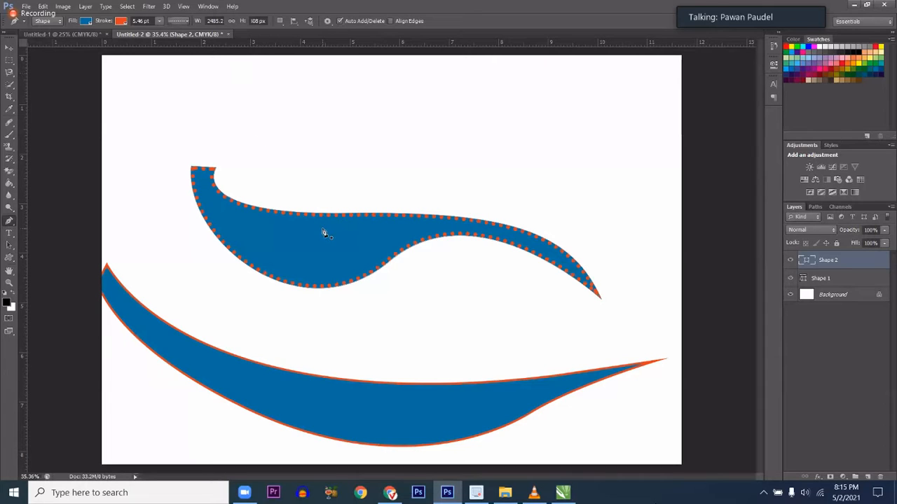
Undo the width and height changes made to the second swoosh.
key("ctrl+alt+z")
key("ctrl+alt+z")
key("ctrl+alt+z")
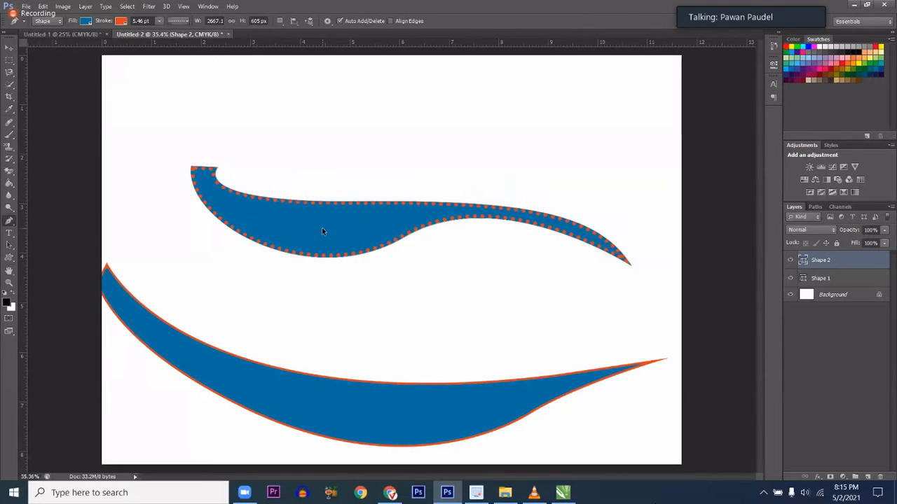
key("ctrl+alt+z")
key("ctrl+alt+z")
key("ctrl+alt+z")
key("ctrl+alt+z")
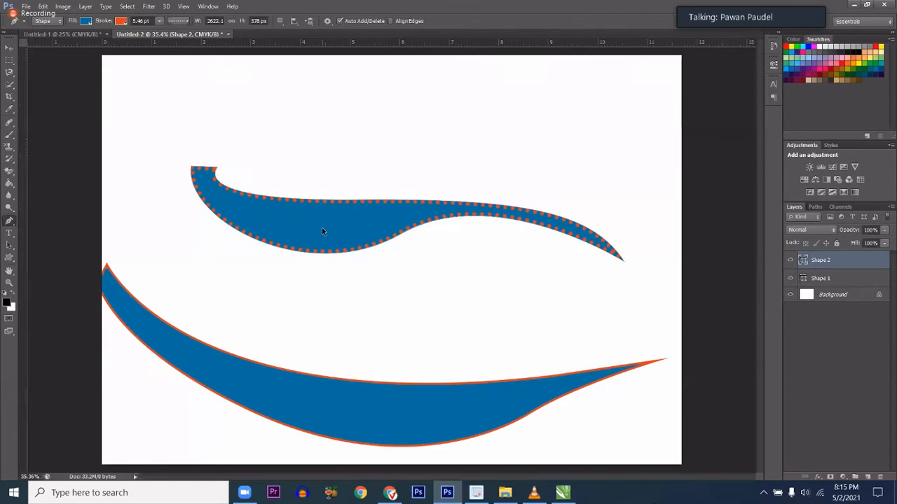
Step back through the history until both swoosh shapes are removed from the canvas.
key("ctrl+alt+z")
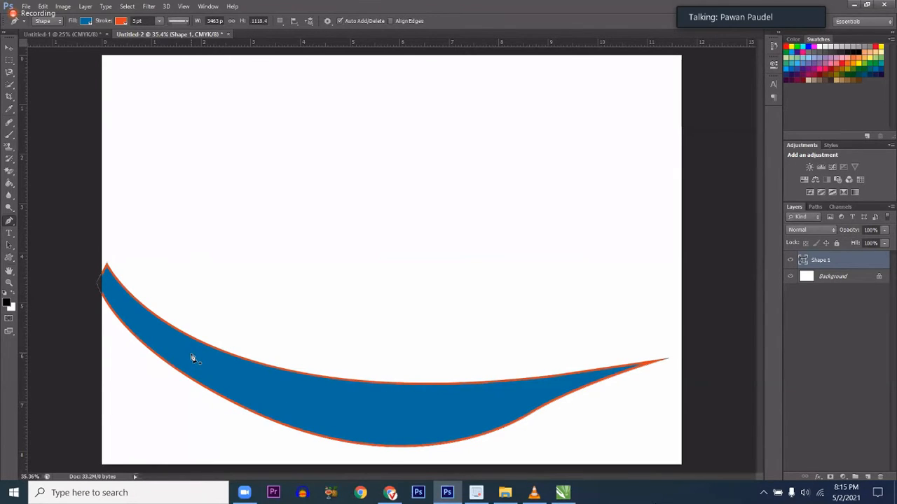
key("ctrl+alt+z")
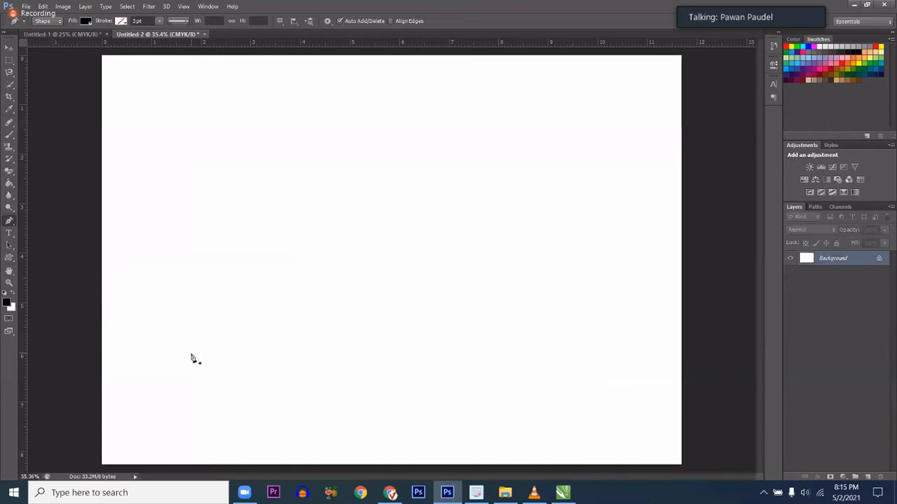
Draw a black wavy Pen shape about 2612 px wide and 264 px high across the upper canvas, using three anchors with a corner at the second.
right_click(15, 225)
left_click(13, 234)
left_click(14, 237)
left_click(13, 224)
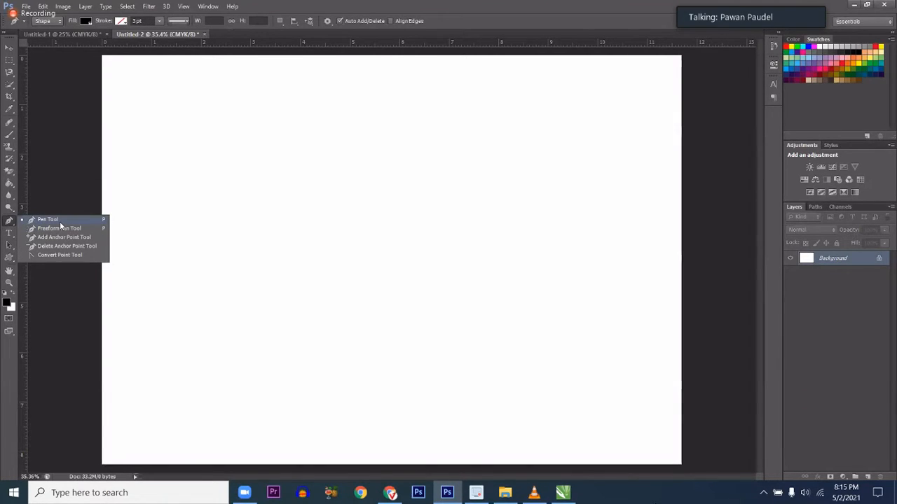
left_click(59, 222)
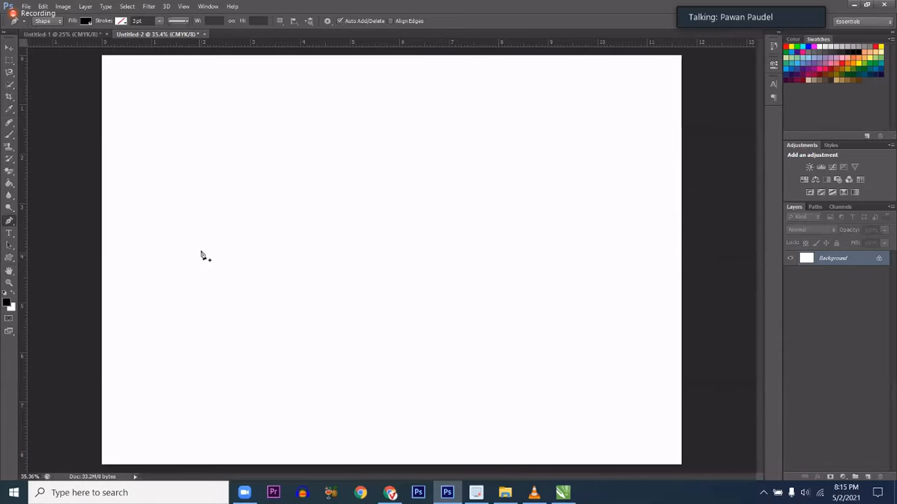
left_click_drag(182, 246, 188, 249)
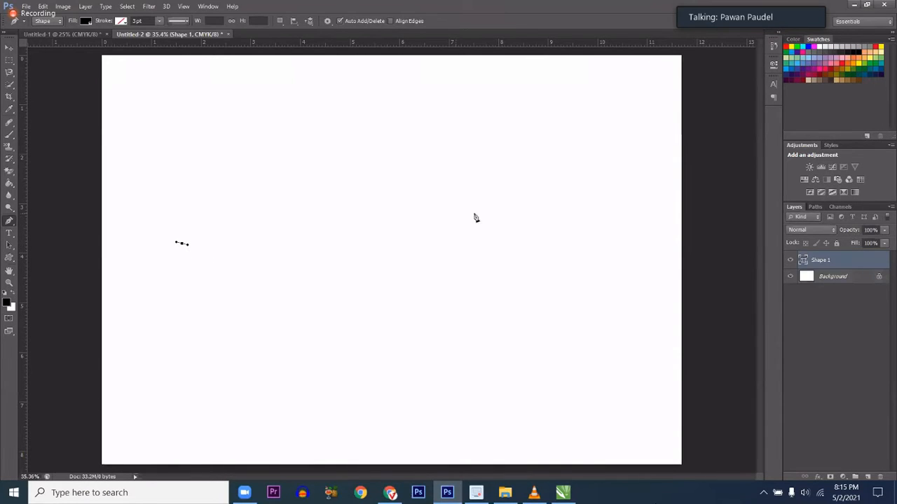
left_click_drag(481, 213, 582, 258)
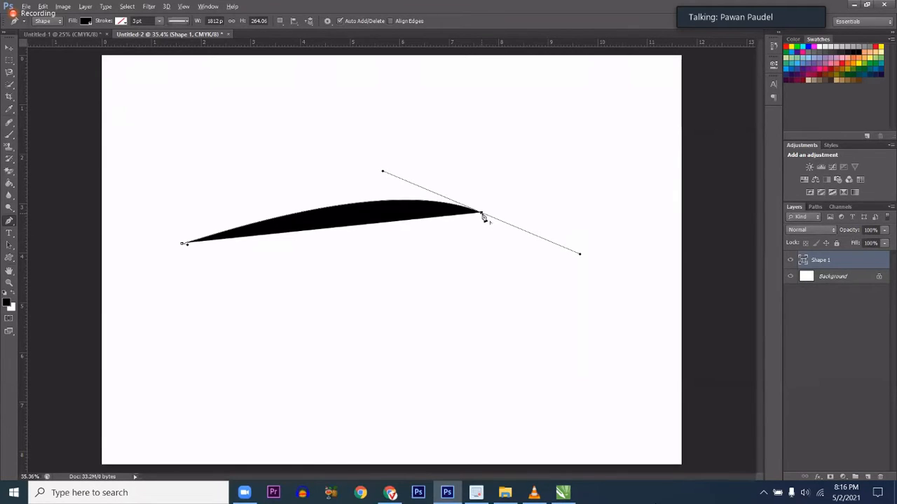
left_click(482, 214, "alt")
left_click_drag(613, 209, 669, 168)
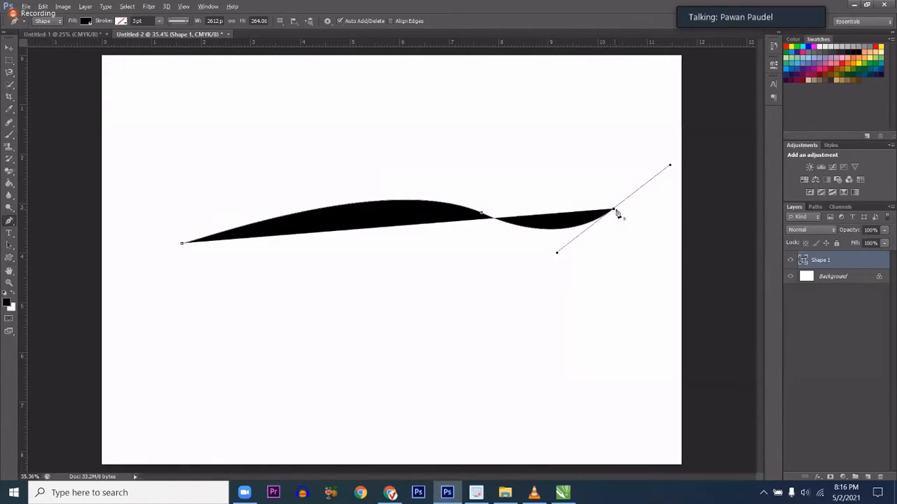
Try adding a fourth curved anchor below the wavy shape's last point with its forward handle kept, undoing each attempt.
key("alt")
left_click_drag(616, 265, 599, 284)
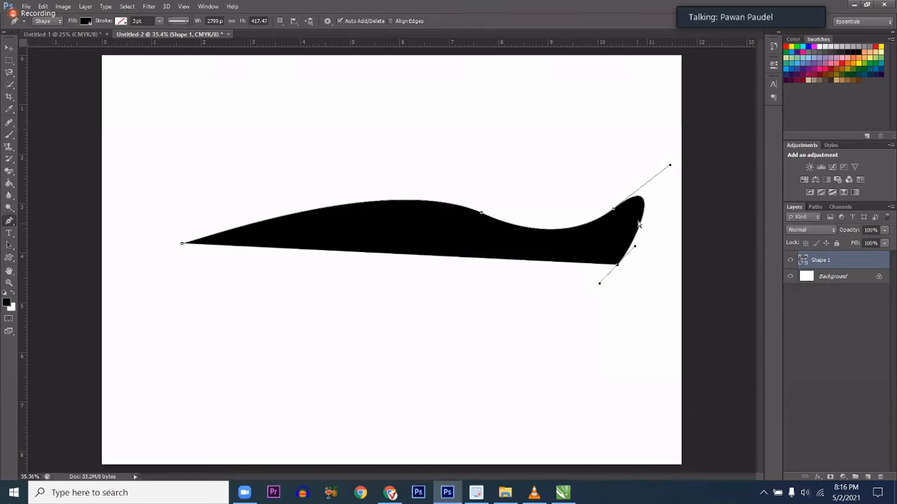
key("ctrl+z")
left_click_drag(642, 221, 637, 245)
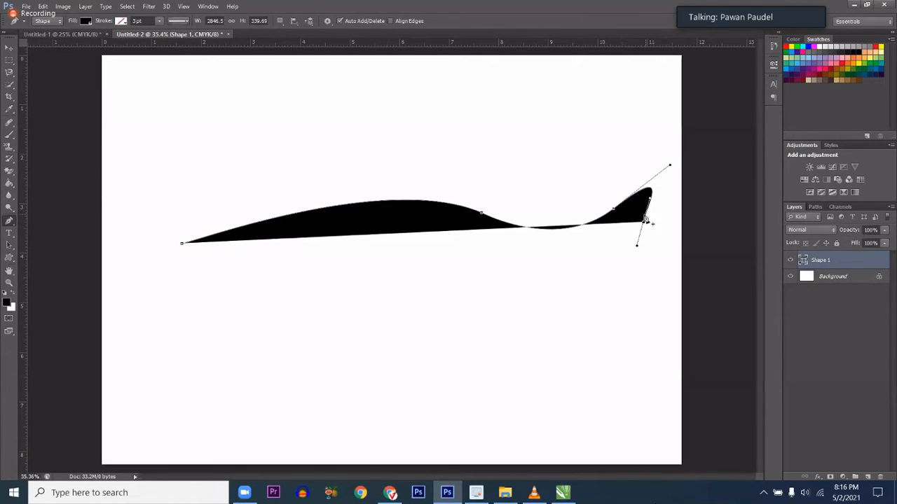
key("ctrl+z")
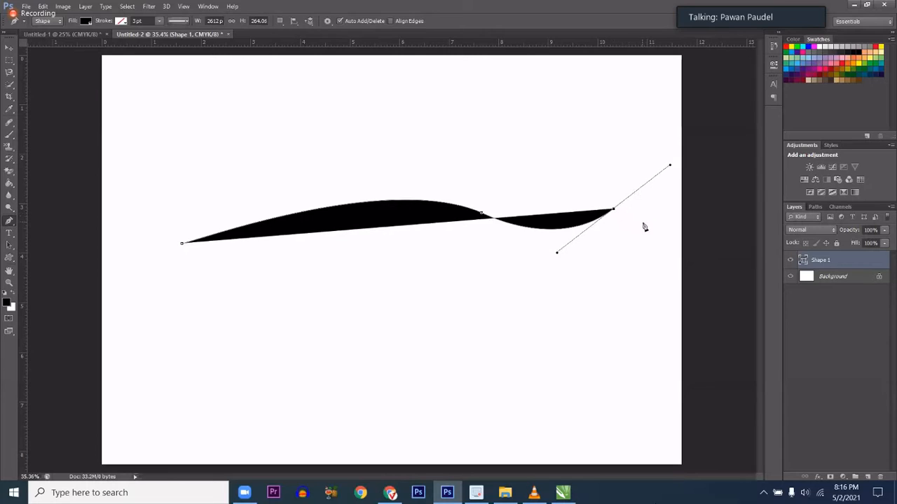
left_click_drag(656, 231, 648, 239)
key("ctrl+z")
key("alt")
Try the Convert Point tool on the wavy shape's last anchor, return to the Pen tool and undo the conversion.
right_click(9, 225)
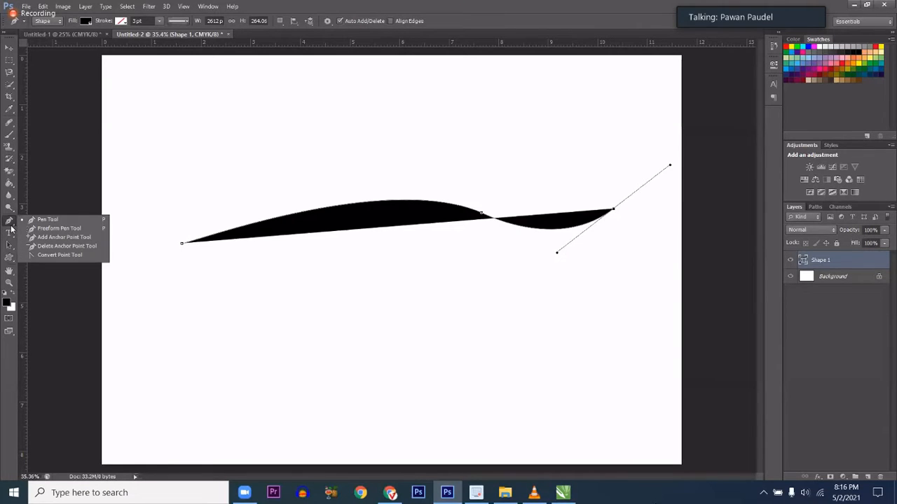
left_click(49, 255)
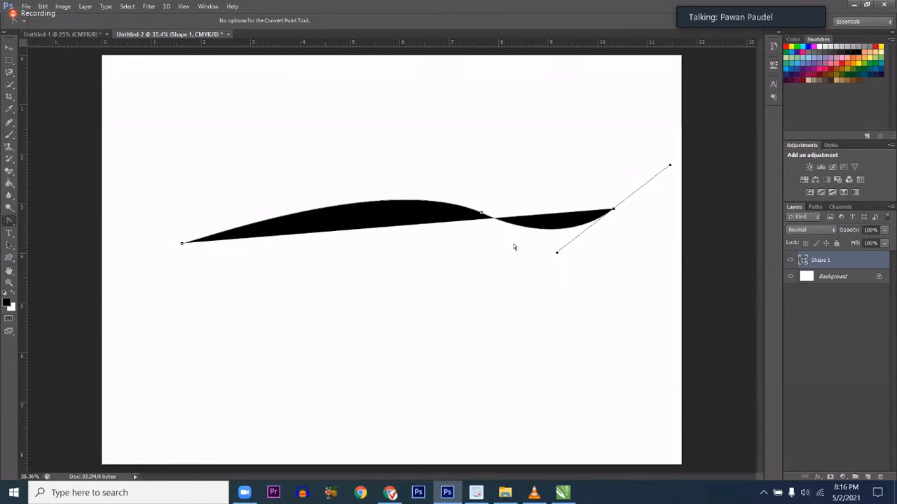
left_click(614, 209)
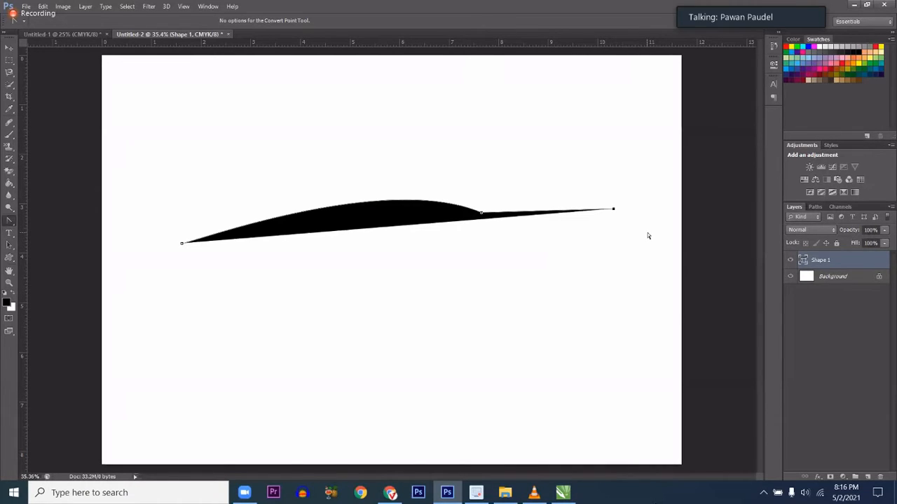
key("p")
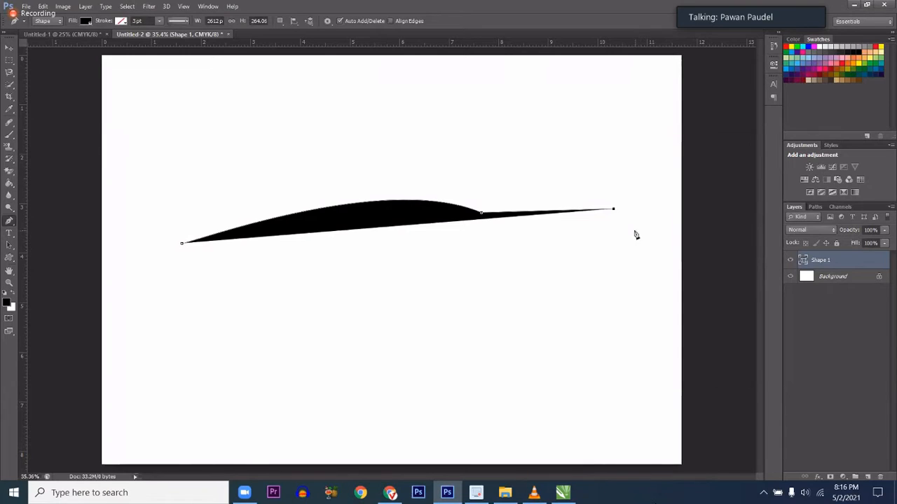
right_click(13, 225)
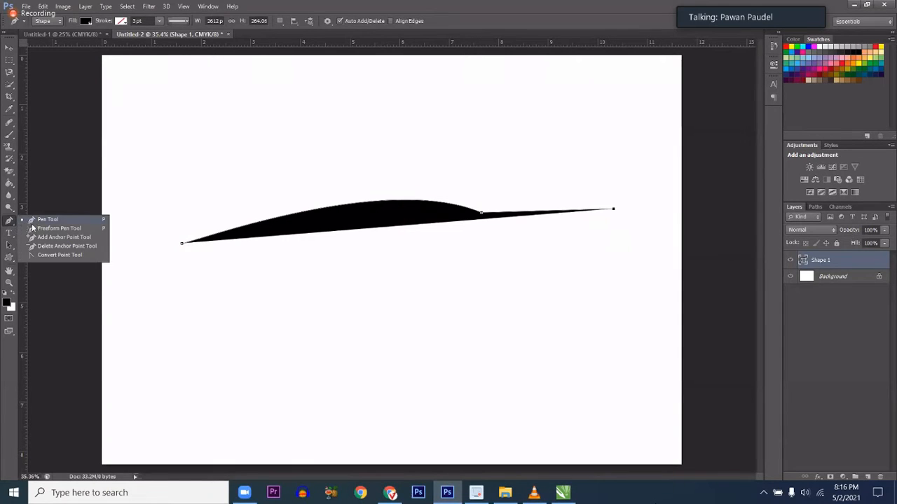
left_click(33, 222)
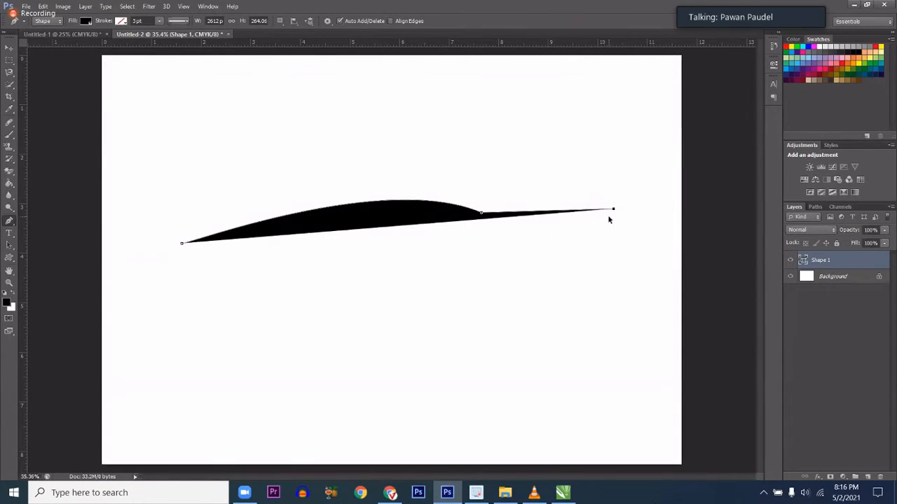
key("ctrl+z")
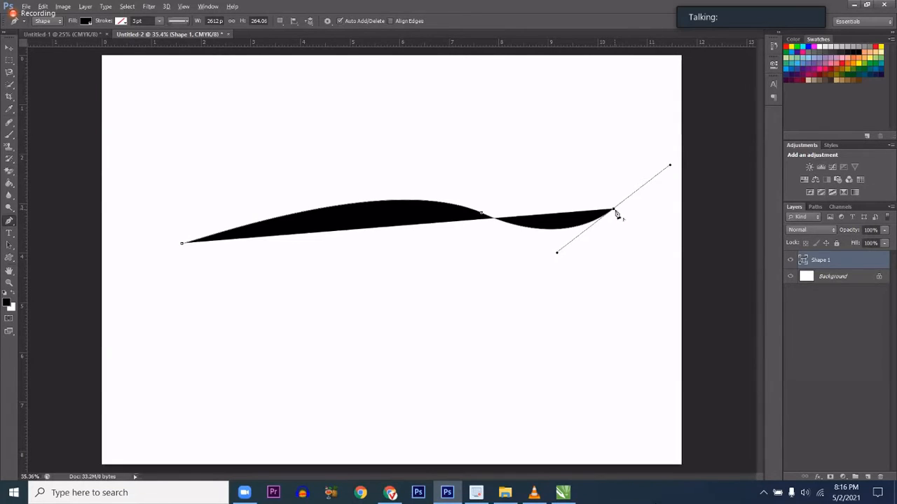
Remove the last anchor's forward handle, add a curved anchor below it and close the shape at its starting point, about 2953 px wide.
left_click(615, 211)
left_click_drag(669, 248, 659, 288)
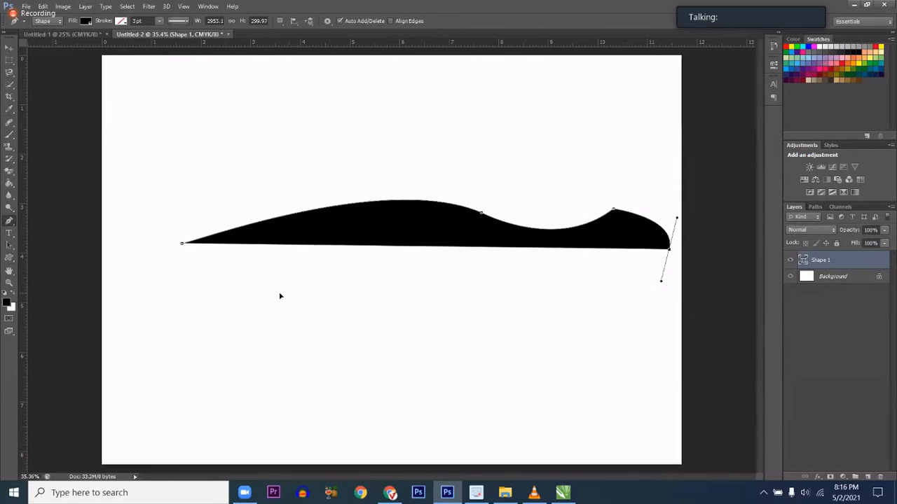
left_click_drag(279, 294, 220, 291)
key("ctrl+z")
left_click(181, 246)
key("ctrl+z")
left_click(182, 243)
left_click(287, 274)
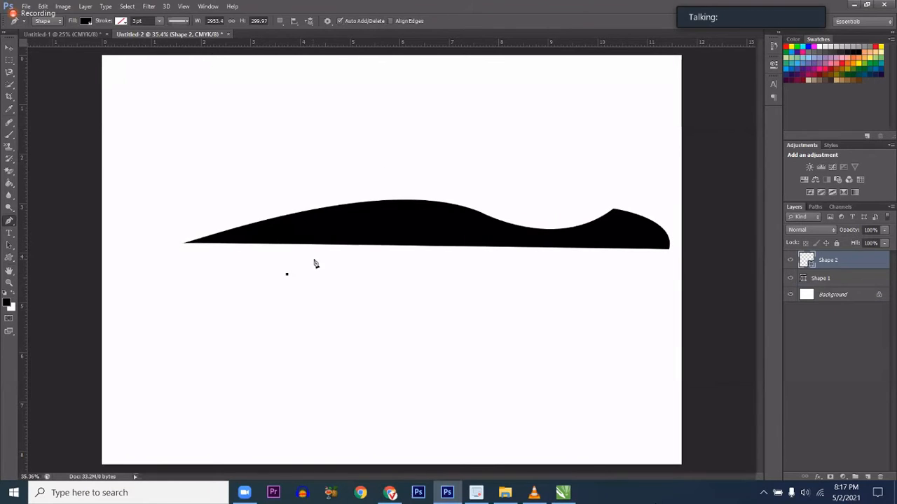
key("ctrl+z")
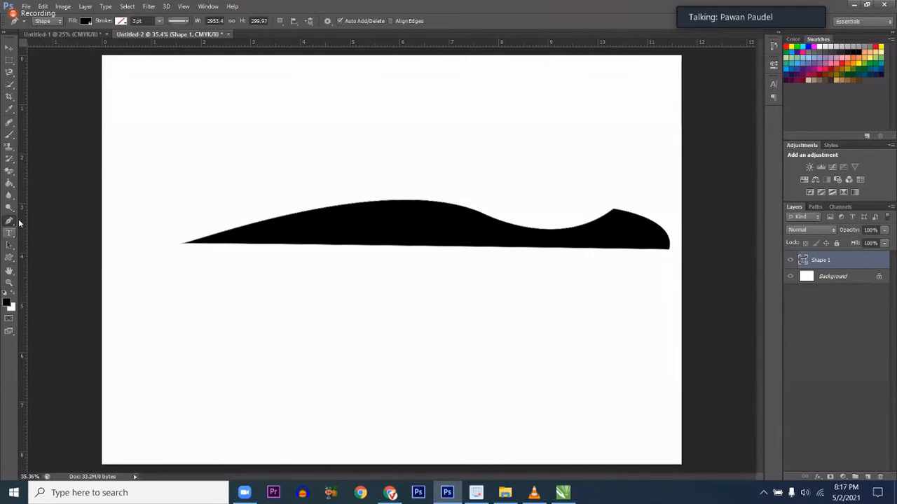
Delete the black wavy shape from the canvas and clear the selection.
right_click(11, 225)
left_click(42, 220)
key("a")
key("ctrl+a")
key("Delete")
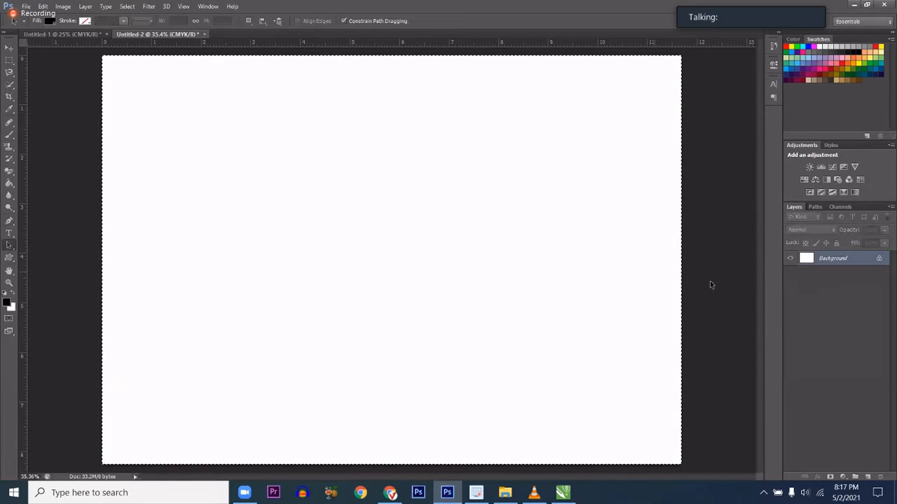
key("ctrl+d")
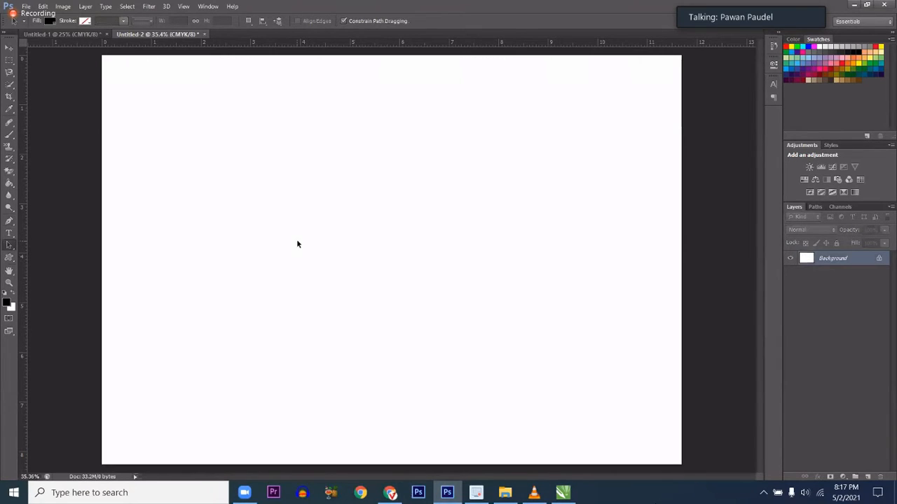
Switch to the Type tool and try out point text and a wide text box near the canvas's upper edge, cancelling both.
key("m")
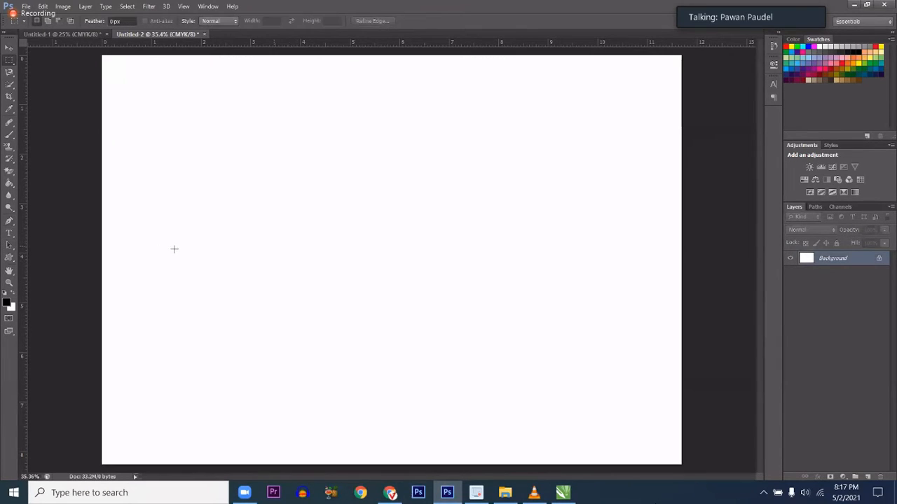
left_click(19, 232)
left_click(50, 233)
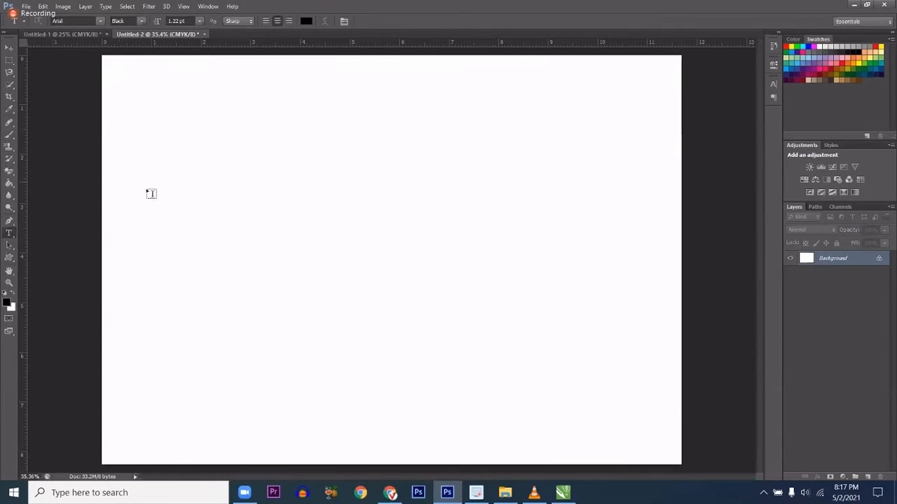
left_click(179, 93)
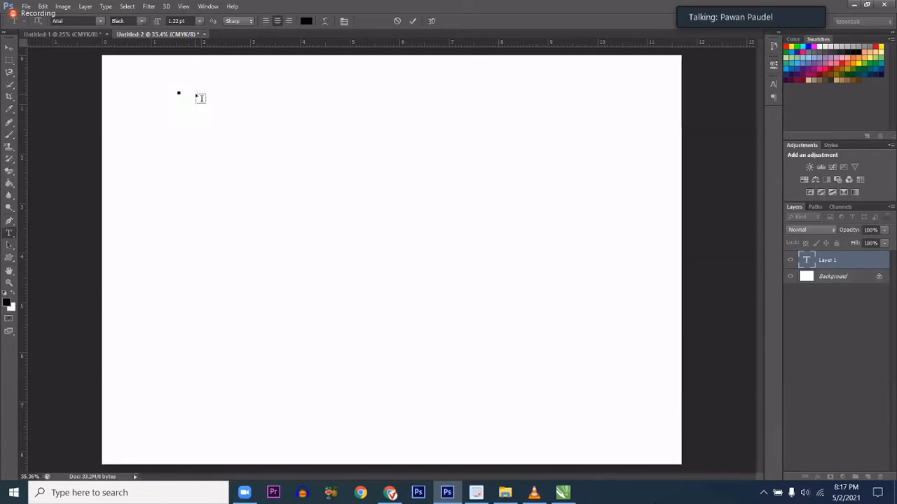
key("Escape")
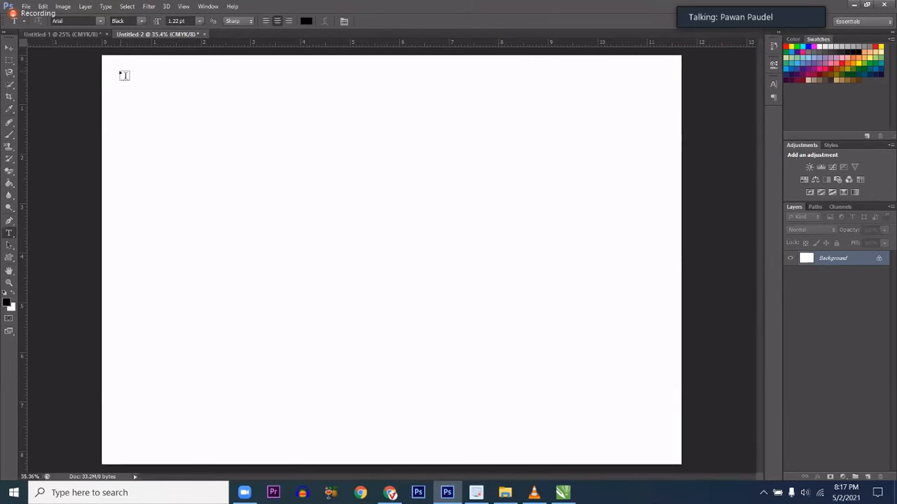
left_click_drag(124, 75, 655, 143)
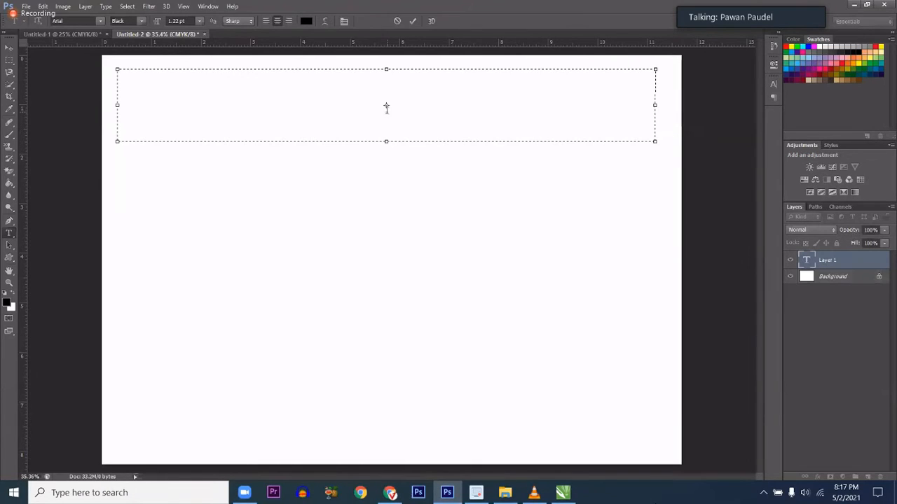
key("Escape")
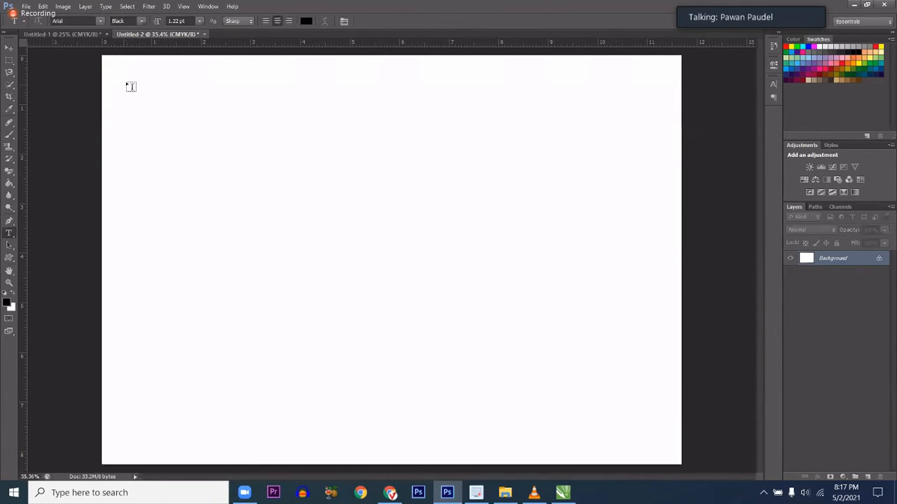
Start point text in the canvas's upper-left corner, set the font size to 43.22 pt and enter the letter "k".
left_click(133, 82)
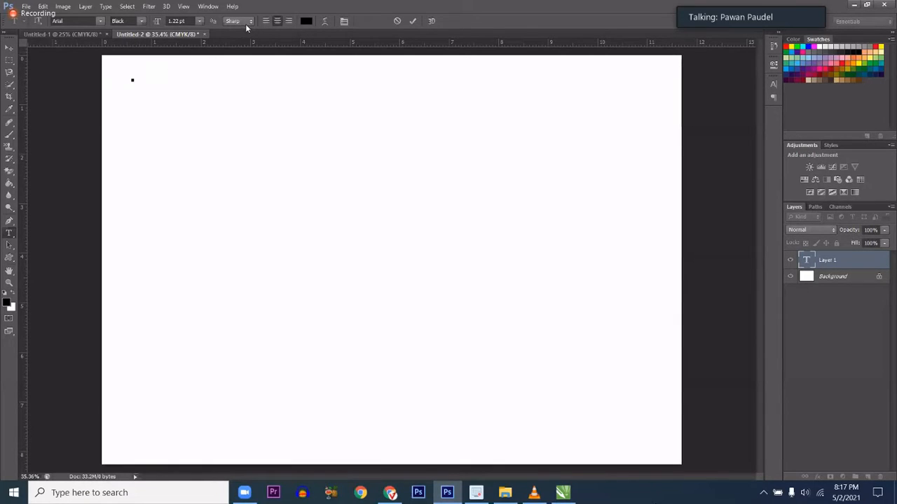
left_click_drag(156, 22, 178, 25)
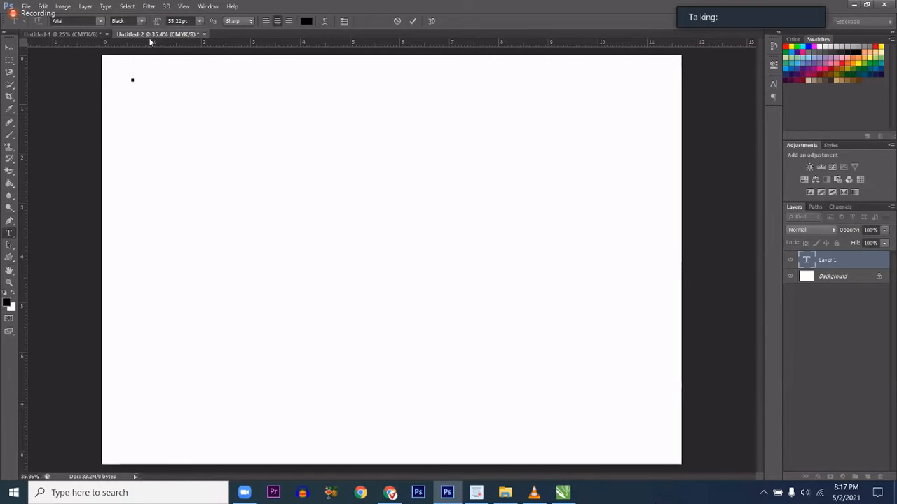
left_click_drag(155, 21, 147, 21)
type("k")
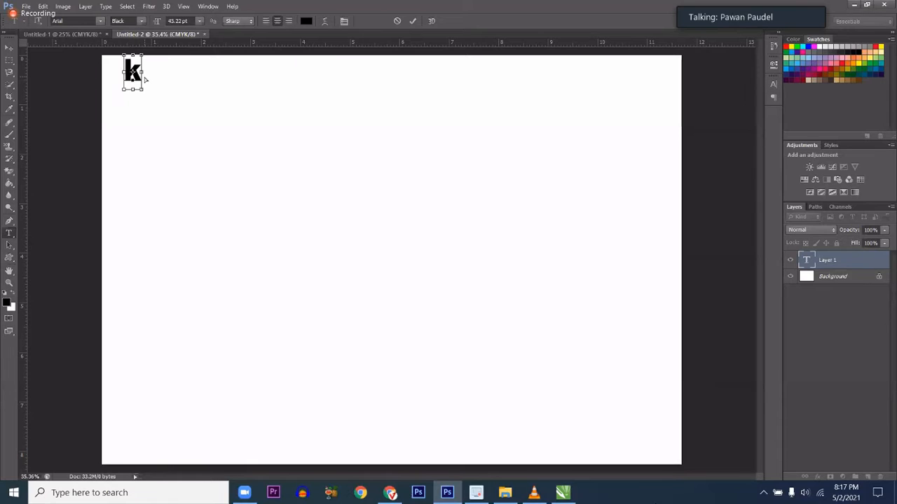
Select the entered letter and change its font family to Ganess.
key("ctrl+a")
left_click(100, 21)
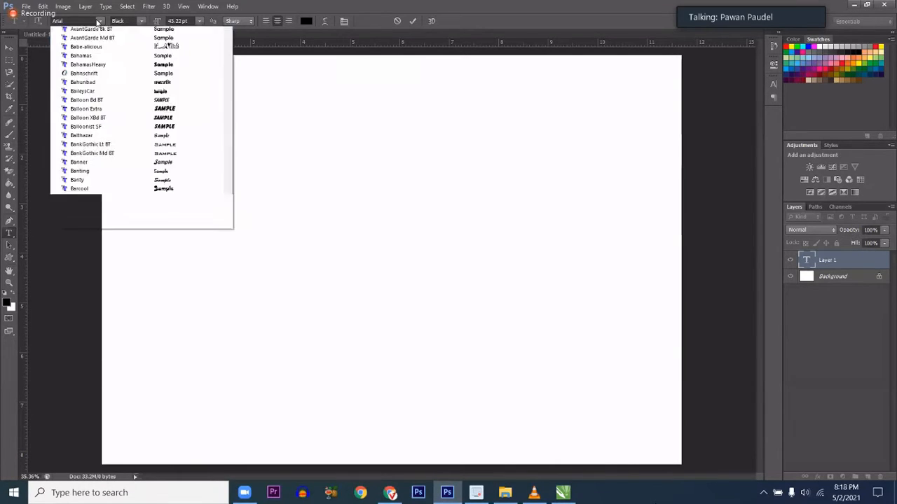
left_click(91, 22)
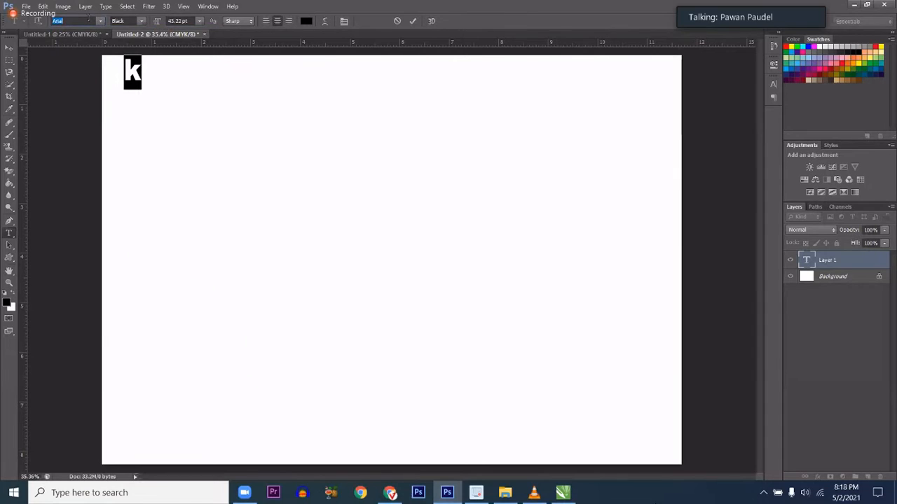
type("Ganesh")
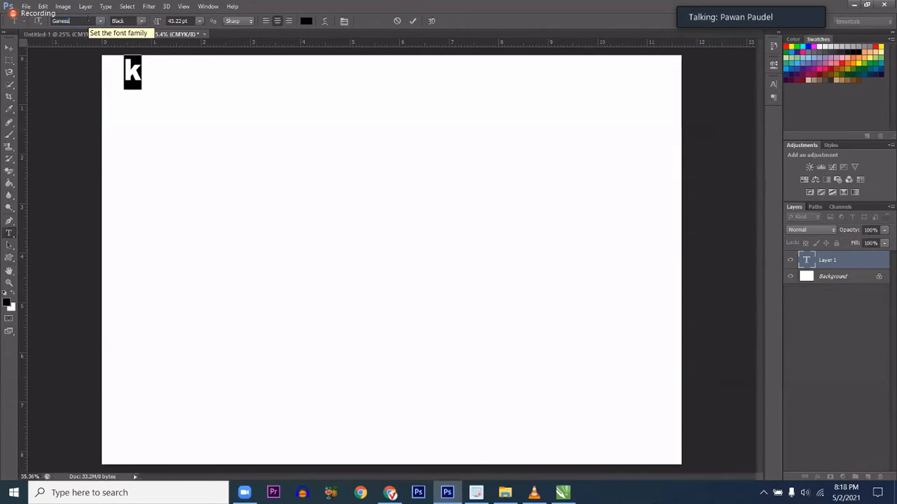
key("Return")
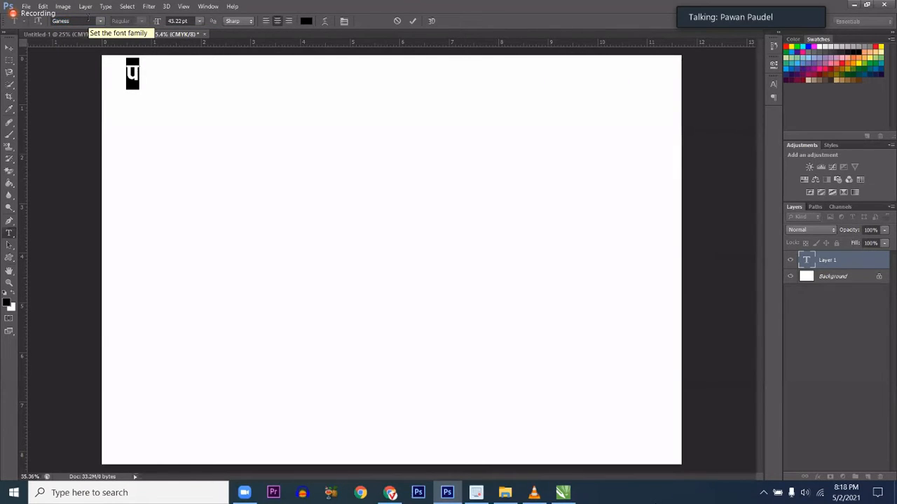
Complete the text line so it reads "प्रविधि मैत्री शिक्षक समाज नेपाल".
left_click(141, 74)
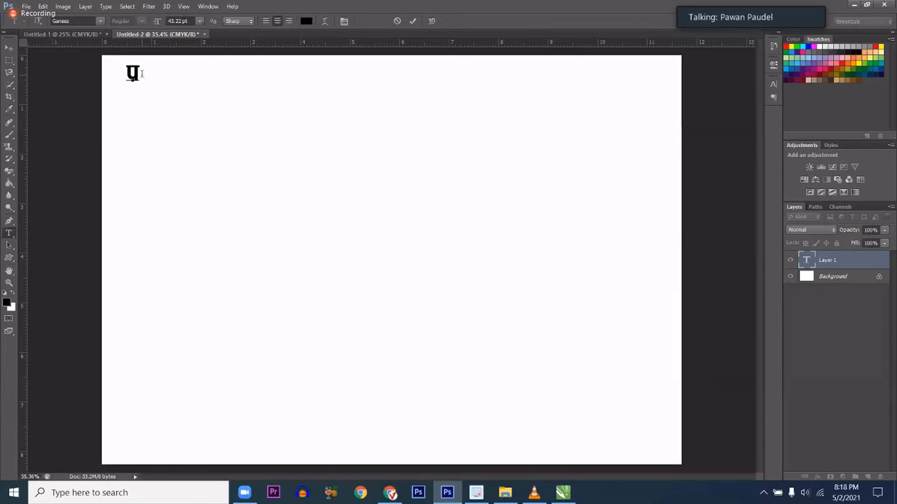
type("|l")
type("धिि")
key("BackSpace")
type("म")
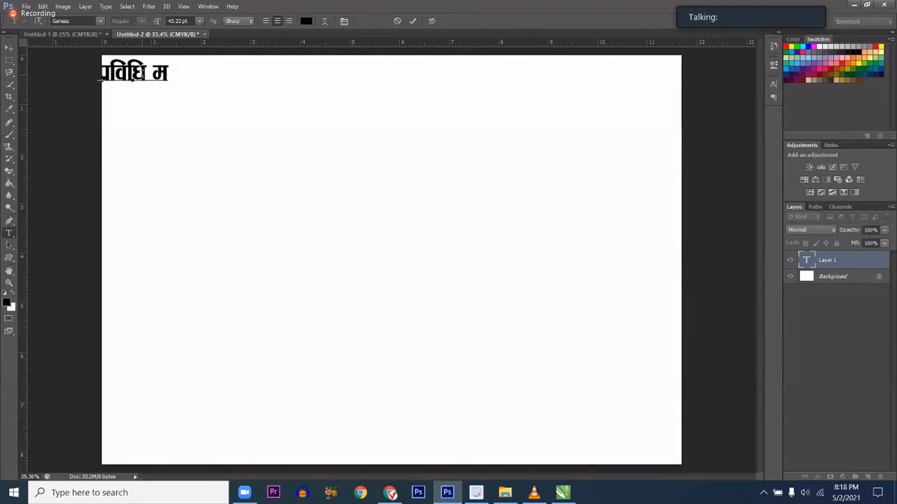
type("ेै")
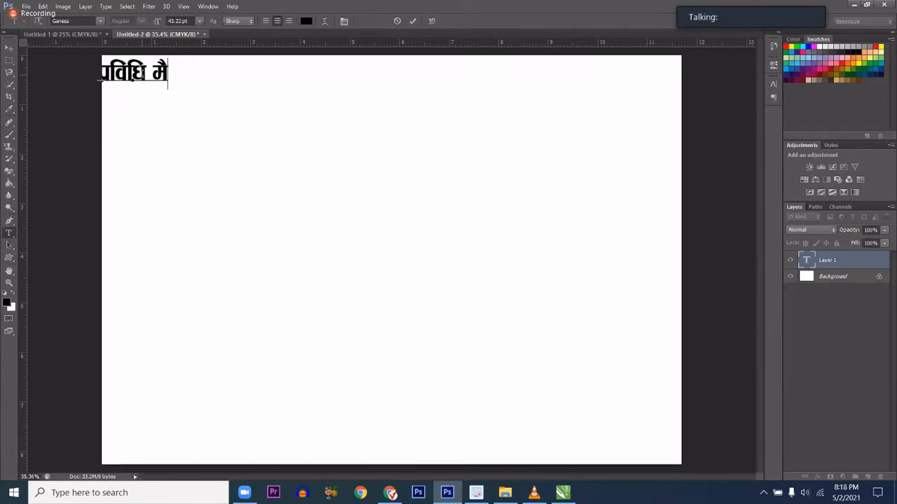
type("त्री शि")
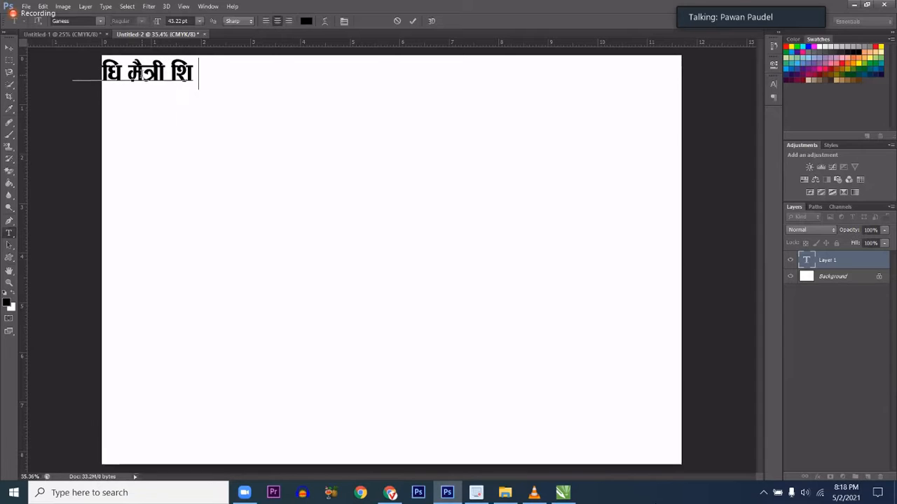
type("क्षक समाज")
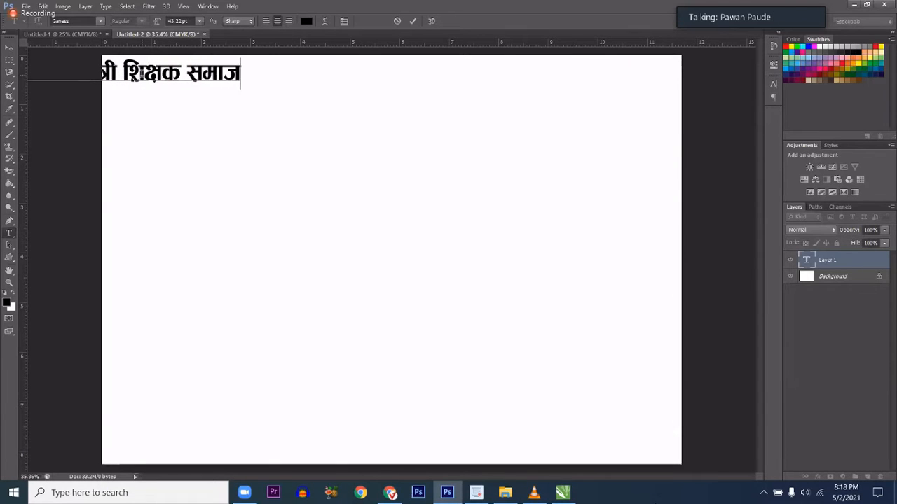
type(" नेपाल")
Left-align the whole Nepali text line and commit the text edit.
key("ctrl+a")
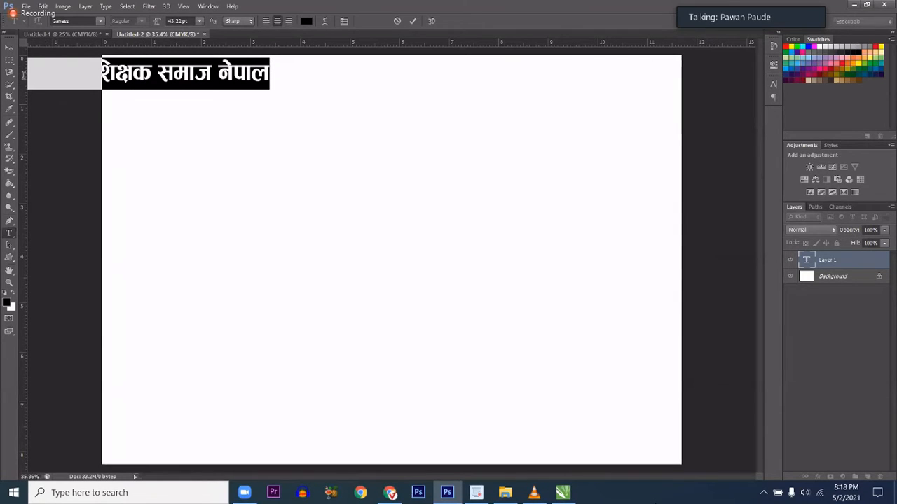
left_click(266, 23)
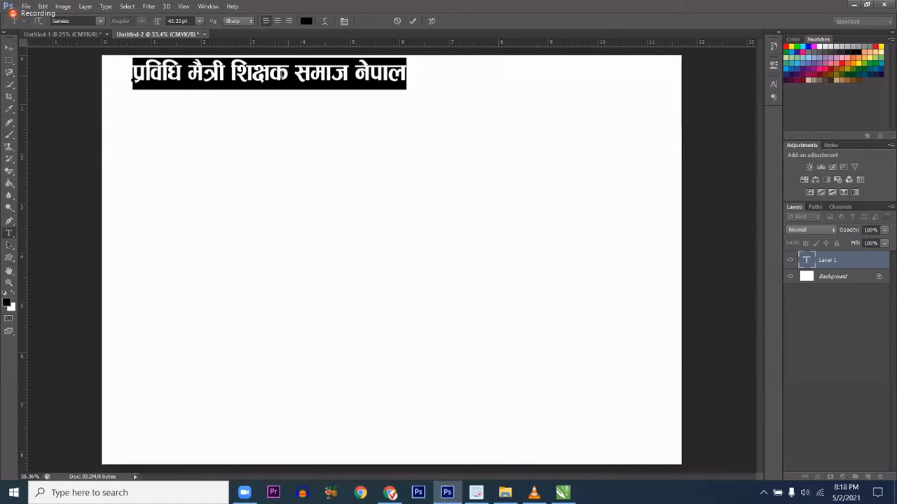
left_click(243, 73)
key("ctrl+a")
key("ctrl+Return")
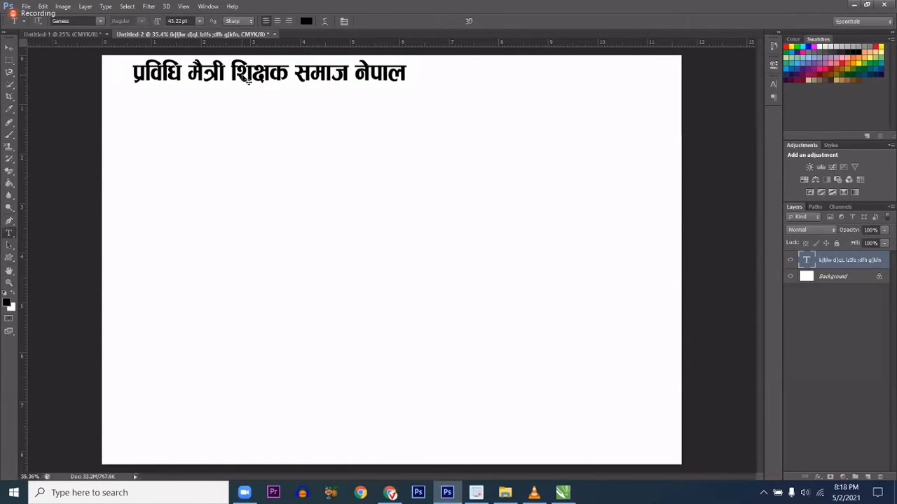
Try right and centre alignment on the whole text line, restoring left alignment each time, and commit the edit.
left_click(240, 77)
key("ctrl+a")
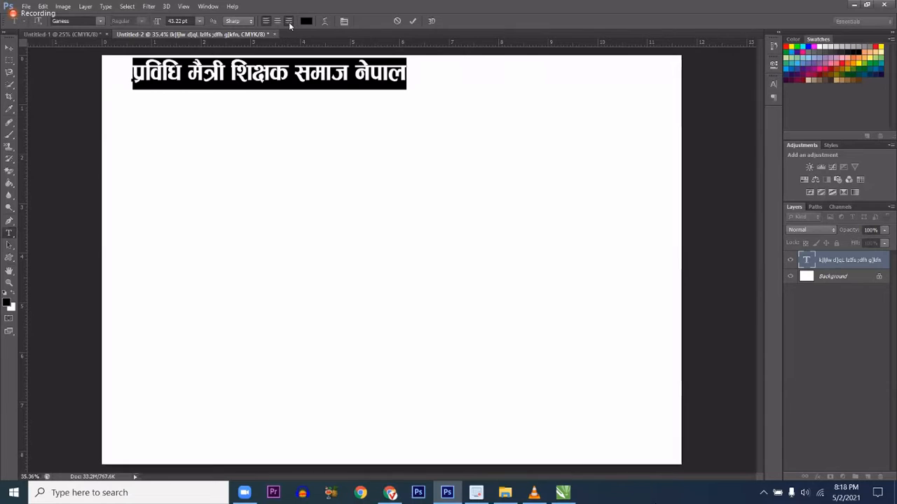
left_click(288, 21)
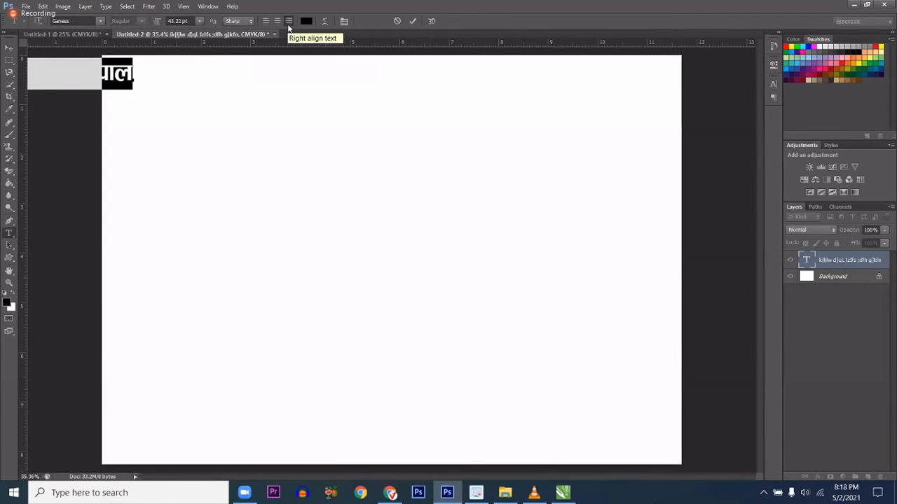
left_click(265, 22)
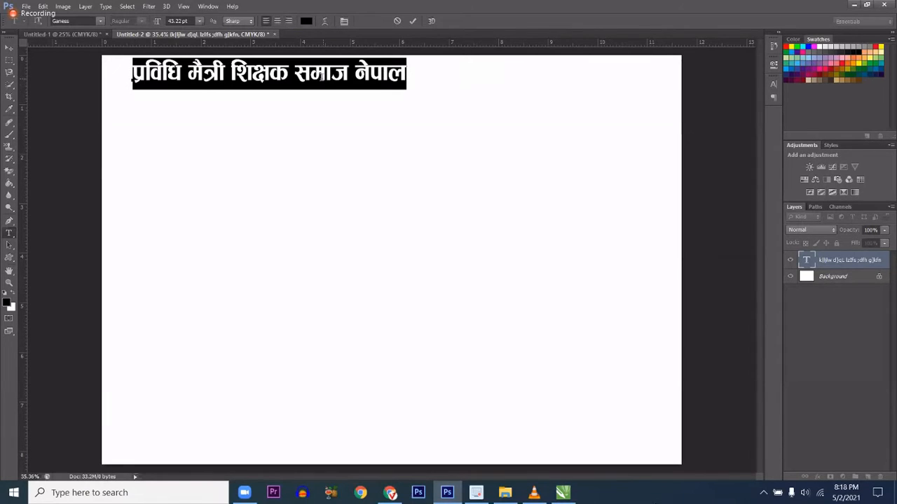
left_click(270, 74)
triple_click(271, 74)
left_click(278, 21)
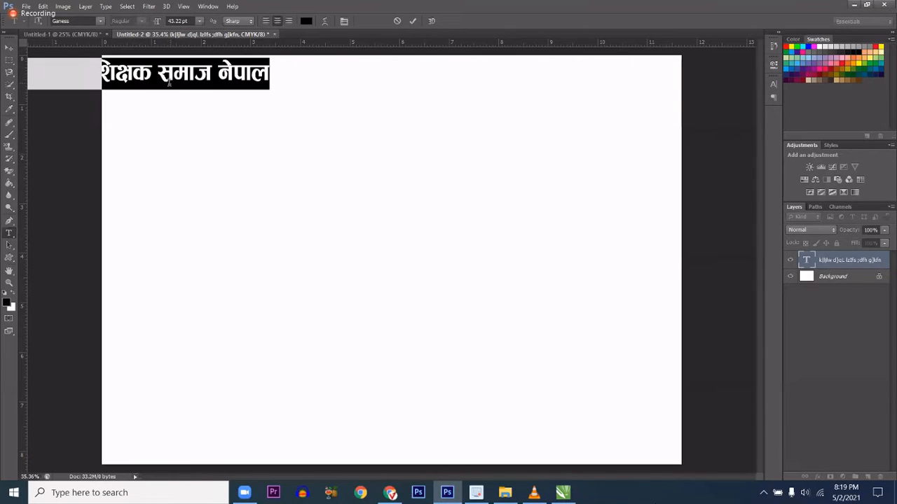
left_click(270, 21)
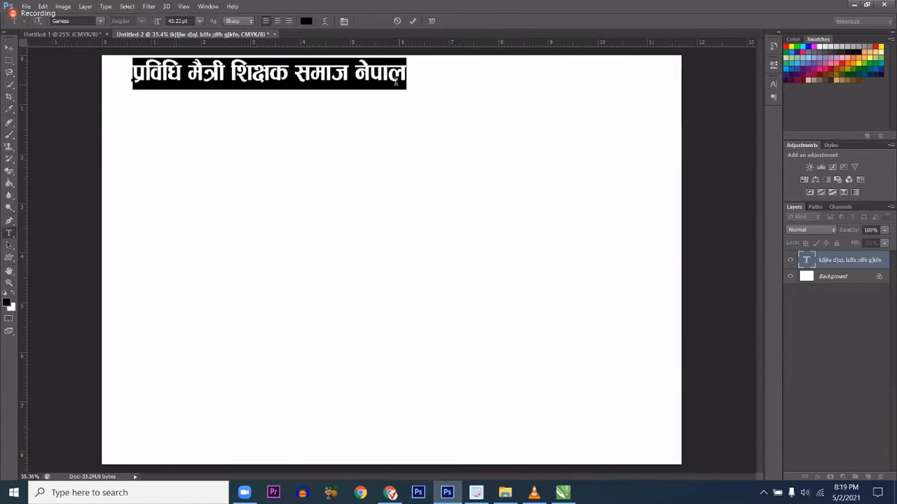
left_click(551, 99)
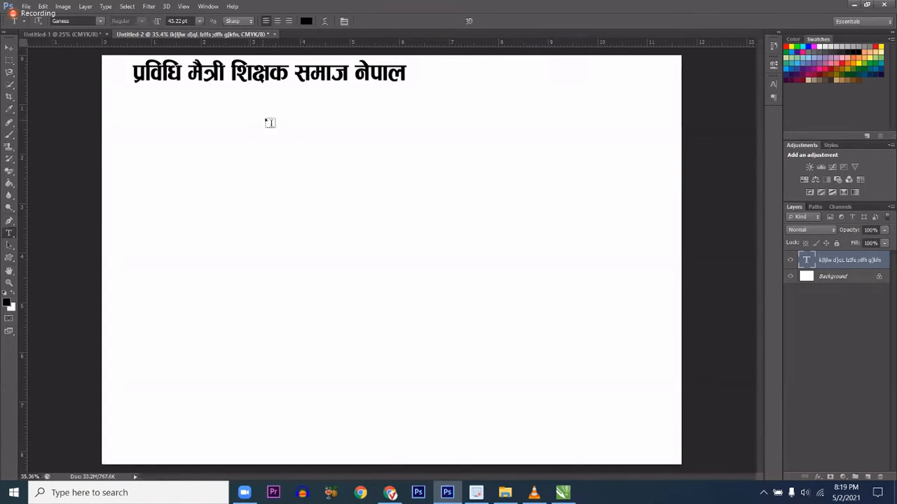
Practise reopening the text line for editing, selecting all of its text and committing the edit.
left_click(310, 73)
key("ctrl+a")
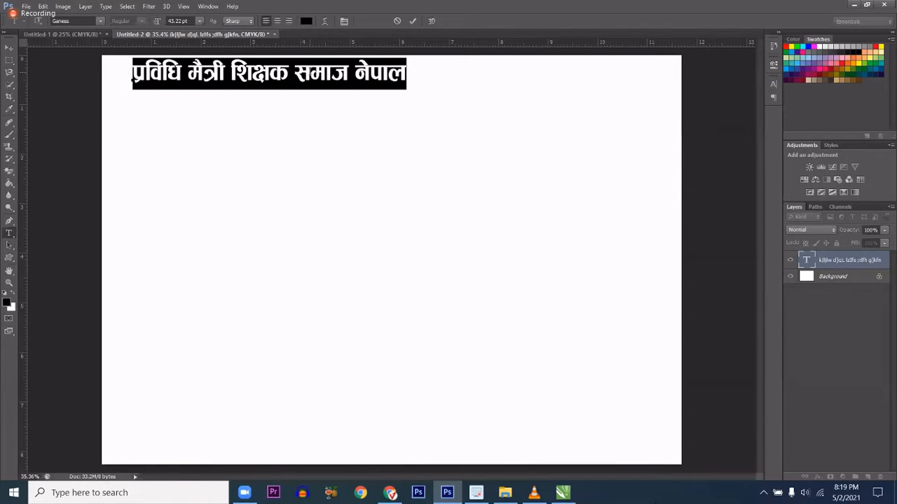
key("ctrl+Return")
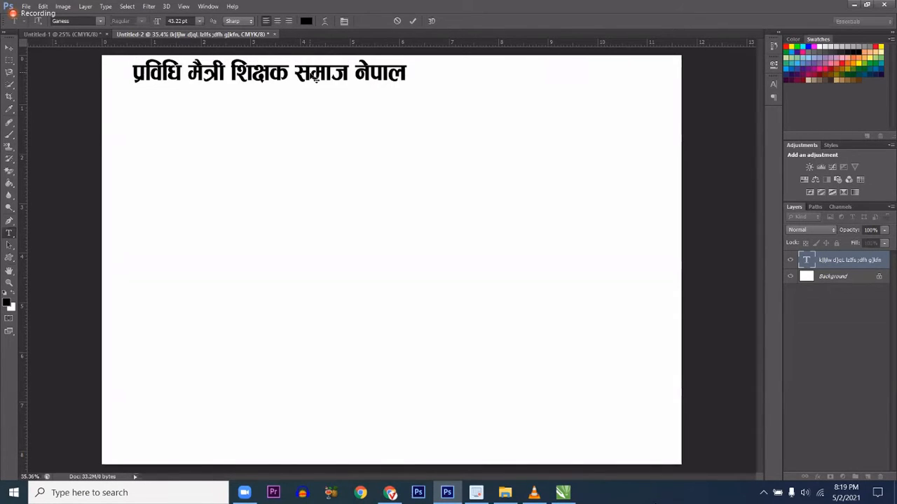
left_click(310, 75)
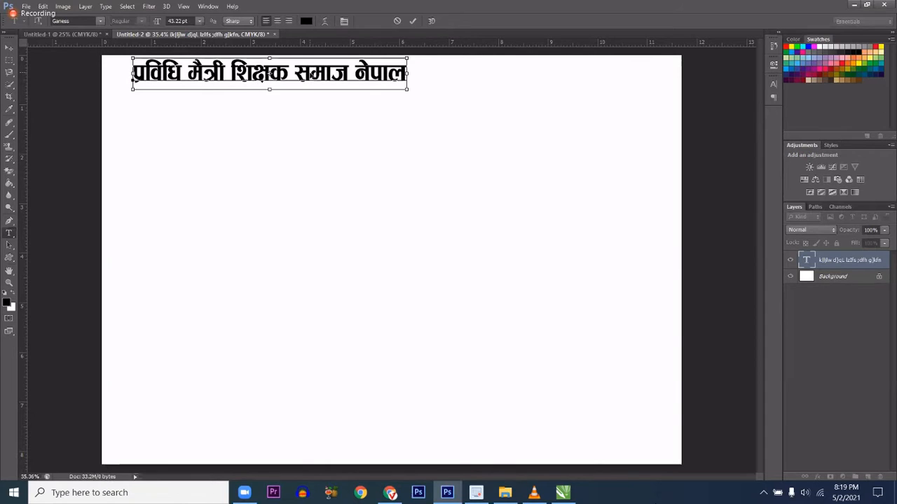
key("ctrl+a")
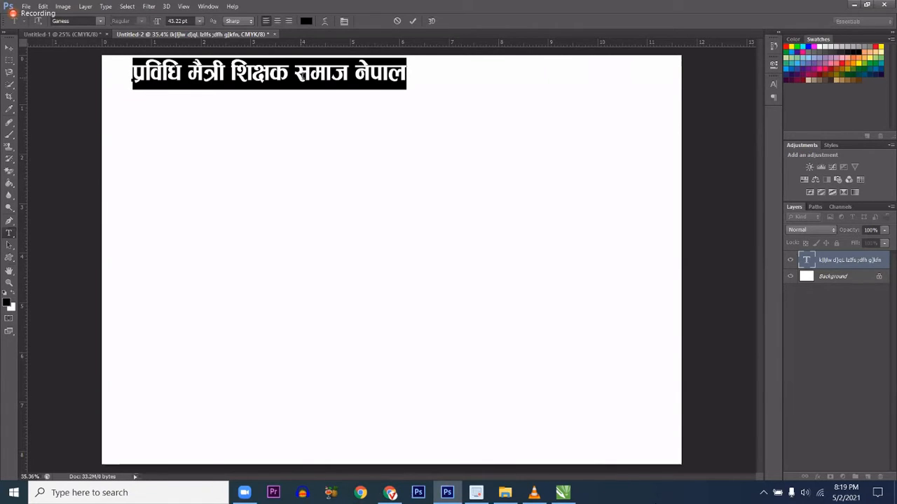
left_click(288, 74)
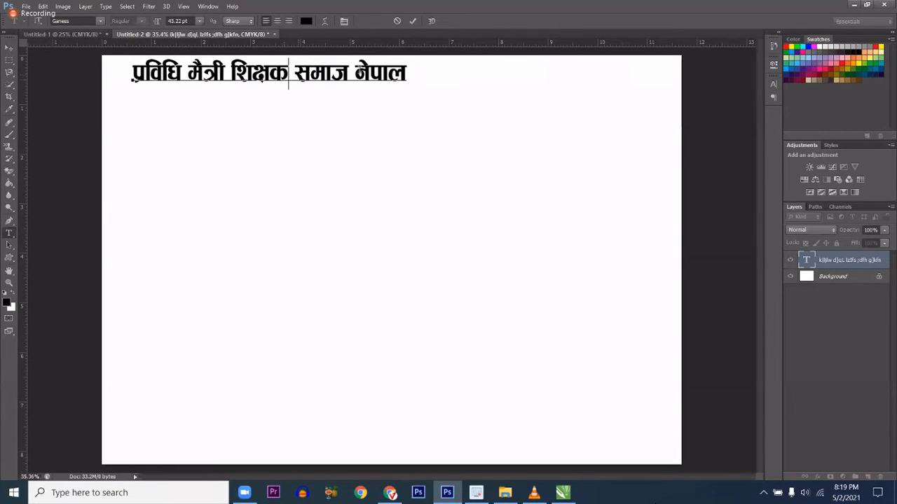
left_click(414, 23)
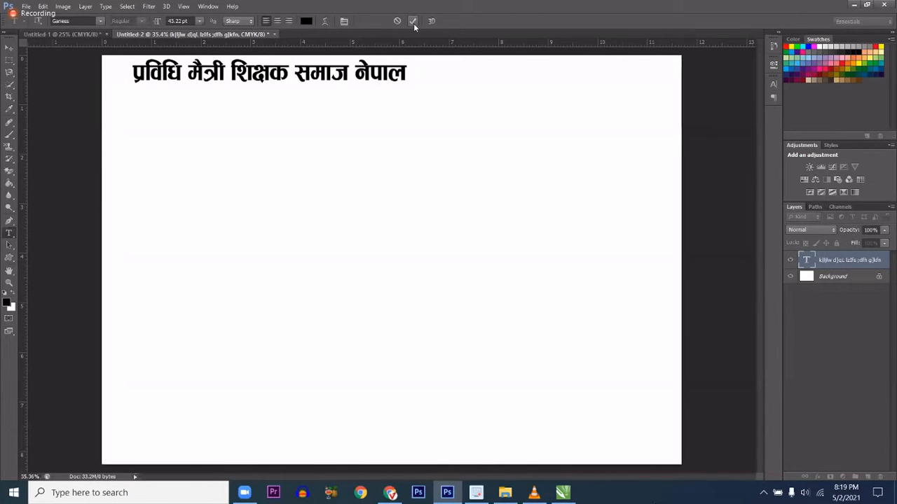
left_click(366, 75)
key("ctrl+a")
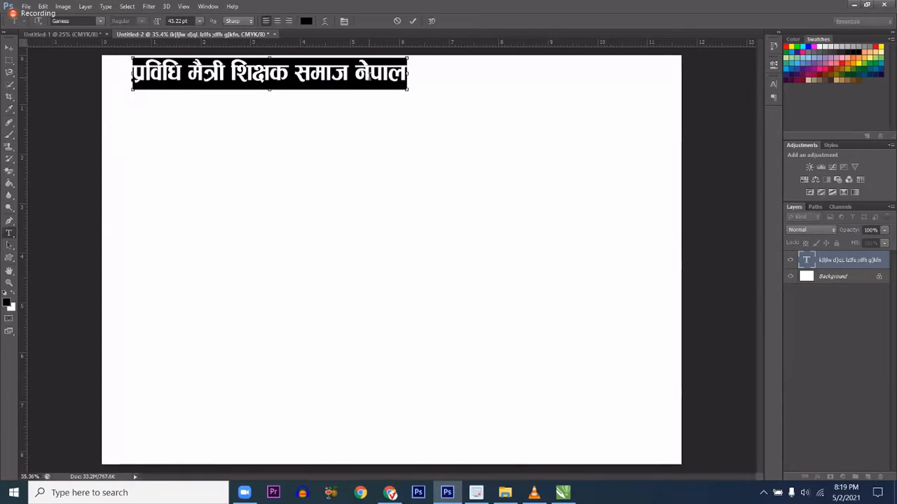
left_click(368, 76)
key("ctrl+a")
key("ctrl+Return")
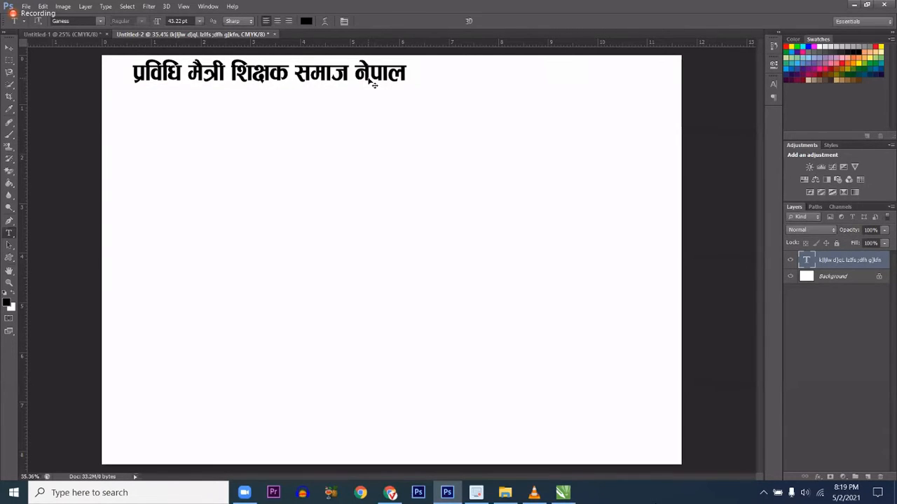
Move the text line slightly down and scale it proportionally with Free Transform to about 191%.
left_click_drag(373, 84, 371, 115)
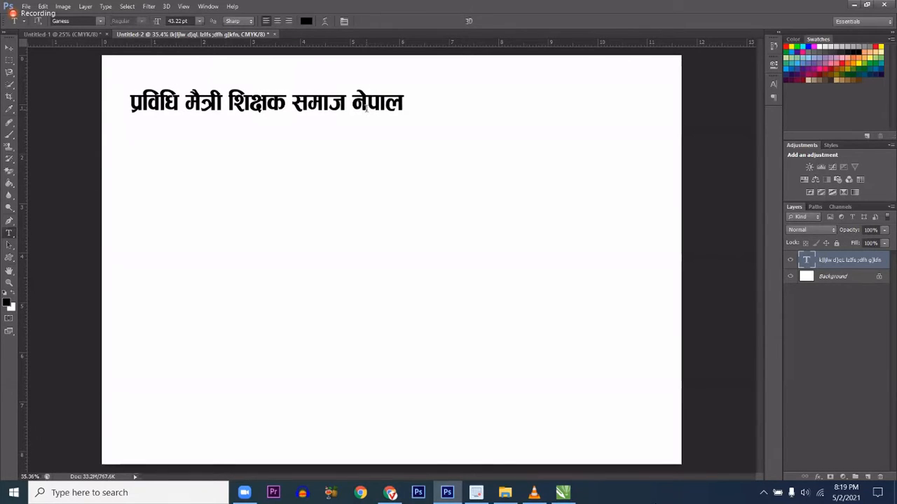
key("ctrl+t")
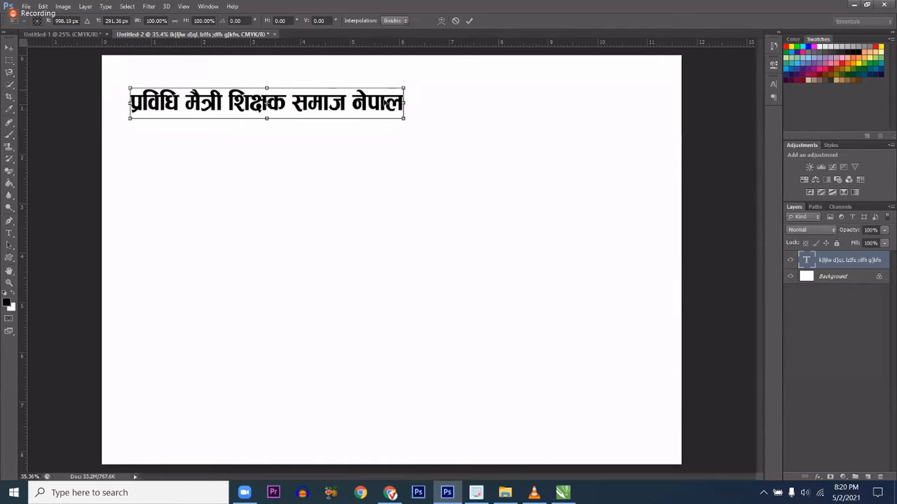
left_click_drag(404, 118, 652, 166)
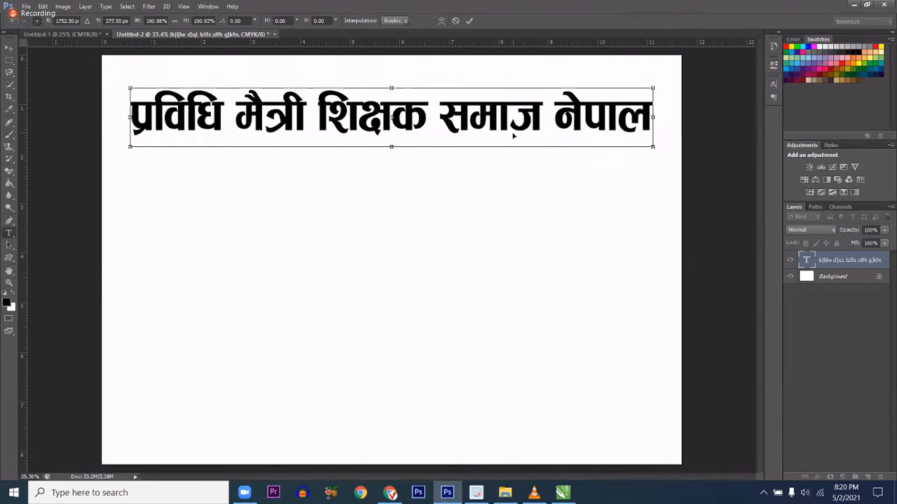
key("Return")
Move the enlarged text closer to the canvas's upper edge and scale it about its centre to about 90.6%.
key("t")
left_click_drag(440, 117, 438, 107)
key("ctrl+t")
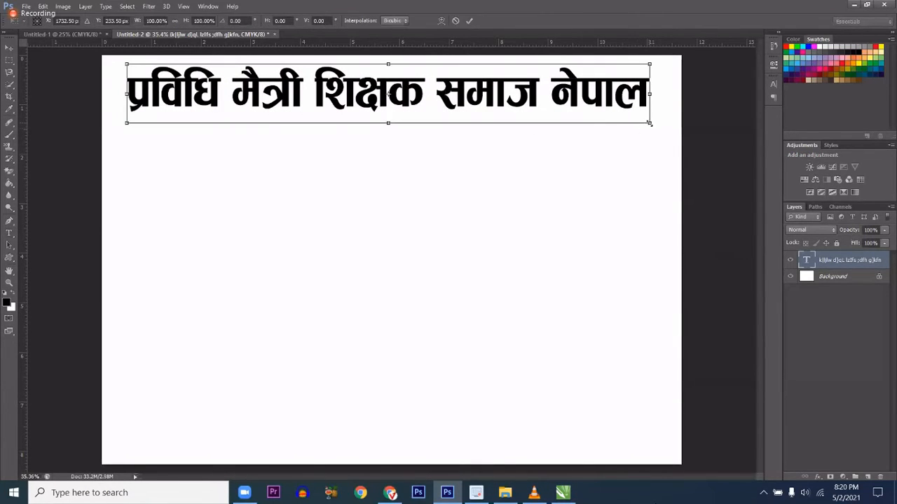
left_click_drag(651, 123, 624, 120)
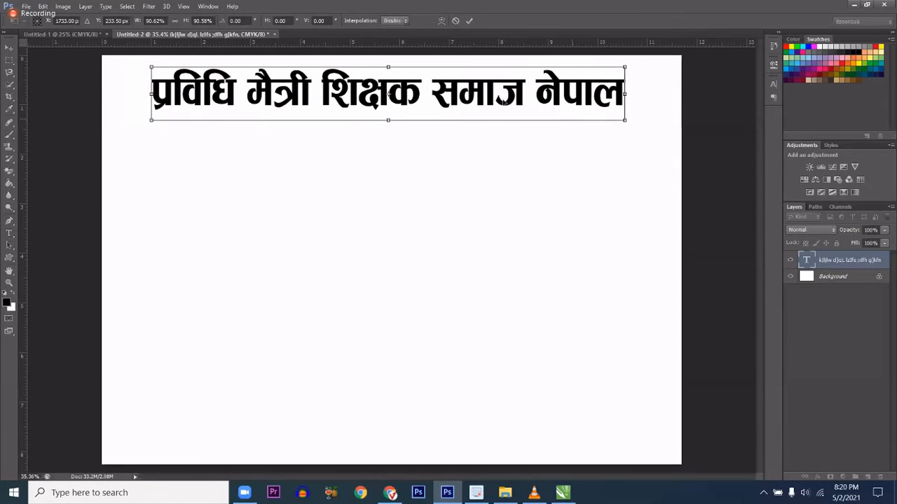
key("Return")
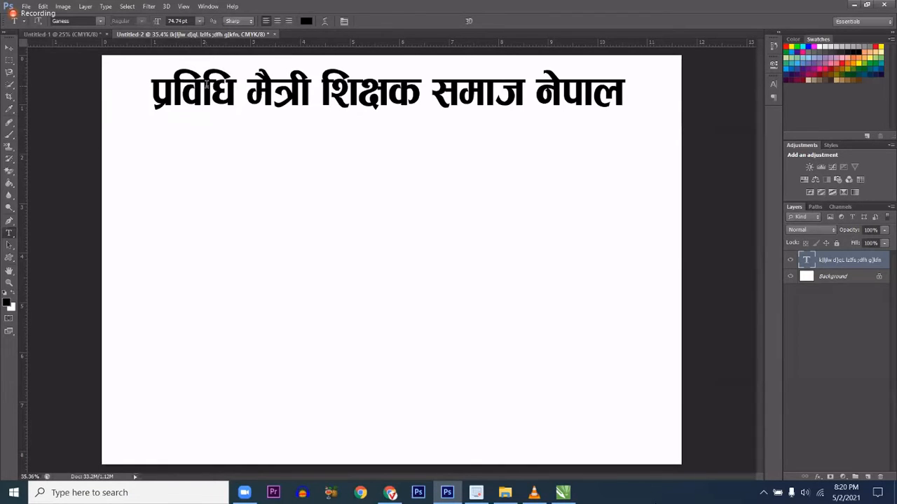
Shrink the text line proportionally with Free Transform to a font size of about 55.31 pt, keeping its upper-left corner fixed.
left_click(207, 84)
key("ctrl+a")
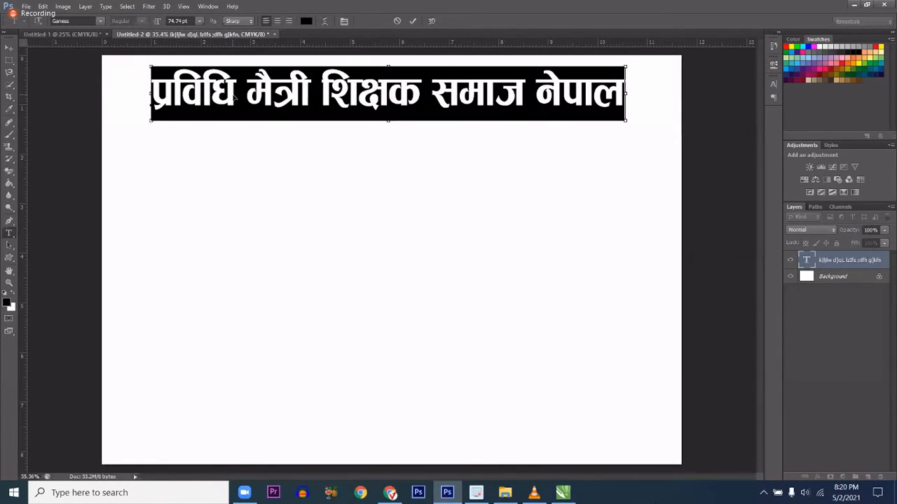
key("ctrl+Return")
key("ctrl+t")
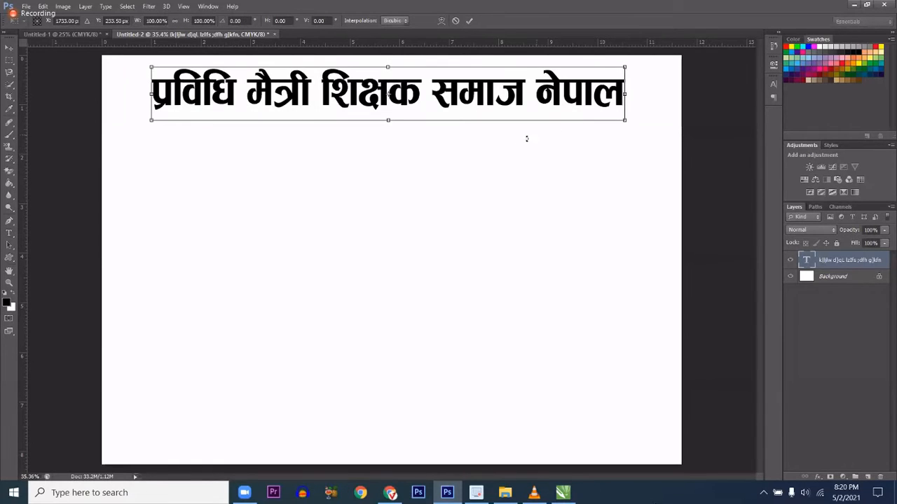
left_click_drag(624, 120, 505, 106)
key("Return")
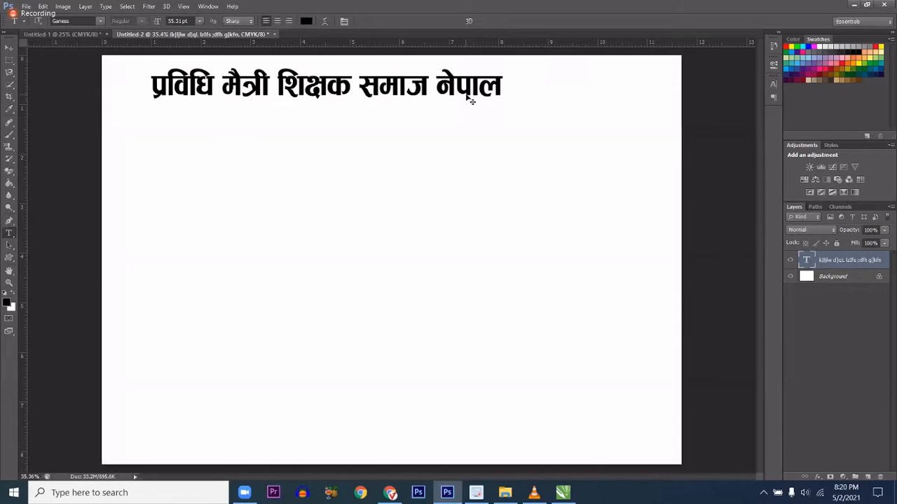
Select the whole text line, try the 48 pt font size and settle on 72 pt.
left_click(470, 94)
key("ctrl+a")
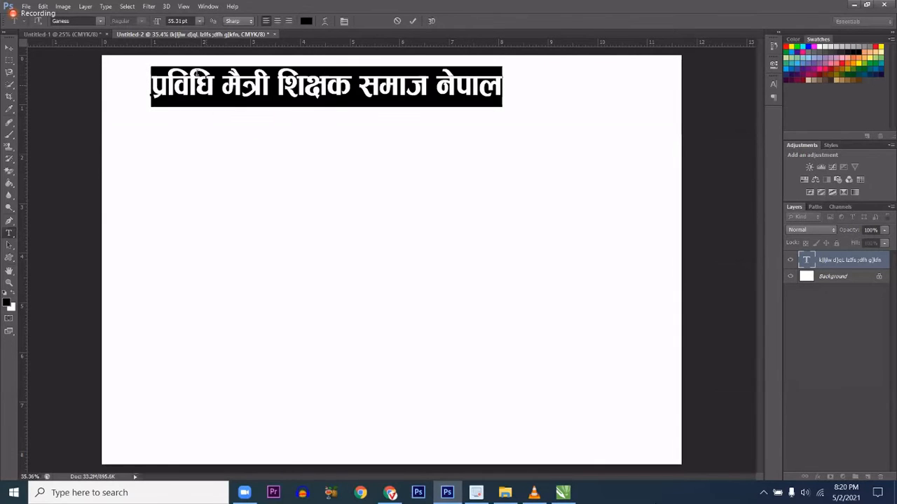
left_click(200, 21)
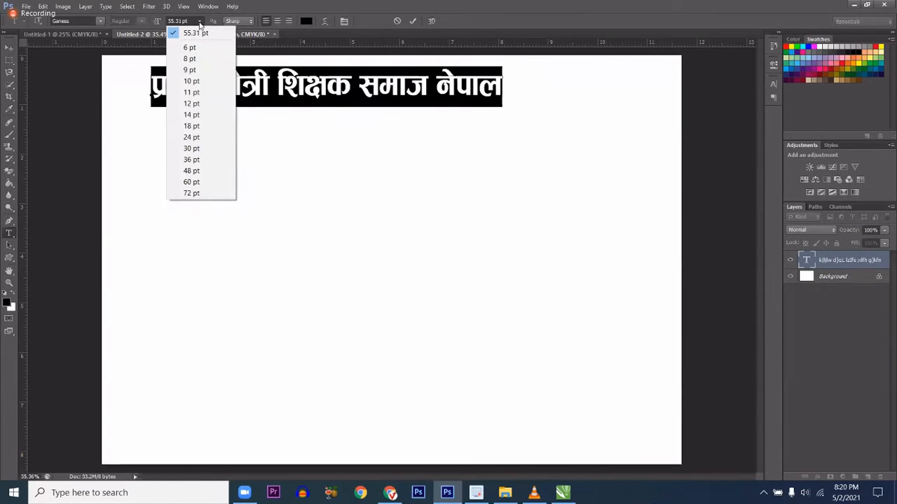
left_click(191, 171)
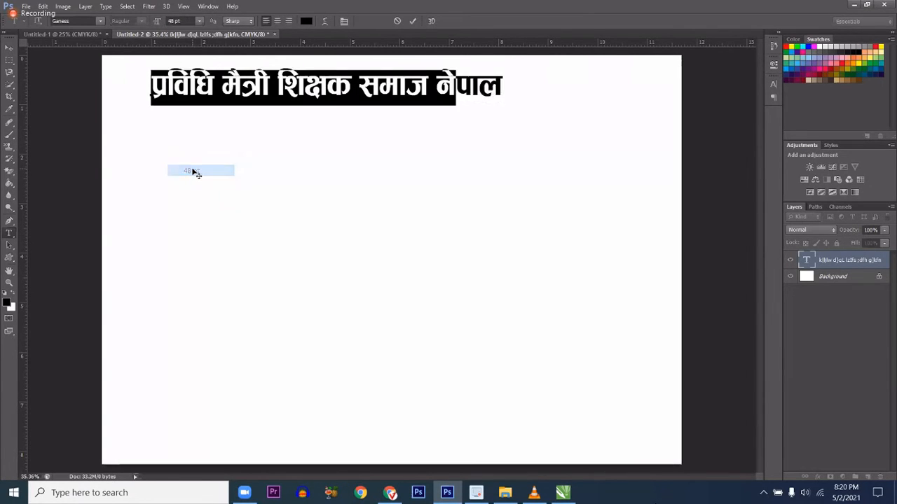
left_click(198, 22)
left_click(191, 194)
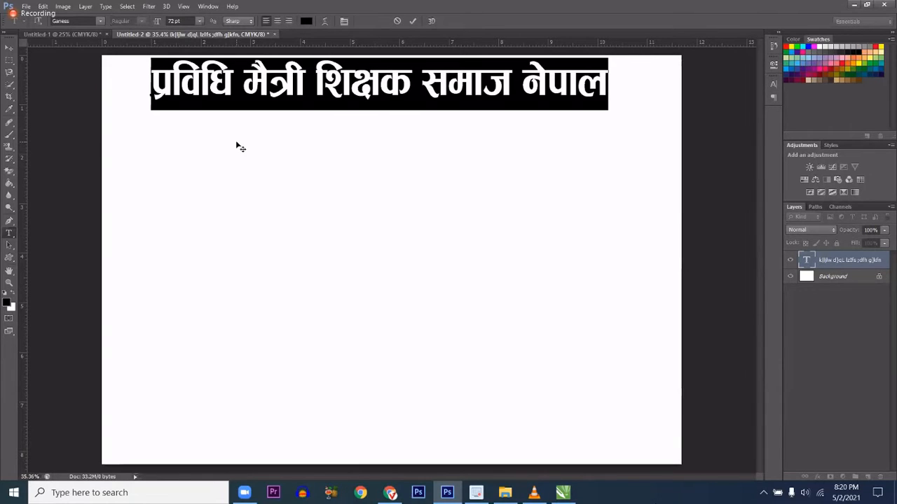
Enlarge the selected text line in small increments to 82.24 pt and reduce it again to 72 pt.
key("ctrl+t")
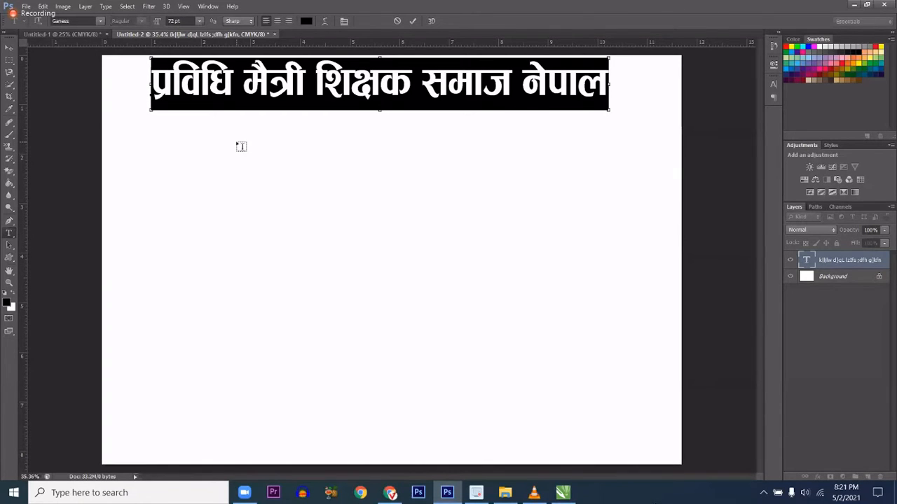
key("ctrl+shift+period")
key("ctrl+shift+period")
key("ctrl+shift+period")
key("ctrl+shift+period")
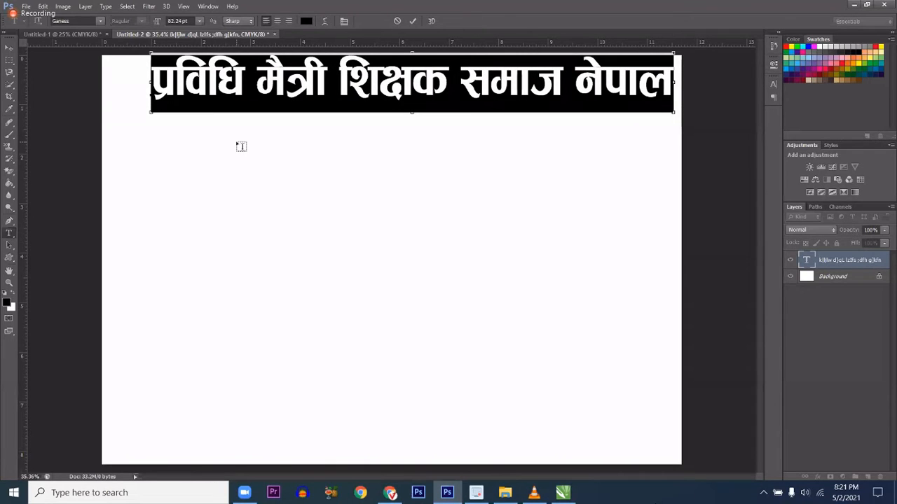
key("ctrl+shift+comma")
key("ctrl+shift+comma")
key("ctrl+shift+comma")
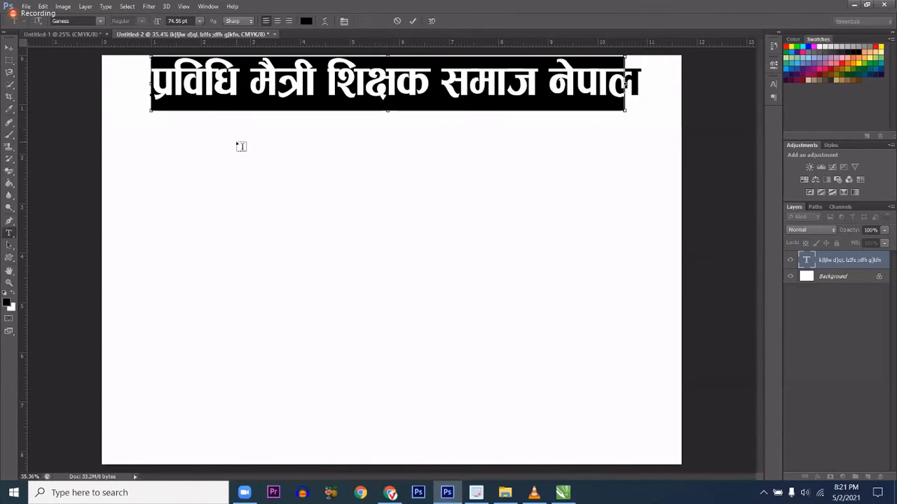
key("ctrl+shift+comma")
key("ctrl+shift+comma")
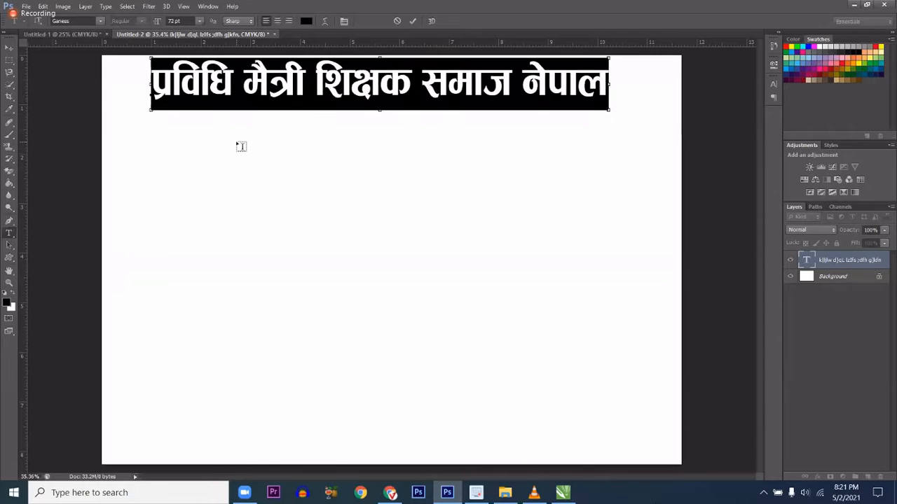
Enlarge the selected text slightly, and reduce it in small increments to 51.52 pt.
key("ctrl+shift+period")
key("ctrl+shift+period")
key("ctrl+shift+period")
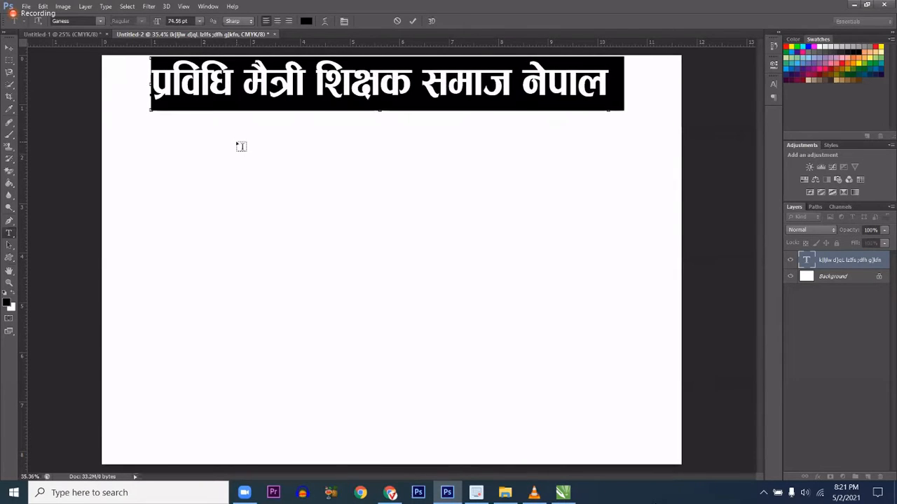
key("ctrl+shift+comma")
key("ctrl+shift+comma")
key("ctrl+shift+comma")
key("ctrl+shift+comma")
key("ctrl+shift+comma")
key("ctrl+shift+comma")
key("ctrl+shift+comma")
key("ctrl+shift+comma")
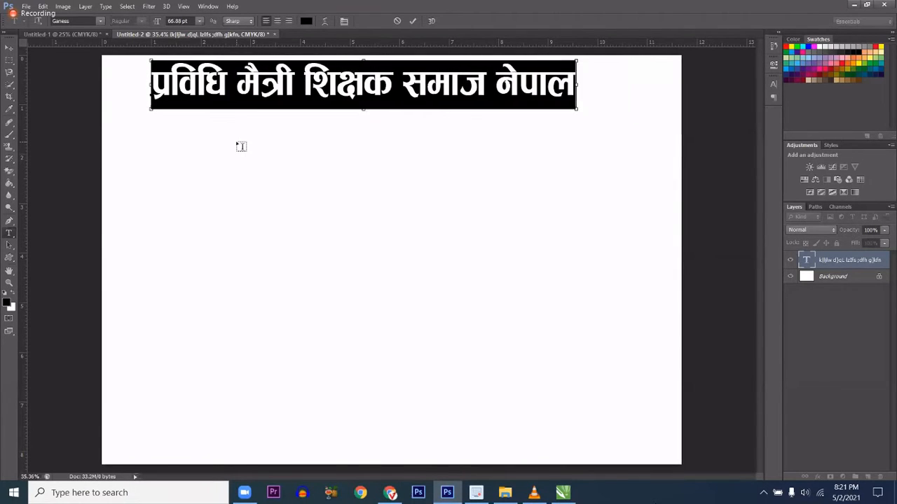
key("ctrl+shift+comma")
key("ctrl+shift+comma")
key("ctrl+shift+comma")
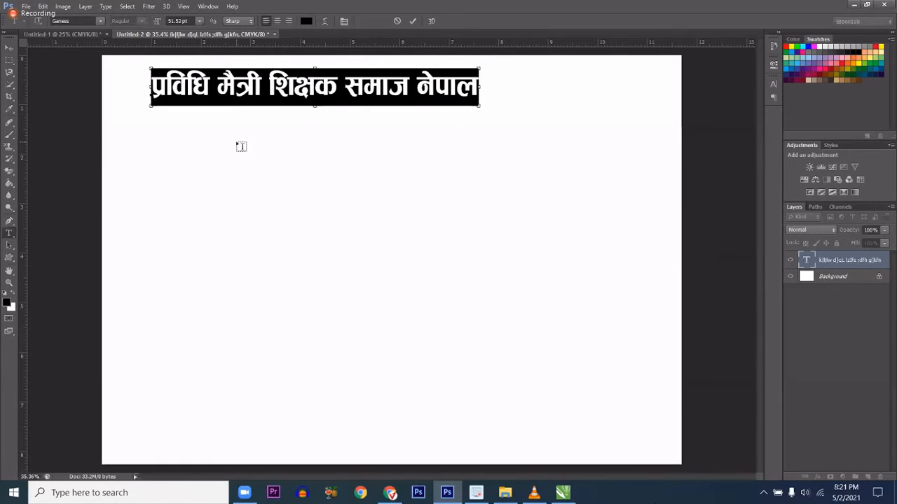
Enlarge the selected text in small increments to 64.32 pt.
key("ctrl+shift+period")
key("ctrl+shift+period")
key("ctrl+shift+period")
key("ctrl+shift+period")
key("ctrl+shift+period")
key("ctrl+shift+period")
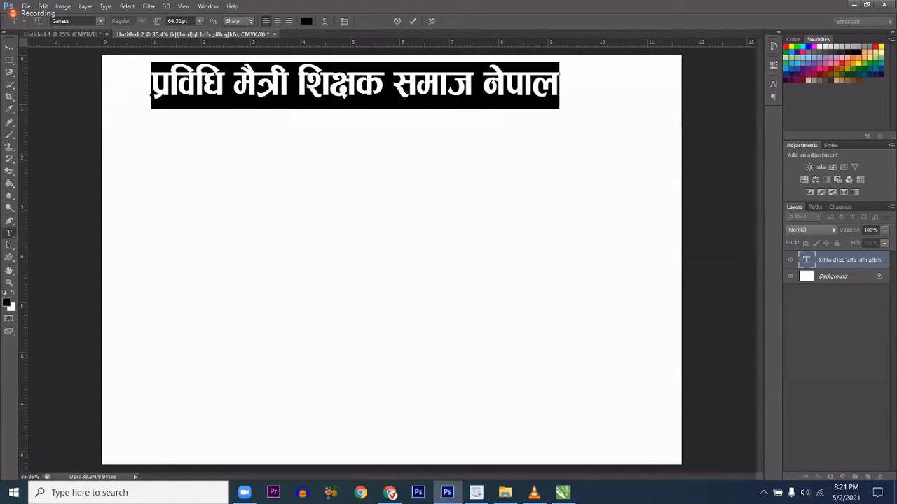
Try font sizes of 10 and 100 pt on the selected text, settle on 80 pt and commit the edit.
left_click(177, 21)
type("10")
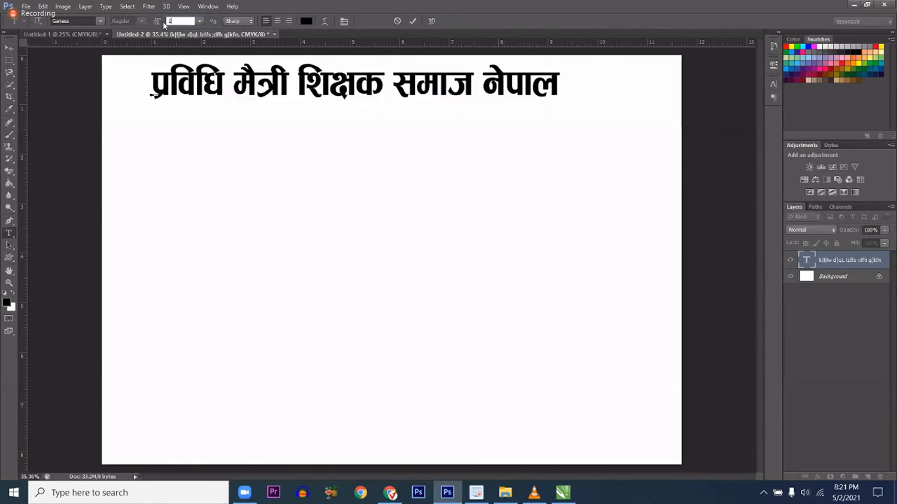
key("Return")
type("100")
key("Return")
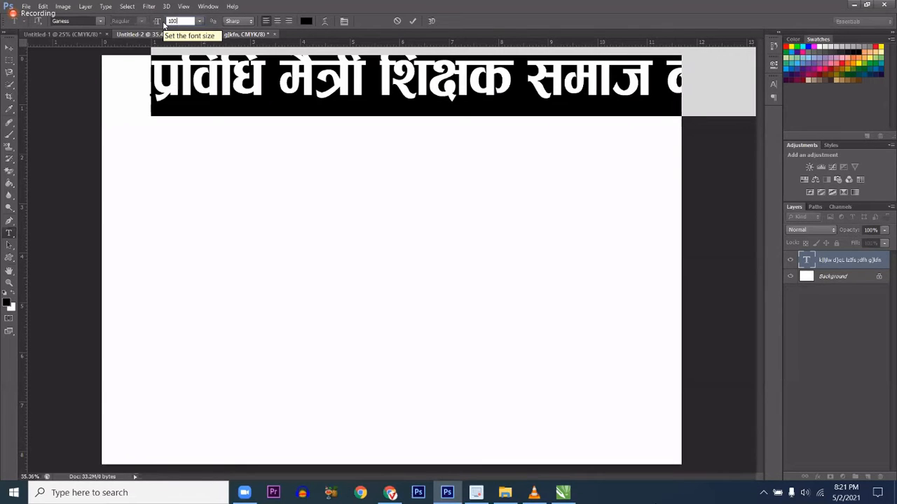
type("80")
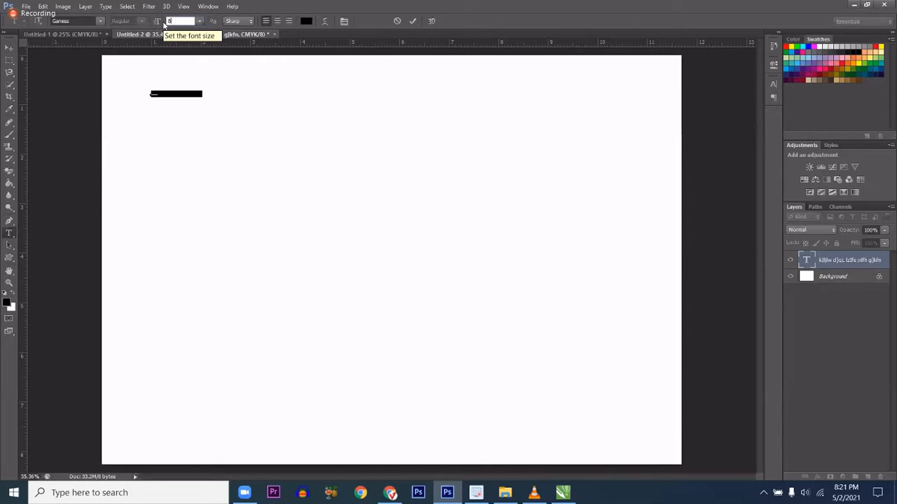
key("Return")
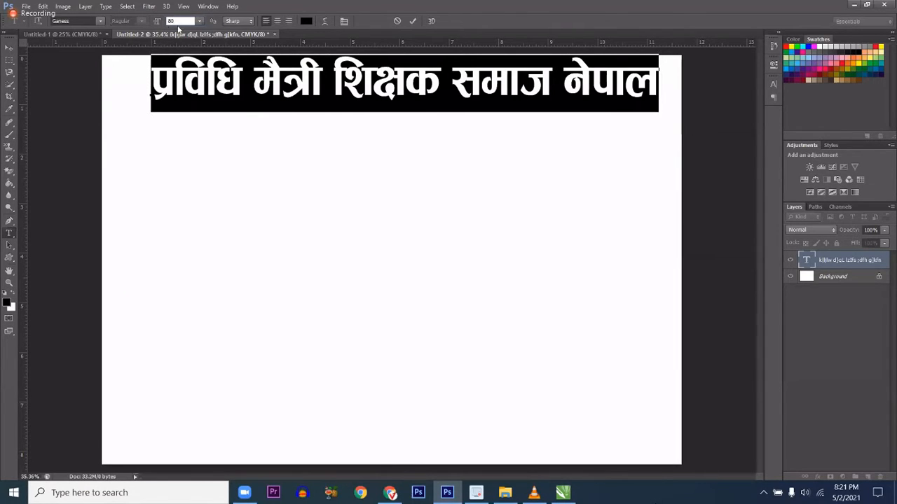
left_click(413, 21)
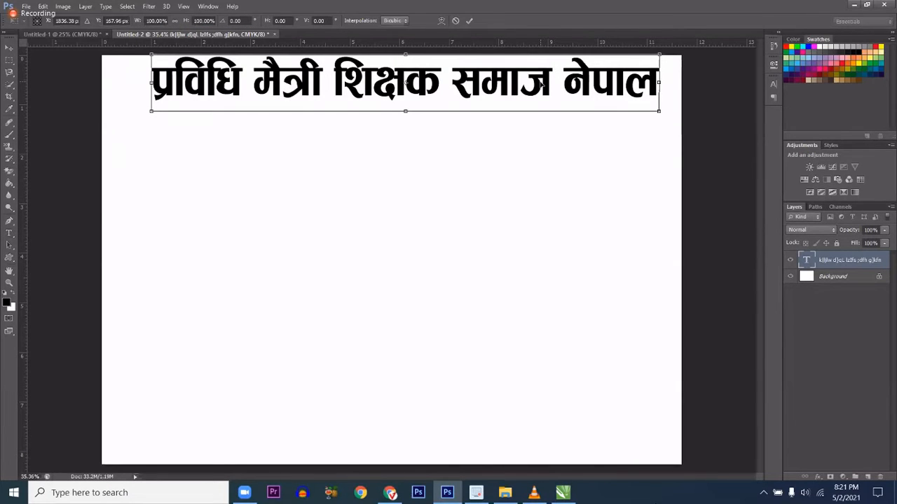
Move the text line down a little, scale it to about 97% with Free Transform and nudge it slightly up and left.
left_click_drag(541, 83, 537, 101)
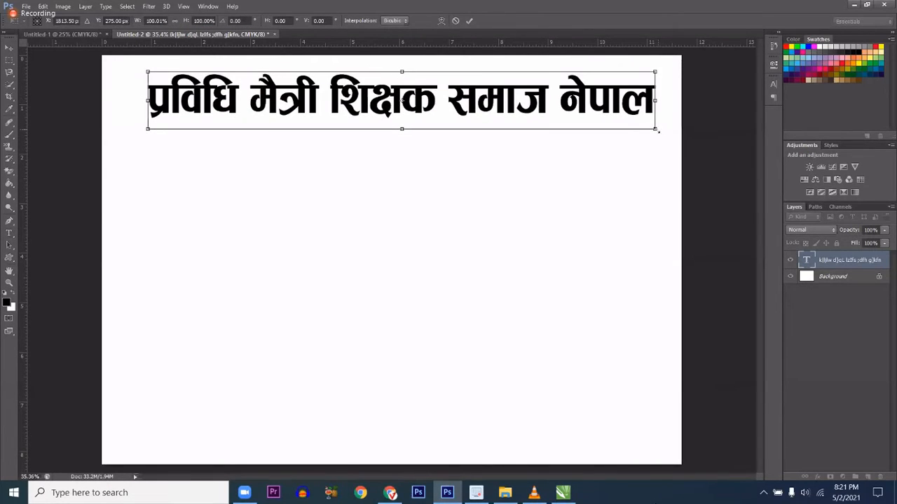
left_click_drag(656, 130, 641, 142)
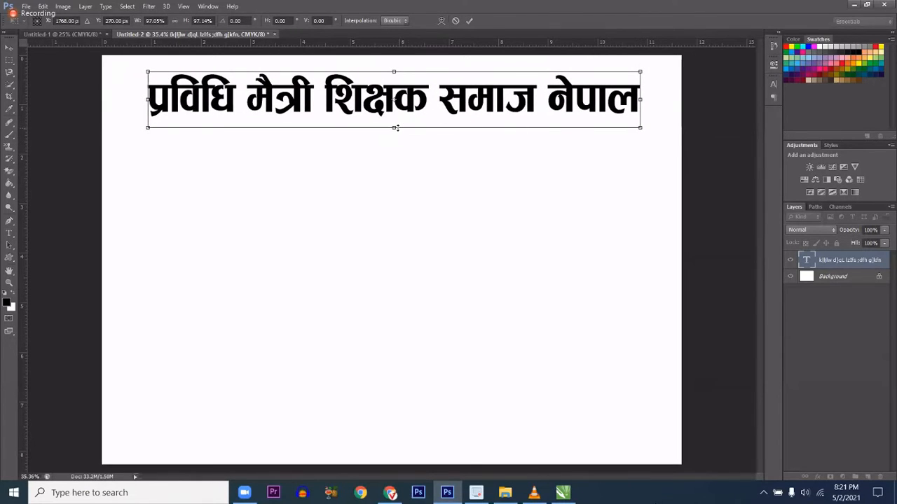
key("Return")
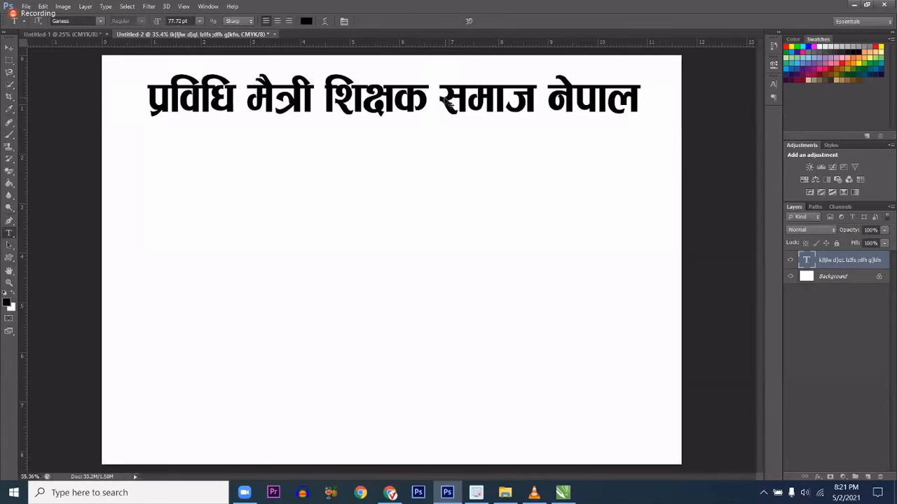
left_click_drag(445, 101, 439, 92)
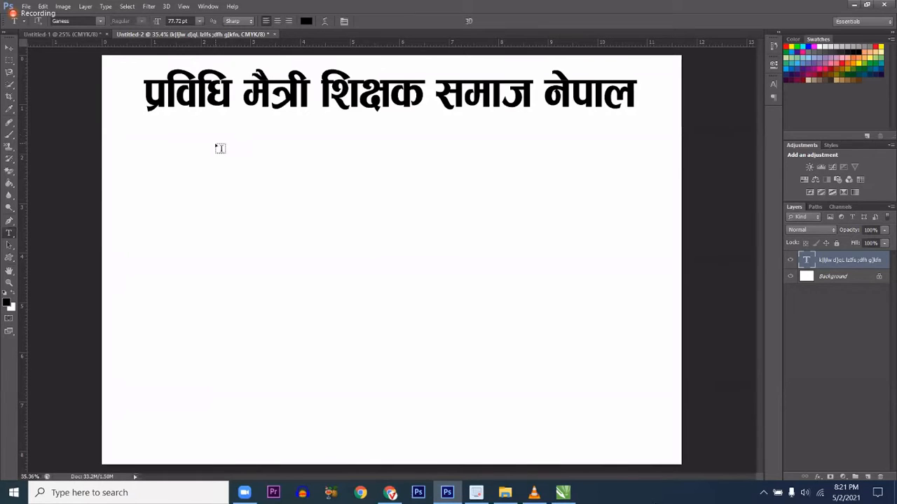
Add a separate text line reading सम्मान पत्र below the title, commit it and nudge it slightly right and down.
left_click(266, 135)
key("Escape")
left_click(307, 180)
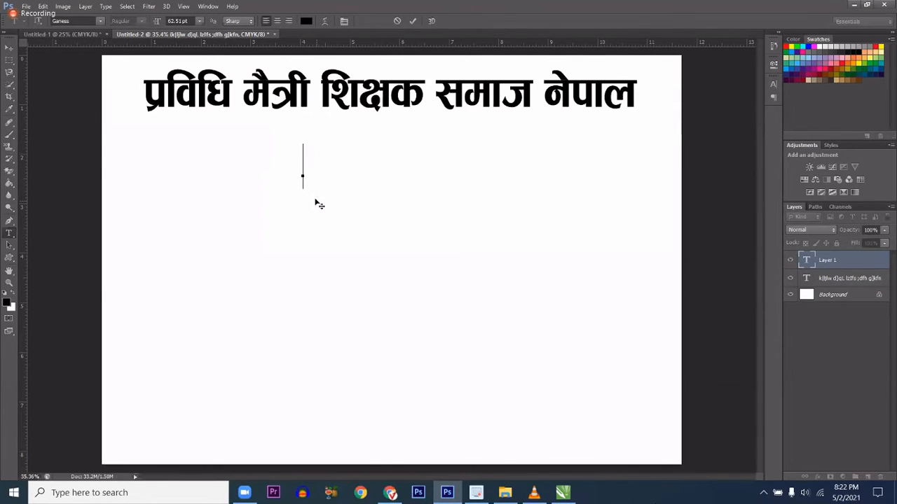
type(";")
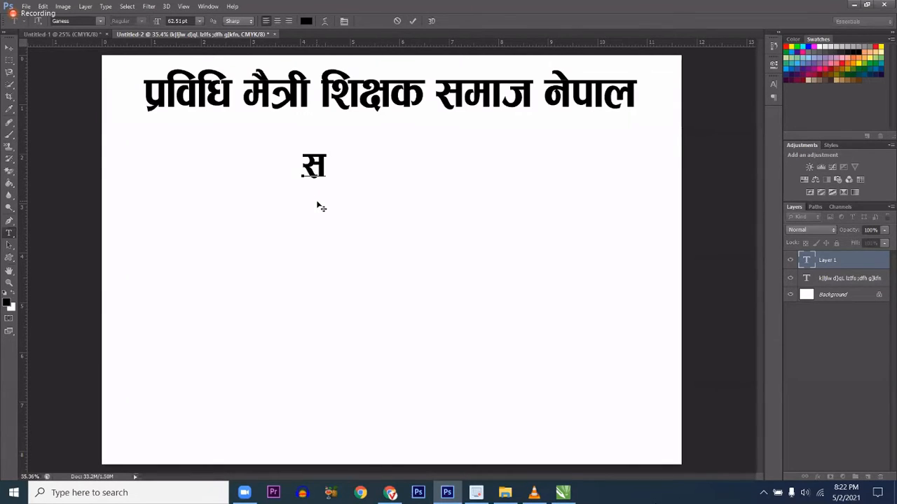
type("Ddfg k")
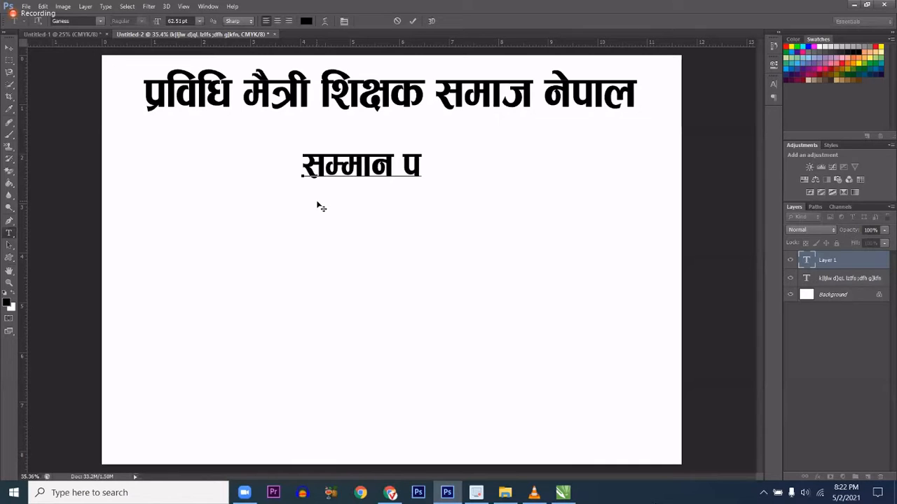
type("q")
key("ctrl+a")
key("ctrl+Return")
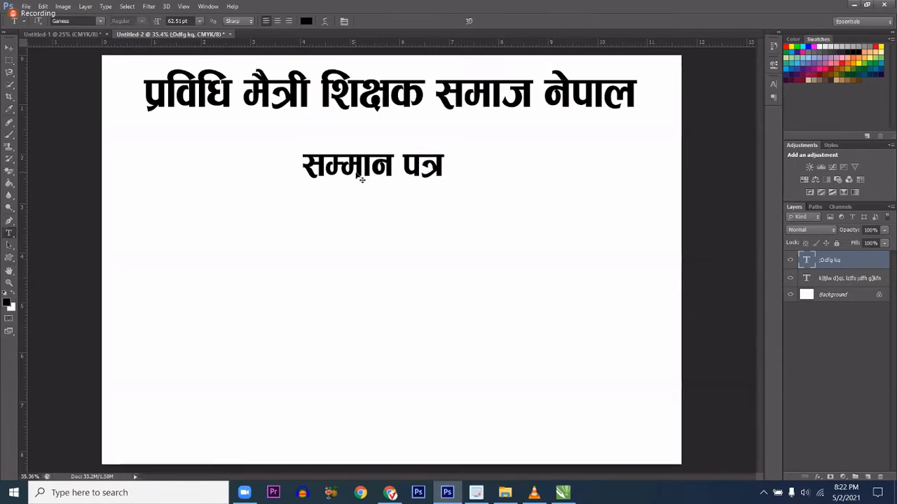
left_click_drag(359, 176, 363, 178)
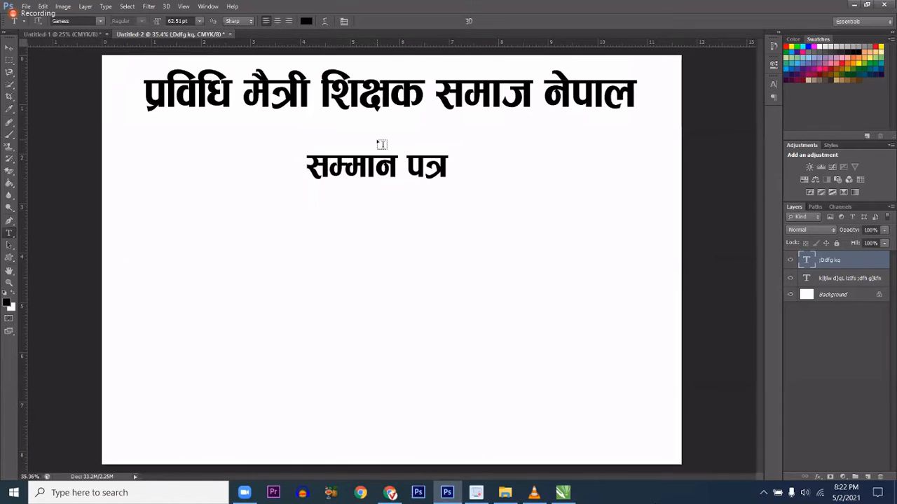
Select the whole title line and apply a horizontal Arc text warp with a bend of +50%.
left_click(362, 101)
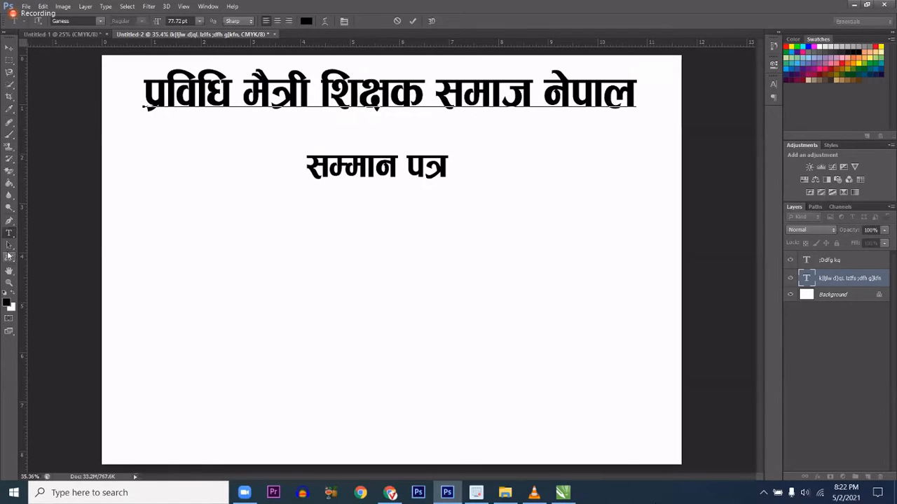
triple_click(335, 95)
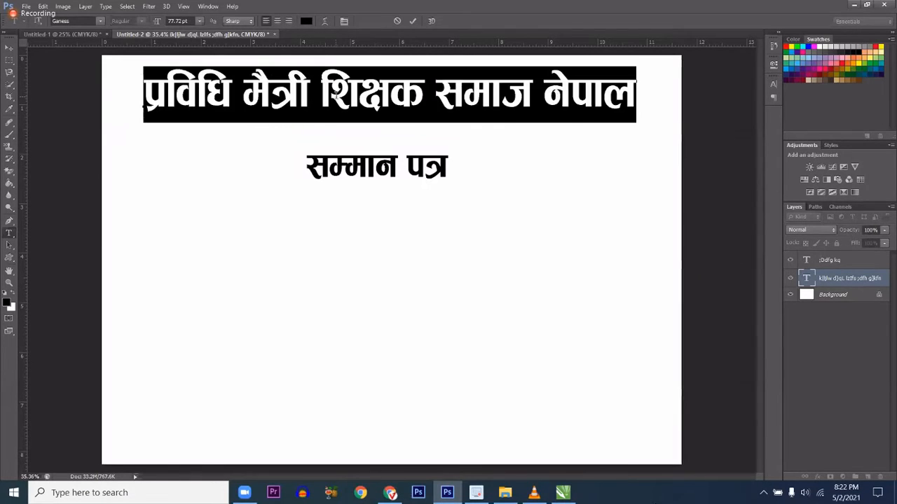
left_click(325, 22)
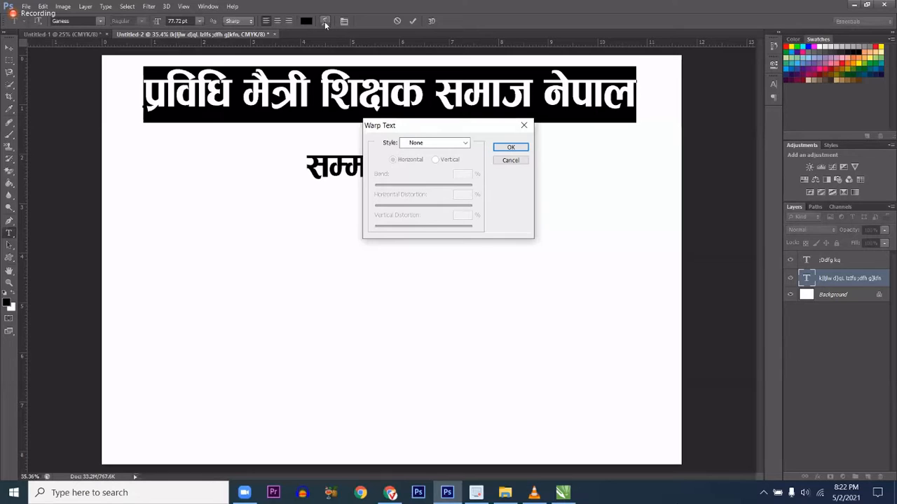
left_click(424, 146)
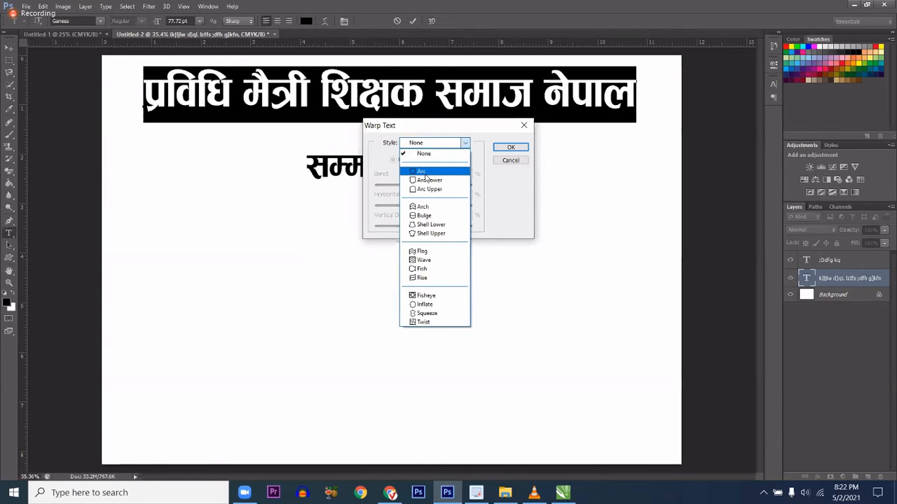
left_click(425, 173)
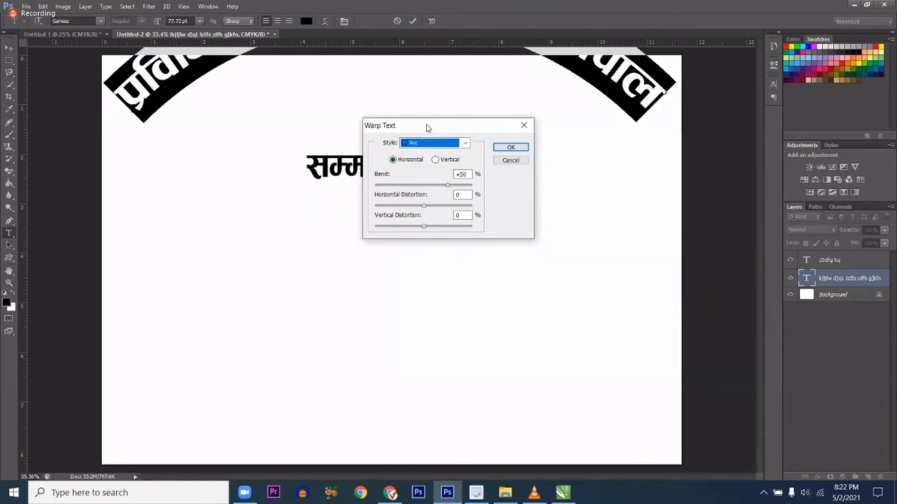
left_click(511, 147)
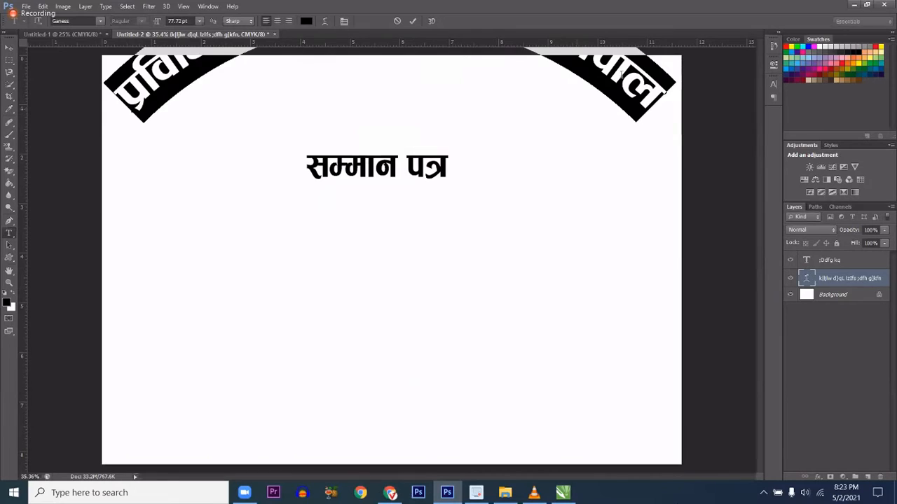
Move the arched title down until the whole arc lies inside the canvas.
left_click(621, 74)
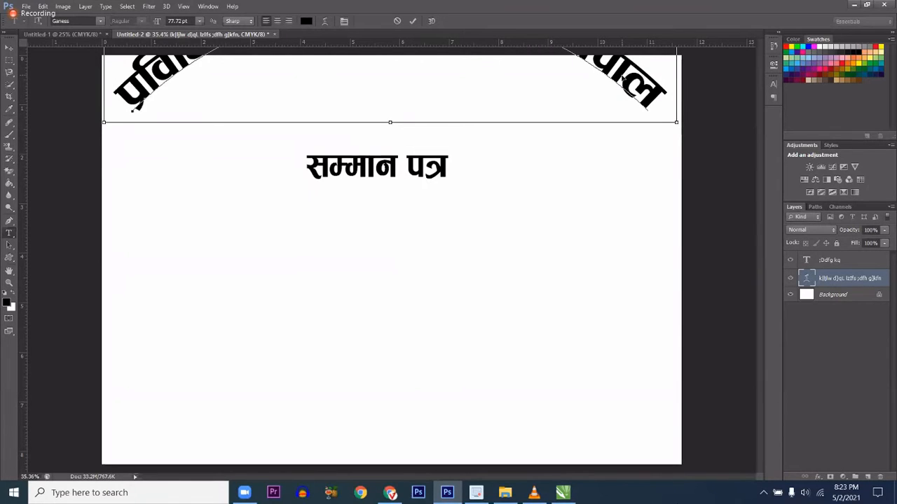
key("ctrl+h")
left_click_drag(622, 82, 623, 187)
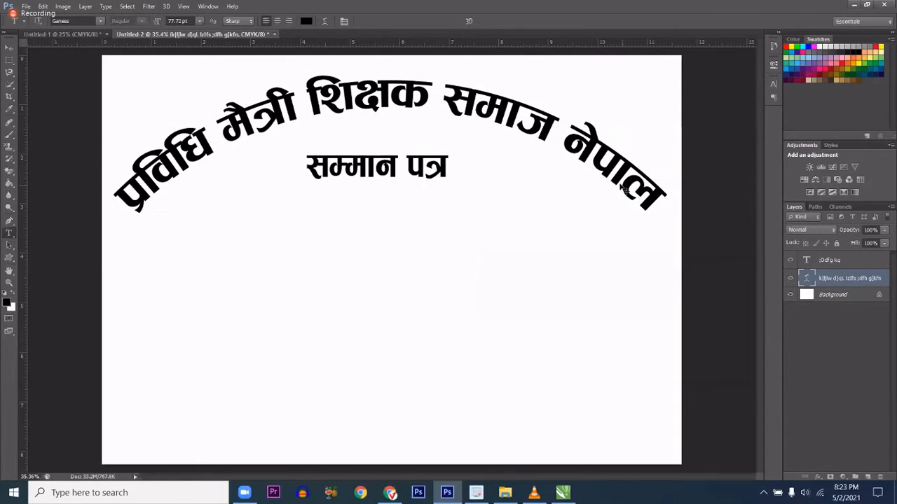
Select the whole arched title and try different Arc warp settings, ending with a bend of -56% and a vertical distortion of +13%.
left_click(514, 125)
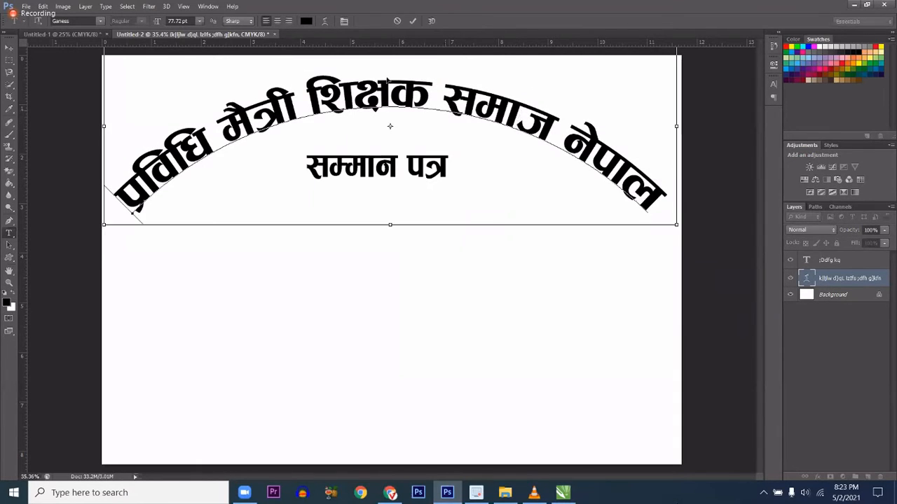
key("ctrl+a")
left_click(325, 23)
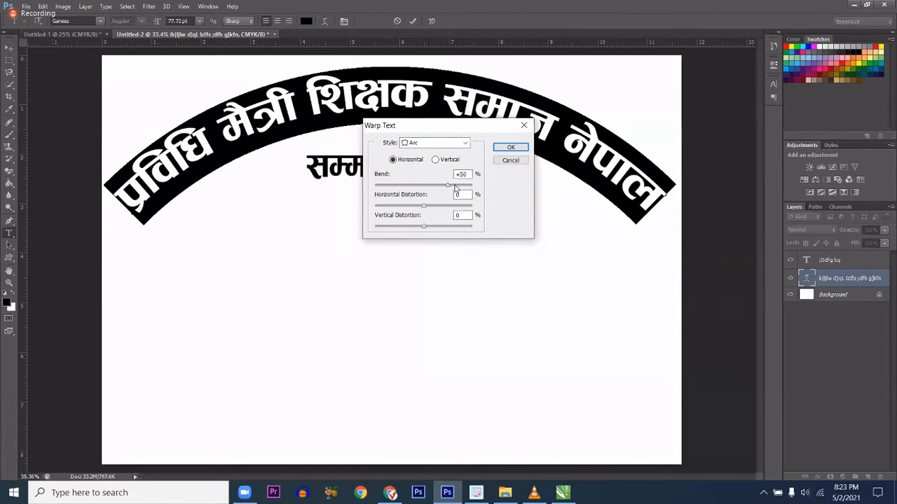
left_click_drag(455, 187, 458, 188)
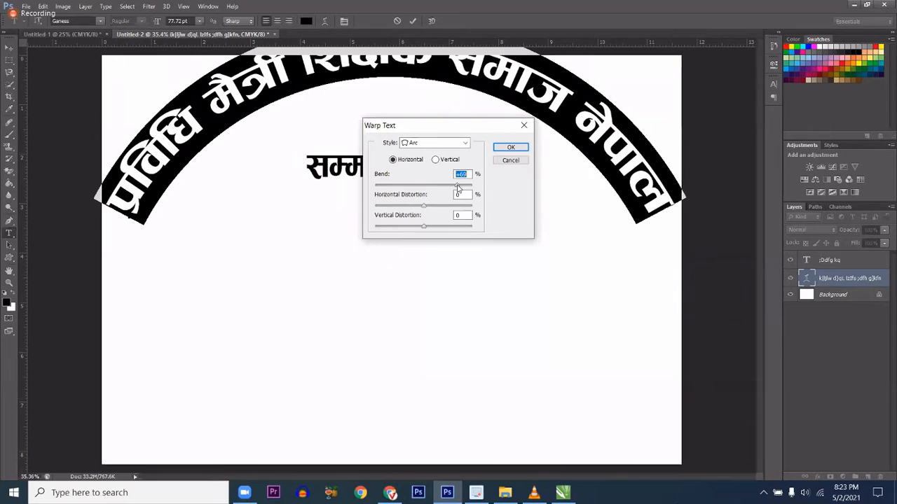
left_click(414, 228)
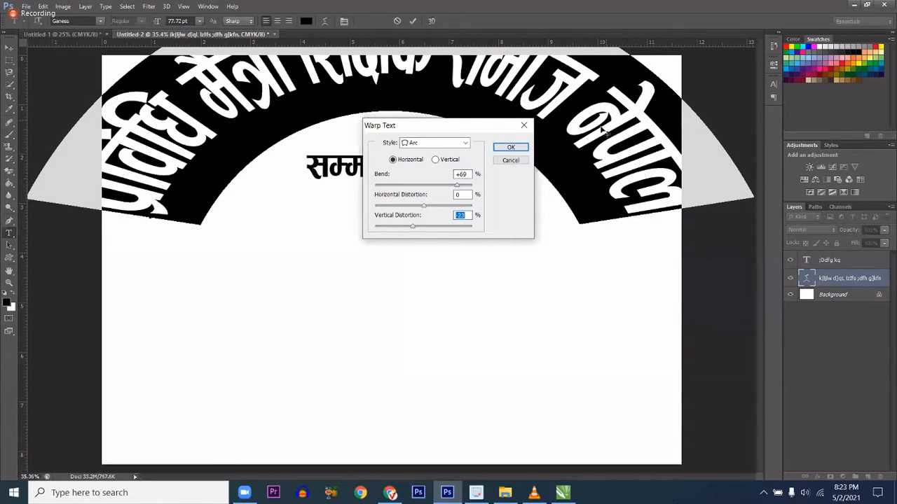
left_click(414, 226)
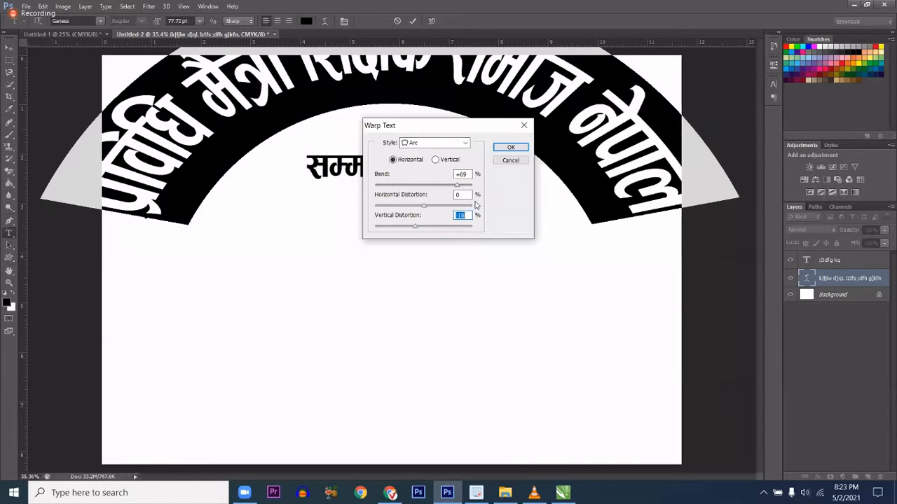
left_click_drag(456, 186, 397, 190)
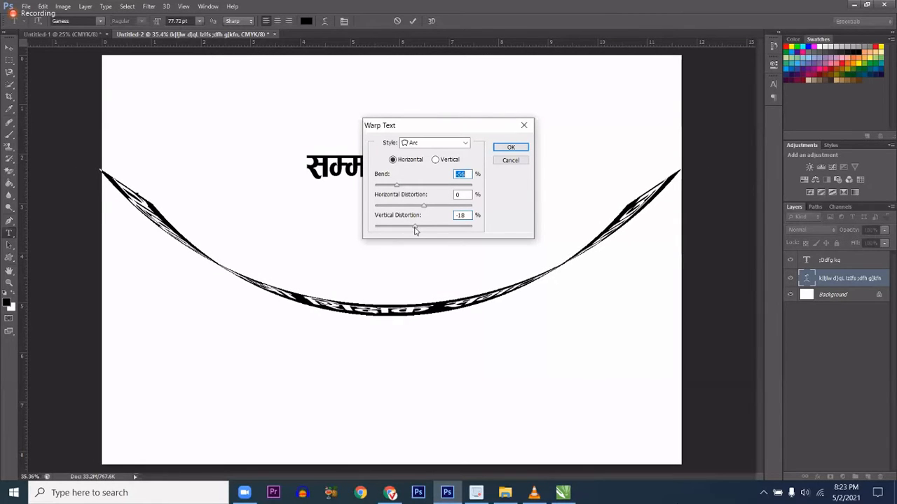
left_click_drag(414, 229, 431, 232)
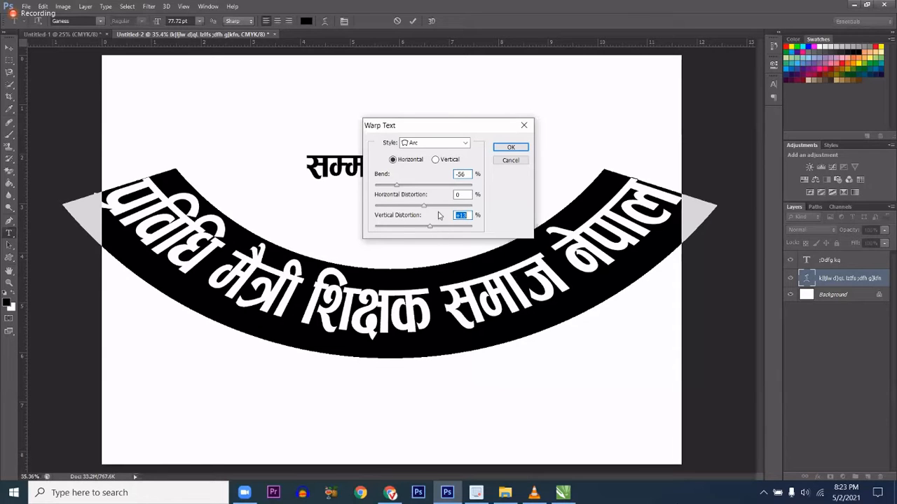
Try the Arc Lower warp style on the title with a bend of +32% and a vertical distortion of +12%.
left_click(440, 146)
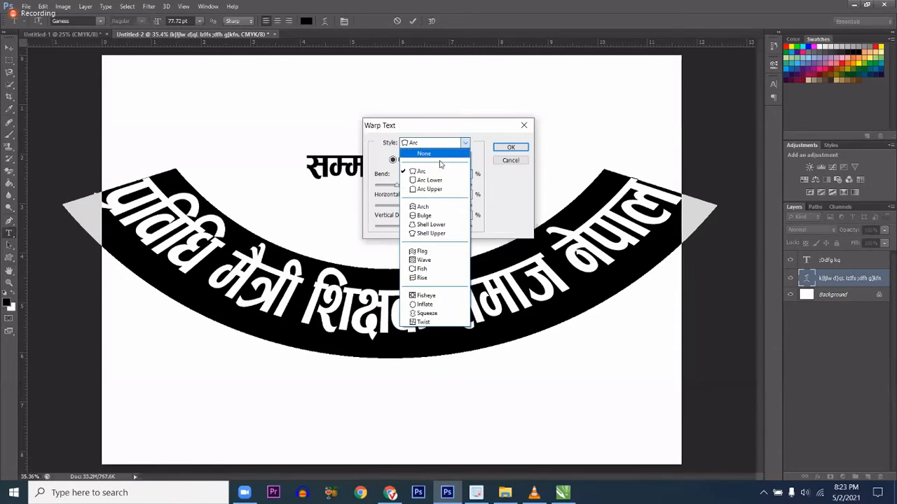
left_click(438, 180)
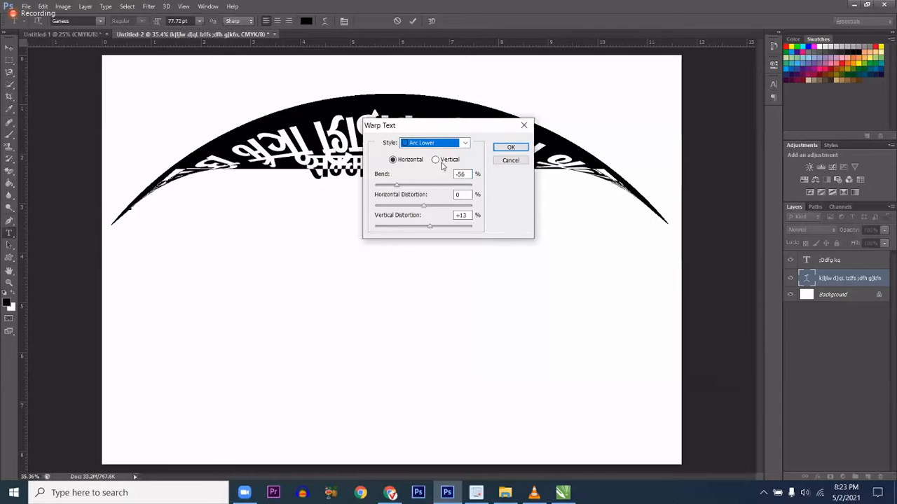
left_click(415, 224)
left_click_drag(414, 230, 405, 230)
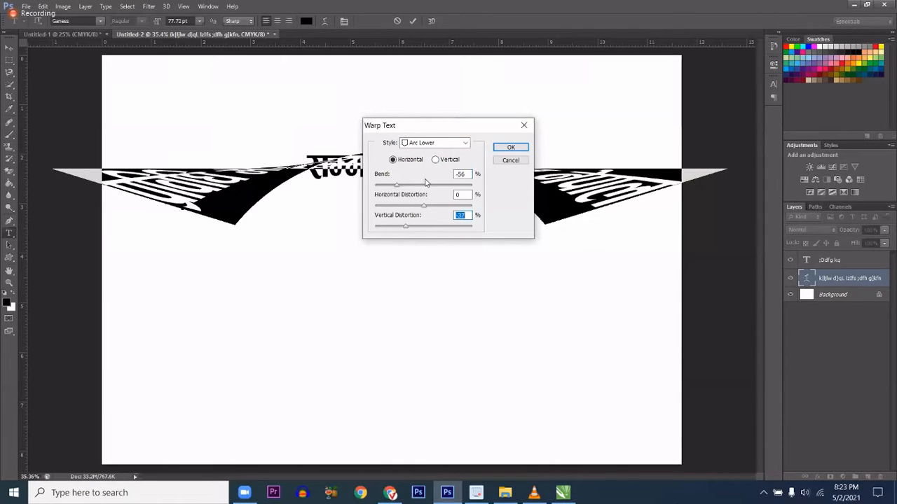
left_click(422, 185)
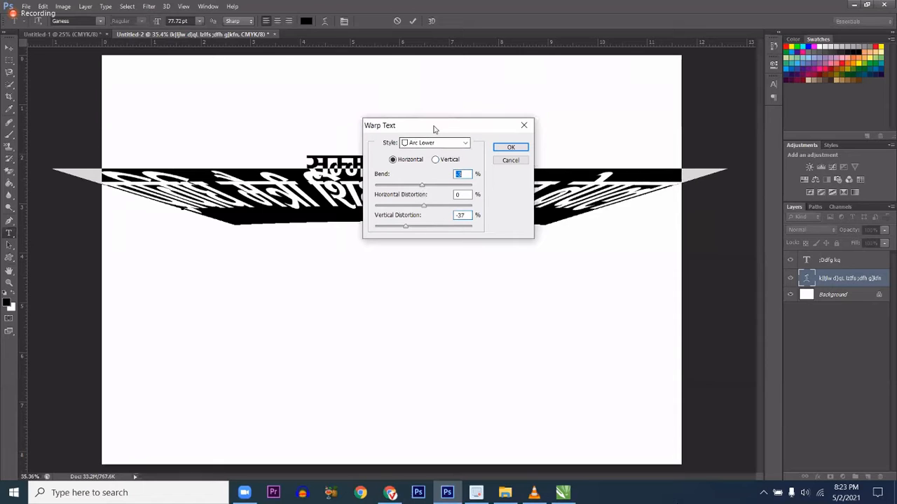
left_click_drag(434, 128, 656, 262)
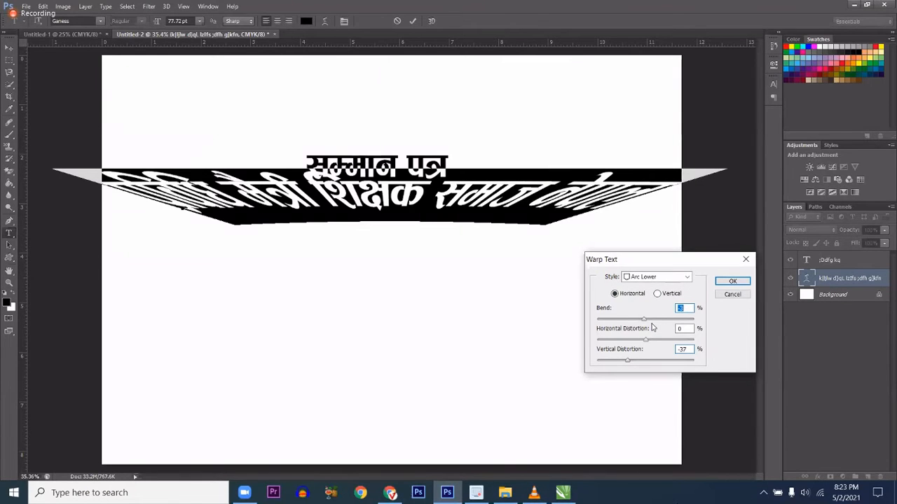
left_click(661, 319)
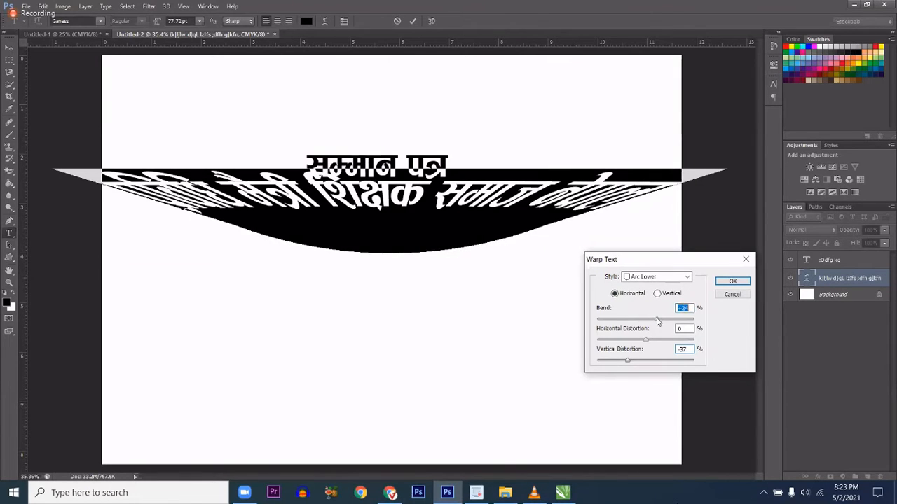
left_click(647, 360)
left_click_drag(649, 360, 651, 360)
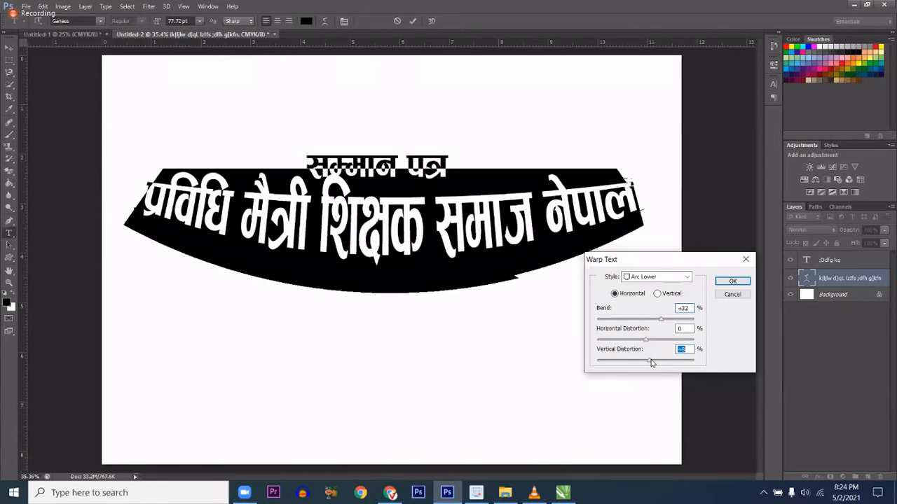
Preview Arc Upper on the title, and try Arch with bend -49%, horizontal distortion +29% and vertical distortion +14%.
left_click(652, 281)
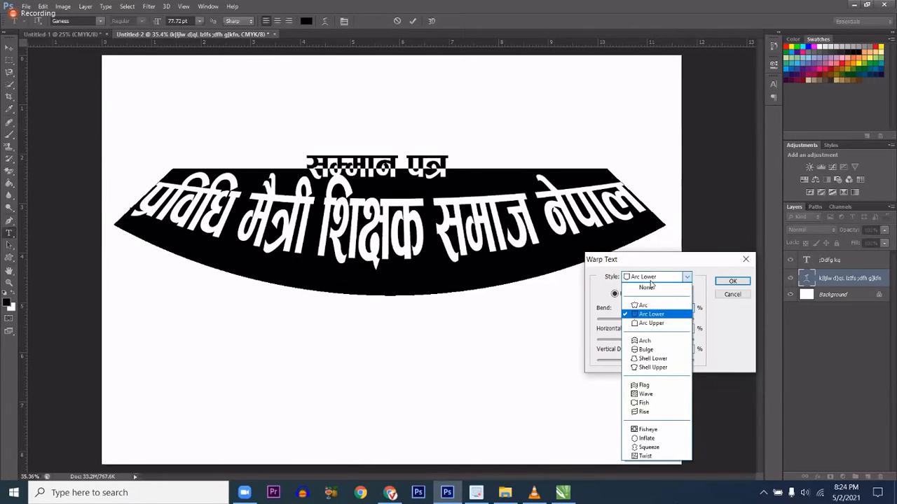
left_click(644, 324)
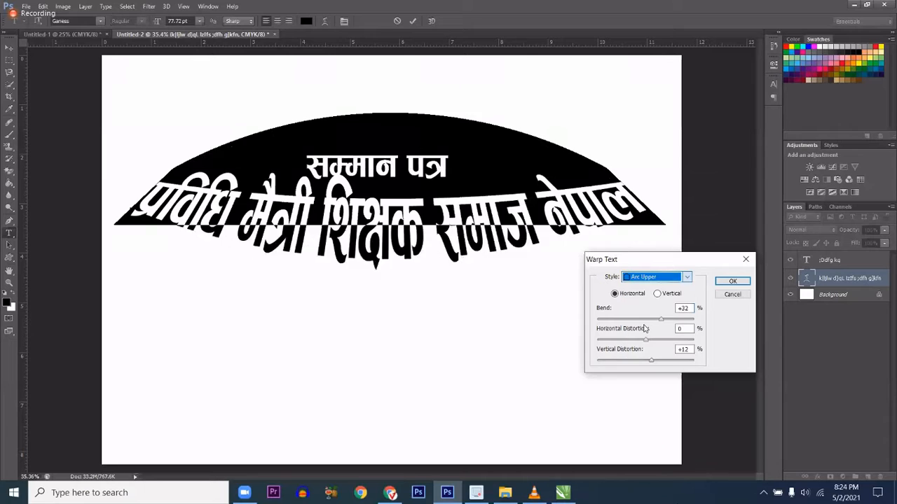
left_click(654, 280)
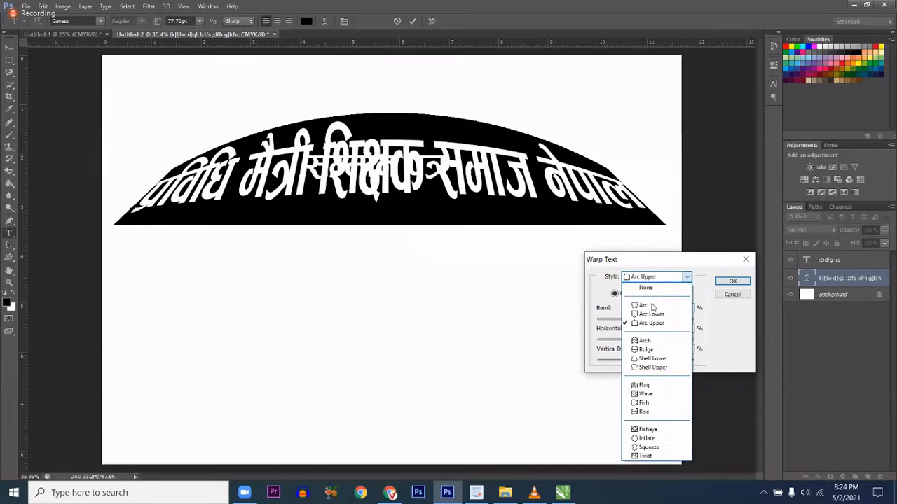
left_click(643, 341)
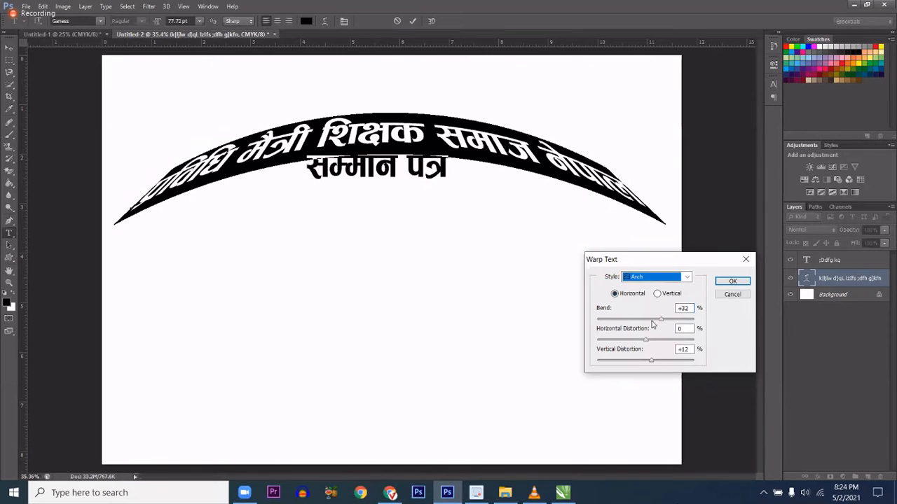
left_click_drag(651, 321, 629, 320)
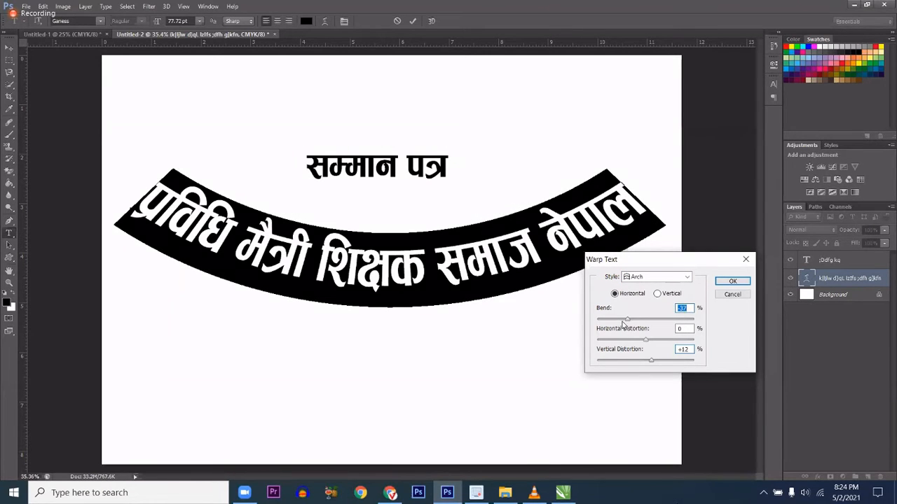
left_click(622, 321)
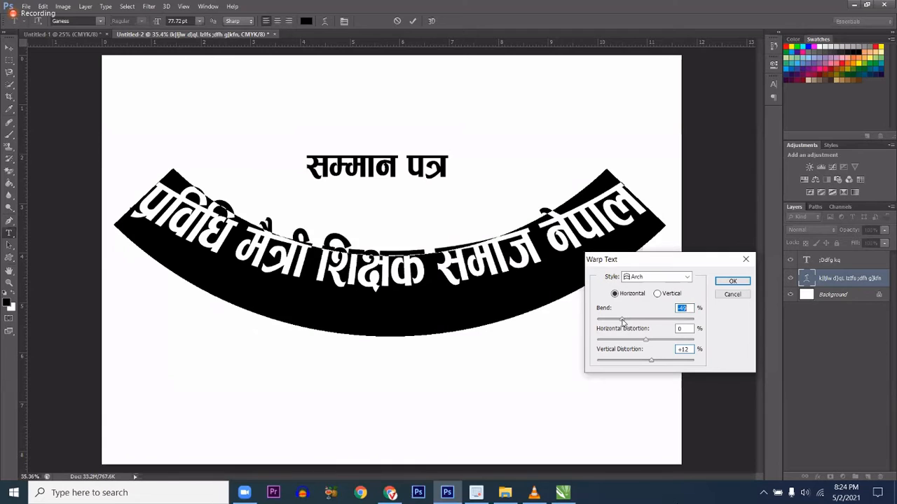
left_click(659, 360)
left_click(653, 361)
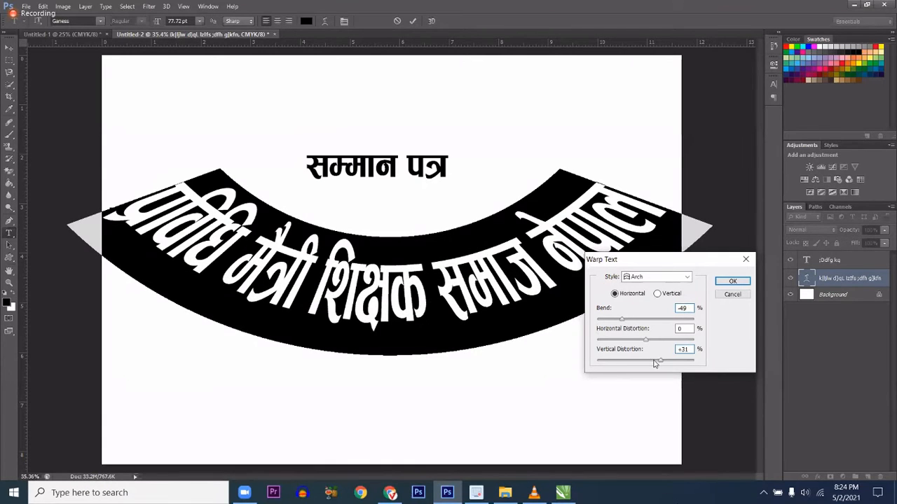
left_click(653, 341)
left_click_drag(653, 341, 659, 339)
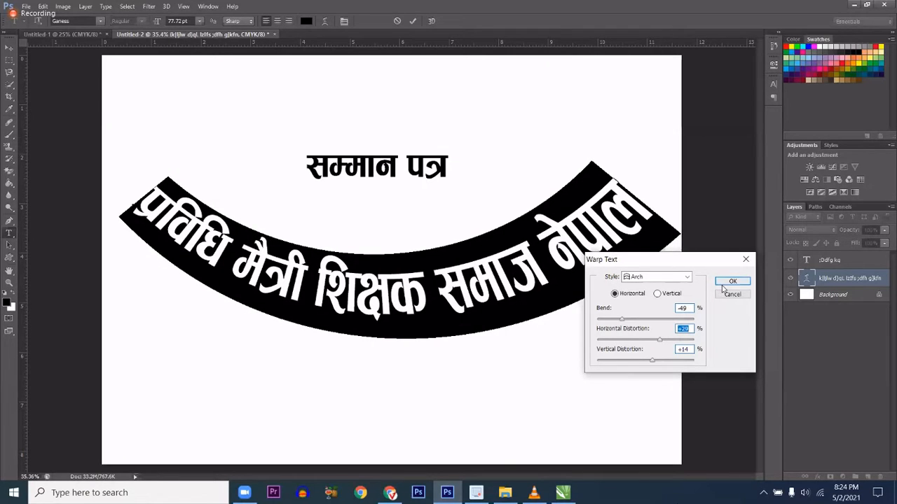
Apply the Flag warp style to the title with a bend of -100% and a vertical distortion of about -5%, and commit the text.
left_click(662, 278)
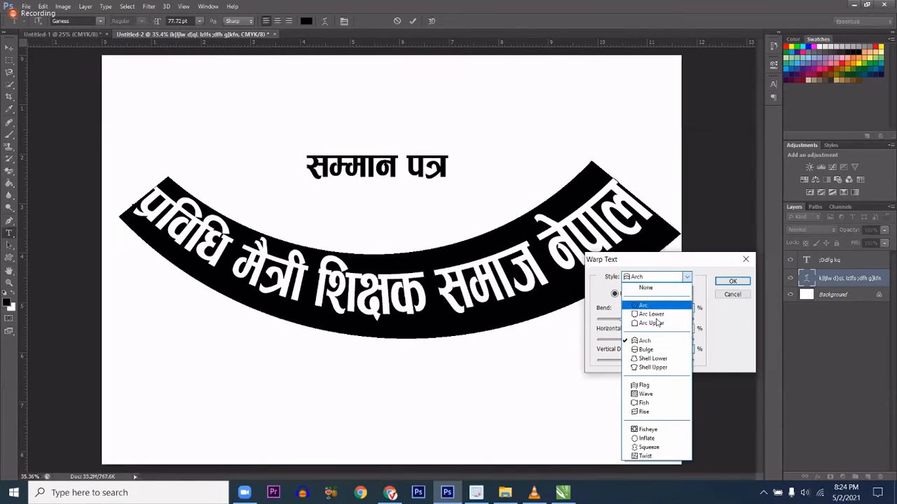
left_click(651, 385)
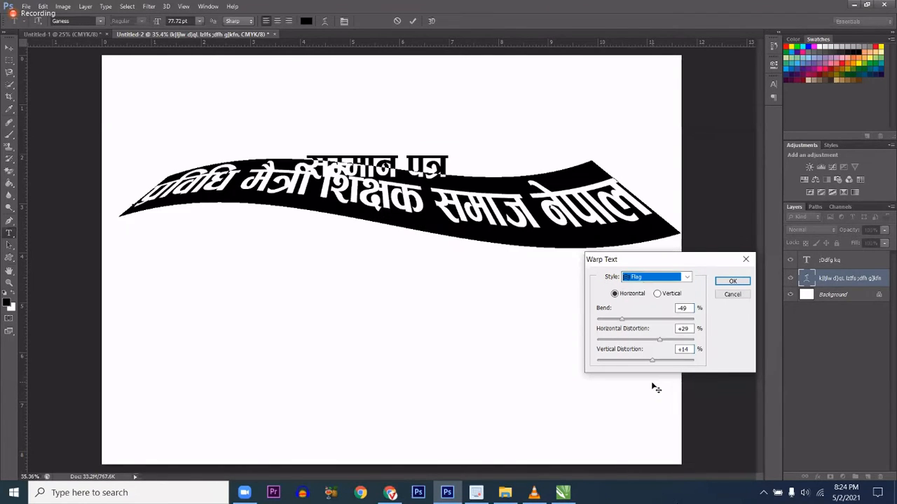
left_click(617, 318)
left_click_drag(616, 319, 594, 322)
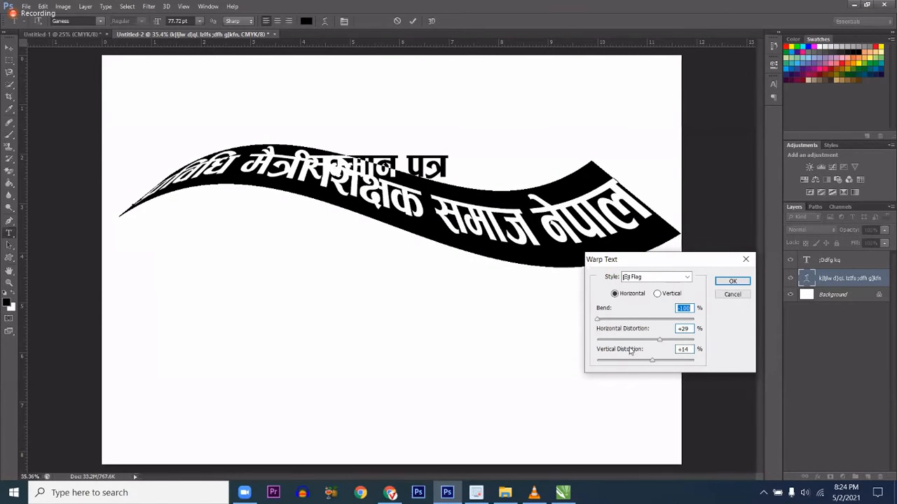
mouse_move(644, 363)
left_mouse_down()
mouse_move(634, 363)
mouse_move(644, 363)
left_mouse_up()
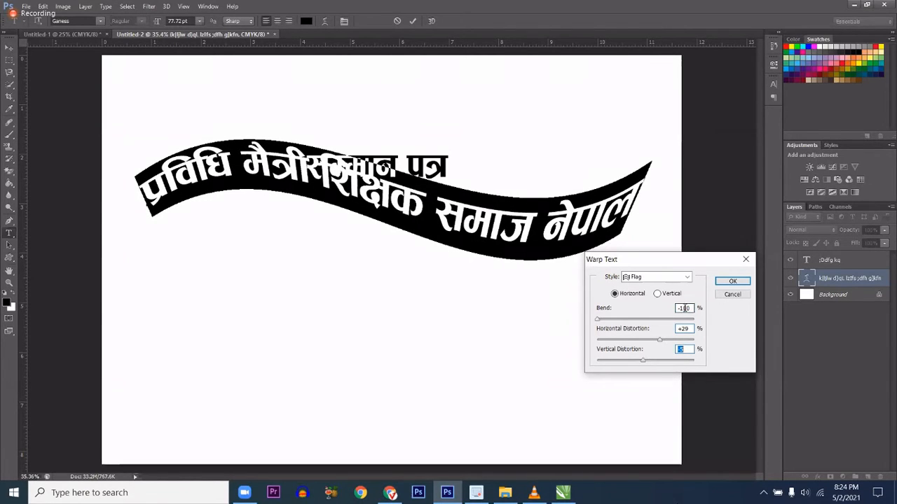
left_click(732, 281)
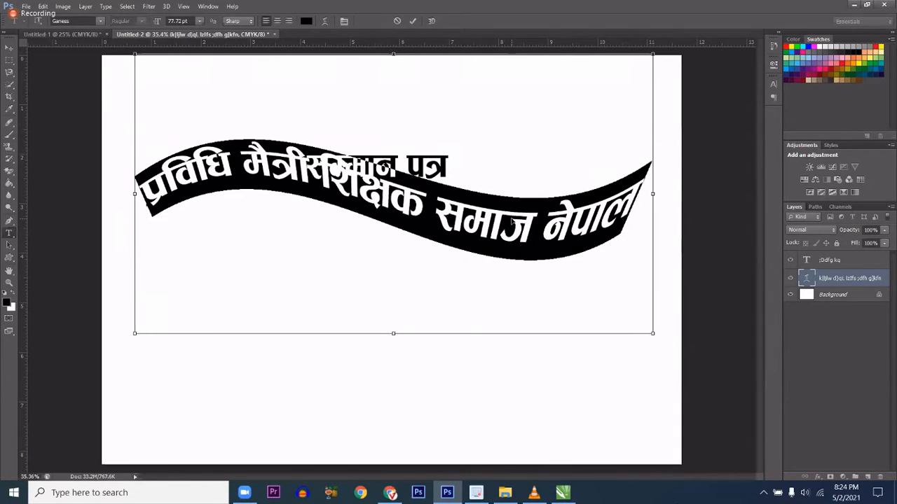
key("ctrl+h")
key("ctrl+Return")
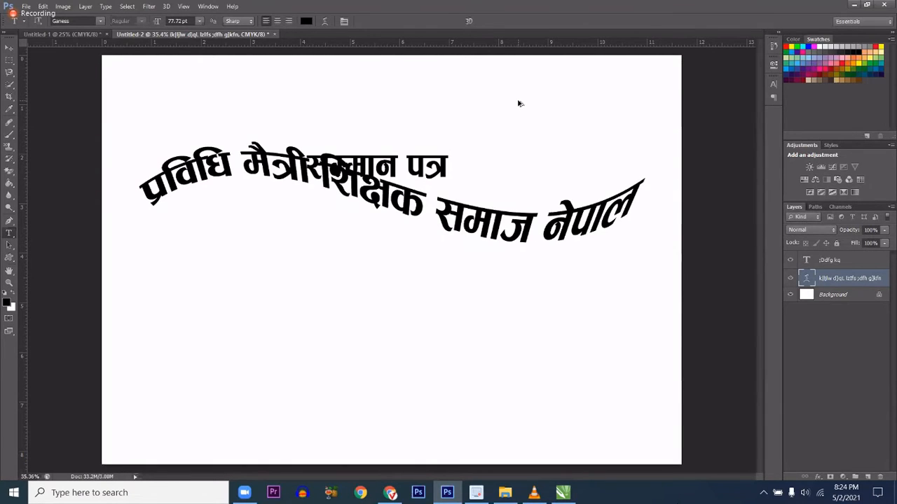
Undo the title's Flag warp, its move and its Arc warp, and move the सम्मान पत्र line slightly down and right.
key("ctrl+alt+z")
key("ctrl+alt+z")
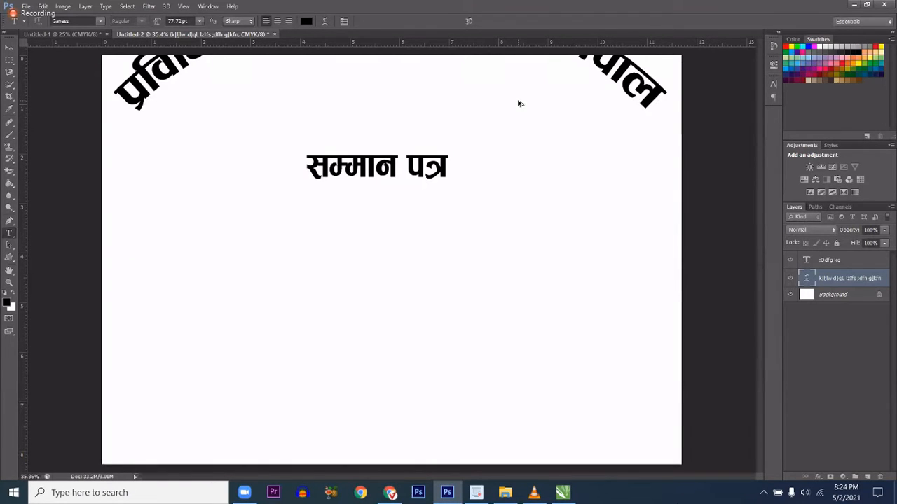
key("ctrl+alt+z")
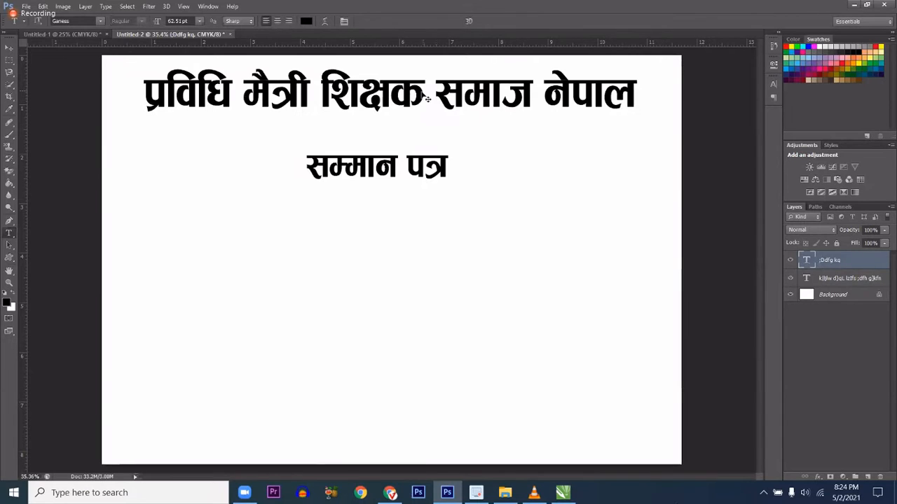
left_click_drag(422, 93, 424, 102)
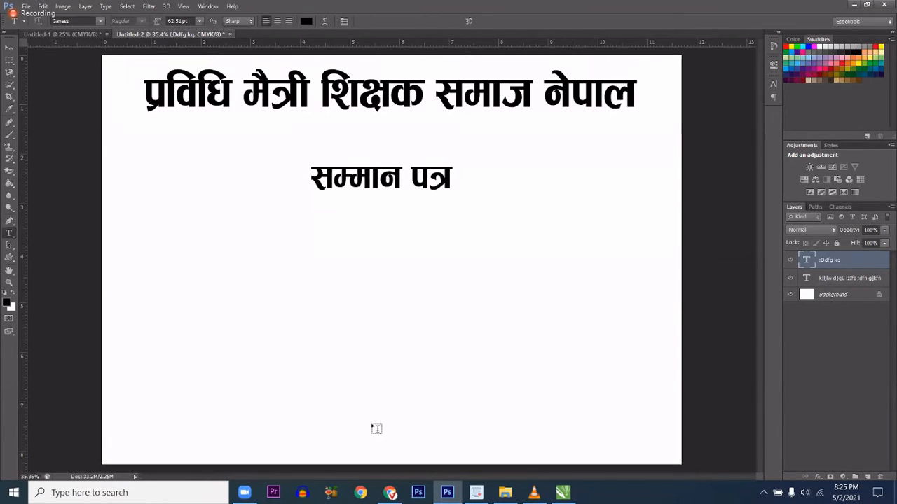
Switch to Chrome and search Google Images for "ribbon" in a new tab.
left_click(387, 494)
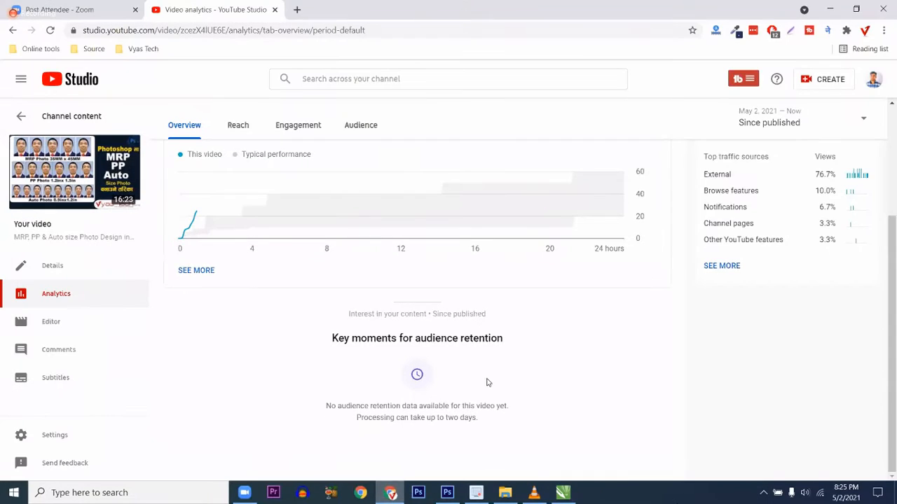
left_click(297, 10)
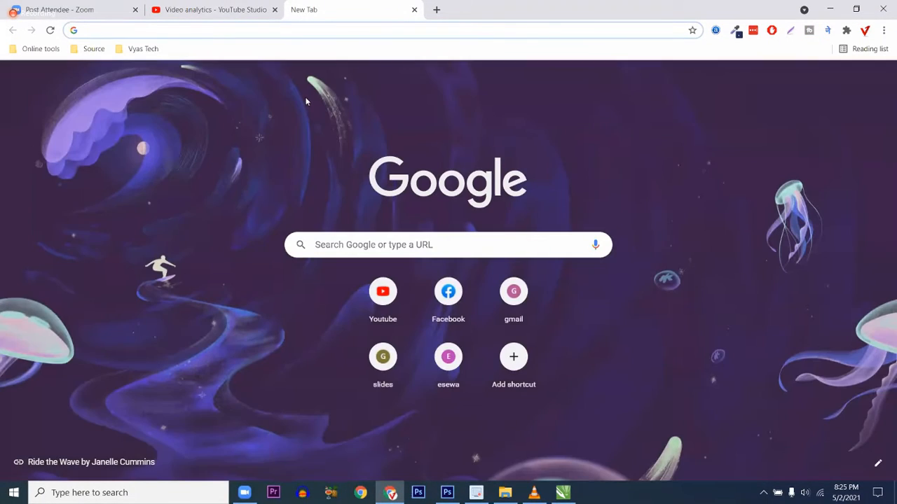
type("ribbon")
key("Return")
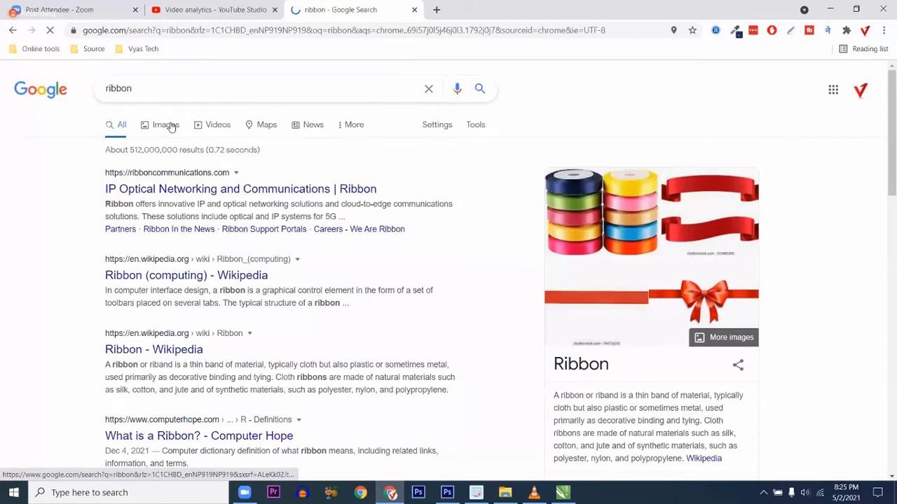
left_click(168, 127)
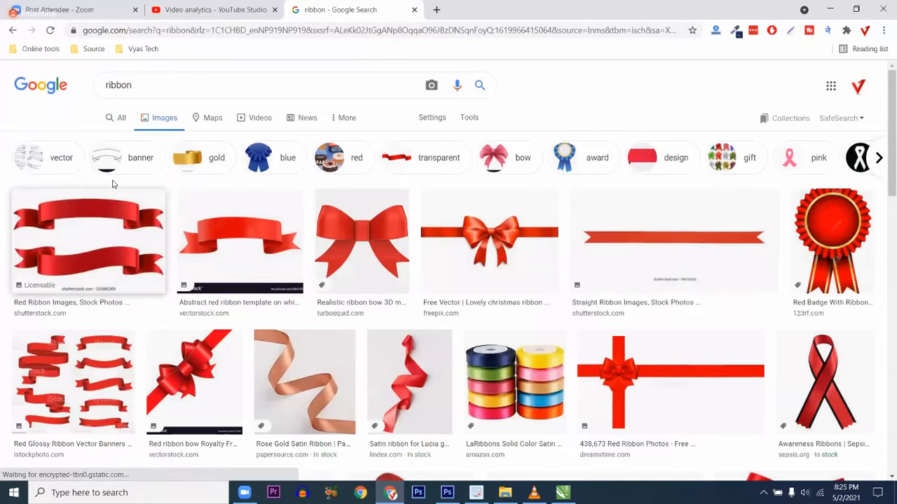
Browse the ribbon image results and open the Pinterest "Ribbon Banner Template" image with two red ribbons full size in a new tab.
scroll(420, 155, "down", 2)
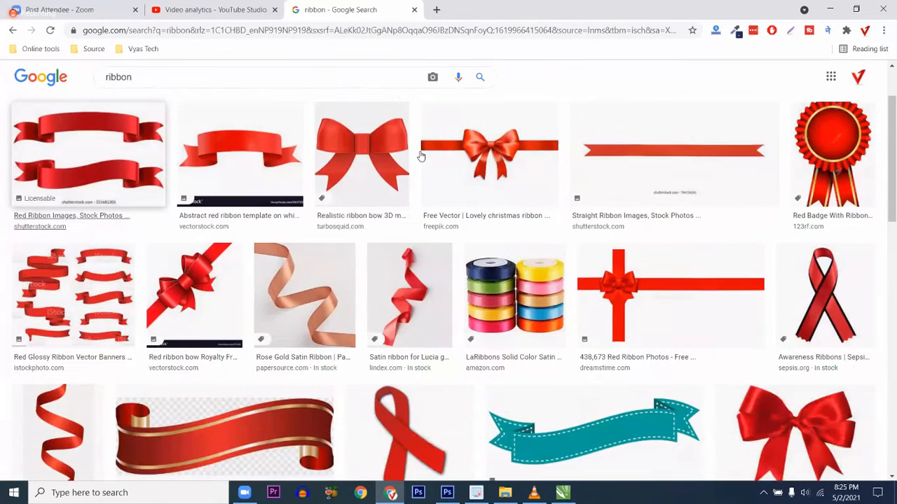
scroll(425, 164, "down", 3)
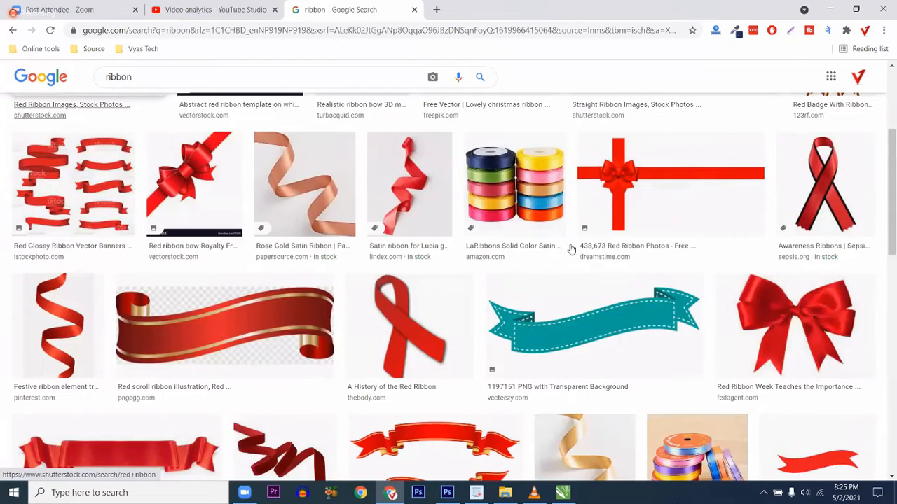
scroll(630, 235, "down", 1)
scroll(671, 241, "down", 3)
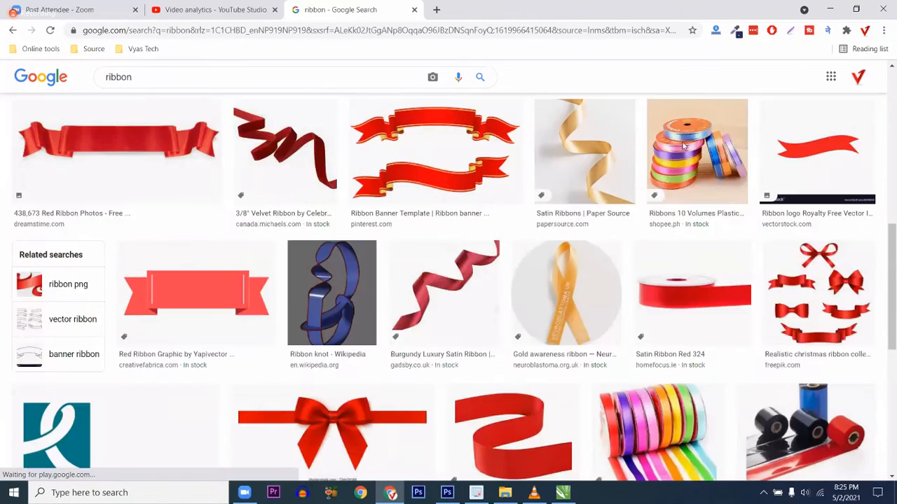
left_click(435, 154)
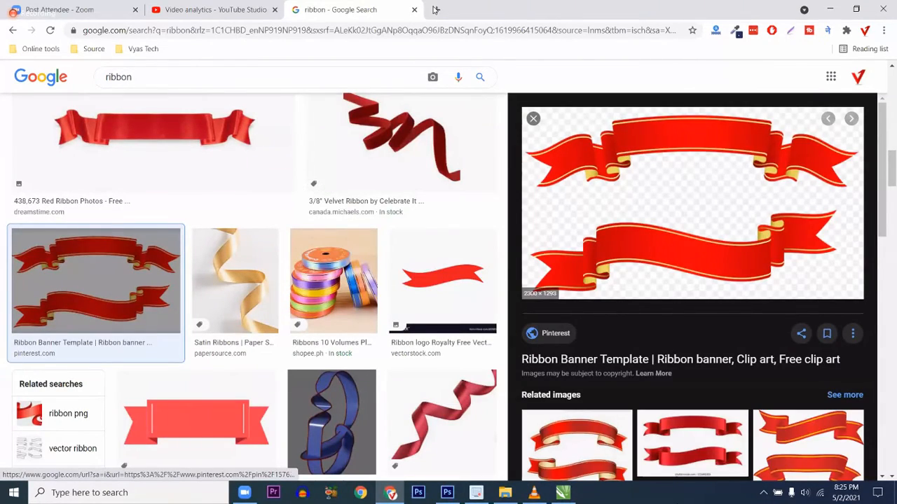
right_click(652, 145)
left_click(709, 127)
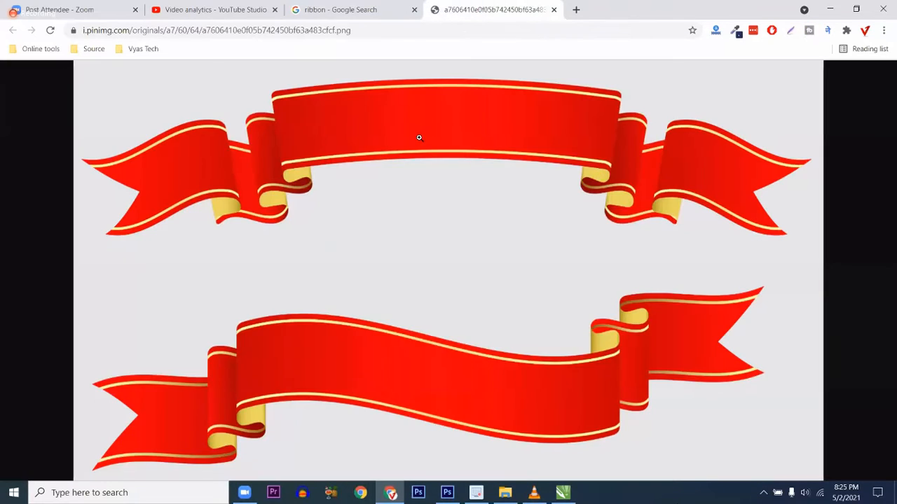
Save the ribbon image as a PNG in the Downloads folder and show the saved file in its folder.
left_click(429, 150)
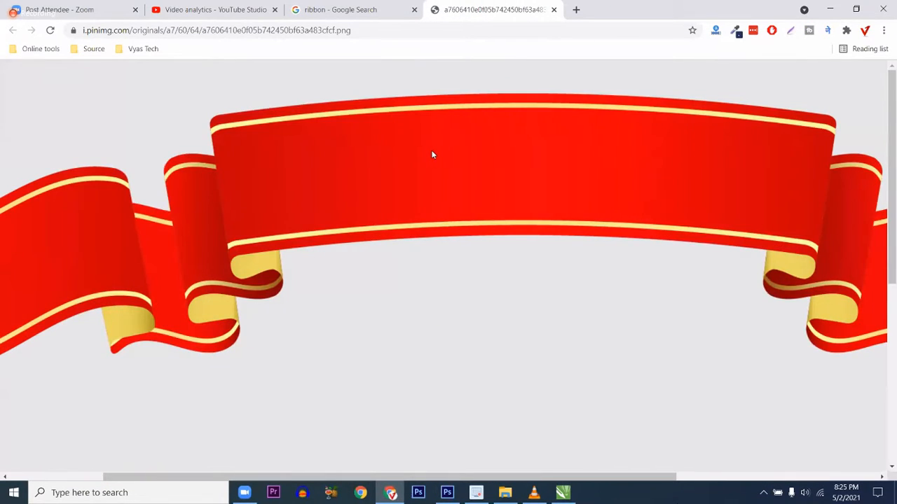
left_click(431, 151)
right_click(430, 152)
left_click(462, 154)
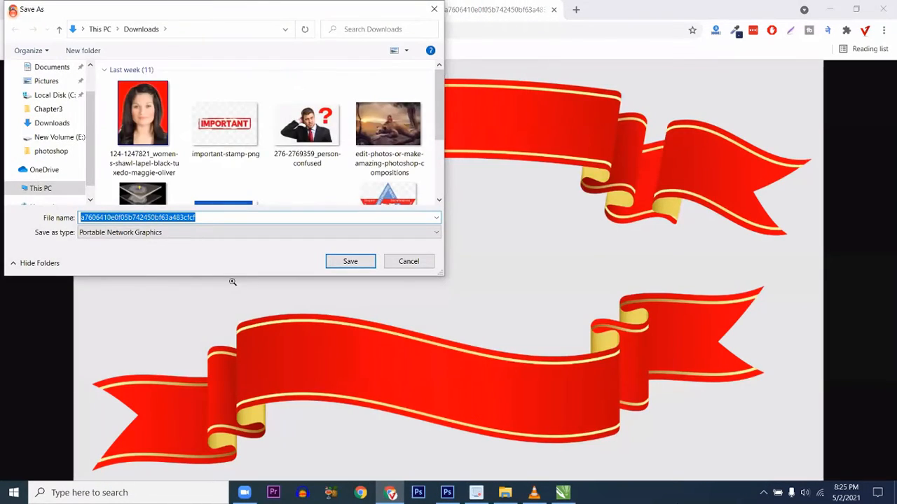
key("Return")
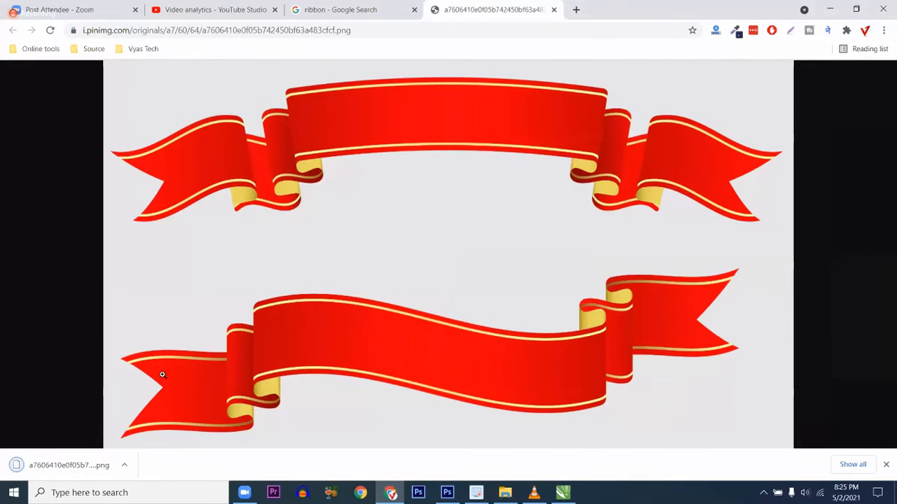
left_click(128, 468)
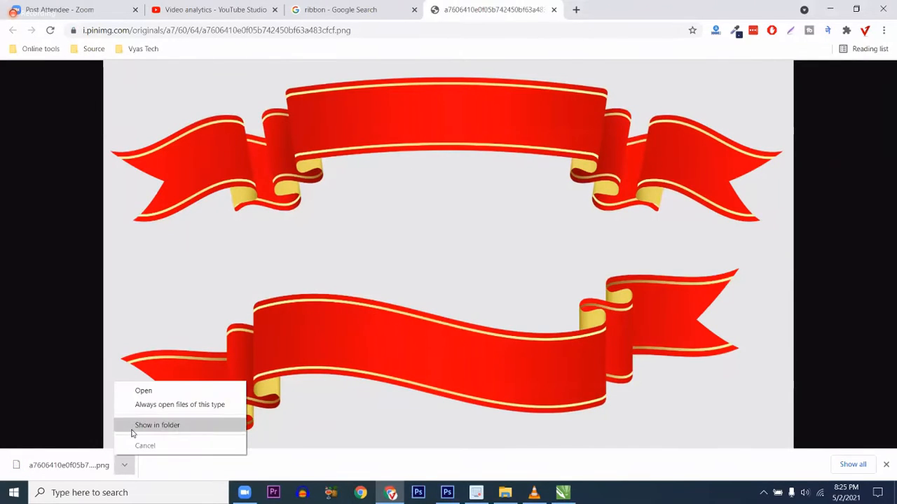
left_click(157, 425)
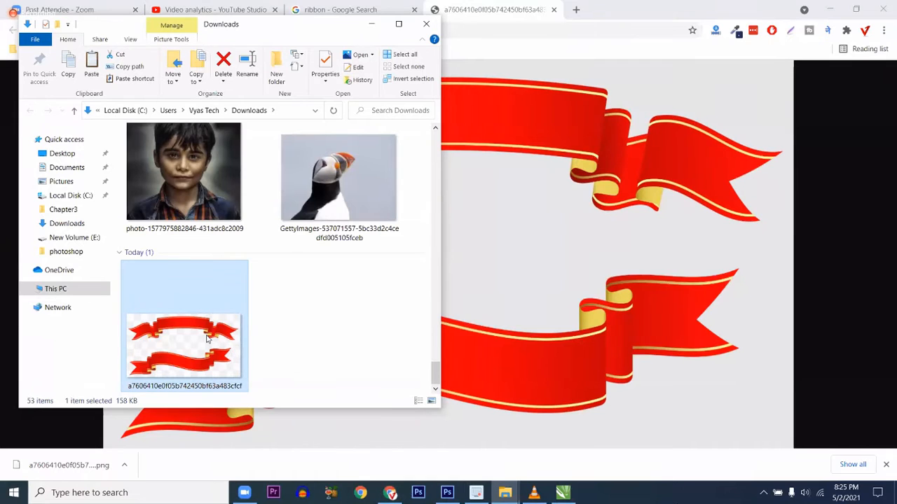
Switch to Photoshop and open the downloaded ribbon file a7606410e0f05b742450bf63a483cfcf.png from the Downloads folder.
key("alt+Tab")
key("alt+Tab")
key("alt+Tab")
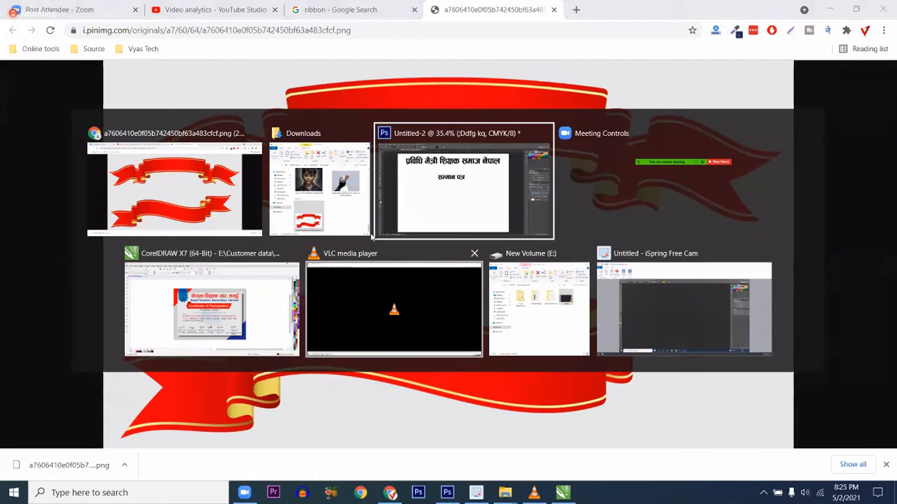
left_click(382, 221)
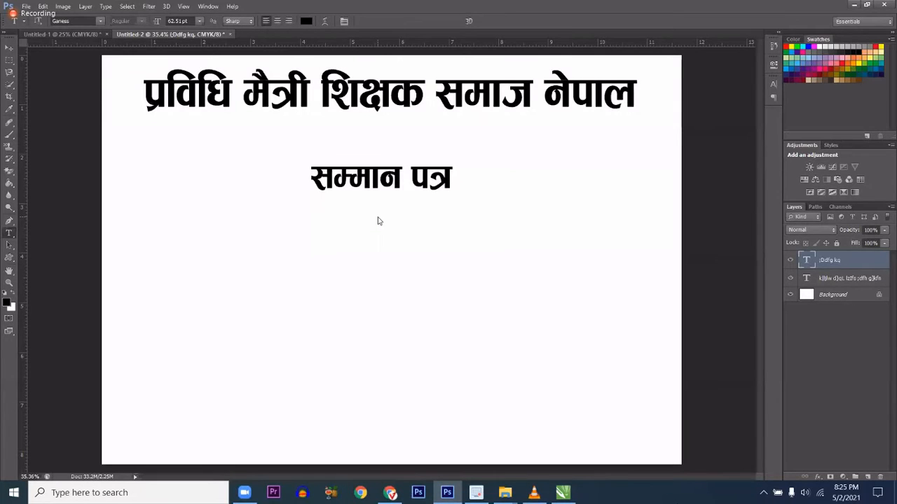
key("ctrl+o")
type("\"C:\\Users\\Vyas Tech\\Downloads\\a7606410e0f05b742450bf63a483cfcf.png\"")
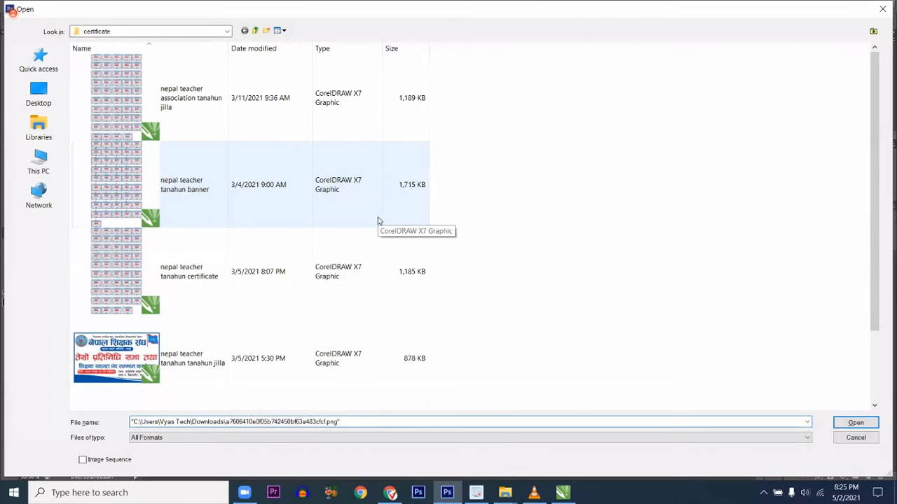
left_click(37, 63)
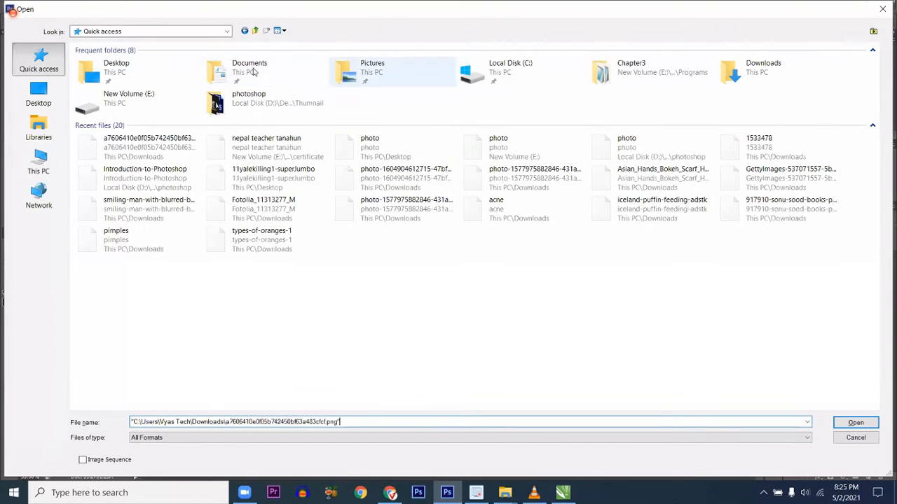
double_click(743, 73)
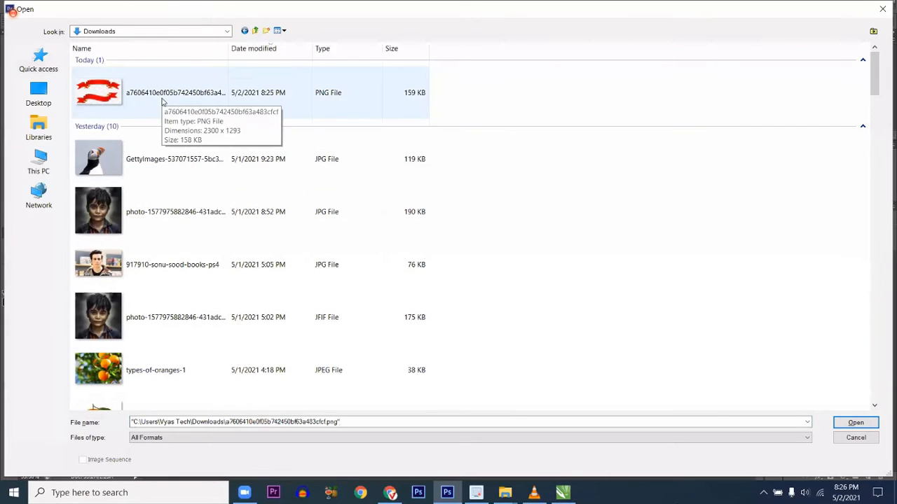
left_click(162, 99)
left_click(110, 99)
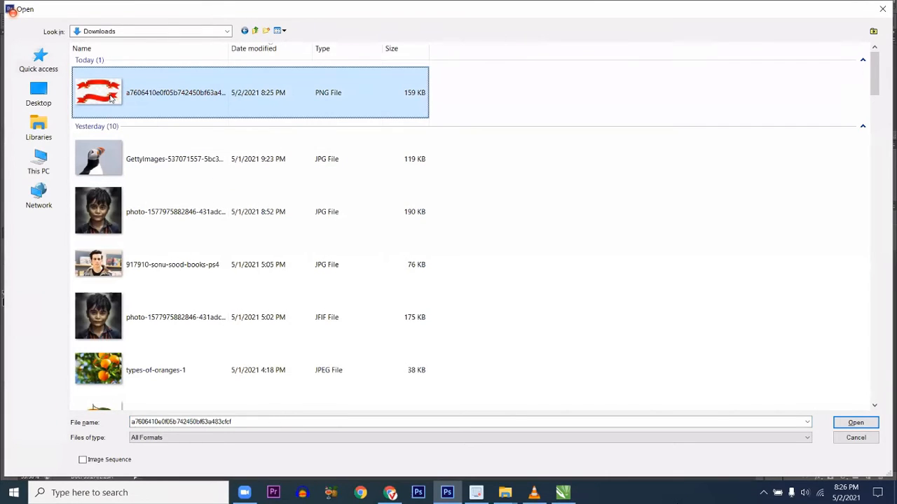
double_click(110, 100)
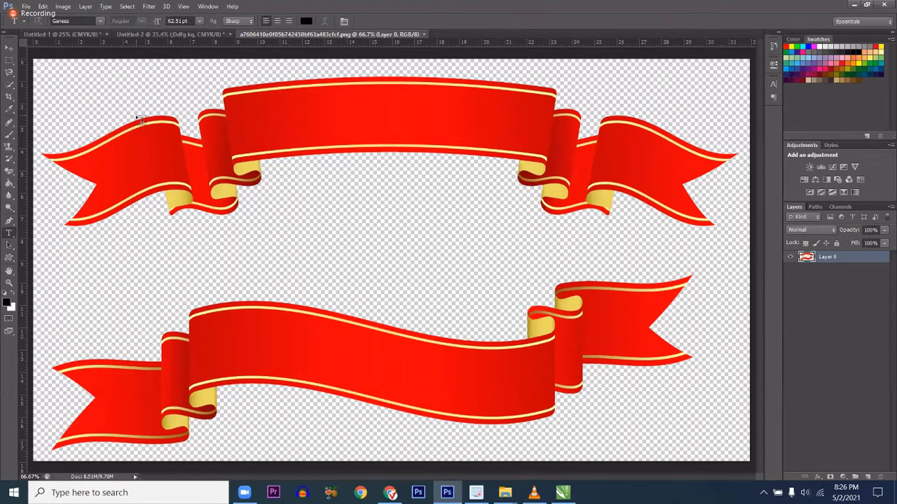
Select the lower wavy ribbon with a rectangular marquee and move a copy of it into the Untitled-2 document.
key("ctrl+minus")
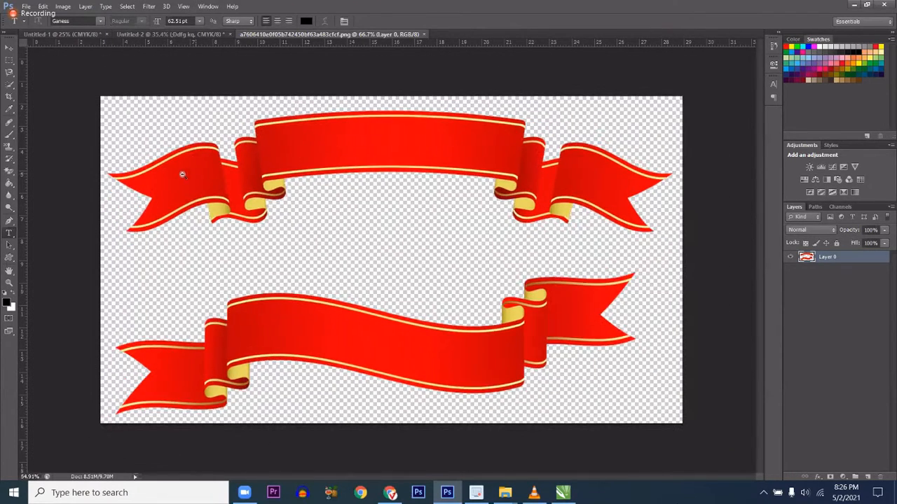
key("m")
left_click_drag(266, 180, 306, 150)
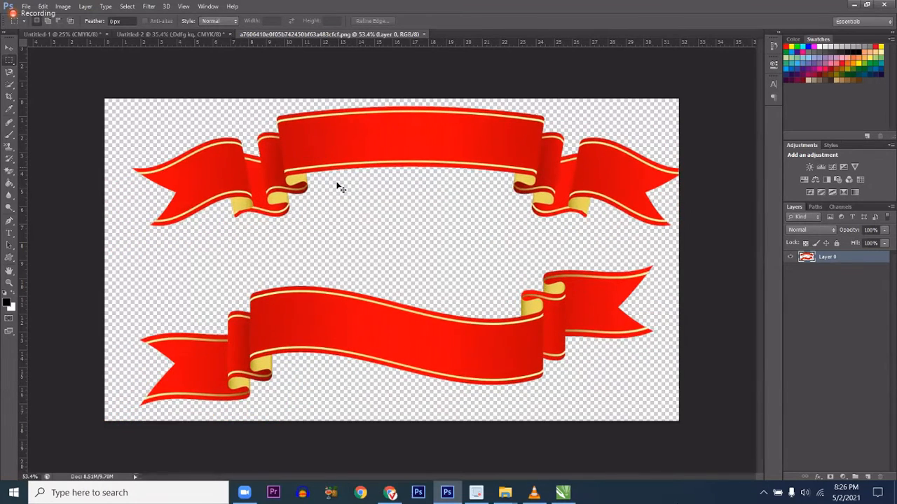
key("ctrl+z")
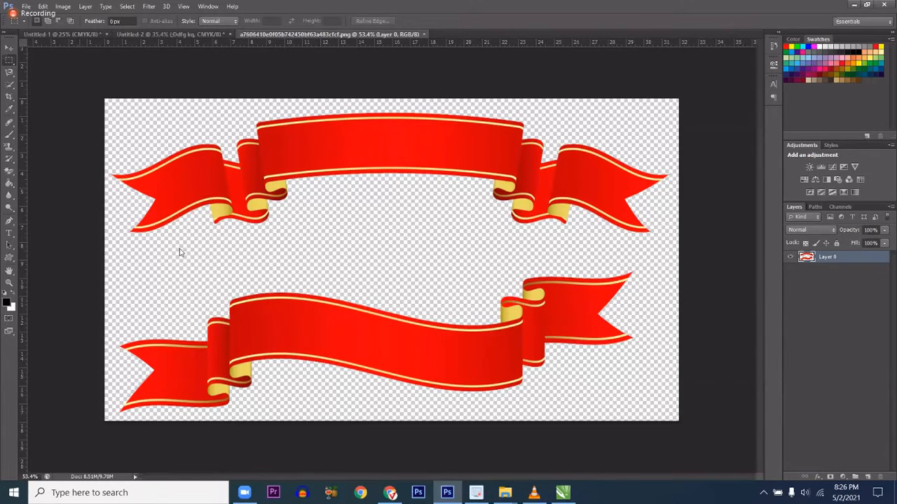
left_click_drag(102, 253, 707, 425)
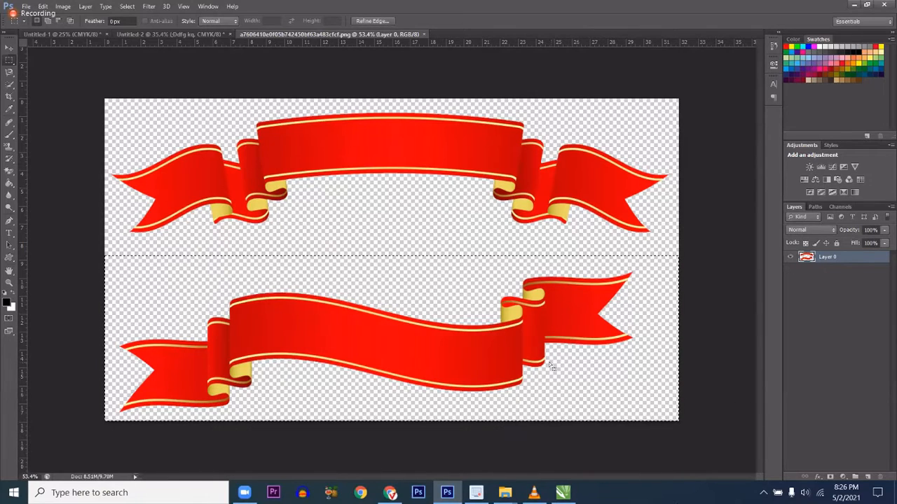
left_click_drag(456, 354, 447, 228)
Enlarge the ribbon slightly over the सम्मान पत्र line and place its layer directly below that text layer.
key("ctrl+t")
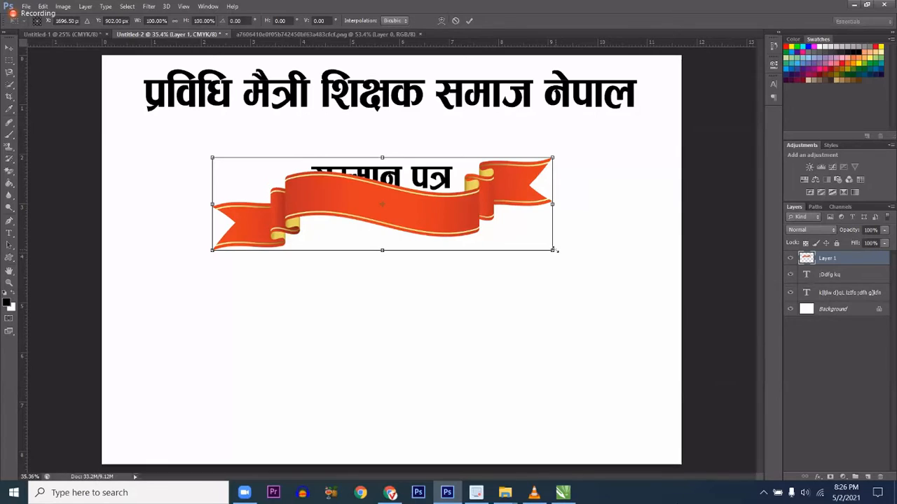
left_click_drag(556, 250, 569, 235)
key("Return")
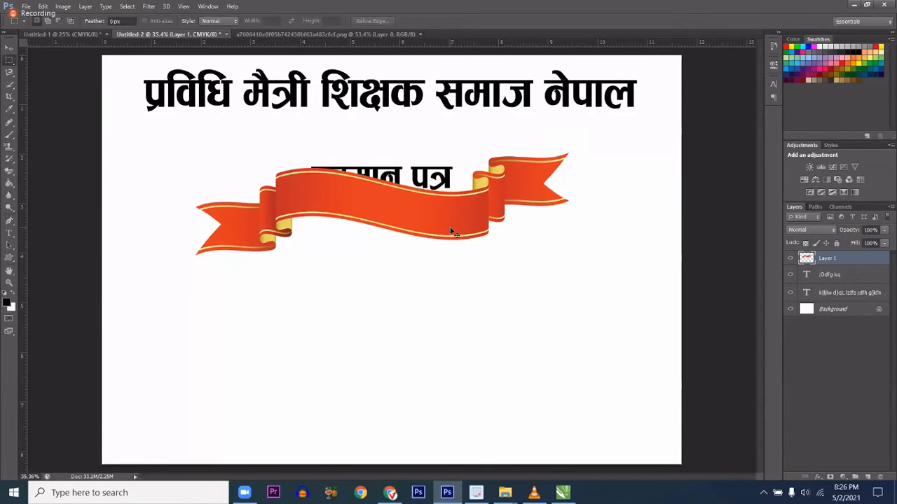
left_click_drag(452, 232, 442, 192)
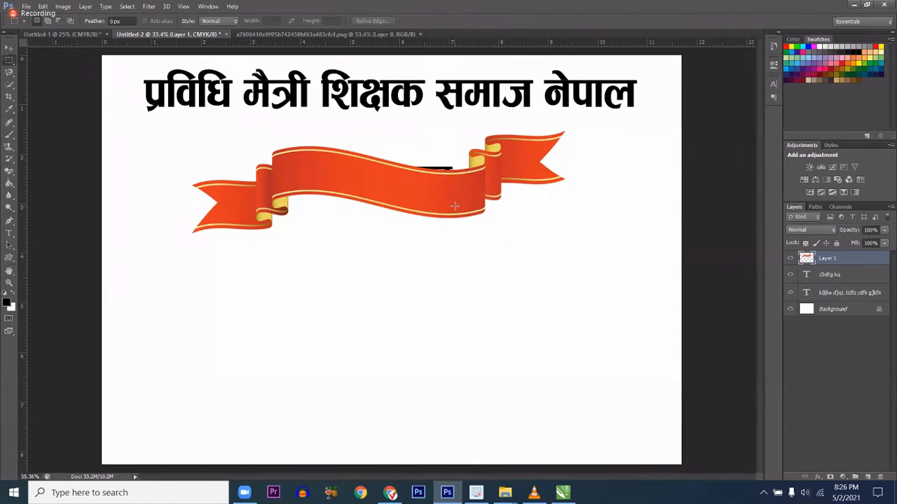
left_click_drag(846, 264, 843, 283)
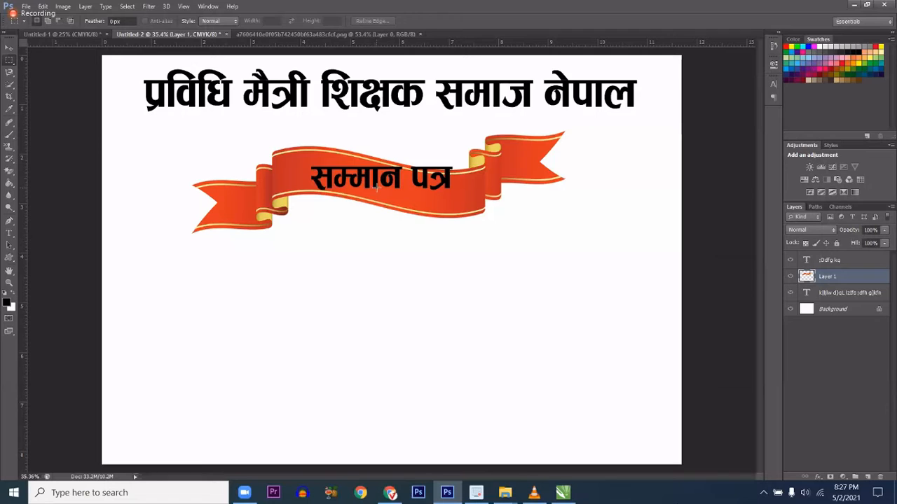
Apply a horizontal Flag warp with a bend of -24% to the सम्मान पत्र text.
key("ctrl+plus")
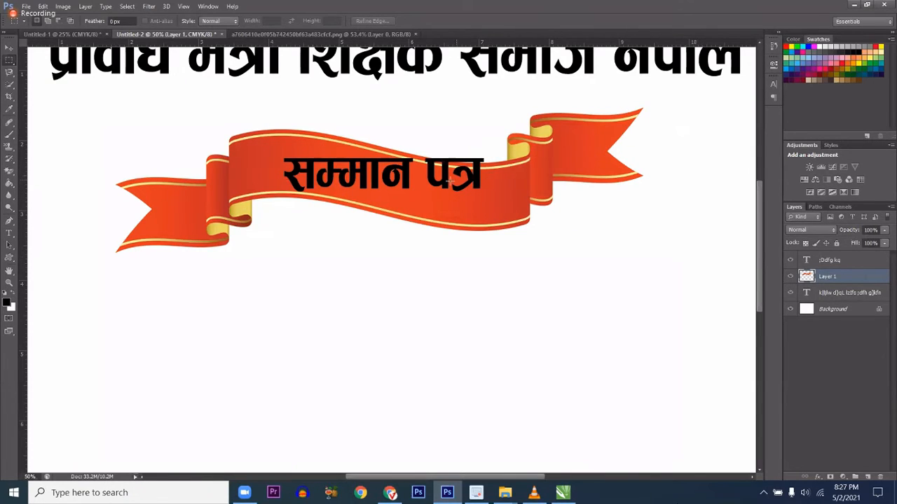
key("t")
left_click(415, 175)
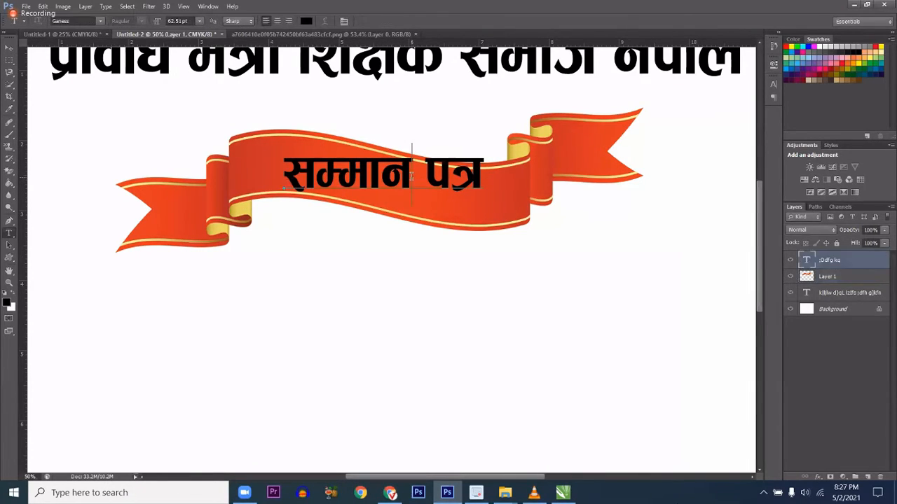
key("ctrl+a")
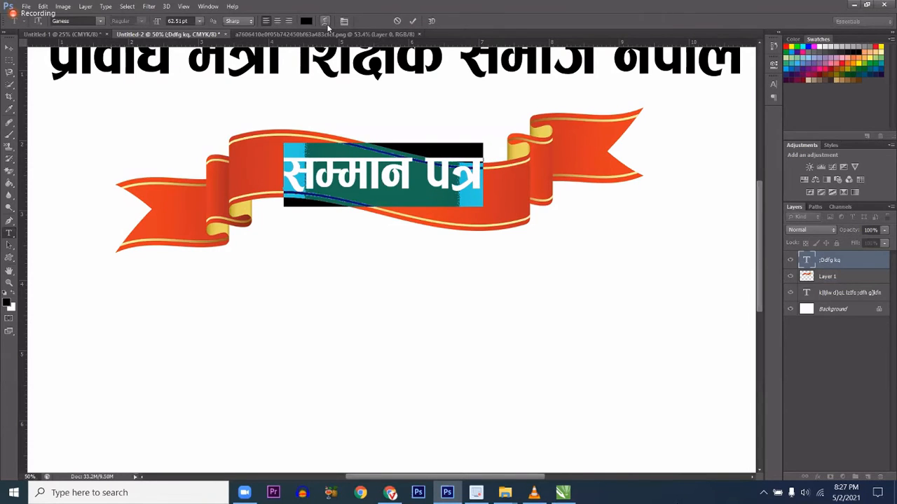
left_click(324, 21)
left_click(637, 277)
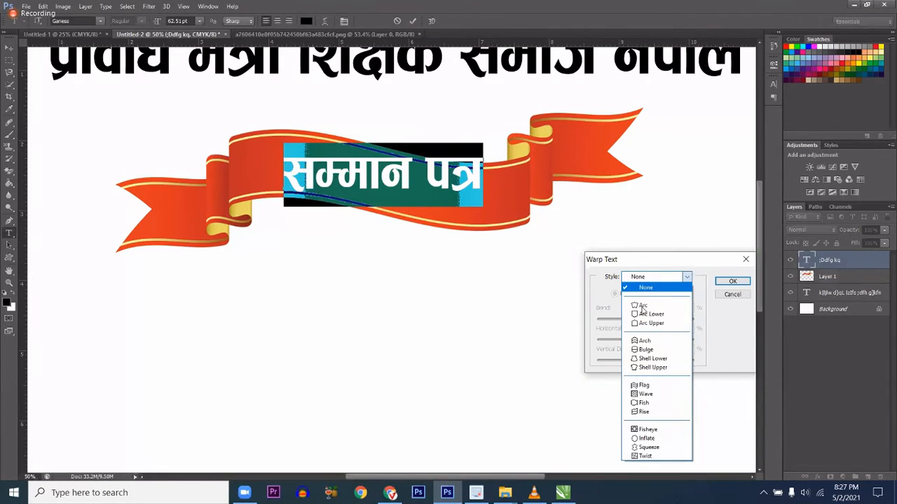
left_click(644, 386)
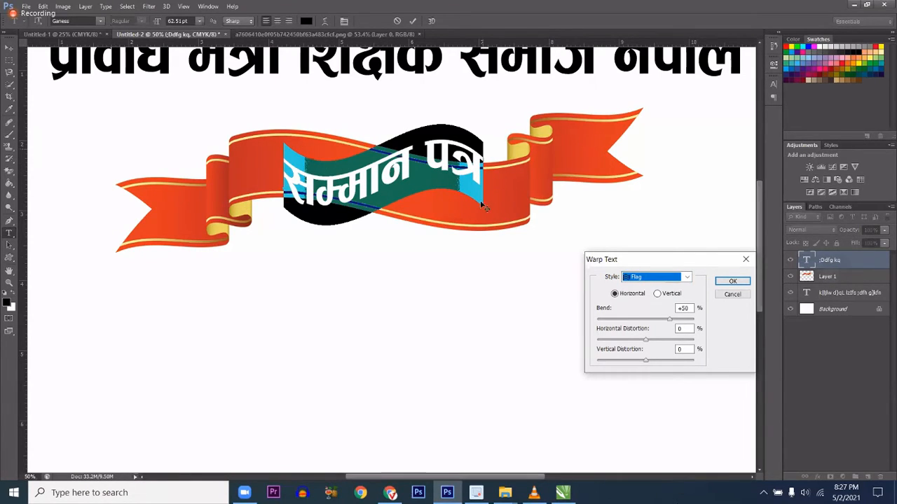
left_click_drag(669, 321, 634, 325)
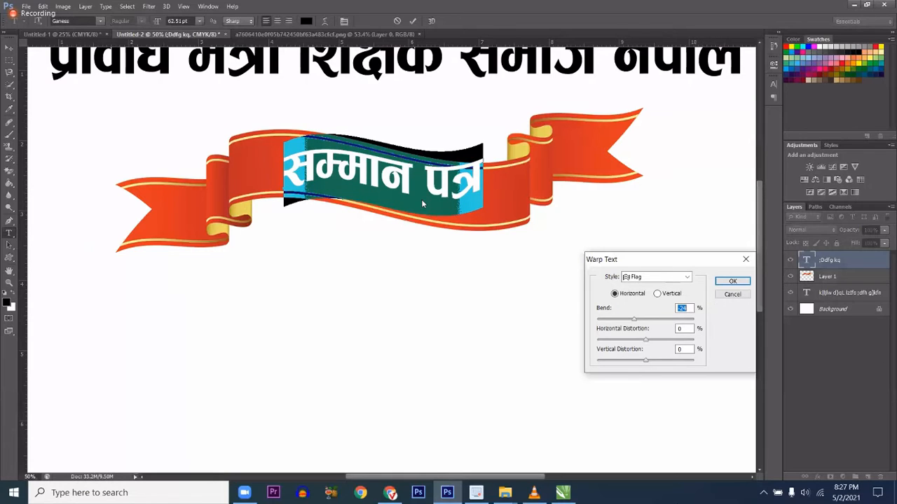
key("Return")
Move the warped सम्मान पत्र text slightly down on the ribbon and soften its Flag bend a little to follow the ribbon's curve.
key("ctrl+a")
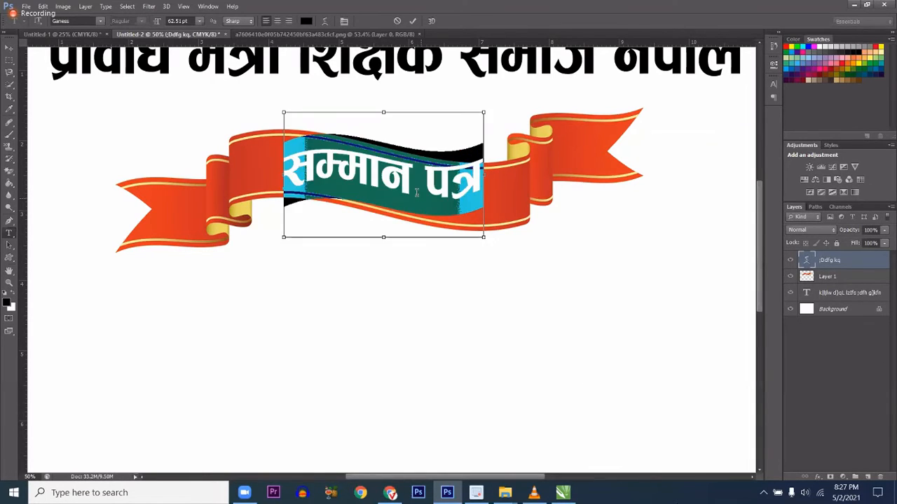
left_click_drag(416, 184, 416, 192)
key("Return")
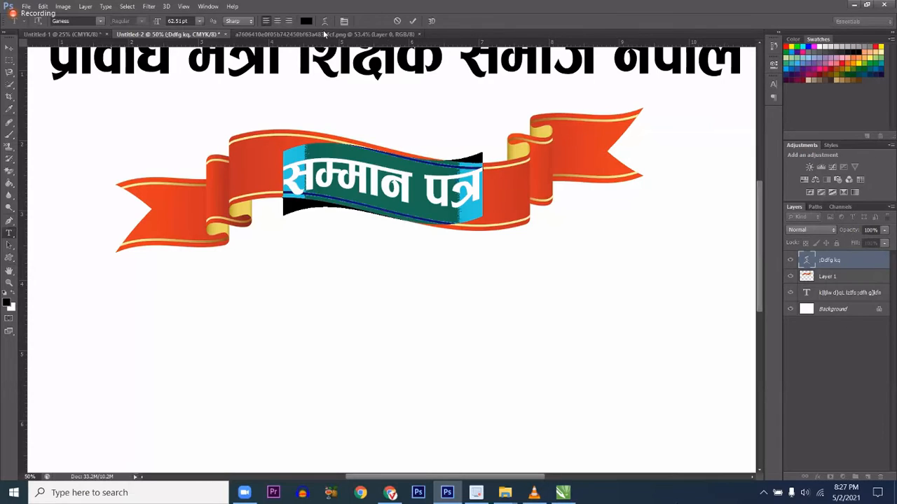
left_click(325, 21)
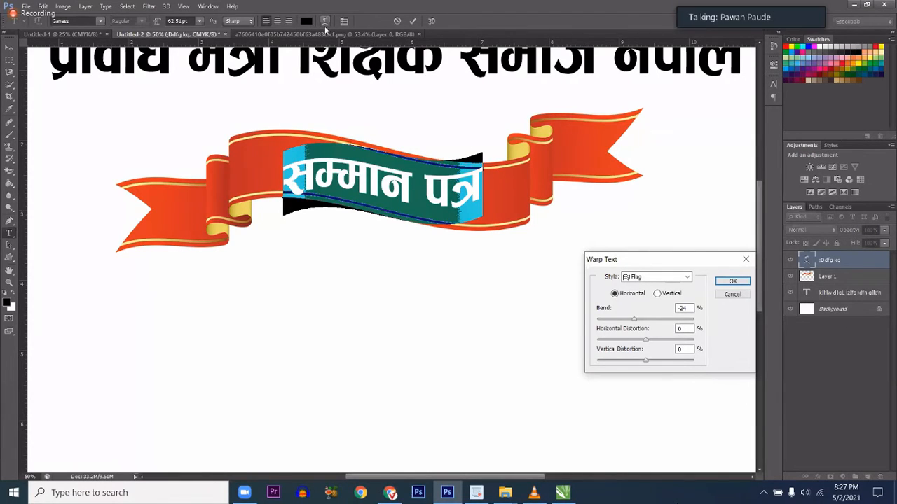
left_click_drag(639, 321, 640, 324)
left_click(732, 281)
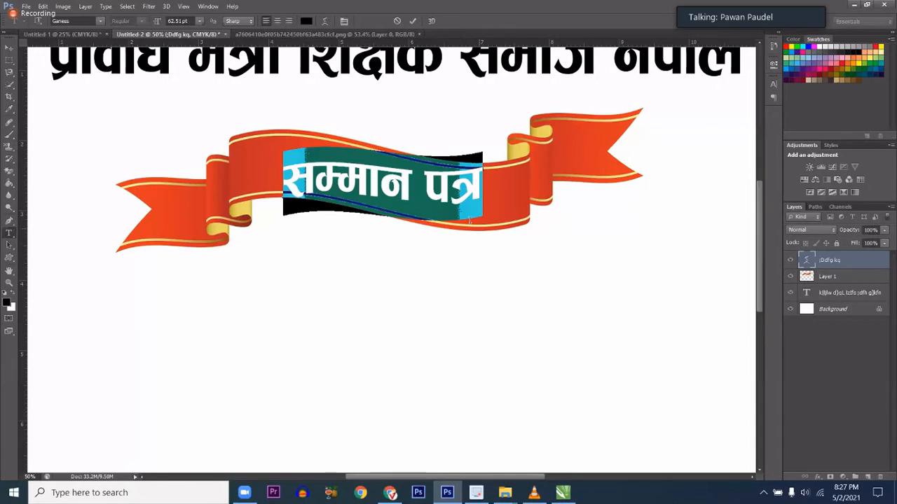
left_click(439, 200)
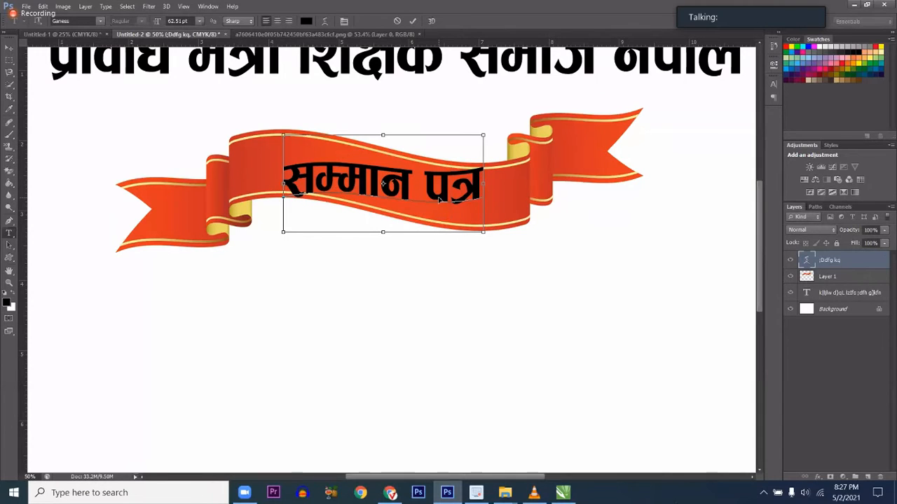
key("ctrl+h")
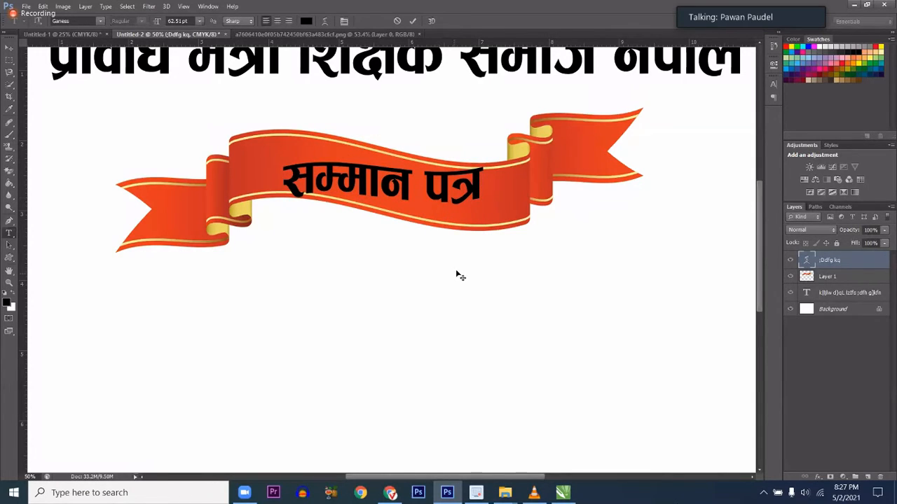
key("ctrl+t")
left_click_drag(442, 246, 436, 261)
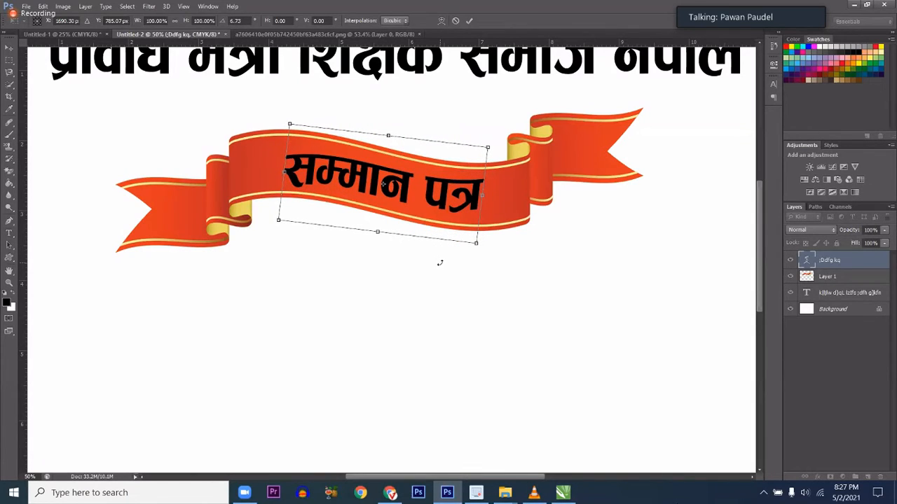
key("Escape")
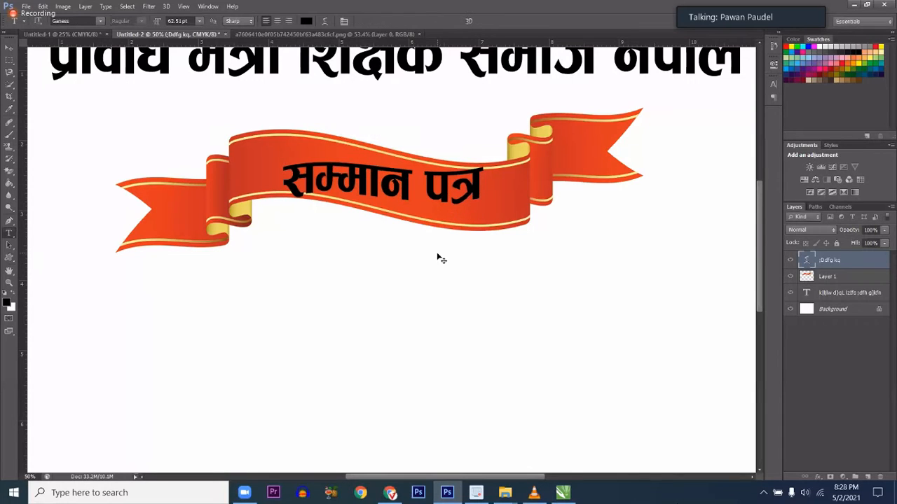
Rotate the सम्मान पत्र text slightly clockwise so it follows the slope of the ribbon's central band.
key("ctrl+t")
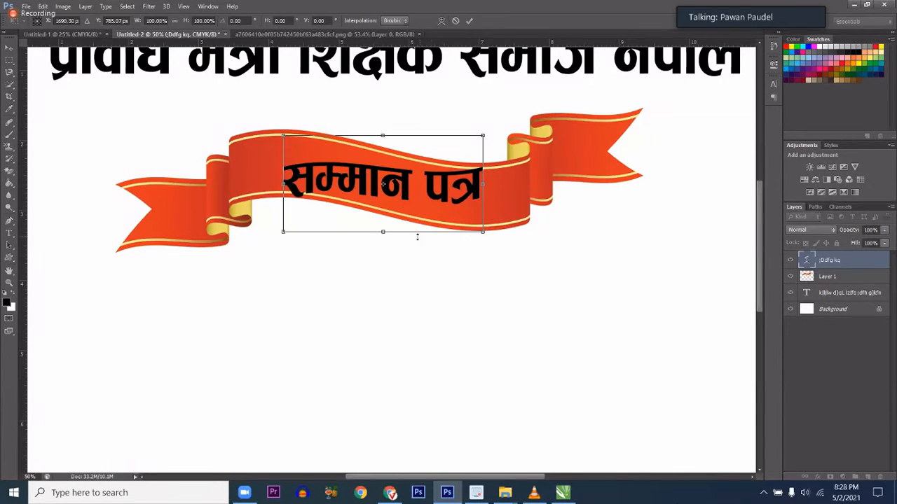
left_click_drag(407, 263, 402, 264)
key("Return")
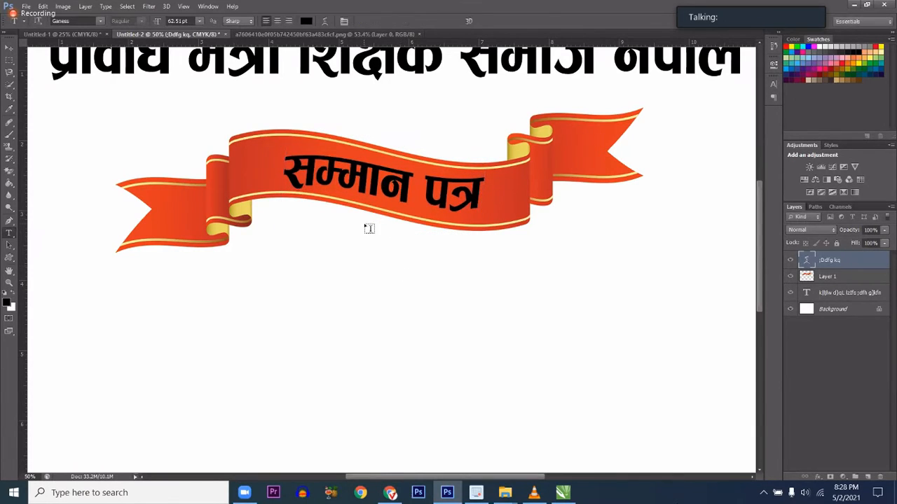
Recolor the whole सम्मान पत्र text on the ribbon from black to bright yellow.
triple_click(447, 203)
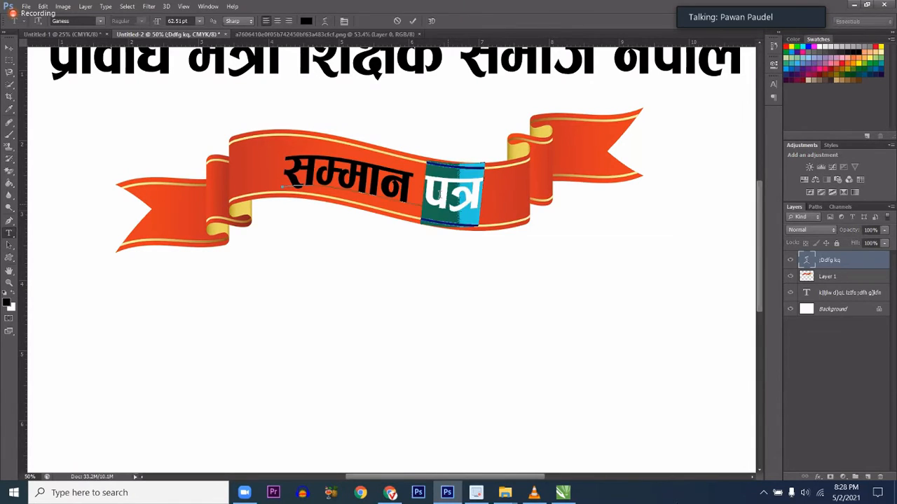
left_click(306, 21)
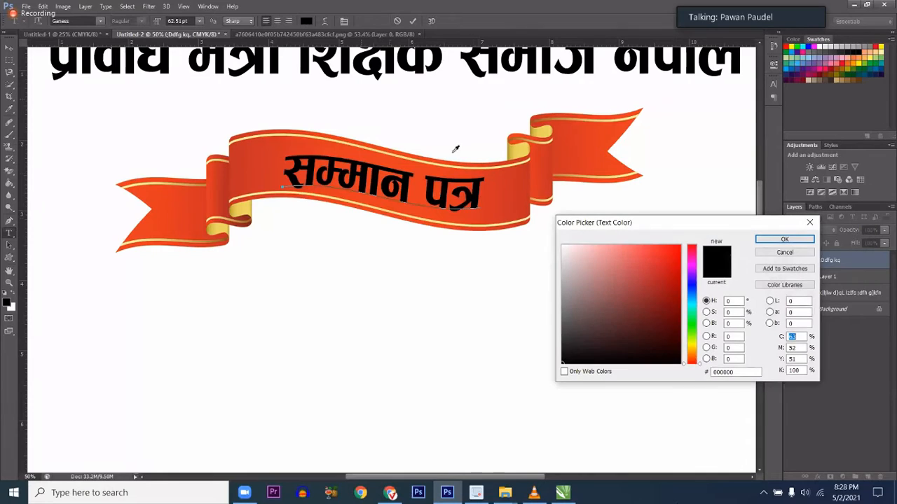
left_click_drag(589, 279, 561, 278)
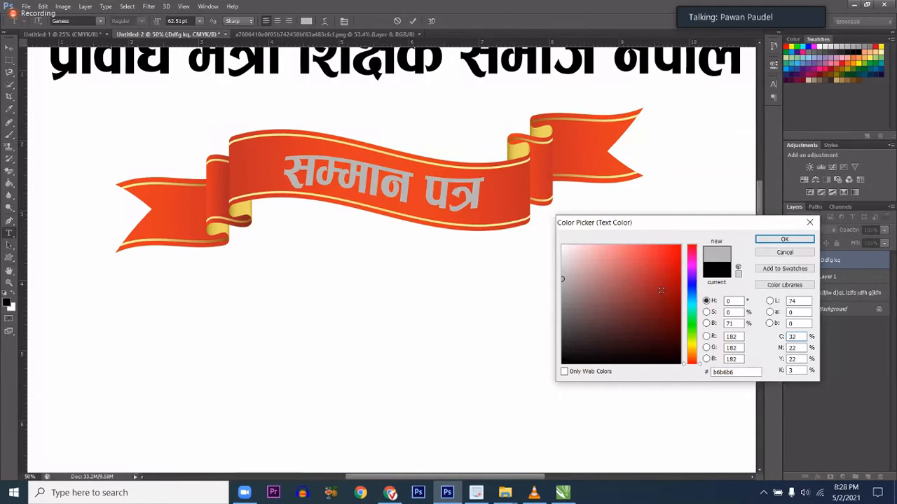
left_click(691, 327)
mouse_move(663, 289)
left_mouse_down()
mouse_move(658, 262)
mouse_move(621, 244)
mouse_move(655, 256)
mouse_move(674, 226)
mouse_move(681, 234)
left_mouse_up()
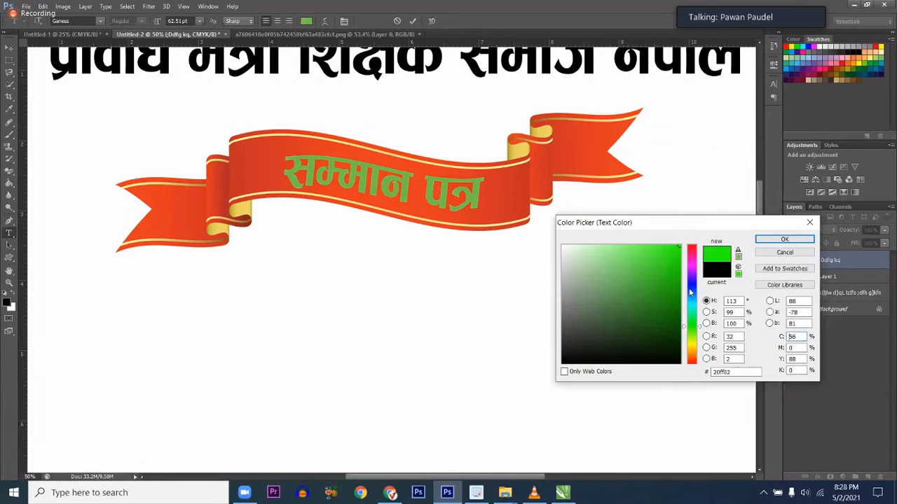
left_click(691, 347)
left_click_drag(672, 277, 686, 242)
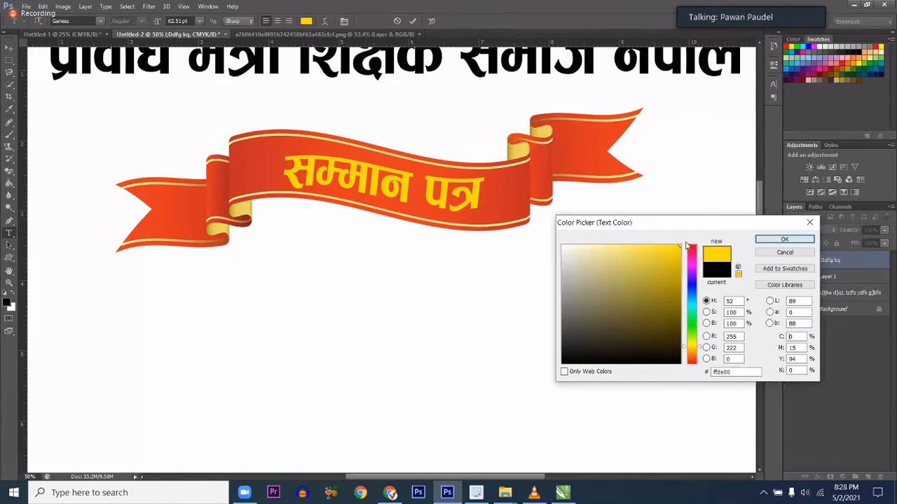
left_click_drag(699, 348, 693, 346)
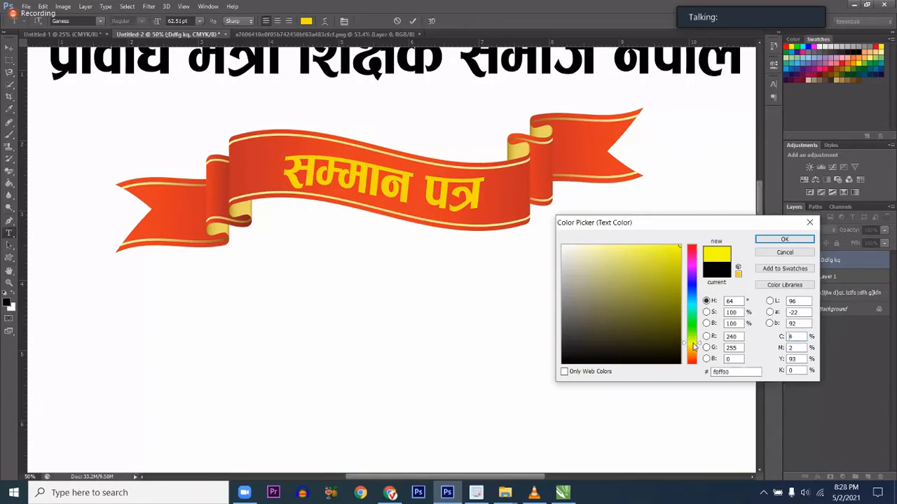
left_click(774, 239)
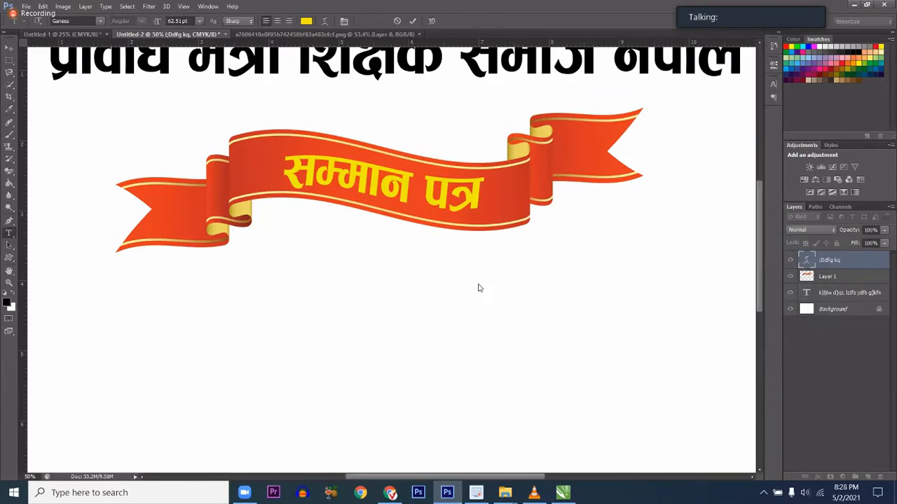
key("BackSpace")
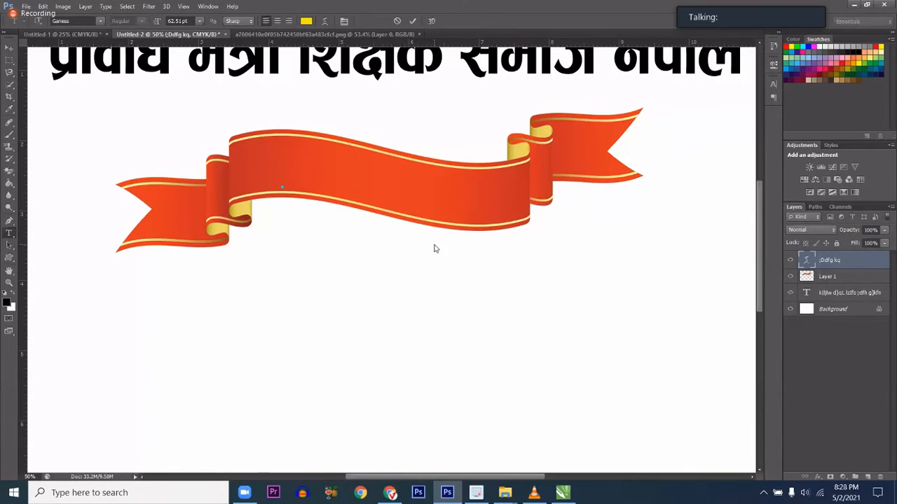
key("ctrl+z")
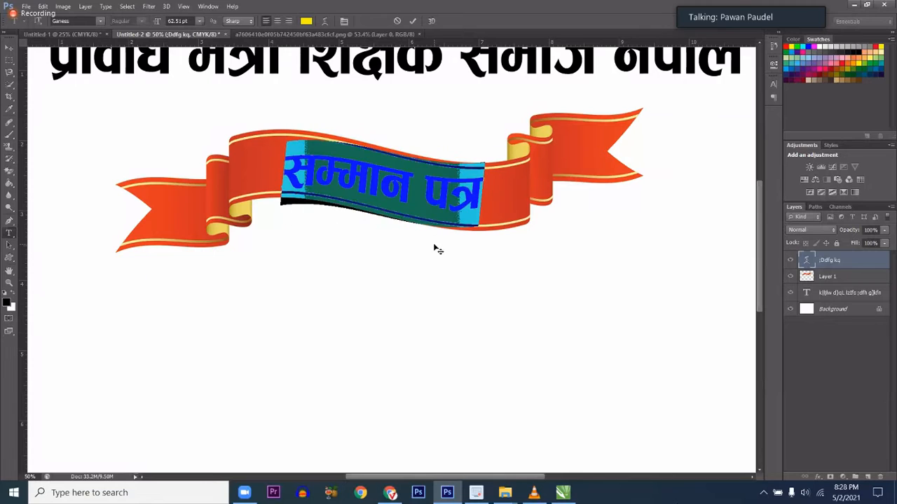
left_click(423, 198)
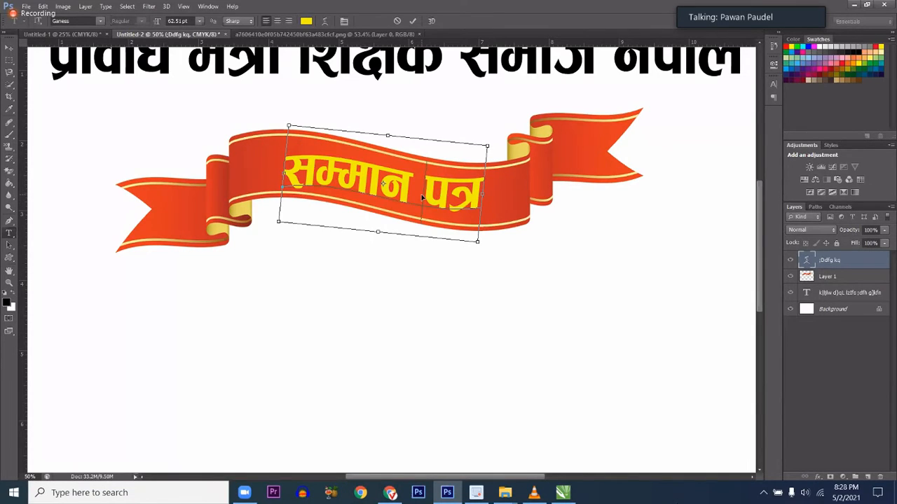
key("ctrl+Return")
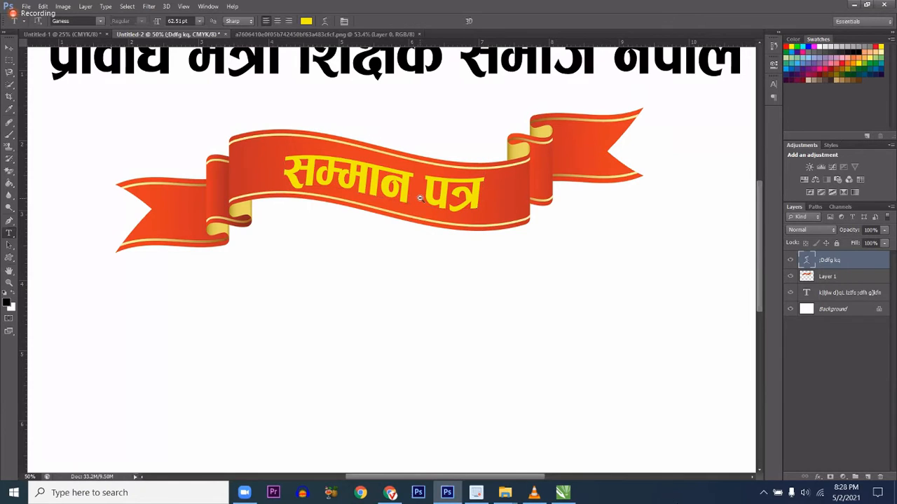
left_click(420, 198, "alt")
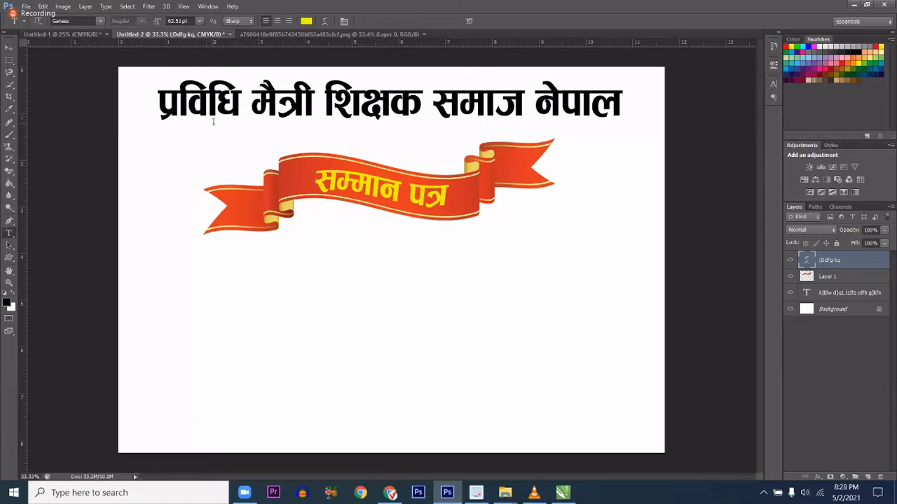
Switch to the ribbon image results in Chrome and replace the search query with "STFT".
left_click(391, 493)
left_click(346, 5)
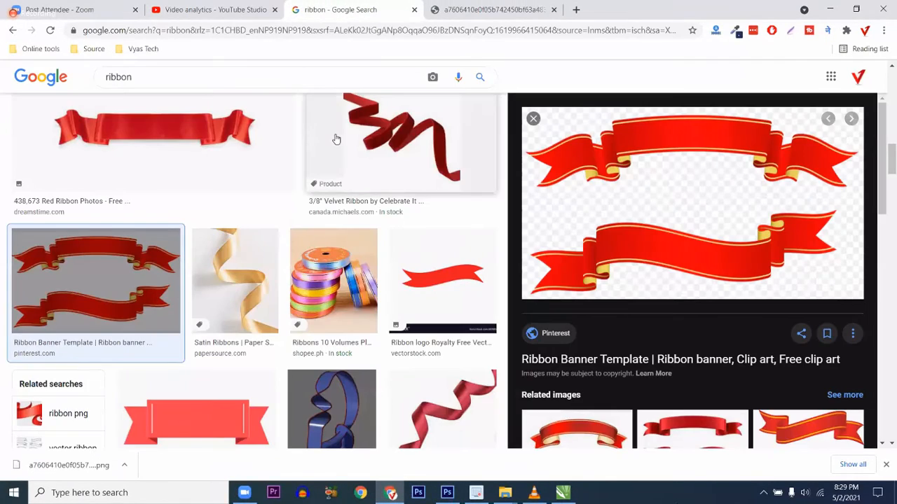
scroll(334, 136, "up", 4)
scroll(265, 93, "up", 10)
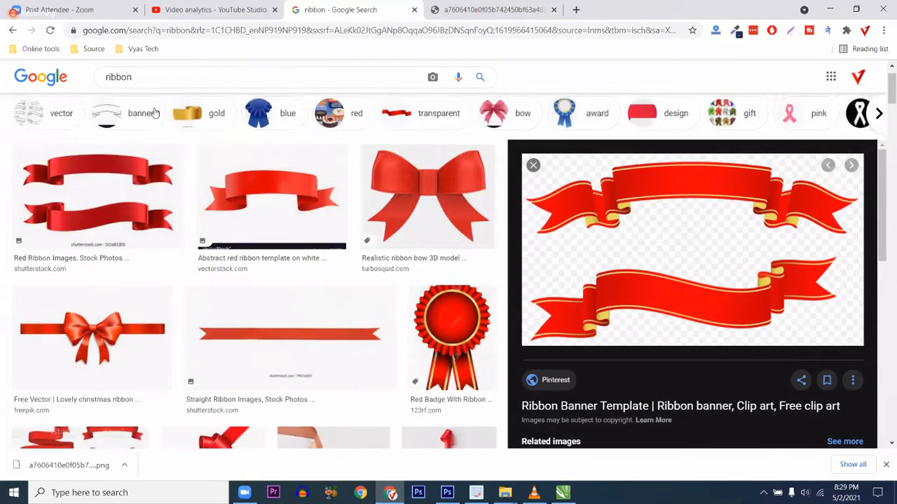
scroll(156, 113, "up", 2)
left_click_drag(147, 88, 75, 107)
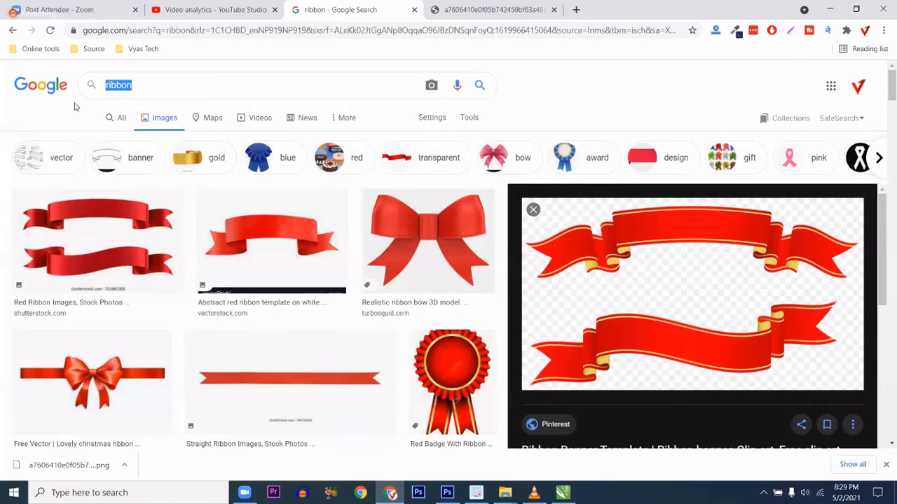
type("STFT")
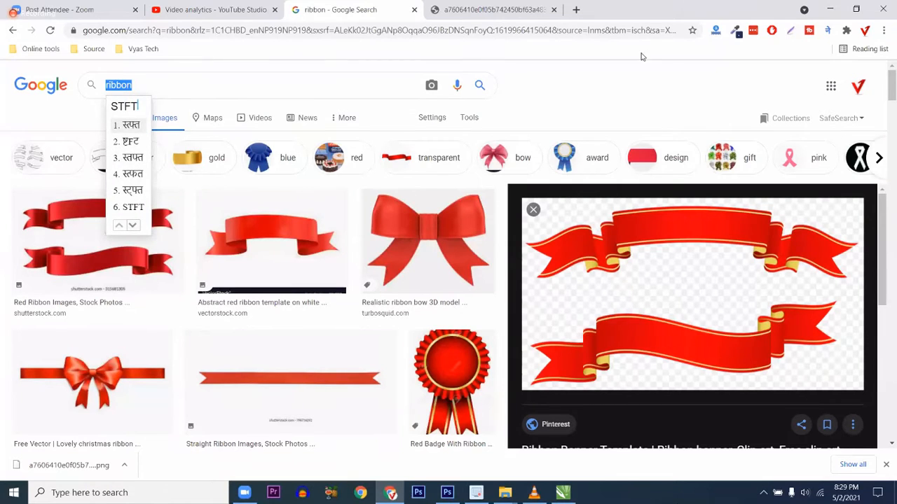
Search Google Images for "stft logo".
left_click(828, 31)
left_click(729, 71)
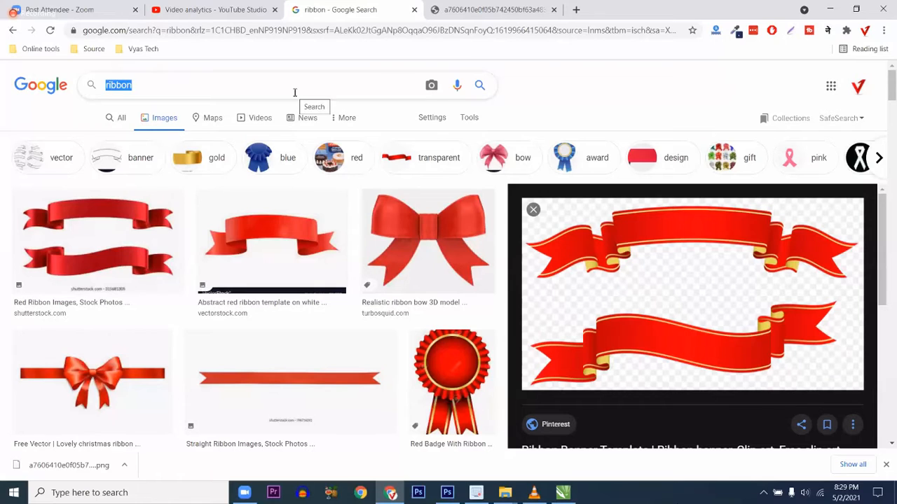
type("sTFT")
key("Return")
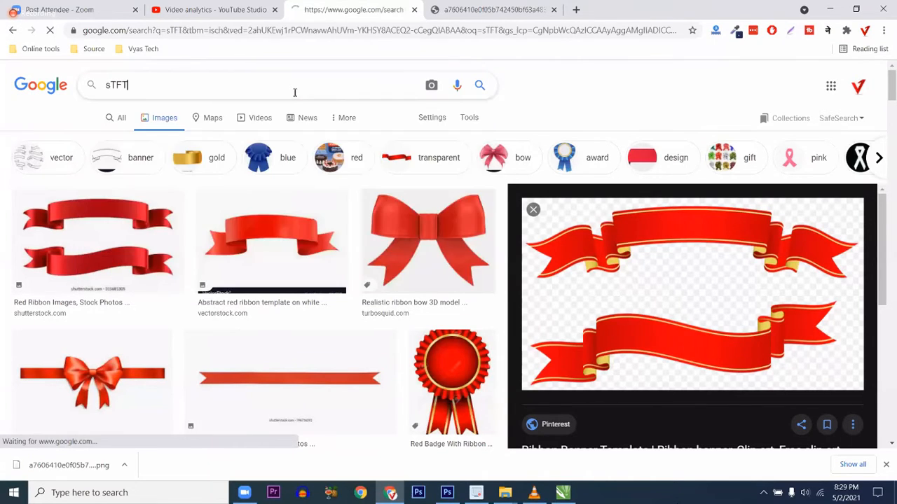
double_click(120, 87)
type("stft")
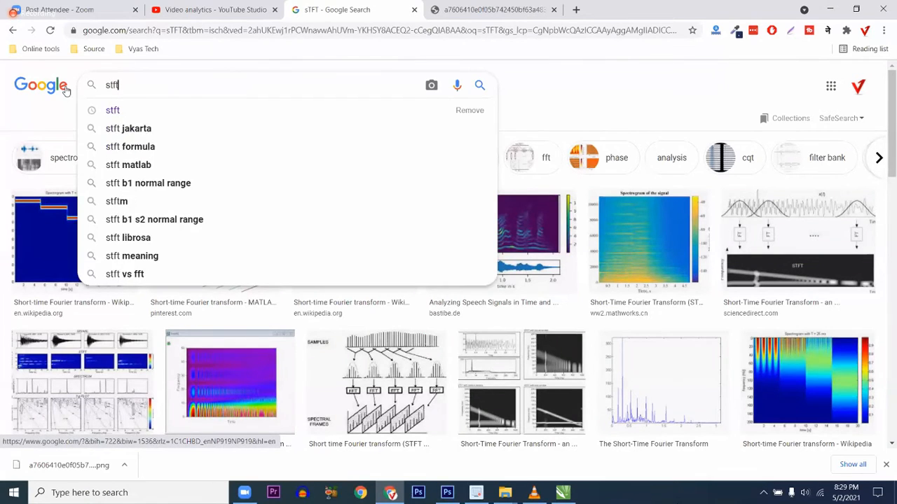
key("Return")
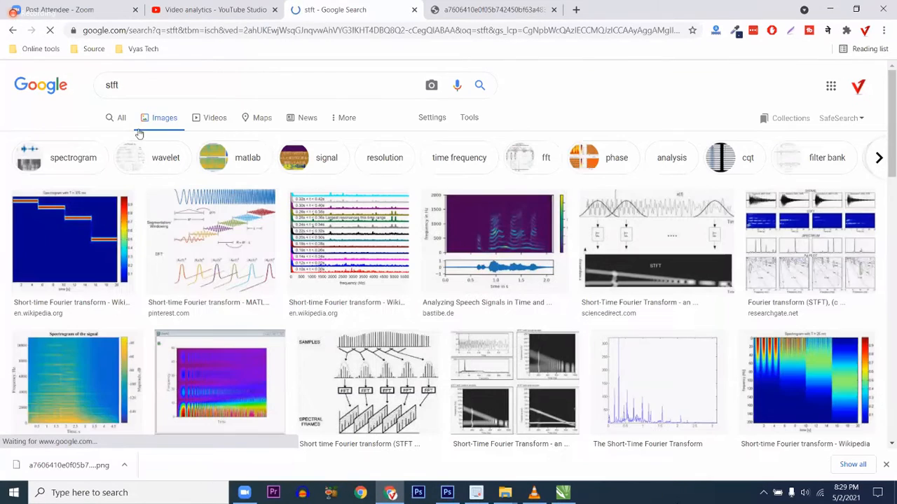
left_click(136, 84)
type("logo")
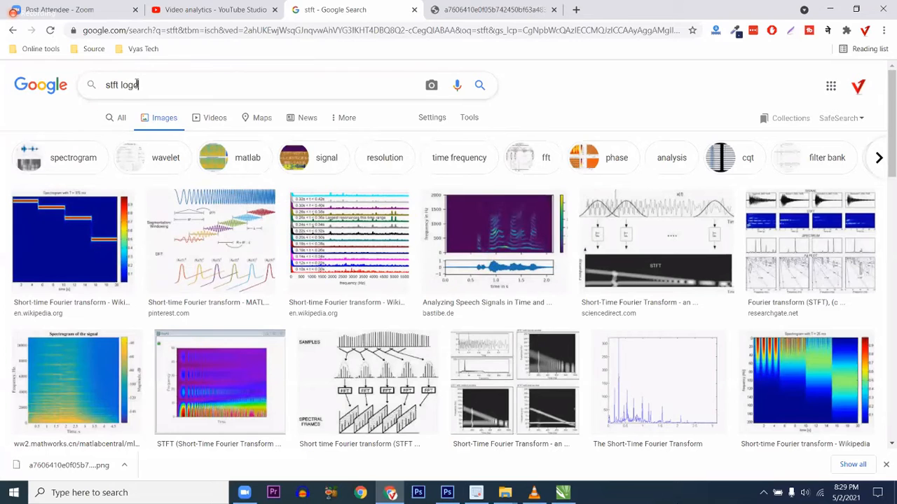
key("Return")
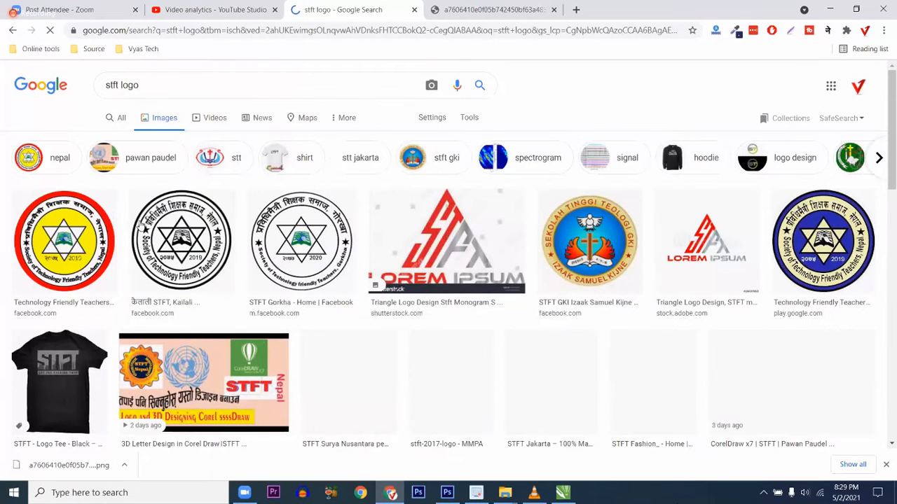
Open the Facebook source page of the black-and-white STFT Kailali logo result and display its profile picture in the photo viewer.
left_click(655, 218)
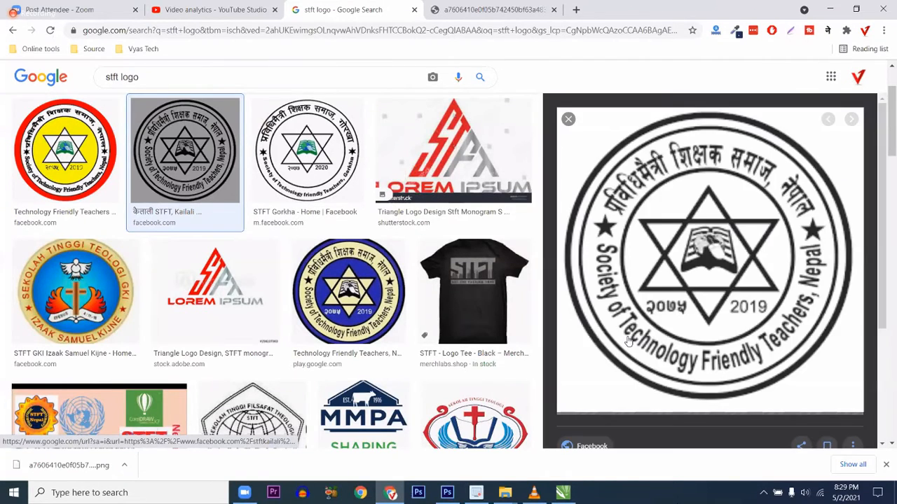
scroll(628, 342, "down", 1)
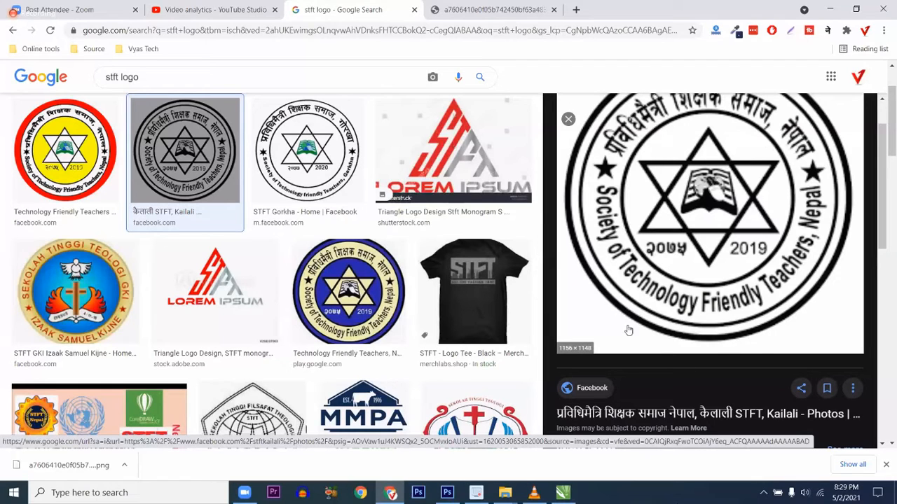
scroll(628, 331, "up", 1)
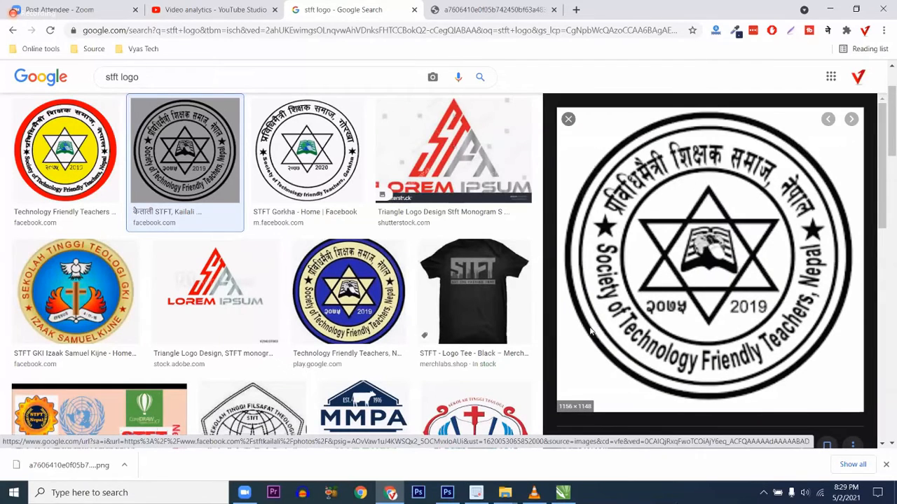
left_click(629, 300)
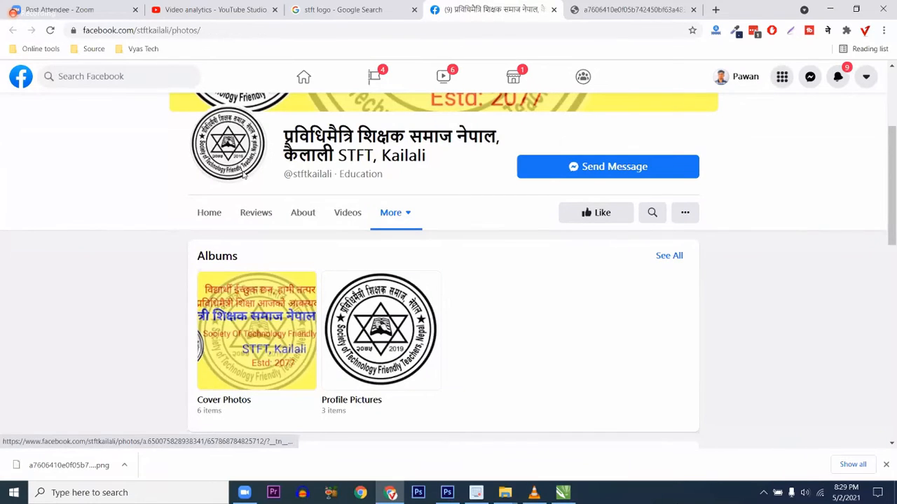
left_click(243, 175)
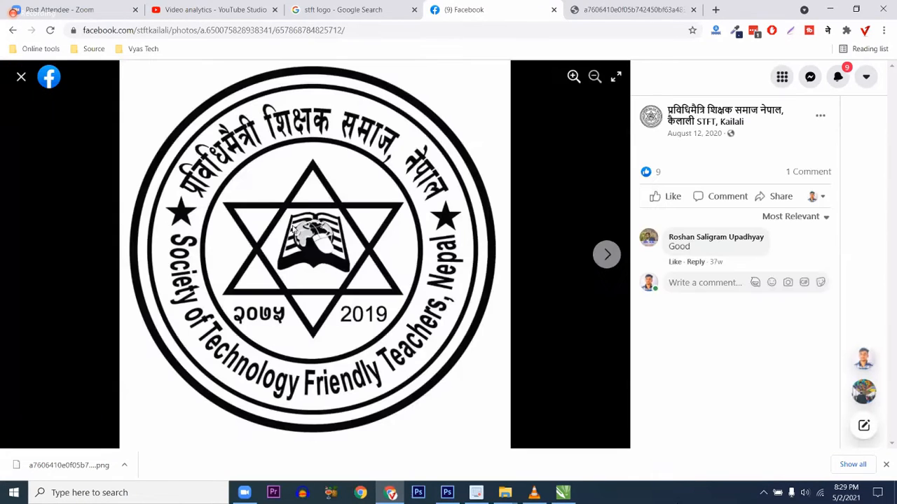
Open the full-size logo image in its own browser tab and bring that tab to the front.
right_click(291, 226)
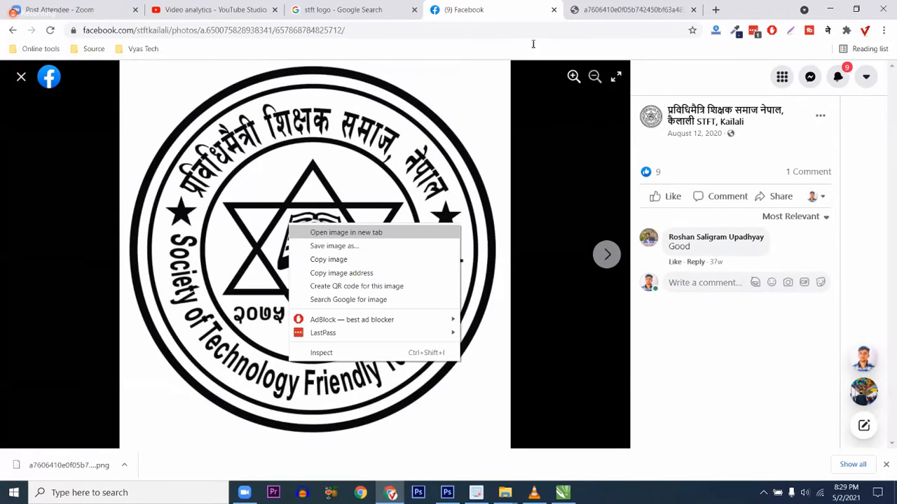
left_click(617, 5)
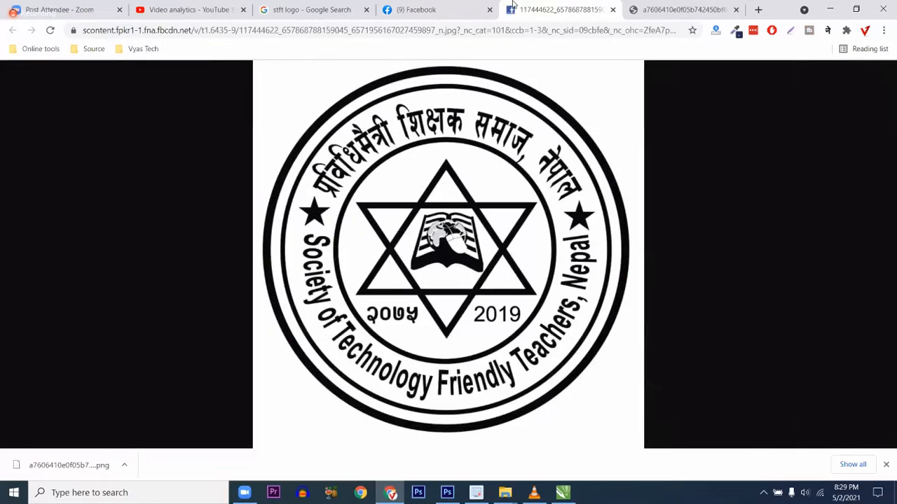
key("ctrl+Tab")
key("ctrl+shift+Tab")
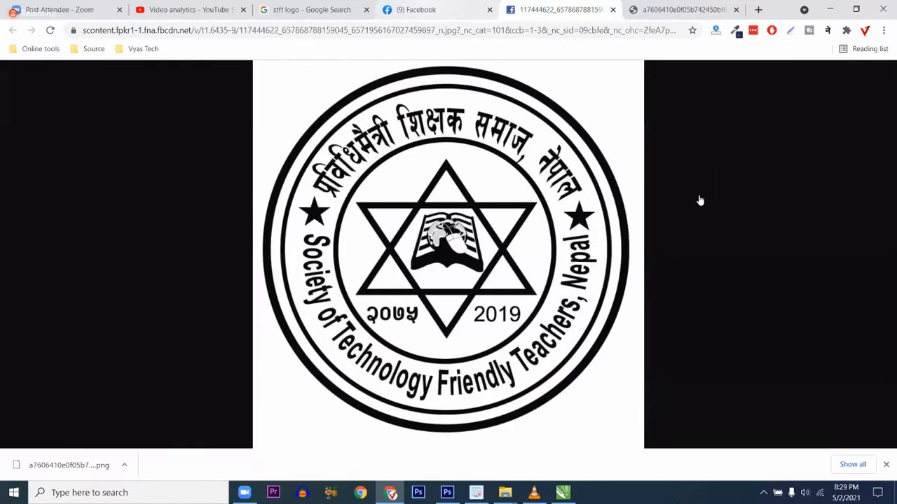
key("ctrl+shift+Tab")
key("ctrl+shift+Tab")
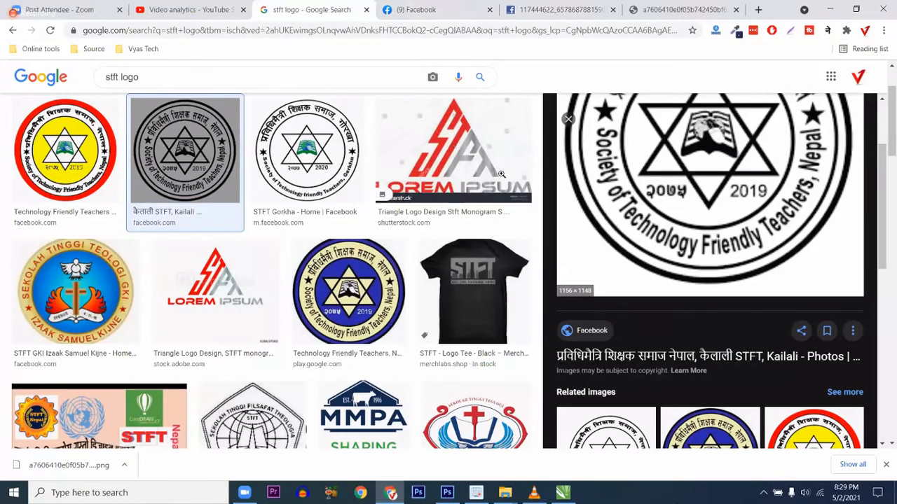
key("ctrl+Tab")
key("ctrl+Tab")
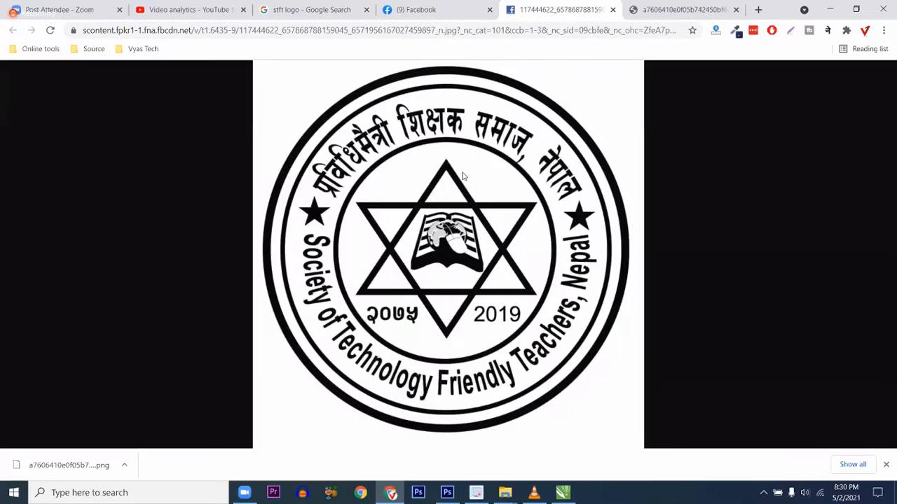
Save the logo image to the Downloads folder under its suggested file name and close the image's tab.
right_click(463, 174)
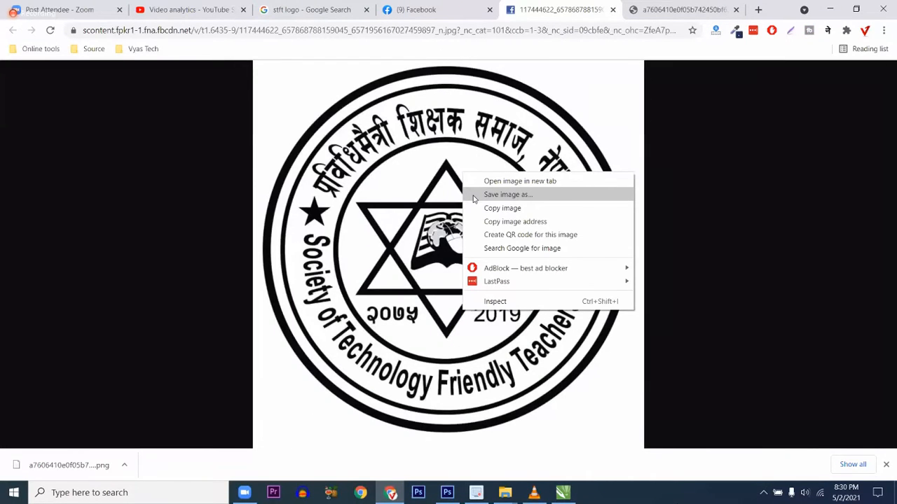
left_click(474, 194)
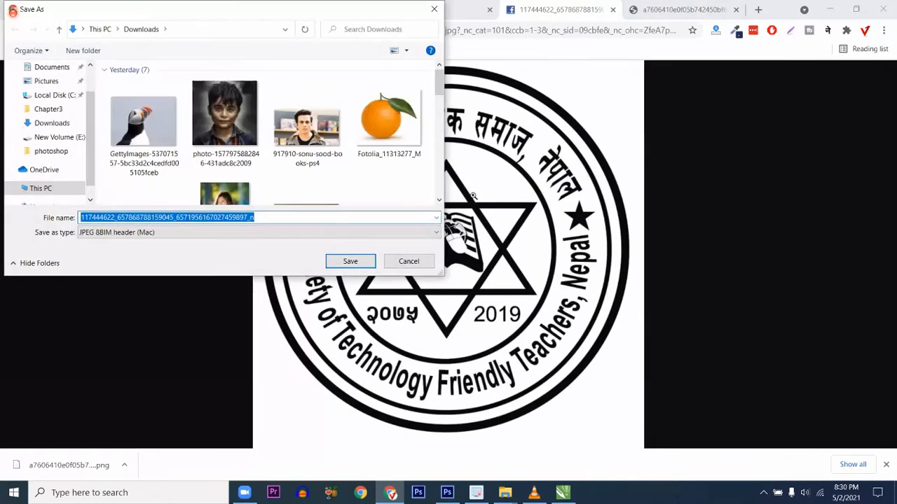
key("Return")
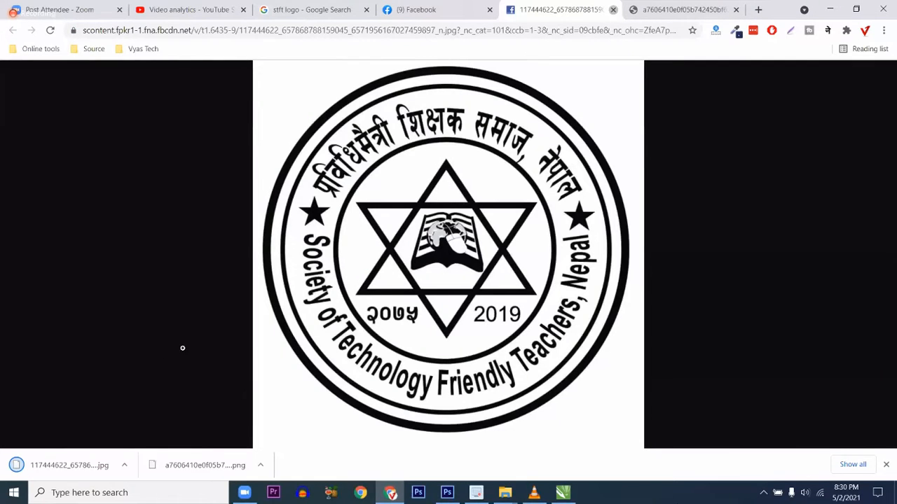
key("ctrl+w")
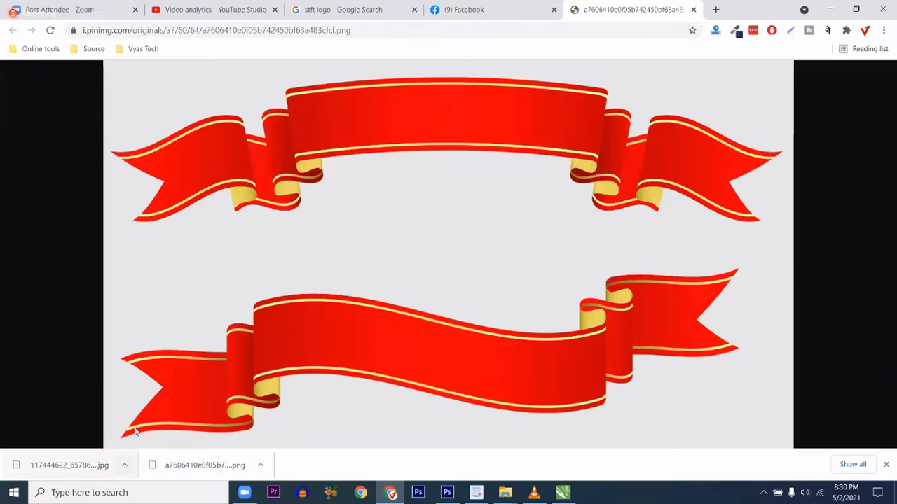
Show the saved logo in its folder, switch to Photoshop and open the logo JPG as a new document.
left_click(124, 464)
left_click(150, 426)
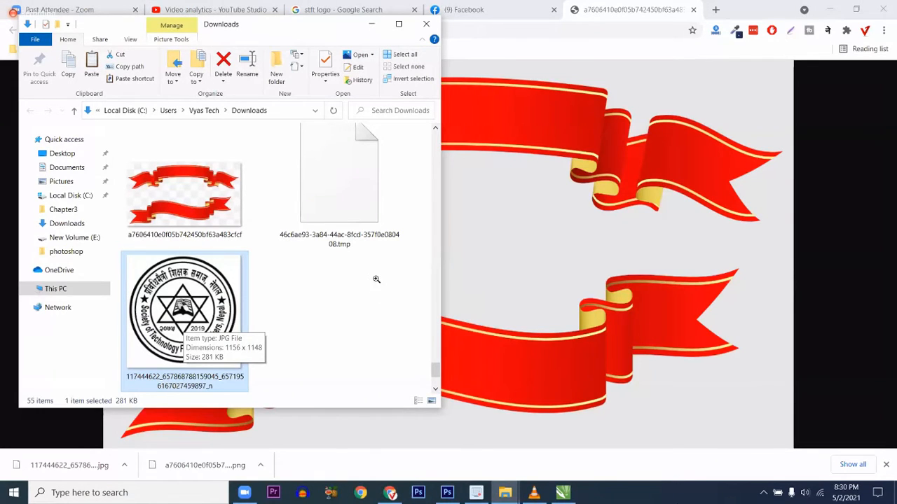
key("alt+Tab")
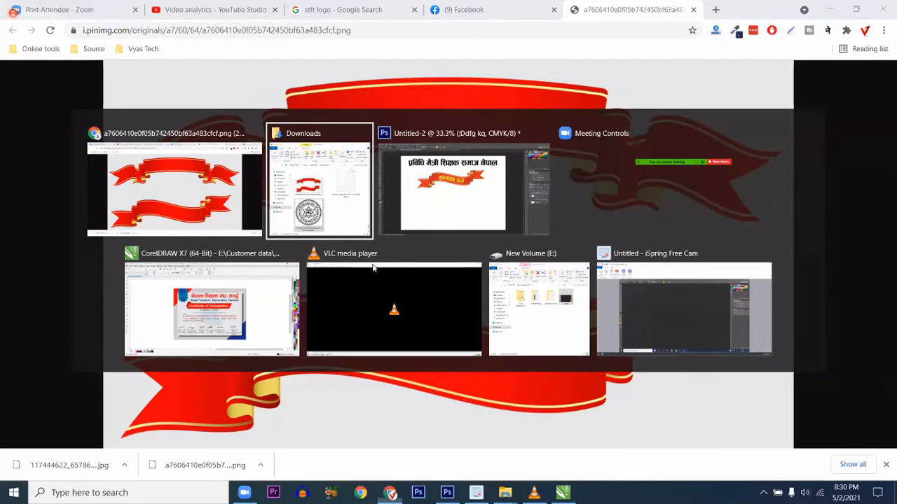
left_click(445, 494)
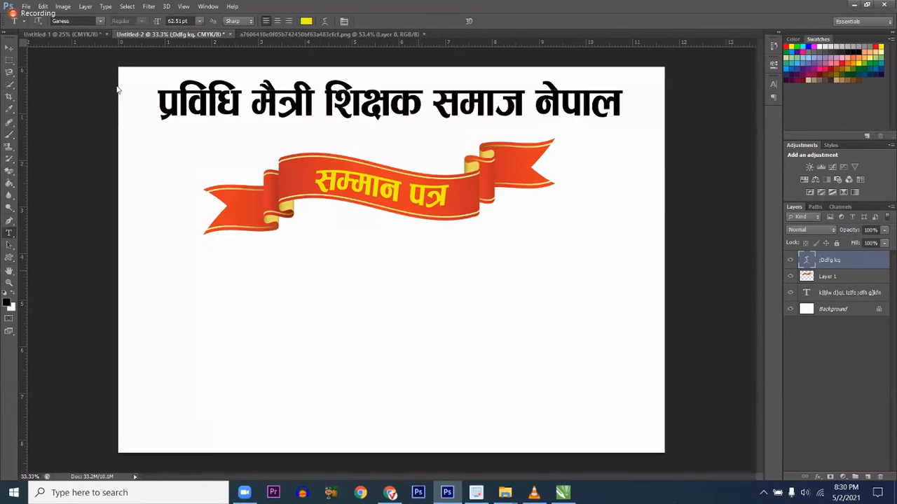
key("ctrl+o")
key("Return")
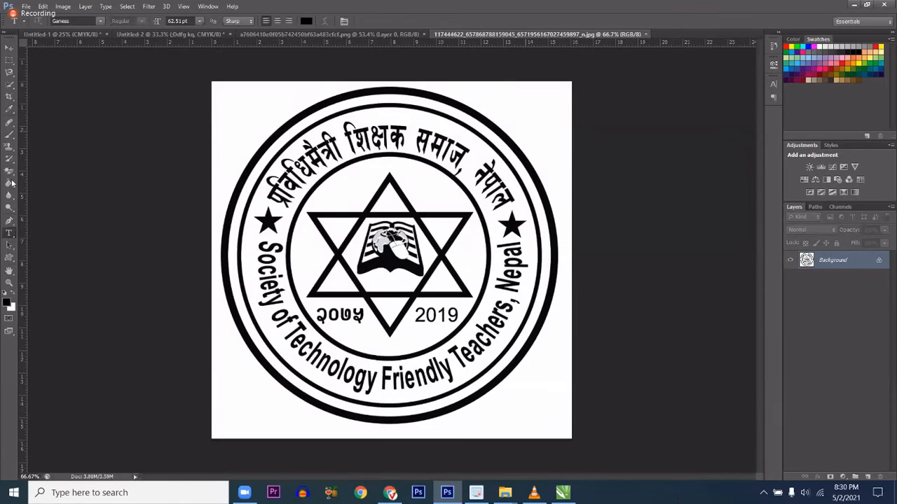
Select the white background outside the logo's outer circle with the Magic Wand tool.
left_click_drag(14, 92, 32, 94)
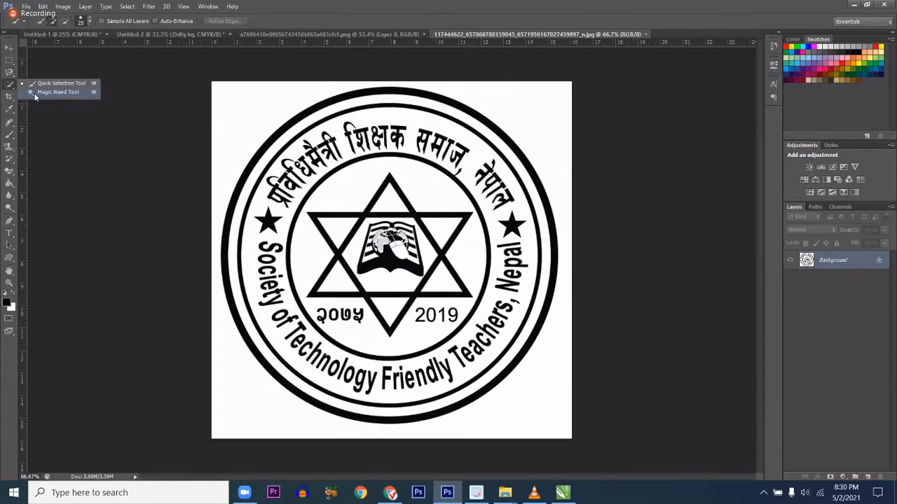
left_click_drag(42, 103, 42, 98)
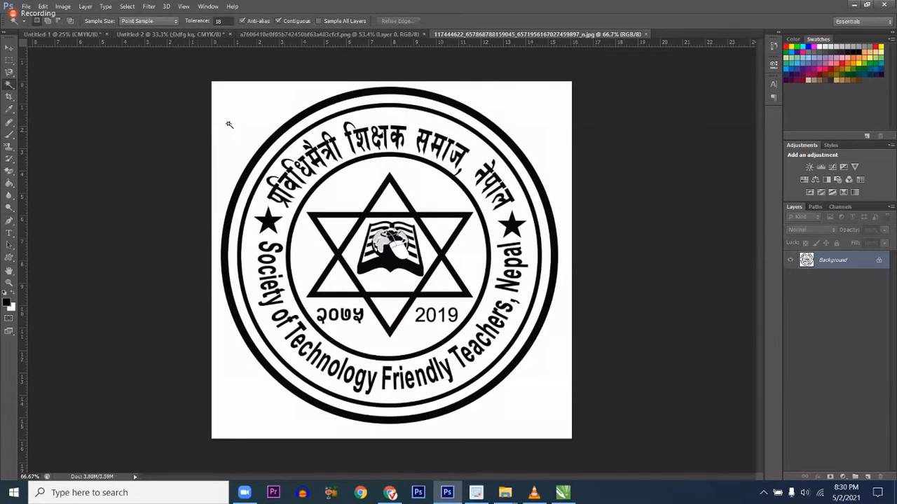
left_click(227, 128)
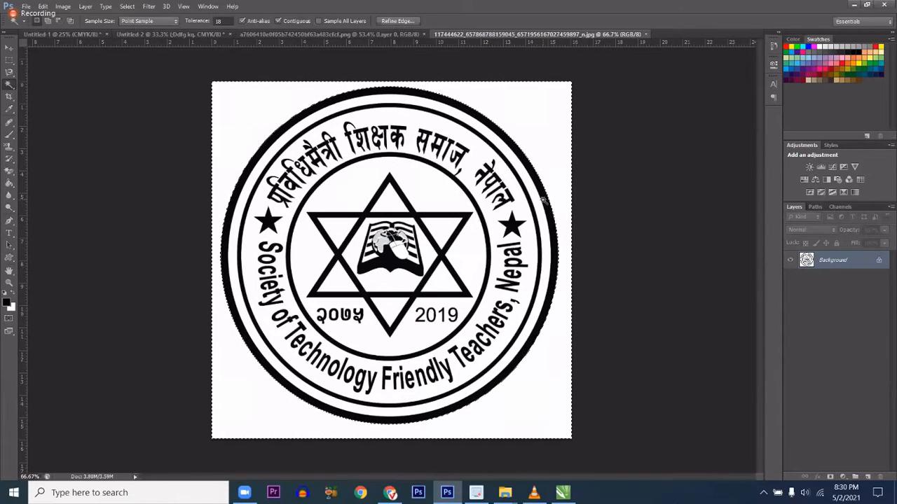
Convert the locked Background into a regular layer, delete the selected white area around the logo and deselect.
double_click(866, 263)
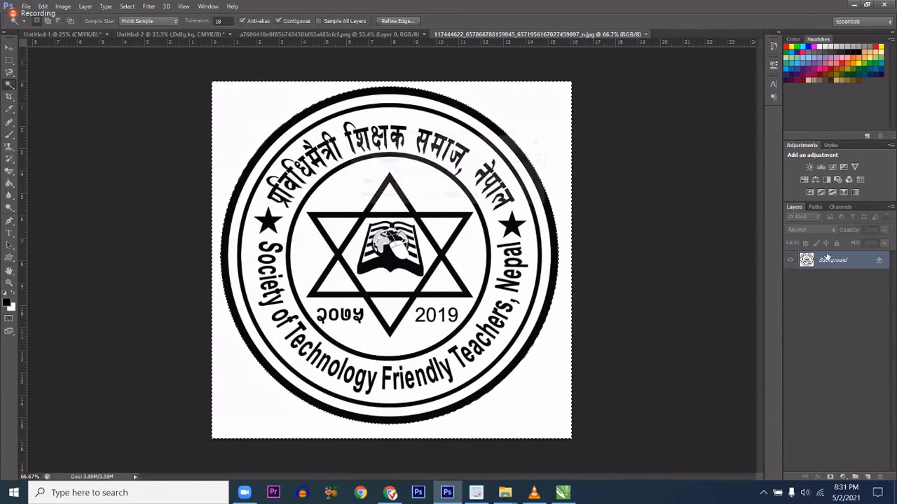
left_click(526, 160)
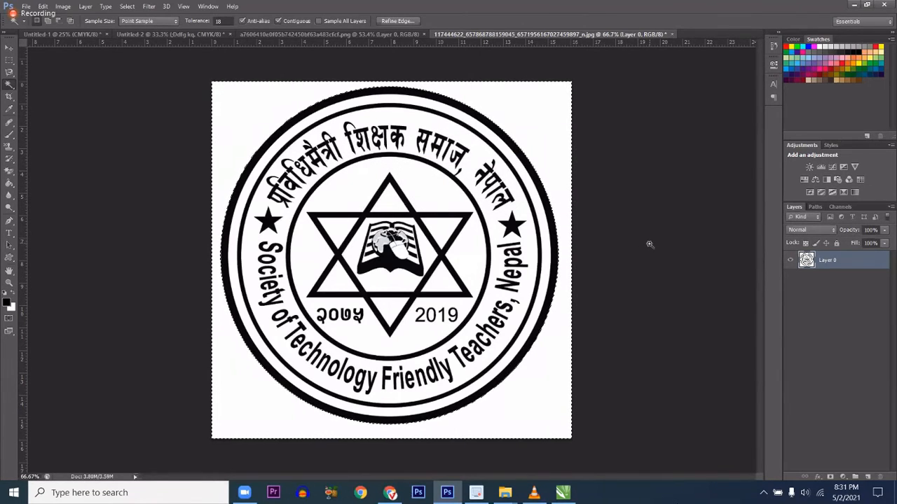
key("Delete")
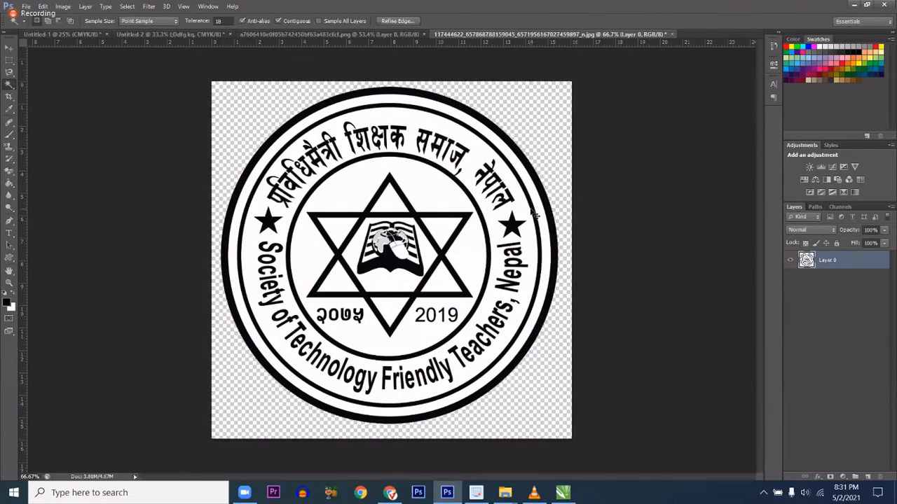
key("ctrl+d")
Copy the cut-out logo into the Untitled-2 certificate and shrink it to fit beside the ribbon's left end, below the heading.
left_click_drag(362, 206, 206, 188)
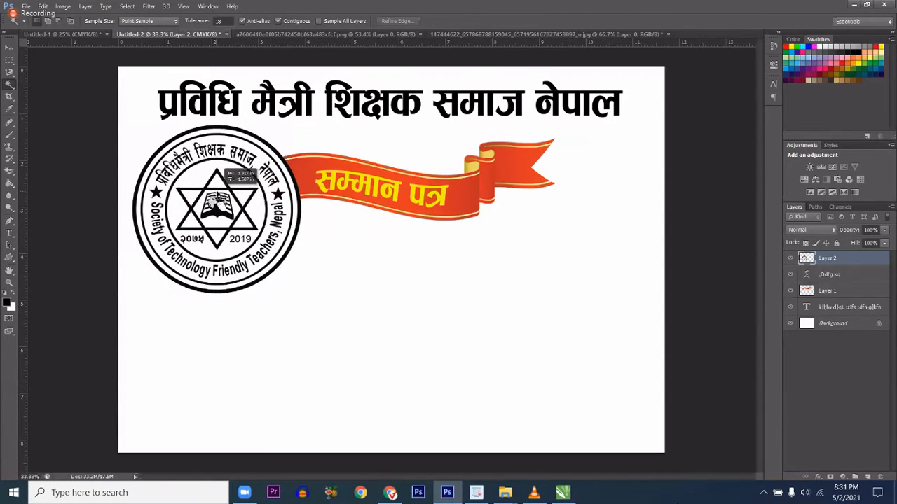
key("ctrl+t")
left_click_drag(294, 301, 187, 175)
key("w")
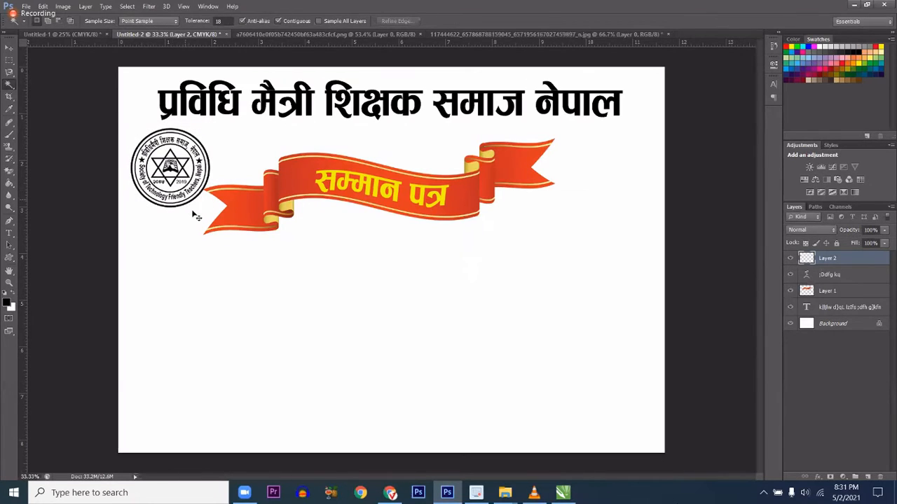
Scale the certificate's logo down slightly more so it clears the ribbon's left tail.
key("ctrl+t")
left_click_drag(207, 206, 203, 203)
key("Return")
key("w")
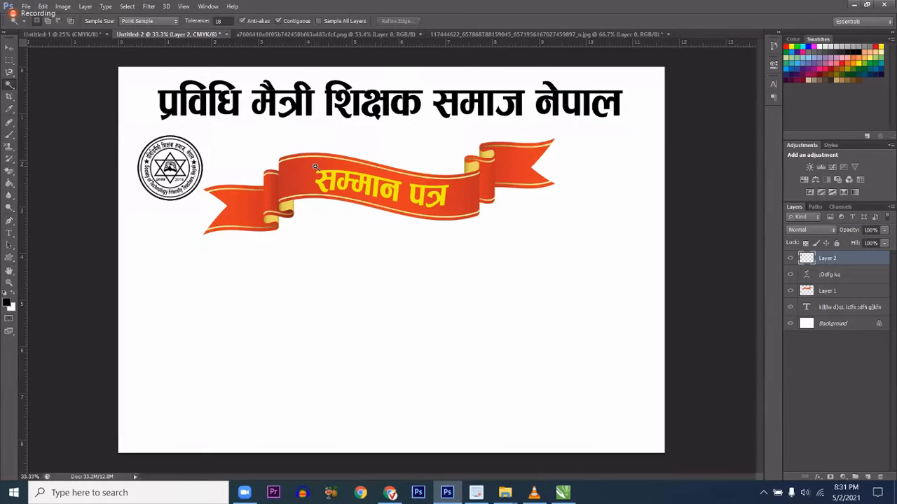
Try multi-layer selections: the ribbon title with the ribbon, the logo through the ribbon, and only the logo and ribbon.
key("a")
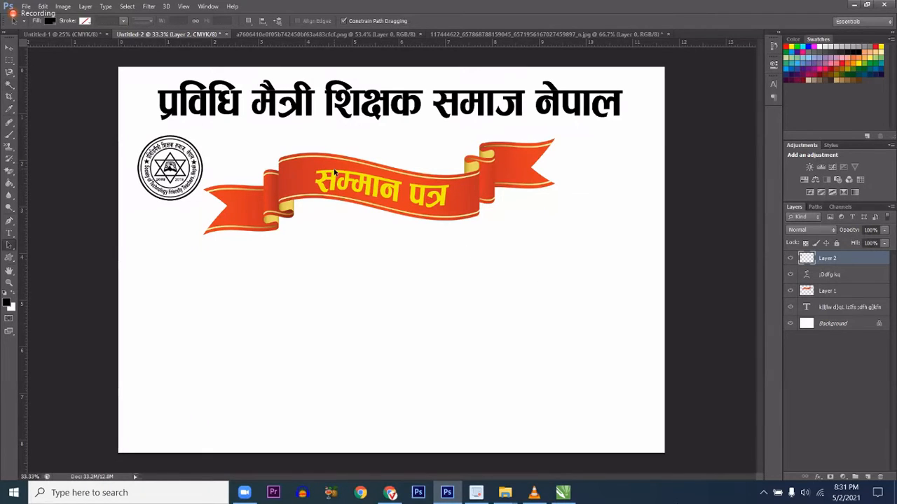
left_click(837, 280)
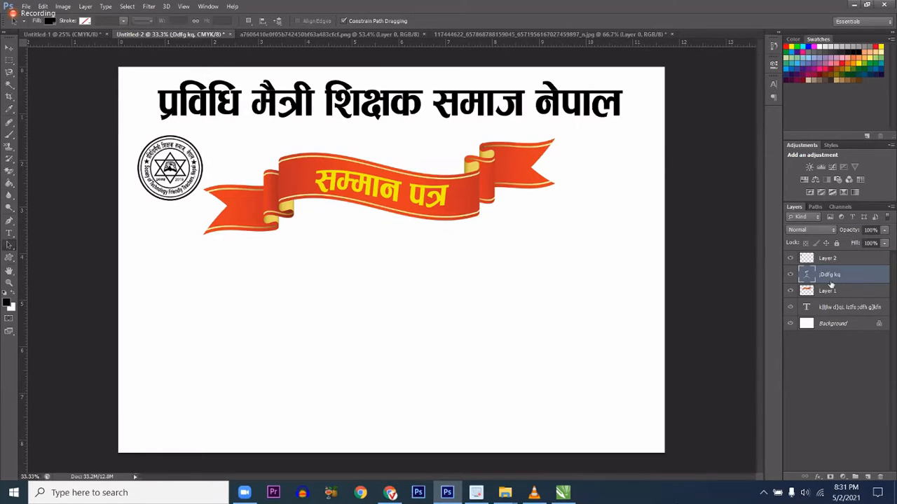
left_click(827, 295, "shift")
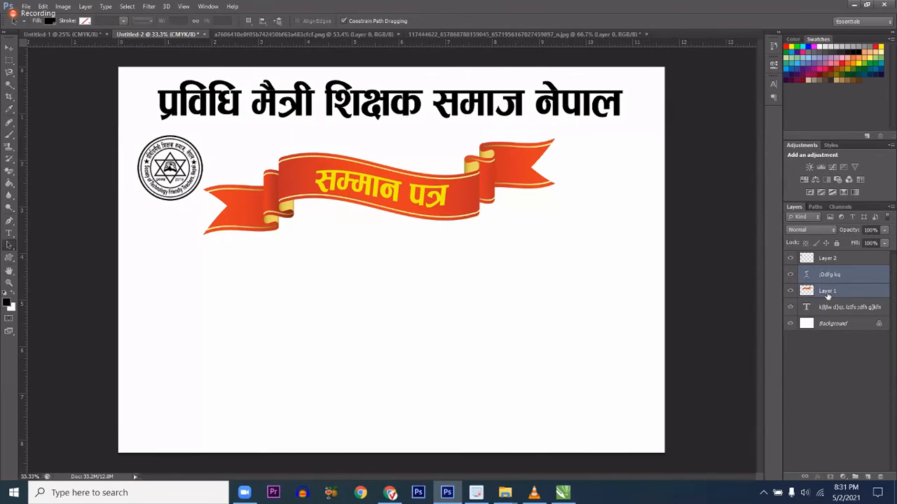
left_click(831, 281)
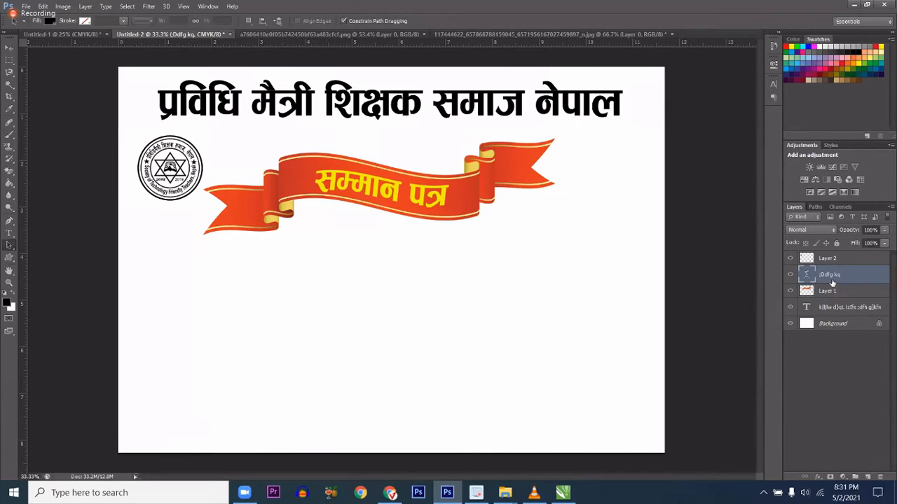
left_click(829, 293, "shift")
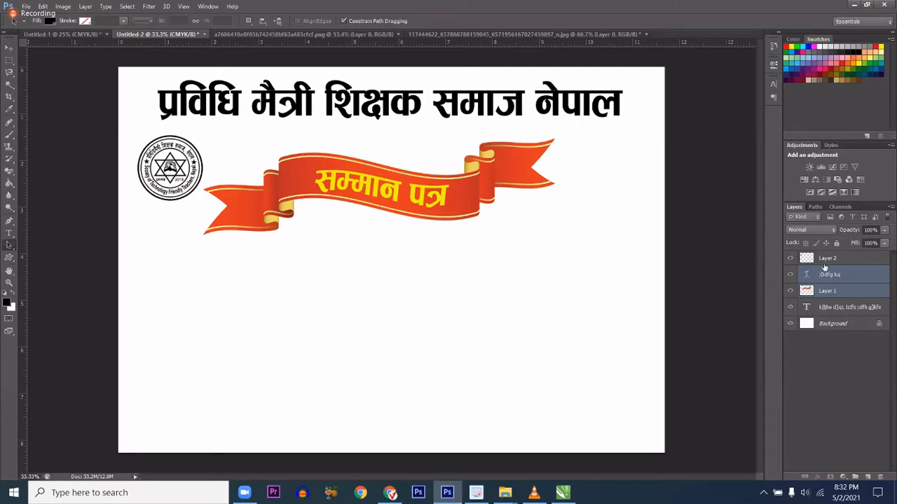
left_click(825, 264)
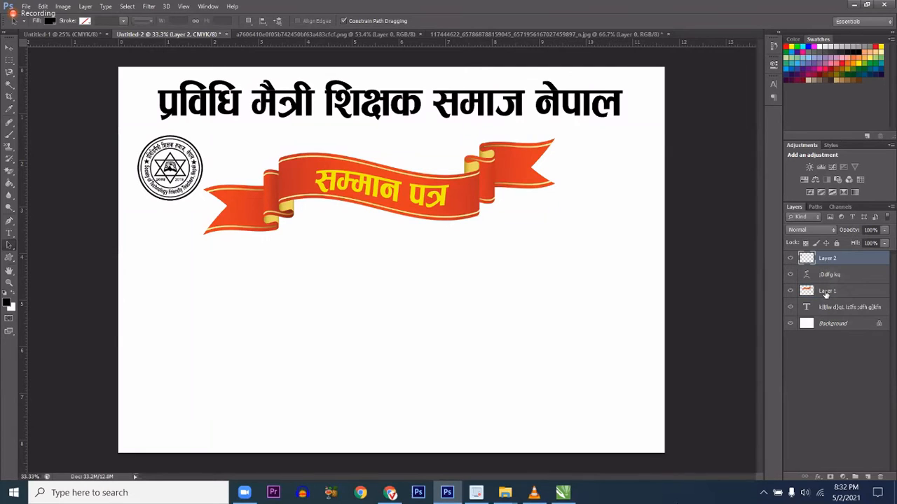
left_click(827, 294, "shift")
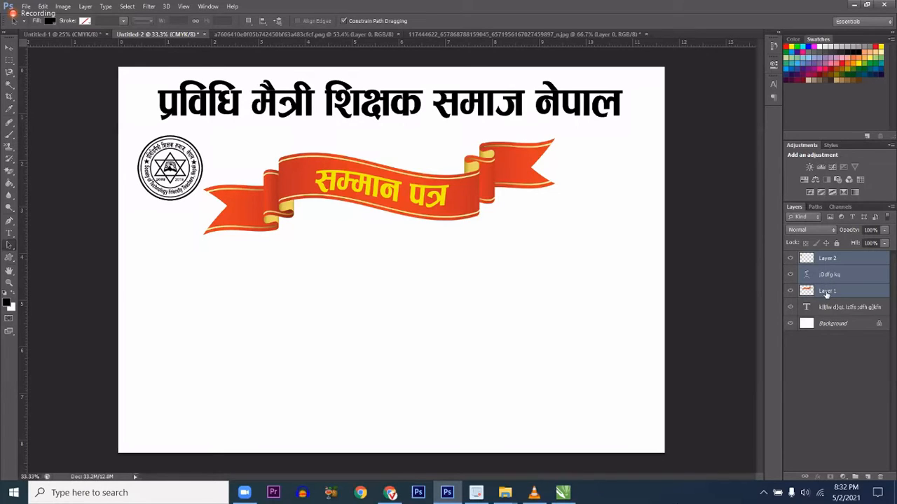
left_click(828, 259)
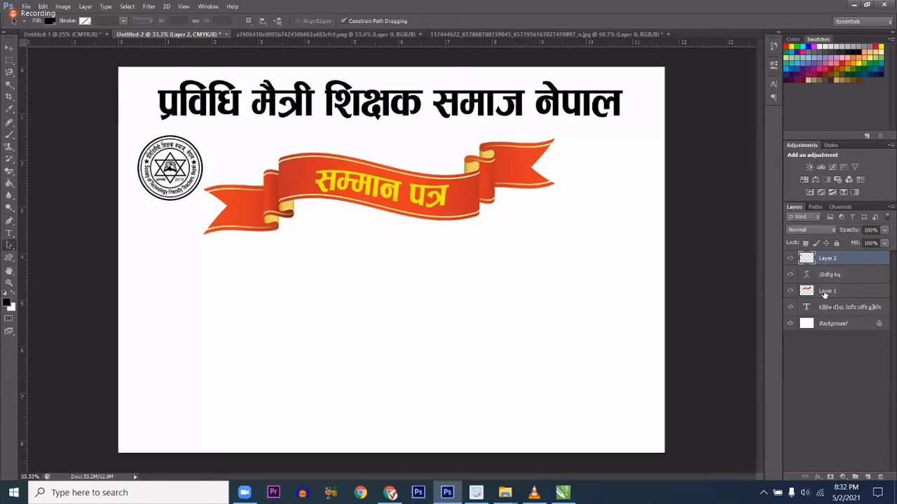
left_click(824, 293, "ctrl")
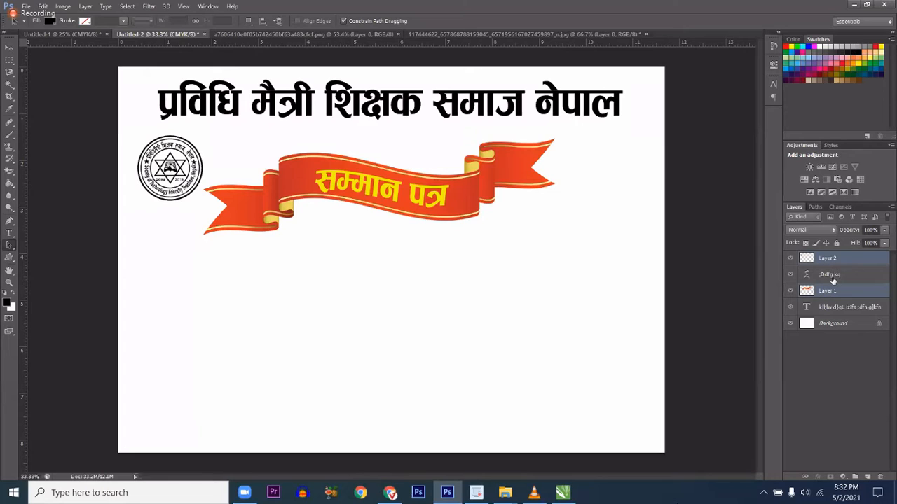
Scale the ribbon and its title together to about 83% and place them slightly lower, clear of the logo.
left_click(833, 276)
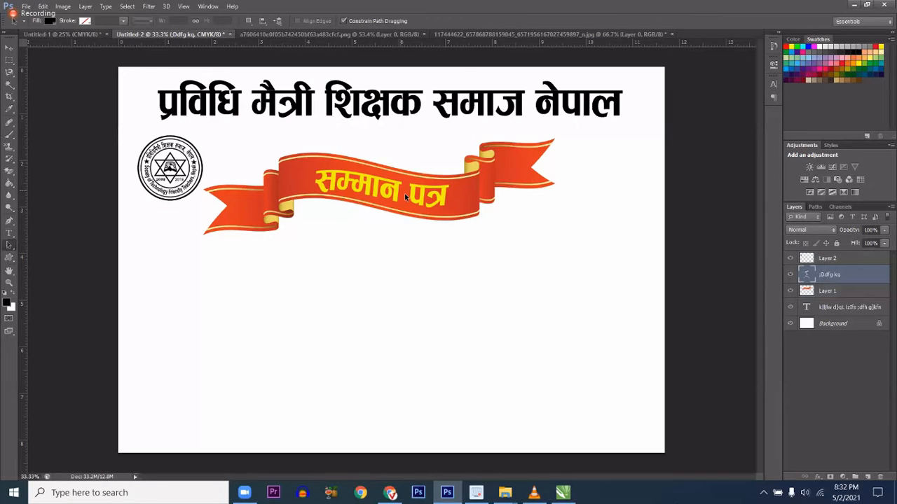
left_click(827, 291, "shift")
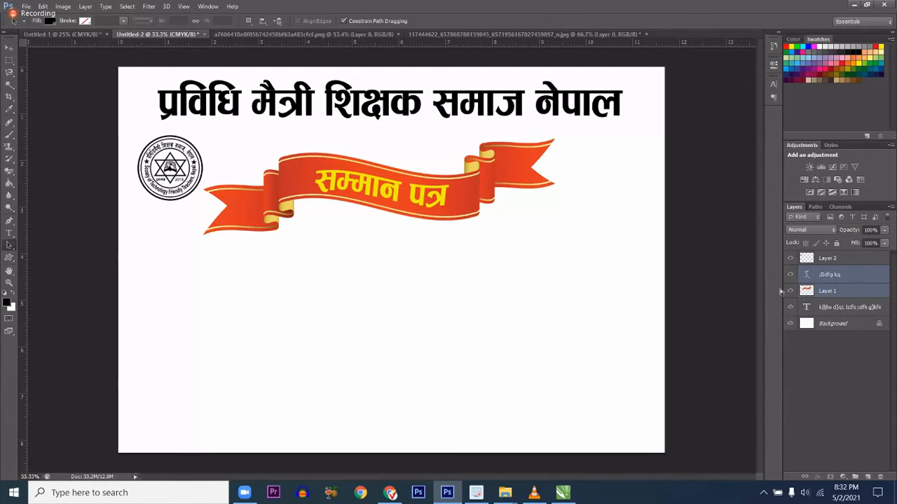
key("ctrl+t")
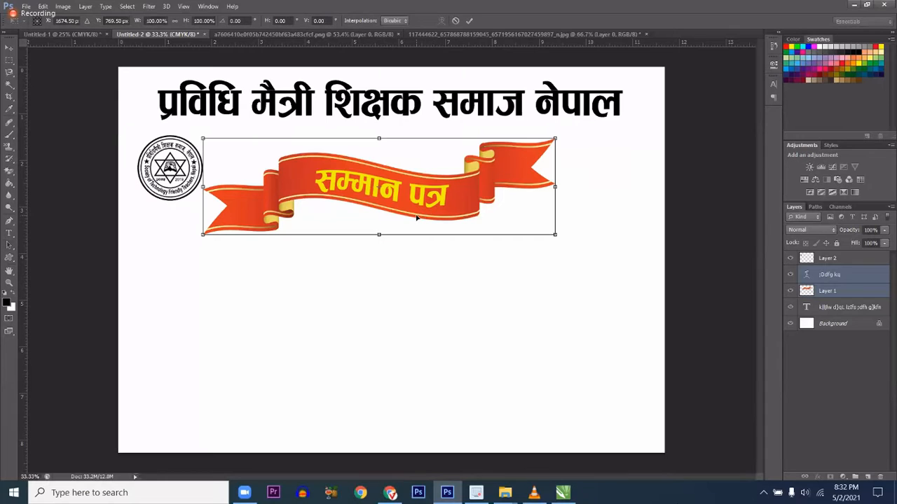
left_click_drag(203, 236, 240, 238)
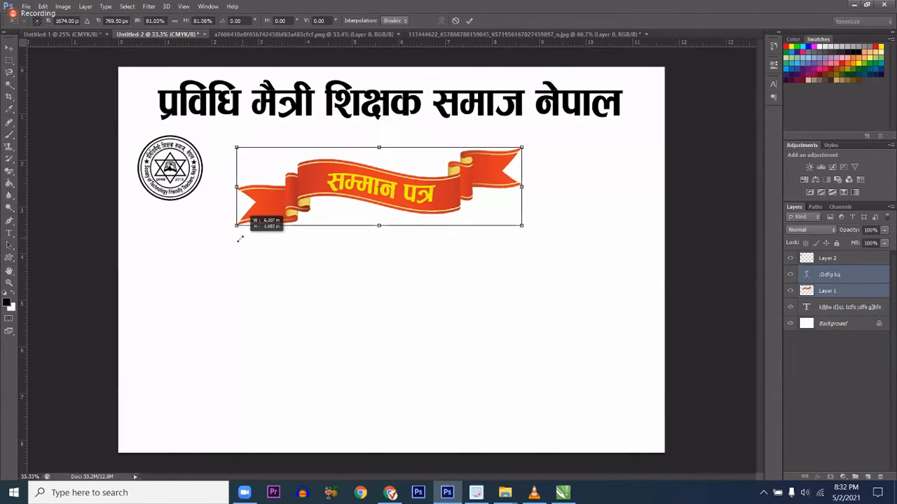
left_click_drag(311, 203, 317, 212)
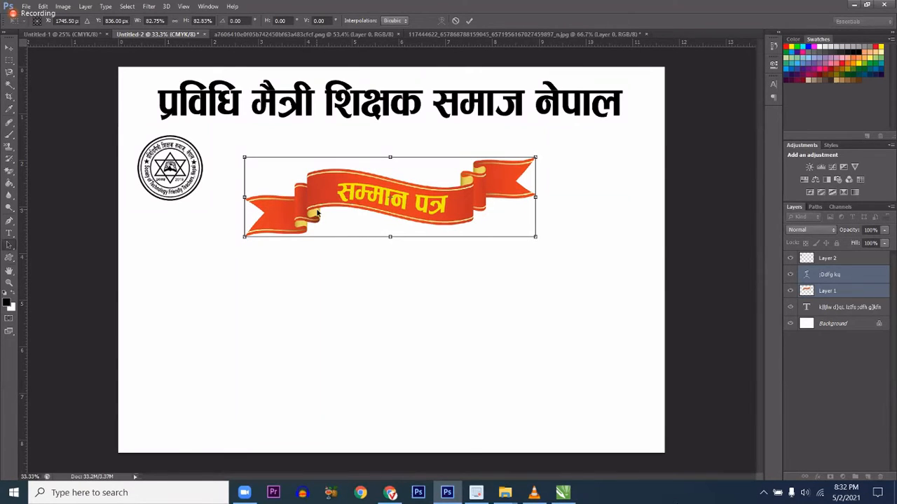
key("Return")
left_click(332, 147)
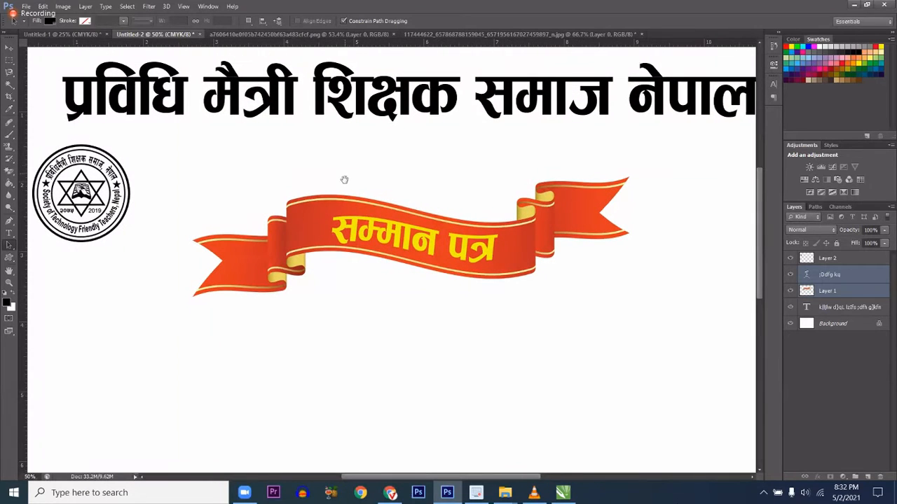
left_click(346, 181, "alt")
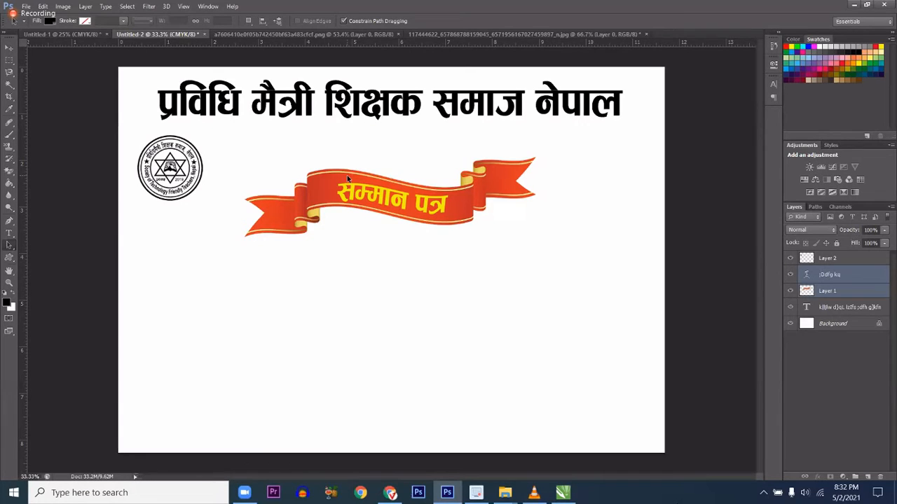
key("t")
key("q")
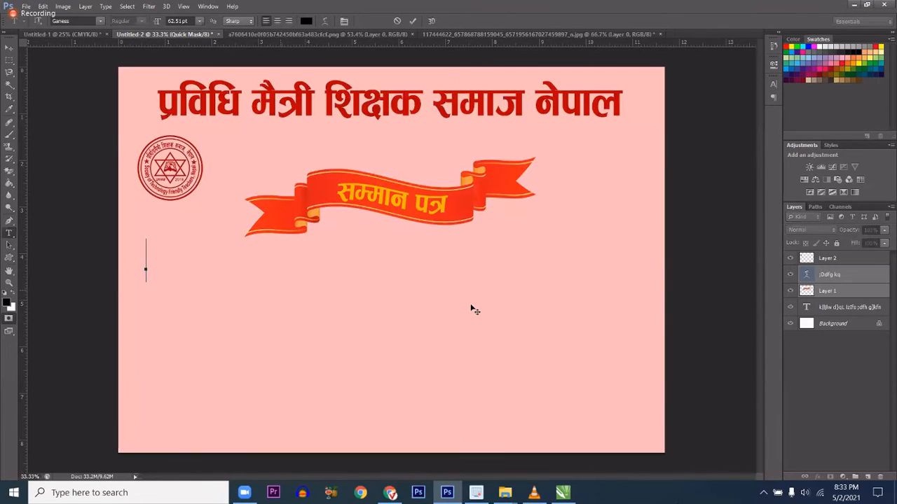
type("sdfsadf")
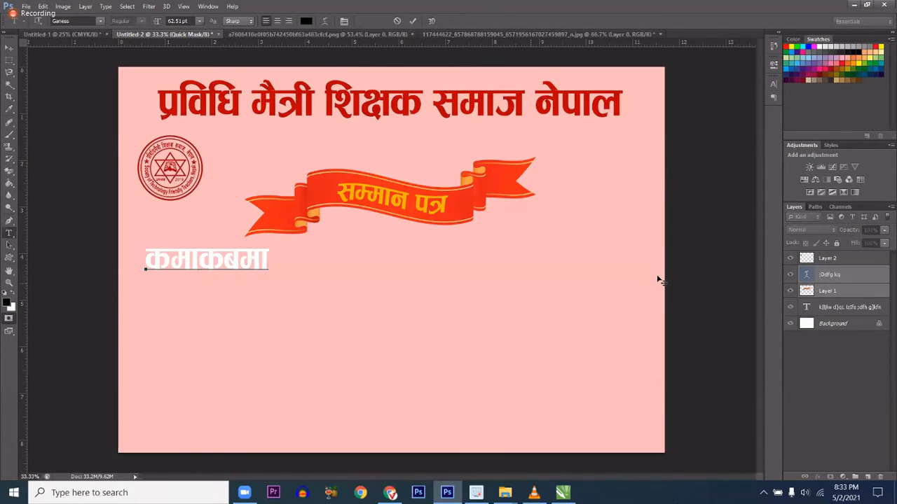
key("Escape")
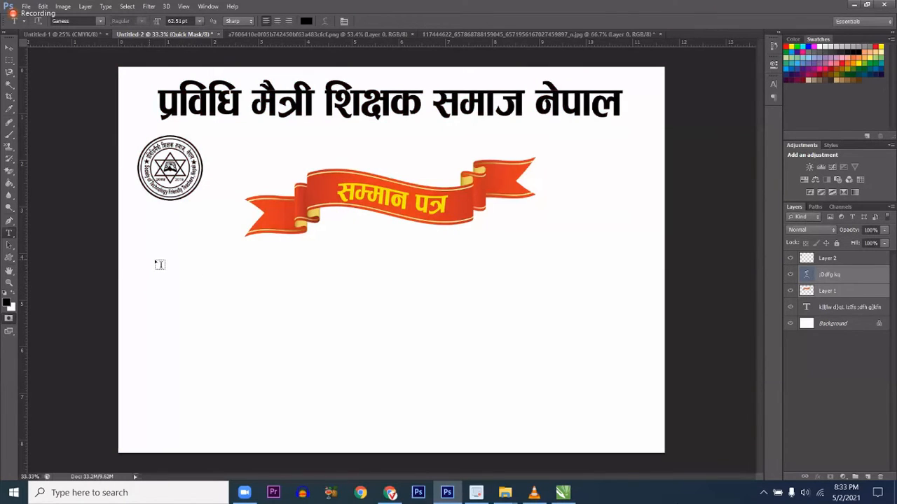
Try to add the sample text "मानमानमान" below the ribbon with the logo layer active.
left_click(837, 324)
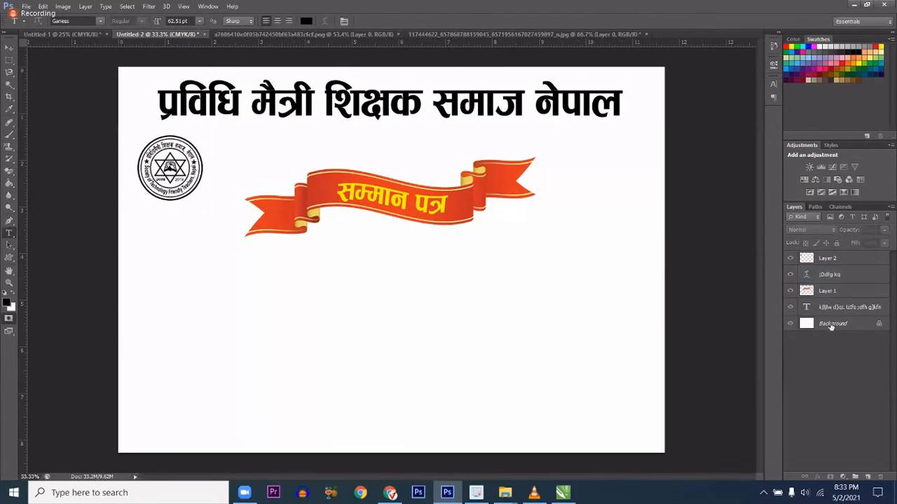
left_click(826, 258)
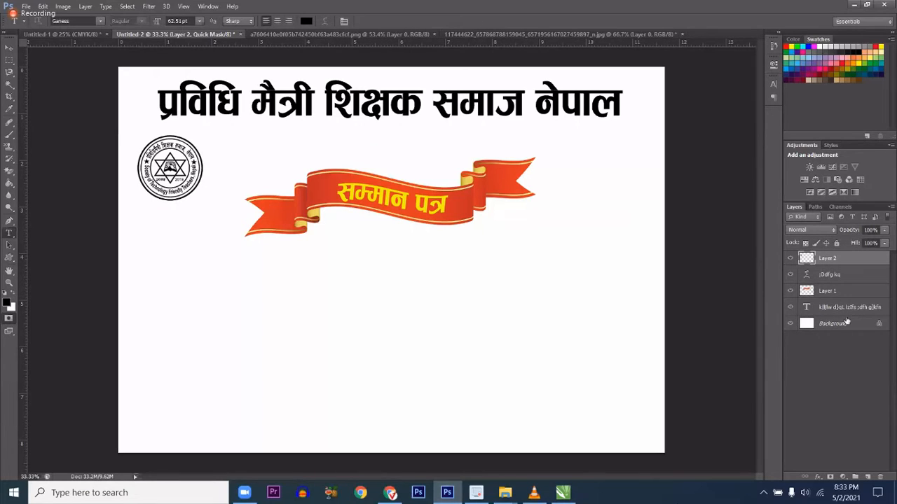
left_click(232, 289)
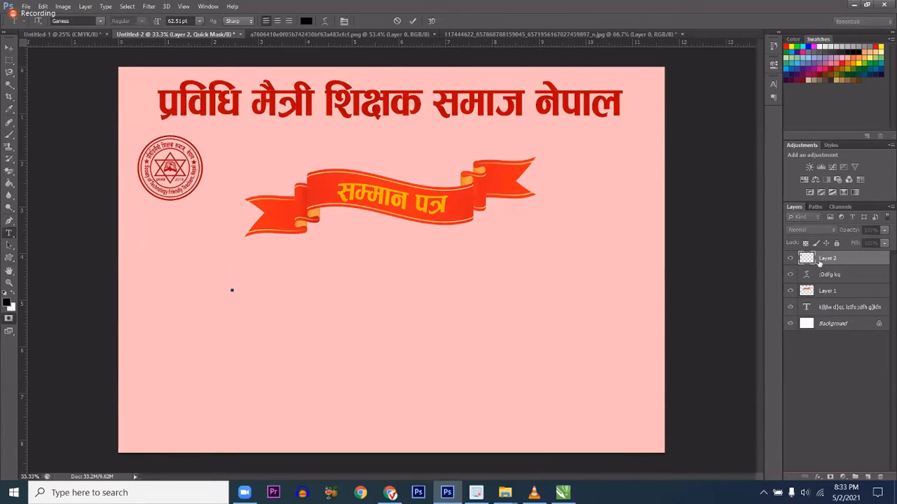
type("dfgdfgdfg")
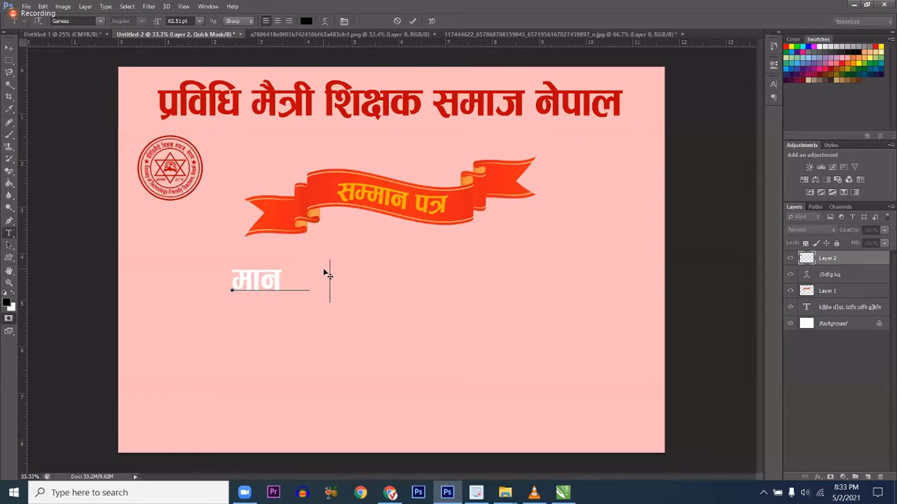
key("ctrl+a")
key("ctrl+Return")
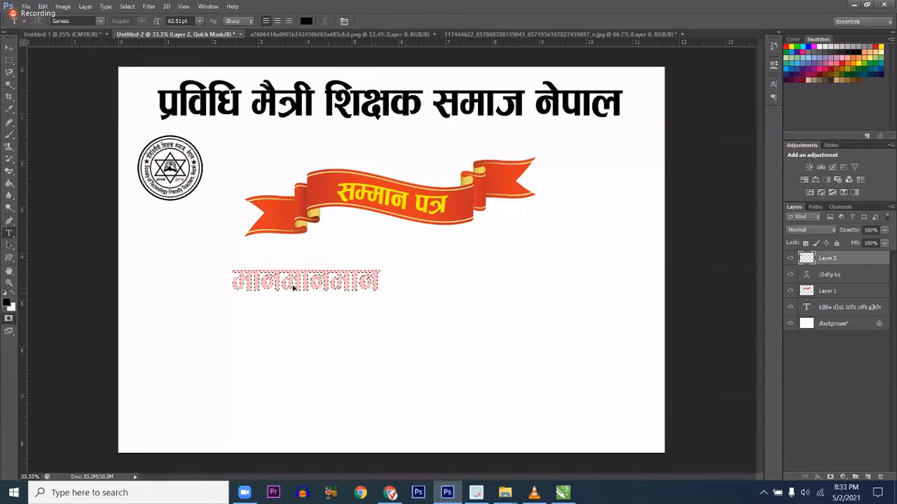
key("ctrl+d")
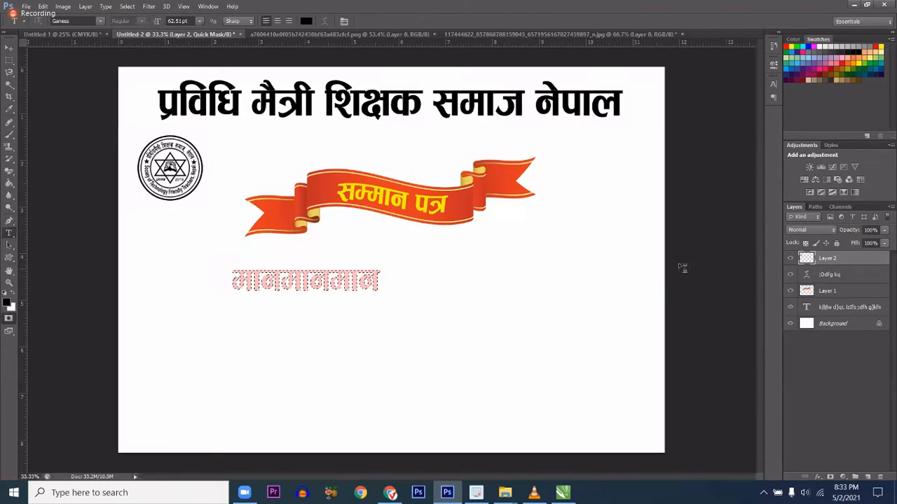
Deselect the sample text and try to remove the Quick Mask channel from the certificate's channels.
left_click(831, 208)
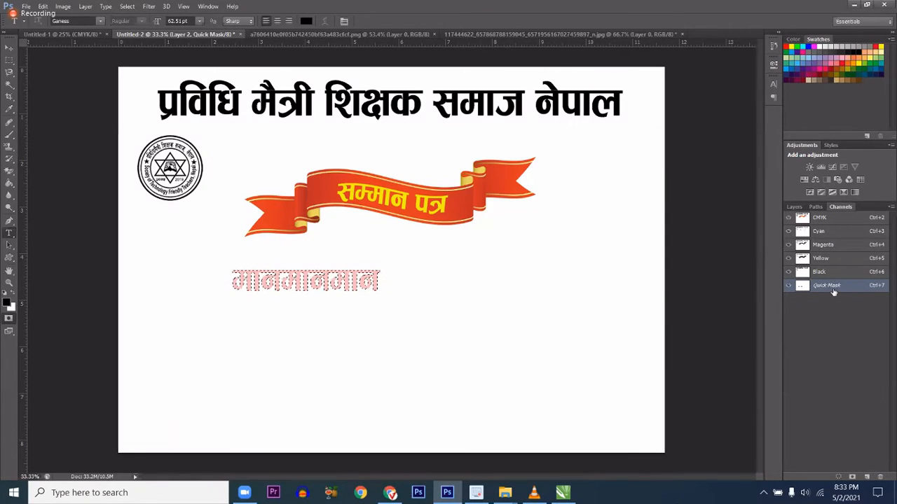
key("ctrl+d")
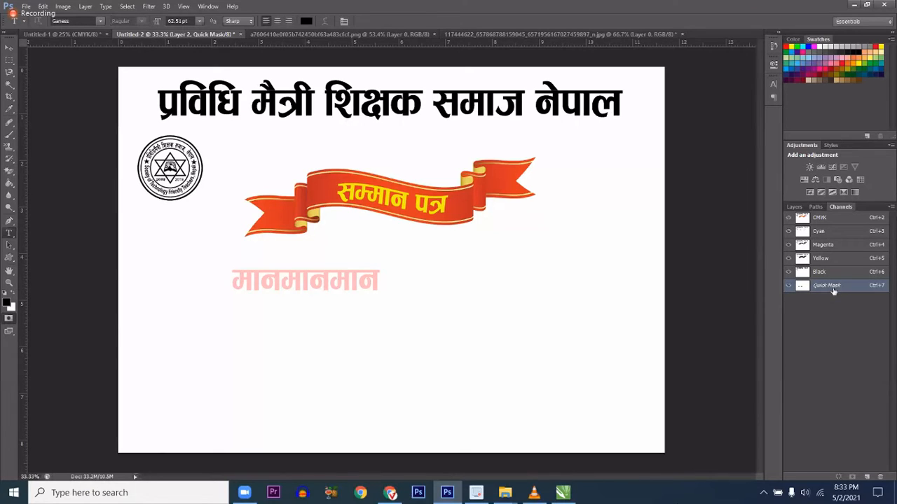
left_click_drag(833, 292, 882, 475)
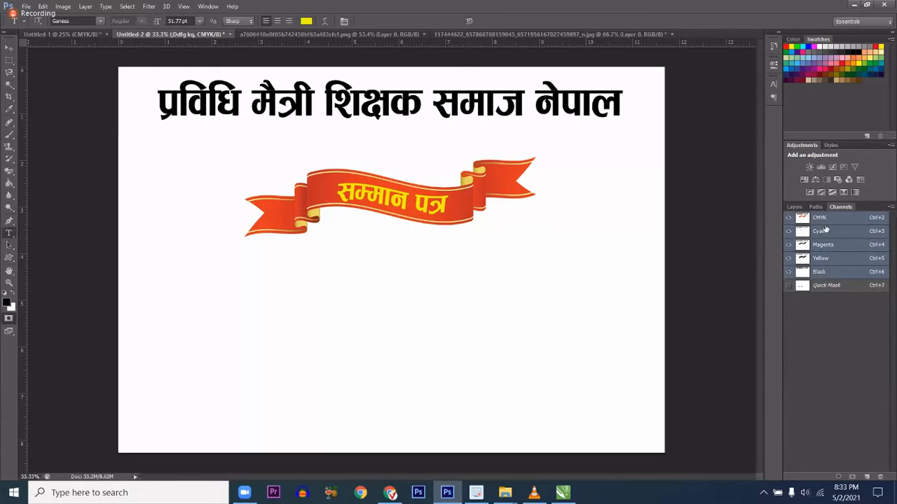
left_click(788, 287)
left_click(788, 287)
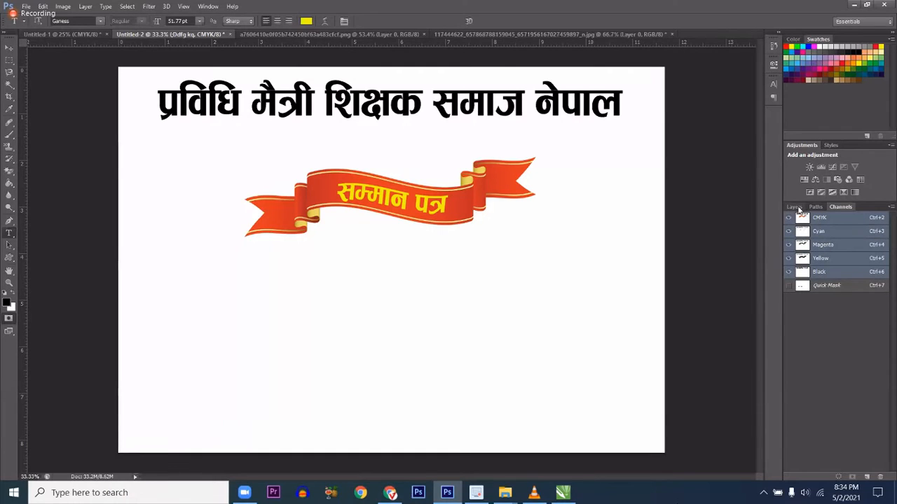
Add the yellow sample text "बकमााकमा" below the ribbon as a type layer and discard it.
left_click(793, 207)
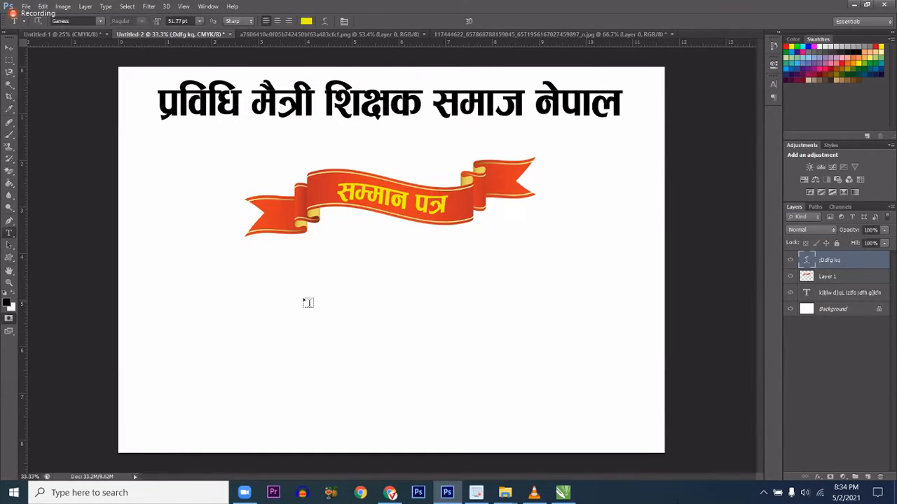
left_click(279, 303)
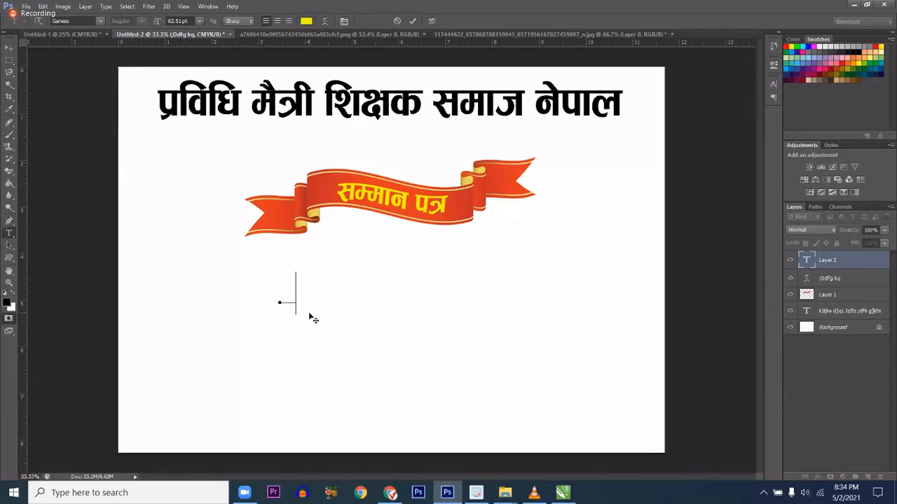
type("asdfsdf")
key("ctrl+a")
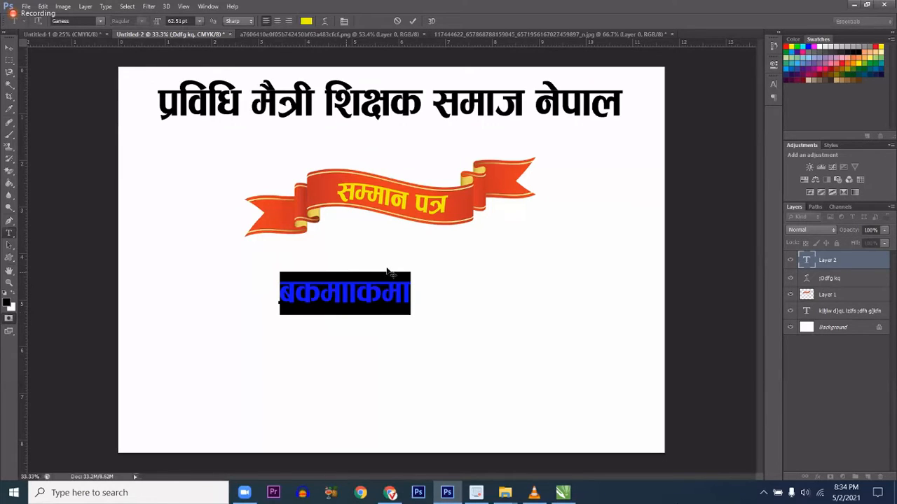
left_click(303, 269)
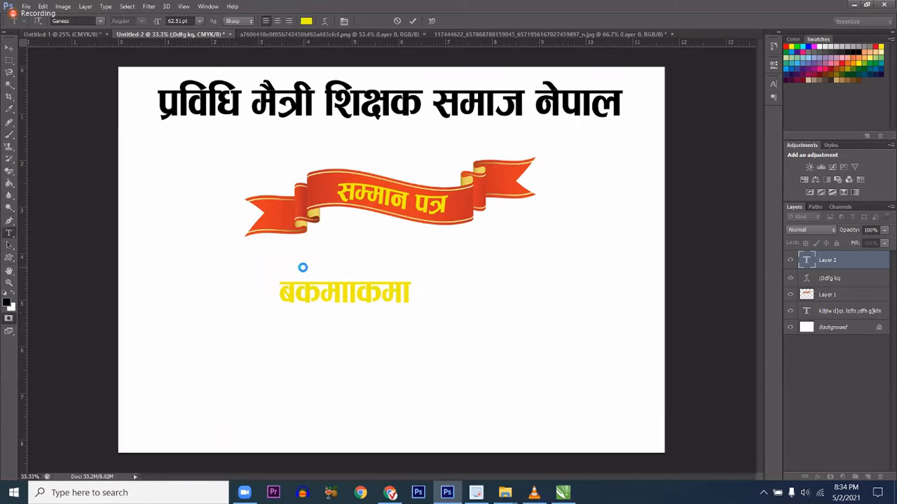
key("Delete")
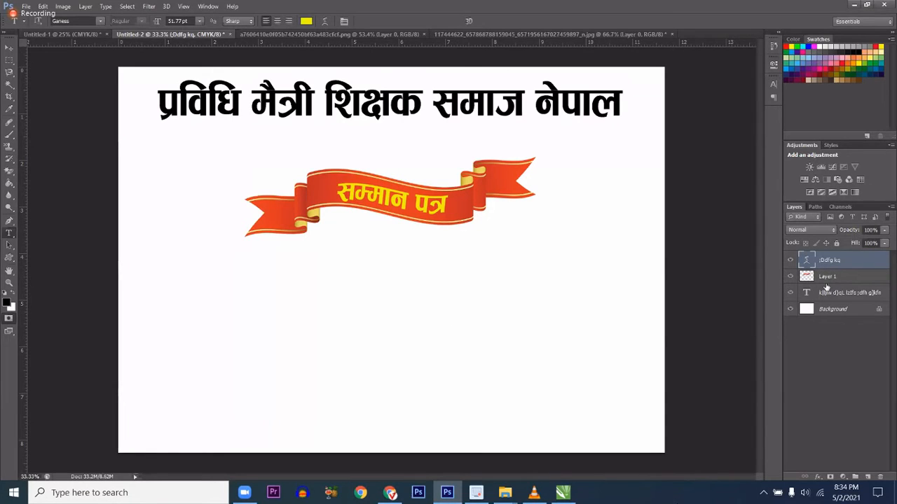
left_click(826, 286, "shift")
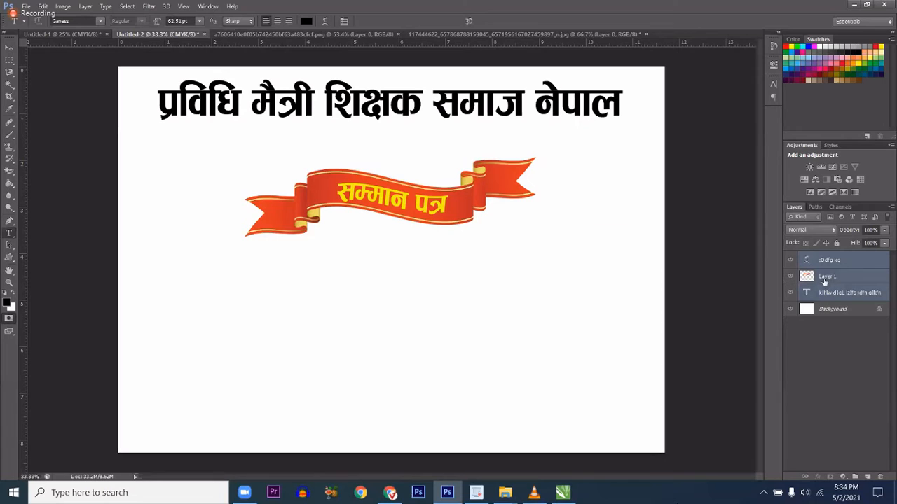
left_click(234, 311)
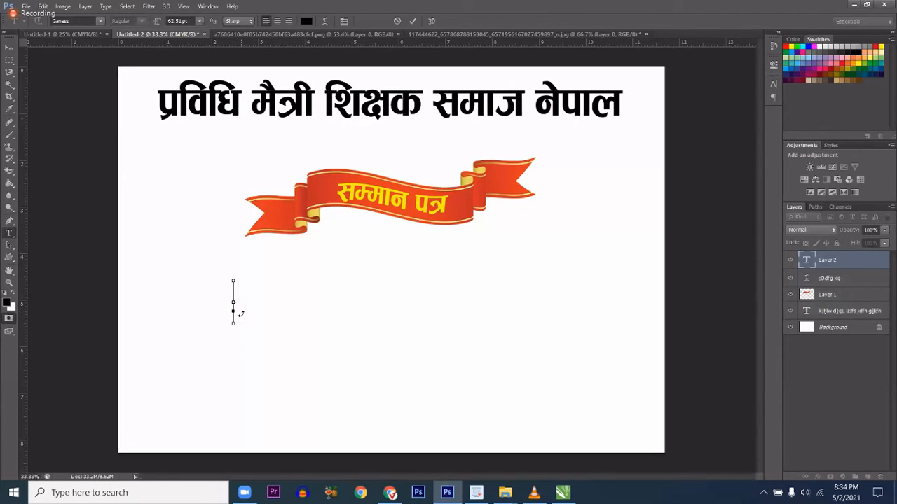
left_click(860, 299)
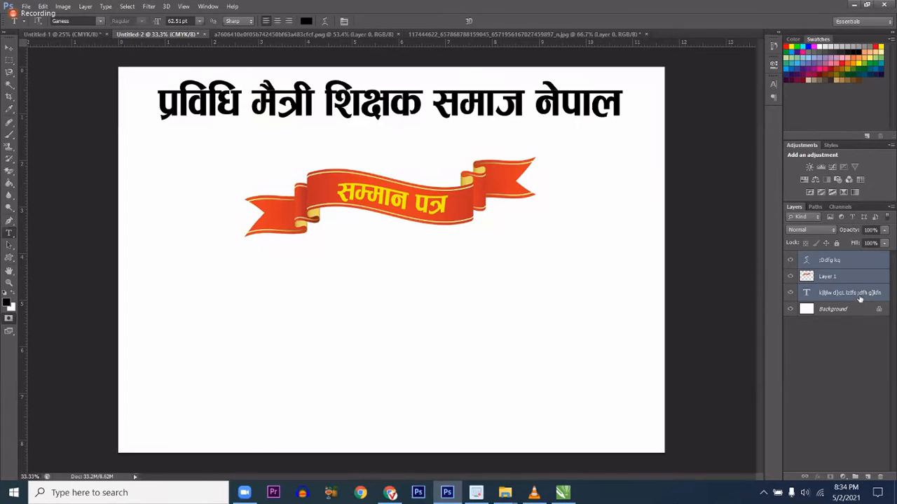
left_click(828, 281)
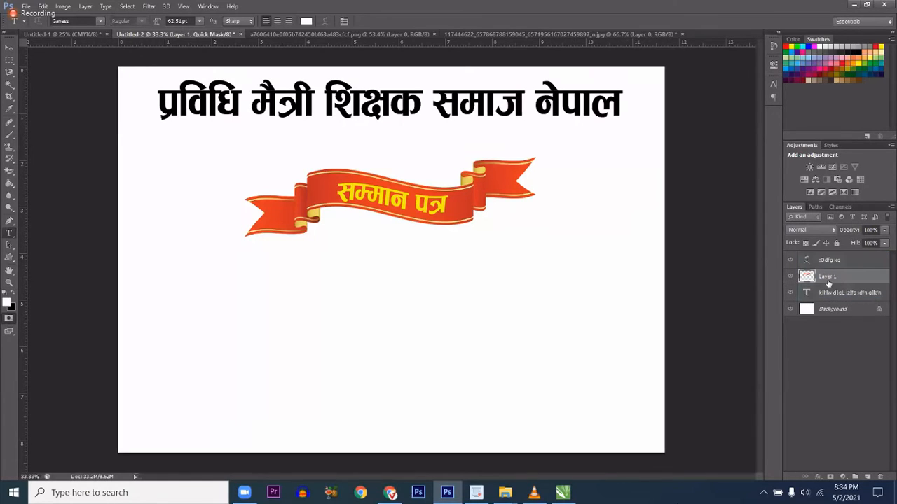
left_click(818, 293)
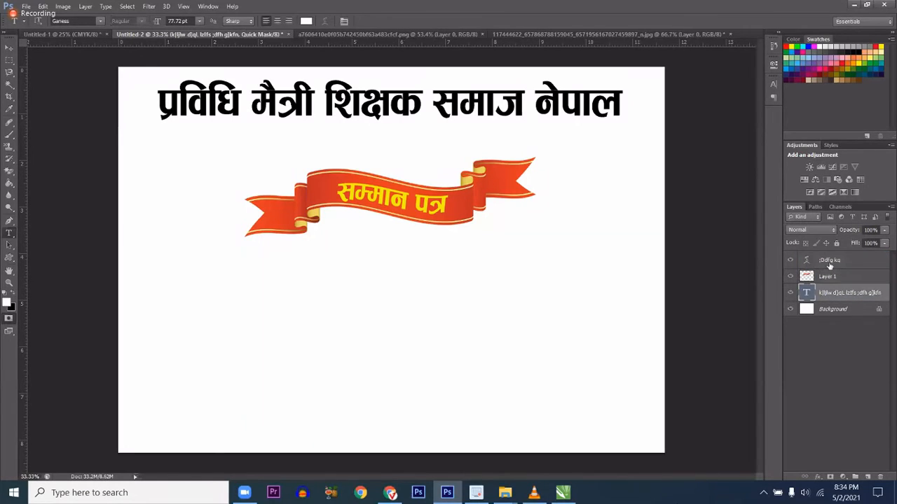
left_click(828, 264, "ctrl")
left_click(828, 287, "ctrl")
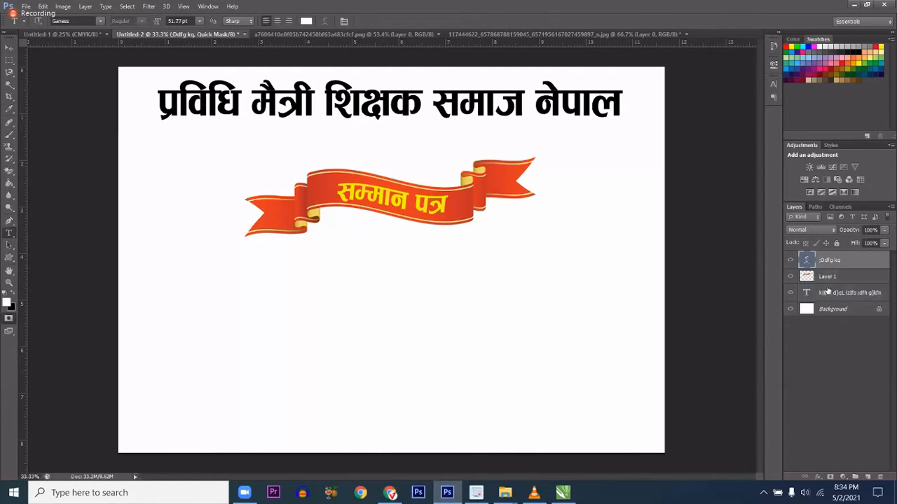
left_click(827, 289, "ctrl")
Add the black sample text "कमाकमा" just below the ribbon as its own type layer.
left_click(297, 278)
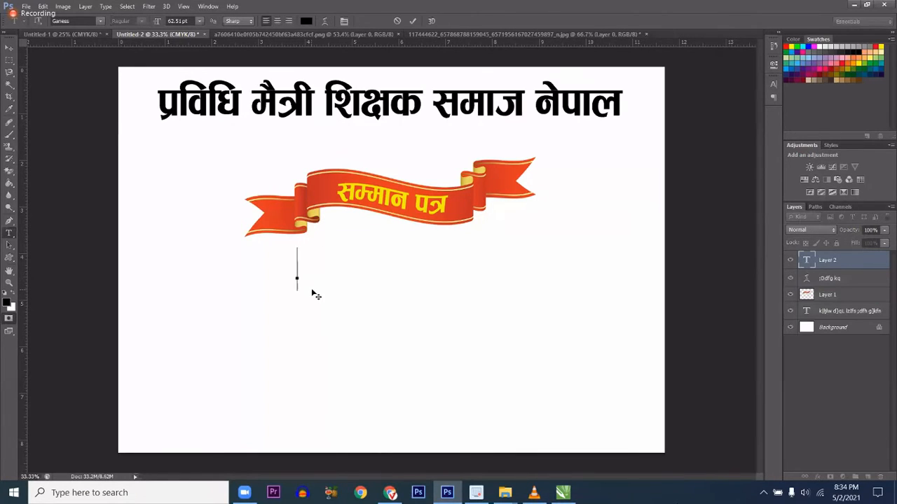
type("sdfsdf")
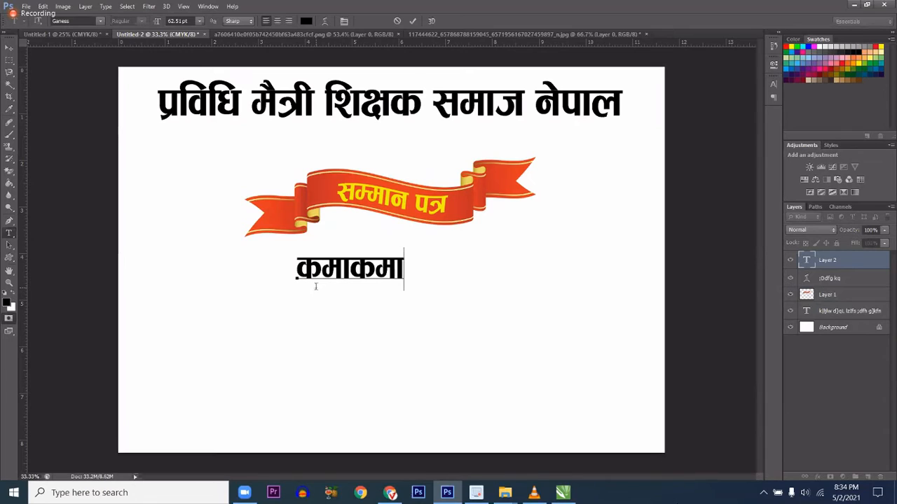
key("ctrl+a")
key("ctrl+Return")
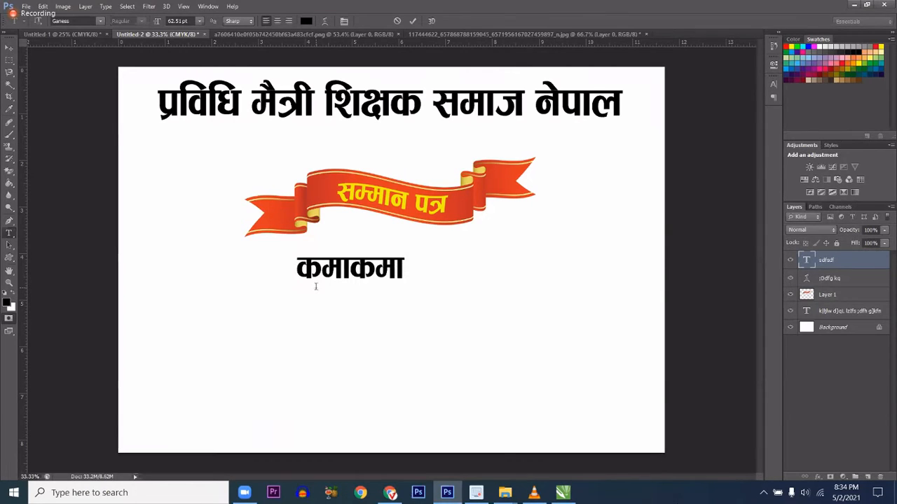
Try adding the sample text "आमा" with the Quick Mask channel active, deselect it and reactivate the CMYK composite channel.
left_click(836, 209)
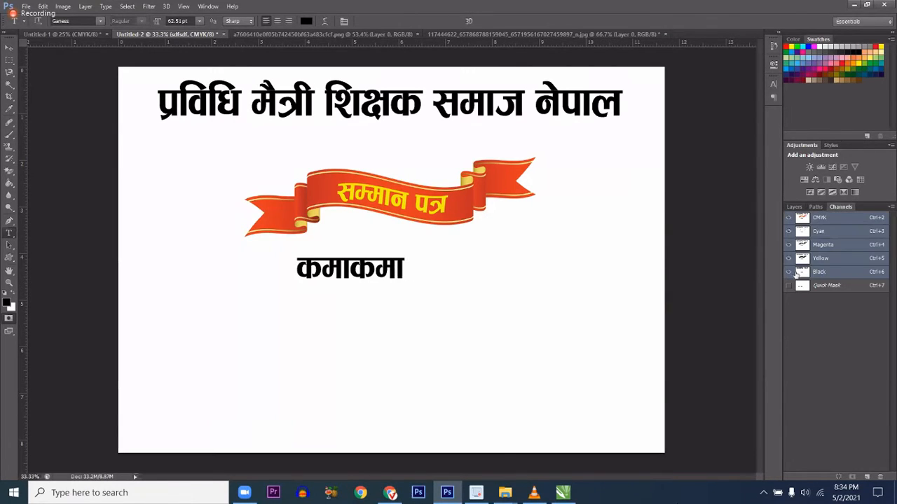
left_click(817, 287)
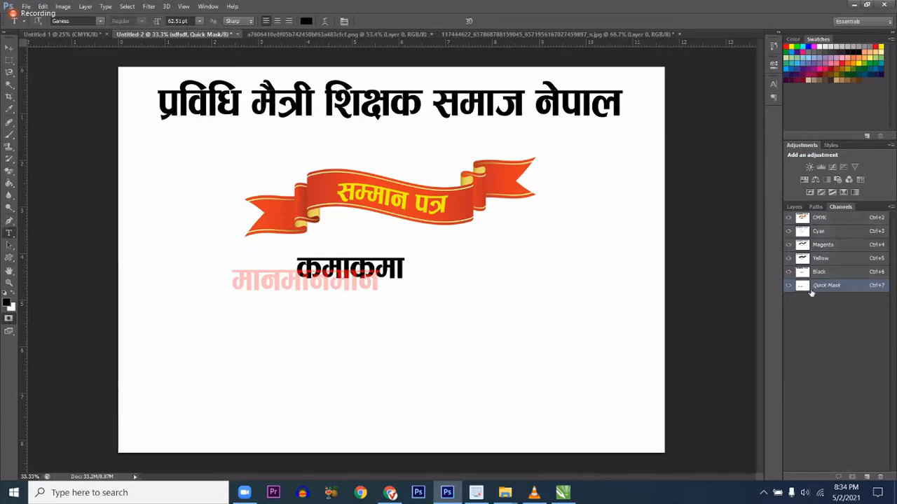
left_click(284, 316)
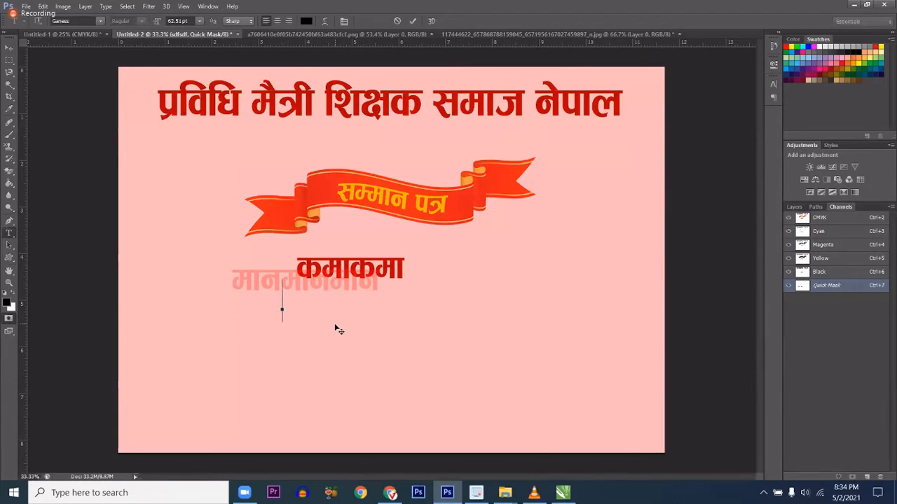
type("आमा")
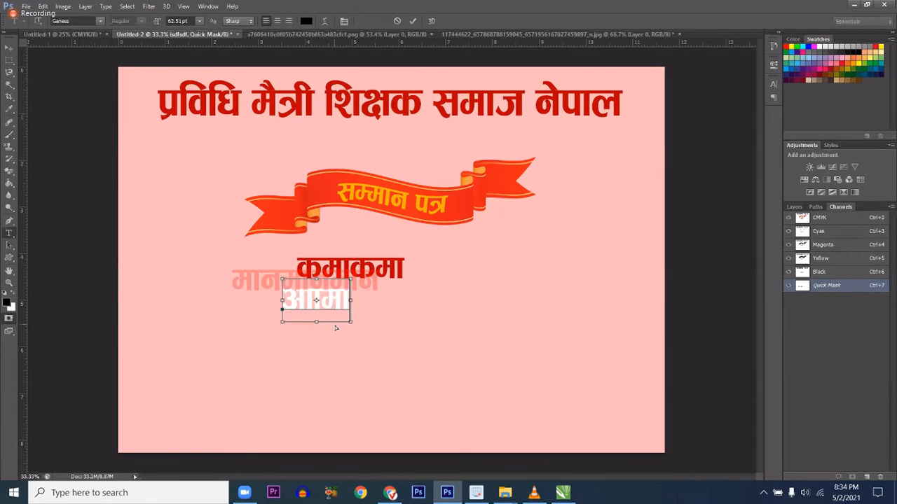
key("ctrl+Return")
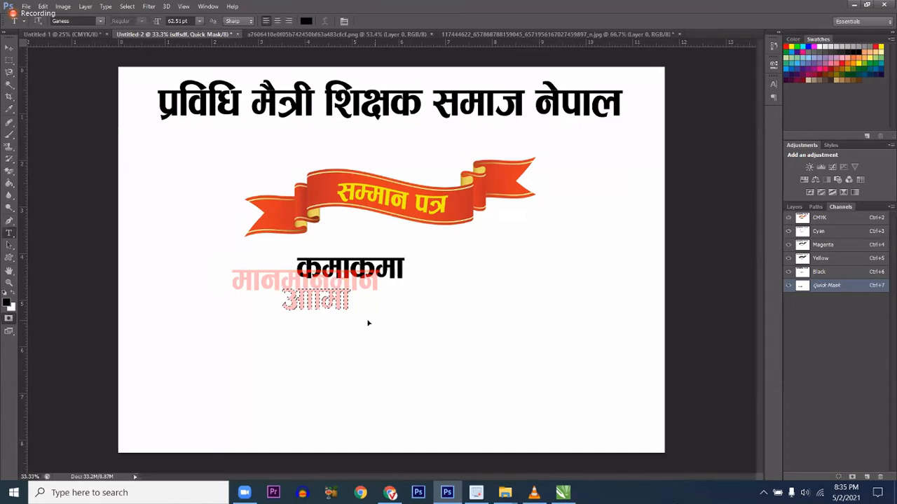
key("ctrl+d")
left_click(788, 286)
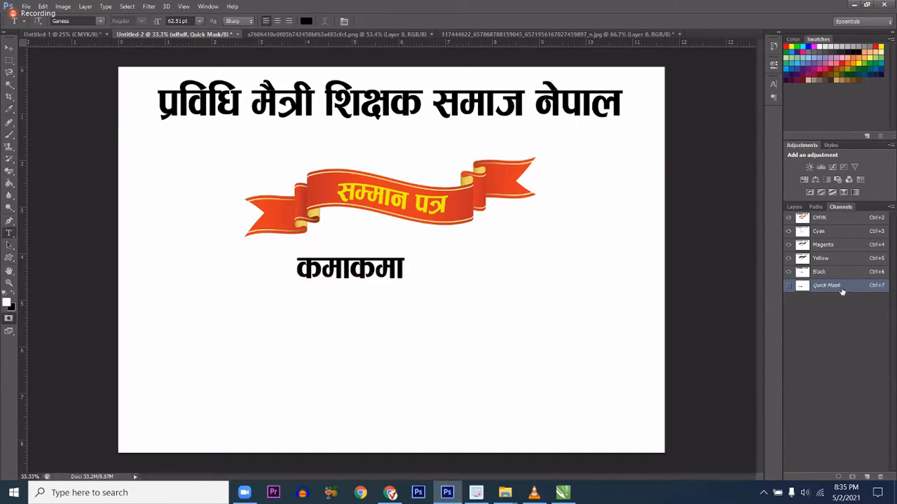
left_click(833, 221)
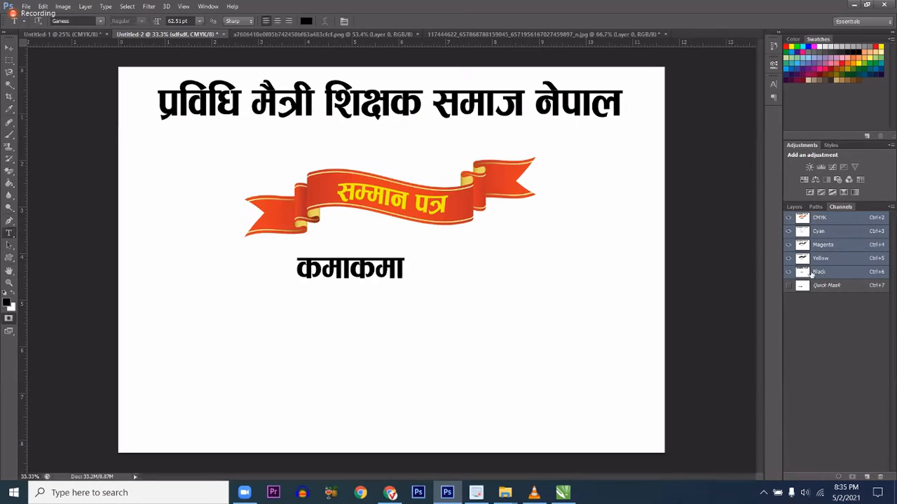
left_click(794, 207)
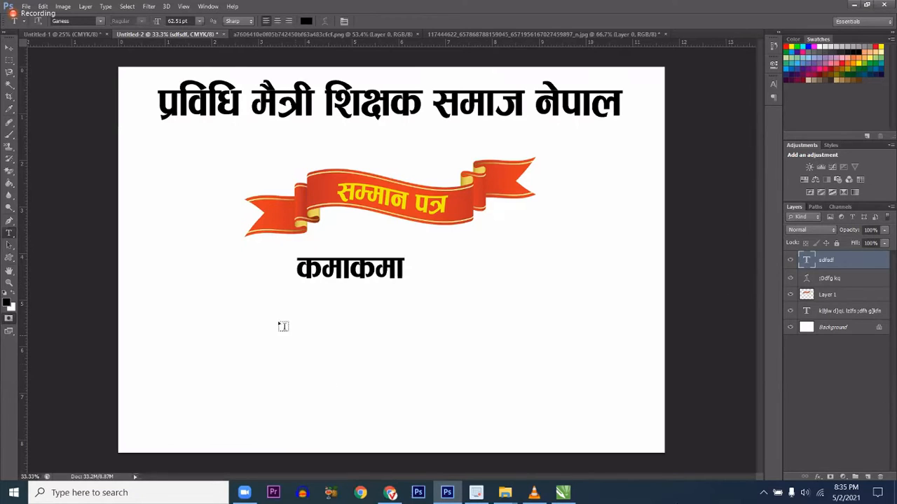
Cancel a trial paragraph text box and discard the sample text layer "कमाकमा" below the ribbon.
left_click_drag(144, 274, 633, 397)
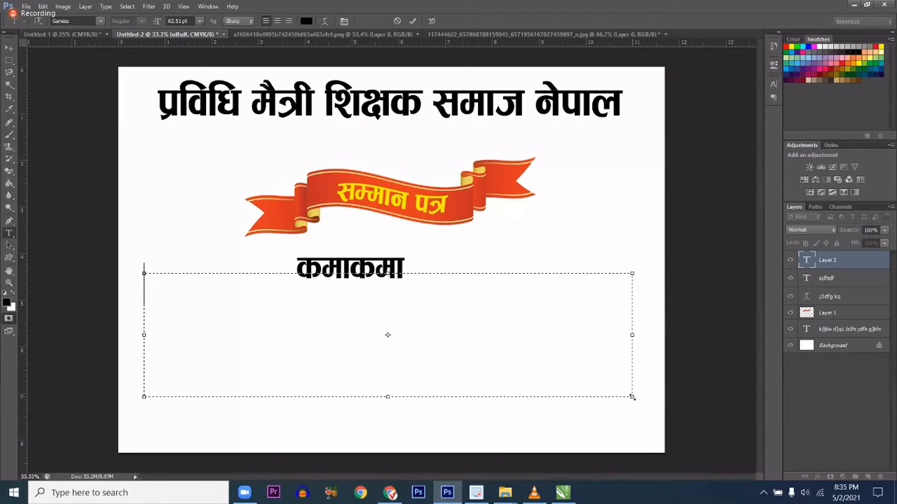
key("Escape")
left_click(354, 270)
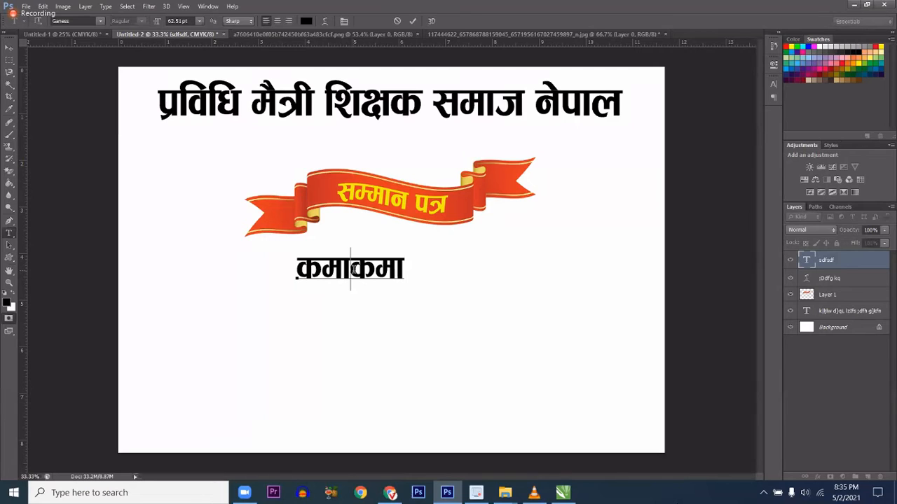
key("Escape")
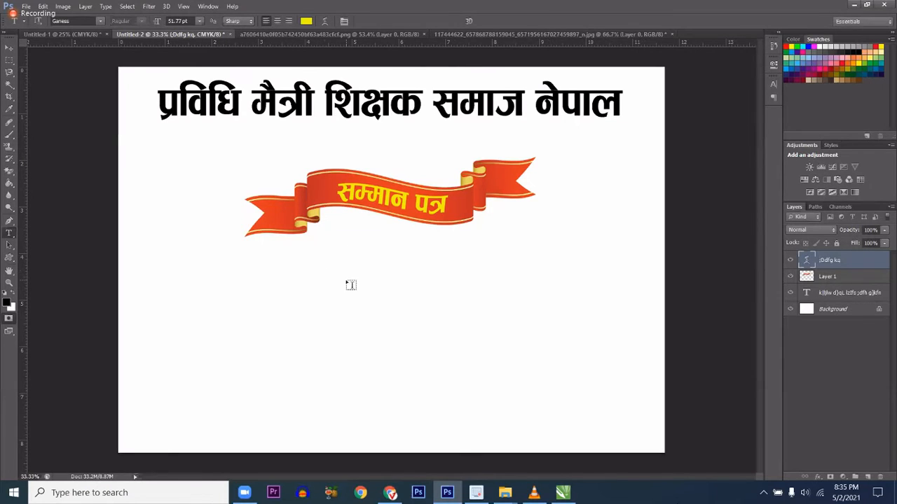
key("ctrl+z")
left_click(354, 276)
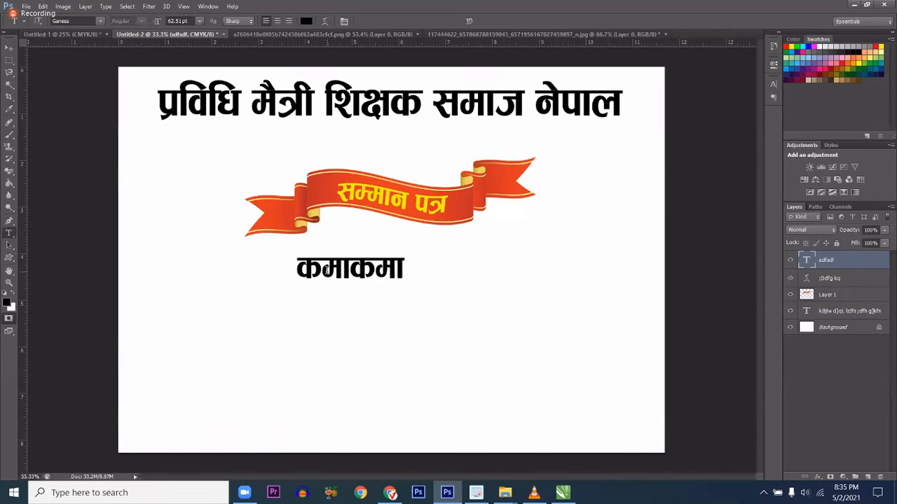
key("Escape")
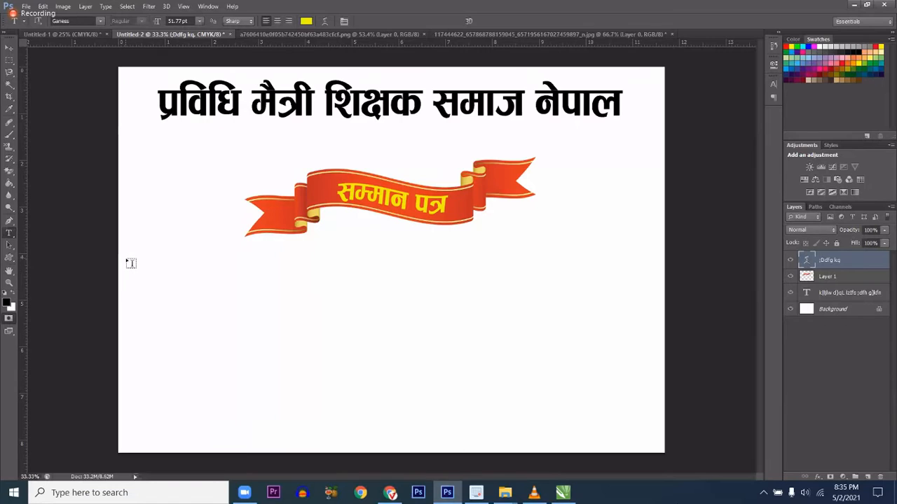
Create a paragraph text box nearly as wide as the page below the ribbon and enter the sample text "कमा".
left_click_drag(131, 264, 648, 401)
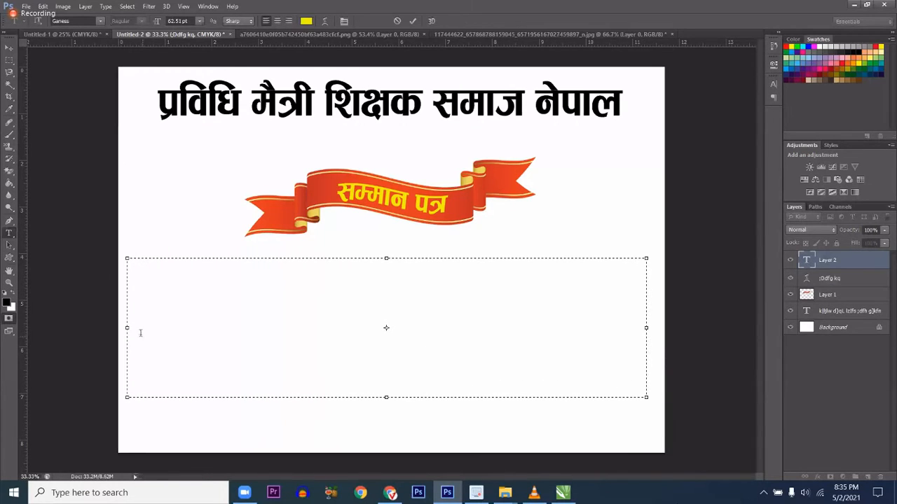
left_click_drag(125, 327, 133, 327)
left_click_drag(643, 328, 643, 327)
type("sdf")
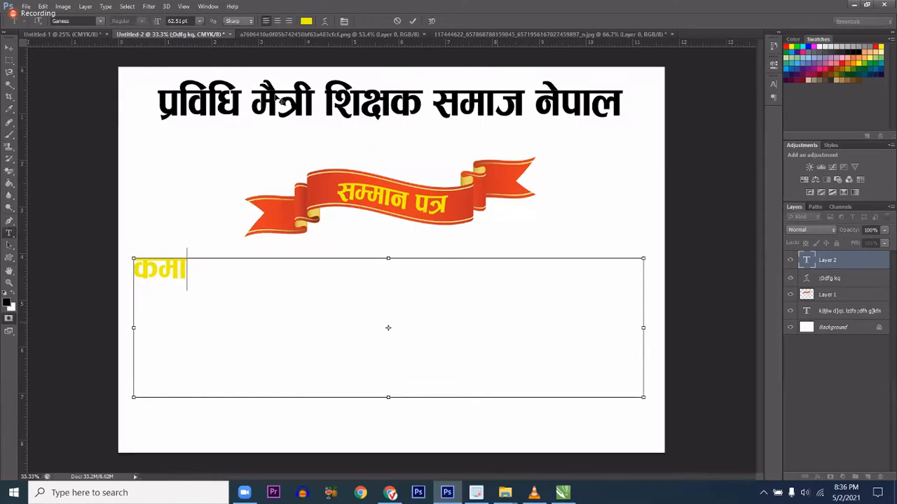
Set the font of all the text in the paragraph box to 005 ARAP.
key("ctrl+a")
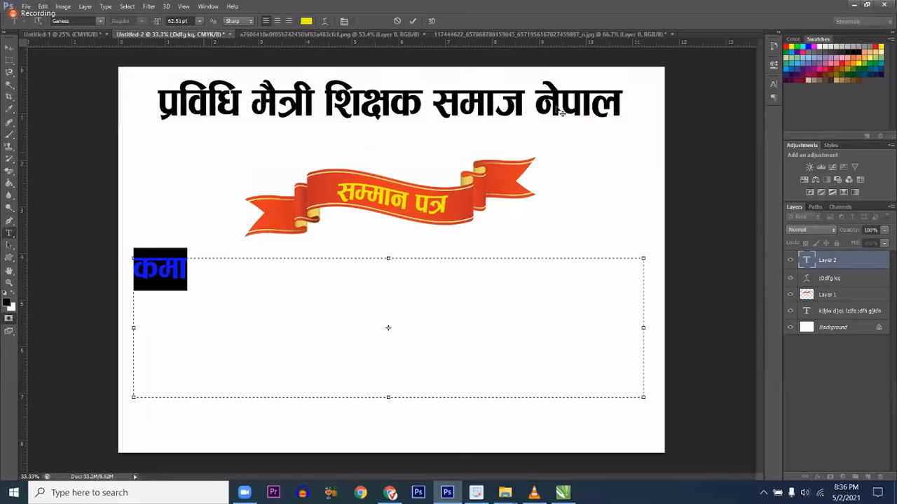
left_click(100, 21)
scroll(140, 210, "up", 3)
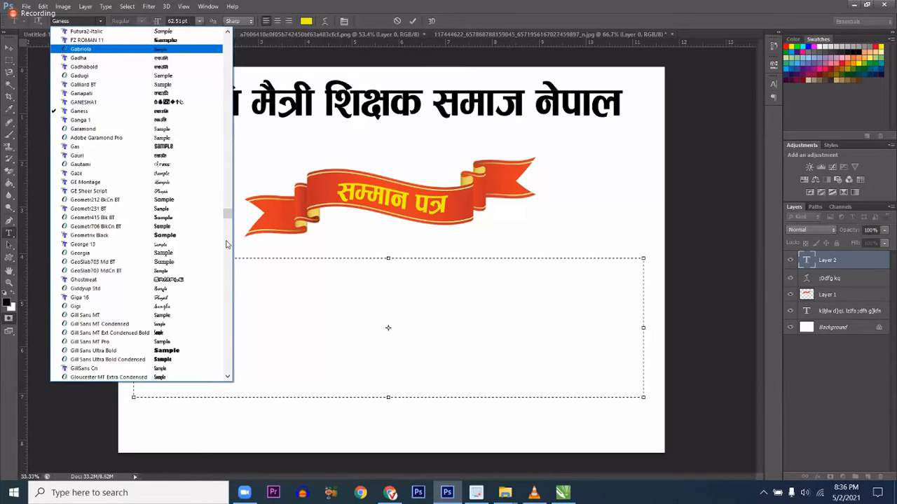
left_click_drag(227, 215, 159, 34)
scroll(147, 49, "up", 15)
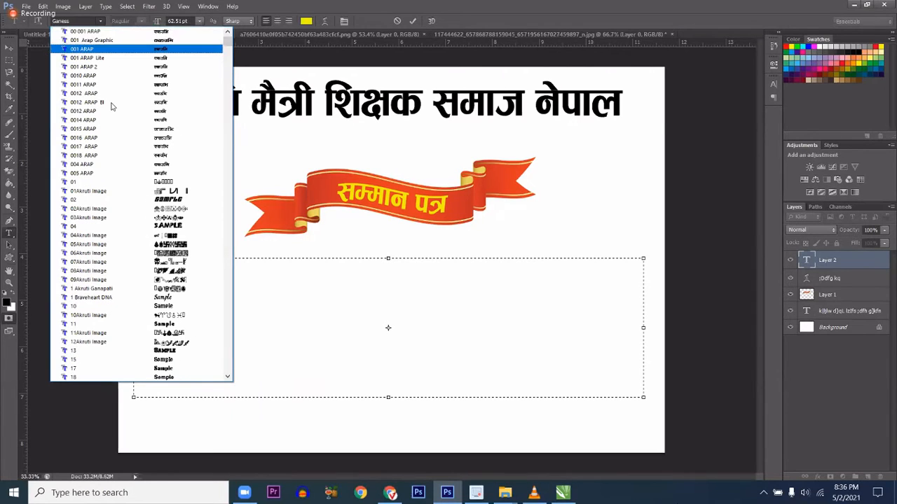
key("Down")
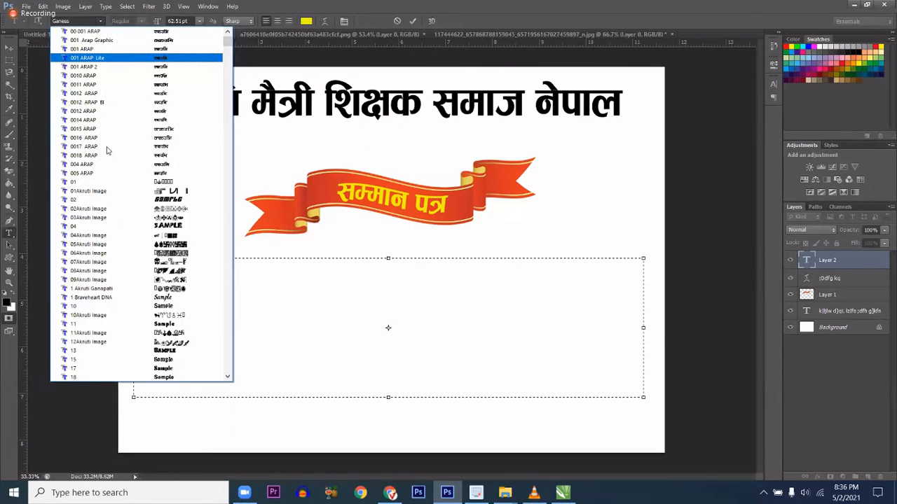
key("Down")
key("Down")
key("Down")
key("Down")
key("Down")
key("Down")
key("Down")
key("Down")
key("Down")
key("Down")
key("Up")
key("Down")
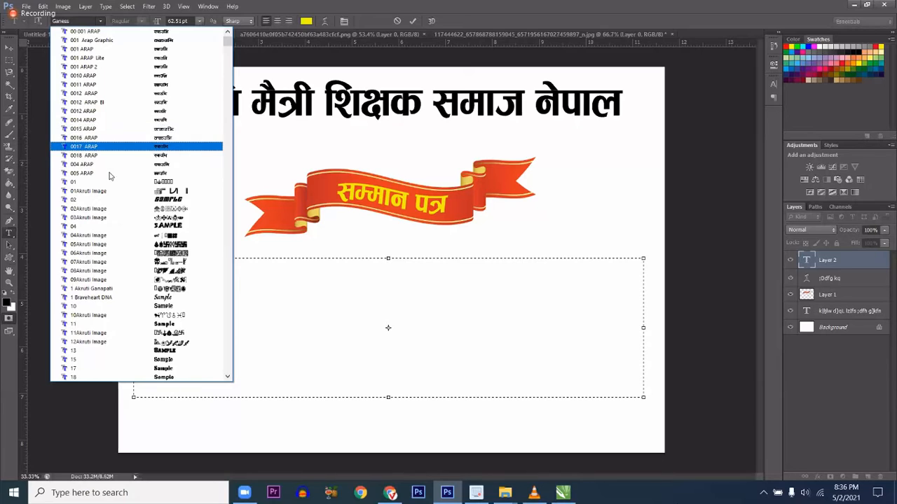
left_click(89, 174)
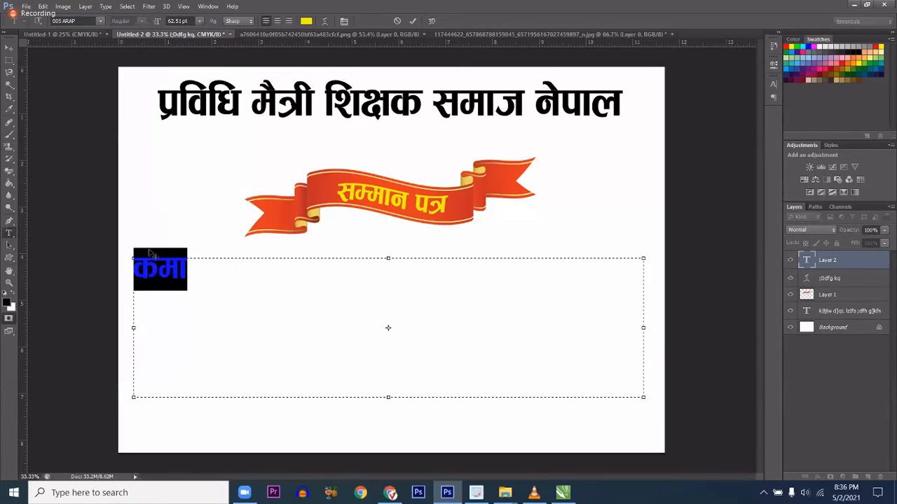
Extend the sample text in the paragraph box to "कमामाप" and commit it as a type layer.
left_click(194, 278)
key("ctrl+a")
left_click(194, 274)
type("dfk")
key("ctrl+a")
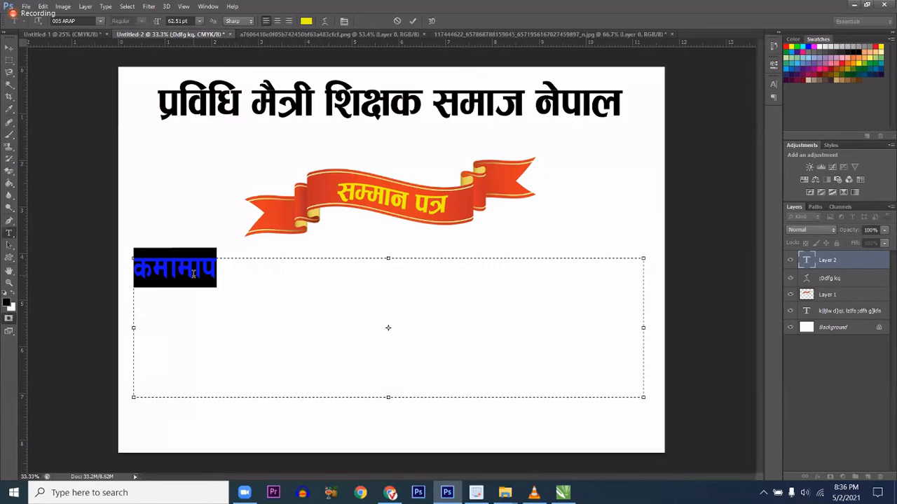
key("ctrl+Return")
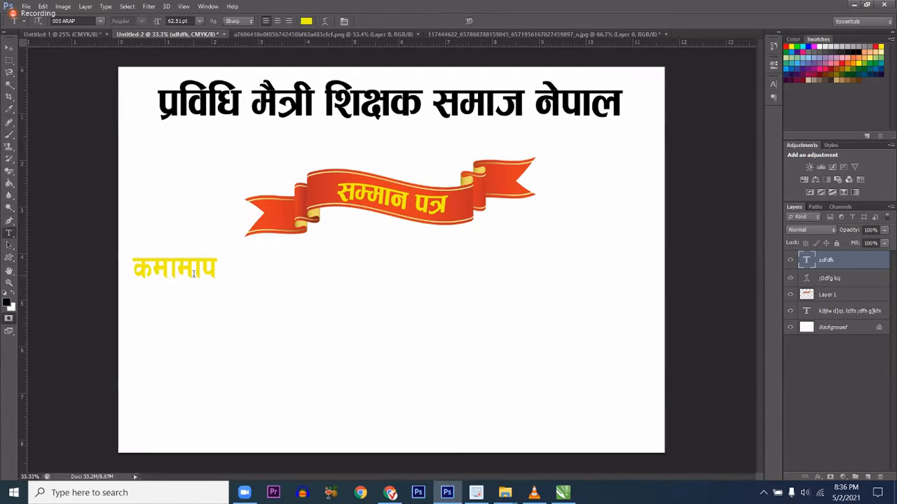
Launch winword, then switch to Chrome and search Google for "nepali text".
key("super+r")
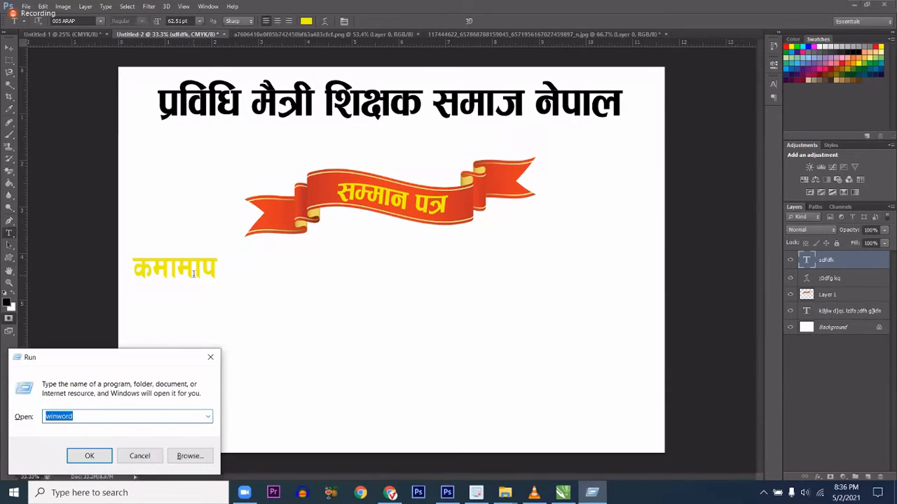
key("Return")
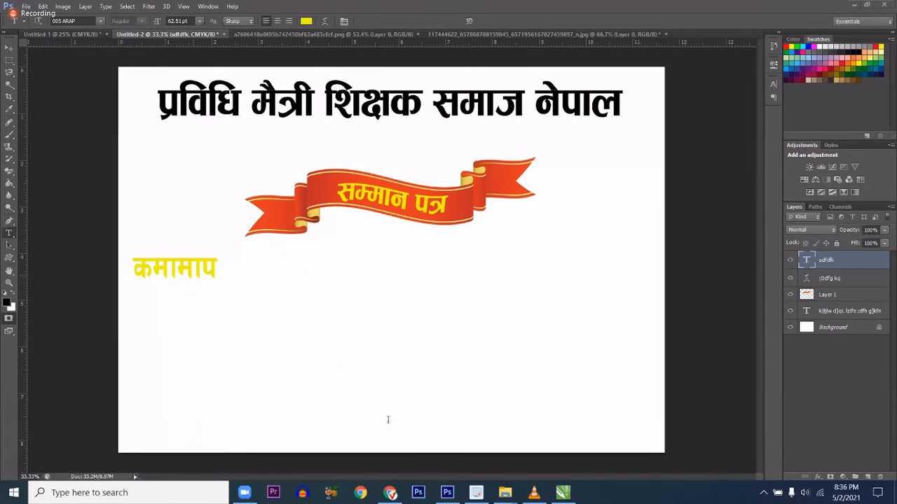
left_click(389, 492)
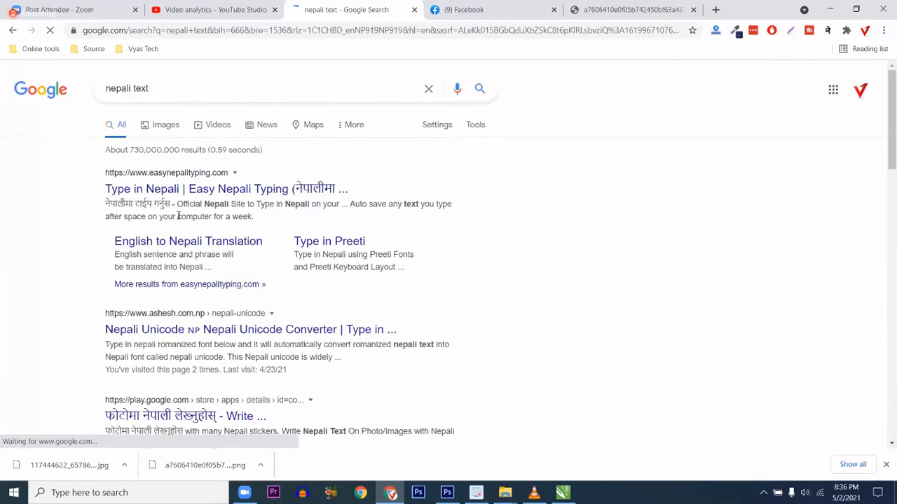
scroll(295, 281, "down", 3)
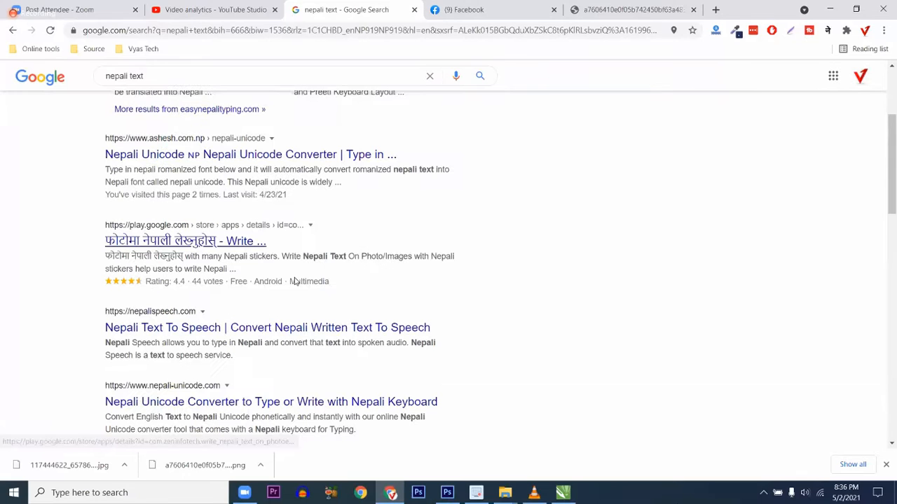
middle_click(186, 239)
scroll(190, 232, "down", 2)
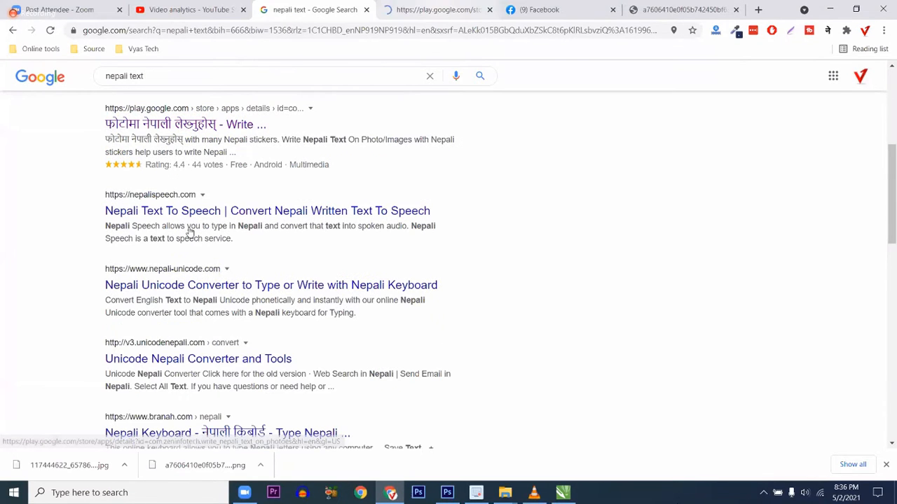
key("ctrl+Tab")
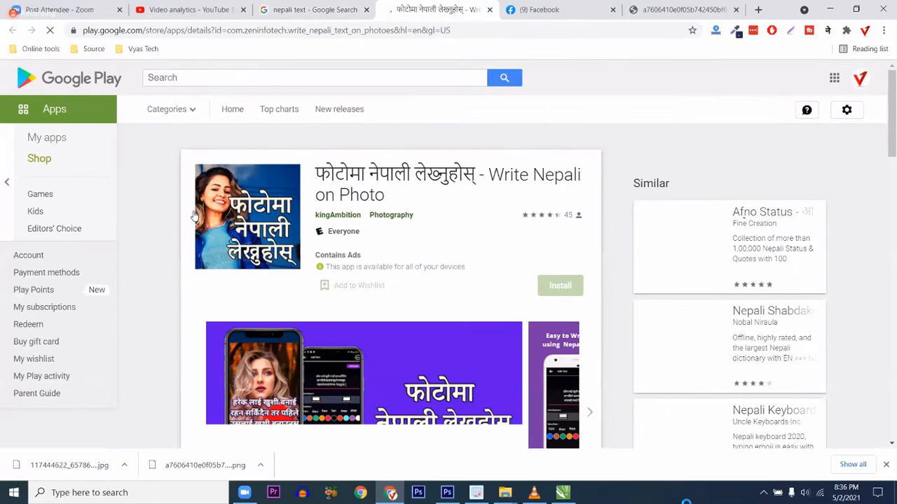
key("ctrl+w")
Copy the introductory paragraph from the Nepali Keyboard page on branah.com, then switch to Photoshop and commit it in place of the paragraph box's sample text.
scroll(344, 123, "down", 2)
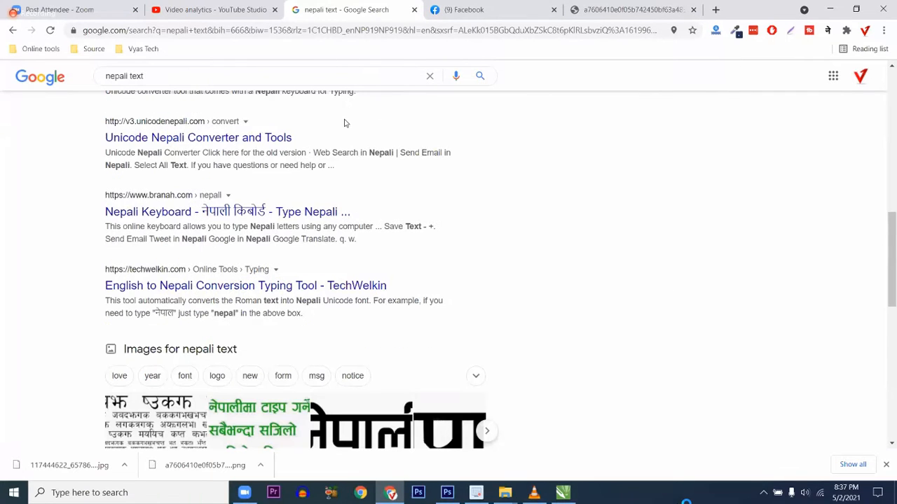
key("ctrl+shift+t")
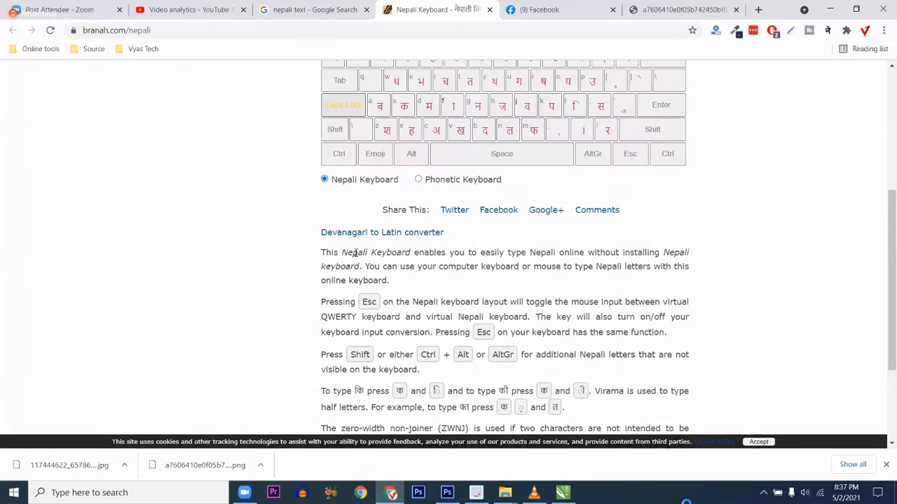
scroll(365, 112, "down", 2)
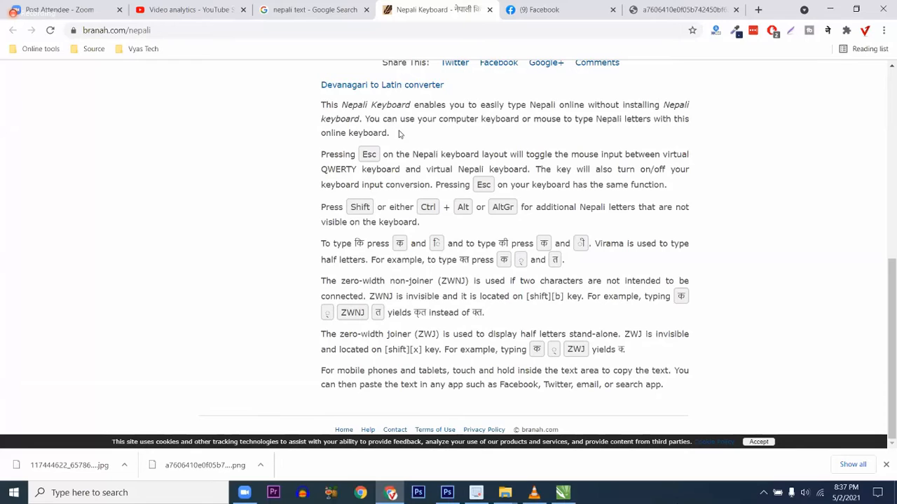
left_click_drag(401, 134, 207, 263)
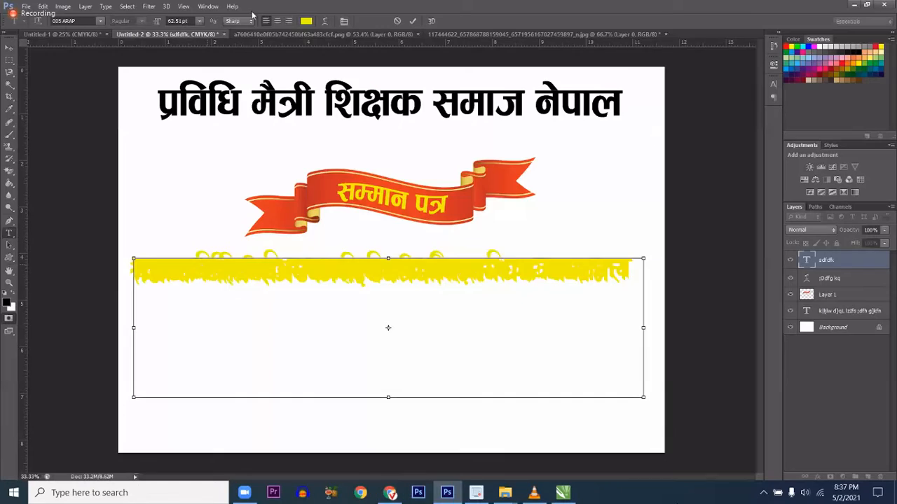
key("ctrl+a")
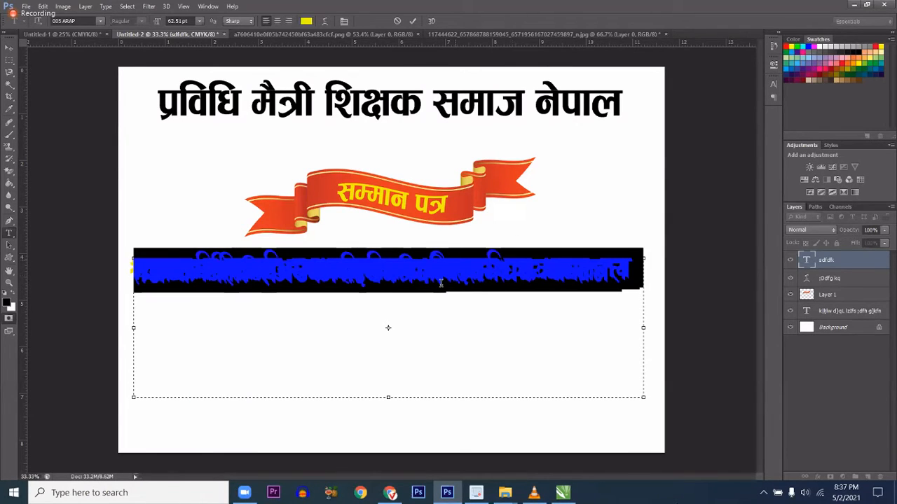
key("ctrl+h")
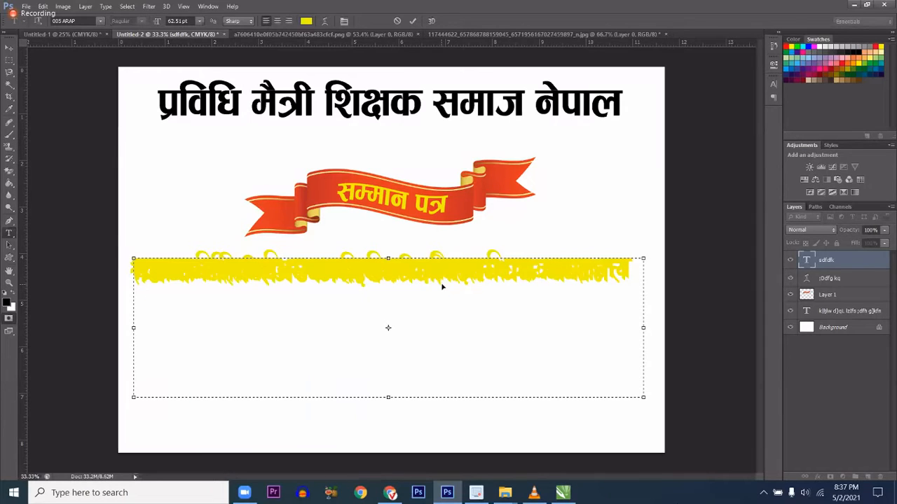
key("ctrl+h")
key("ctrl+Return")
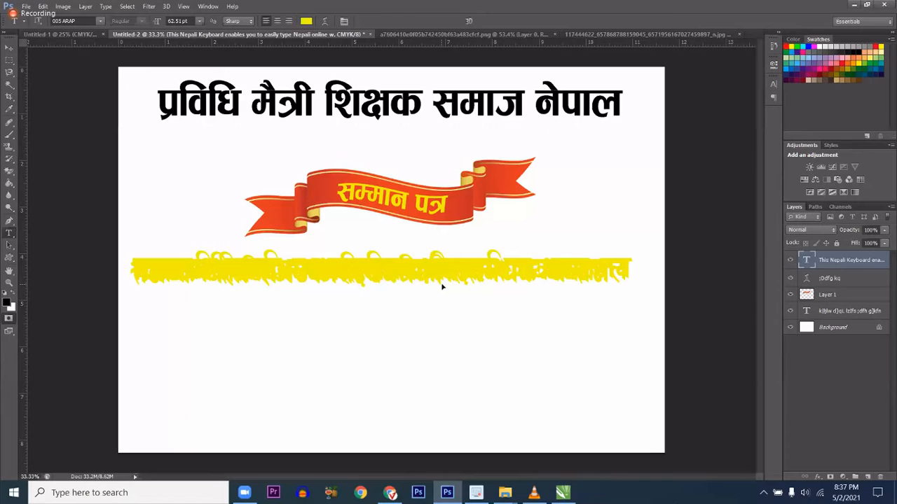
Set all the text in the paragraph box to 18 pt with Auto leading.
key("ctrl+t")
key("Return")
left_click(421, 279)
key("ctrl+a")
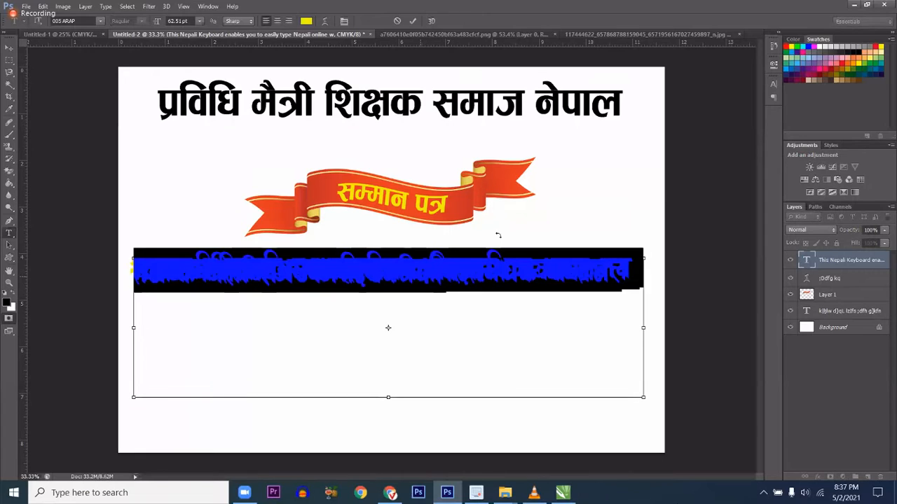
left_click(773, 84)
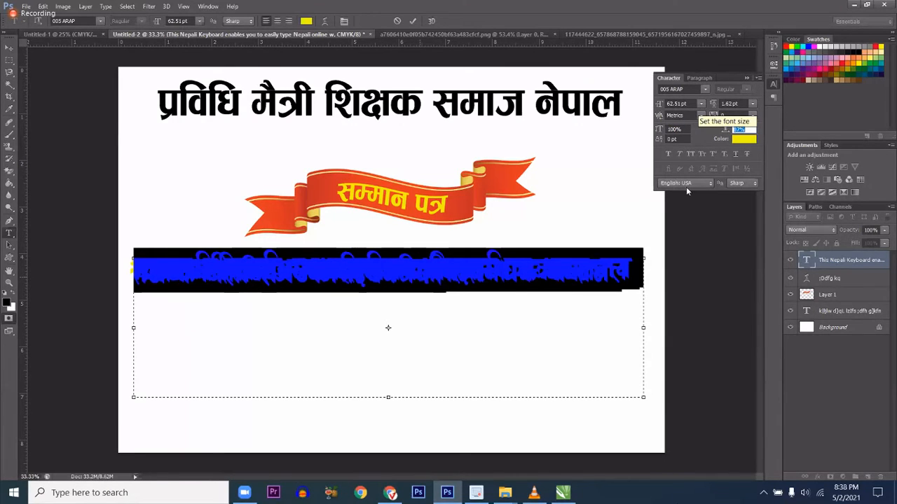
left_click(697, 141)
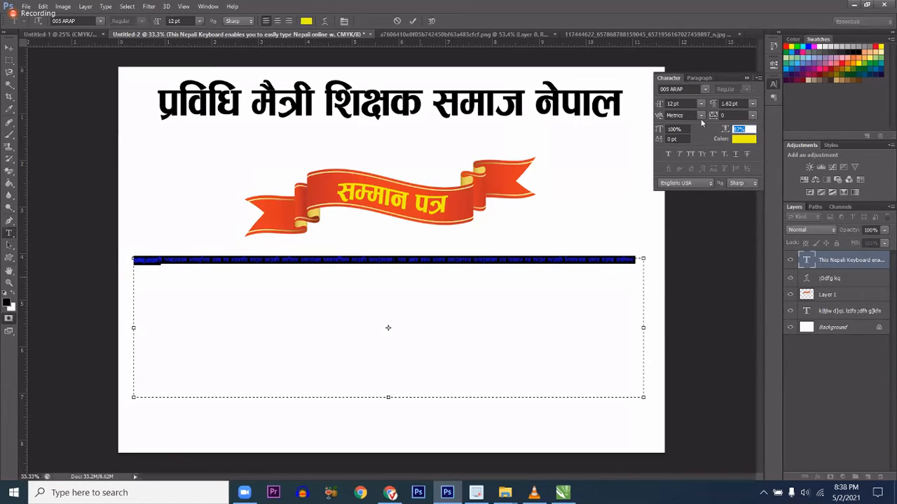
left_click(701, 104)
left_click(687, 208)
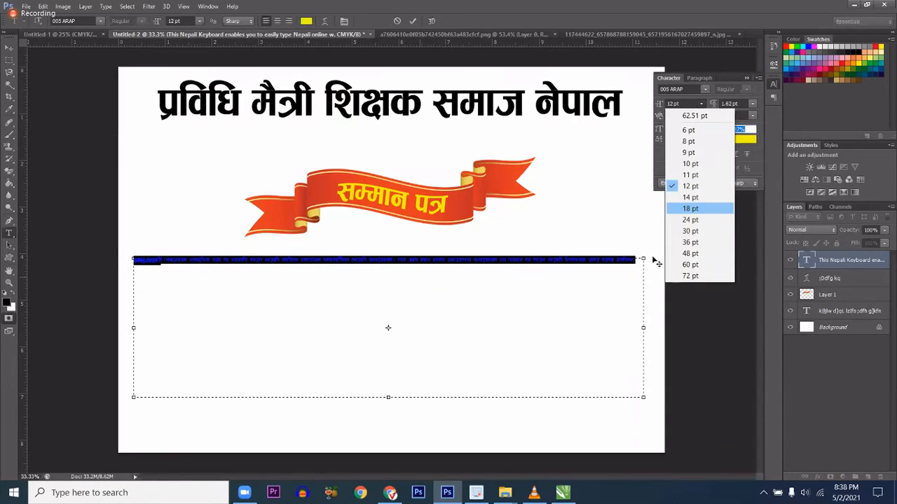
left_click(753, 103)
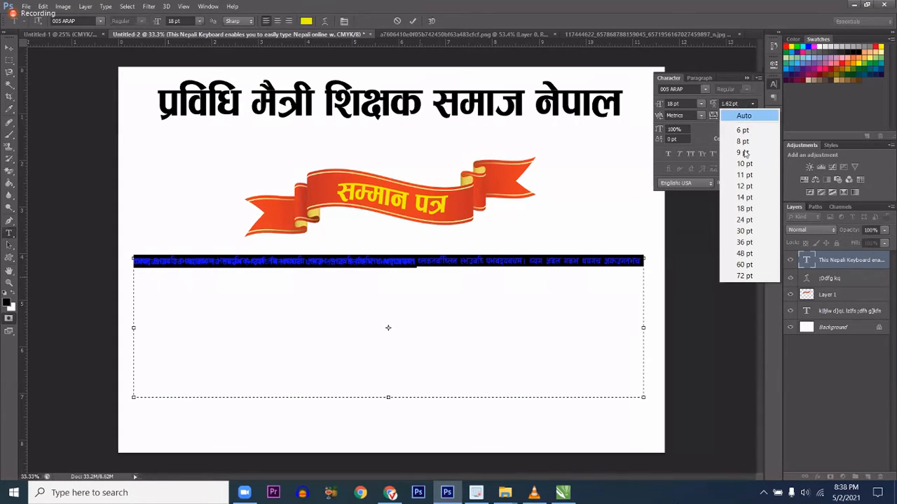
left_click(739, 114)
left_click(405, 278)
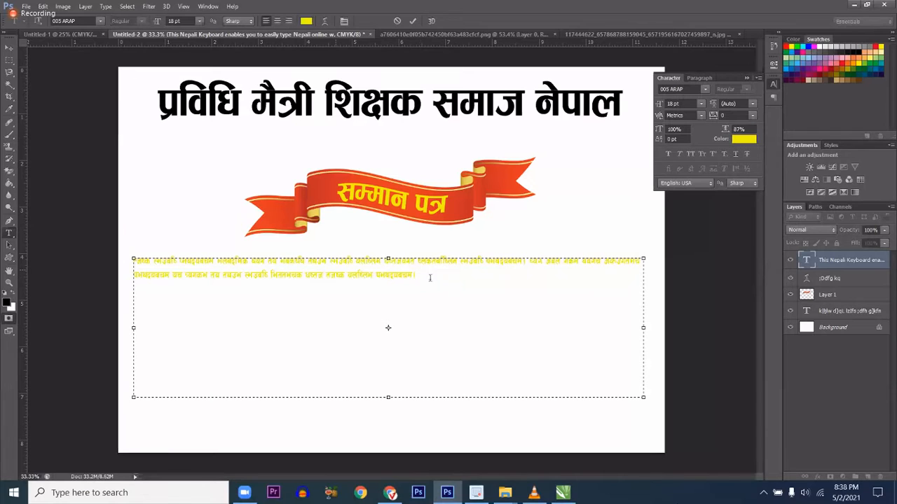
Increase the size of all the paragraph text to 20 pt and commit the type layer.
key("ctrl+a")
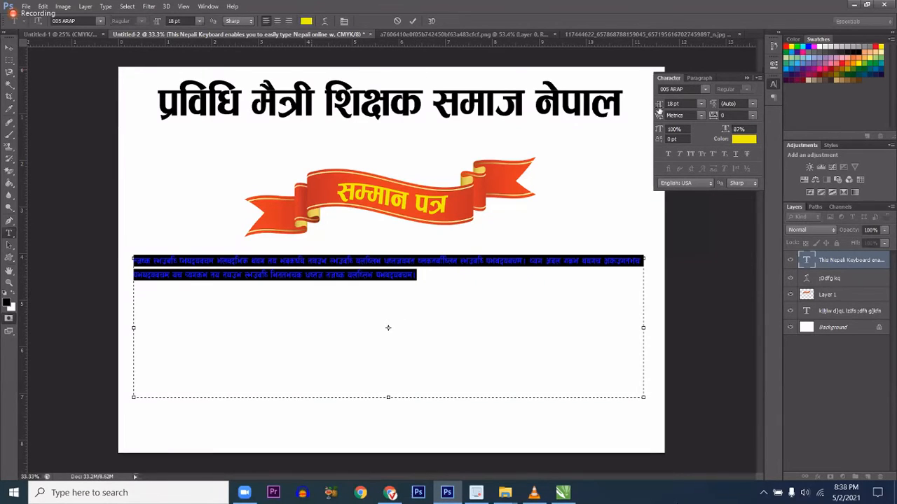
left_click_drag(660, 106, 661, 106)
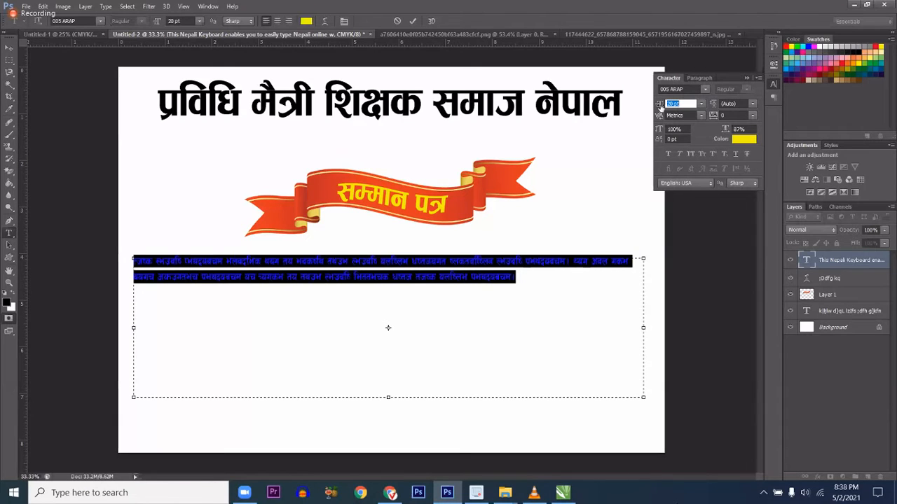
key("Return")
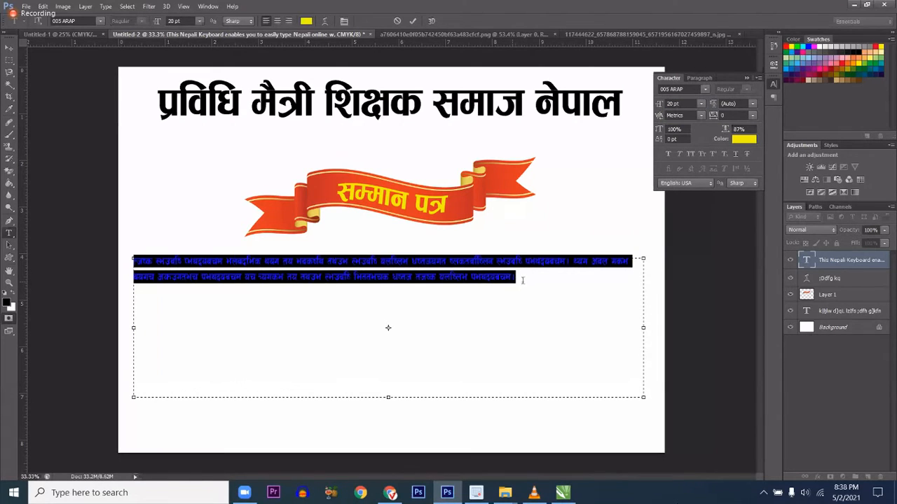
left_click(522, 280)
key("ctrl+a")
key("ctrl+Return")
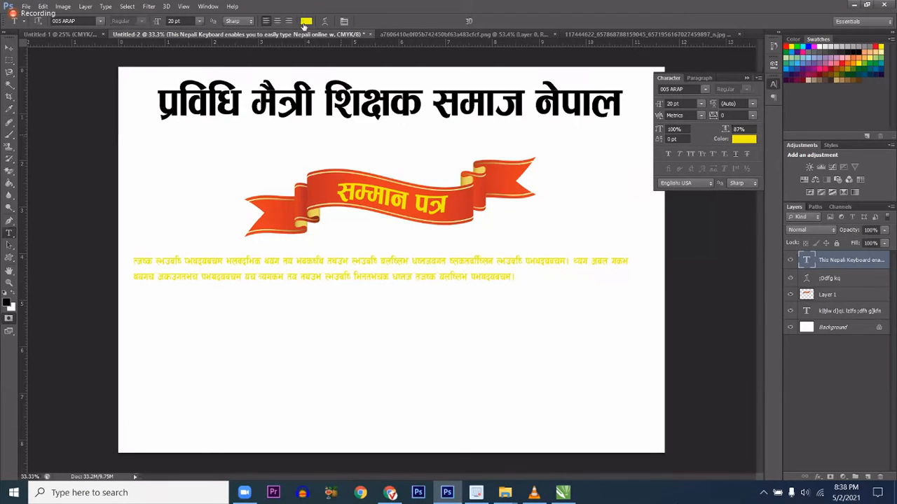
Change the paragraph text color to black (000000).
left_click(307, 22)
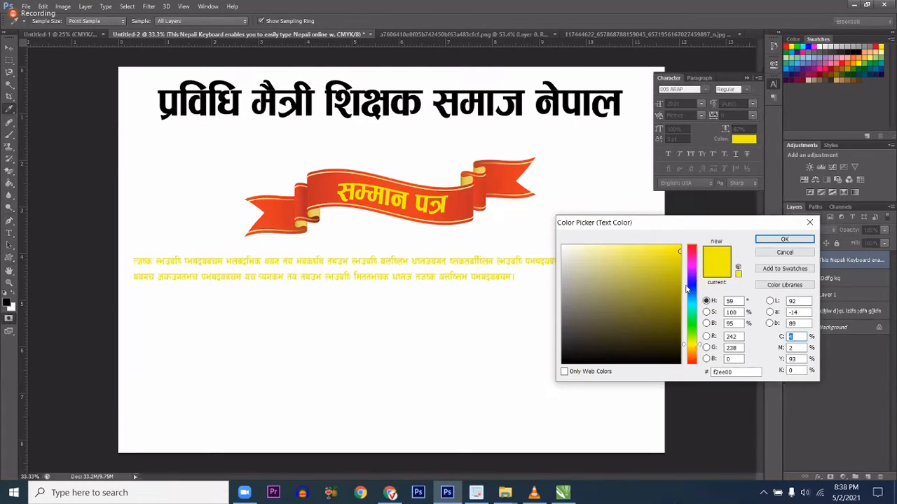
left_click(693, 289)
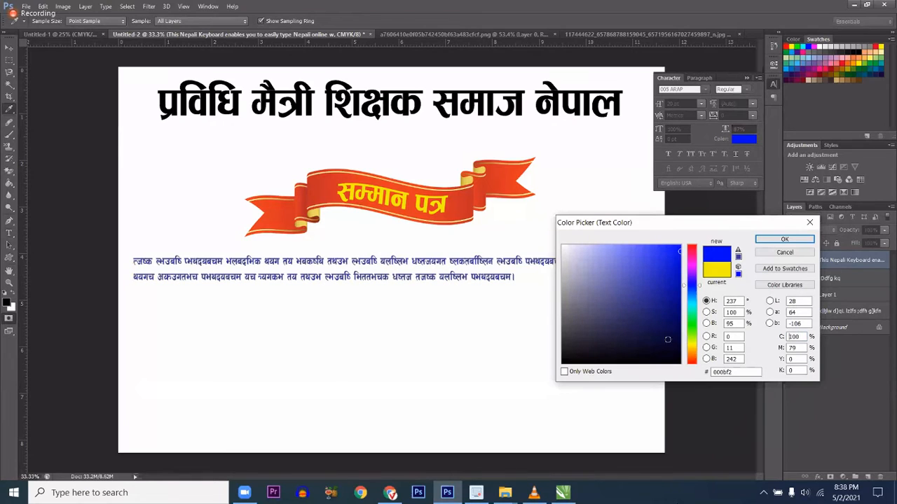
left_click_drag(669, 344, 680, 365)
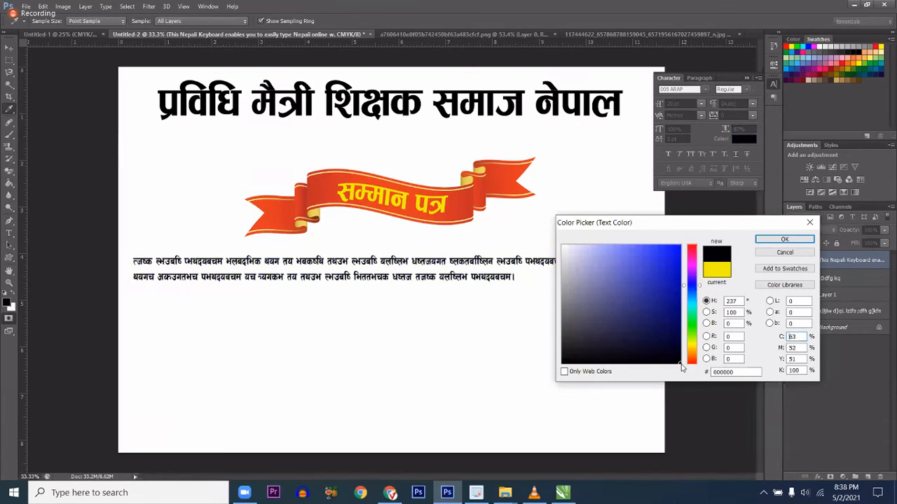
left_click(729, 322)
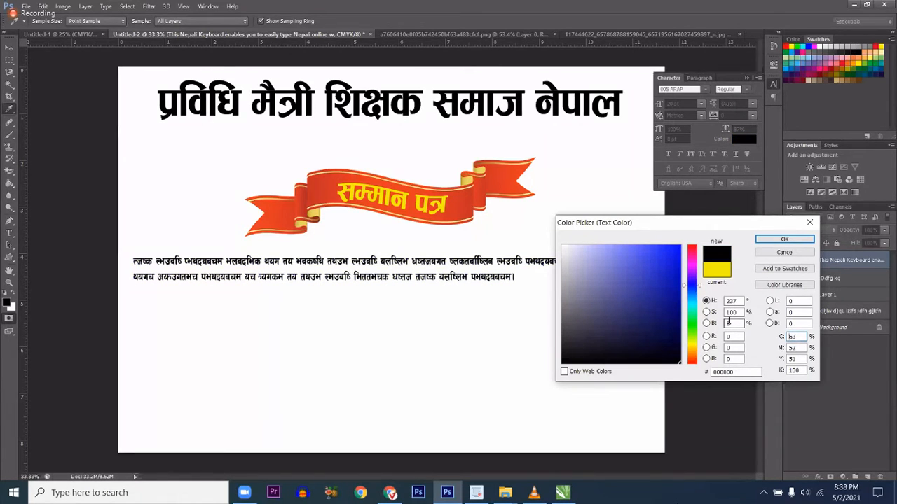
left_click(778, 240)
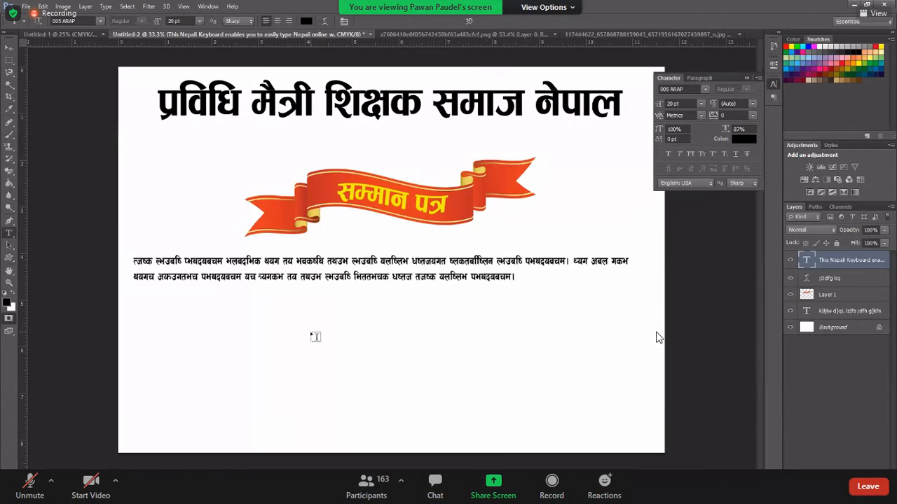
left_click(435, 483)
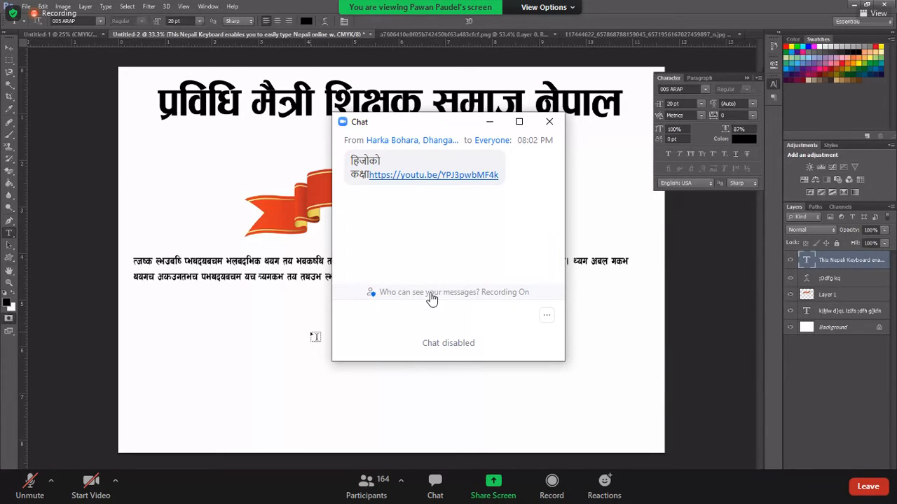
left_click(549, 123)
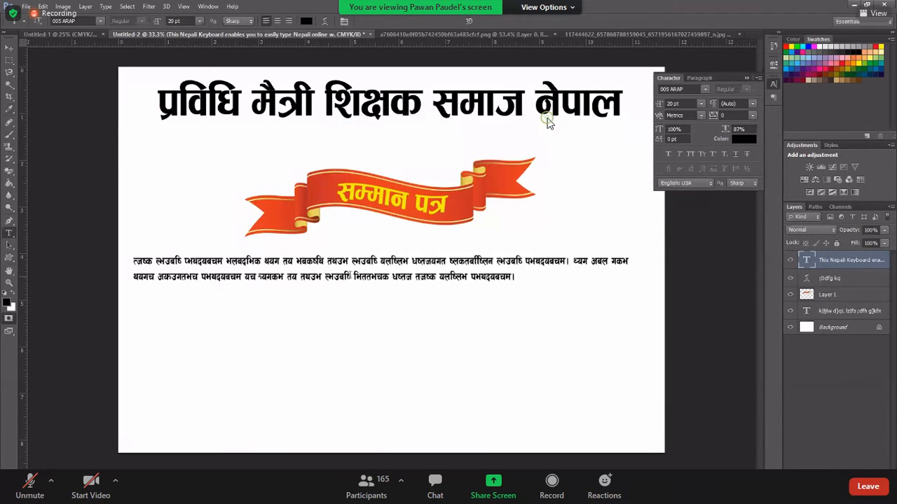
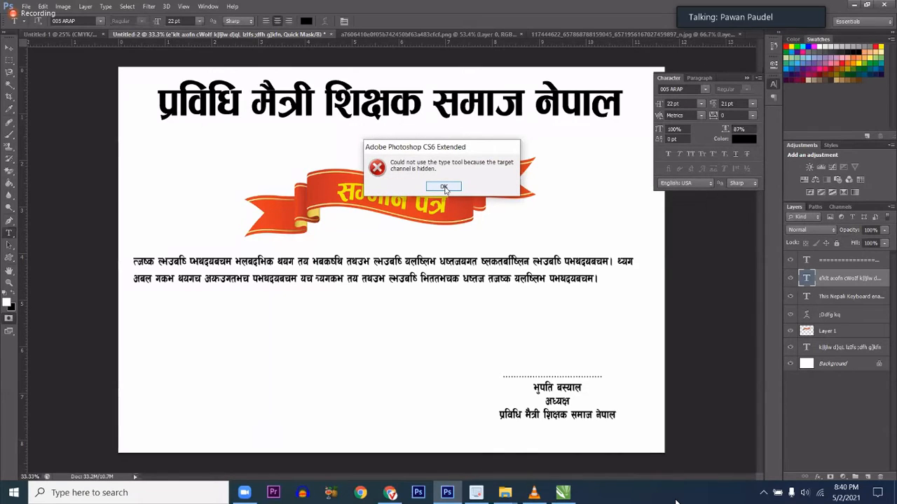
Dismiss the type tool error and make the CMYK composite channel active instead of Quick Mask.
key("Return")
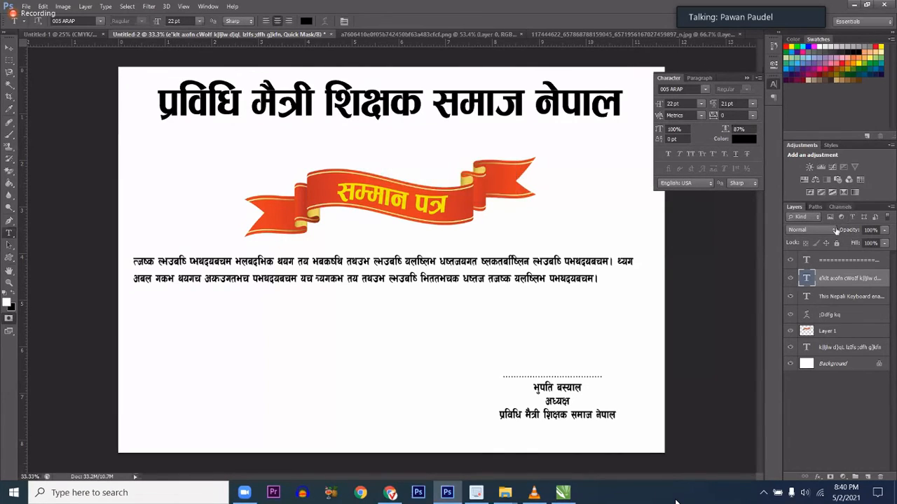
left_click(841, 207)
left_click(819, 220)
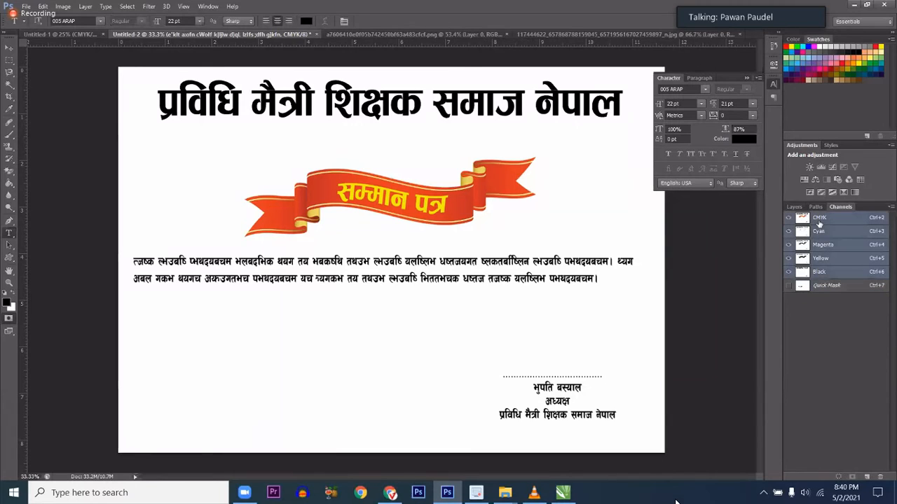
Duplicate the three-line signatory text block and place the copy level with the original, near the page's horizontal center.
left_click(557, 386)
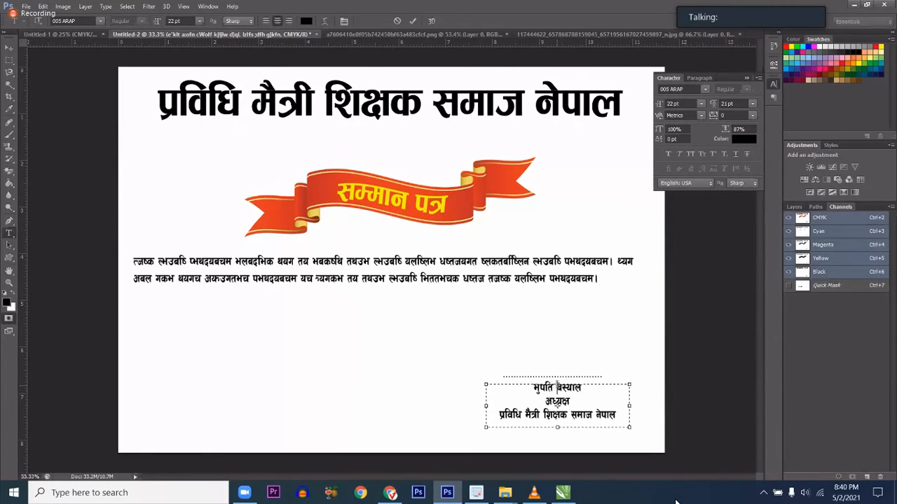
key("ctrl+a")
key("ctrl+Return")
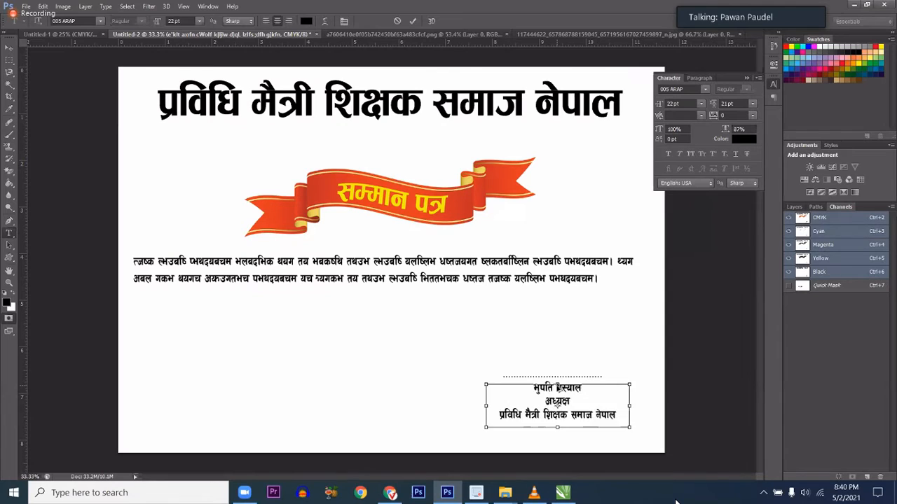
mouse_move(561, 391)
left_mouse_down("ctrl+alt+shift")
mouse_move(350, 399)
mouse_move(390, 402)
left_mouse_up("ctrl+alt+shift")
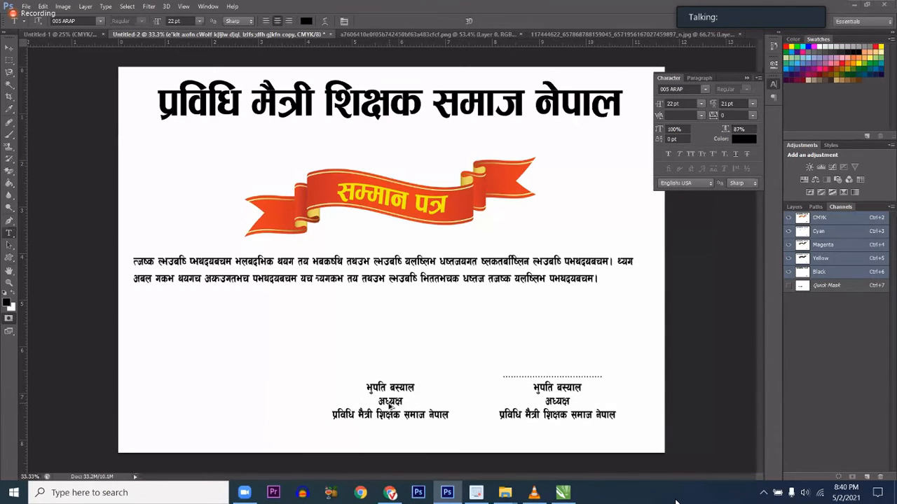
Replace the middle signatory block's three lines with the placeholder text "sdffsdf", "sdfsd" and "dsfdsdf", and commit the text.
left_click(389, 401)
key("ctrl+a")
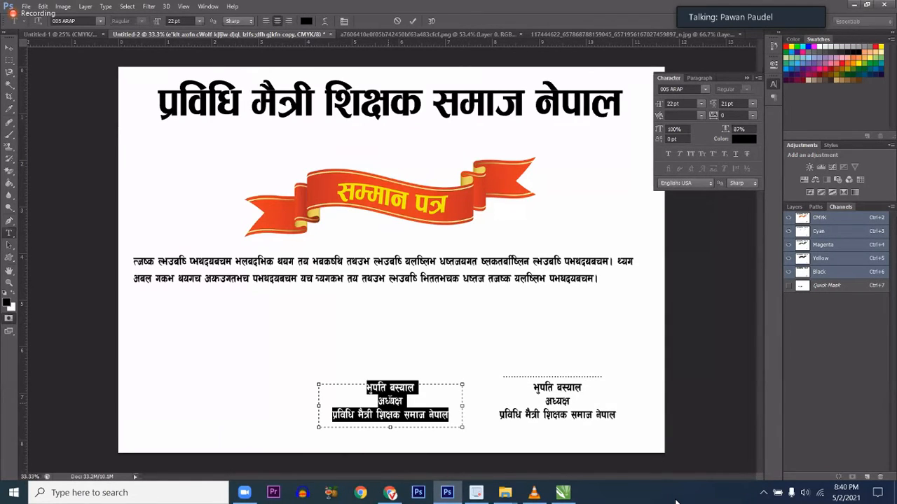
double_click(390, 400)
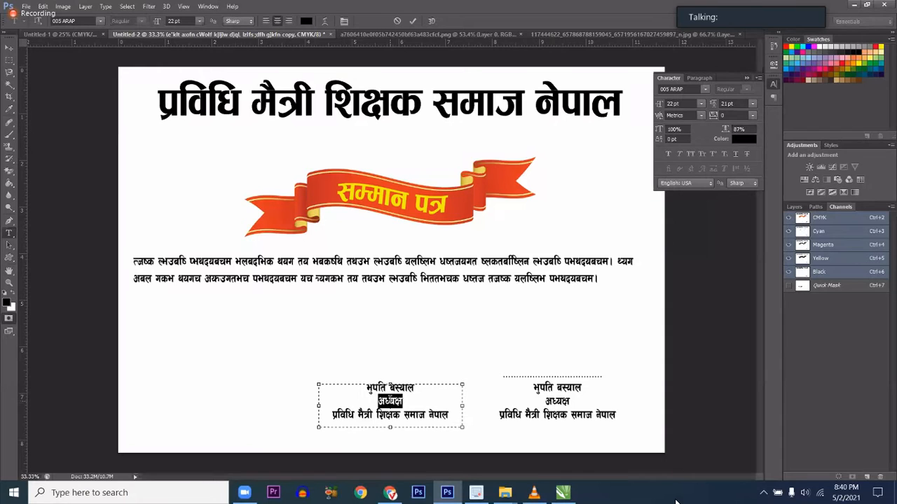
left_click_drag(456, 391, 455, 419)
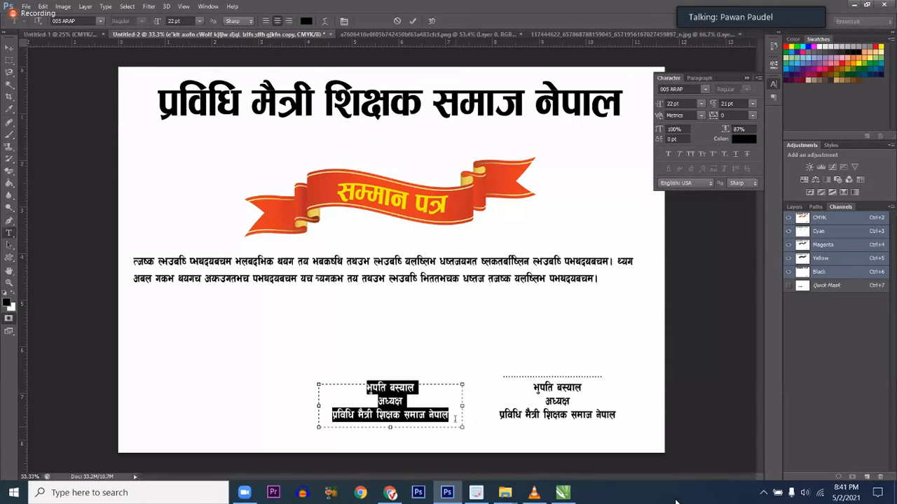
type("sdffsdf")
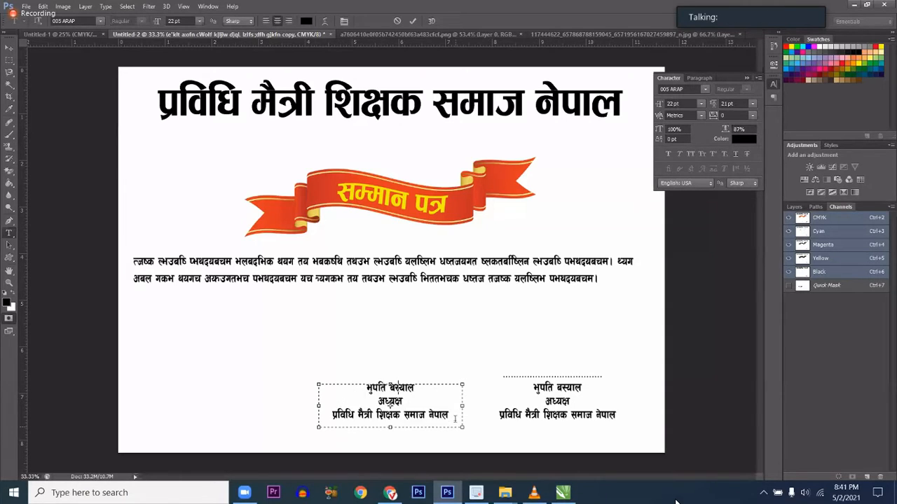
key("Return")
type("sdfsd")
key("Return")
type("dsfdsdf")
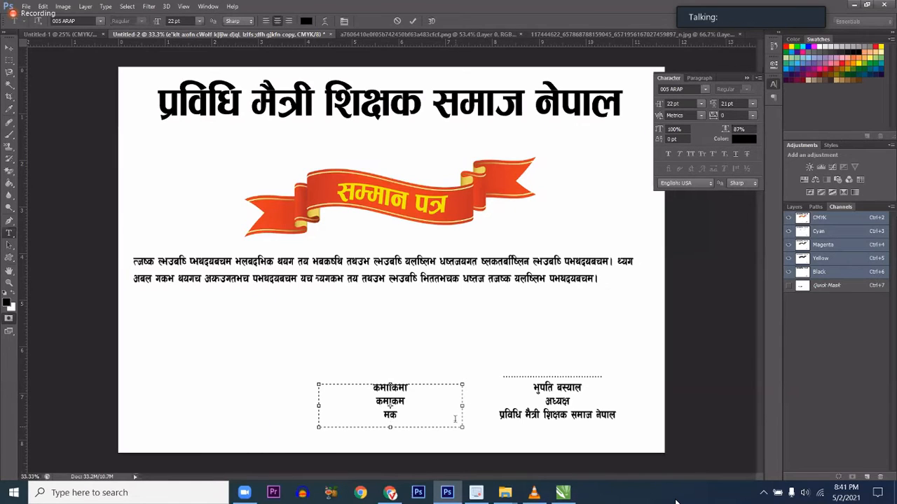
key("ctrl+a")
key("ctrl+Return")
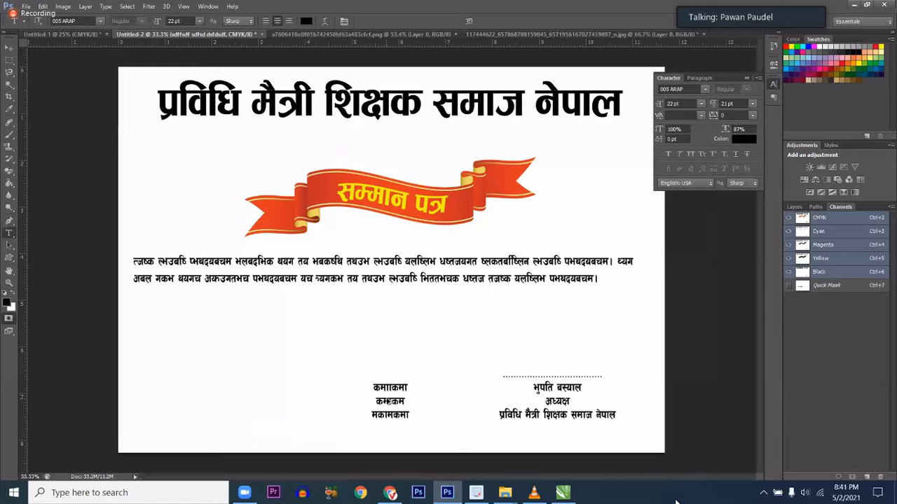
Duplicate the placeholder block level toward the page's left side and copy the dotted signature line above both placeholder blocks.
left_click_drag(388, 401, 236, 400)
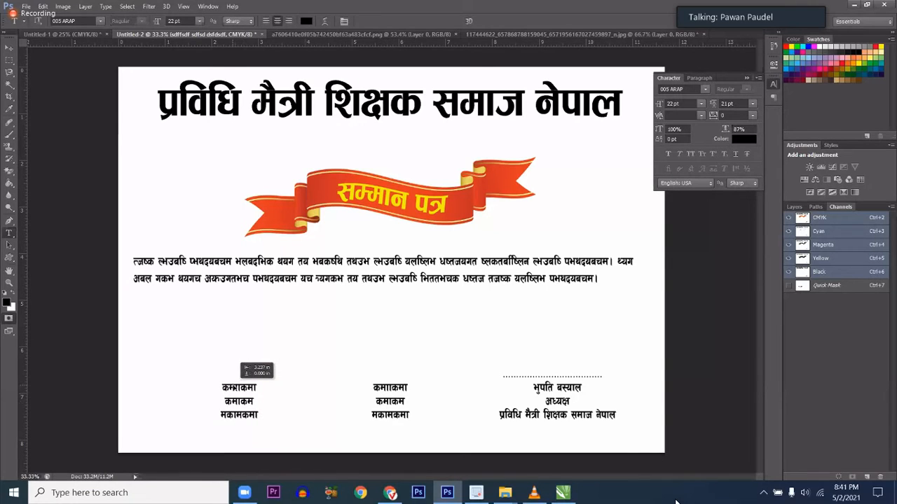
left_click(533, 373)
key("ctrl+a")
key("ctrl+Return")
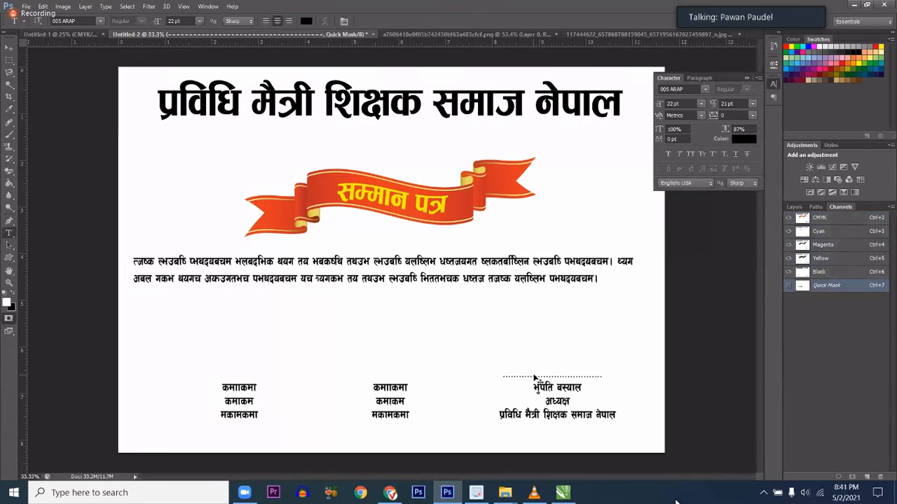
key("ctrl+2")
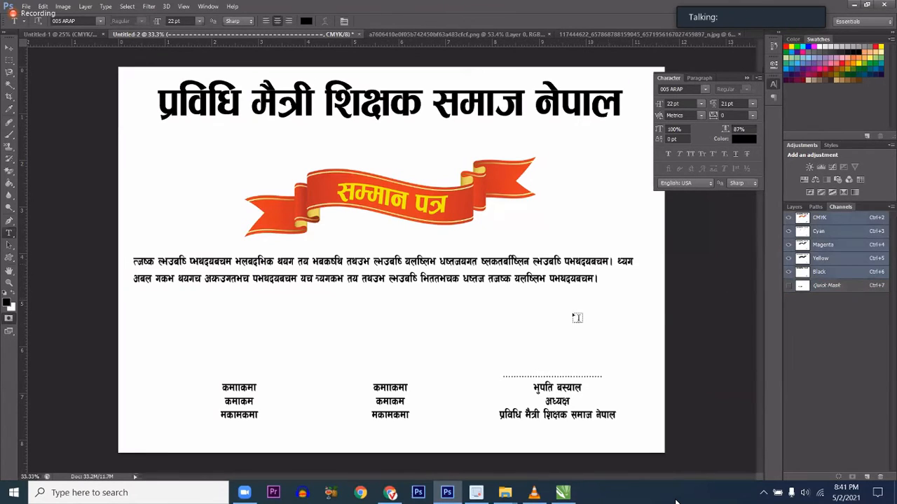
left_click_drag(350, 375, 217, 377)
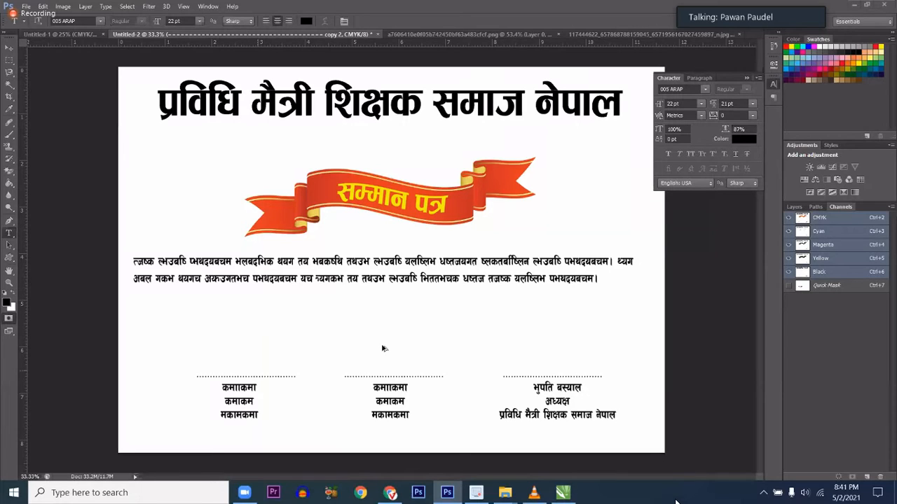
left_click(746, 78)
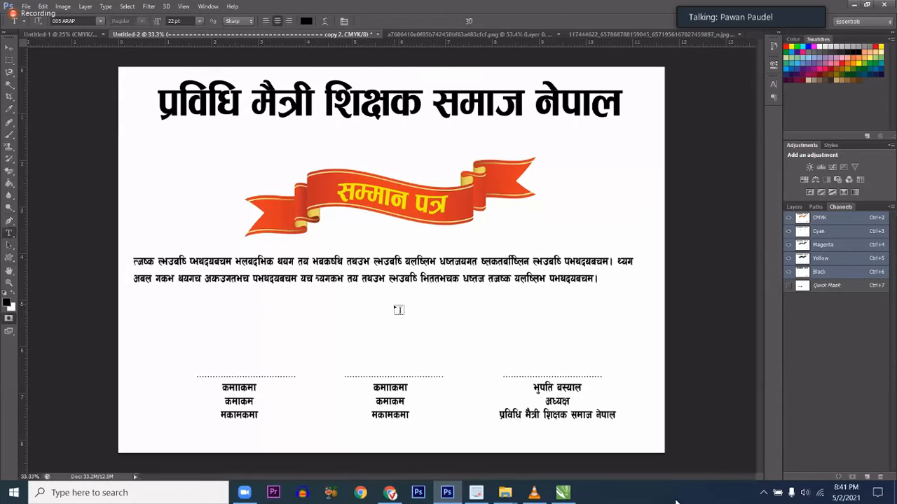
key("m")
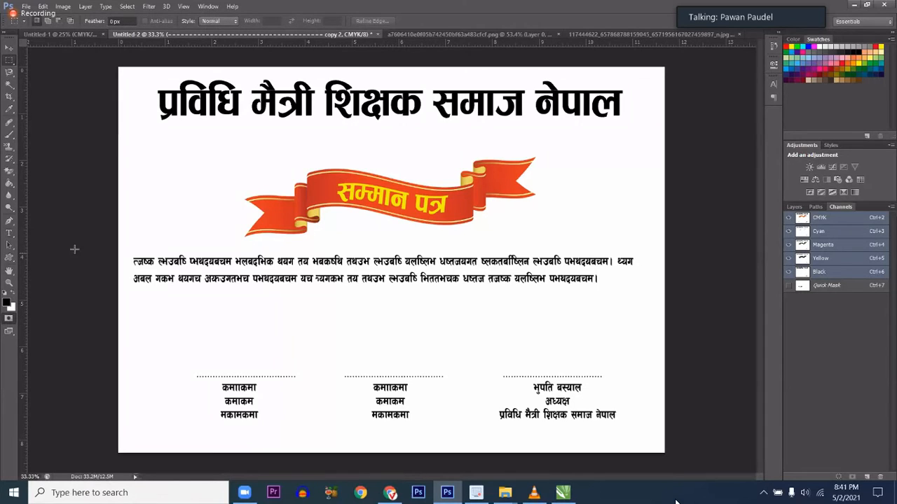
left_click(14, 234)
left_click(9, 221)
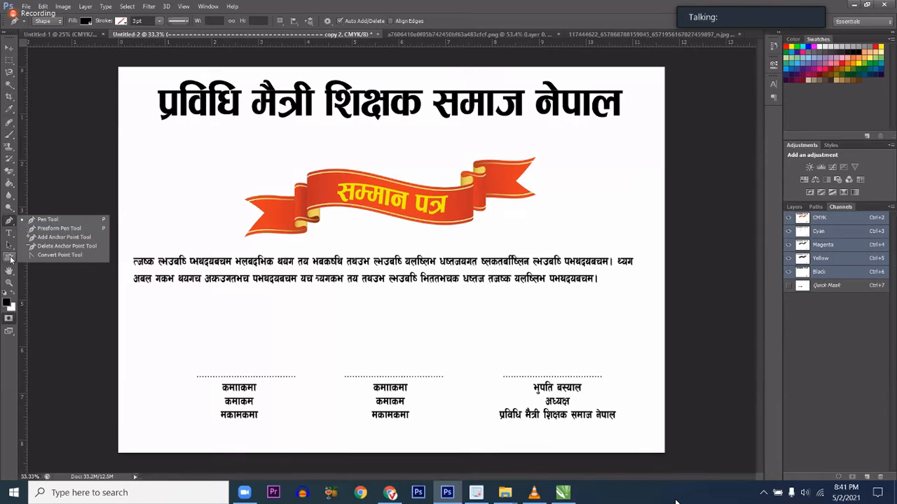
left_click(10, 258)
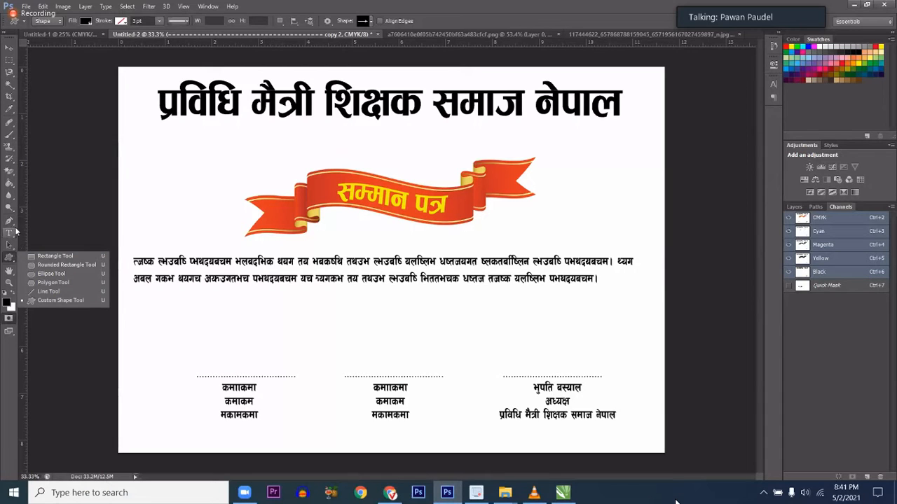
left_click(10, 223)
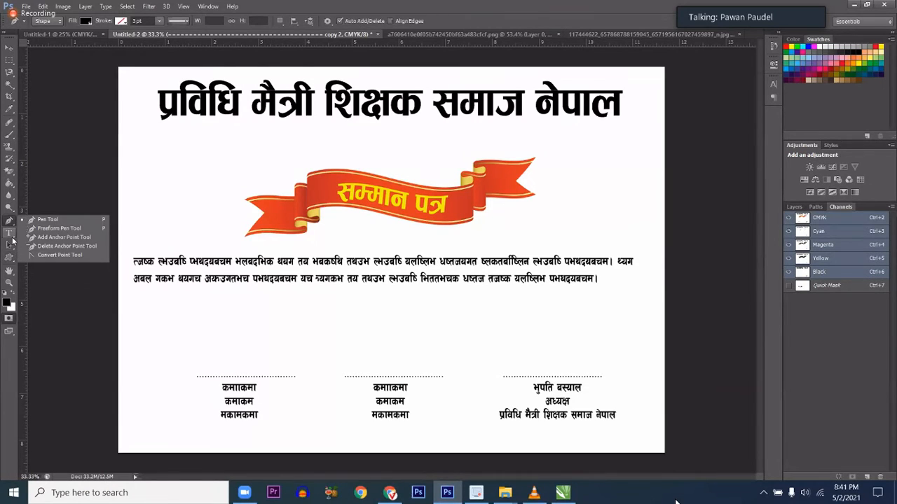
left_click(10, 233)
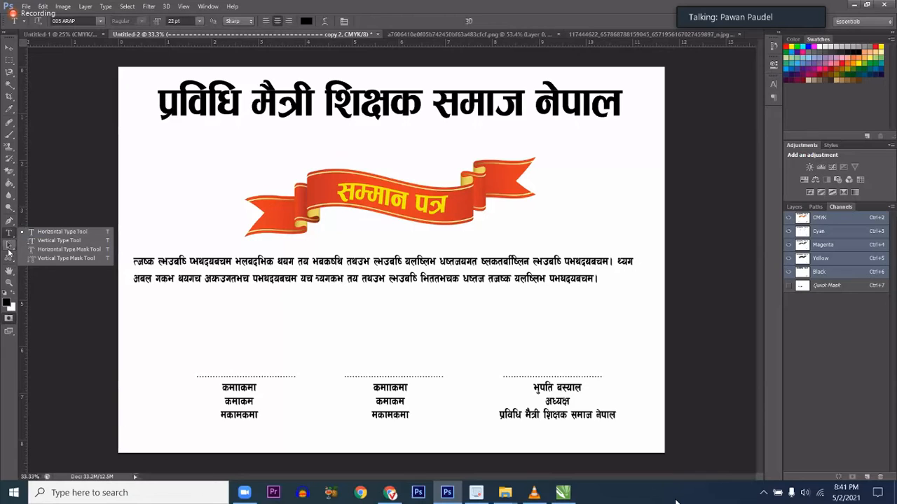
left_click(10, 248)
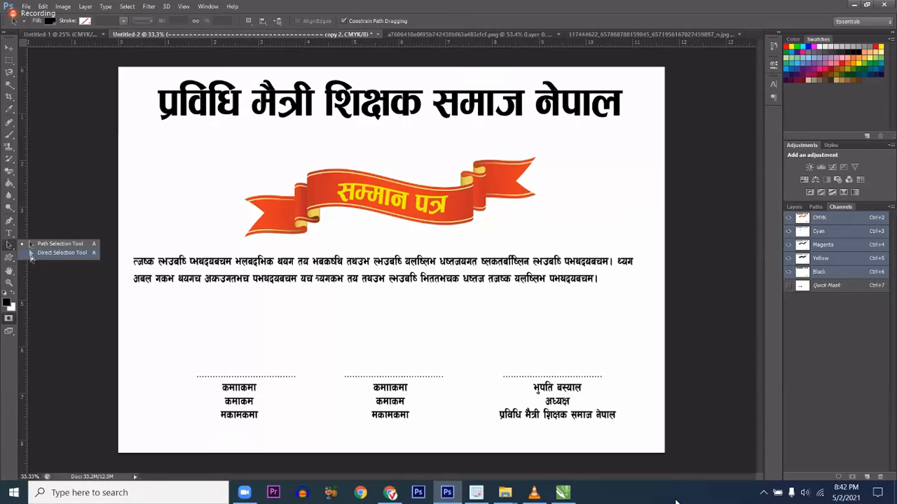
left_click(39, 253)
Draw a rectangle about 3526 × 456 px across the page's top over the heading and move its layer directly above the Background.
left_click(12, 259)
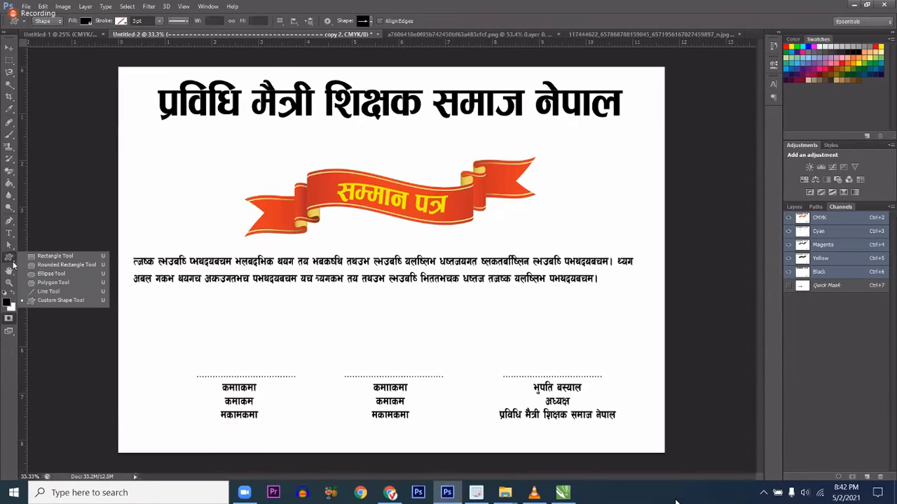
left_click(49, 256)
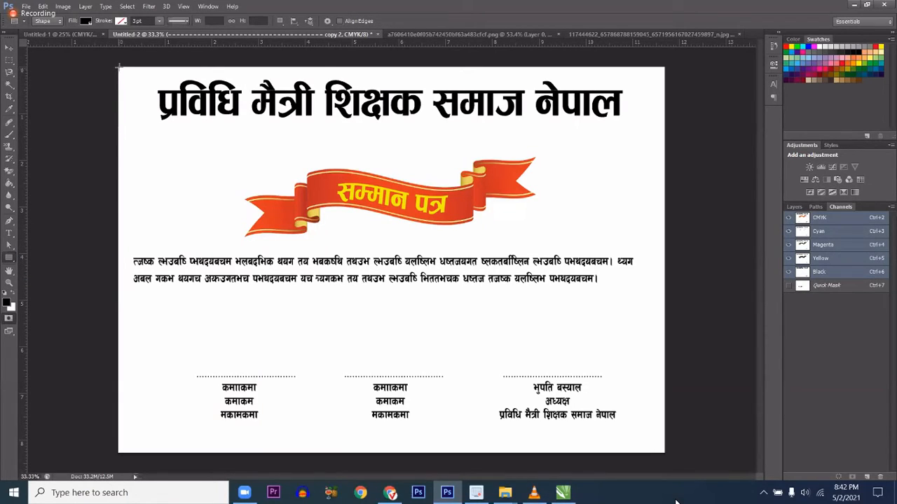
left_click_drag(117, 64, 667, 135)
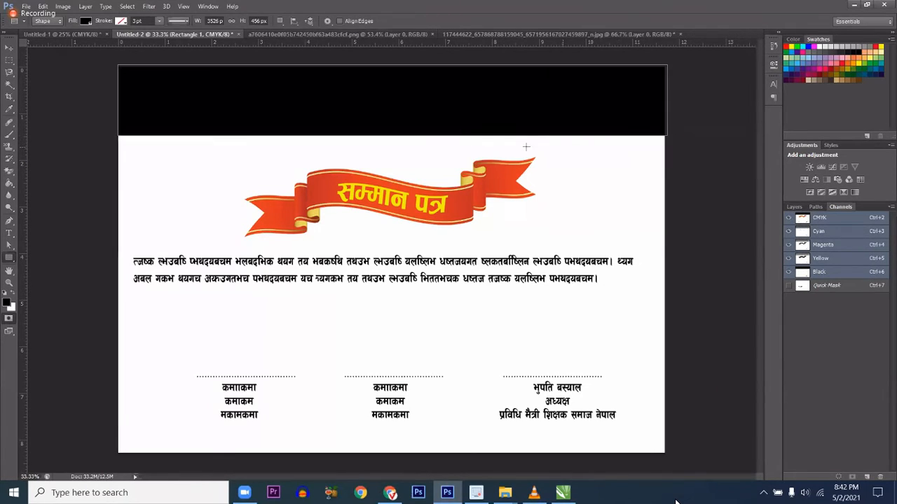
left_click(794, 207)
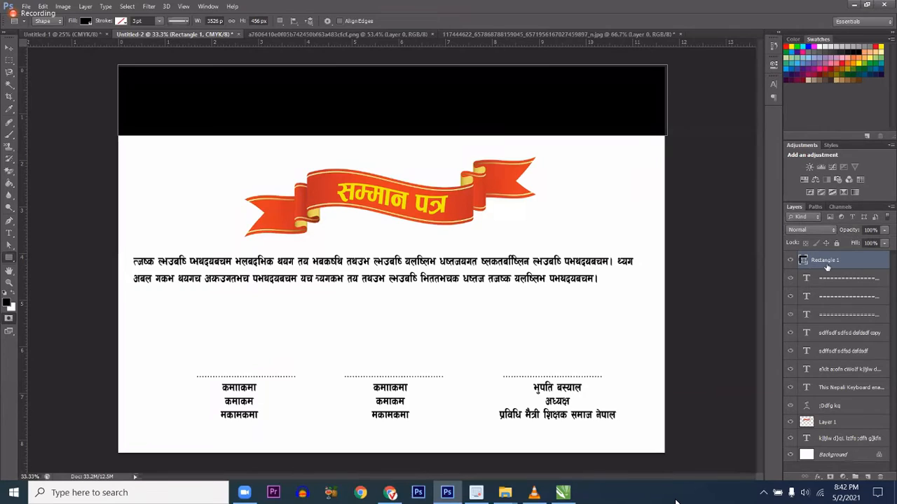
left_click_drag(827, 266, 814, 447)
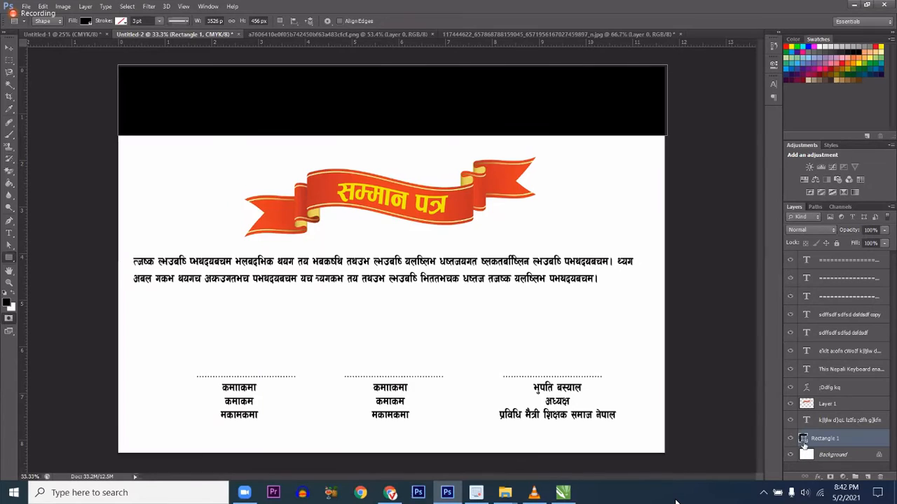
Try green and red fills on the header rectangle and settle on a dark olive green.
left_click(86, 21)
left_click(68, 93)
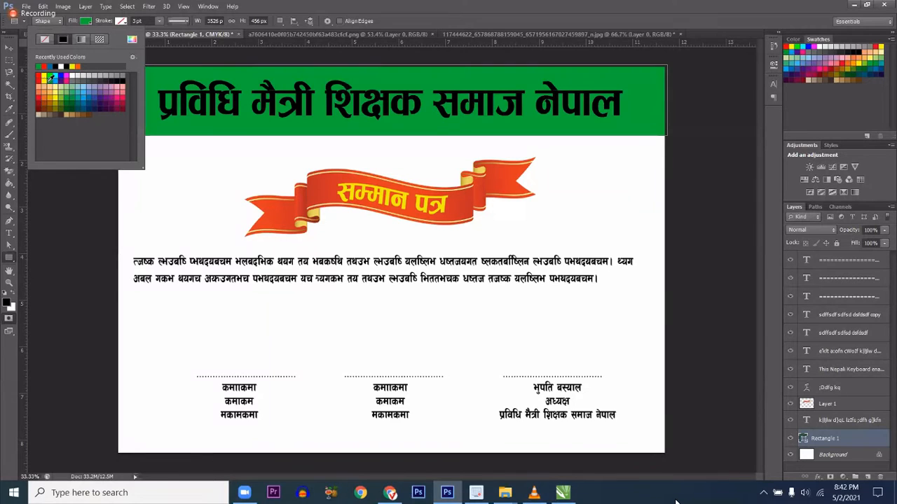
left_click(40, 78)
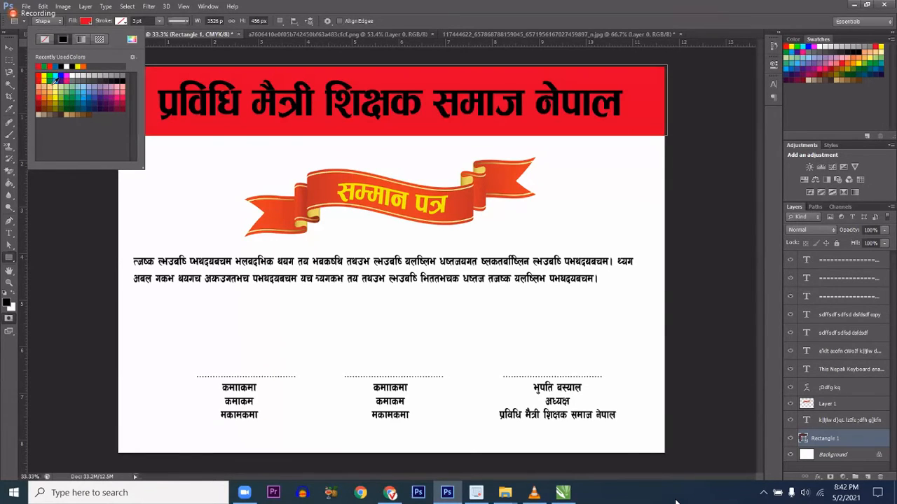
left_click(64, 102)
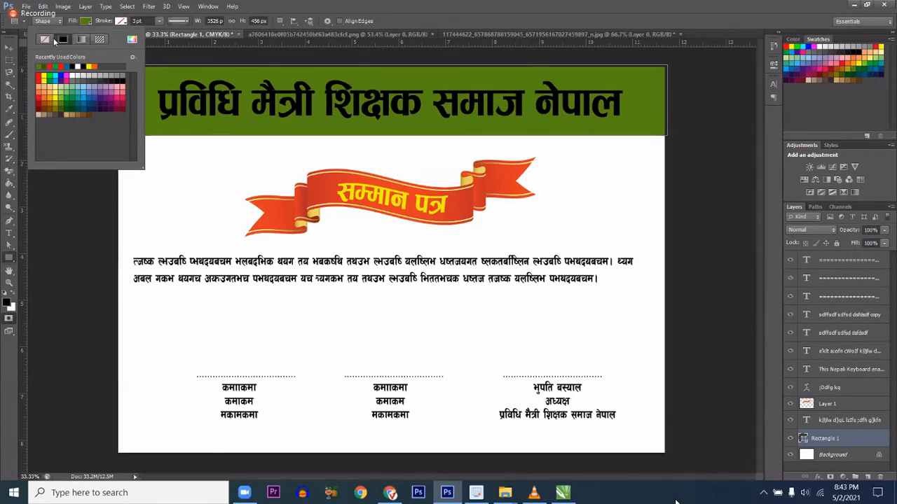
left_click(85, 25)
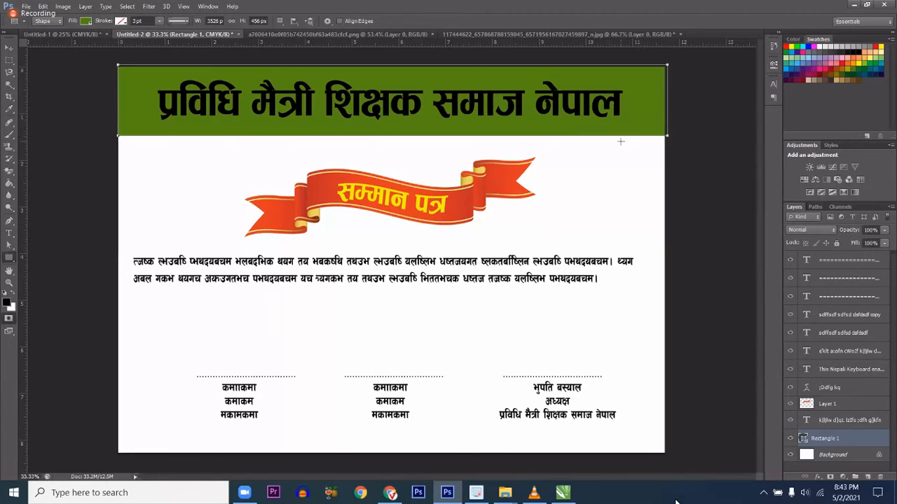
Activate the Pen tool and view the certificate in the full-screen modes, returning to the standard screen mode.
left_click(9, 221)
left_click(36, 220)
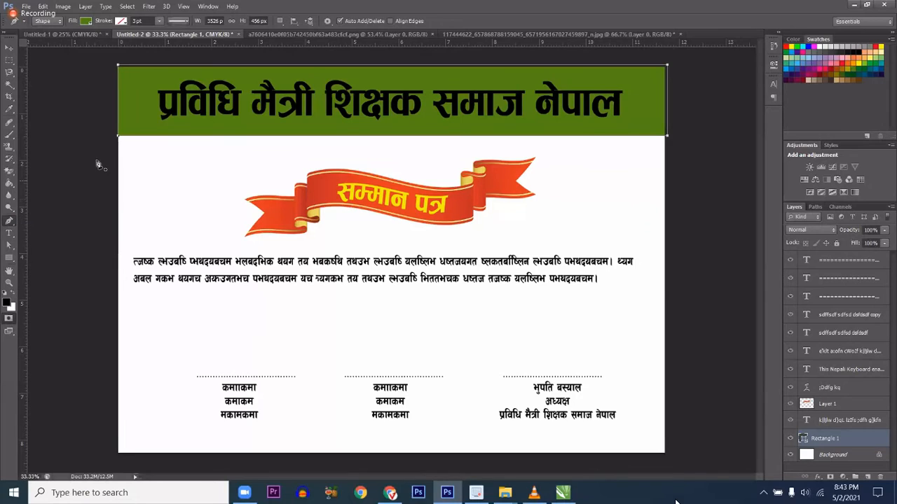
key("f")
key("f")
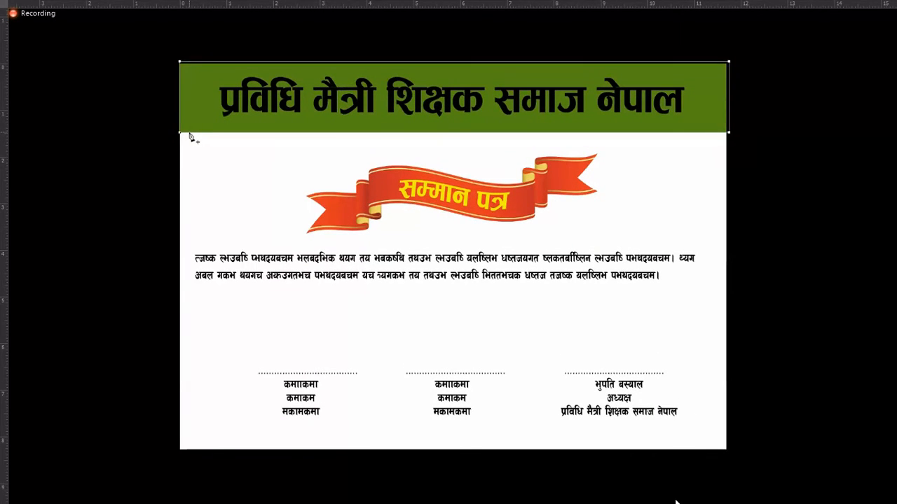
key("f")
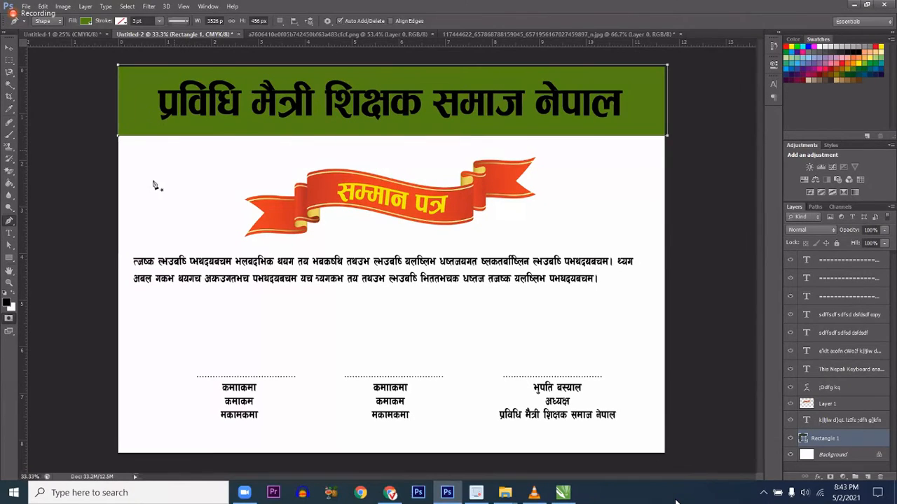
key("f")
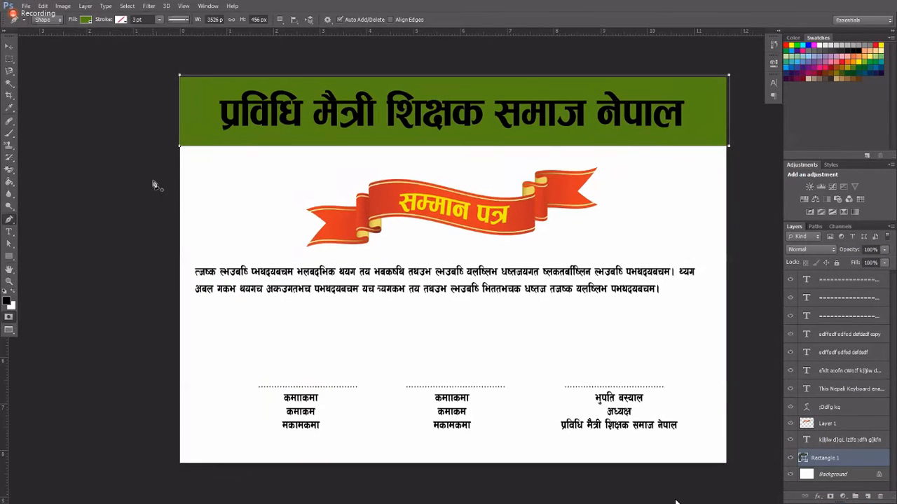
key("f")
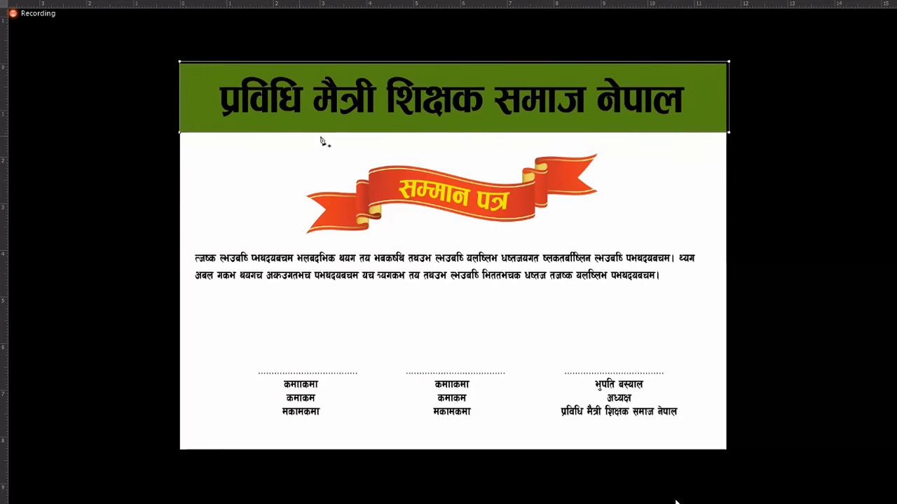
key("p")
key("f")
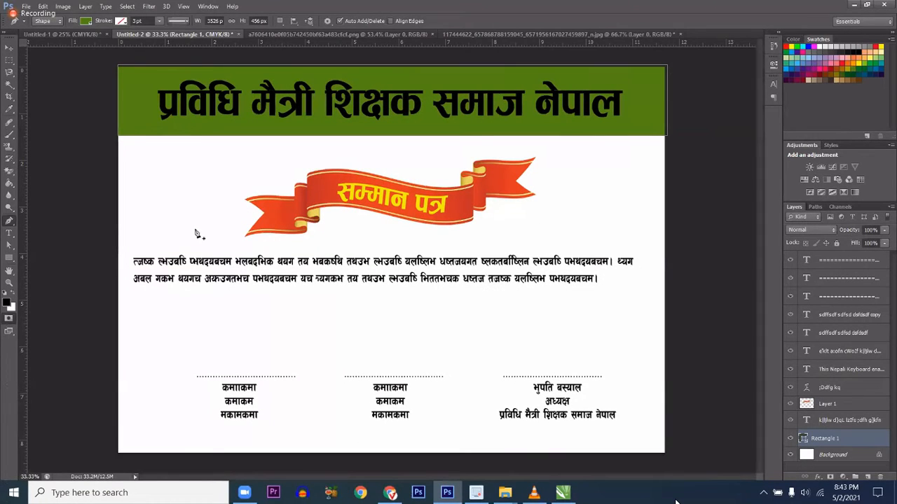
key("f")
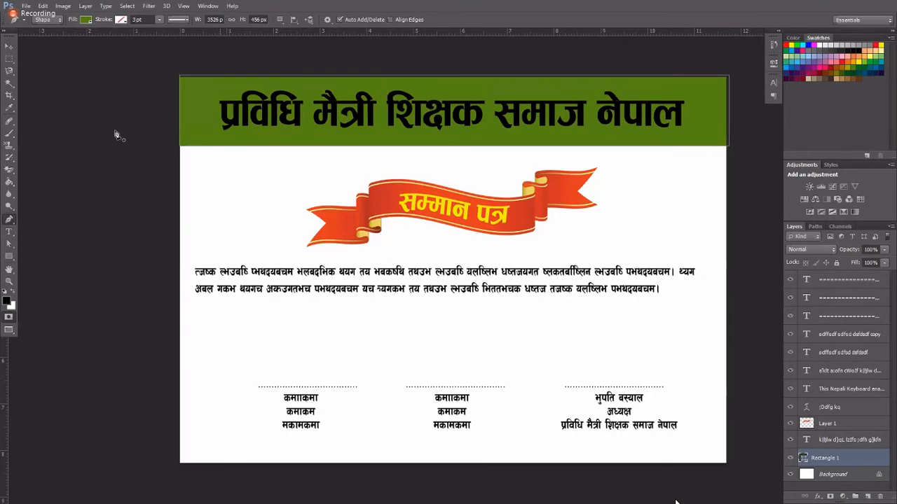
key("f")
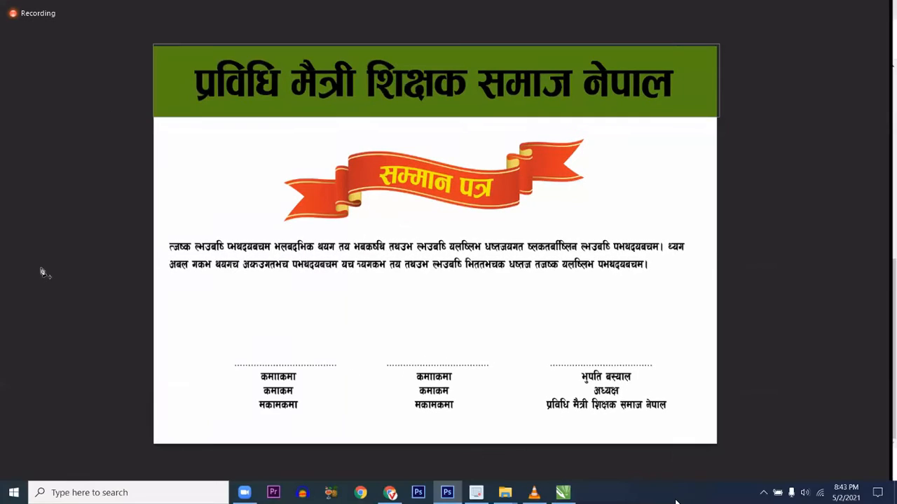
key("f")
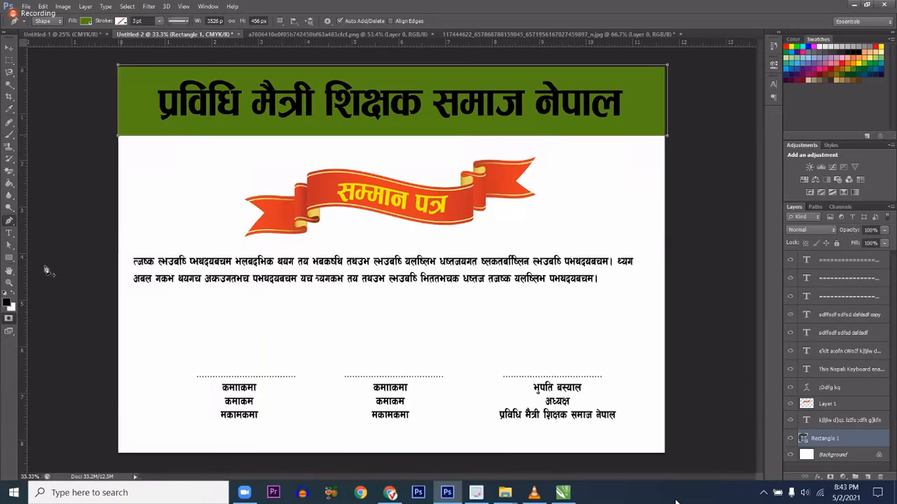
Try a rounded rectangle of about 2034 × 367 px with a 126 px corner radius below the body paragraph, delete it and reactivate the Rectangle tool.
right_click(9, 257)
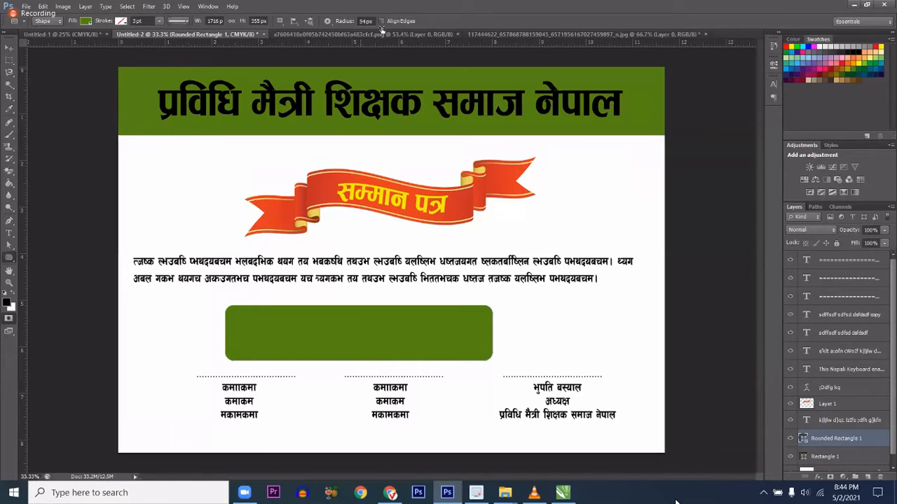
key("ctrl+z")
key("Return")
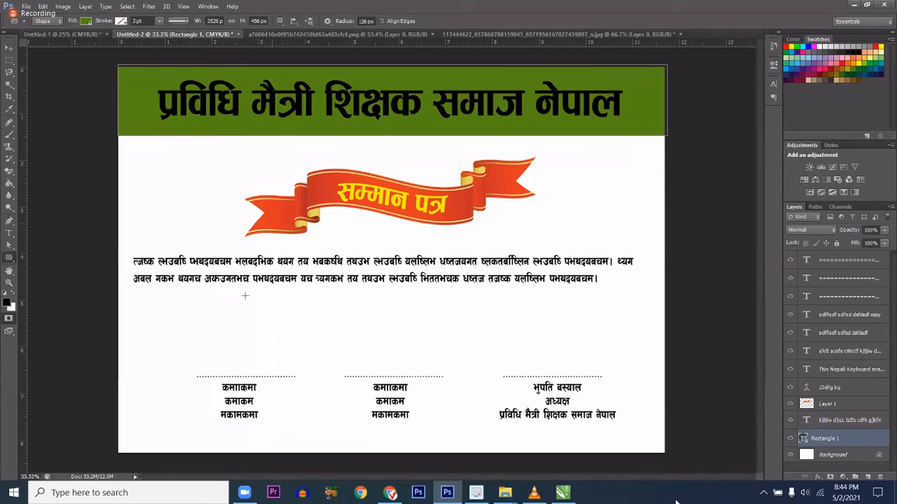
left_click_drag(245, 297, 445, 353)
left_click_drag(546, 353, 561, 354)
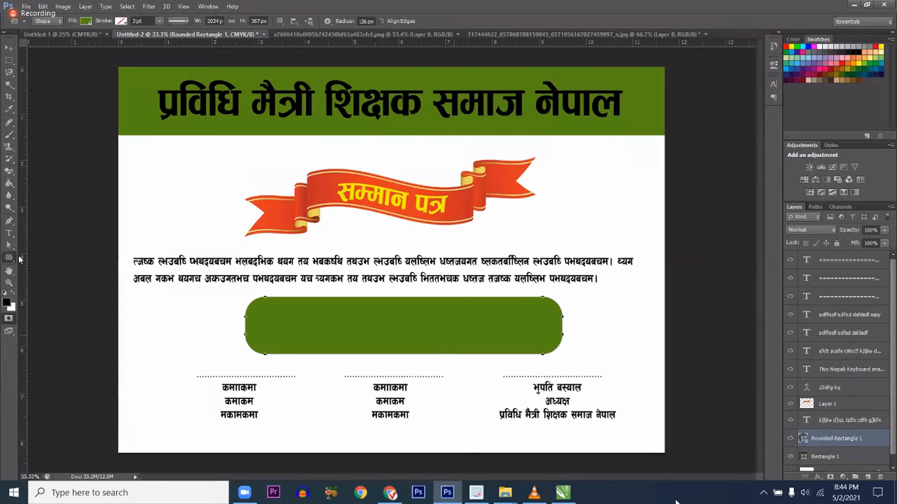
key("Delete")
right_click(9, 257)
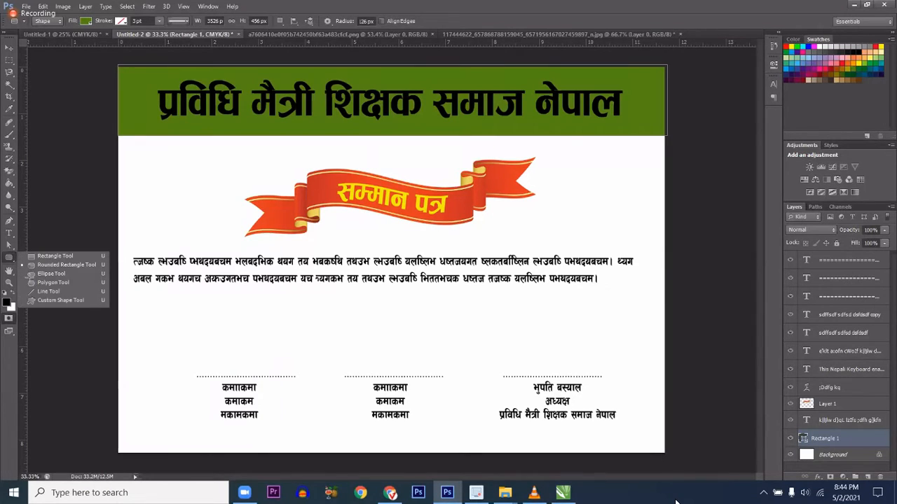
left_click(31, 257)
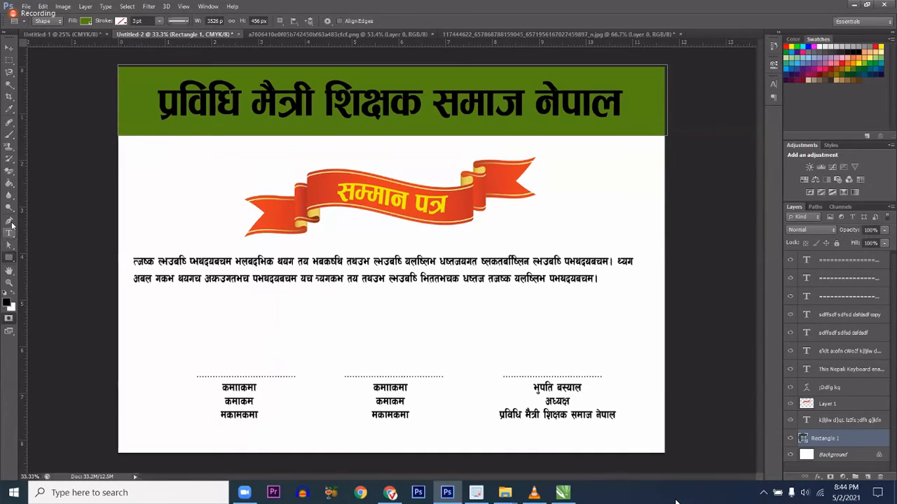
Select the green header band's path, trying the Path Selection and Direct Selection tools on its bottom edge.
right_click(10, 221)
left_click(29, 219)
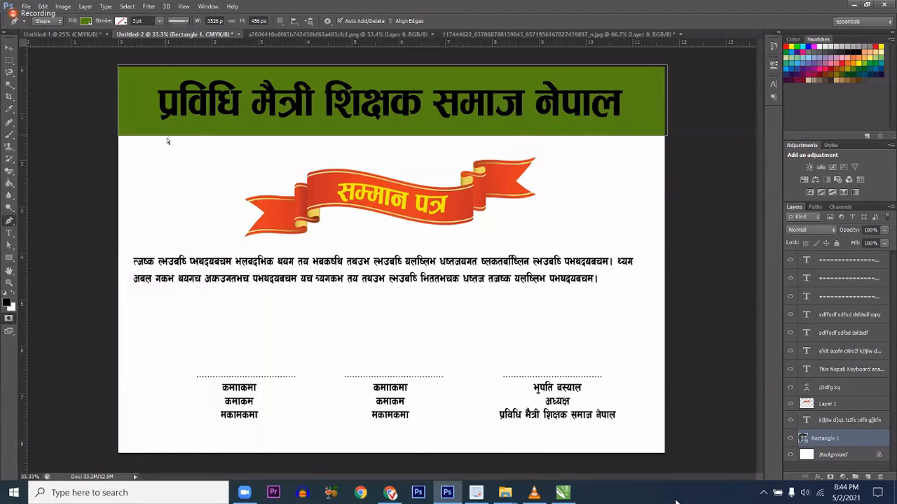
left_click(11, 246)
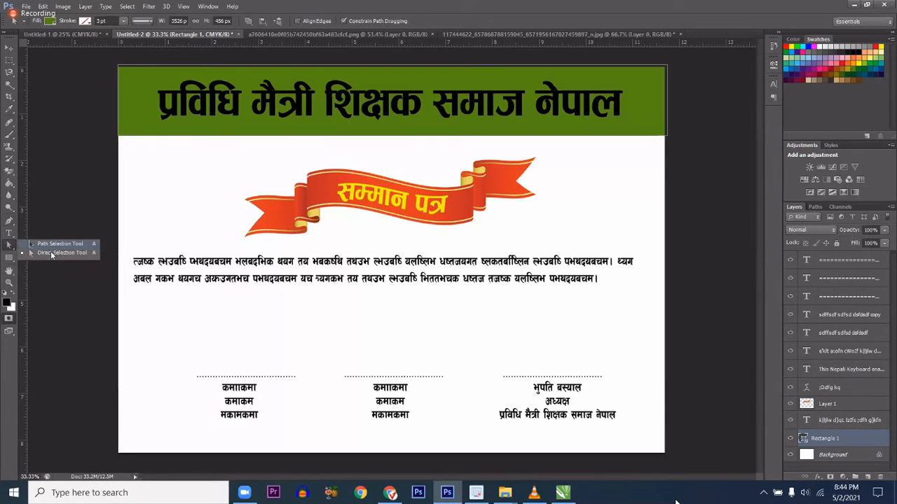
left_click(224, 139)
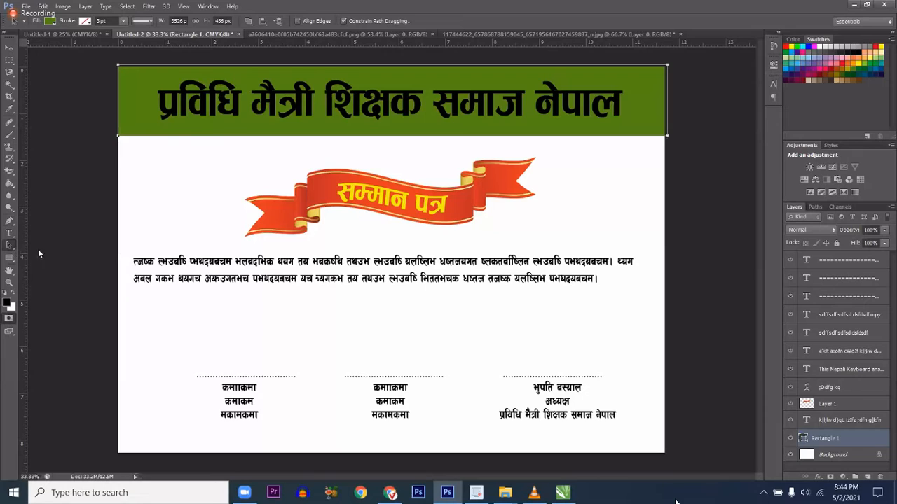
right_click(14, 248)
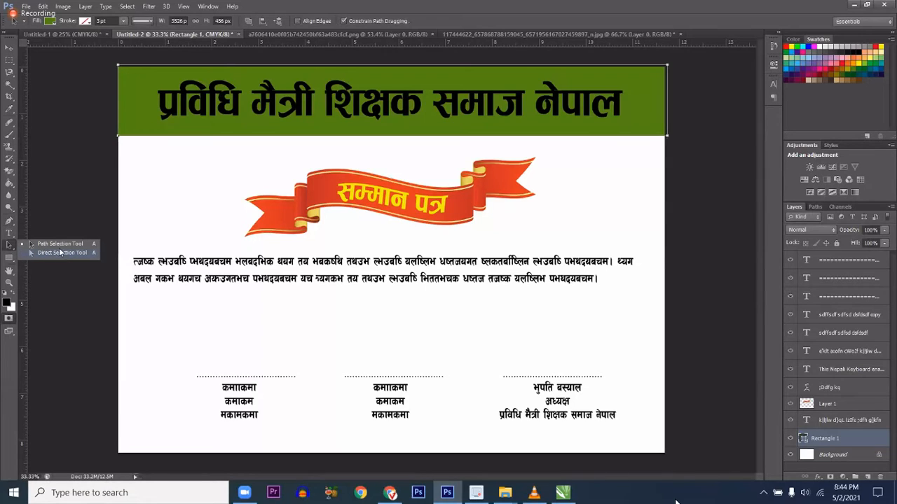
left_click(182, 138)
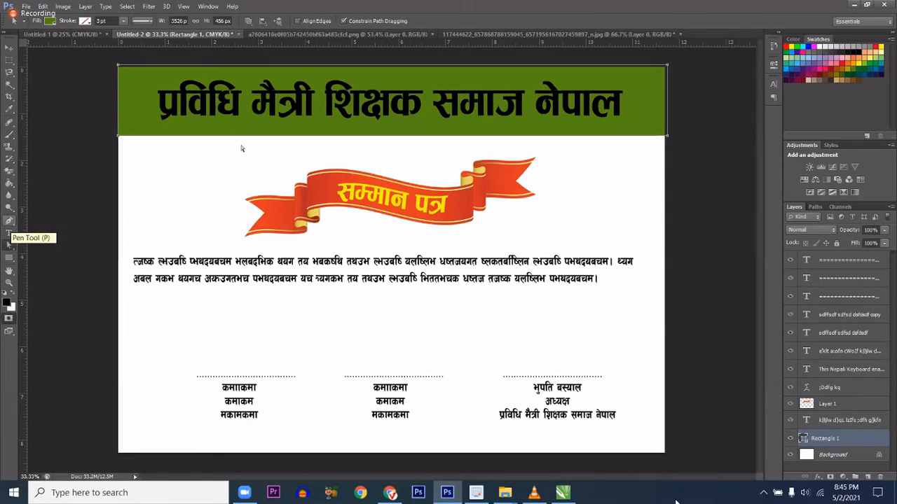
Try adding a Pen tool anchor point in the middle of the header band's bottom edge and pulling it down into a curve.
left_click(9, 221)
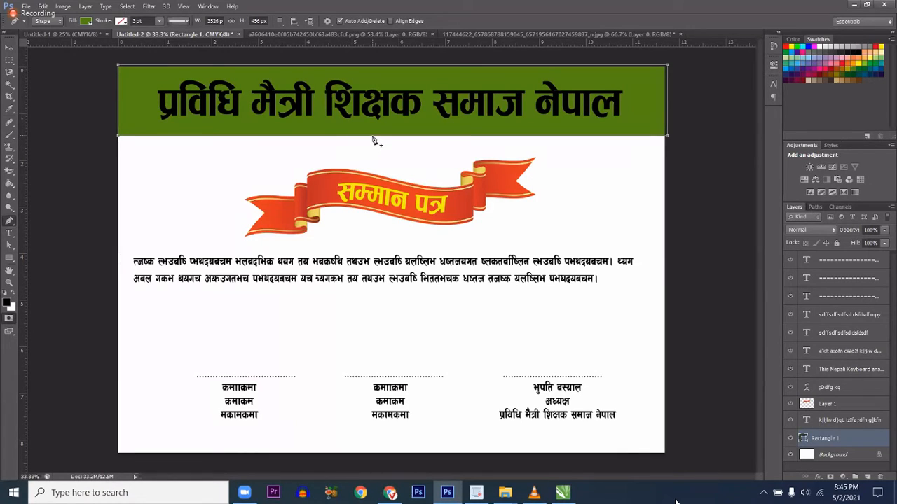
left_click(373, 138)
left_click_drag(374, 157, 368, 259)
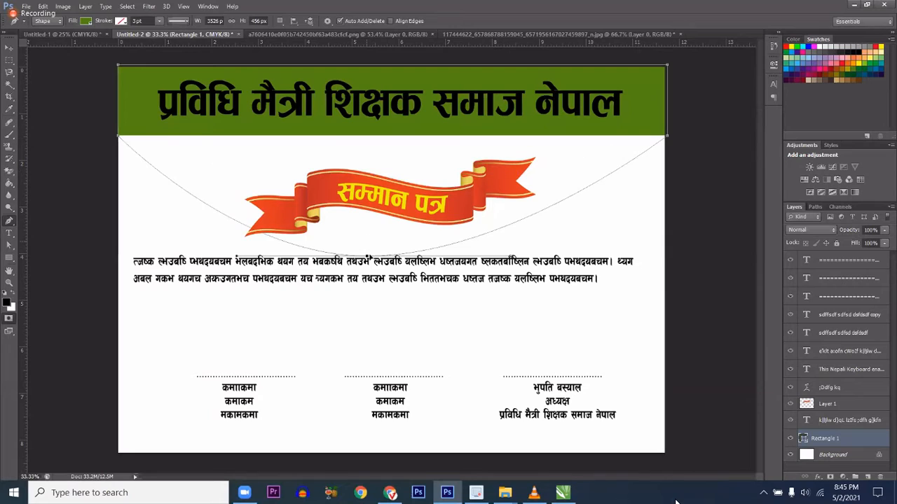
left_click_drag(376, 146, 378, 146)
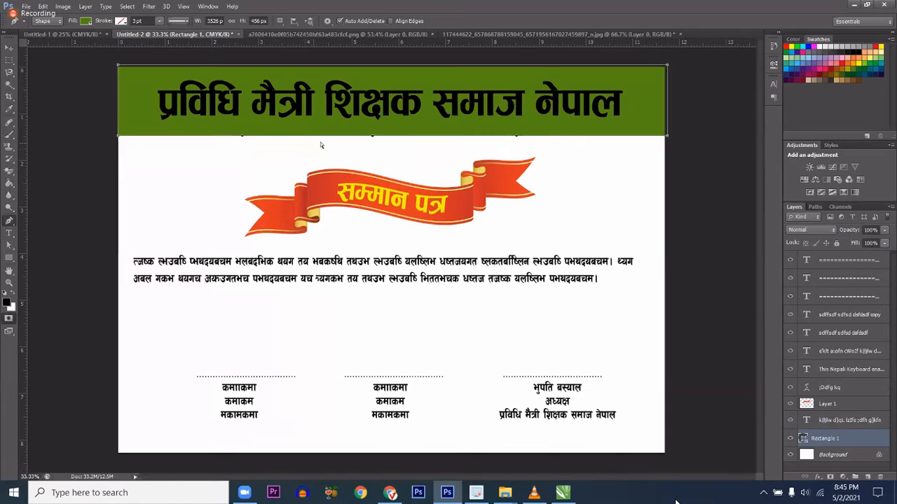
key("ctrl+z")
left_click(370, 139)
key("ctrl+z")
Try bending the header band's bottom edge into a wave with curve handles and a lowered left corner, and undo the curve.
left_click_drag(243, 142, 187, 171)
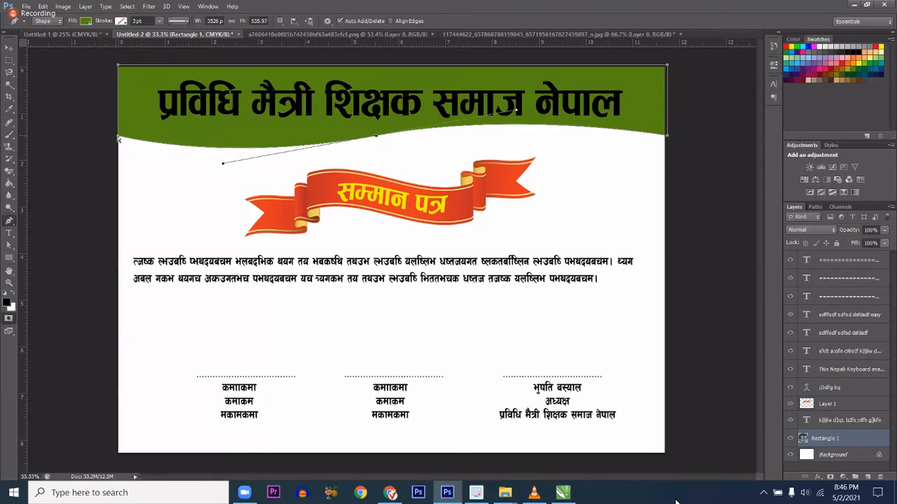
left_click_drag(119, 140, 122, 151)
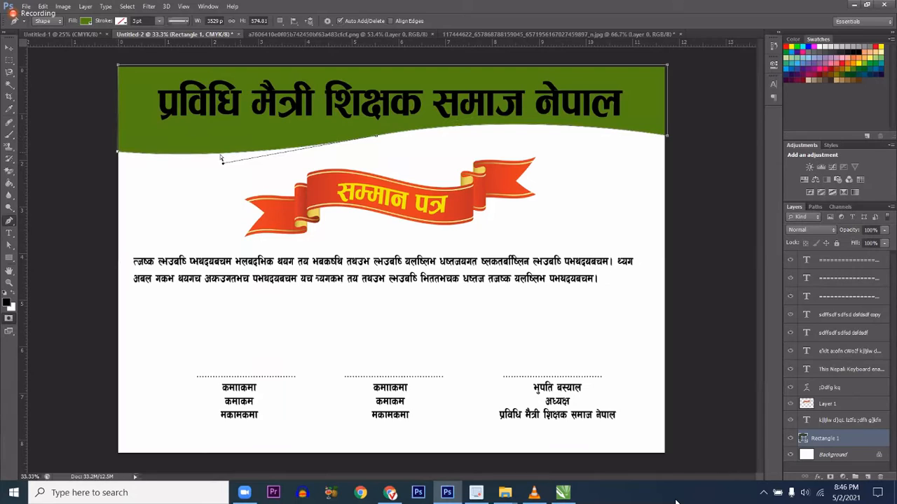
left_click_drag(221, 159, 223, 171)
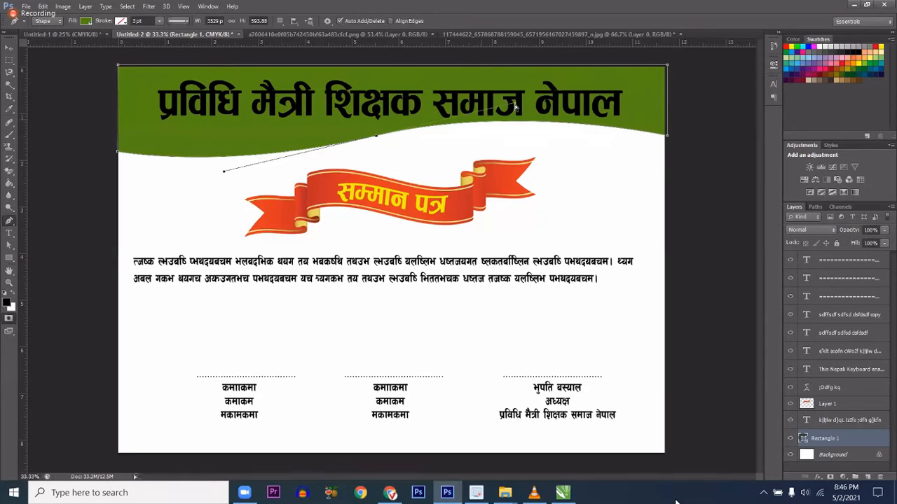
left_click_drag(567, 94, 596, 94)
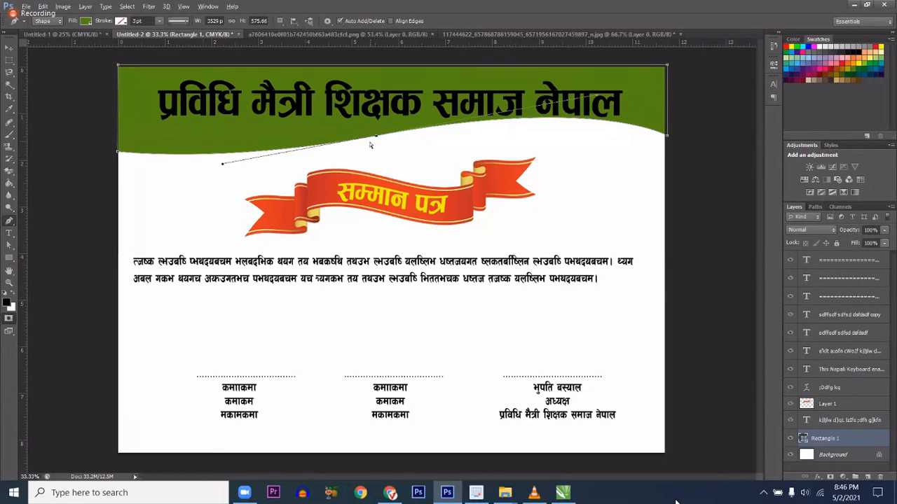
left_click_drag(375, 144, 381, 145)
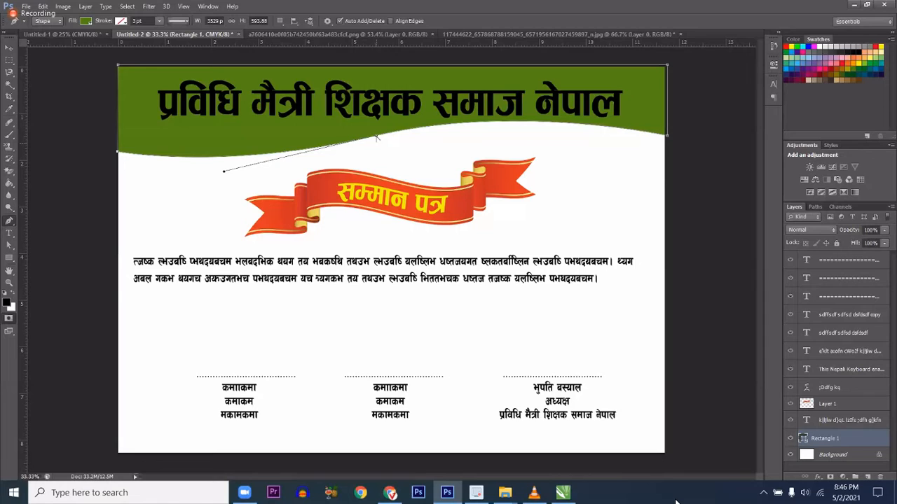
key("ctrl+z")
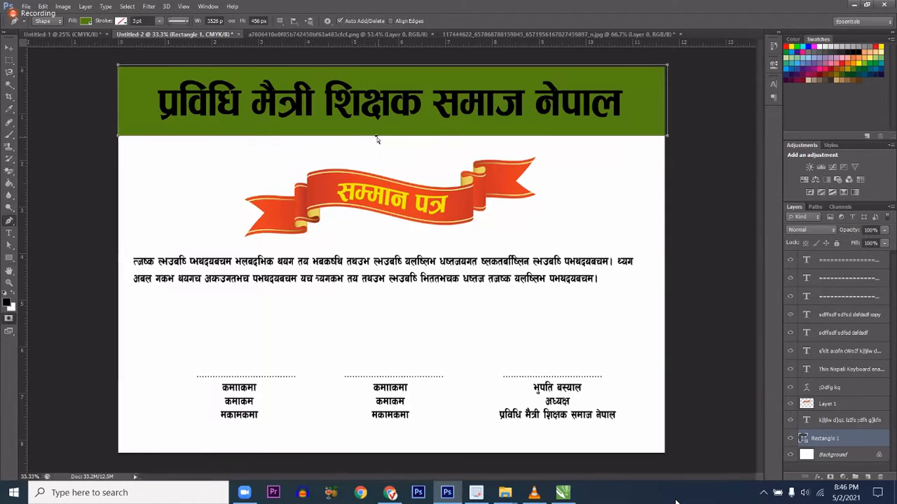
Pull the header band's bottom-edge anchor point down near the page's right edge and raise the right corner, making the shape 540 px high.
left_click_drag(376, 149, 377, 199)
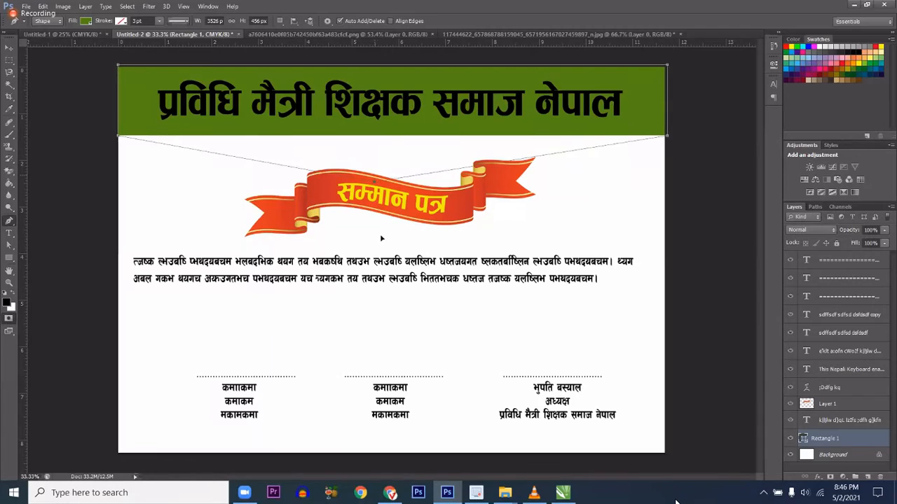
left_click_drag(382, 238, 542, 217)
left_click_drag(603, 165, 620, 161)
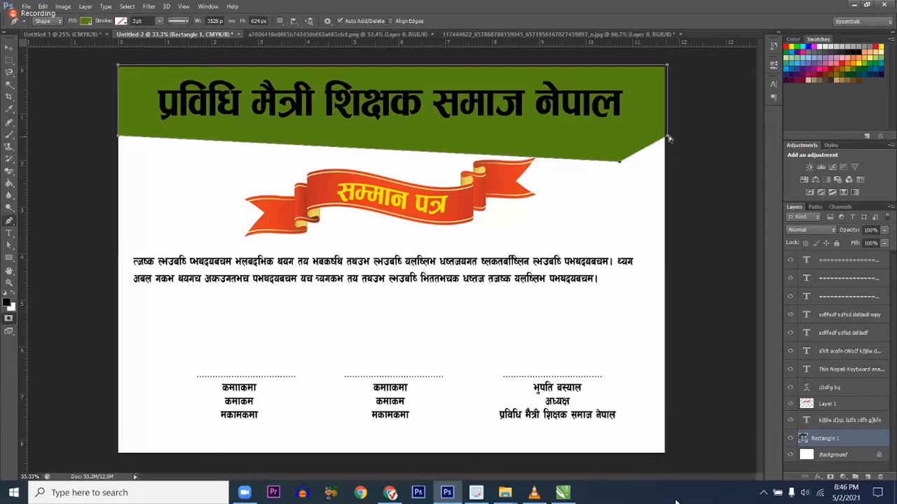
left_click_drag(666, 135, 665, 99)
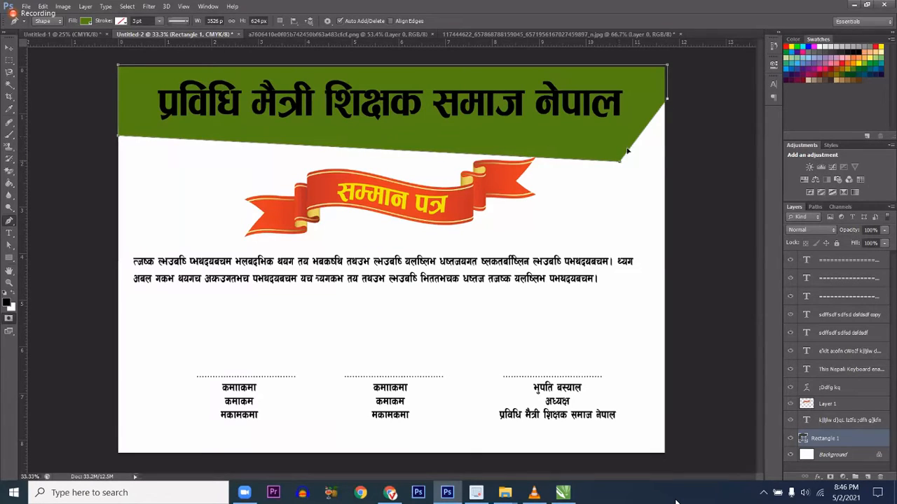
left_click_drag(621, 160, 627, 149)
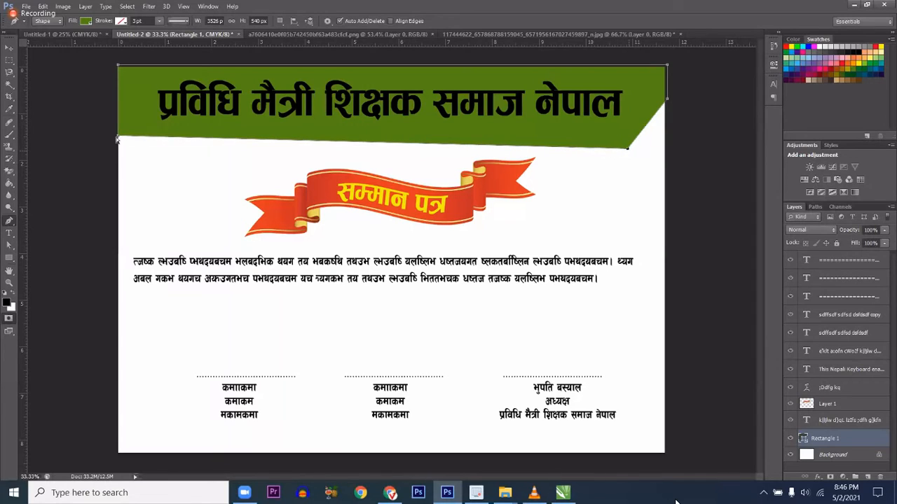
Raise the header band's lower-left corner, lower its bottom tip to a shape height of 561 px and finish the path.
left_click_drag(119, 127, 119, 123)
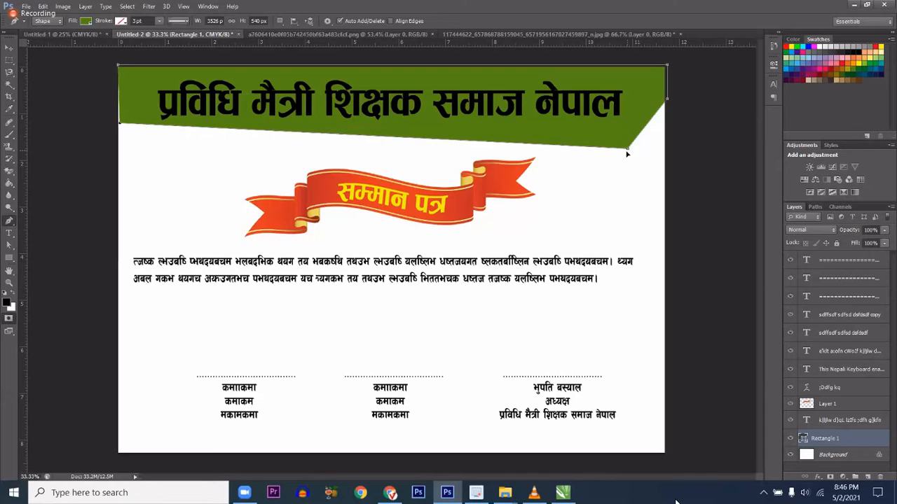
left_click_drag(628, 150, 627, 156)
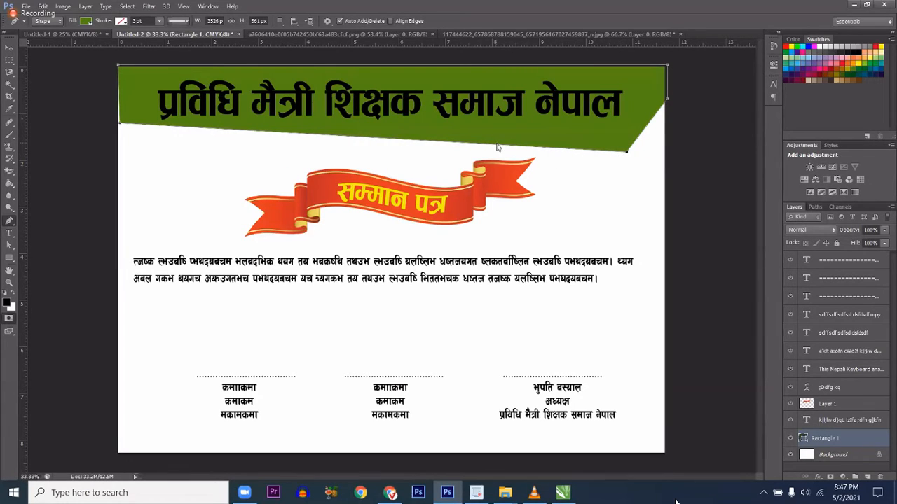
key("Return")
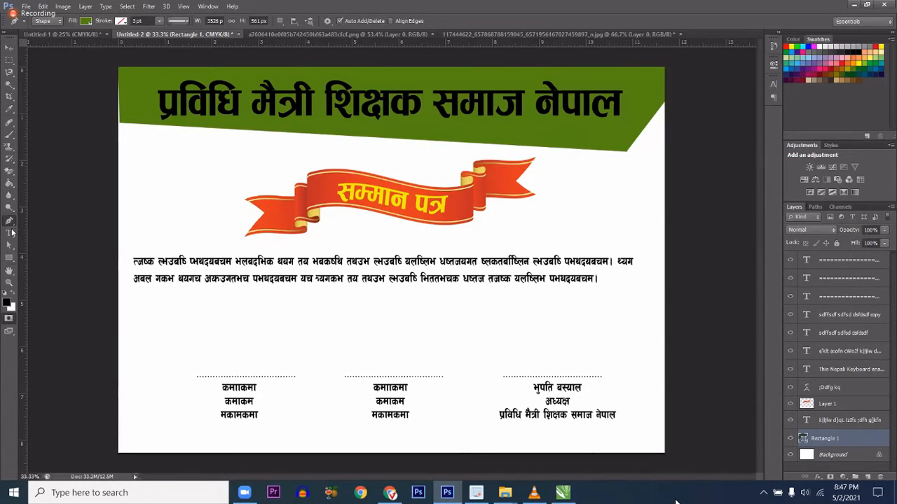
Reselect the header band's path and move its lower-left corner outward with the Pen tool, making the shape 3532 px wide.
right_click(9, 257)
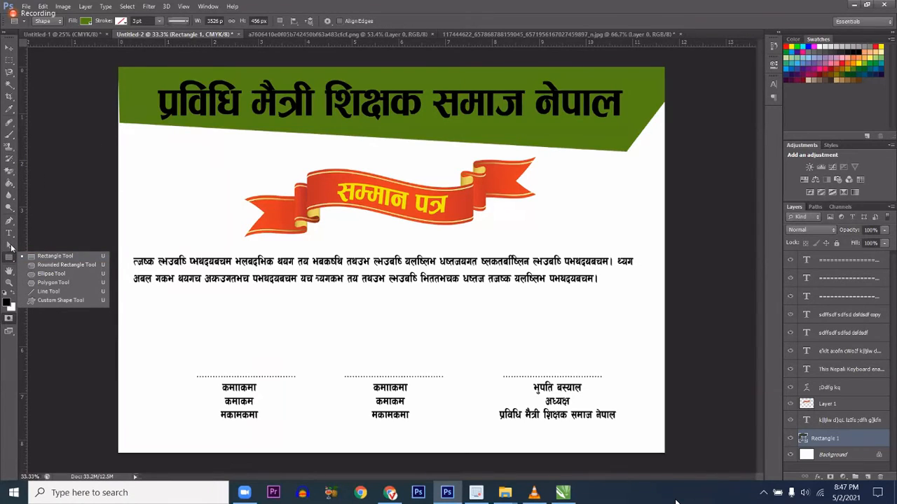
right_click(12, 245)
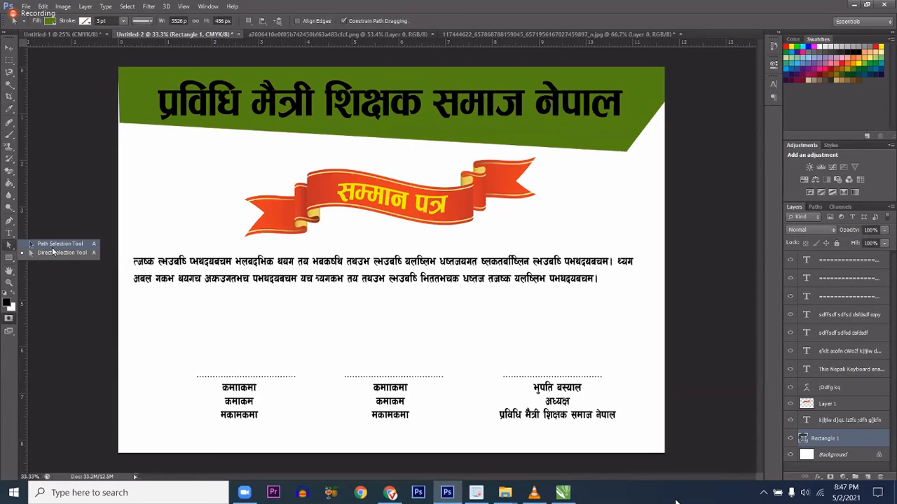
left_click(123, 125)
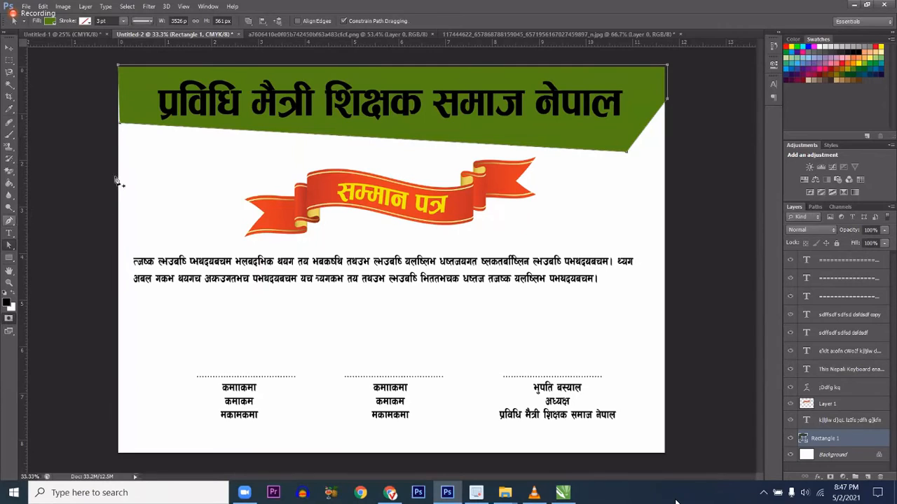
left_click_drag(9, 220, 64, 215)
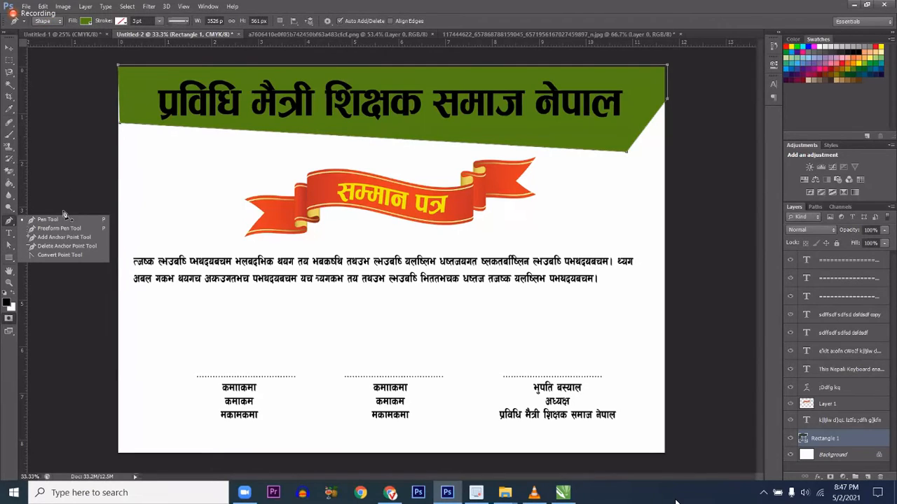
left_click(126, 129)
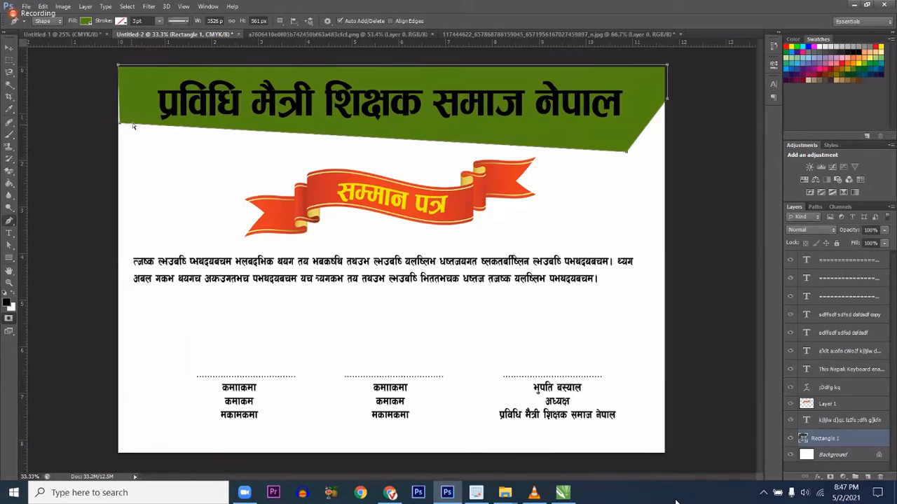
right_click(10, 221)
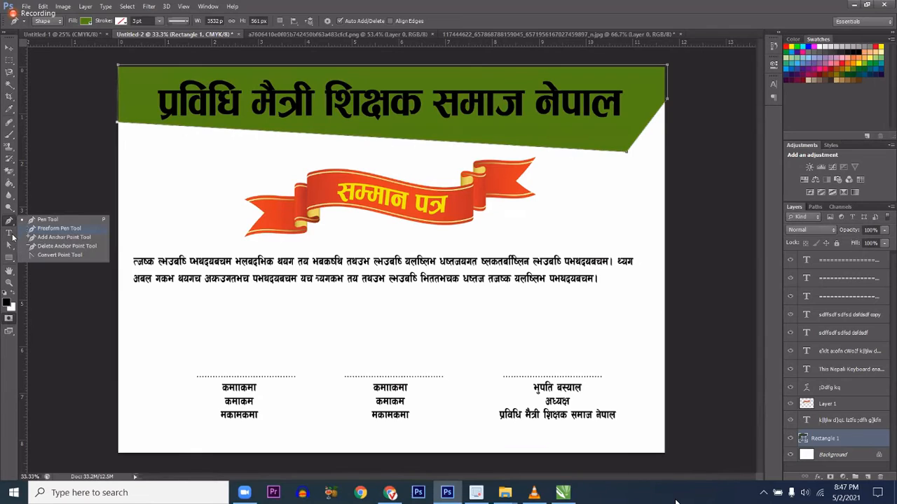
Move the header band's lower-left corner slightly inward with the Direct Selection tool, giving a shape width of 3526 px.
right_click(13, 247)
left_click(58, 252)
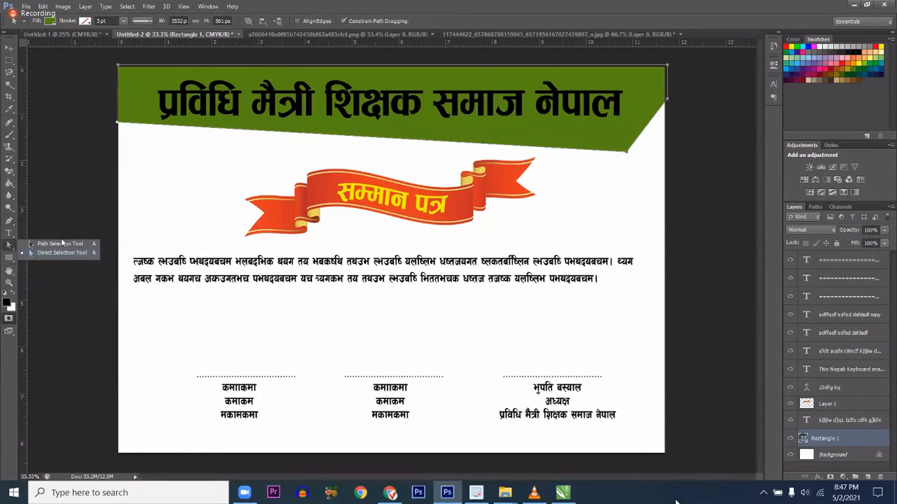
left_click(122, 130)
left_click(138, 181)
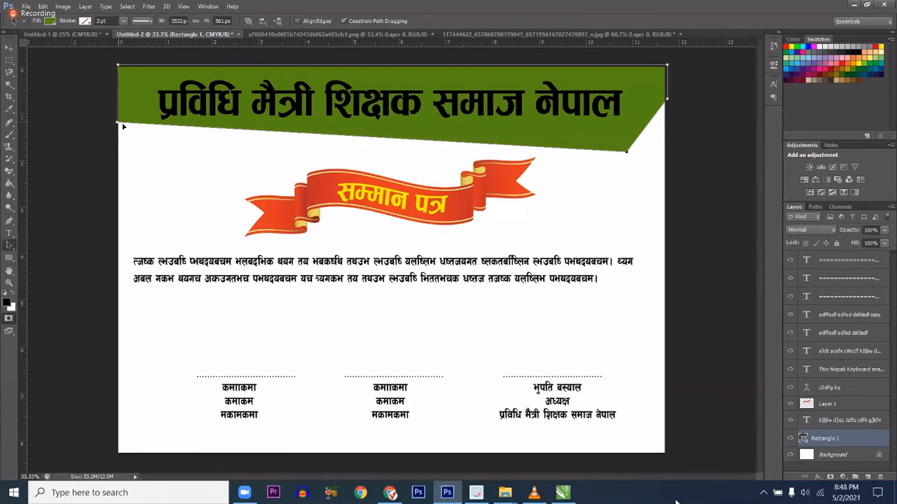
left_click_drag(118, 123, 123, 126)
left_click(12, 246)
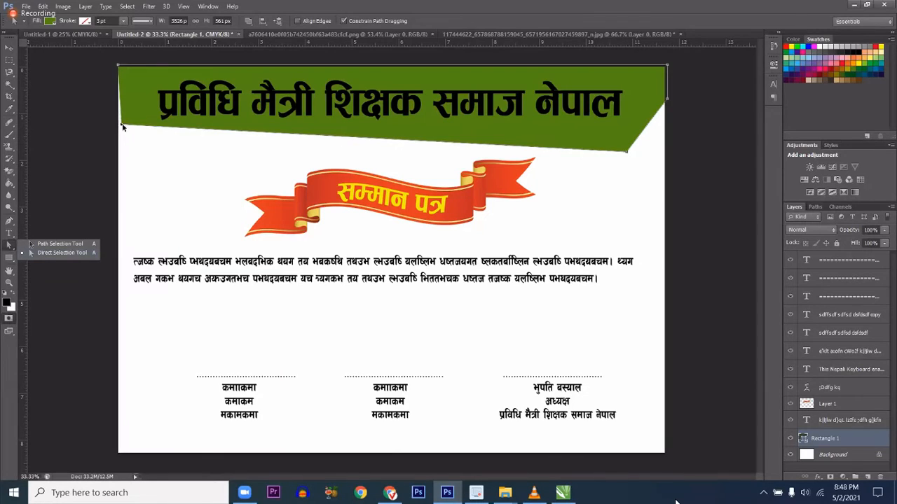
Move the header band's lower-left corner out past the page edge, making the shape 3610 px wide, and finish the path.
left_click_drag(122, 125, 144, 129)
key("ctrl+z")
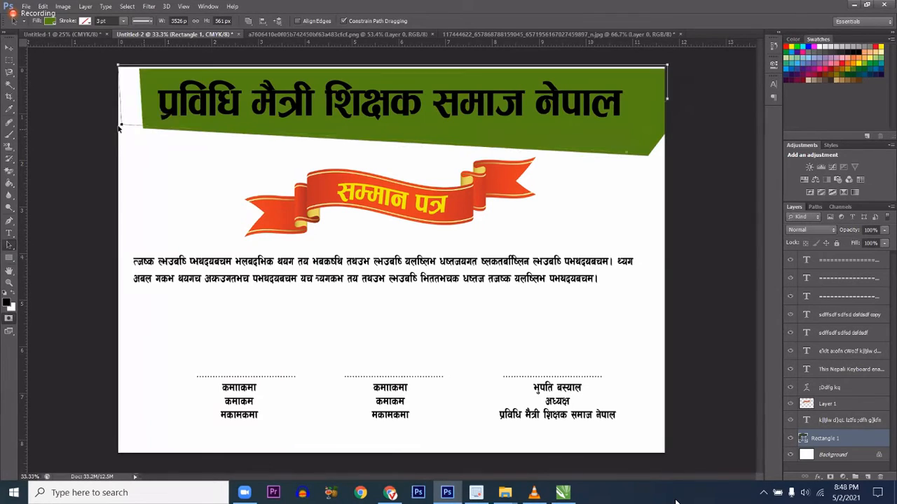
left_click_drag(134, 130, 106, 121)
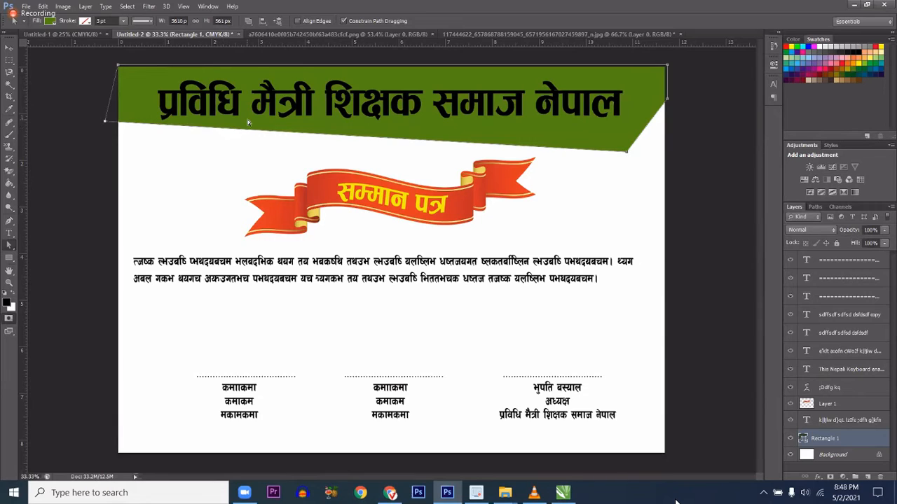
key("p")
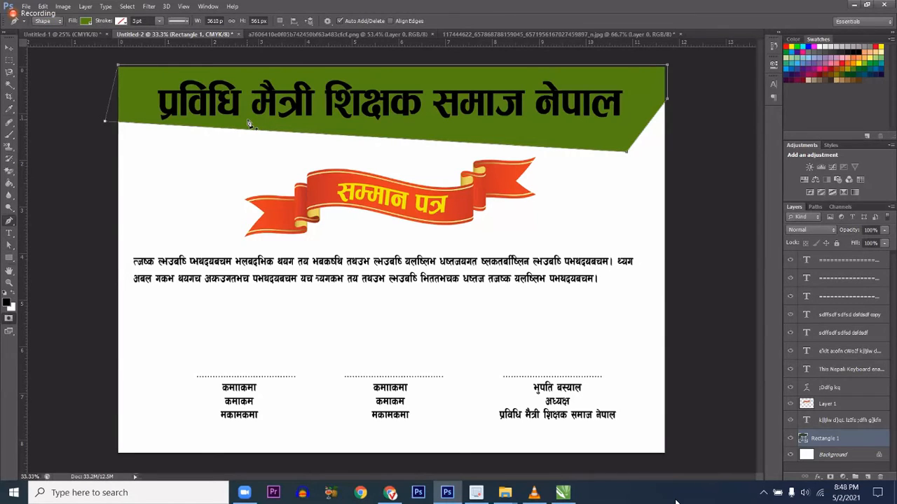
key("Escape")
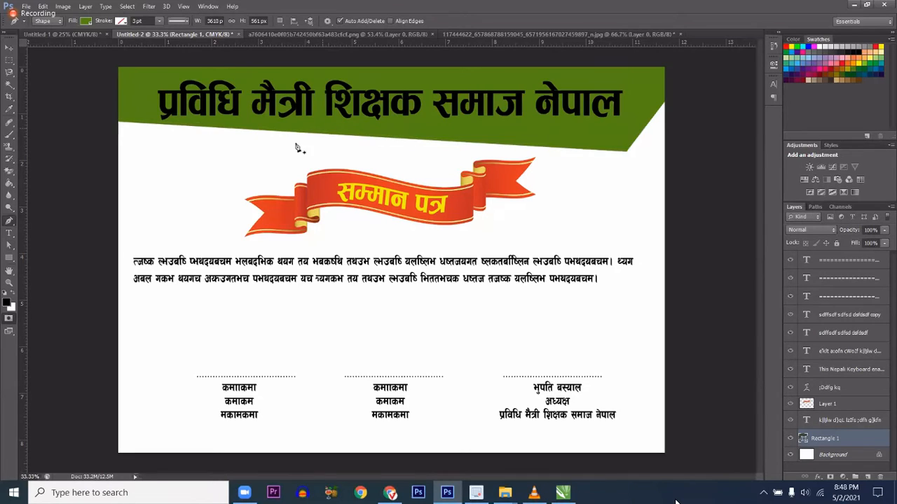
key("m")
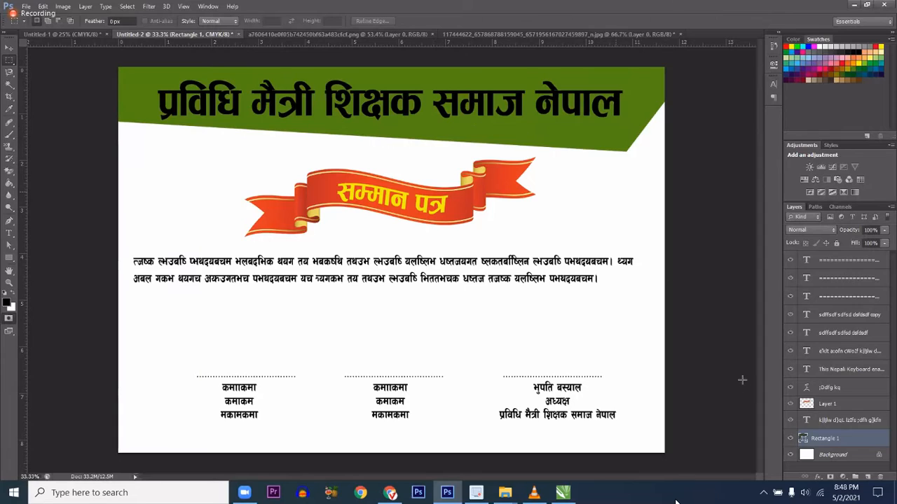
Duplicate the header band's shape layer within the same document and delete the duplicate.
right_click(830, 440)
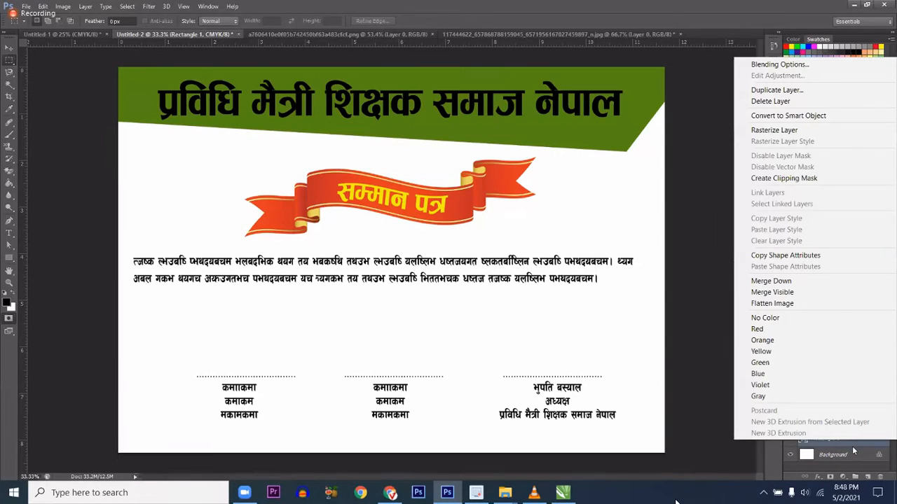
left_click(852, 446)
right_click(861, 446)
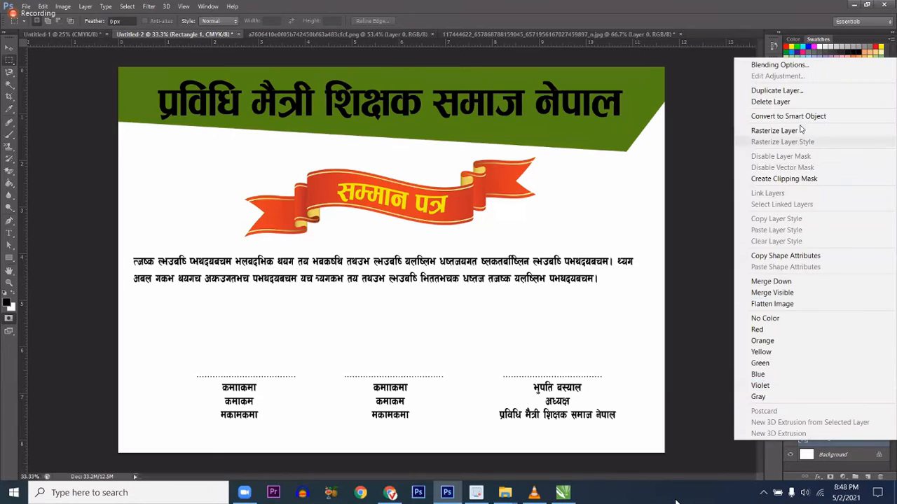
left_click(795, 95)
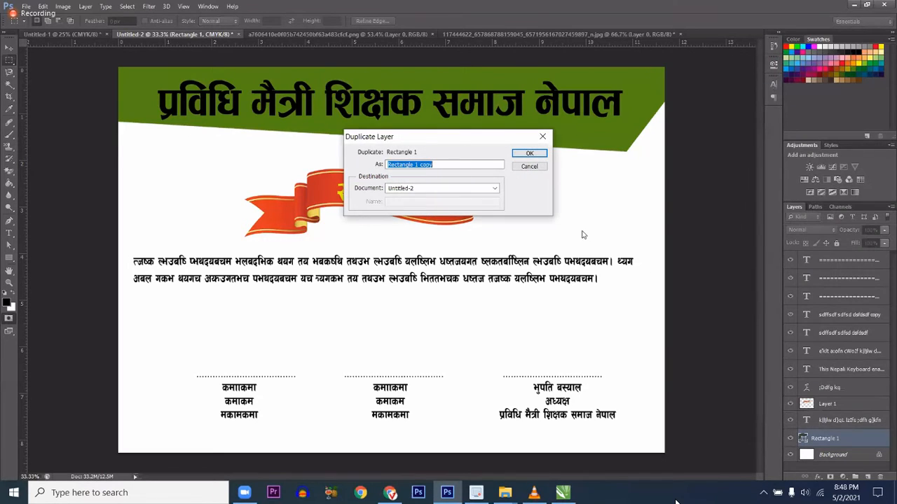
left_click(529, 167)
key("Return")
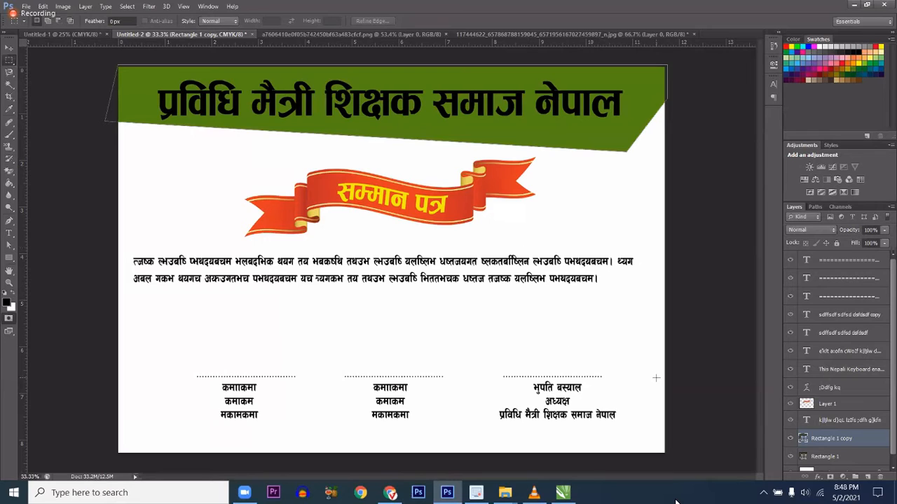
key("Delete")
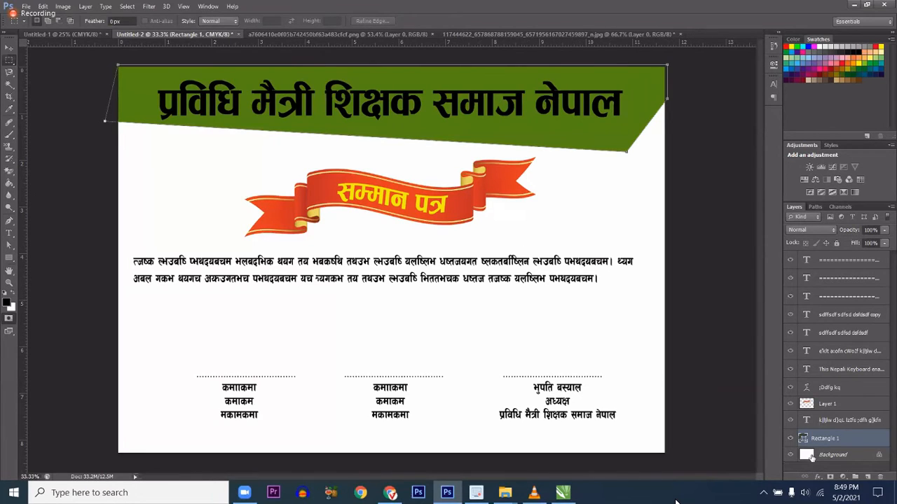
Make a copy of the header band's shape layer directly above the original and select the upper one.
key("ctrl+j")
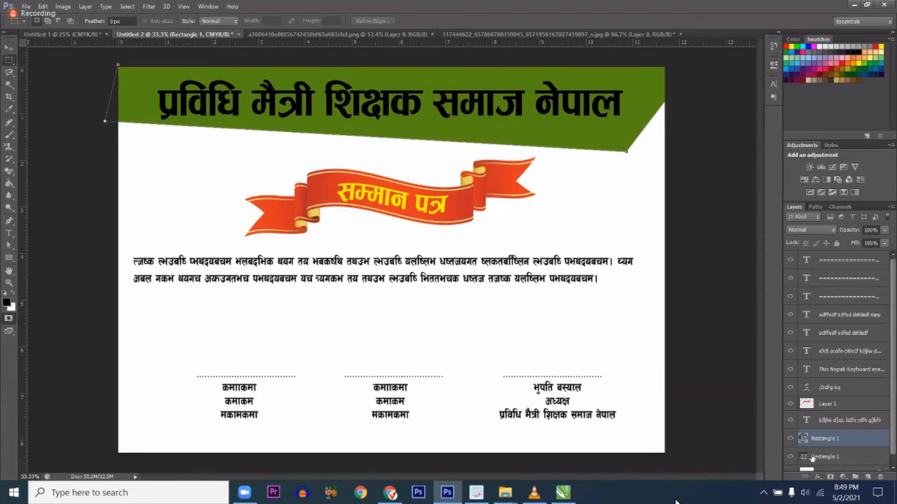
scroll(813, 459, "down", 1)
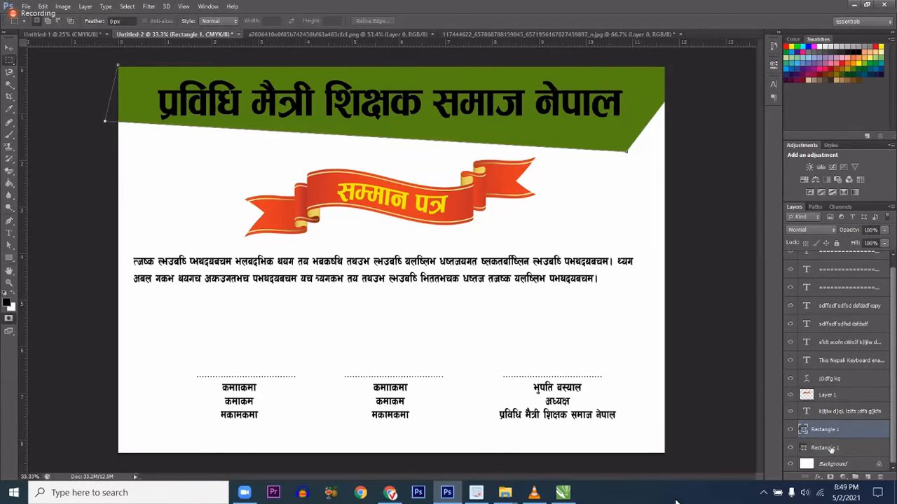
left_click(828, 449)
left_click(833, 433)
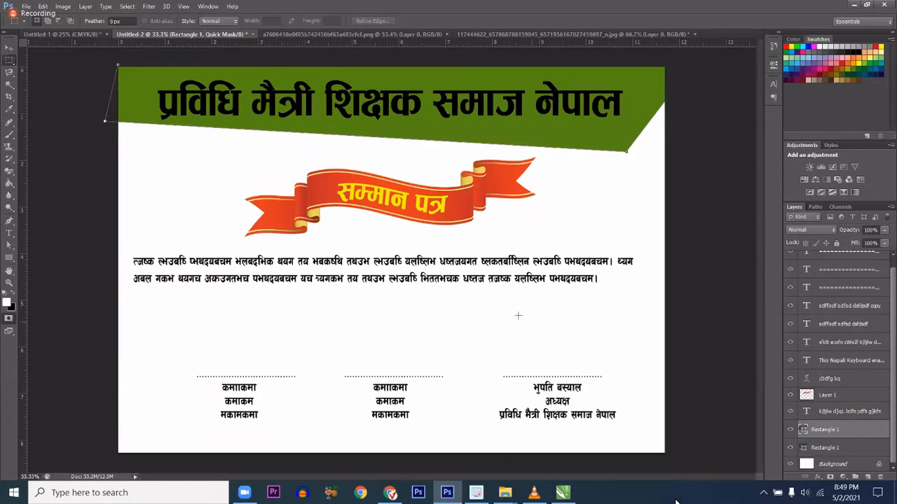
double_click(604, 316)
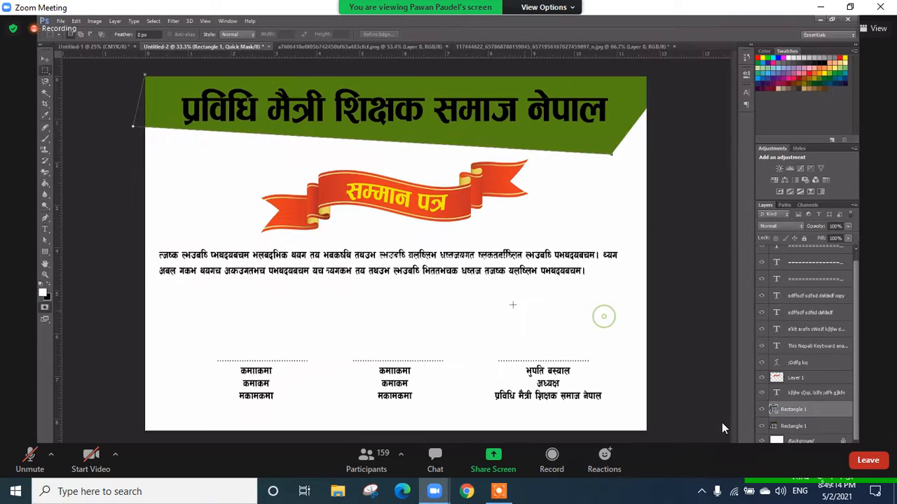
left_click(733, 491)
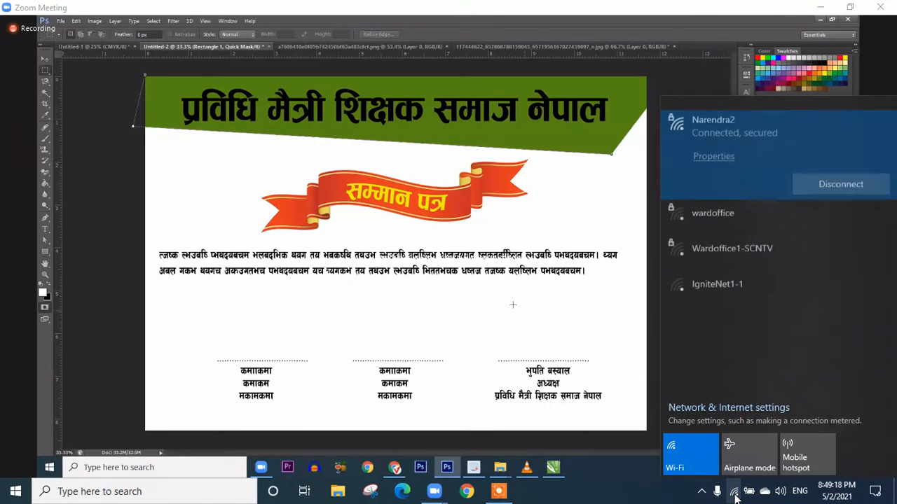
left_click(499, 493)
left_click(482, 440)
left_click(477, 438)
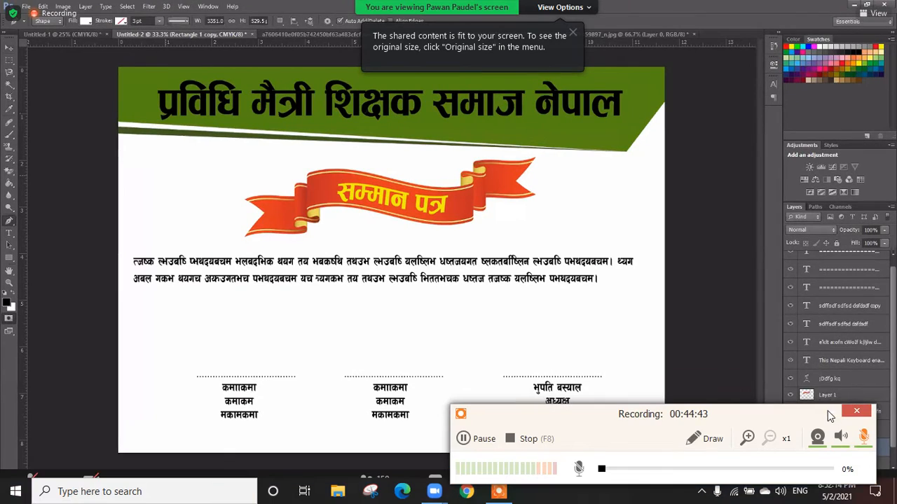
left_click(829, 412)
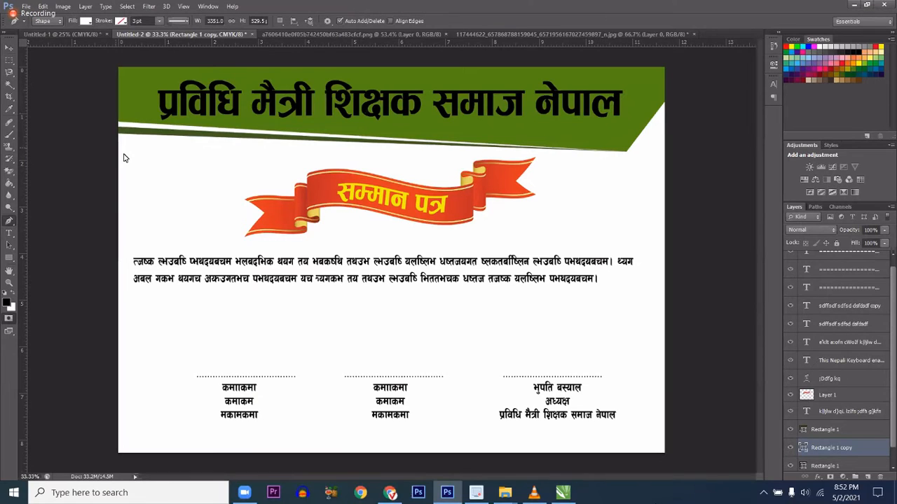
Try a rounded rectangle about 1932 px wide and 208 px high between the body paragraph and the signatory blocks, and undo it.
right_click(9, 258)
left_click(49, 264)
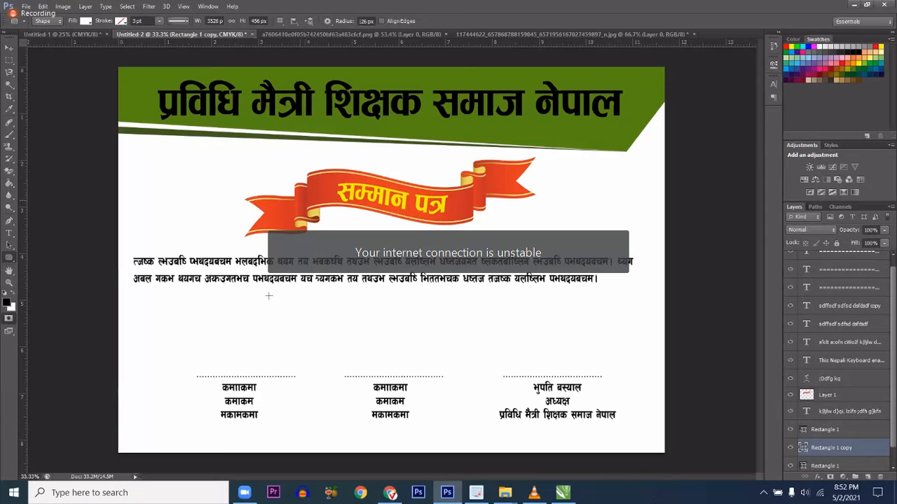
mouse_move(269, 295)
left_mouse_down()
mouse_move(534, 302)
mouse_move(572, 328)
left_mouse_up()
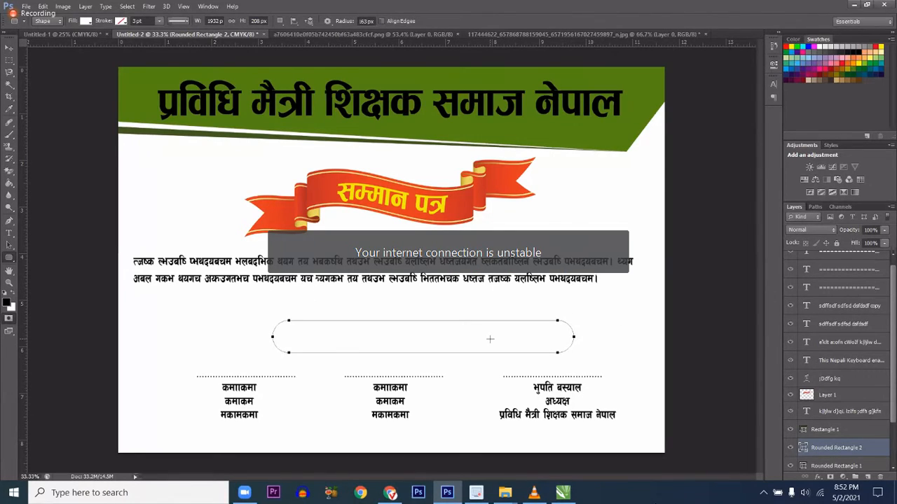
key("ctrl+z")
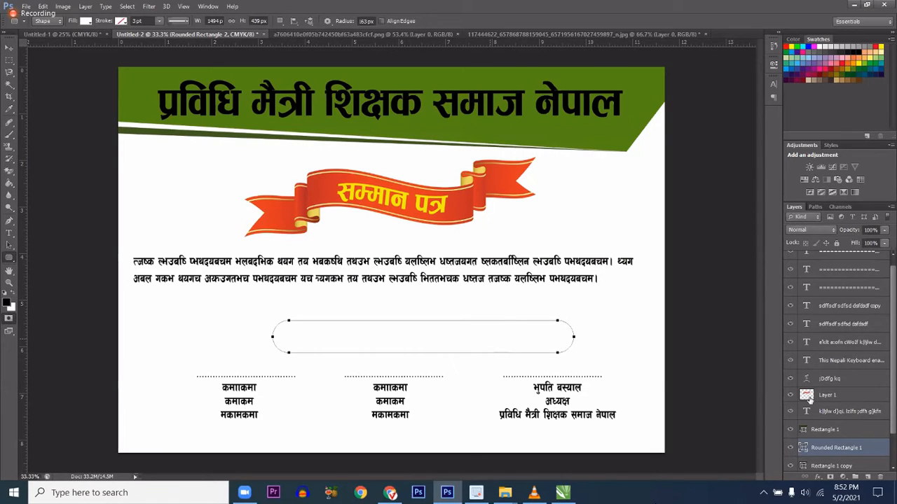
key("ctrl+alt+z")
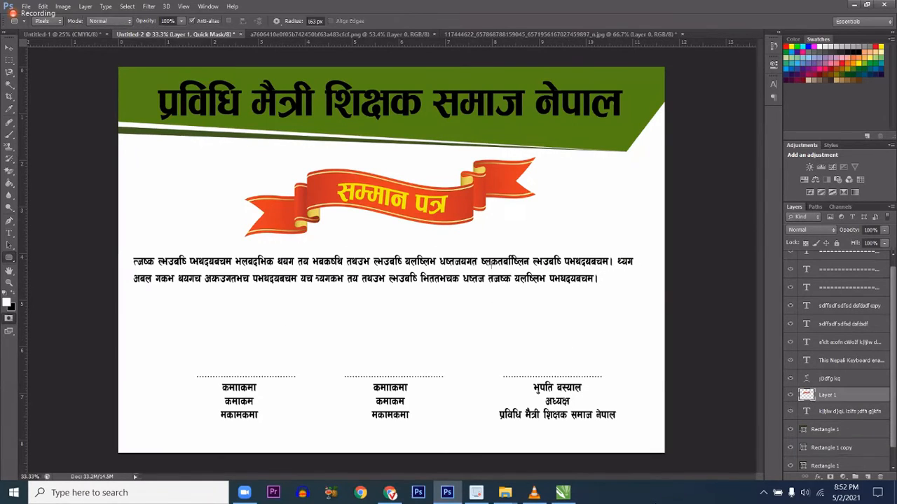
Delete the red ribbon image behind the title सम्मान पत्र and set the title text's warp style to None.
key("ctrl+alt+z")
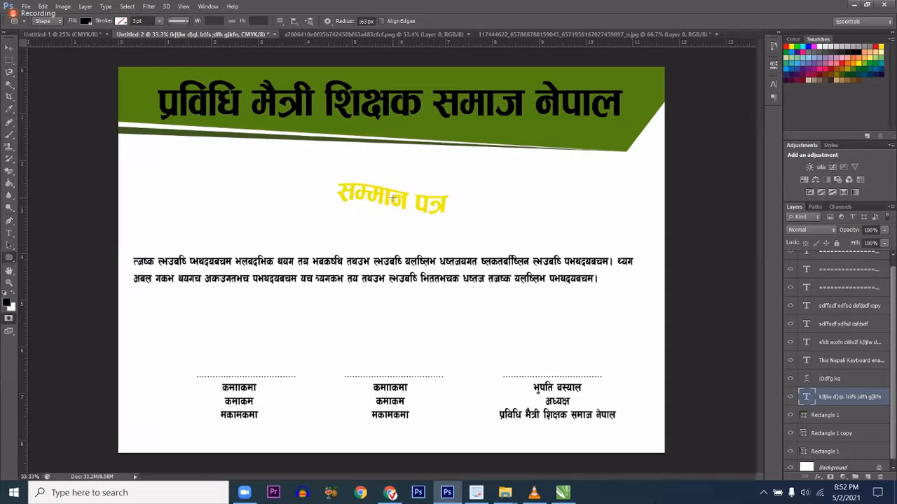
key("t")
triple_click(392, 197)
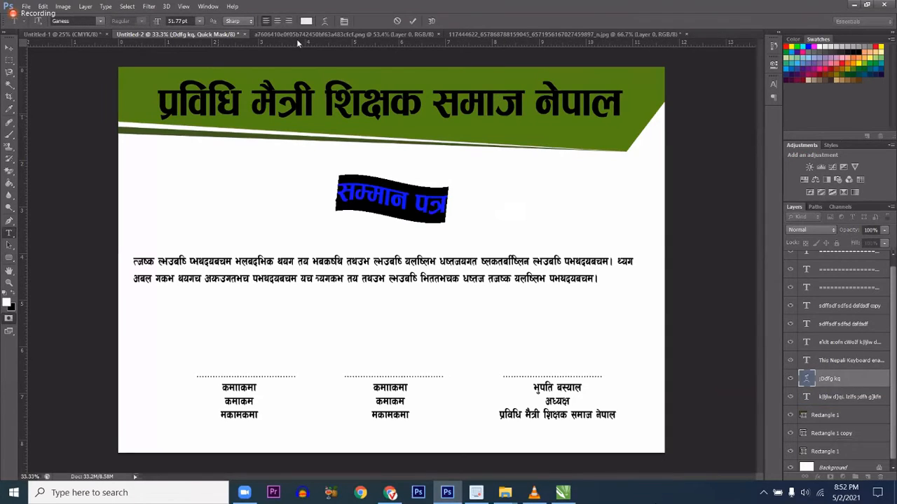
left_click(324, 21)
left_click(639, 279)
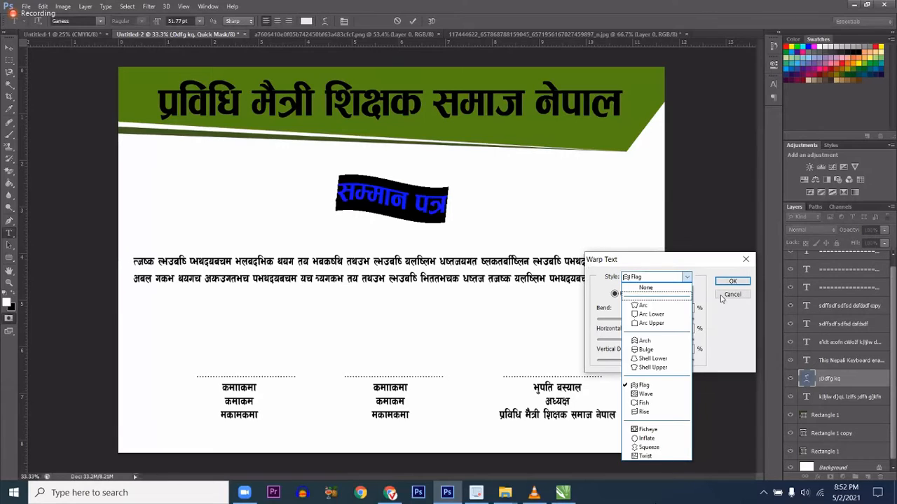
left_click(638, 293)
key("Return")
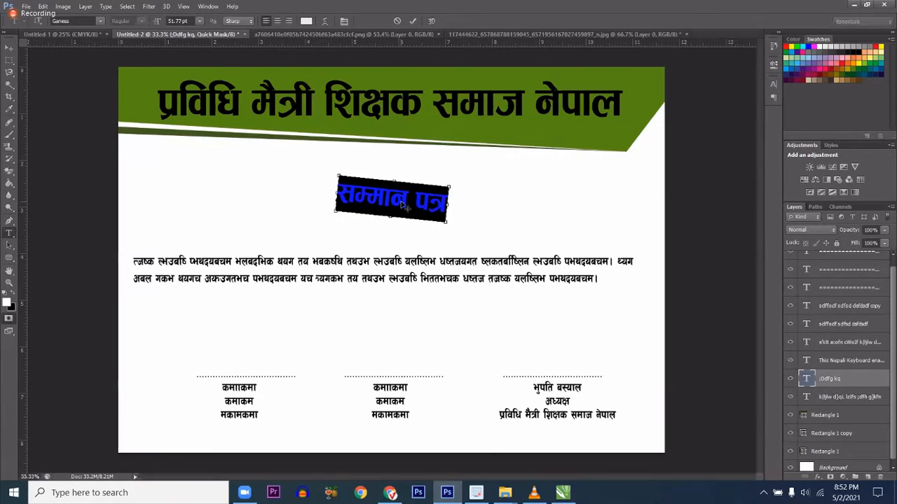
key("ctrl+Return")
Make the CMYK composite channel active instead of the Quick Mask channel and return to the layer list.
left_click(424, 197)
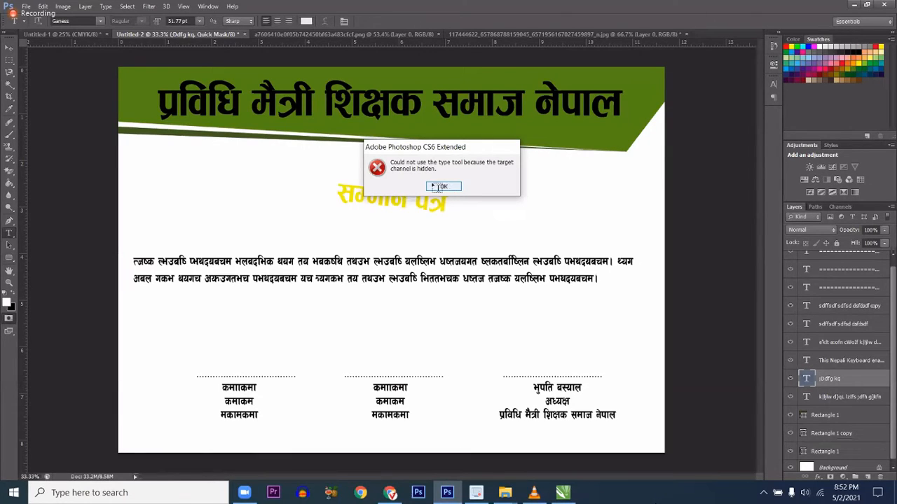
key("Return")
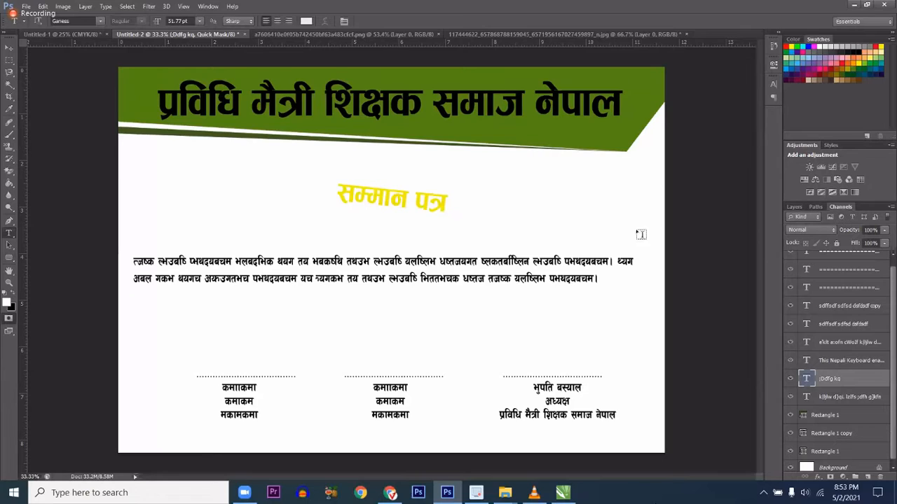
left_click(839, 206)
left_click(835, 217)
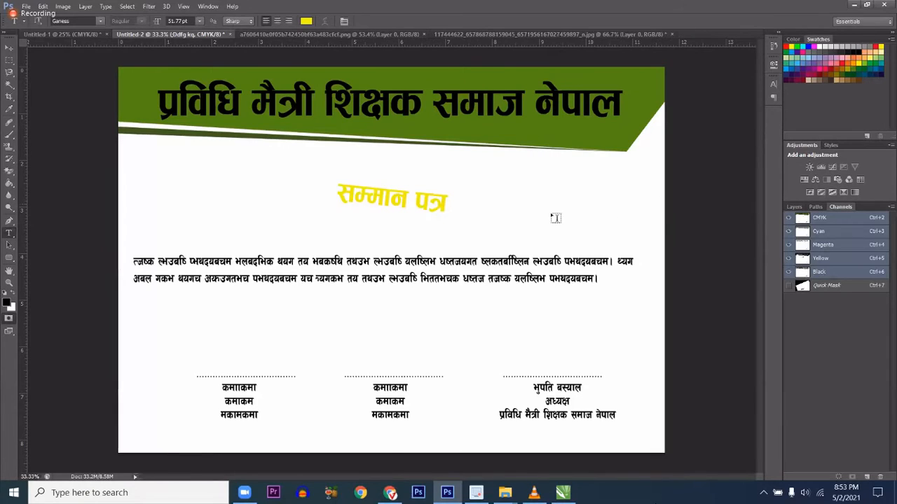
key("F7")
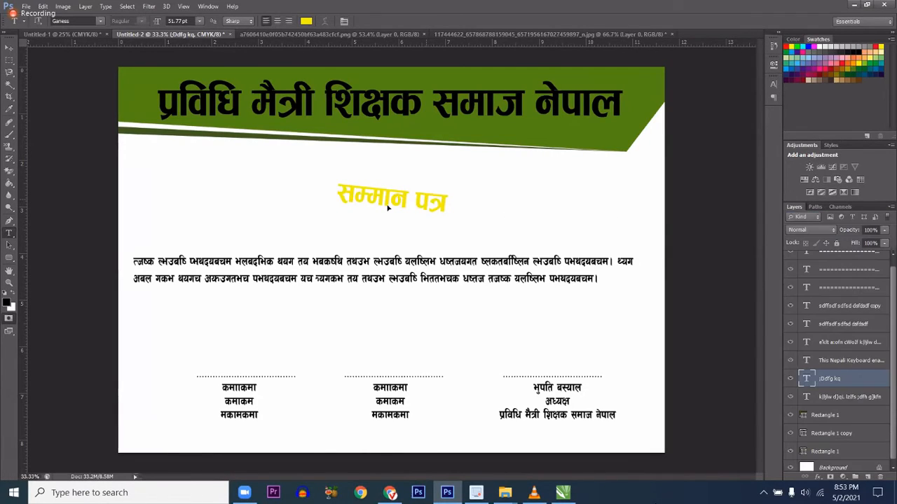
Rotate the title text सम्मान पत्र counterclockwise until it is level, and apply the transformation.
triple_click(387, 207)
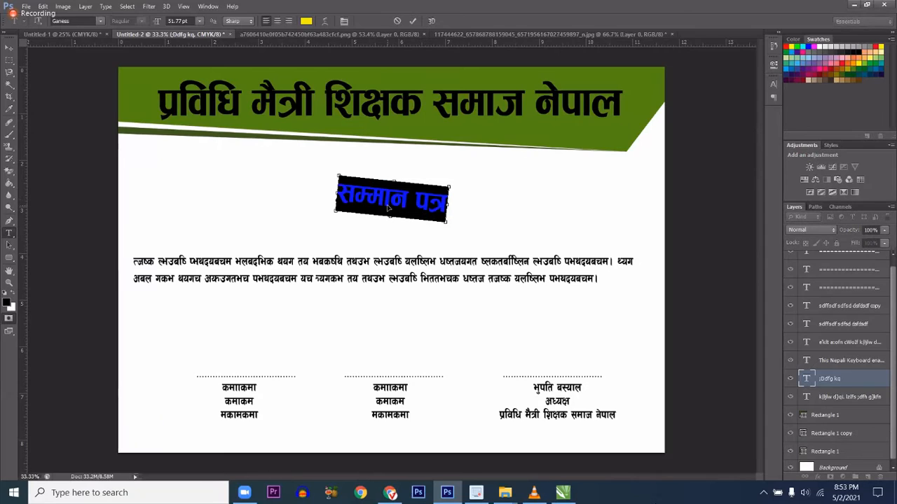
key("ctrl+Return")
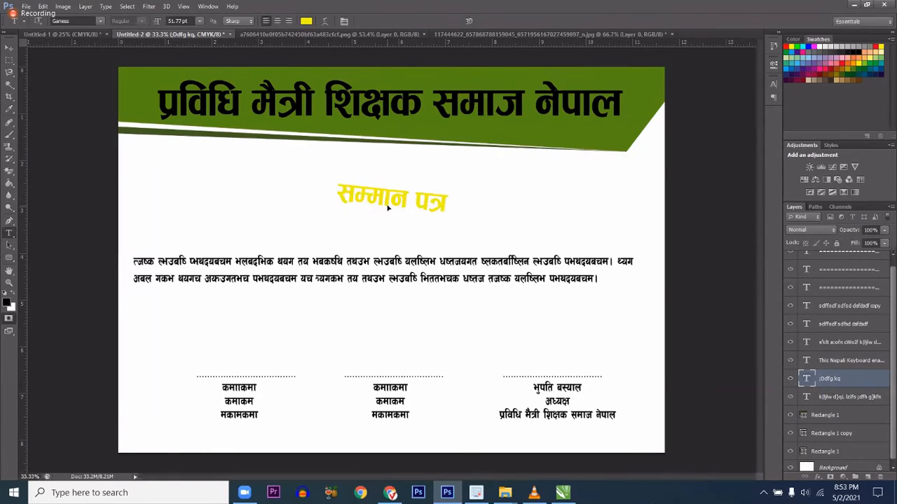
key("ctrl+t")
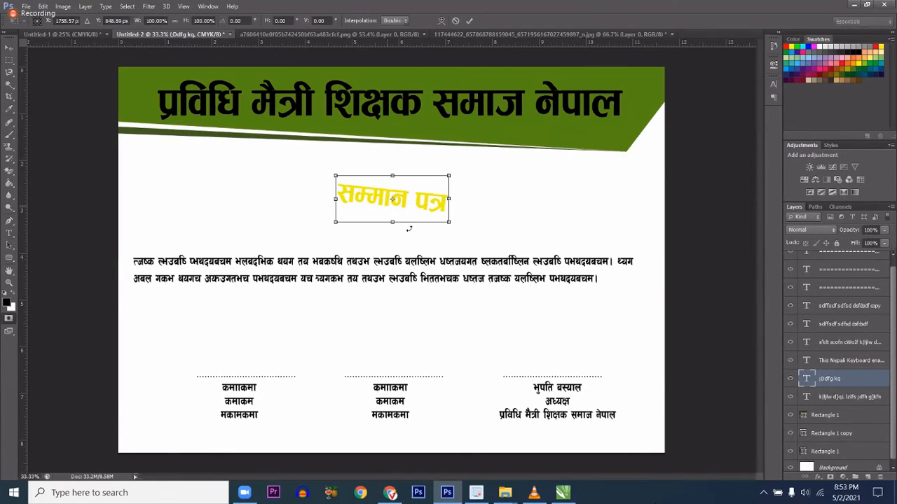
left_click_drag(440, 245, 448, 246)
key("Return")
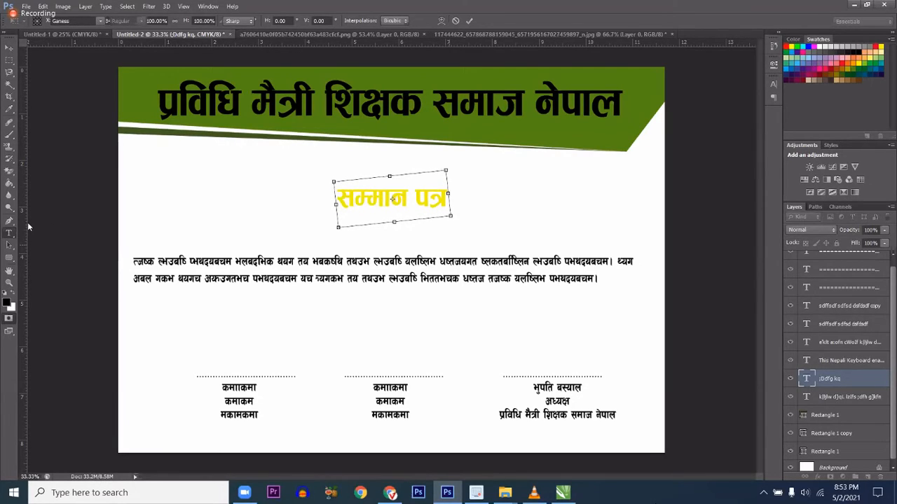
key("Escape")
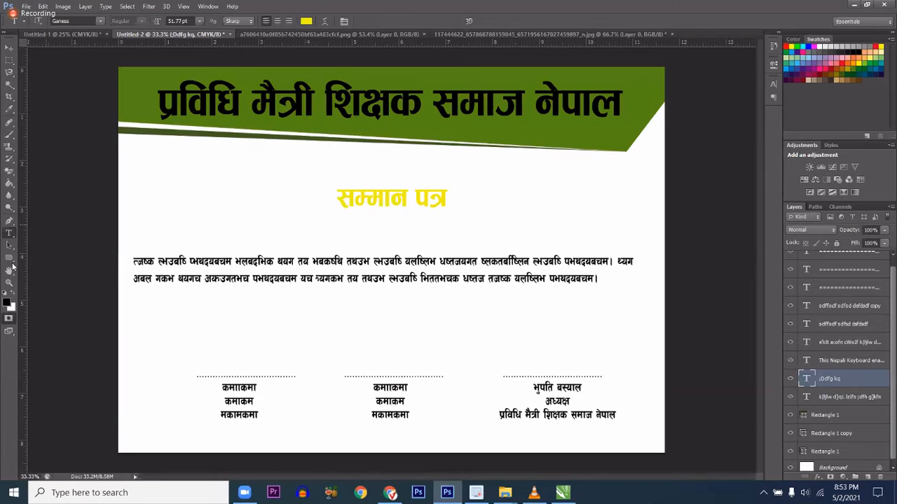
Draw a rounded rectangle about 1089 px wide and 295 px high over the title सम्मान पत्र and fill it with yellow.
left_click_drag(9, 257, 49, 267)
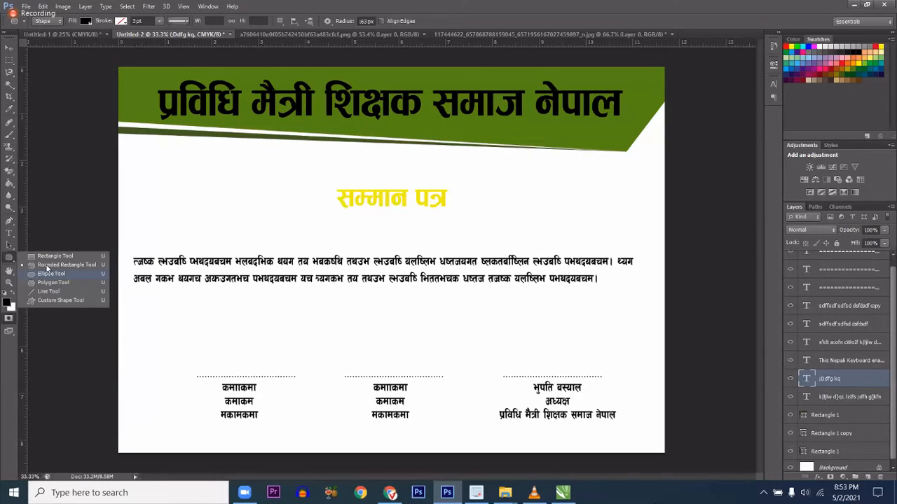
left_click(60, 300)
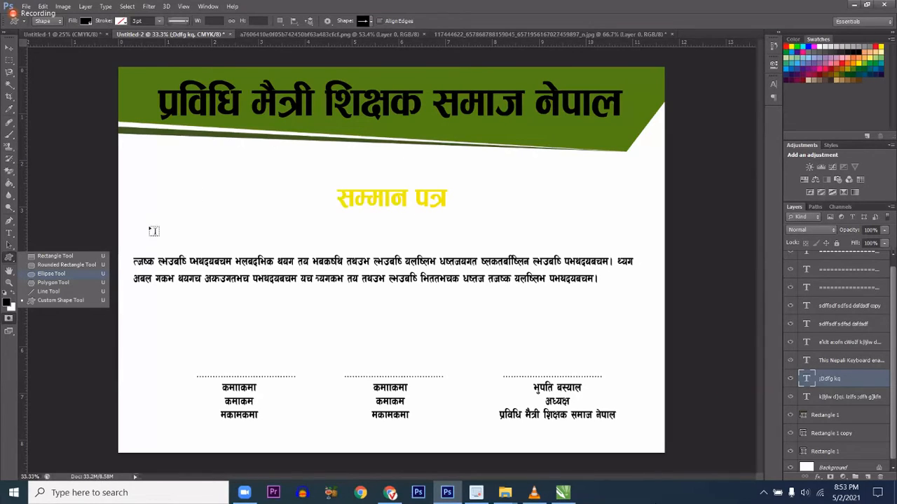
left_click(67, 264)
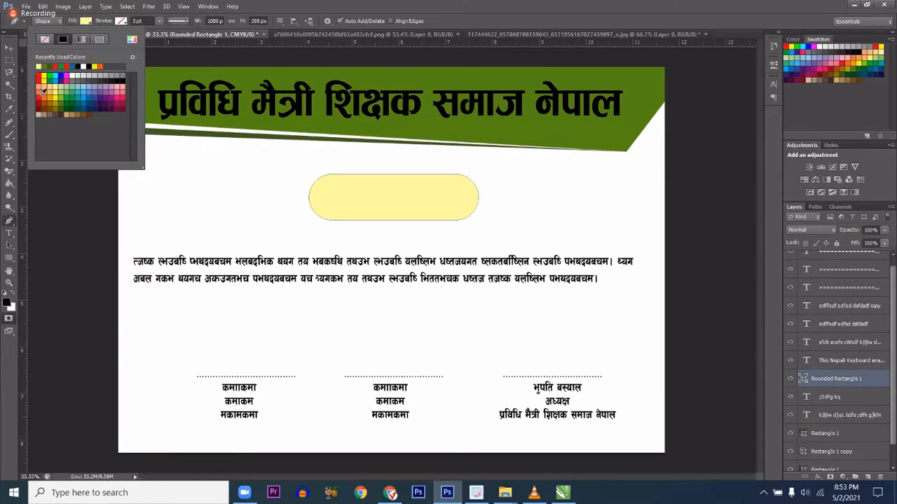
left_click(41, 95)
key("ctrl+z")
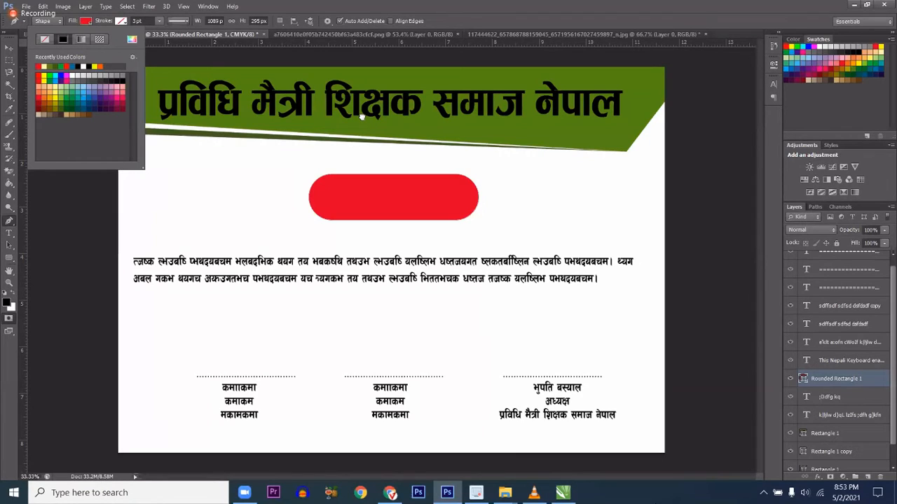
double_click(94, 67)
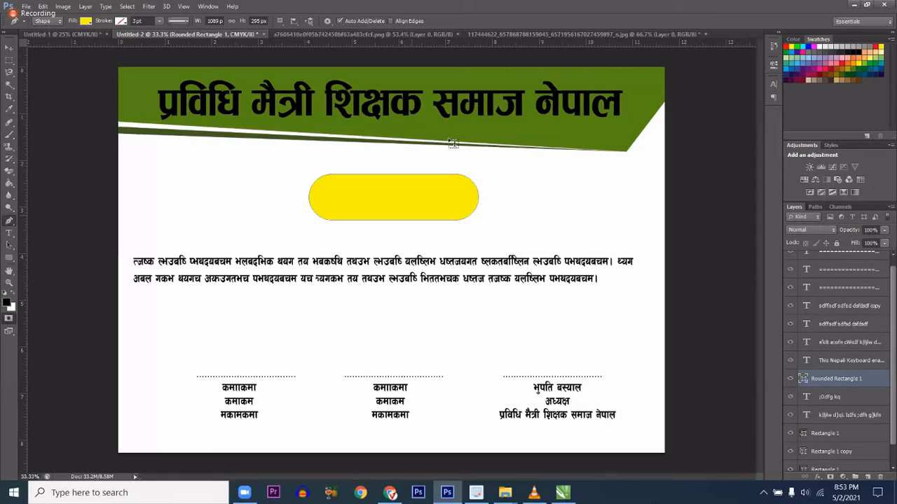
key("m")
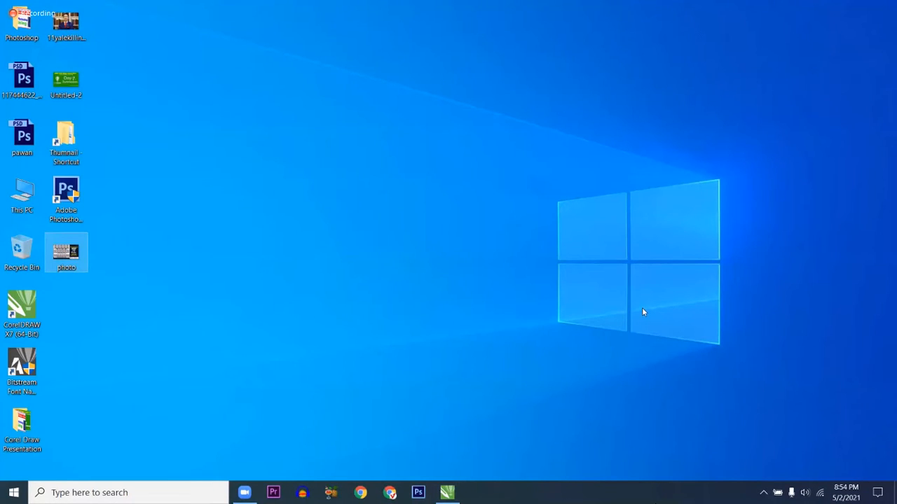
left_click(594, 276)
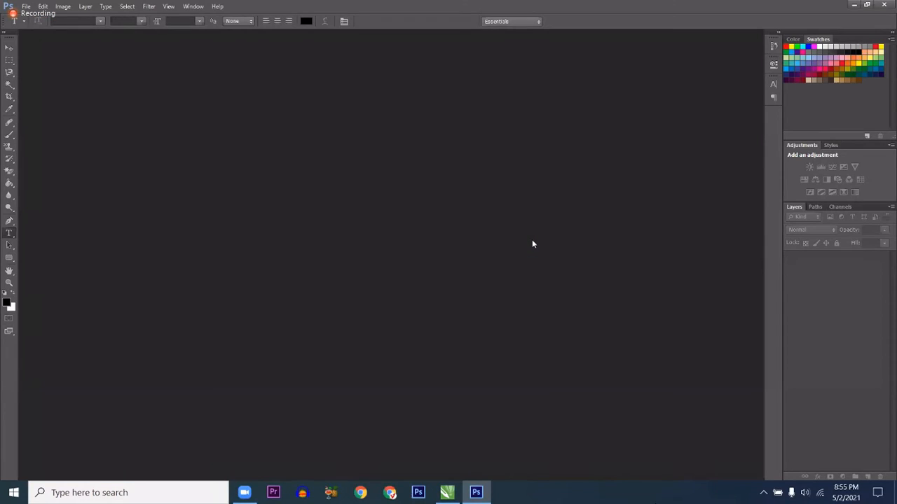
double_click(481, 201)
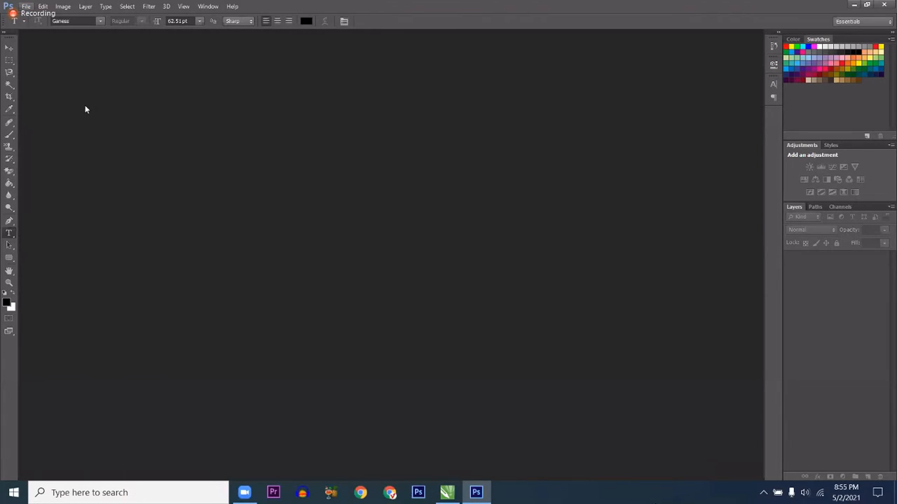
left_click(26, 6)
mouse_move(222, 84)
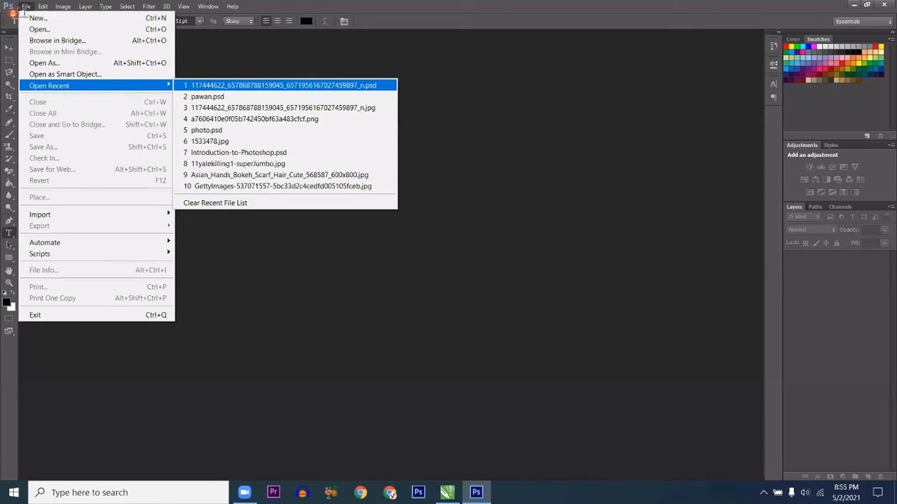
key("Return")
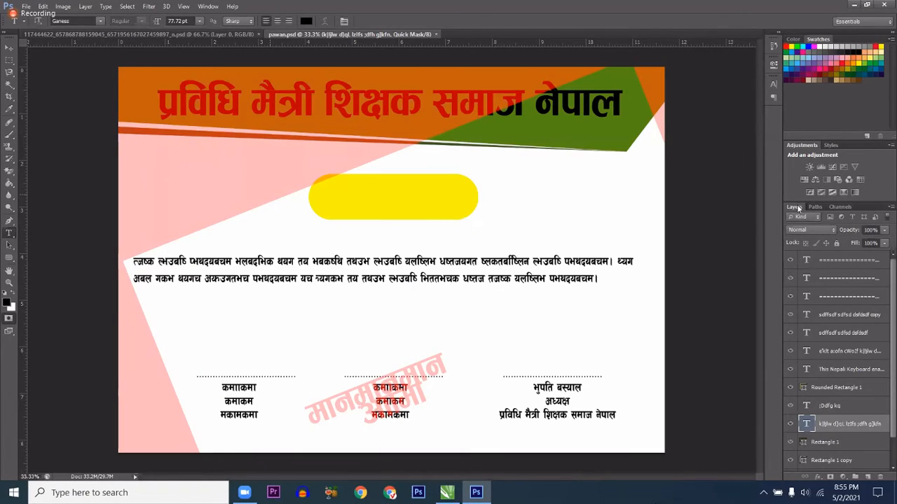
left_click(447, 97)
key("ctrl+a")
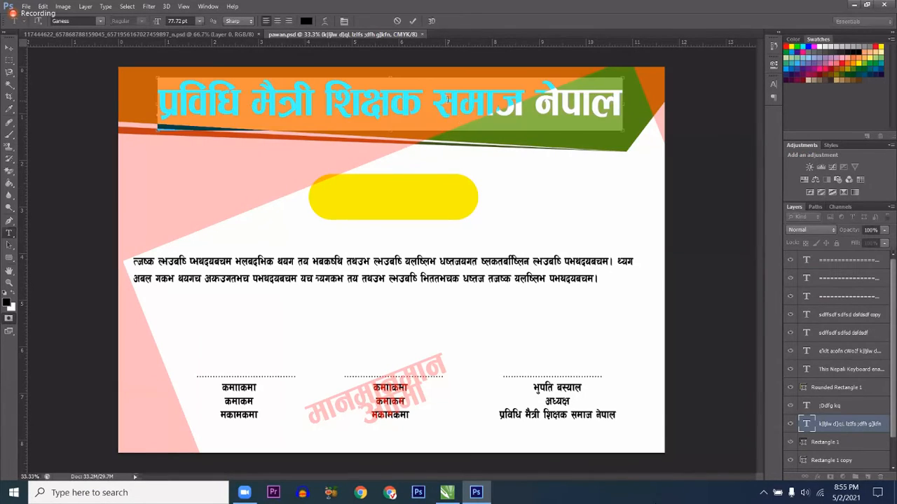
key("ctrl+Return")
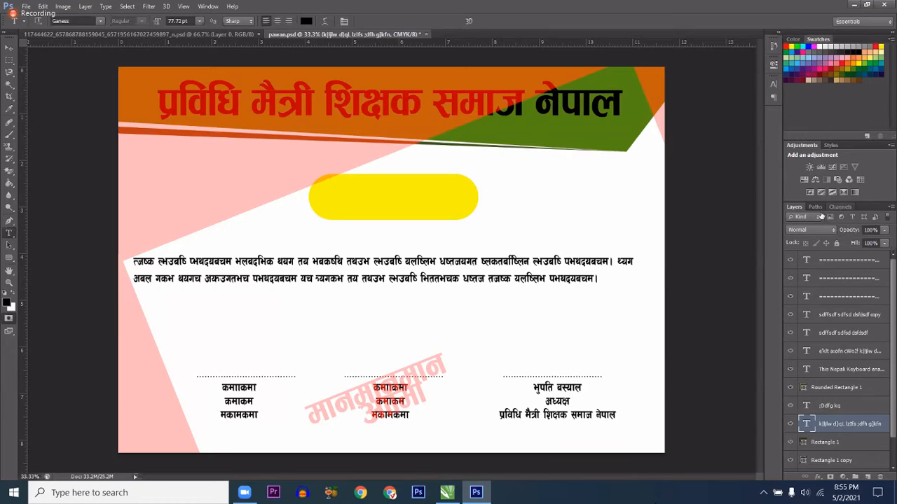
Select the Background layer, make the CMYK composite channel active, and return to the layer list.
right_click(201, 203, "ctrl")
left_click(210, 198)
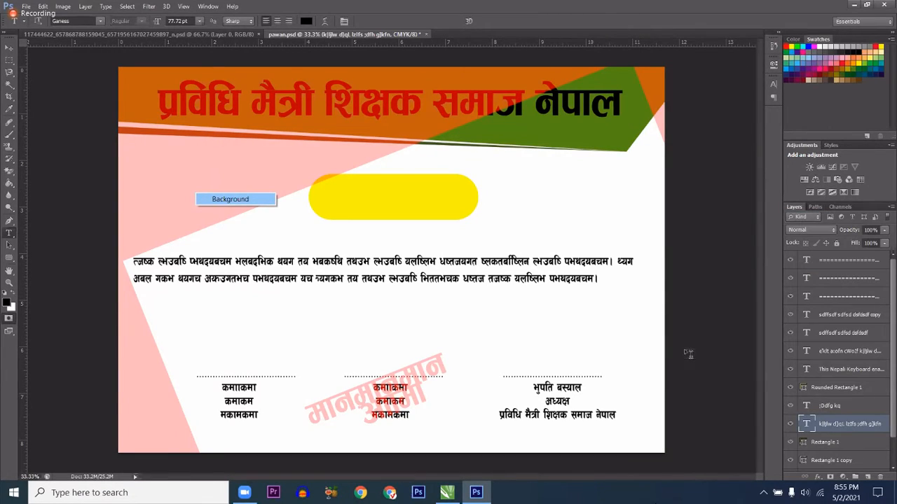
left_click(840, 207)
left_click(803, 217)
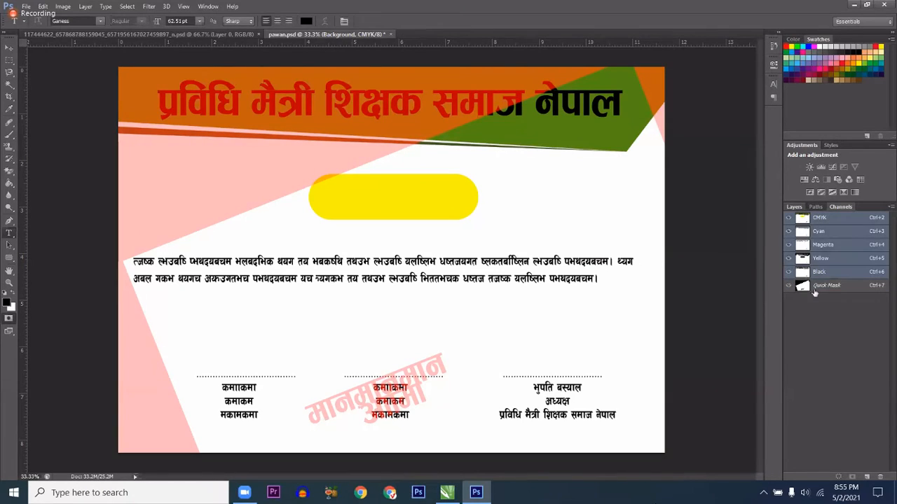
key("F7")
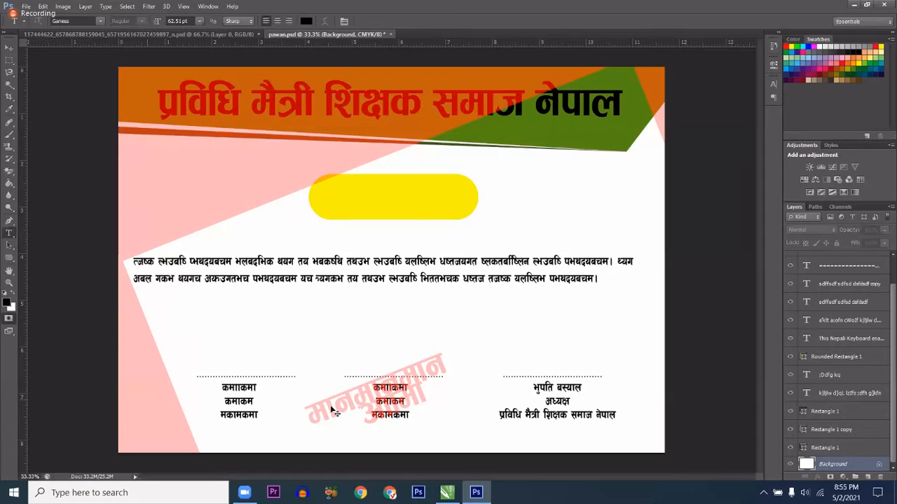
Check the Quick Mask channel and make the CMYK composite channel active in its place.
key("q")
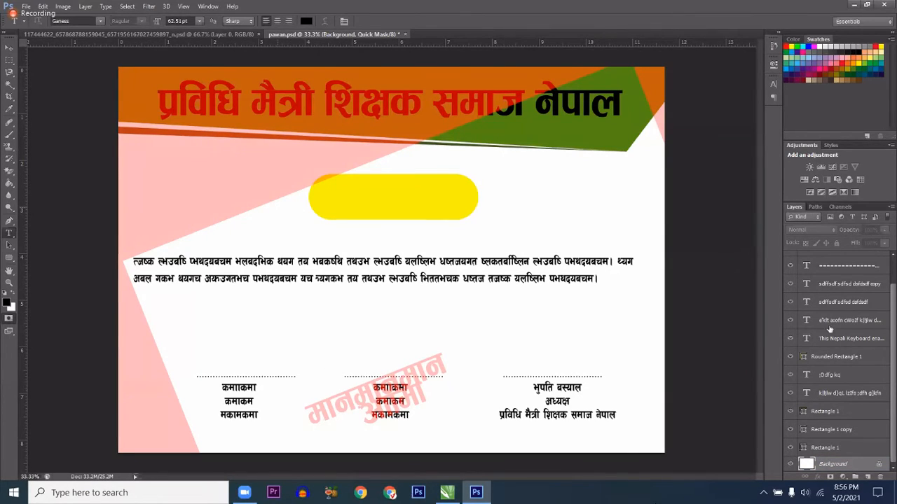
scroll(830, 268, "up", 2)
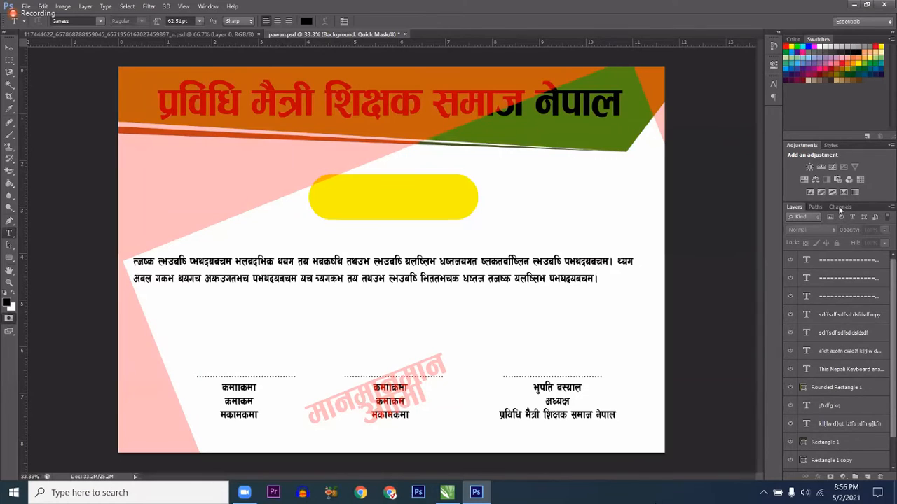
key("q")
left_click(840, 207)
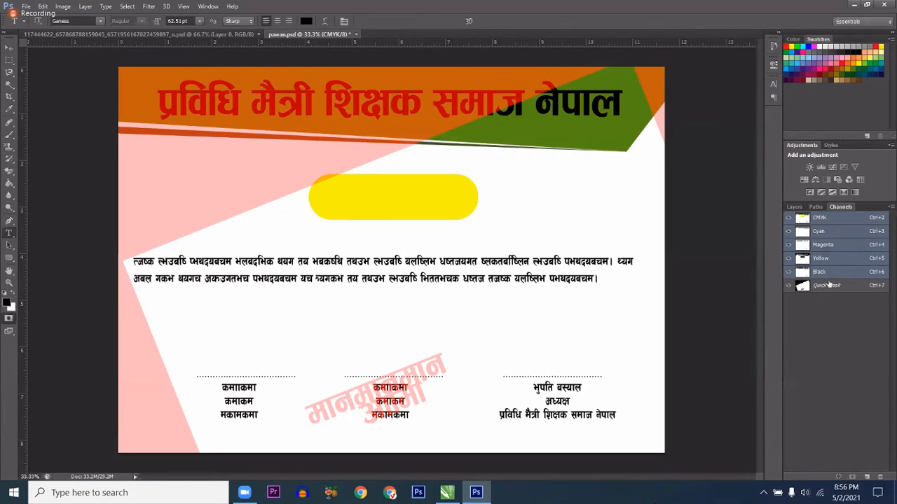
key("q")
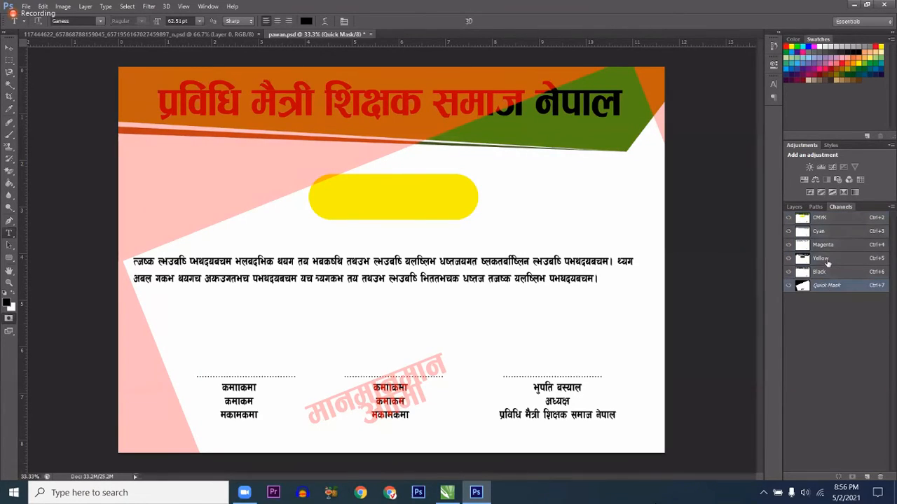
left_click(827, 220)
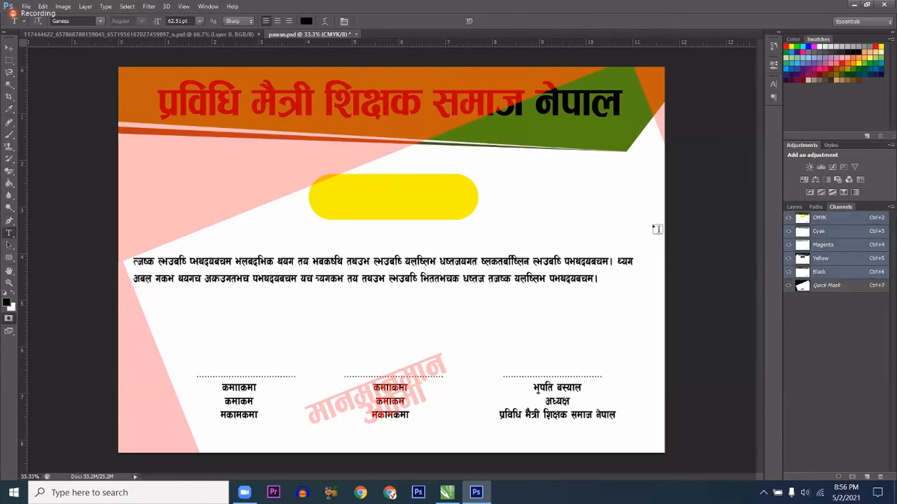
key("F7")
Delete the white Background layer and turn off the red Quick Mask overlay.
right_click(263, 167, "ctrl")
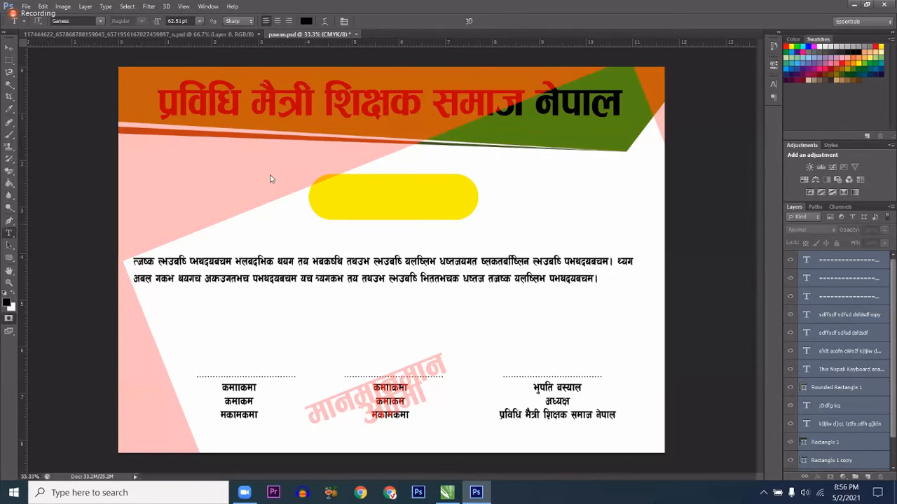
left_click(273, 174)
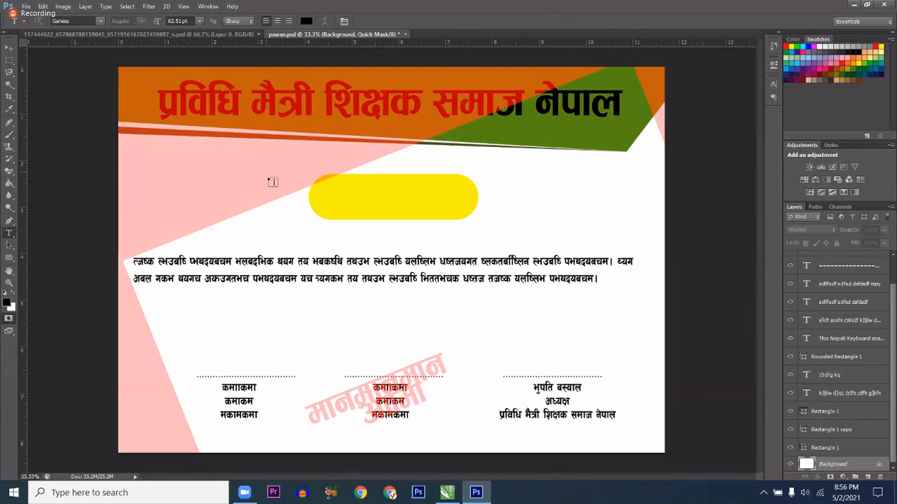
left_click(273, 182, "ctrl")
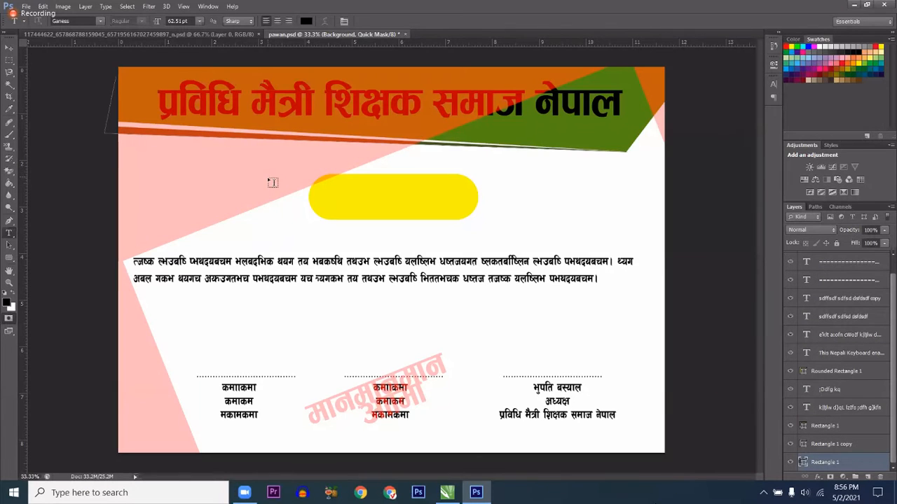
key("q")
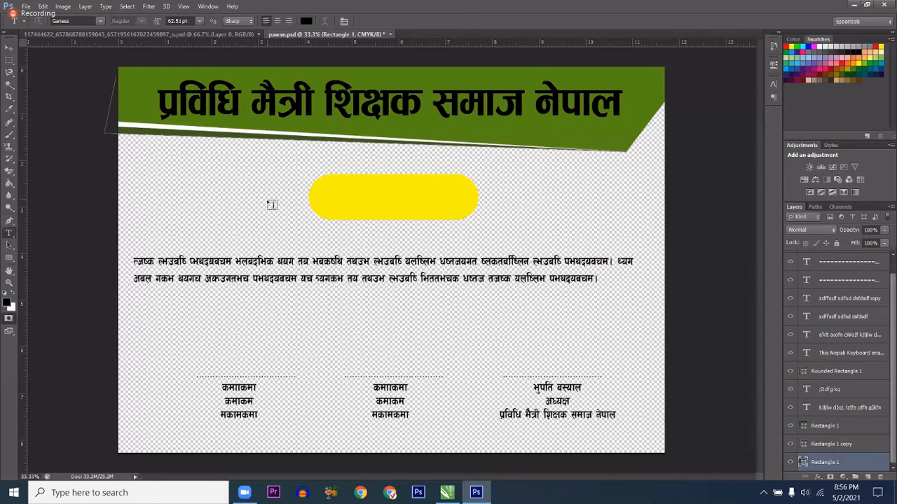
left_click(840, 206)
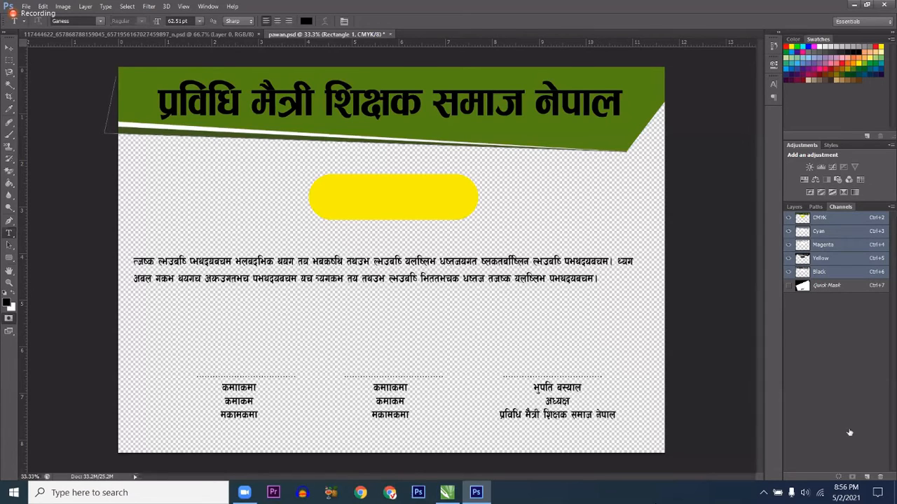
key("F7")
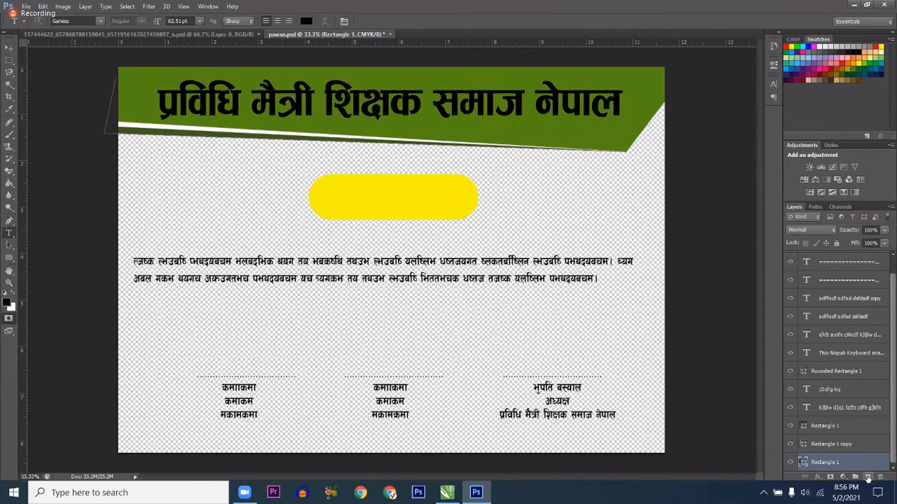
Add a new empty layer and move it beneath the lowest green band shape.
left_click(867, 477)
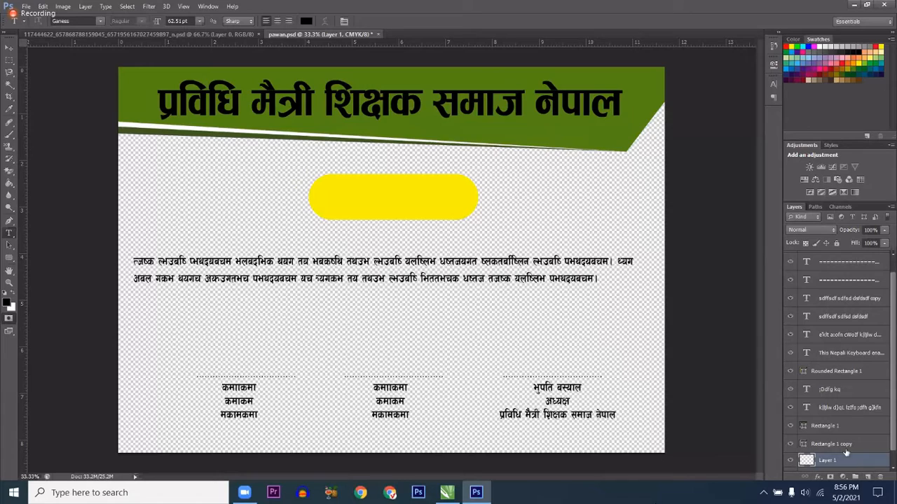
scroll(846, 453, "down", 1)
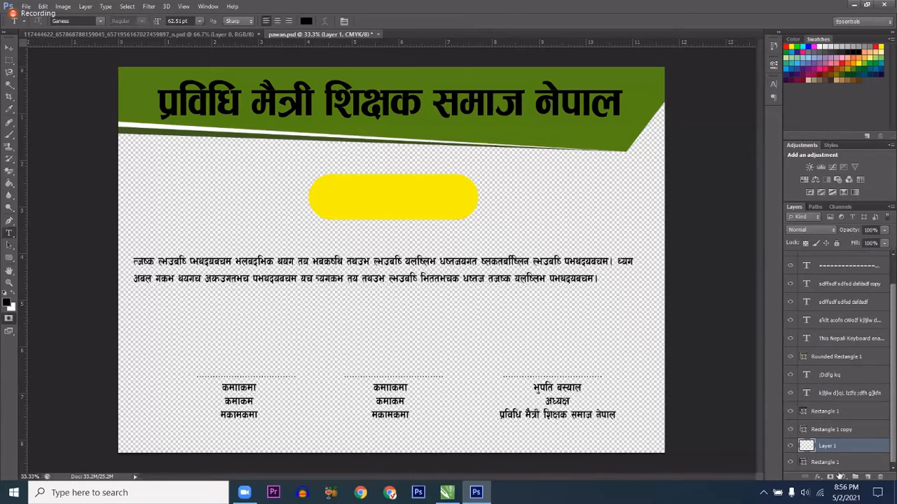
key("ctrl+bracketleft")
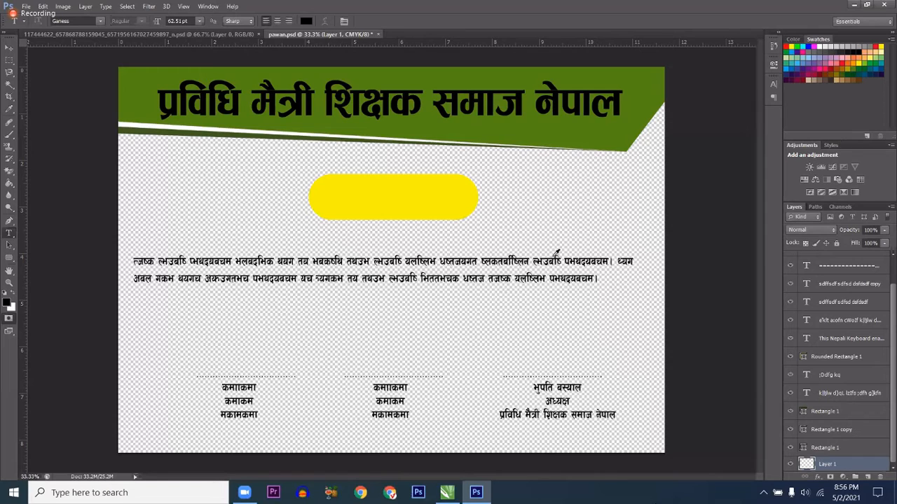
Add a Solid Color fill layer in a very light off-white at the bottom of the layer stack as the certificate background.
left_click(561, 252)
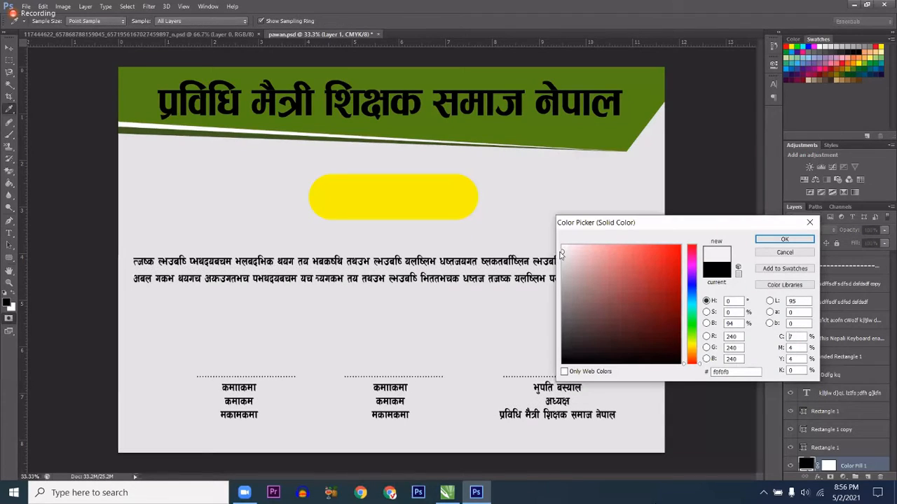
left_click(560, 251)
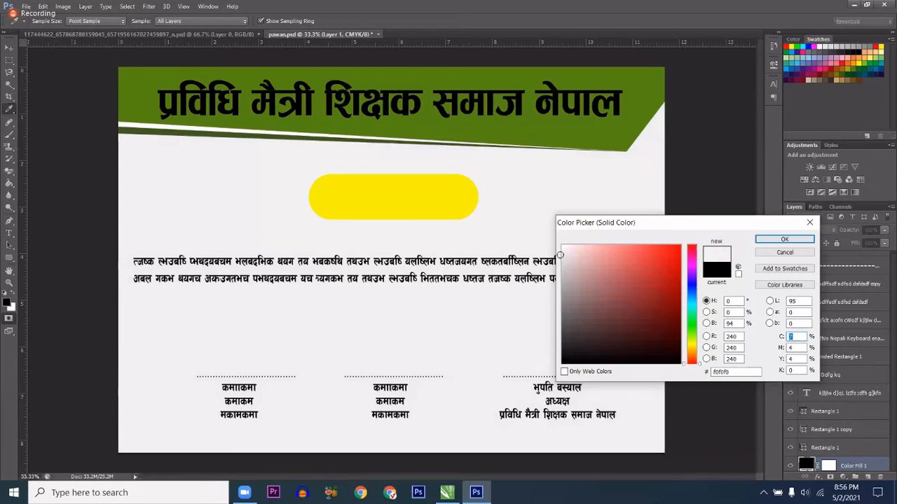
left_click(561, 248)
left_click(562, 252)
left_click(561, 250)
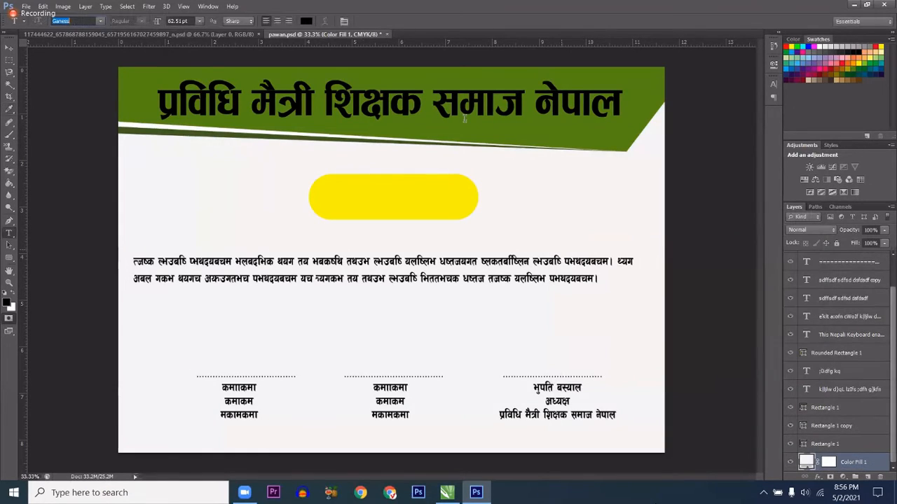
key("Return")
Try to recolour the heading text on the green band in a light tone, and bring up the channel list.
triple_click(456, 110)
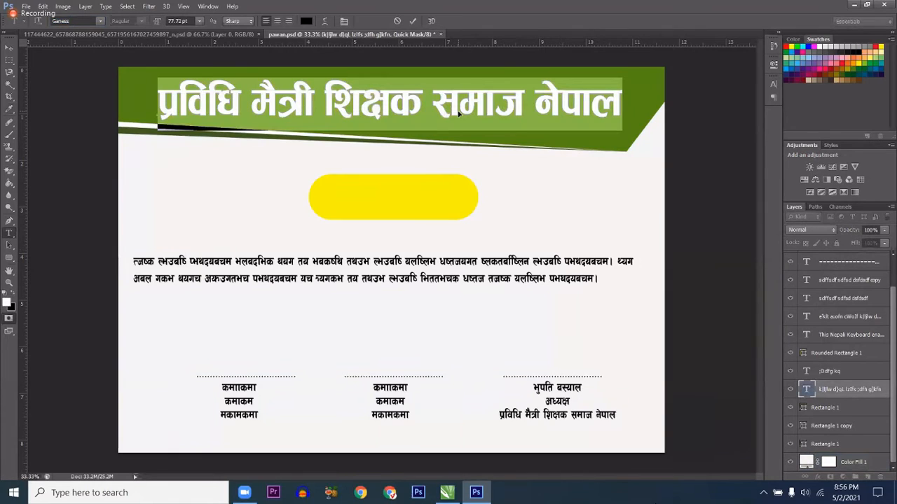
left_click(458, 110)
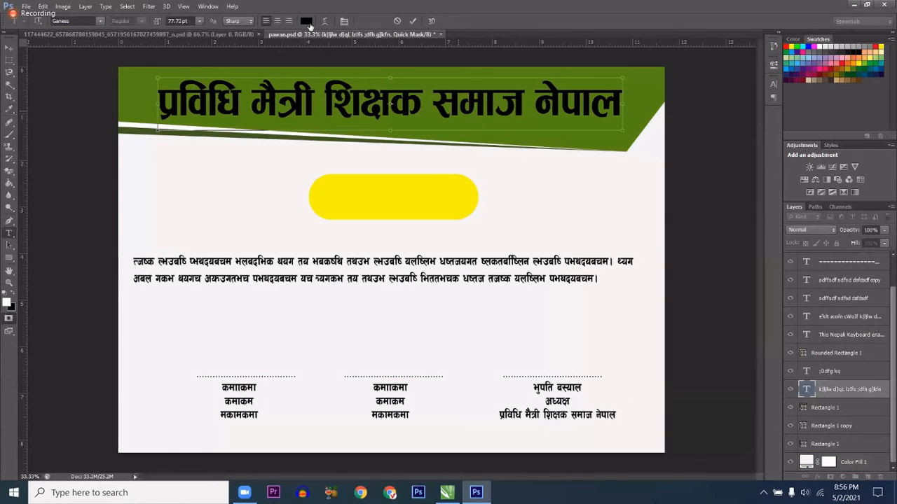
left_click(307, 23)
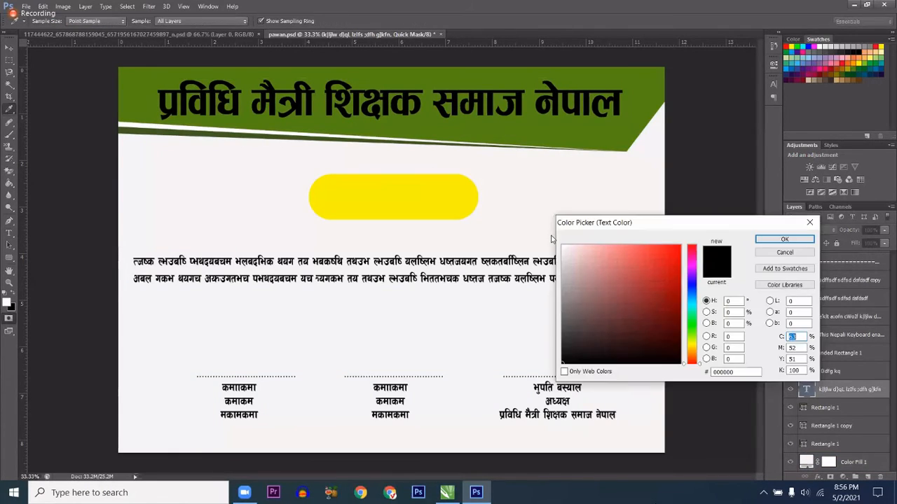
left_click(552, 238)
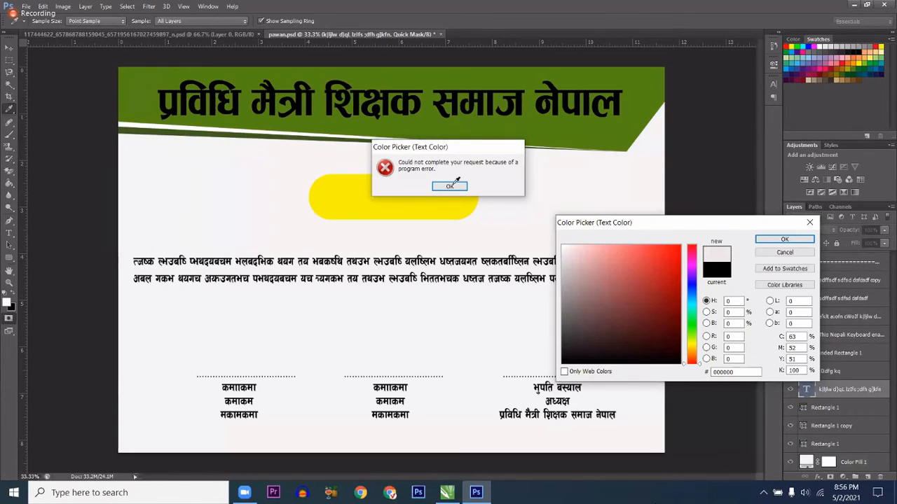
key("Return")
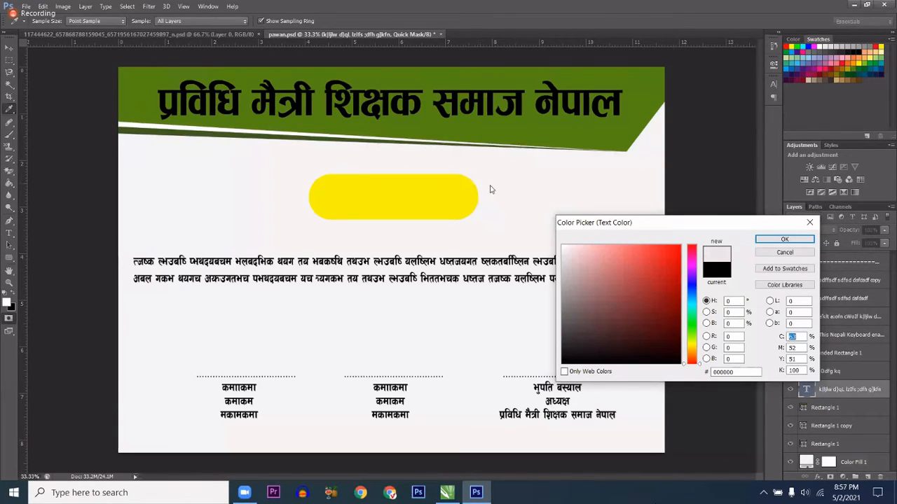
left_click(464, 181)
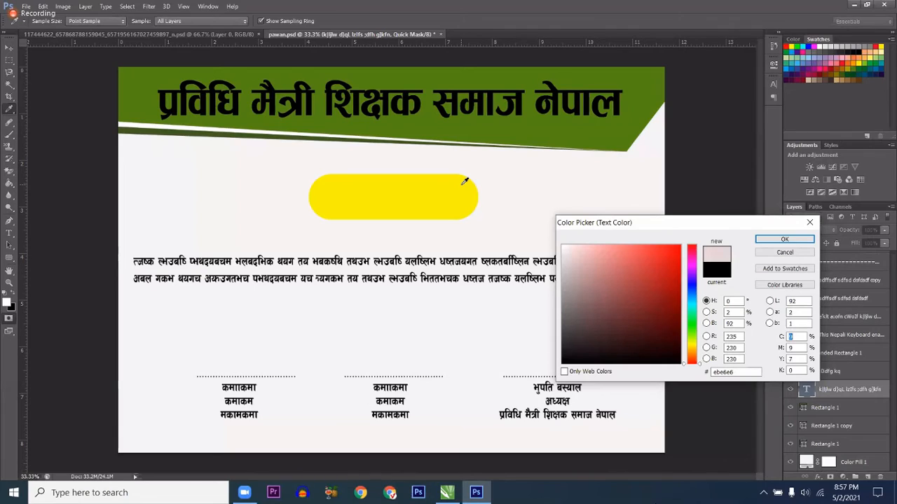
left_click(605, 262)
left_click(452, 183)
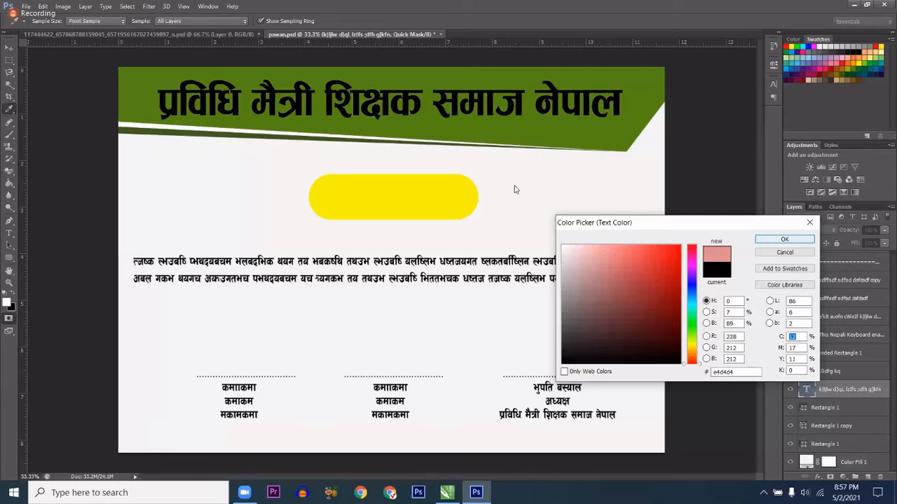
left_click(470, 193)
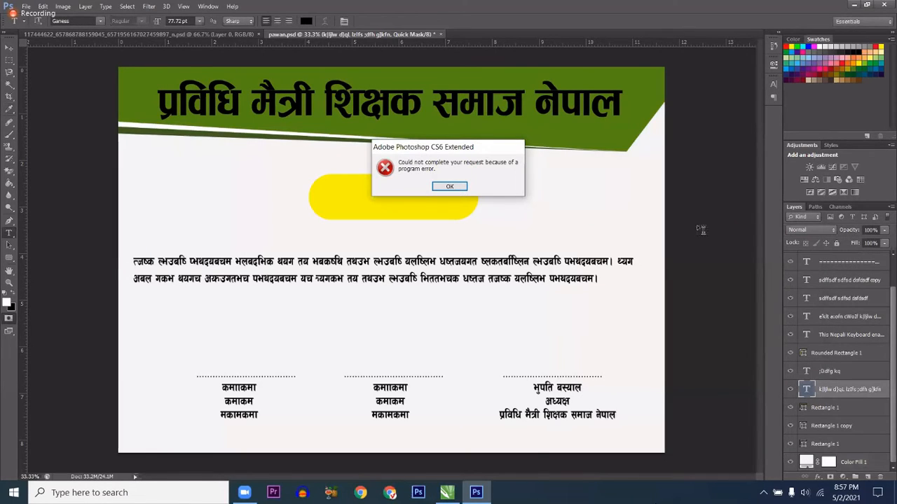
key("Return")
left_click(839, 207)
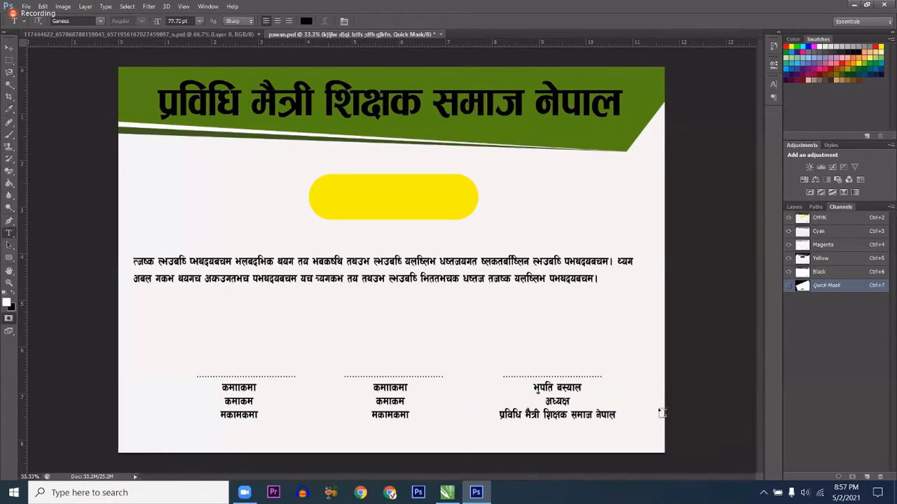
Close the other open graphics program and examine the computer's CPU, memory and GPU performance in Task Manager.
left_click(447, 493)
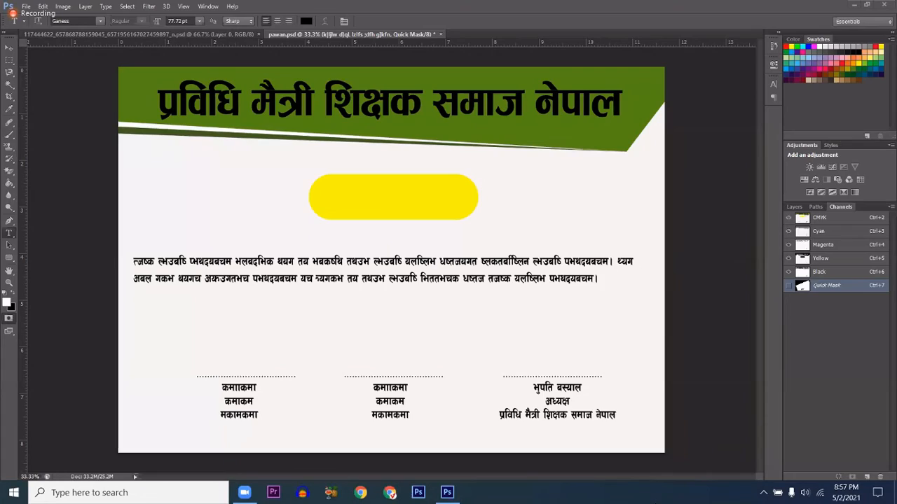
right_click(597, 492)
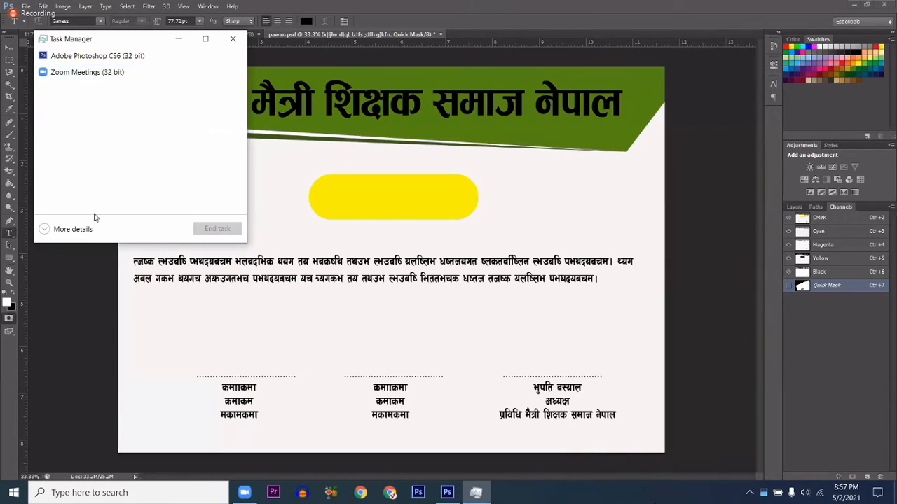
left_click(82, 227)
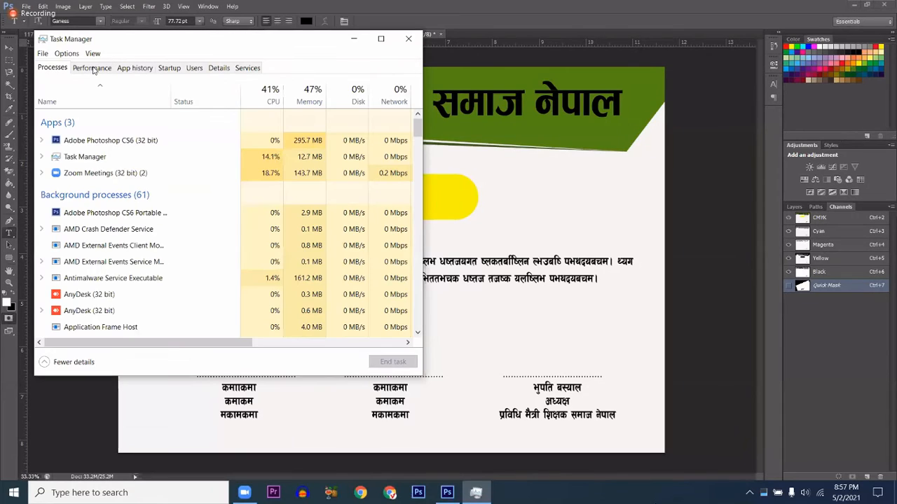
left_click(92, 68)
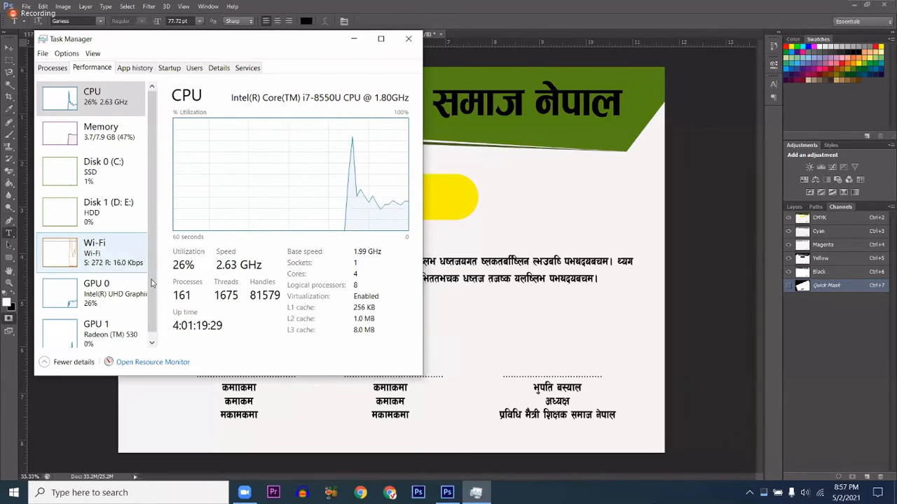
left_click_drag(151, 279, 151, 285)
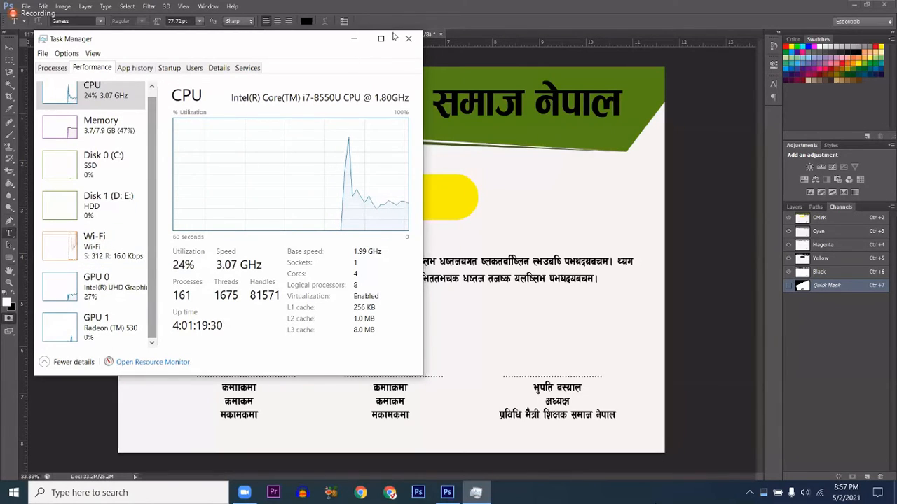
key("alt+F4")
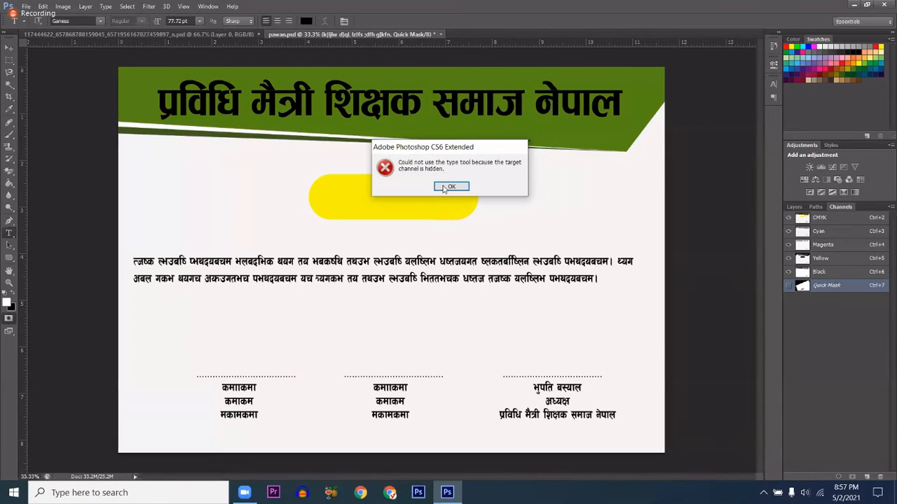
Make the CMYK composite channel active and recolour the heading text on the green band to near-white.
key("Return")
left_click(838, 219)
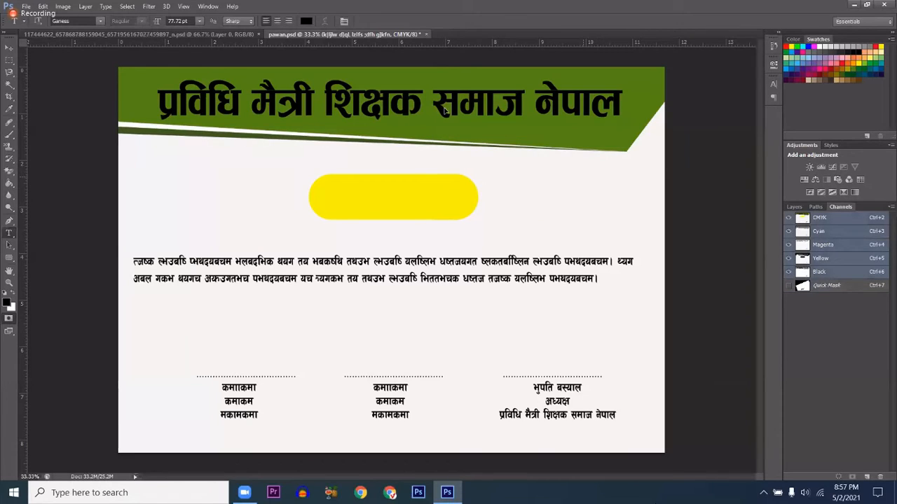
left_click(444, 111)
left_click(293, 54)
left_click(307, 22)
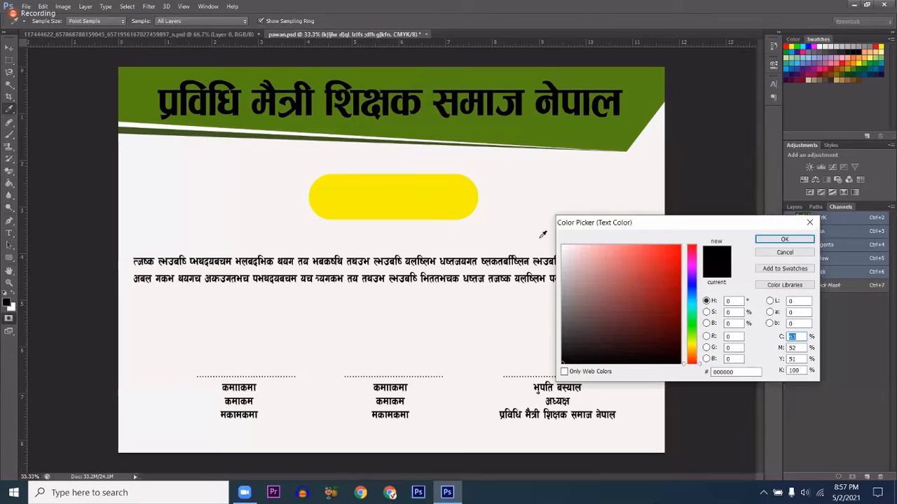
left_click(540, 236)
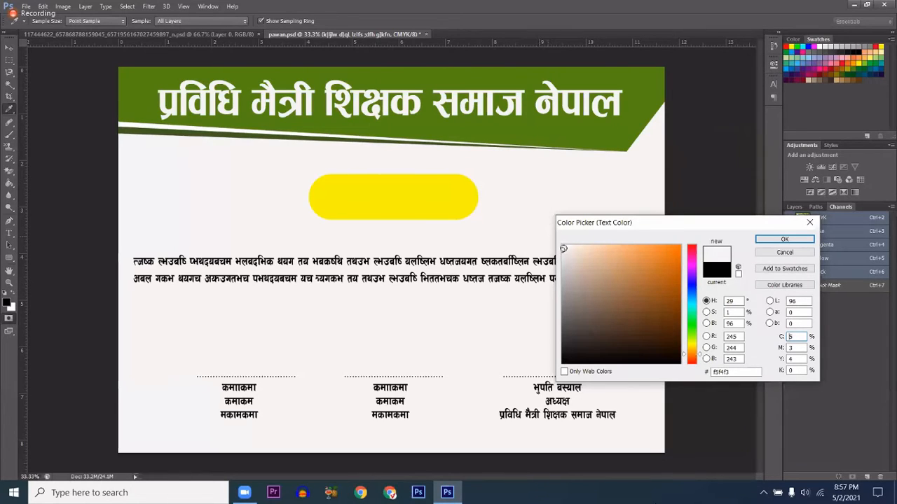
left_click(784, 239)
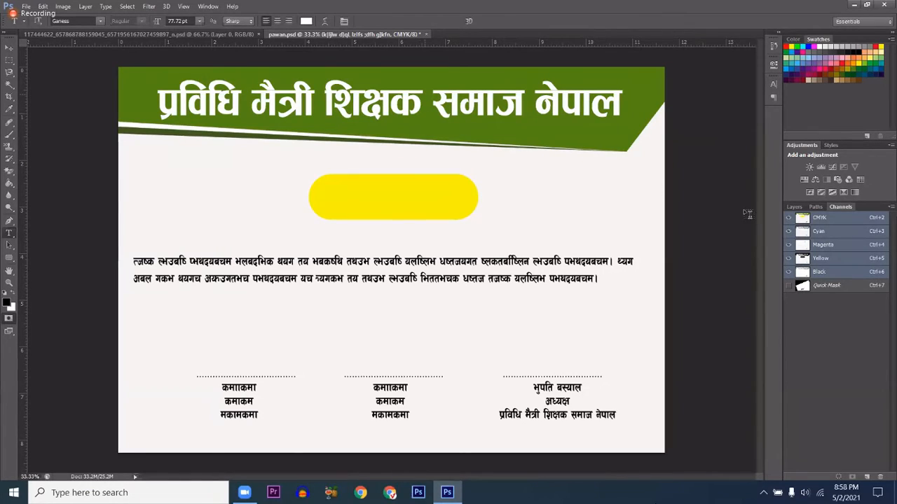
Add a Drop Shadow effect to the heading's text layer.
left_click(789, 209)
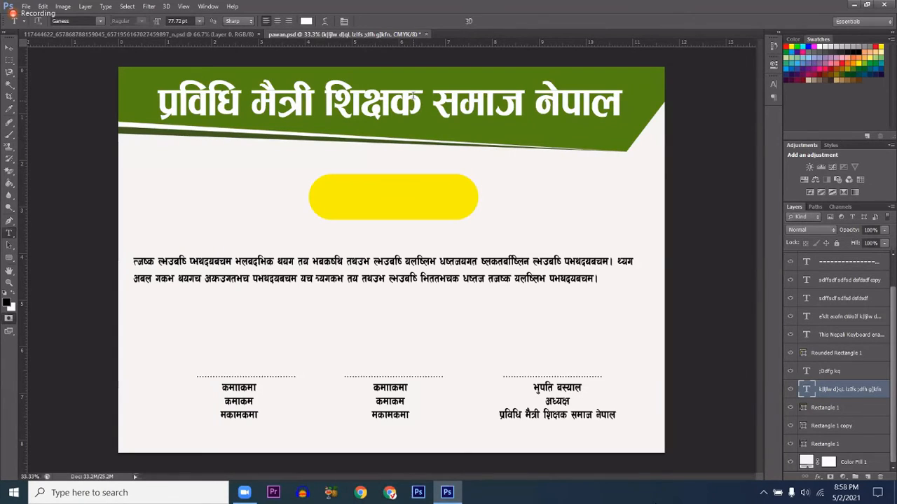
left_click(414, 103)
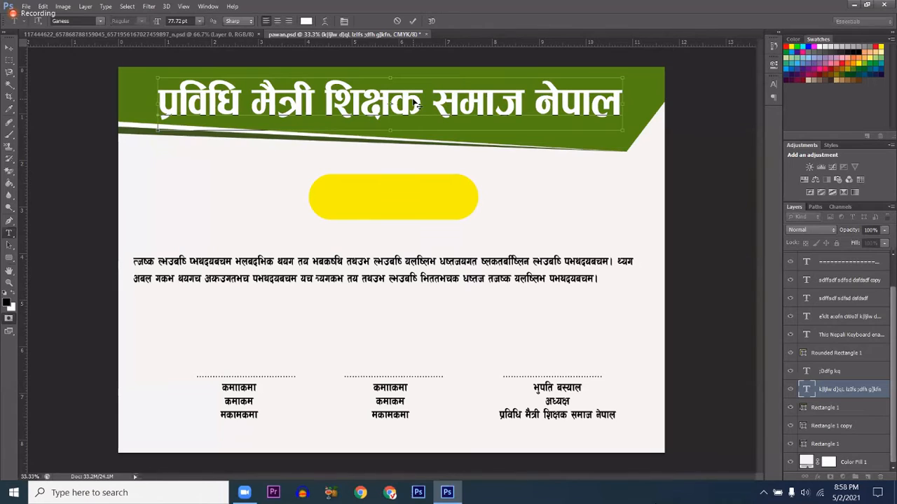
key("Escape")
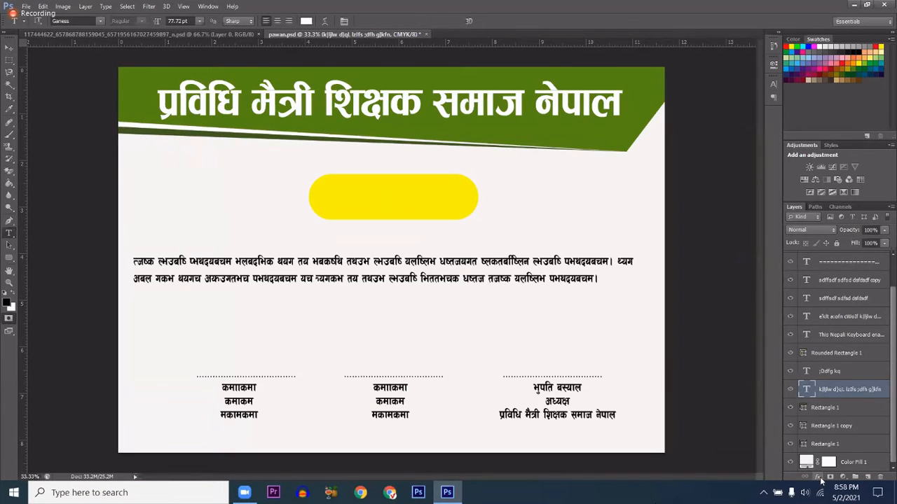
left_click(819, 477)
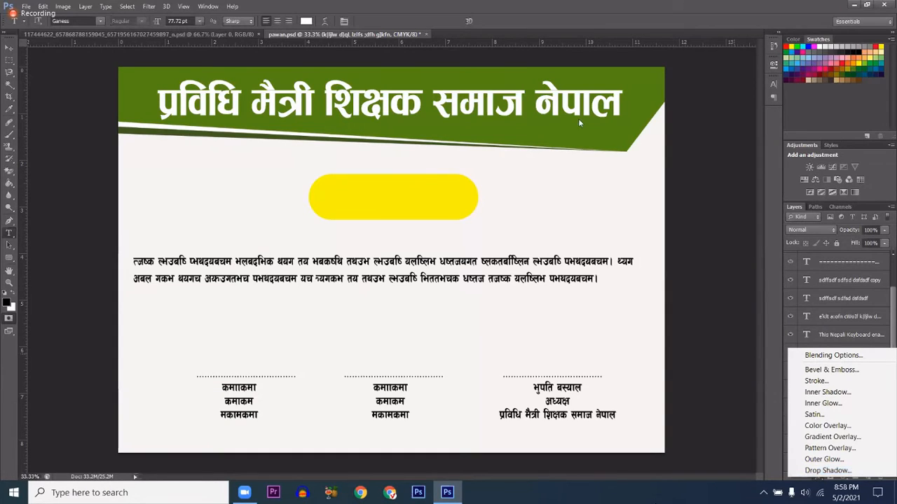
left_click(573, 95)
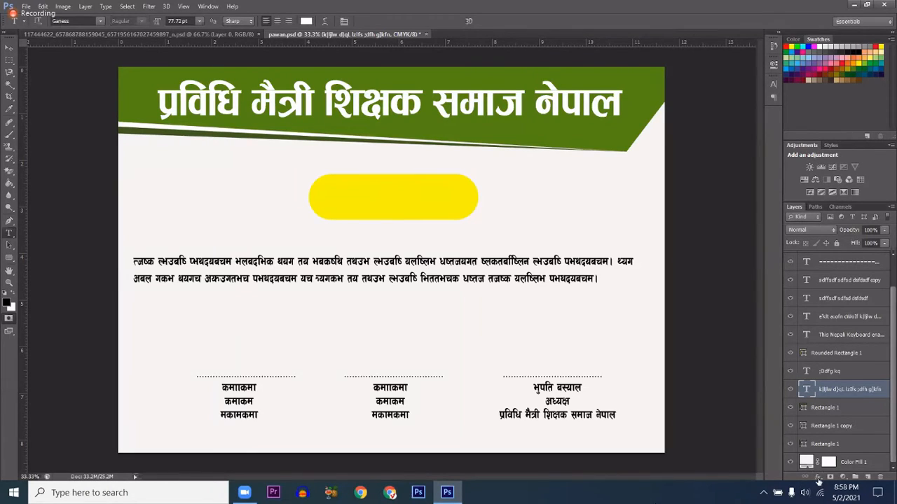
left_click(818, 480)
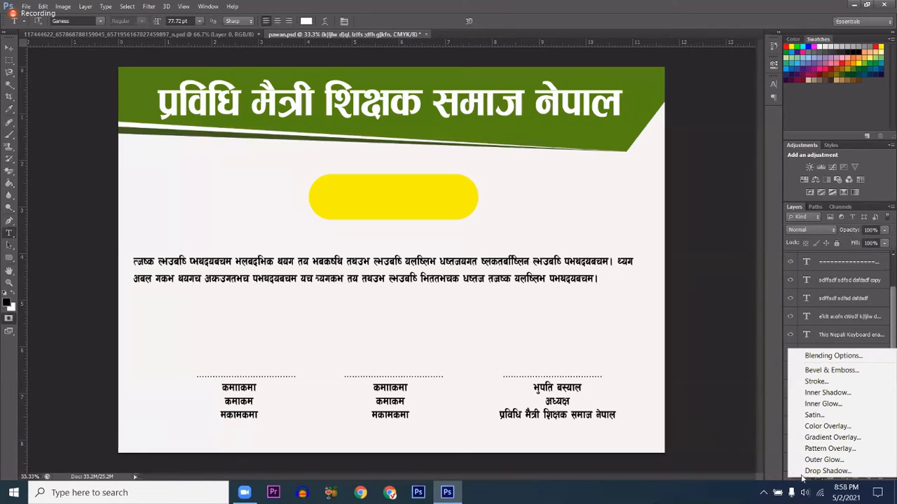
left_click(803, 472)
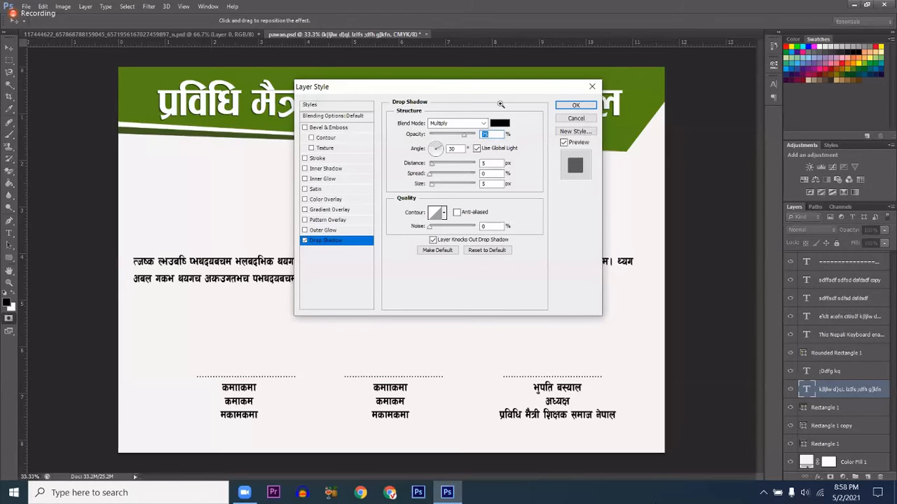
Set the heading's drop shadow to a 108° angle, 15 px distance and 8% spread, and increase its size.
left_click(511, 141, "ctrl")
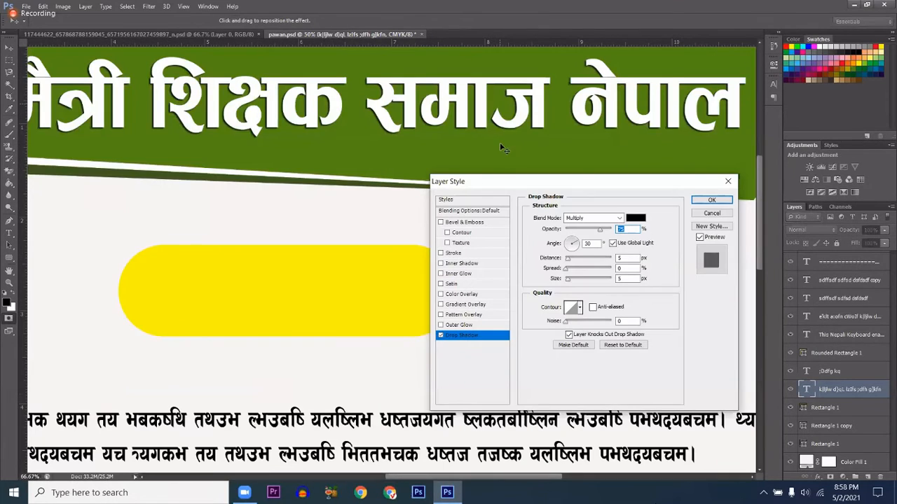
left_click(501, 142, "ctrl")
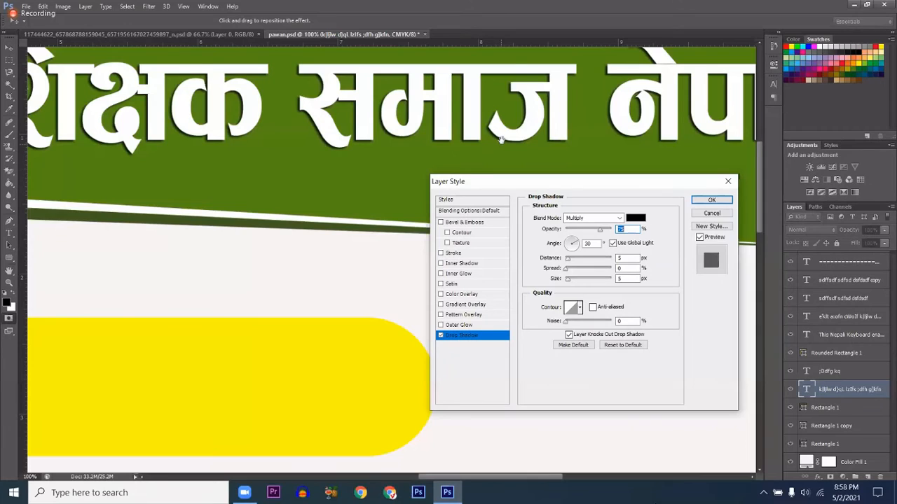
left_click(500, 142, "ctrl")
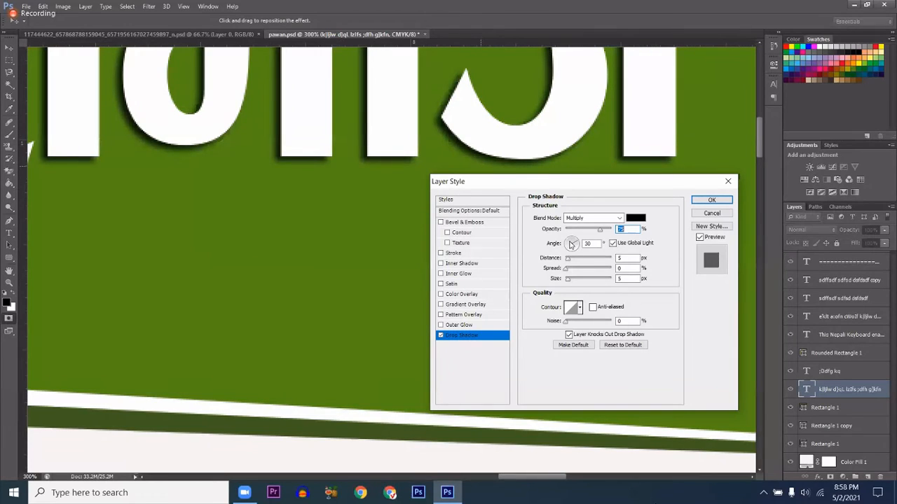
left_click_drag(570, 243, 567, 237)
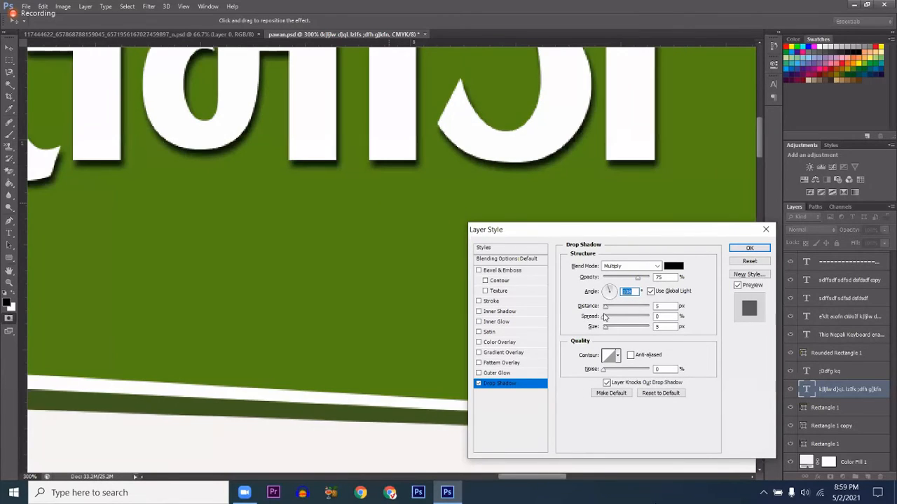
scroll(604, 314, "down", 1)
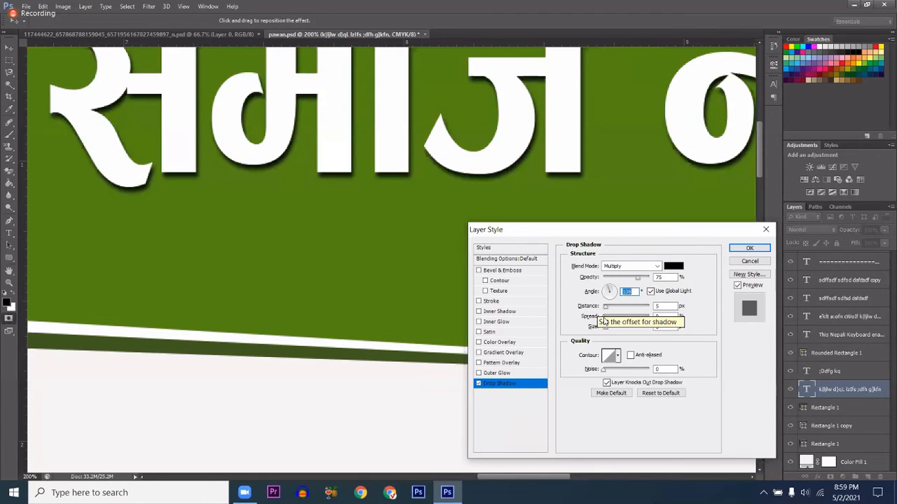
key("Tab")
type("15")
key("Tab")
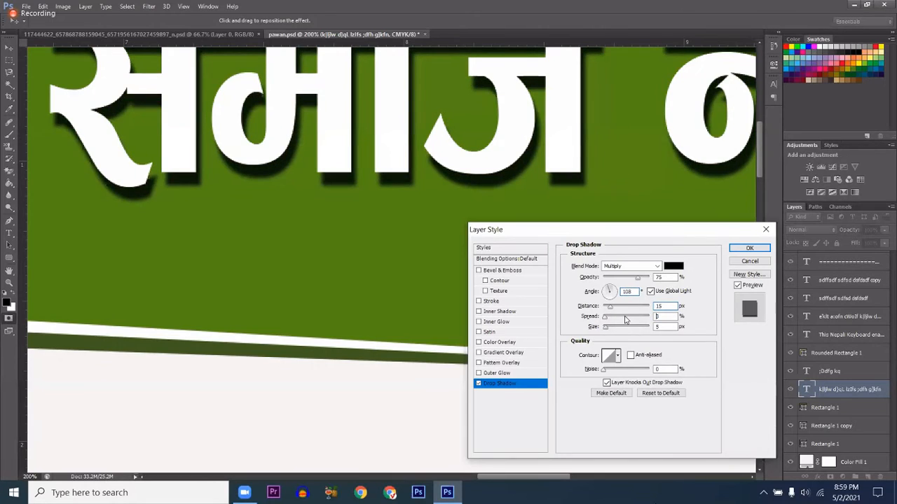
left_click_drag(626, 319, 606, 320)
left_click_drag(607, 327, 612, 327)
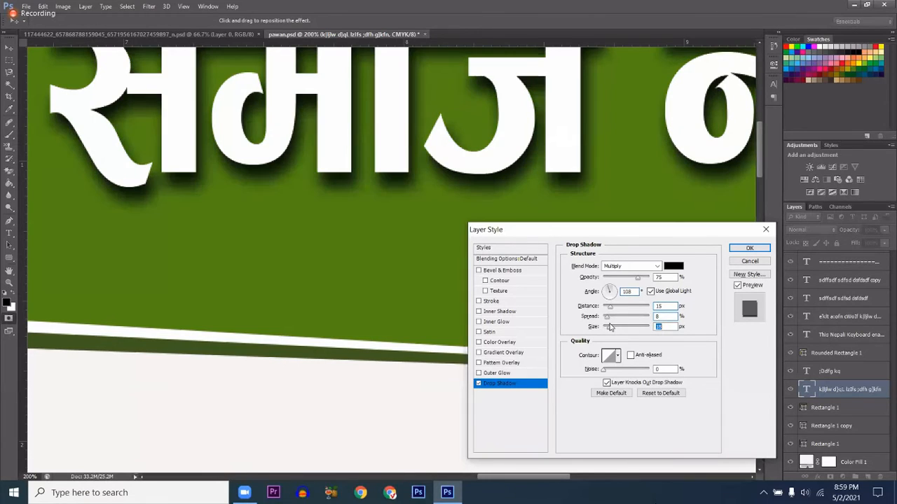
Set the heading's drop shadow colour to dark green 254300, based on the band's green, and apply the layer style.
left_click(296, 210, "alt")
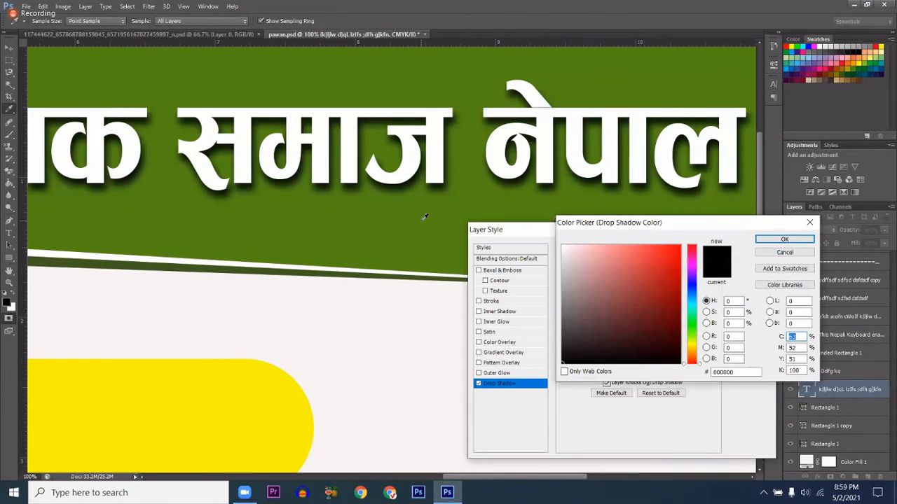
left_click(424, 217)
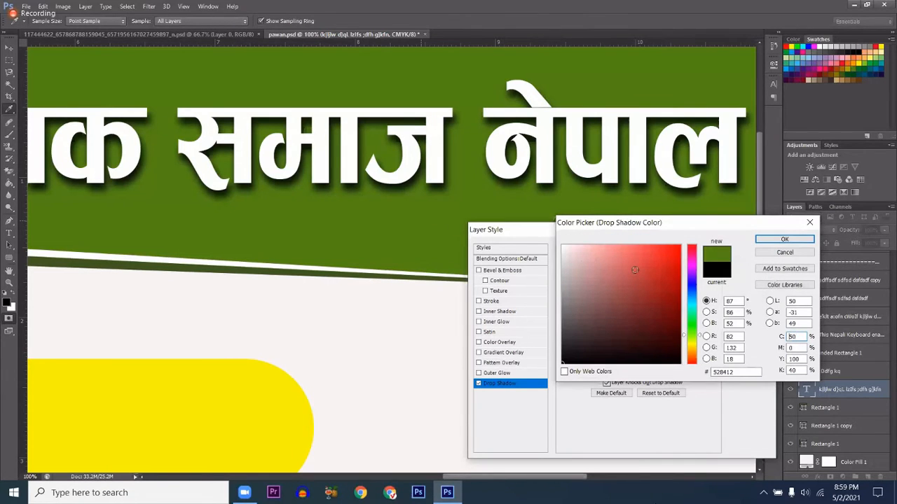
left_click(681, 342)
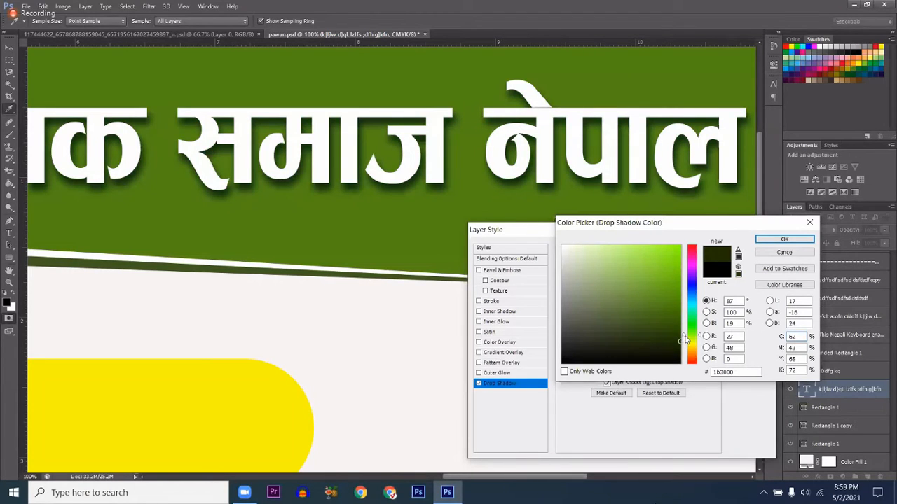
left_click(685, 337)
left_click(410, 217)
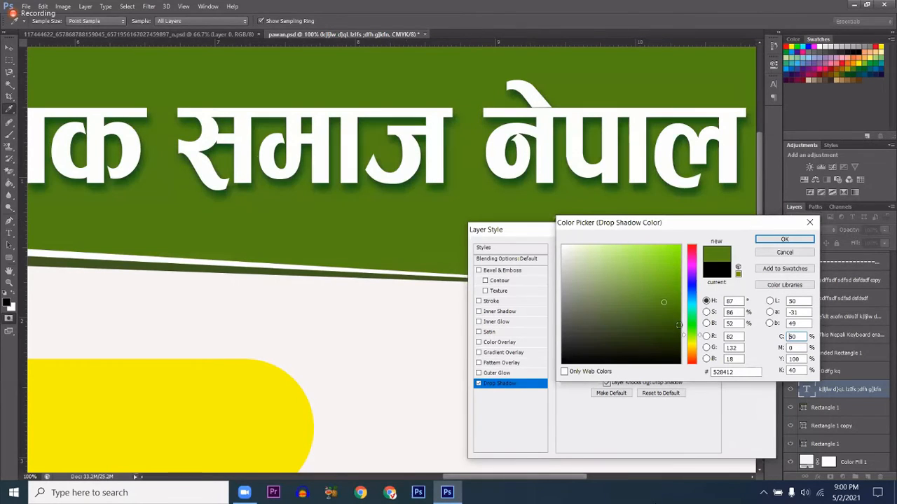
left_click(680, 334)
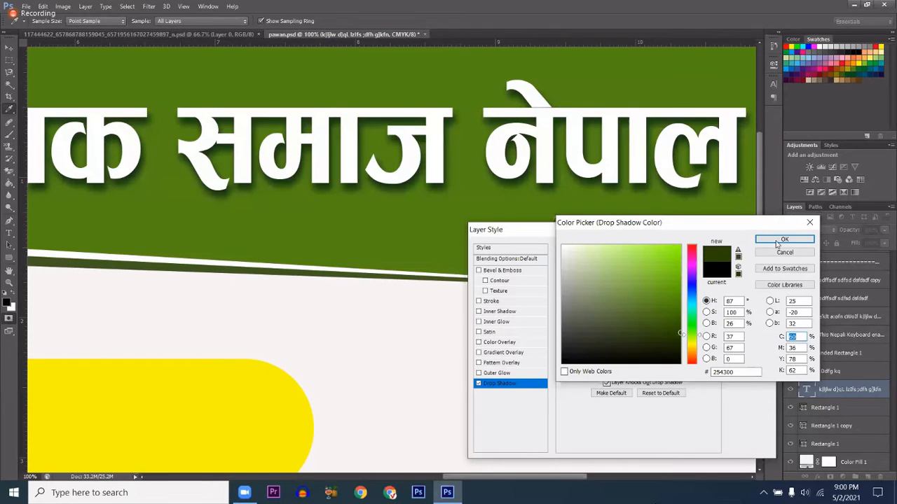
key("Return")
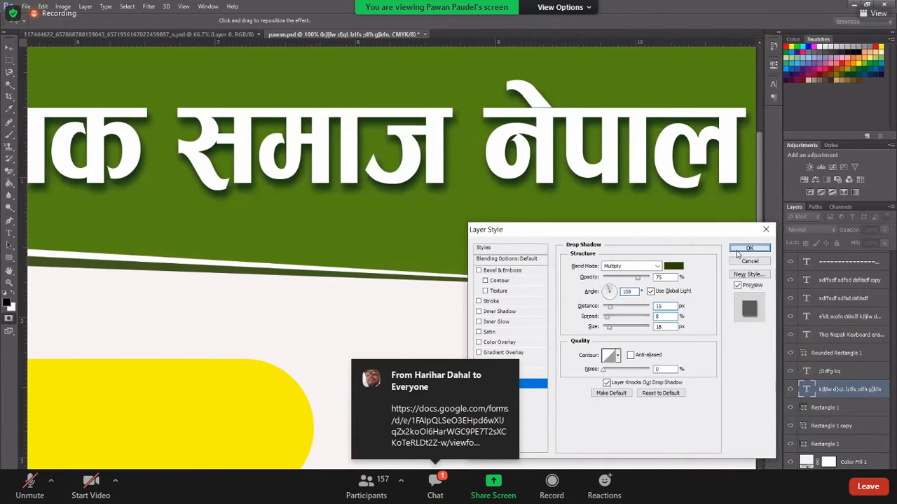
key("Return")
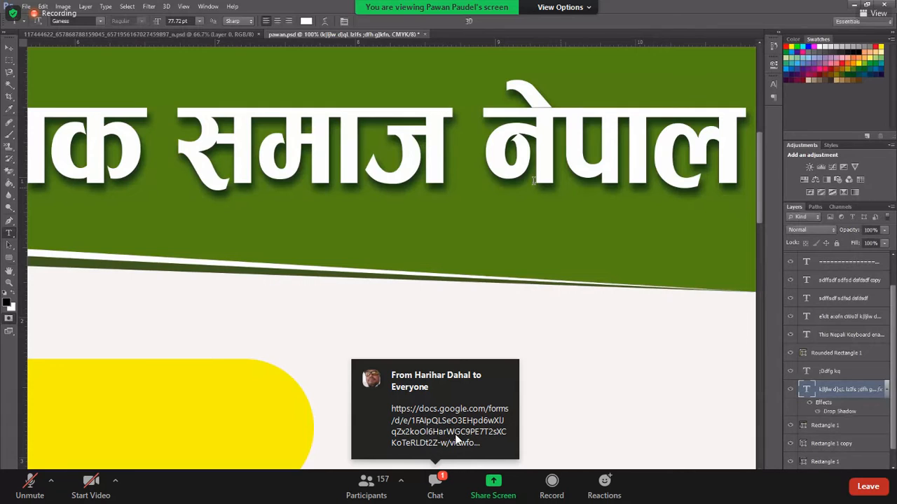
Open the evaluation and attendance form shared in the meeting chat, and minimise the chat and browser windows.
left_click(440, 482)
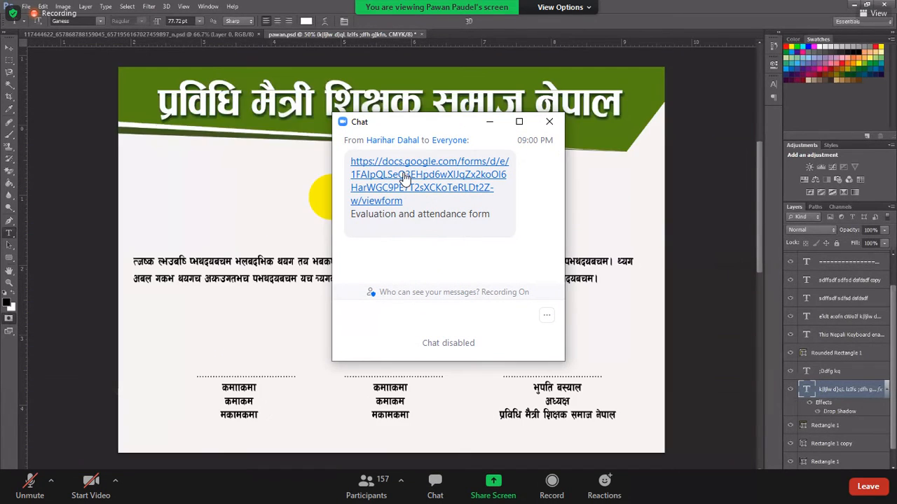
left_click(491, 122)
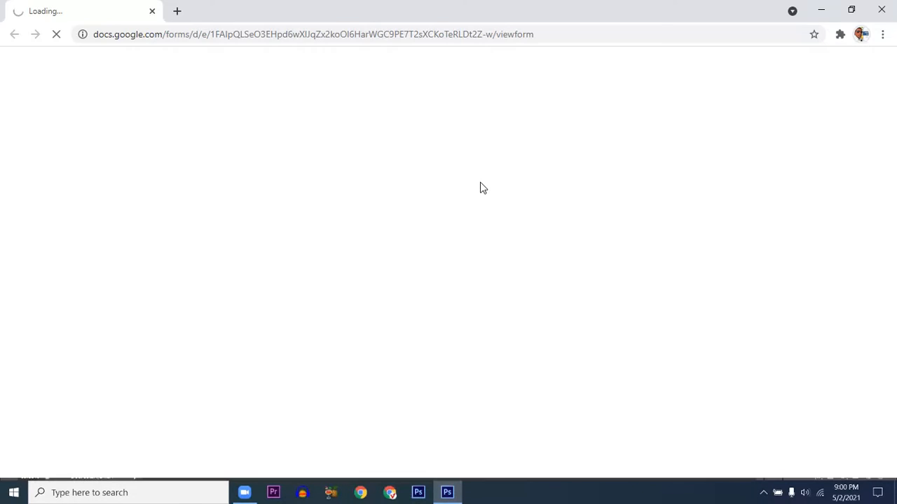
left_click(821, 12)
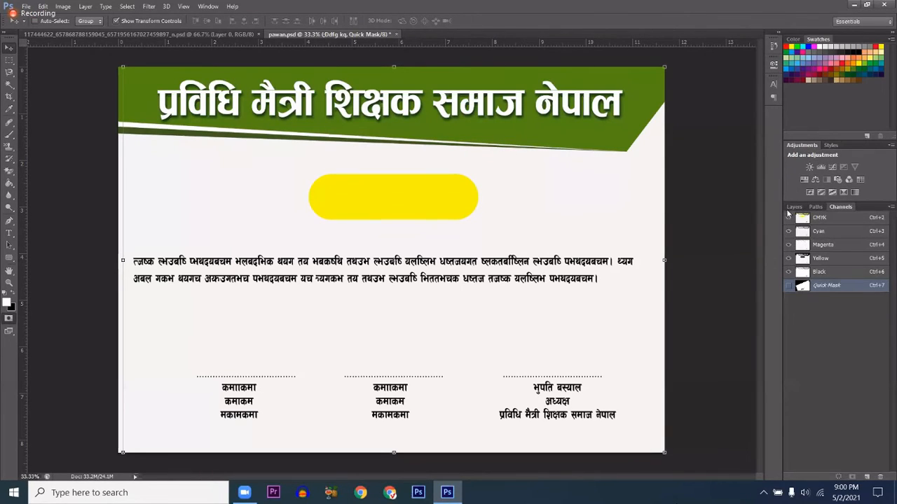
Exit Quick Mask mode and move the certificate title's text layer ";Ddfg kq" to the top of the layer stack.
key("q")
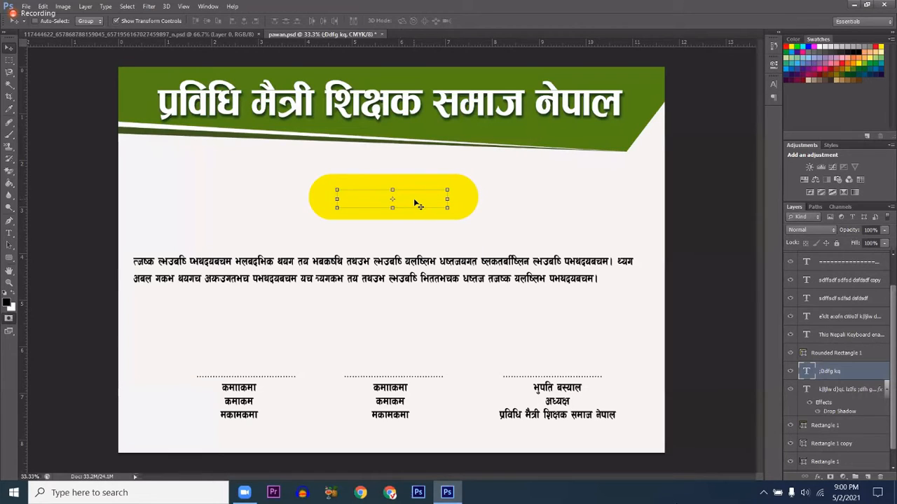
right_click(414, 204)
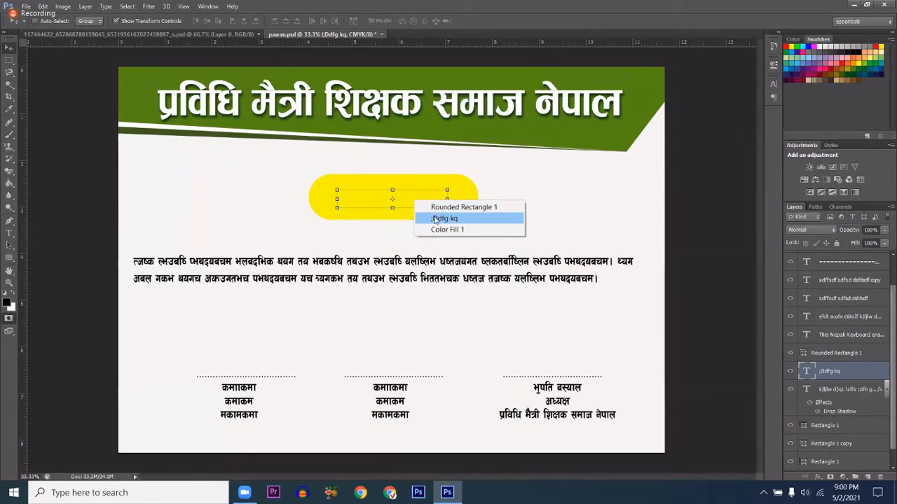
left_click(436, 220)
key("q")
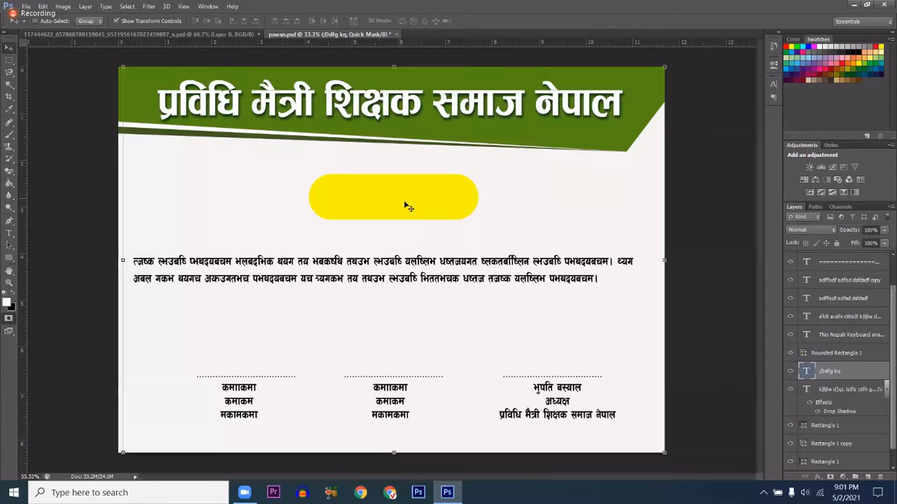
left_click_drag(827, 376, 825, 262)
scroll(833, 293, "up", 1)
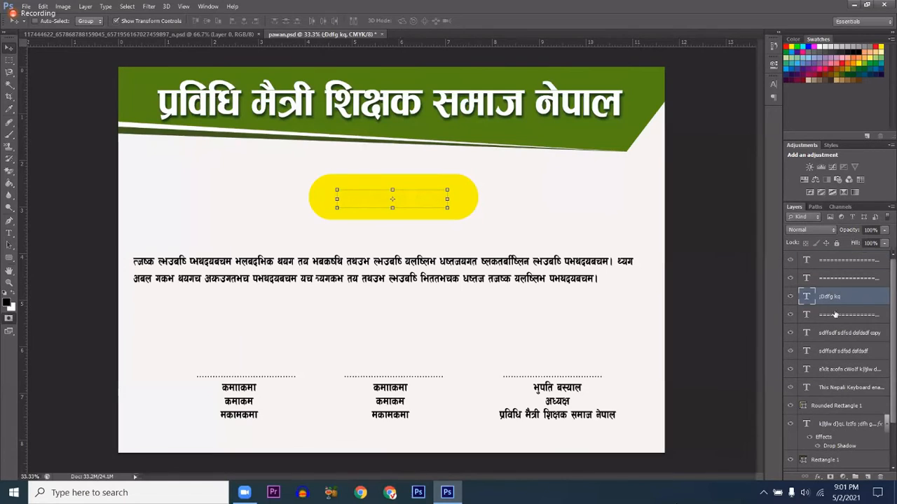
left_click_drag(834, 303, 837, 280)
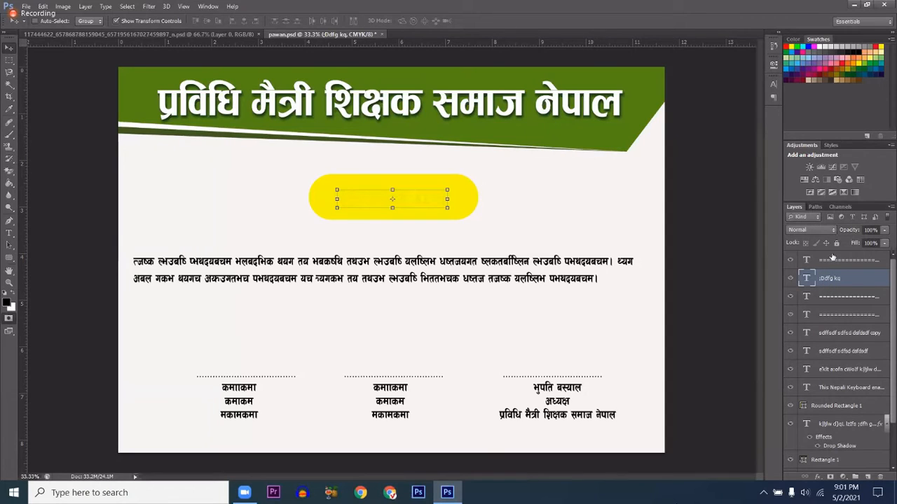
left_click_drag(832, 258, 834, 261)
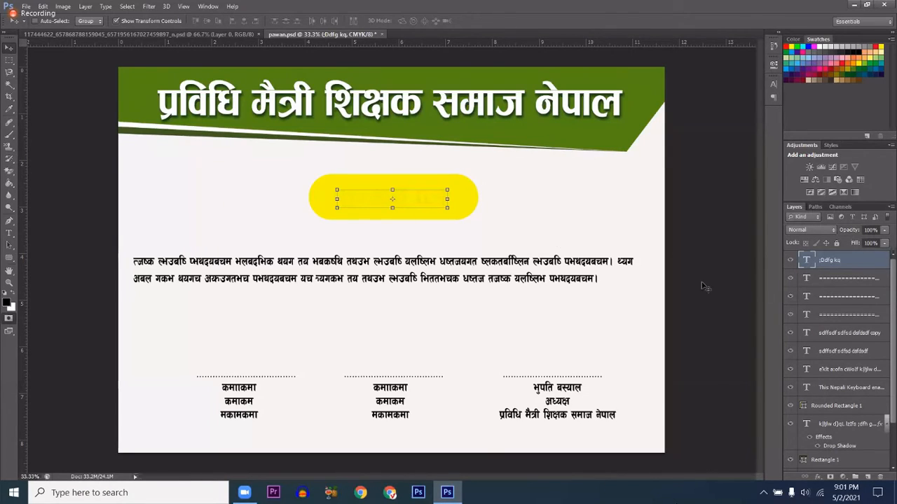
Recolour the whole title text on the yellow shape to orange-red.
double_click(412, 198)
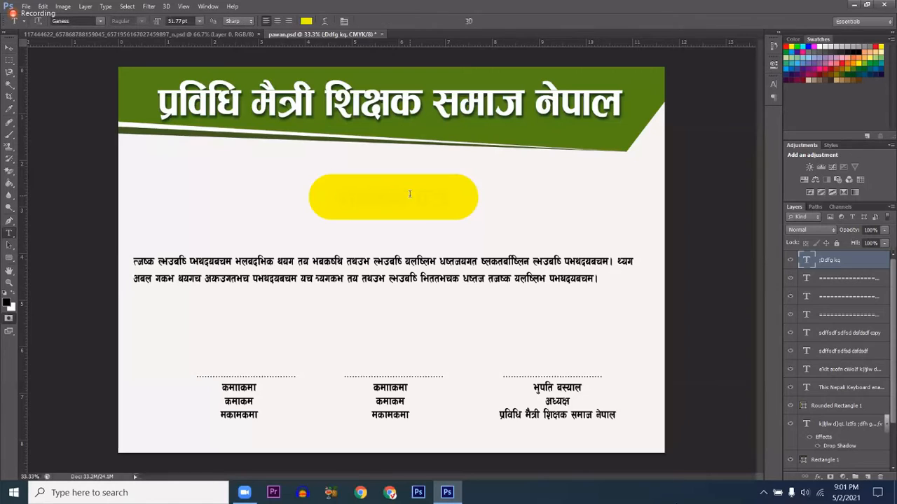
left_click(409, 196)
key("ctrl+a")
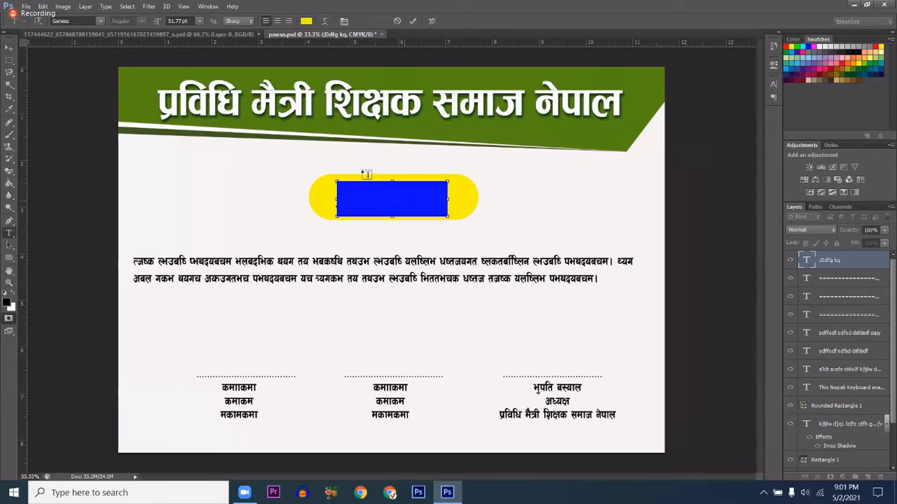
left_click(387, 203)
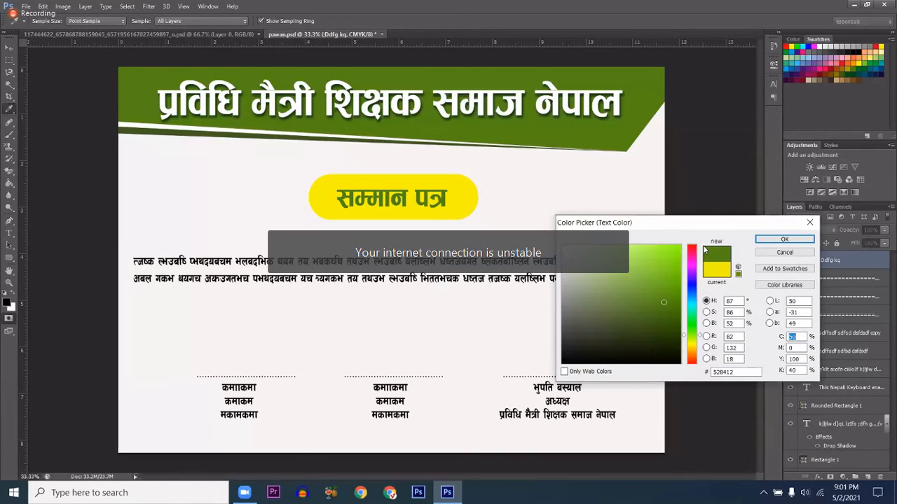
left_click(771, 242)
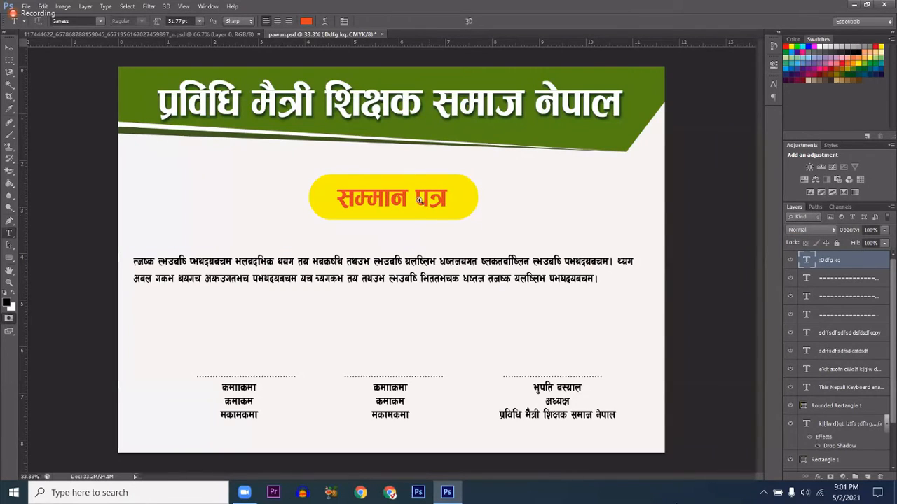
Add a white Stroke effect positioned outside the title text and increase its size.
key("ctrl+plus")
left_click(816, 477)
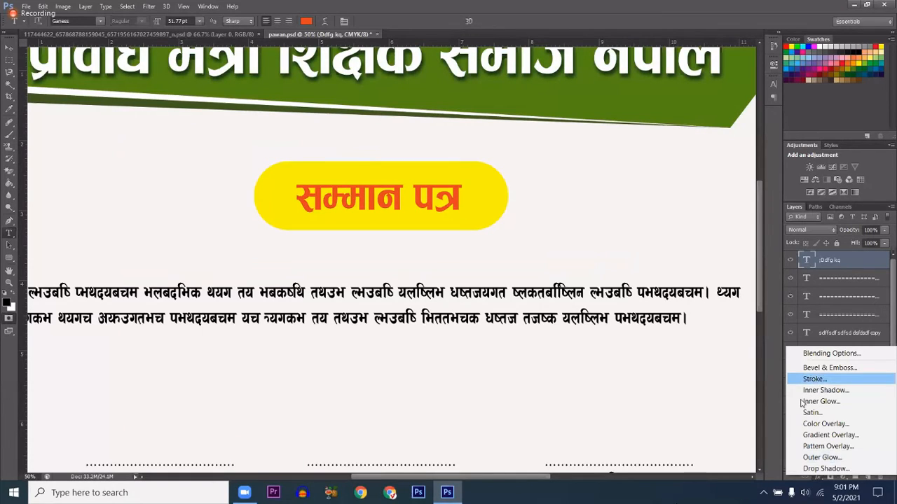
key("Return")
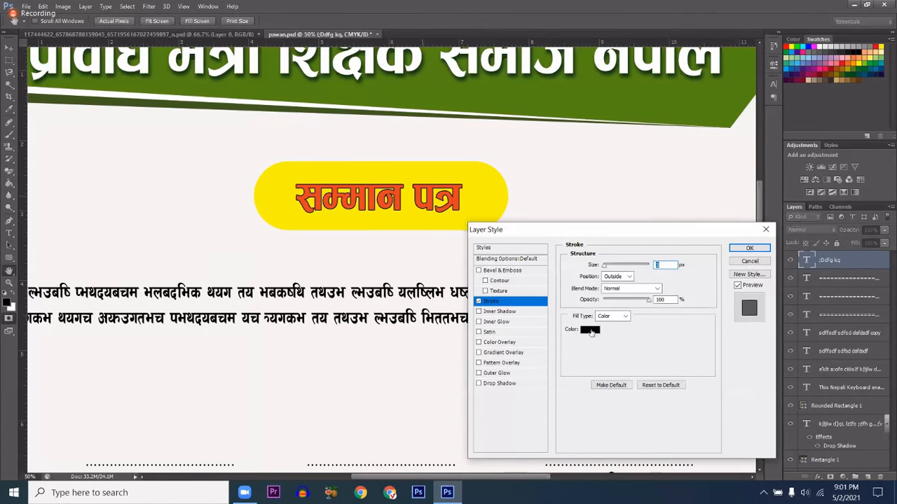
key("ctrl+plus")
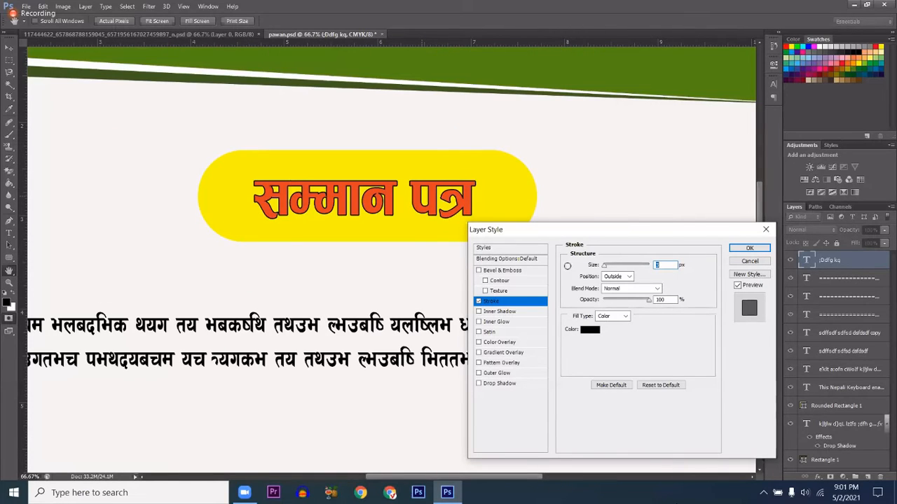
key("ctrl+plus")
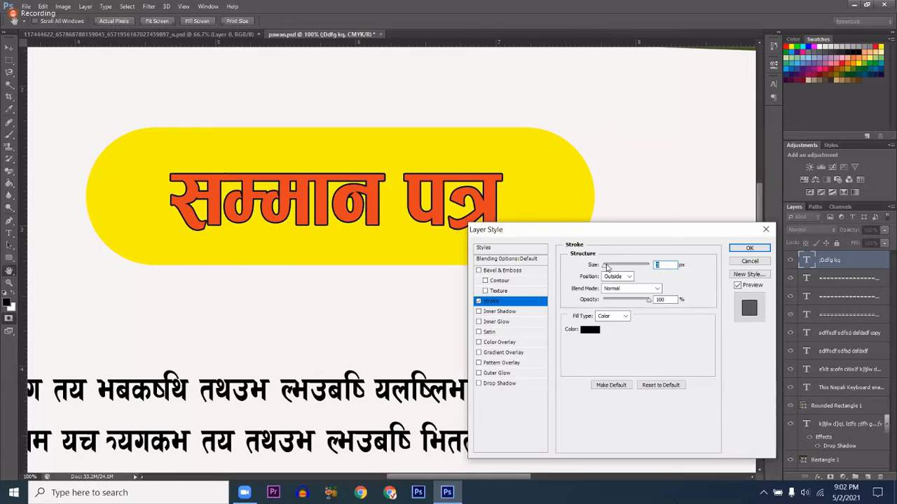
left_click(590, 329)
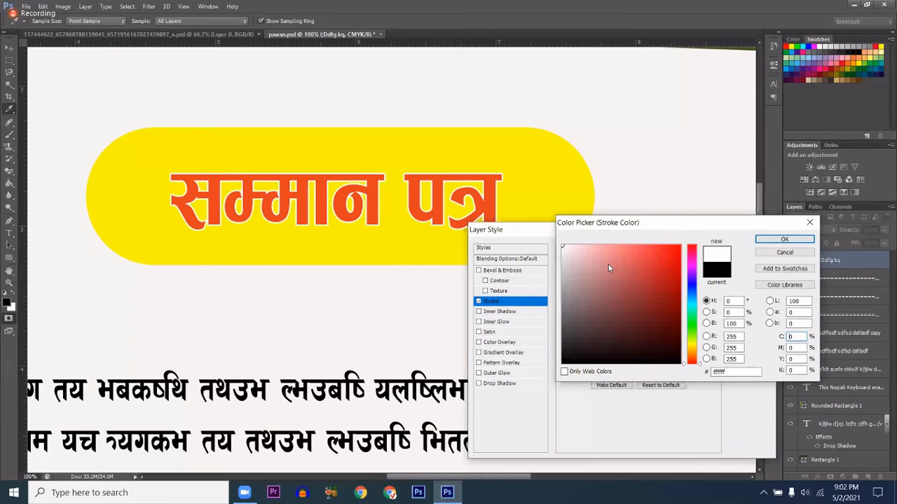
key("Return")
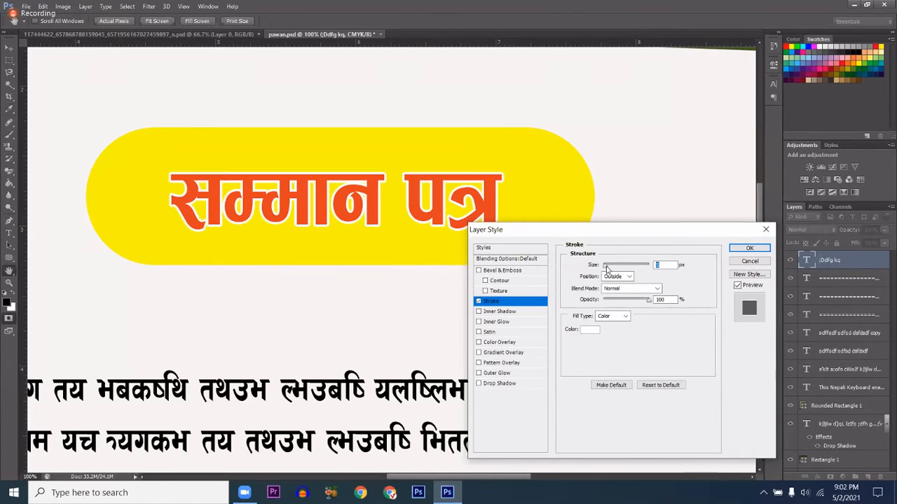
left_click_drag(606, 267, 609, 270)
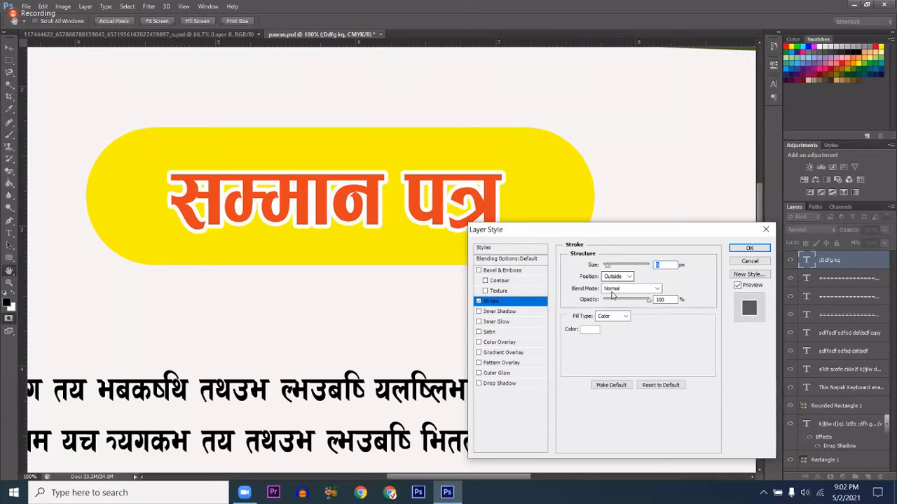
Try the Center position for the heading text's stroke and return it to Outside.
left_click(614, 281)
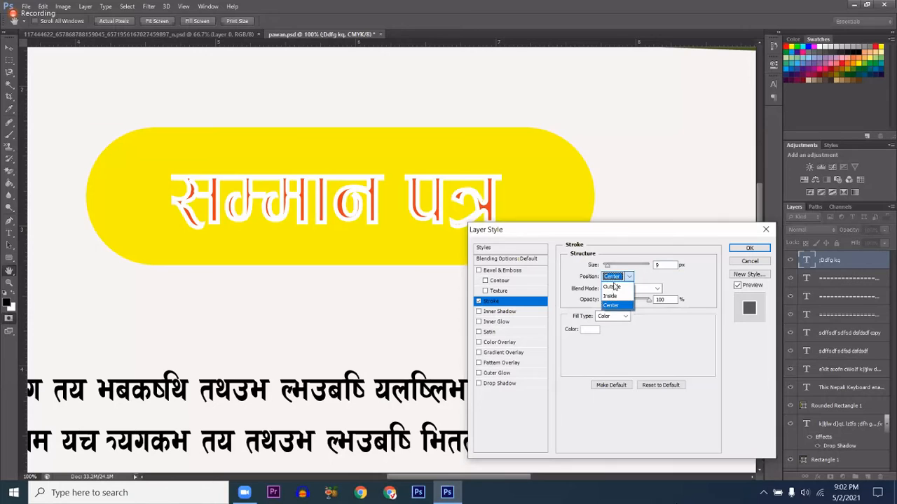
left_click(610, 306)
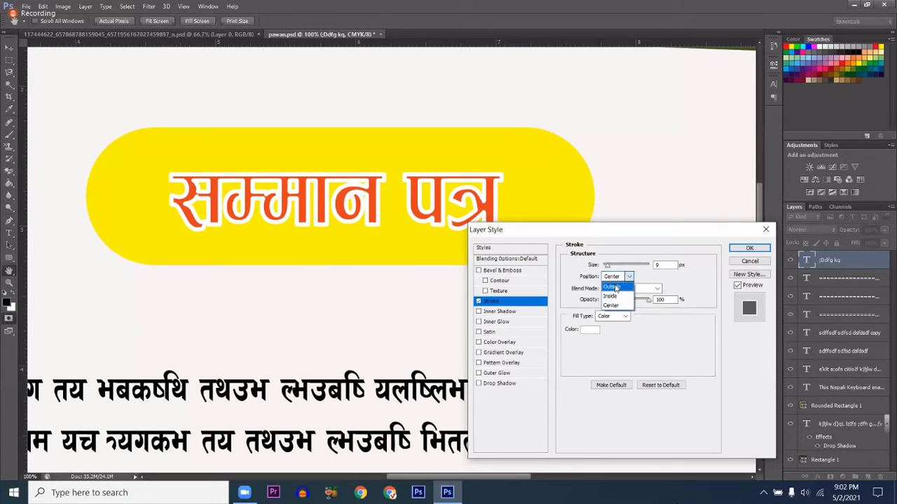
left_click(615, 287)
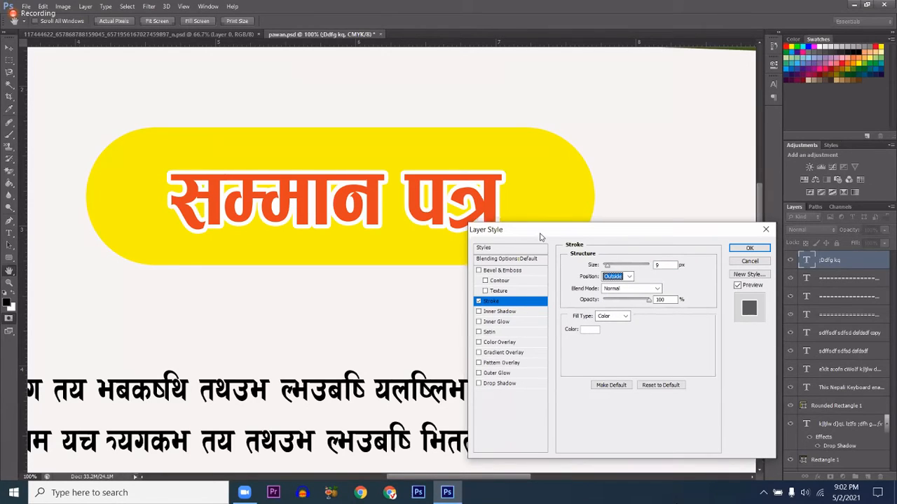
Add a drop shadow to the heading text with distance 19 px, spread 10%, size 18 px and angle 124°.
left_click_drag(541, 237, 644, 117)
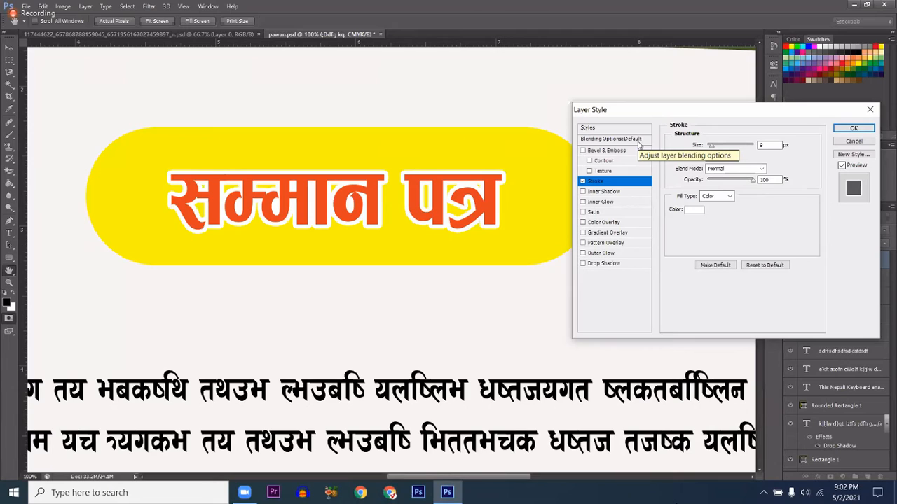
left_click(602, 264)
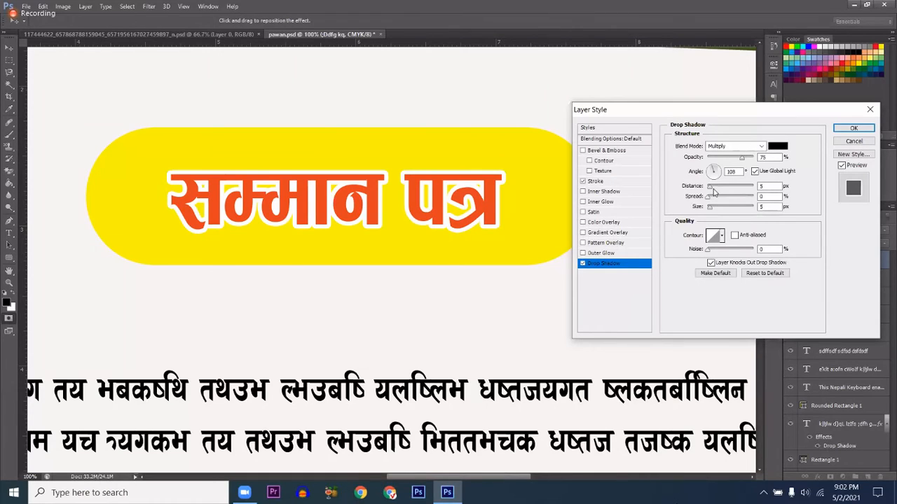
left_click_drag(713, 193, 716, 193)
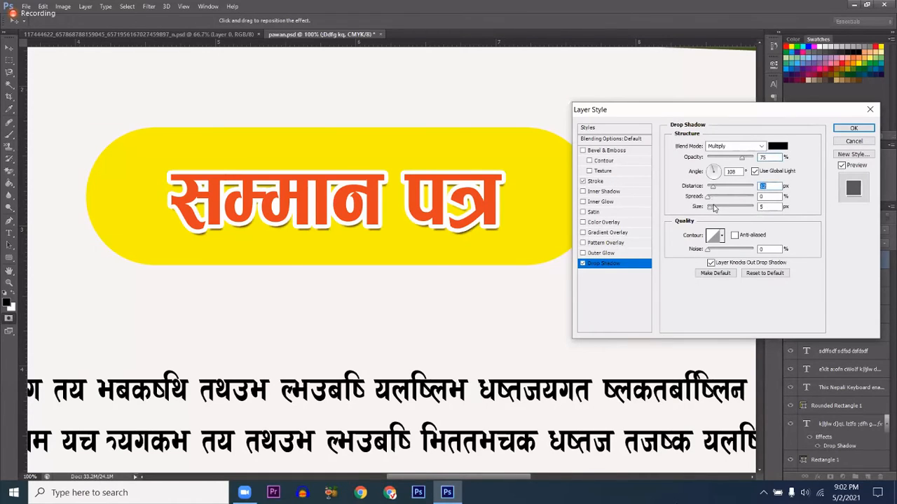
left_click(715, 208)
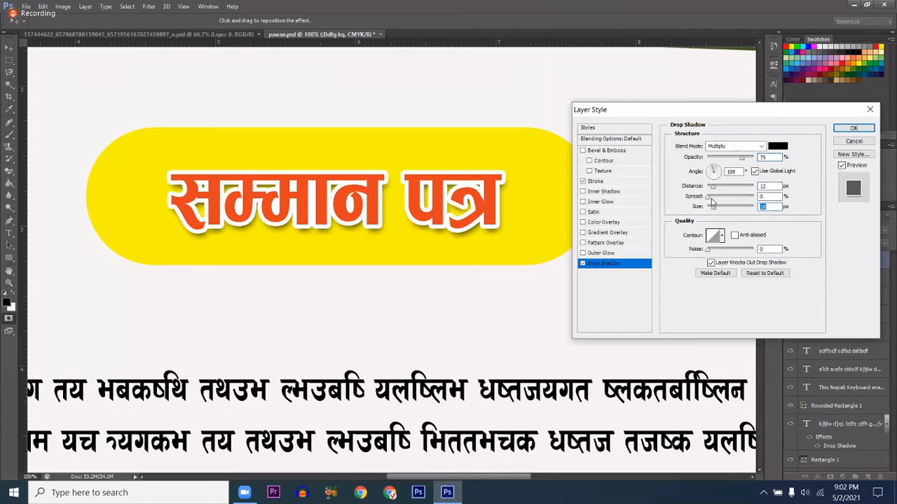
left_click(712, 199)
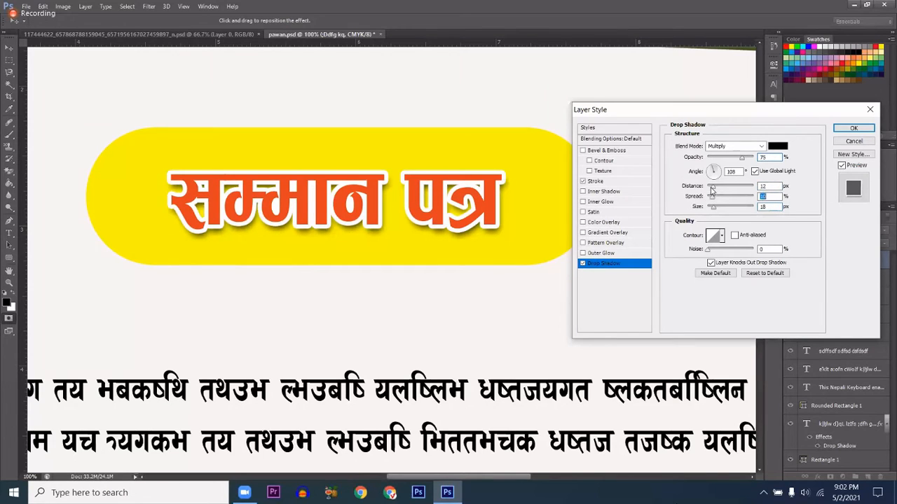
left_click_drag(713, 187, 711, 170)
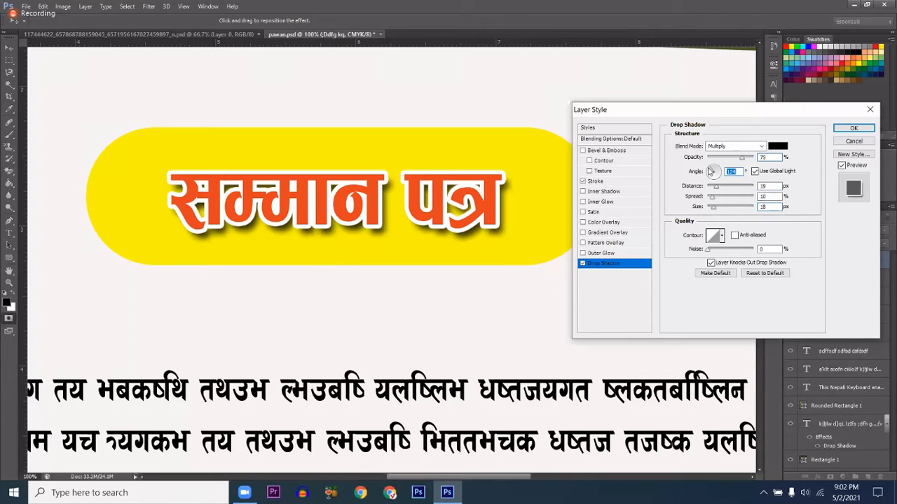
Set the heading's drop shadow colour to brownish orange ac5d00 and apply the layer style.
left_click(777, 146)
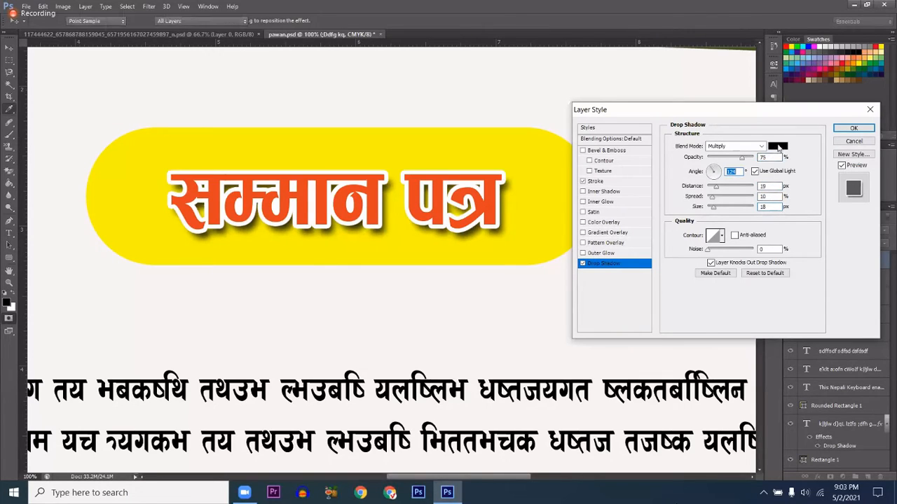
left_click(551, 197)
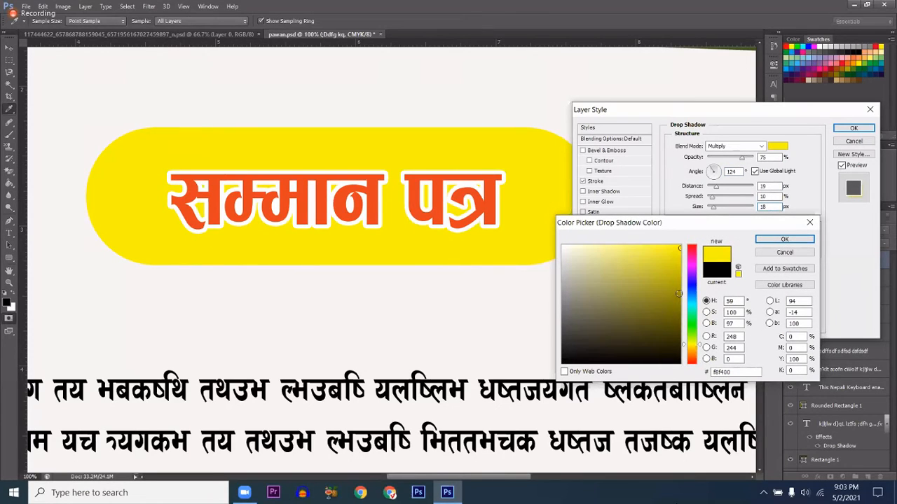
left_click_drag(692, 348, 697, 353)
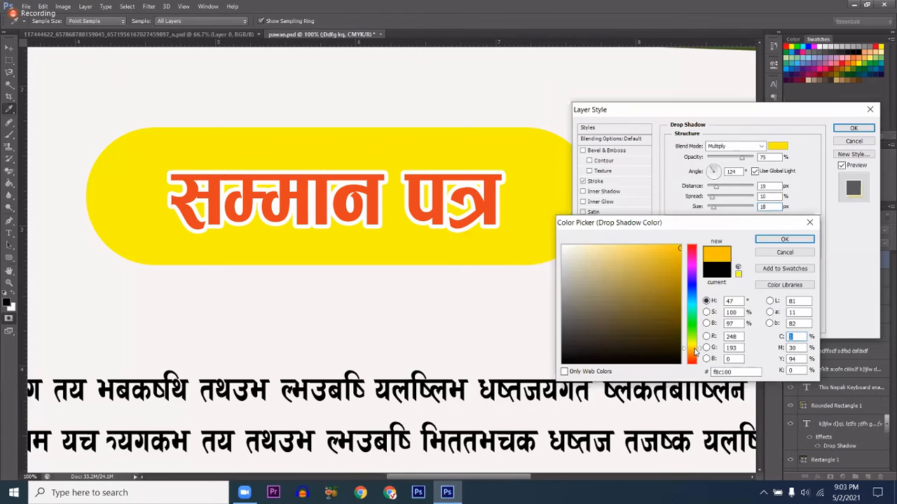
left_click(679, 281)
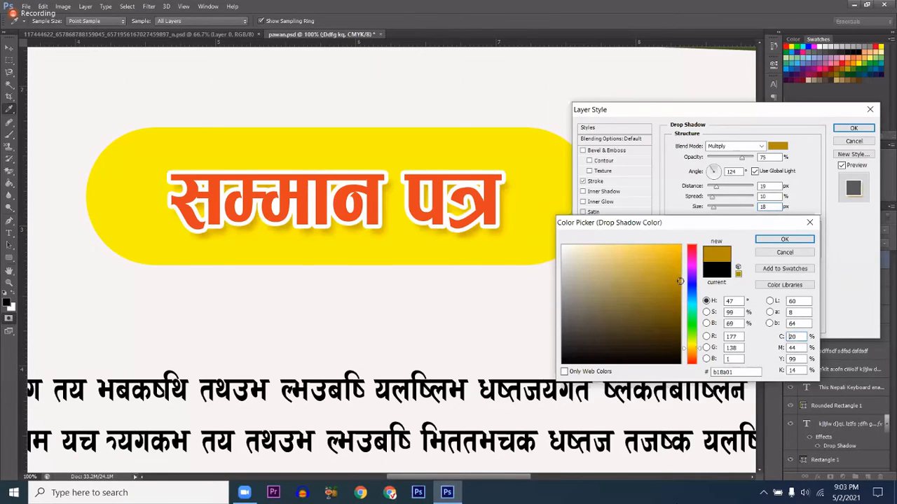
left_click(682, 294)
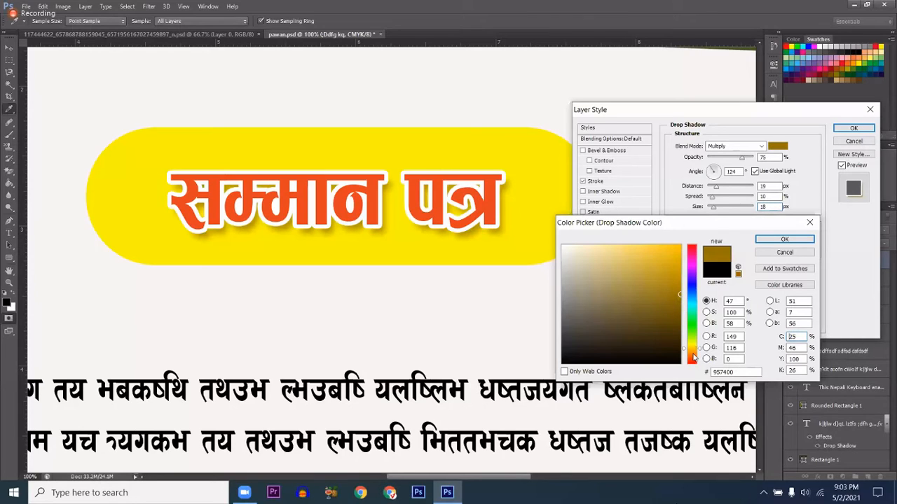
left_click(694, 355)
left_click(680, 262)
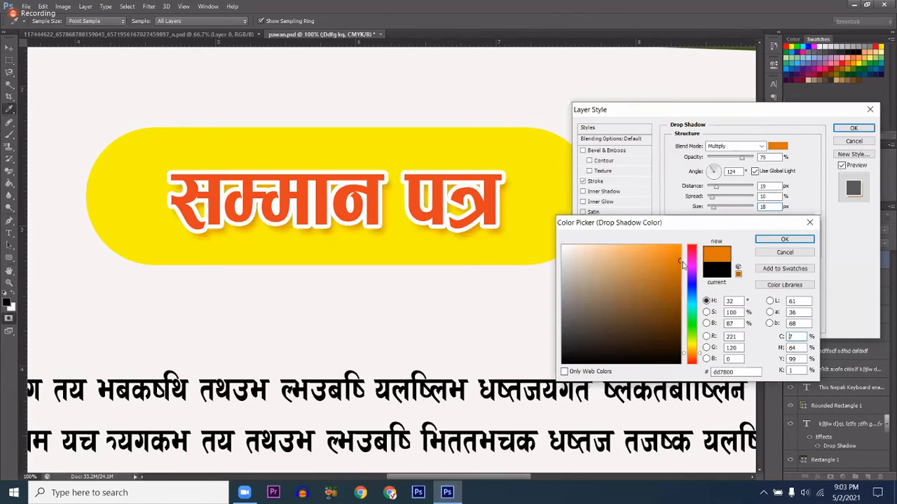
left_click_drag(681, 264, 679, 283)
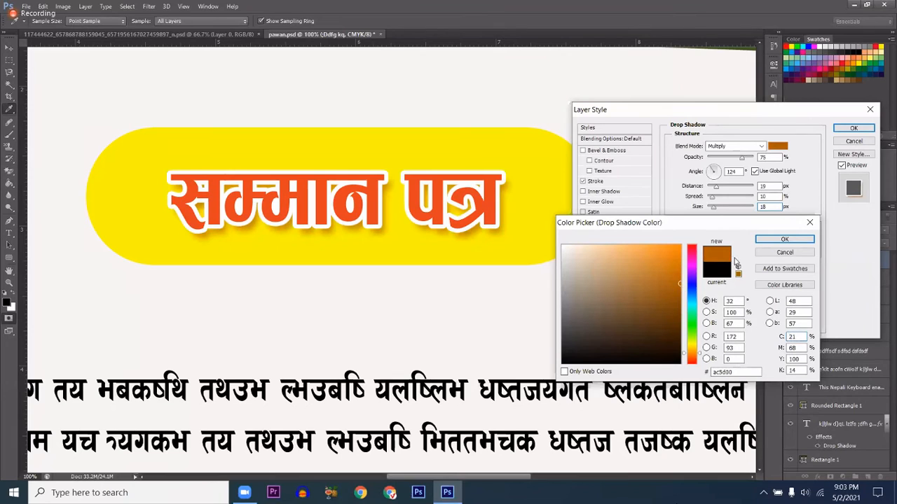
left_click(785, 239)
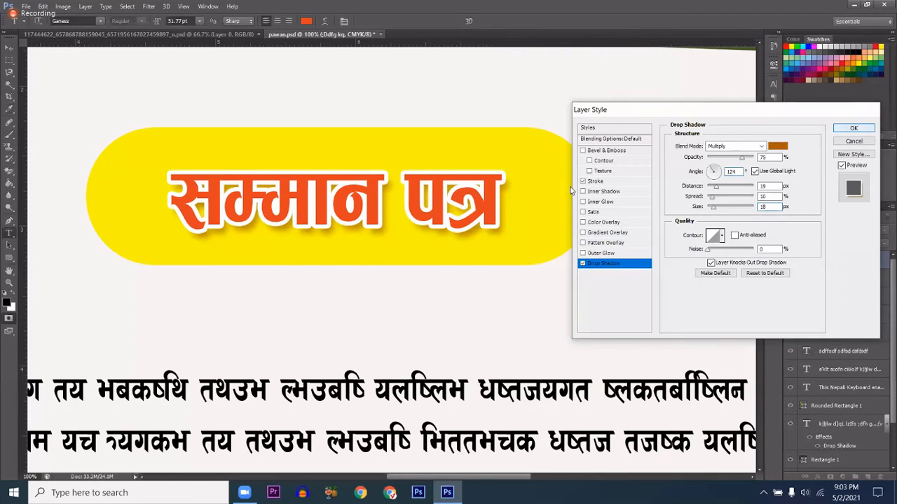
key("Return")
Scale the heading text up to about 119% around its centre within the yellow rounded rectangle.
left_click(397, 191)
key("ctrl+a")
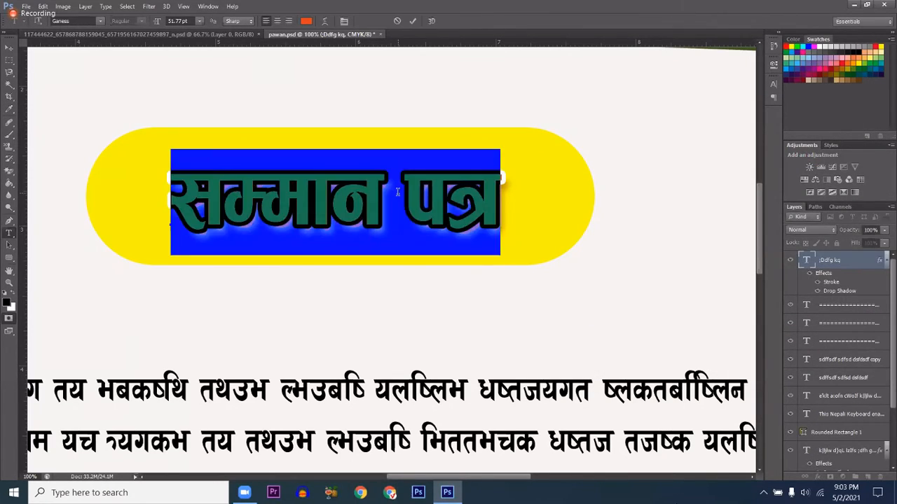
key("ctrl+Return")
key("ctrl+t")
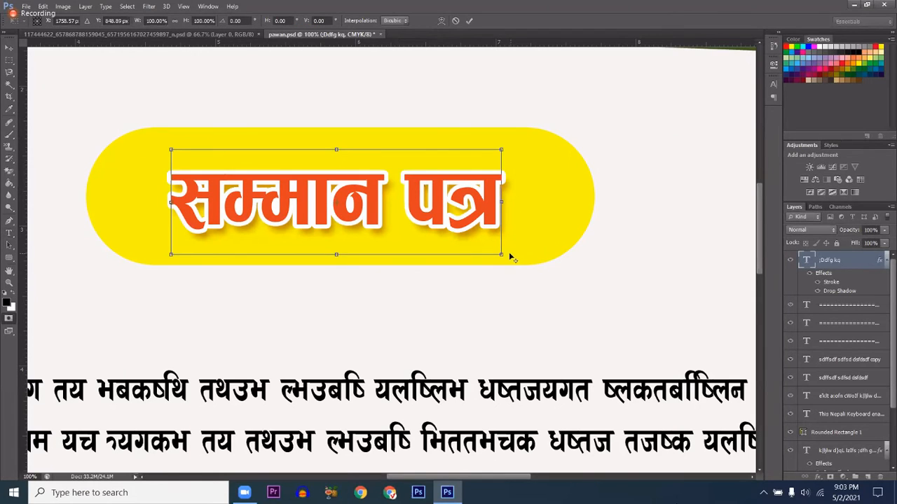
left_click_drag(501, 254, 533, 265)
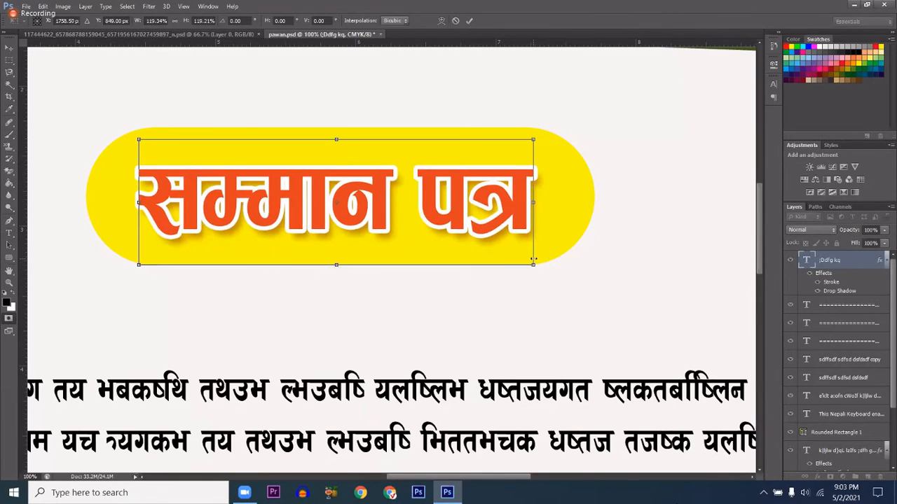
key("Return")
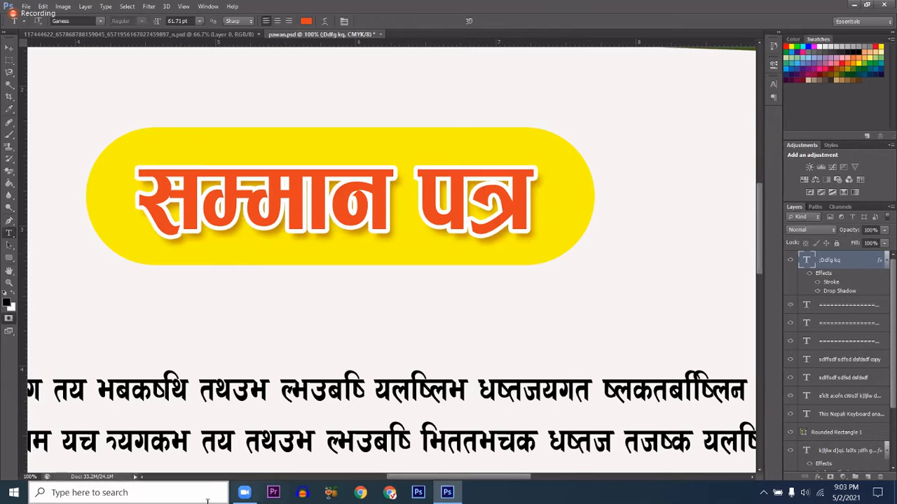
Select the yellow Rounded Rectangle 1 layer behind the heading and switch from Quick Mask back to the CMYK composite channel.
right_click(579, 217)
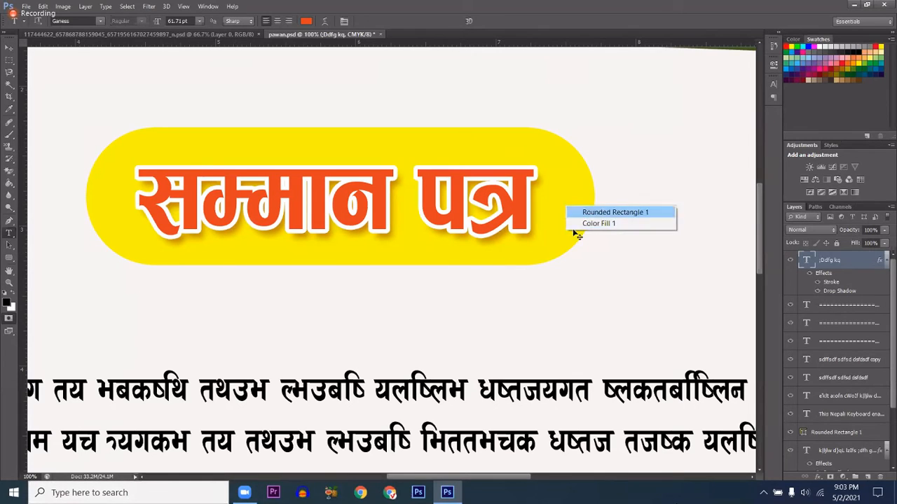
left_click(603, 209)
key("q")
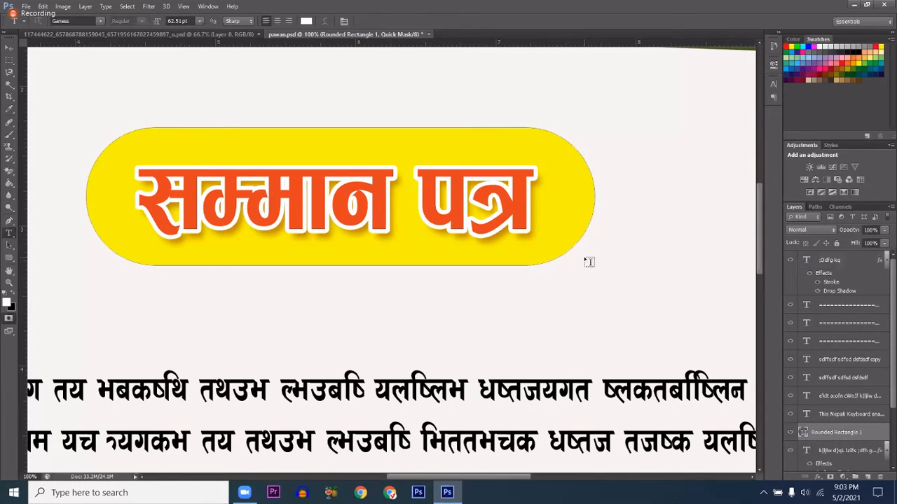
left_click(816, 478)
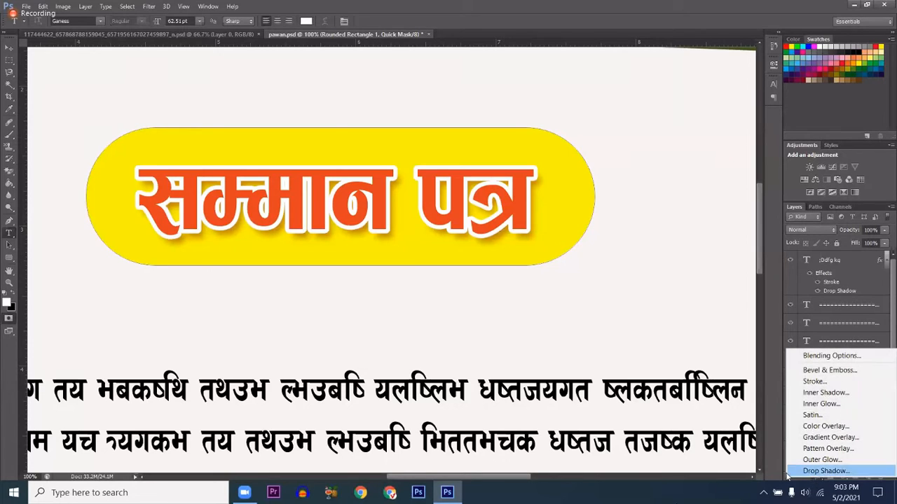
left_click(566, 200)
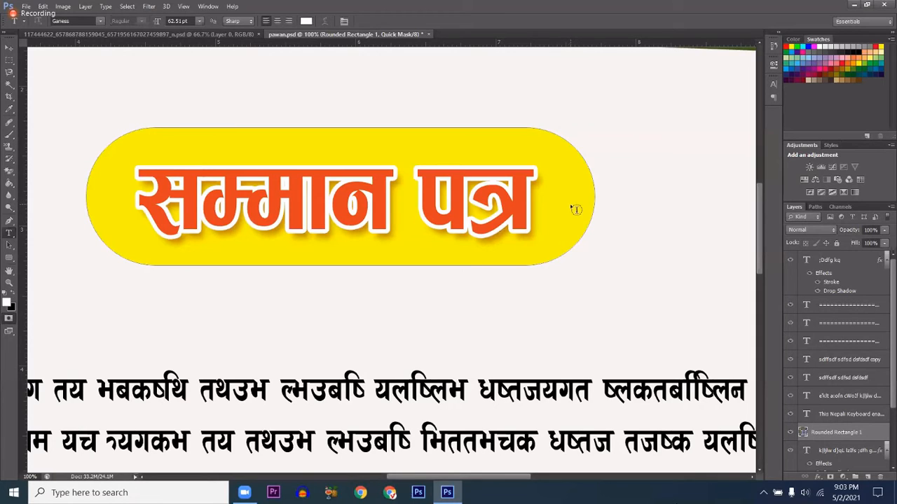
left_click(841, 207)
left_click(828, 218)
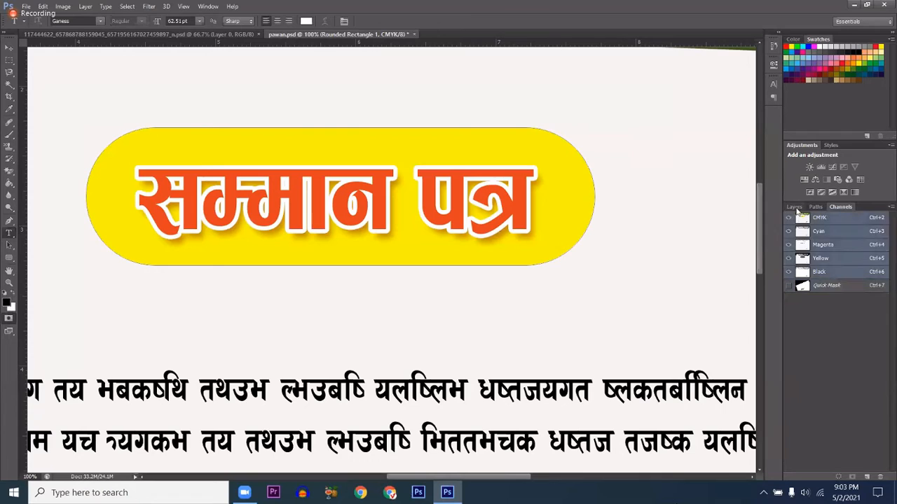
left_click(793, 207)
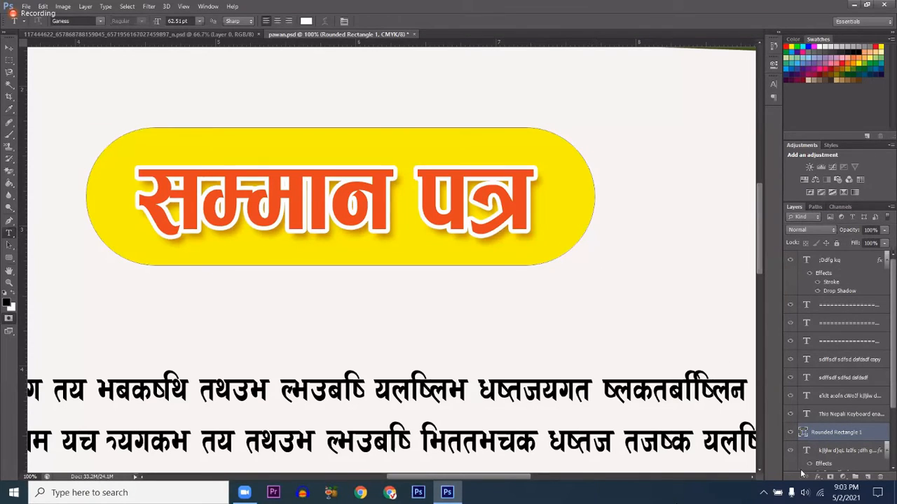
Add a black Multiply drop shadow to the yellow rounded rectangle with a distance of 14 px and a larger, softer size.
left_click(816, 476)
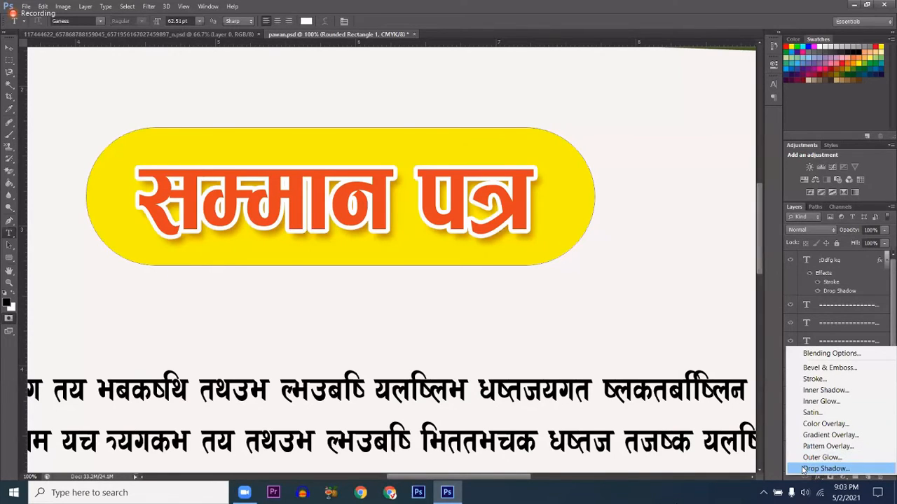
left_click(803, 468)
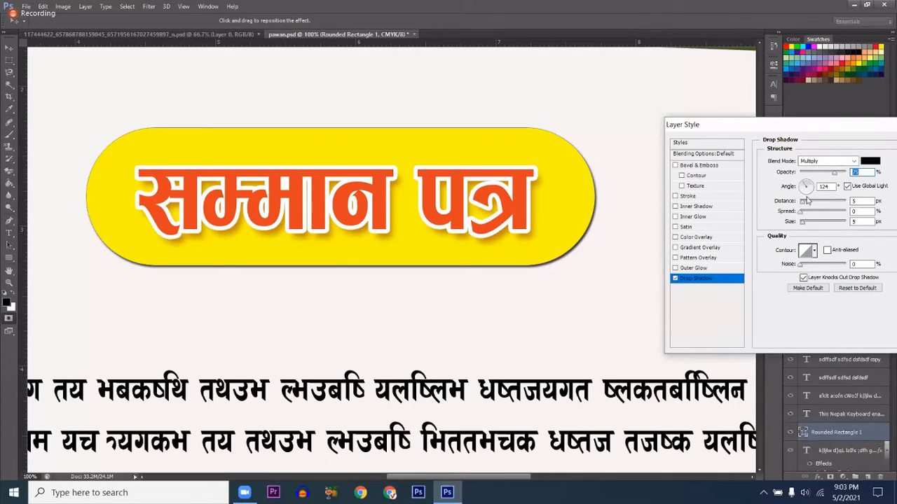
left_click(807, 203)
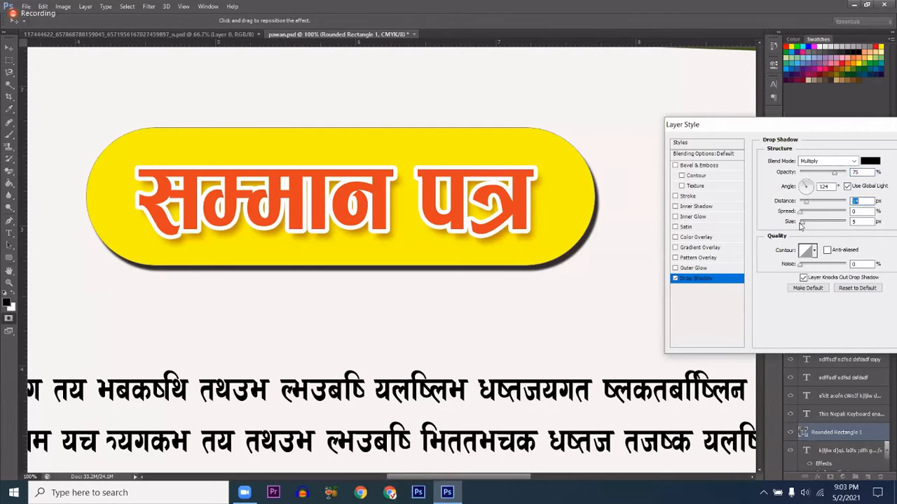
left_click_drag(805, 226, 806, 224)
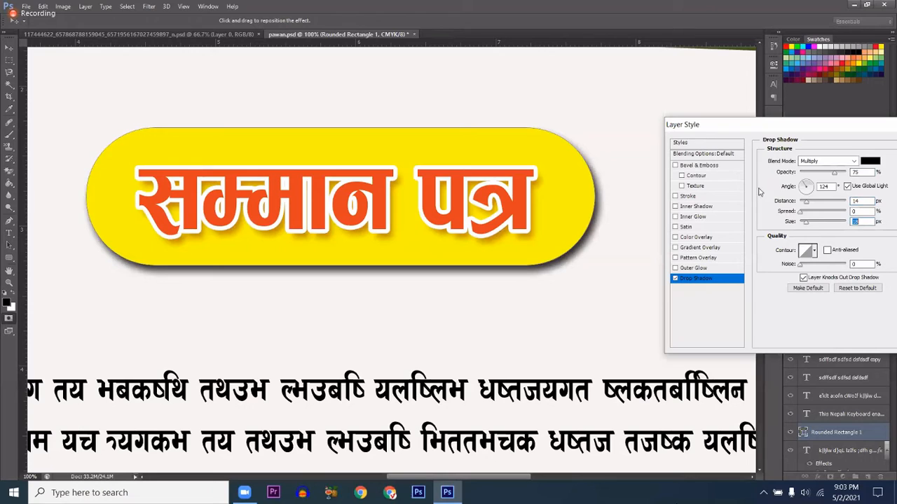
Add a bright red outside stroke, thicker than 3 px, to the yellow rounded rectangle and apply the layer style.
left_click(698, 199)
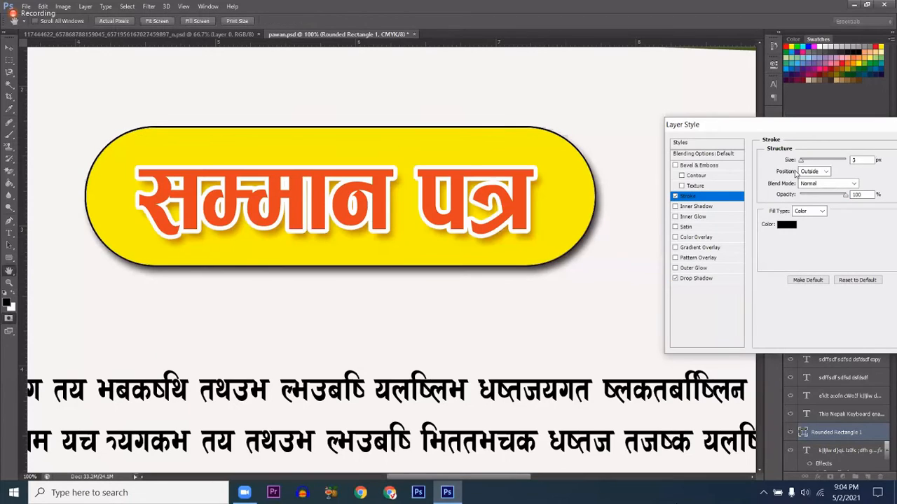
left_click_drag(802, 160, 802, 160)
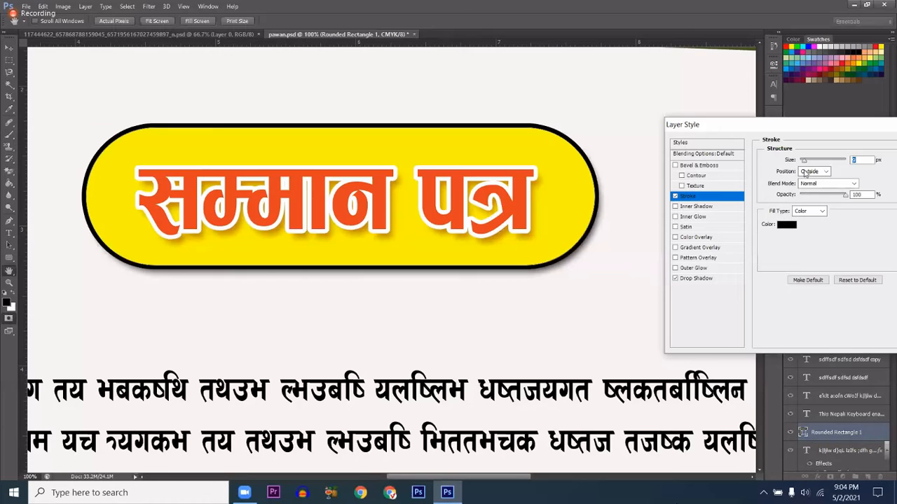
left_click_drag(794, 131, 636, 243)
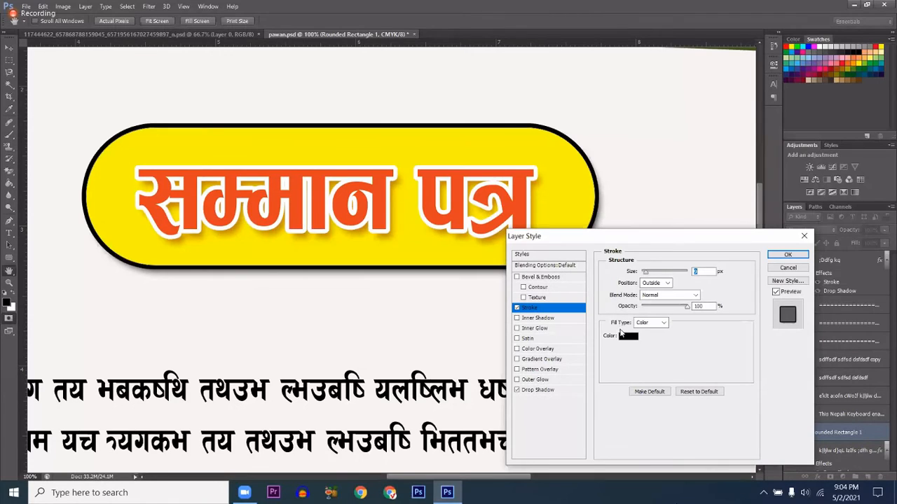
left_click(628, 336)
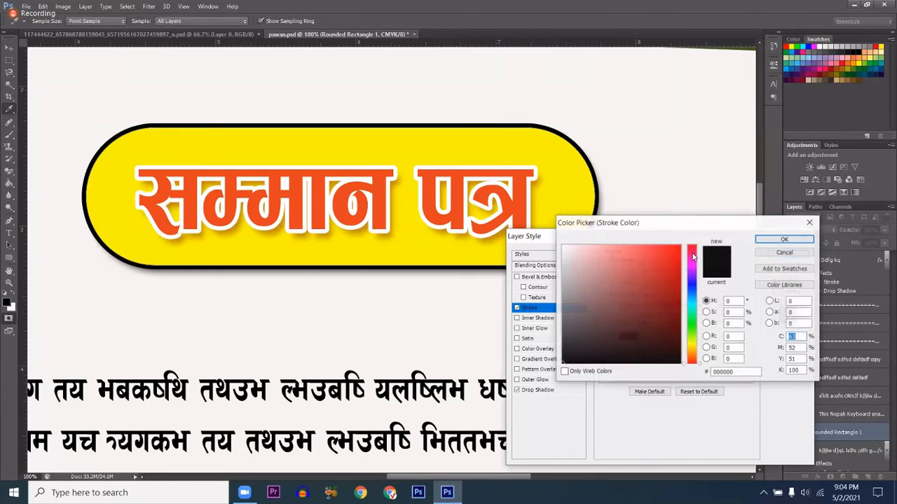
left_click(679, 246)
left_click(680, 245)
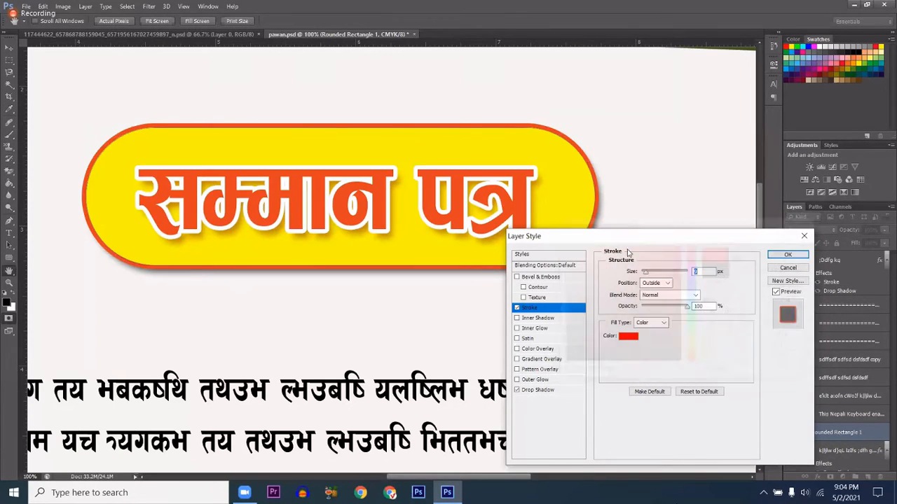
key("Return")
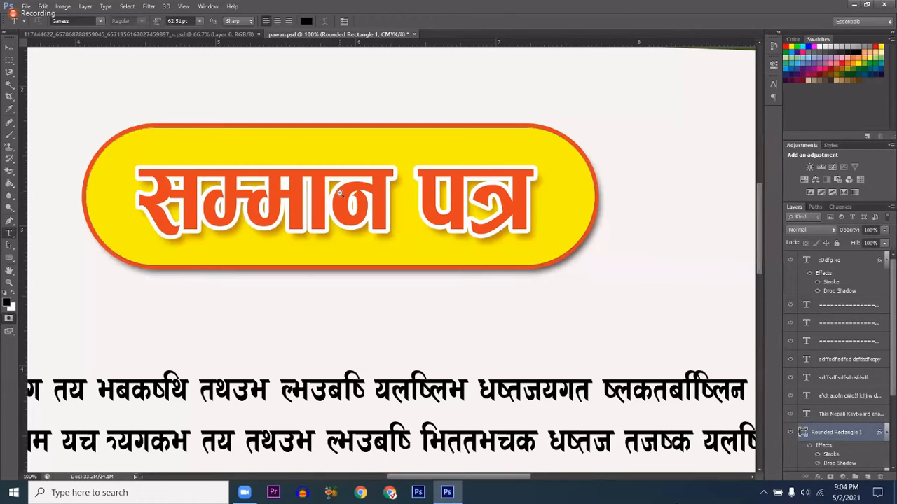
Select all the text in the leftmost signature block, commit it, and switch from Quick Mask to the CMYK composite channel.
key("ctrl+minus")
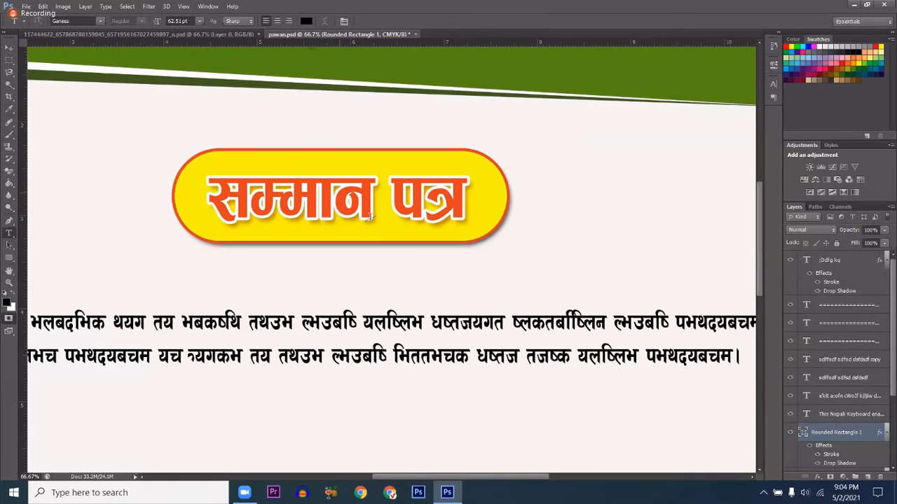
key("ctrl+minus")
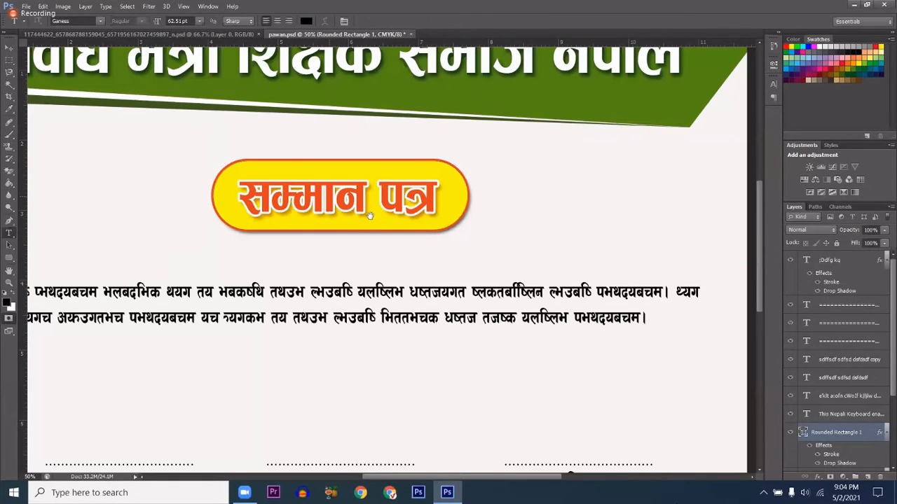
key("ctrl+minus")
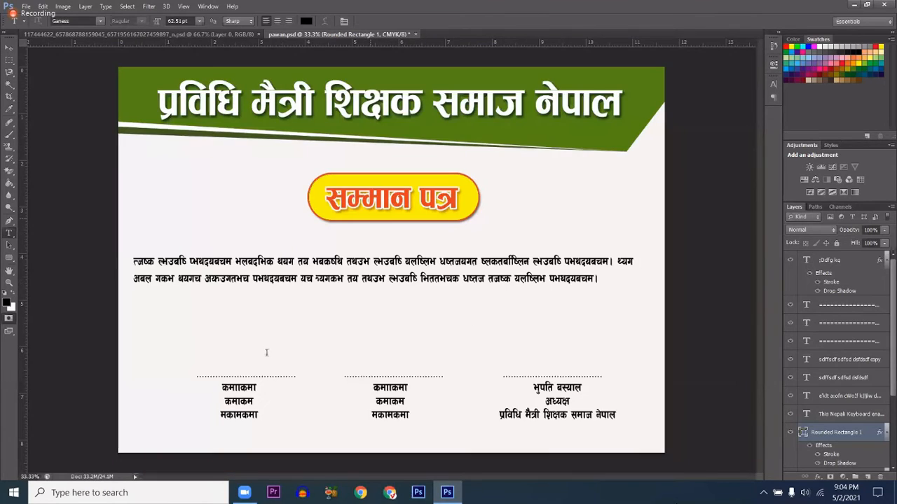
key("ctrl+minus")
left_click(277, 364)
key("ctrl+a")
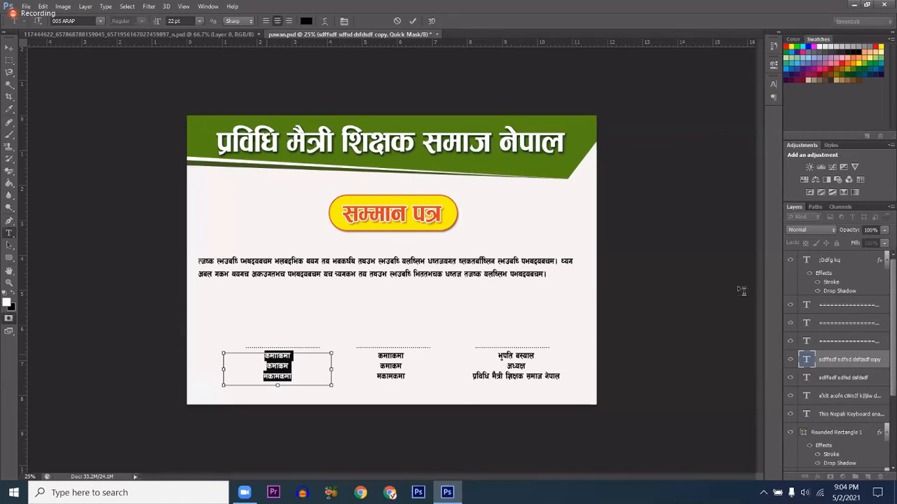
key("ctrl+Return")
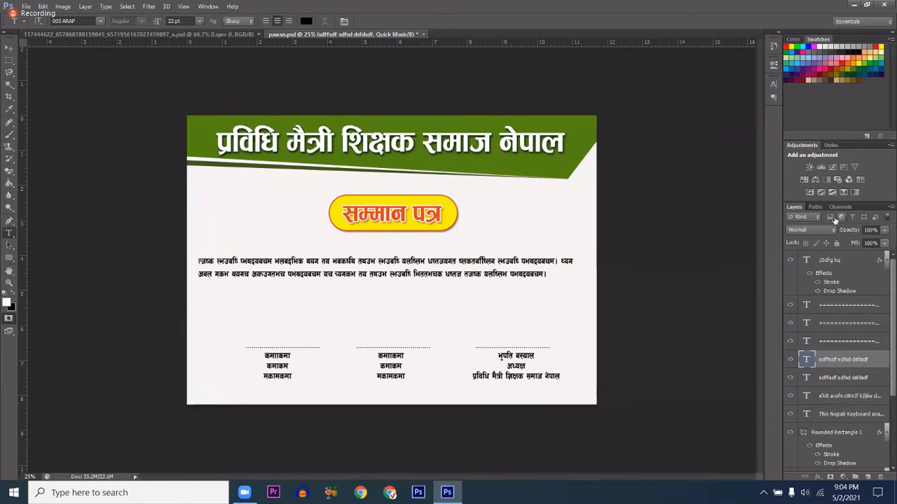
key("ctrl+2")
key("F7")
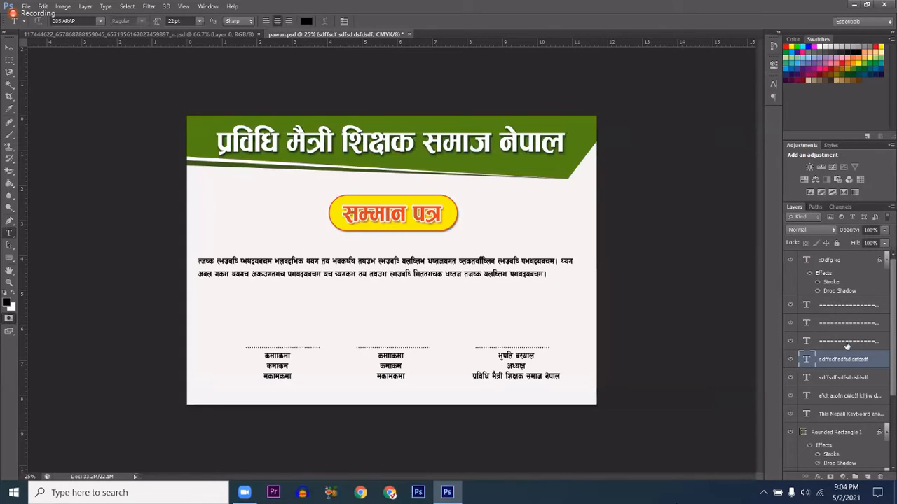
Select the three dotted-line layers and three signature text layers together and move them slightly left and up on the certificate.
left_click(821, 308)
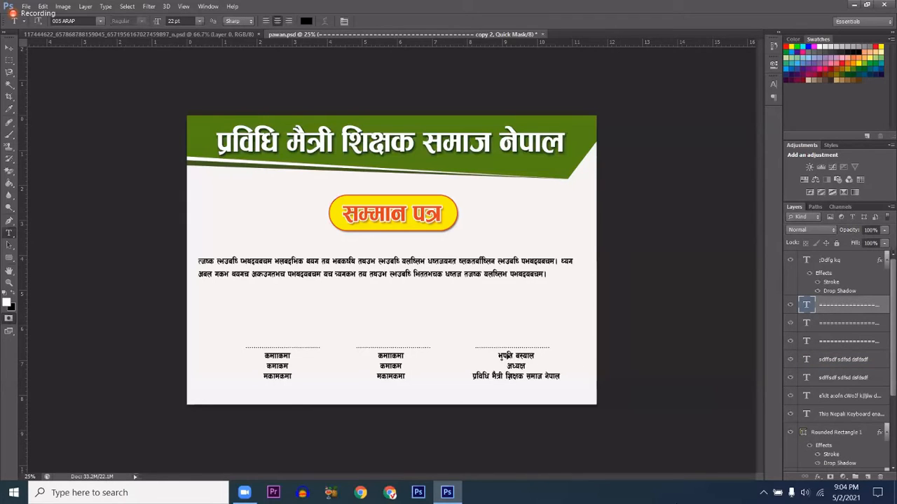
key("q")
left_click_drag(524, 356, 497, 357)
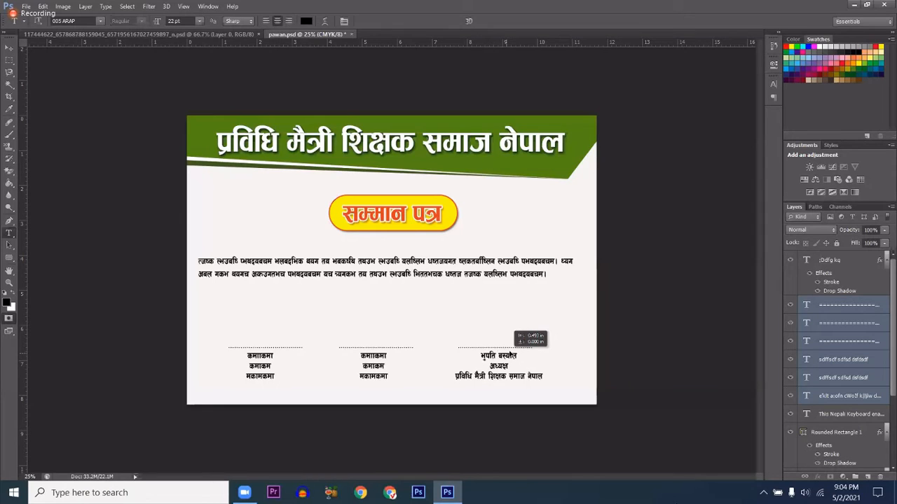
mouse_move(508, 350)
left_mouse_down()
mouse_move(518, 353)
mouse_move(518, 343)
left_mouse_up()
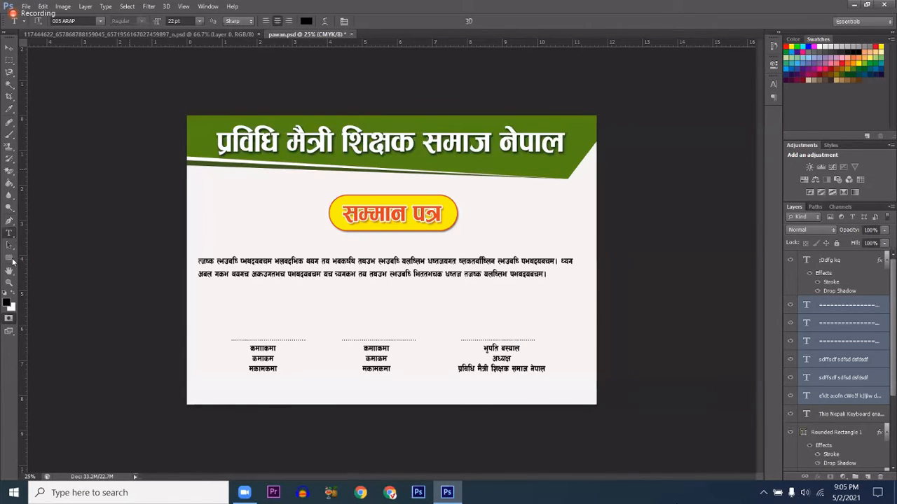
Draw a black rectangle about 3528 by 196 px along the certificate's bottom edge and stretch its left side past the page edge.
right_click(10, 258)
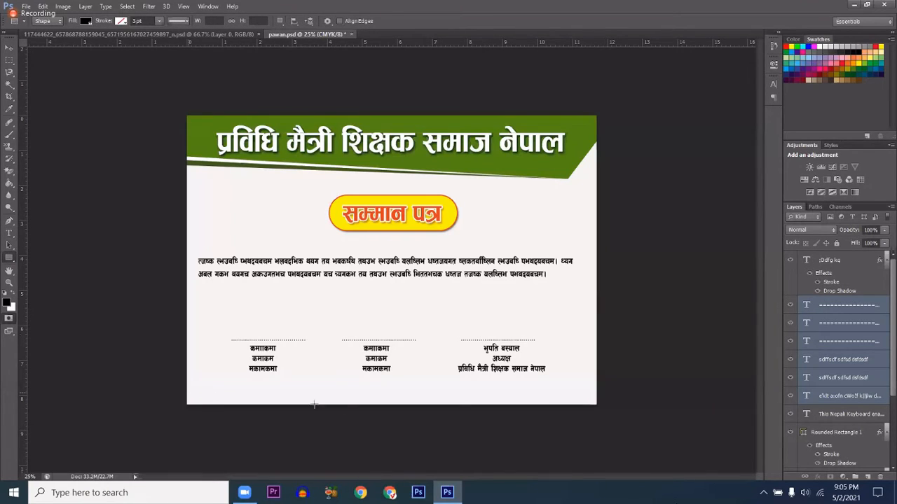
left_click_drag(314, 404, 519, 403)
left_click_drag(371, 381, 370, 381)
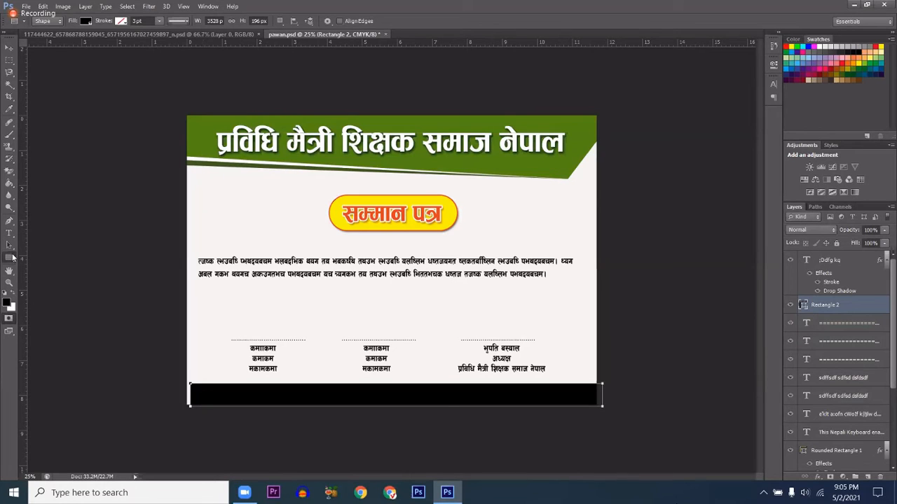
left_click(15, 248)
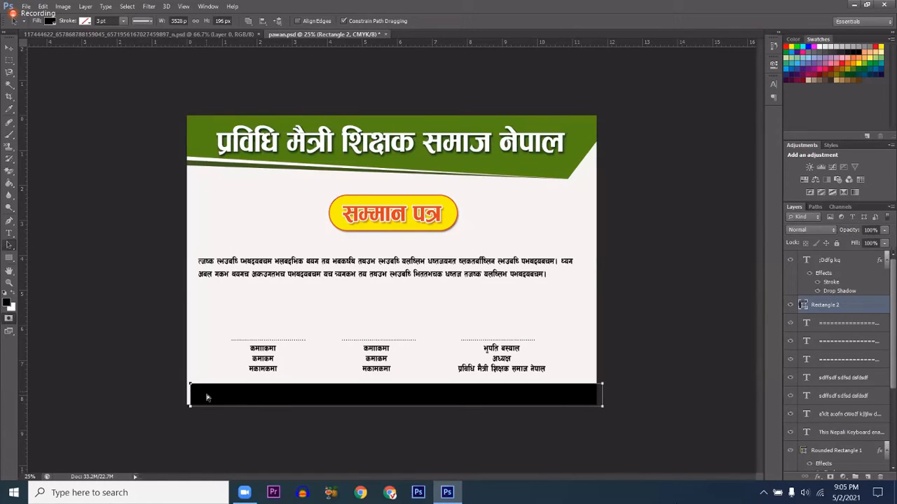
key("ctrl+t")
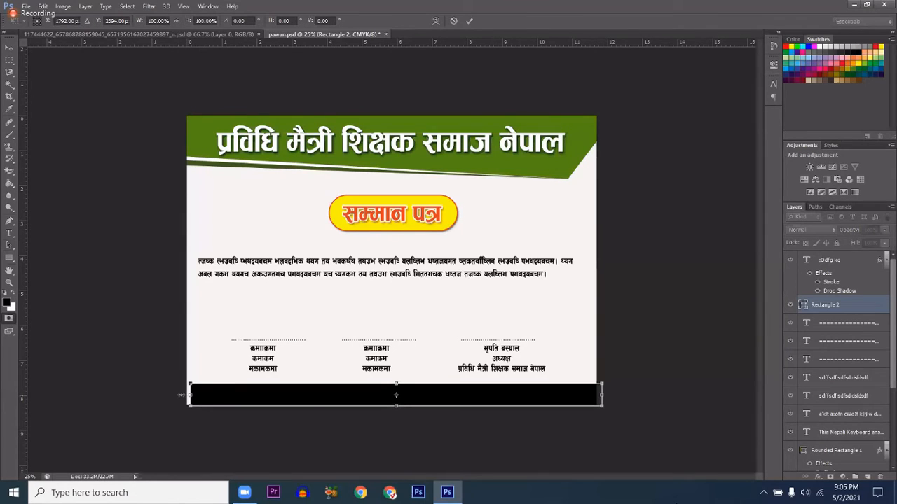
left_click_drag(181, 395, 182, 395)
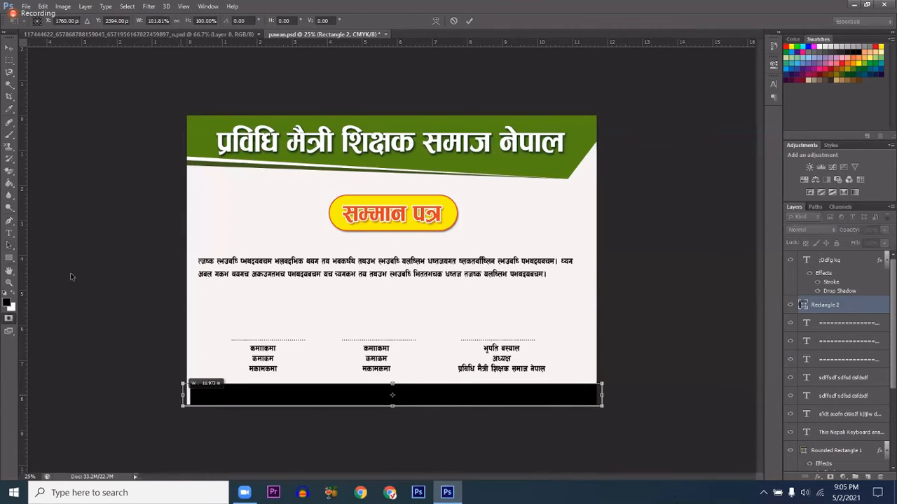
key("Return")
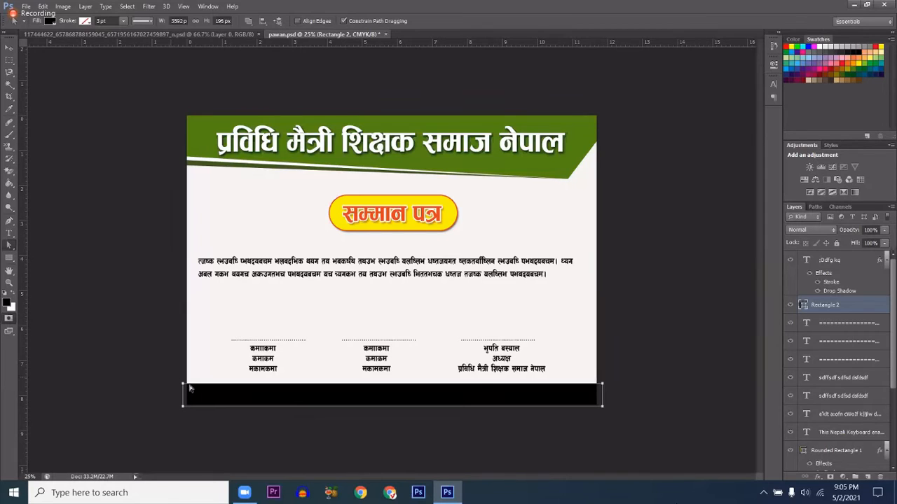
Raise the black rectangle's upper-left corner, then add a curve anchor midway along its top edge and pull it downward.
left_click_drag(183, 384, 190, 378)
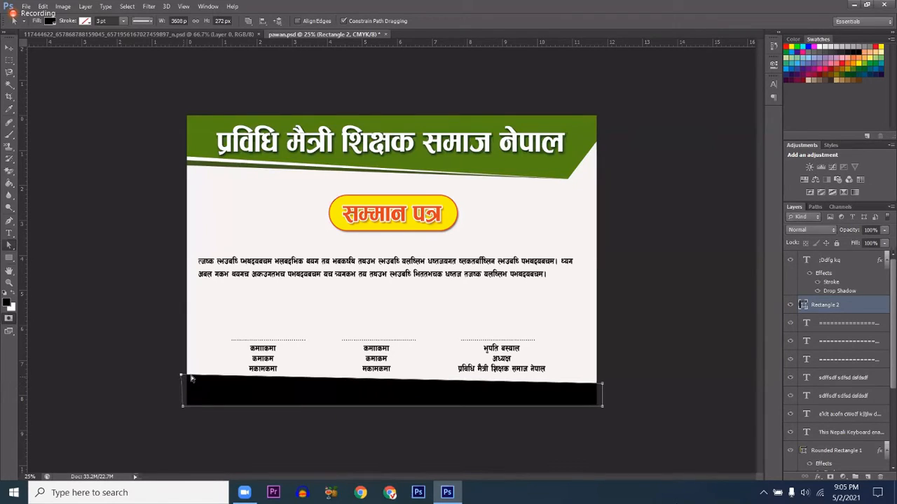
left_click(9, 221)
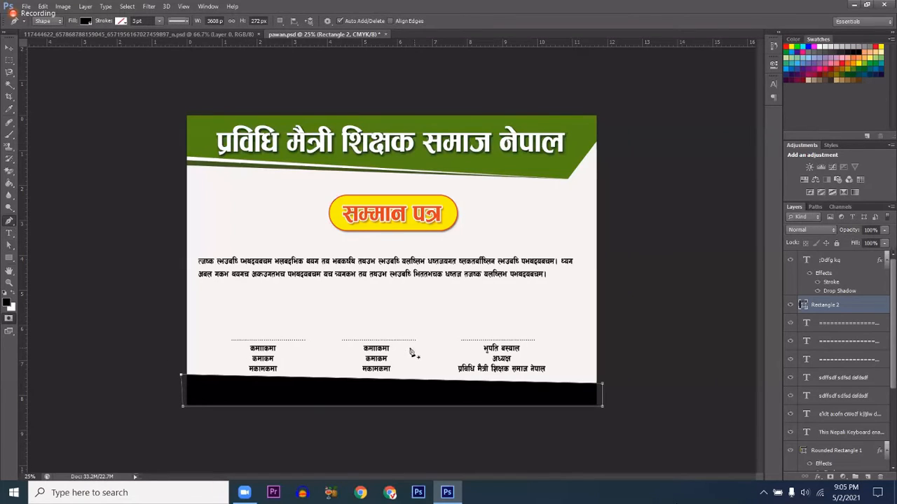
left_click(403, 383)
mouse_move(504, 384)
left_mouse_down()
mouse_move(504, 370)
mouse_move(504, 384)
left_mouse_up()
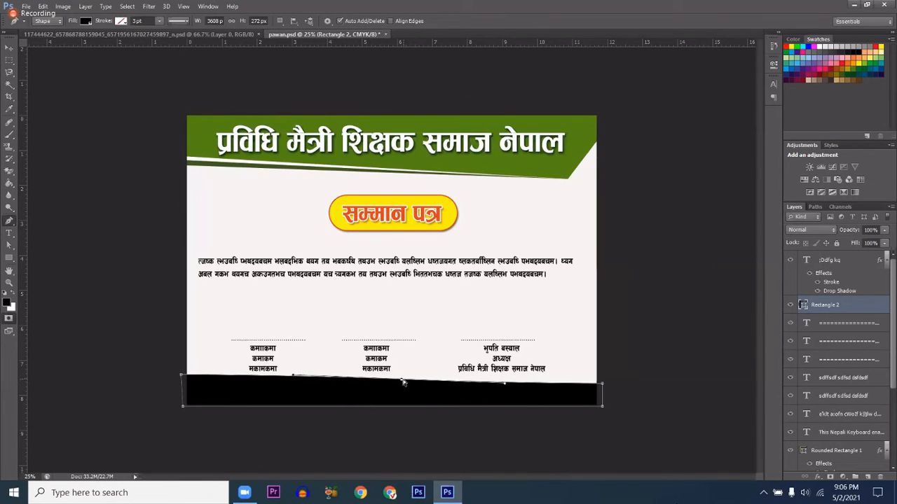
left_click_drag(403, 382, 401, 391)
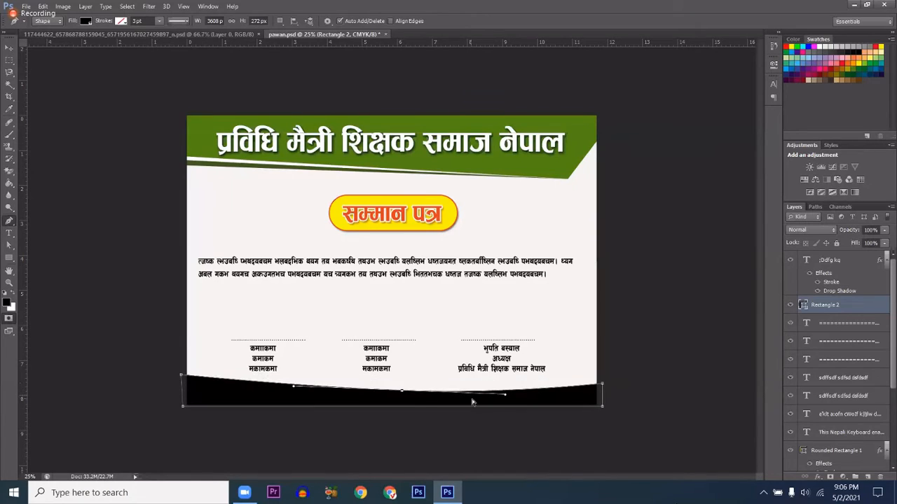
Reshape the black strip's top edge into a wave by adjusting the middle anchor's curve handles and raising the upper-right corner.
left_click_drag(506, 399, 512, 401)
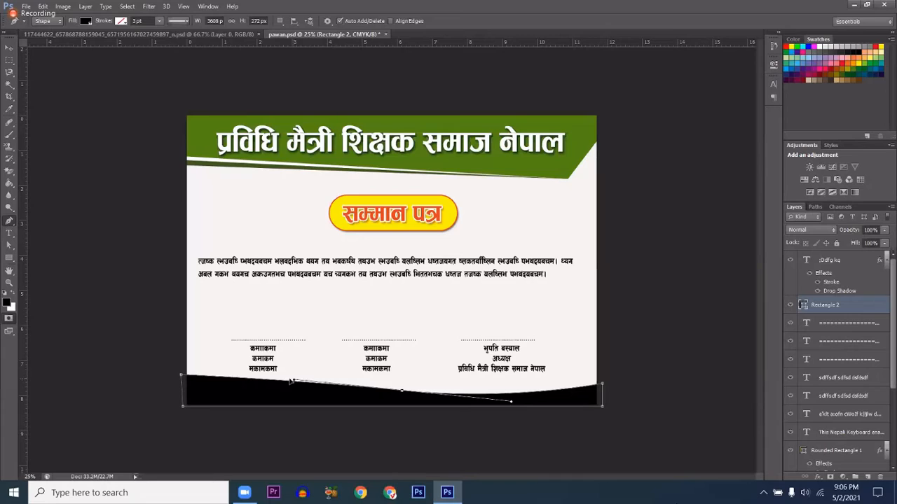
left_click_drag(292, 381, 180, 363)
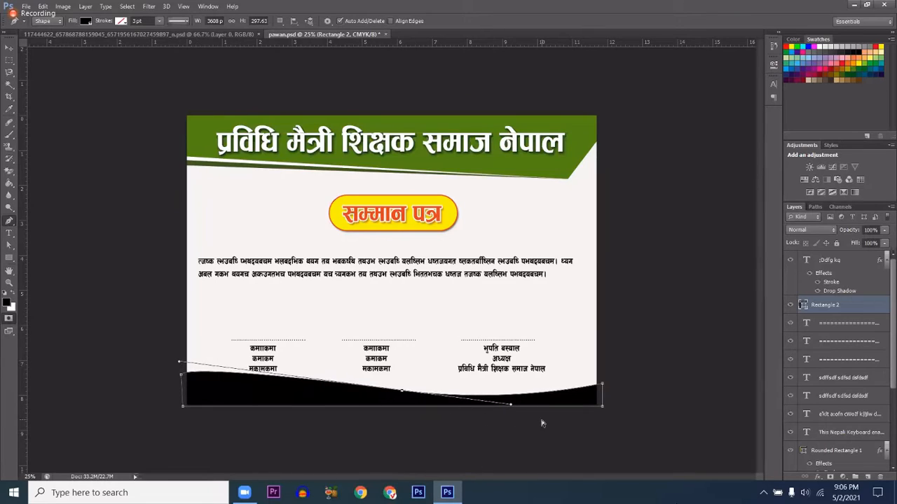
left_click_drag(511, 405, 516, 405)
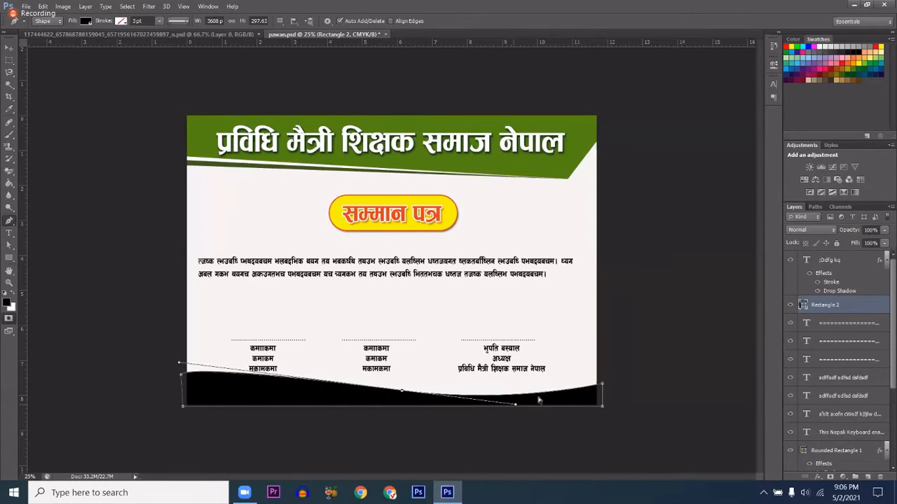
left_click_drag(601, 386, 595, 361)
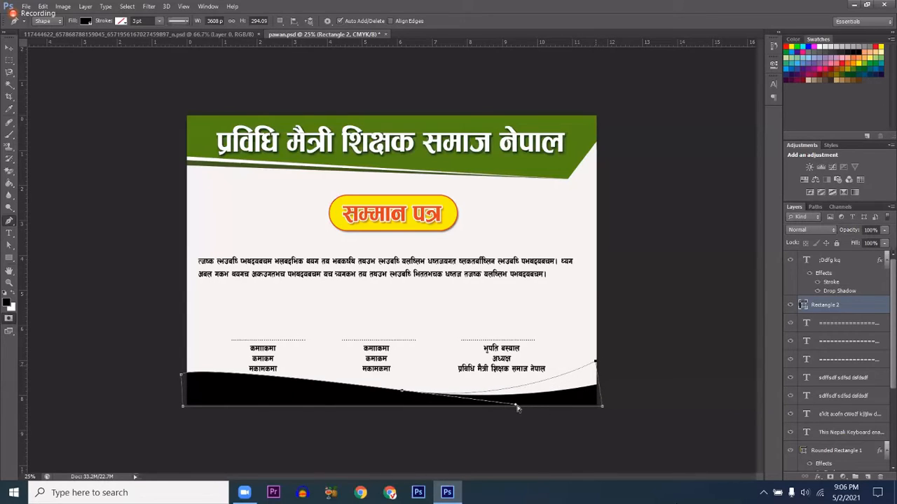
left_click_drag(517, 407, 537, 410)
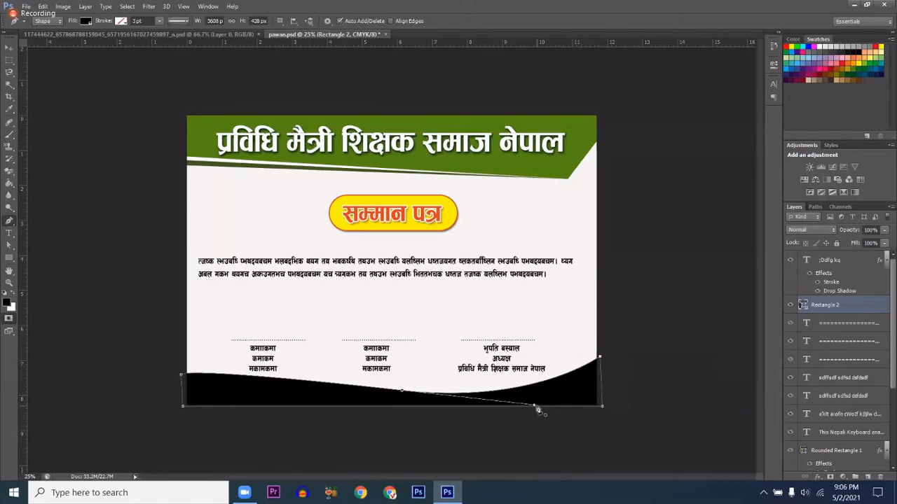
Fill the wave shape along the certificate's bottom edge with a dark blue swatch.
key("ctrl+h")
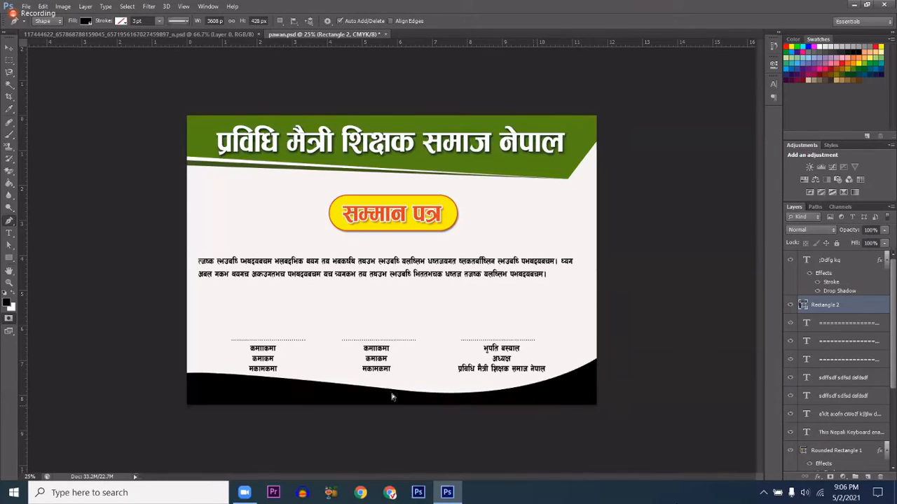
key("ctrl+h")
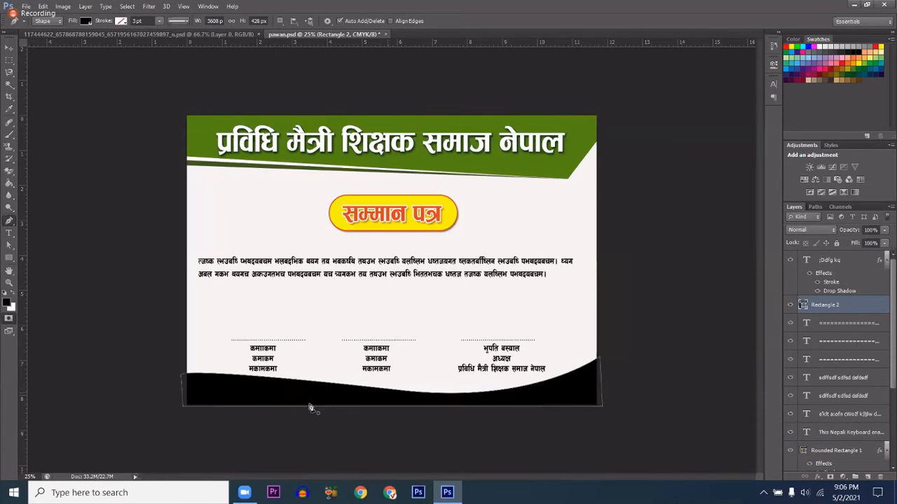
left_click(84, 21)
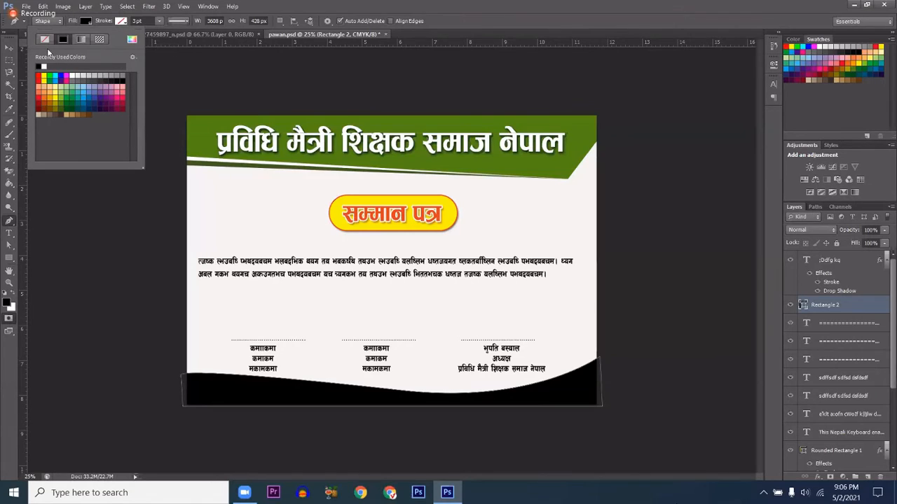
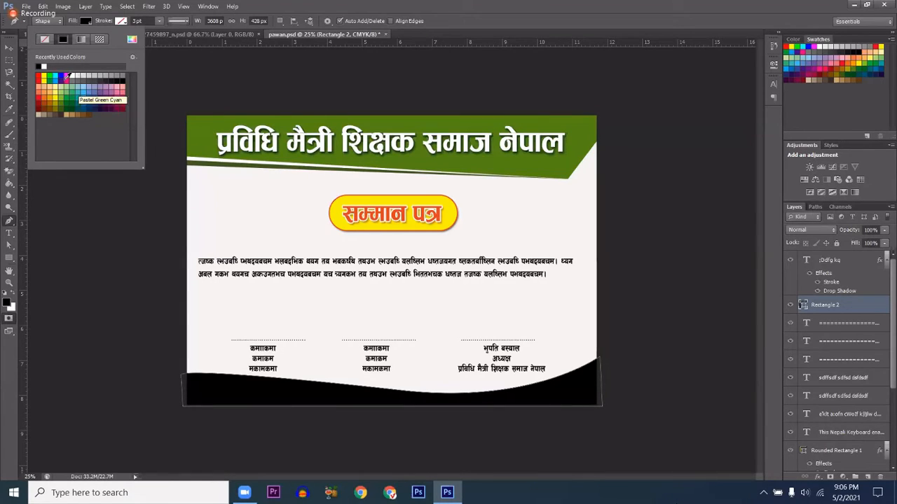
left_click(89, 104)
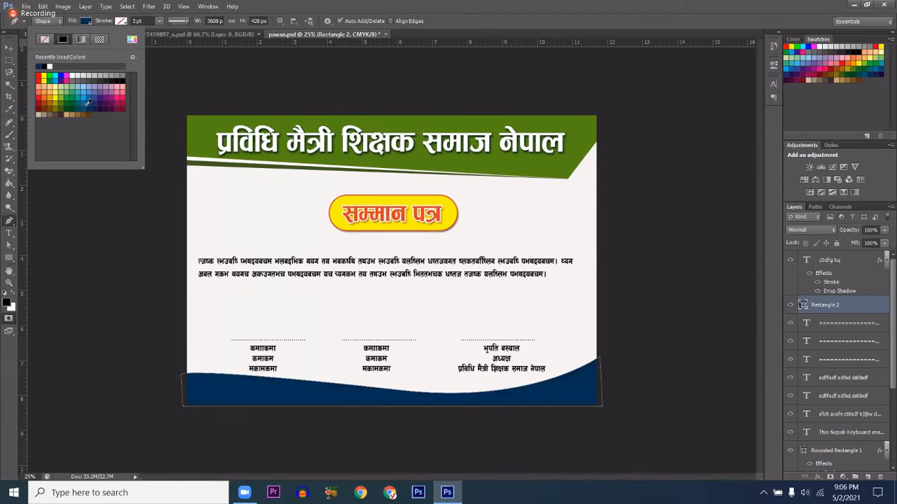
Change the bottom wave's fill to a bright blue swatch.
left_click(83, 93)
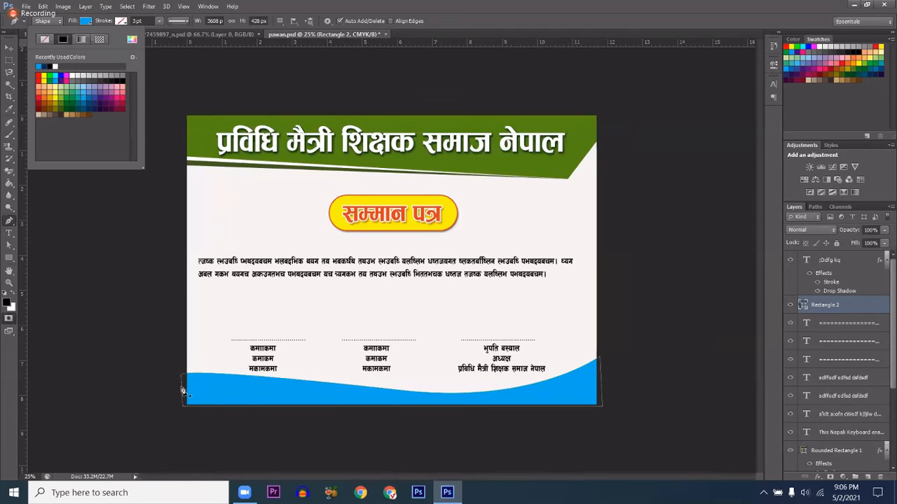
left_click(204, 352)
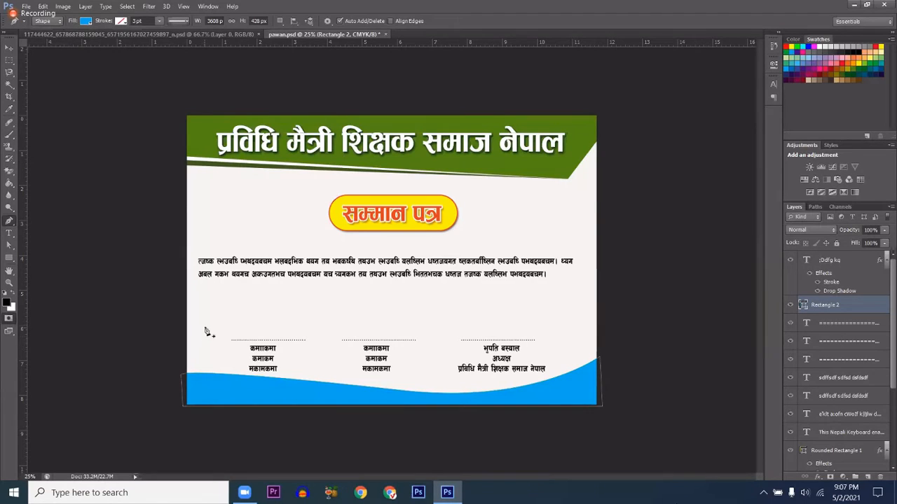
left_click(205, 330)
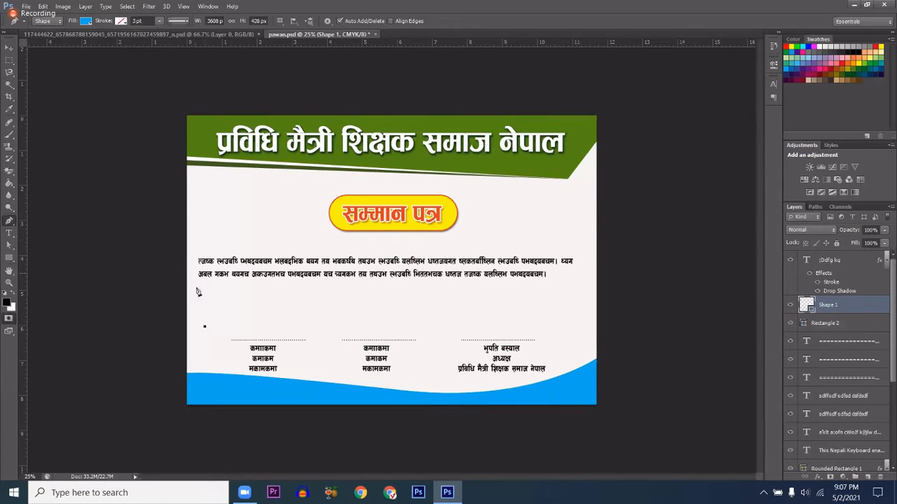
Try a dark teal and a neighbouring blue swatch as the fill colour.
left_click(87, 22)
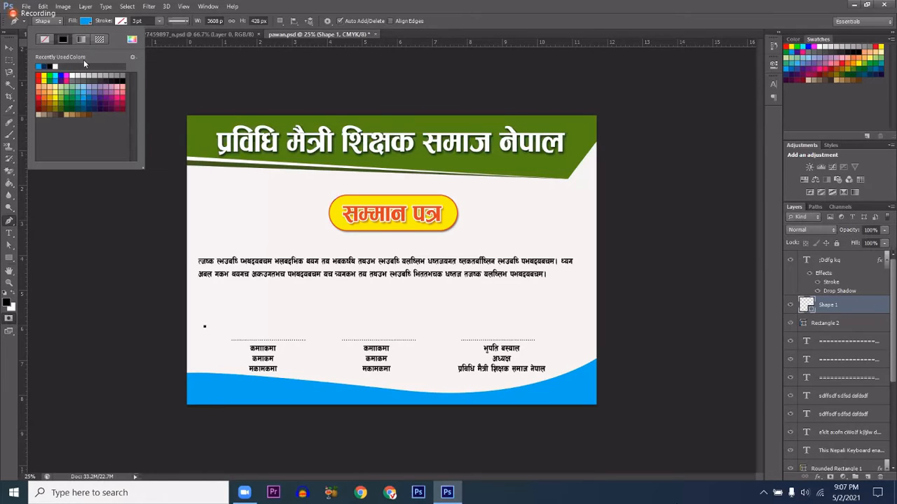
left_click(78, 102)
left_click(84, 101)
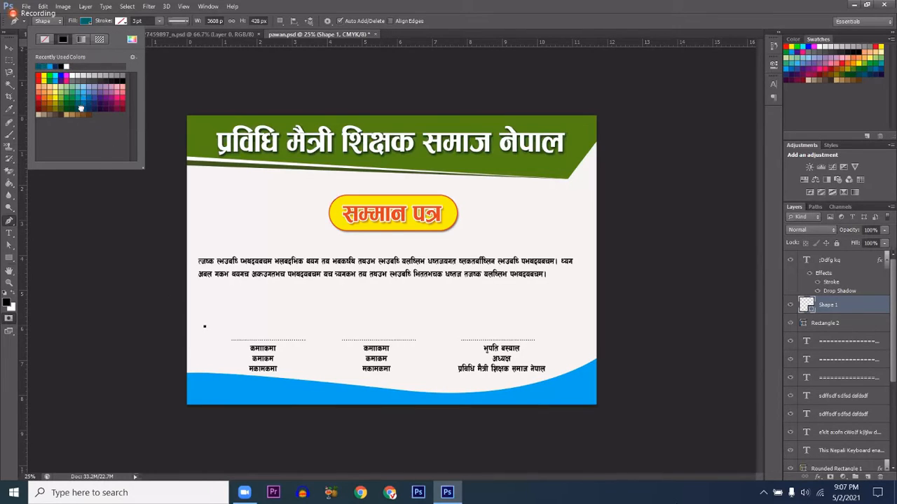
Reselect the wave shape along the bottom edge and set the Pen tool back to Shape mode.
left_click(217, 378, "ctrl")
key("q")
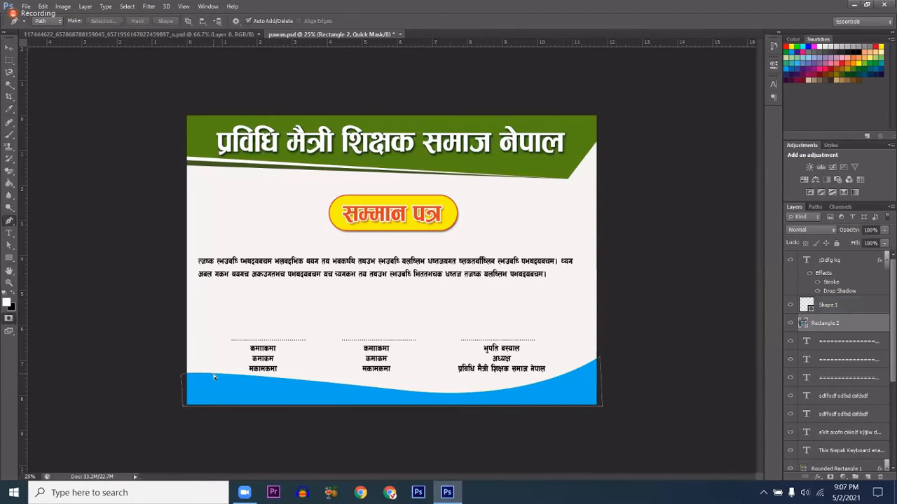
left_click(9, 257)
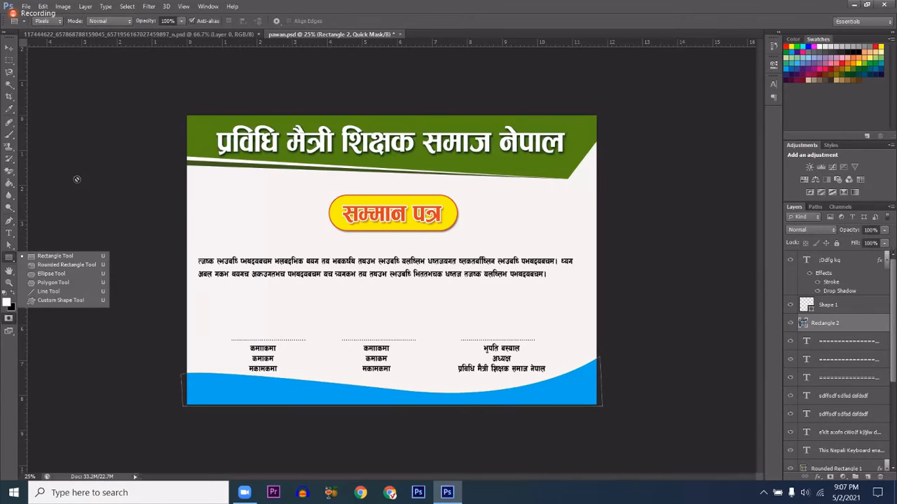
left_click(9, 221)
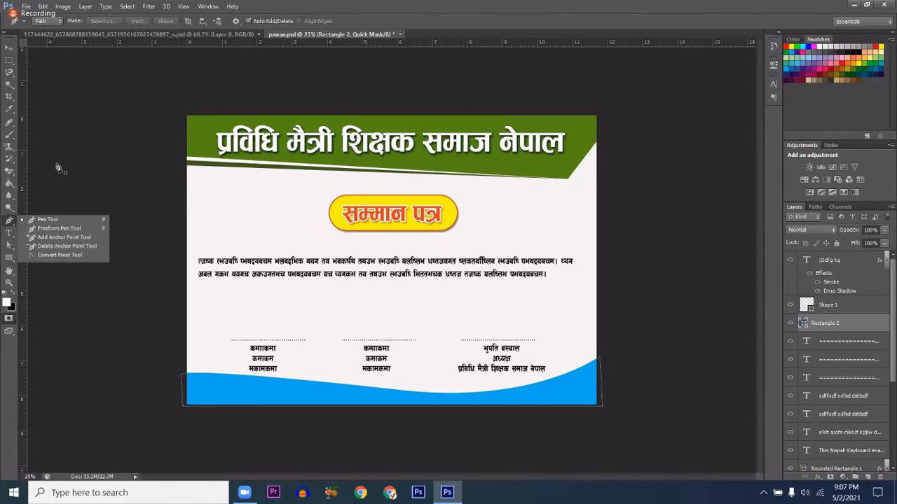
left_click(49, 223)
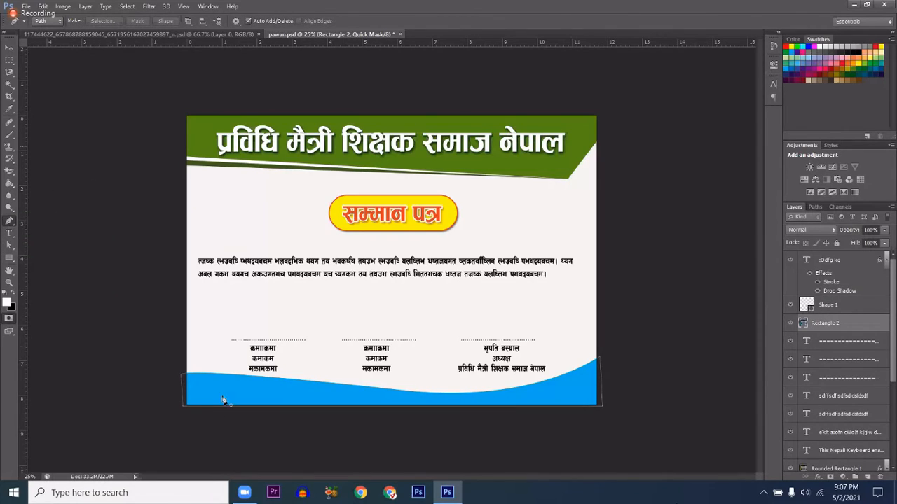
left_click(212, 374)
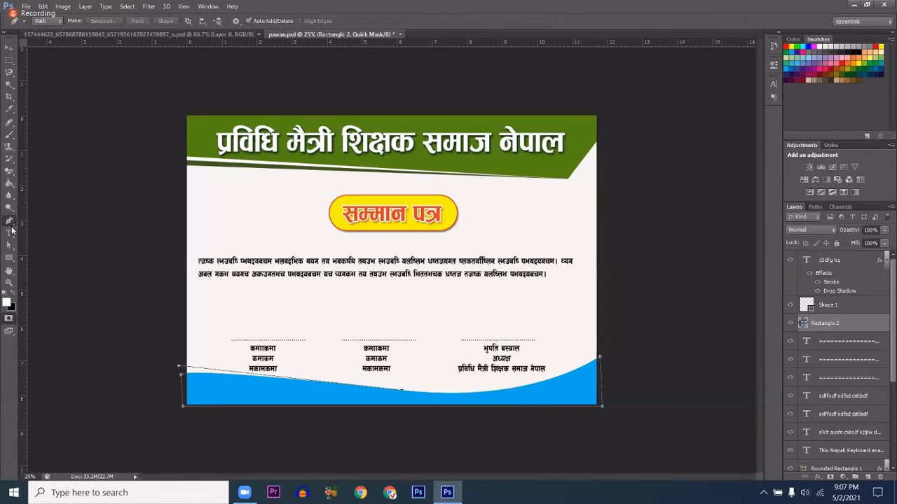
right_click(12, 230)
left_click(41, 224)
left_click(199, 393)
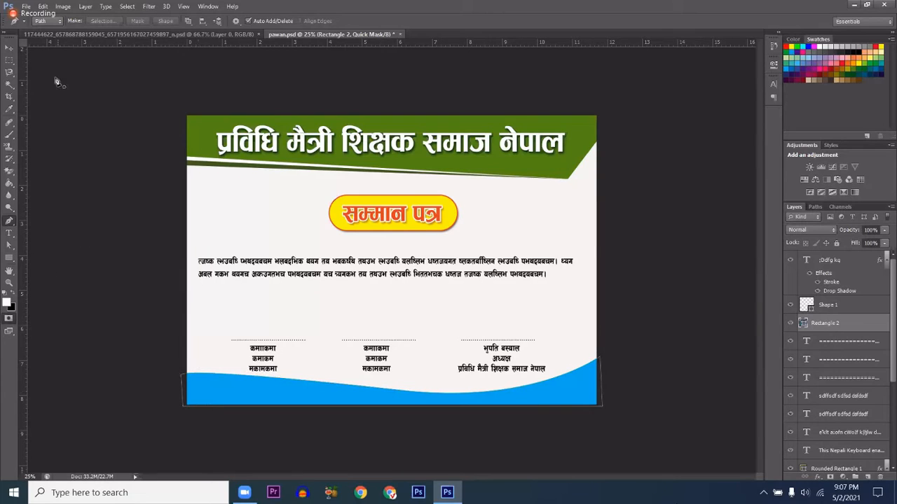
left_click(46, 21)
left_click(43, 28)
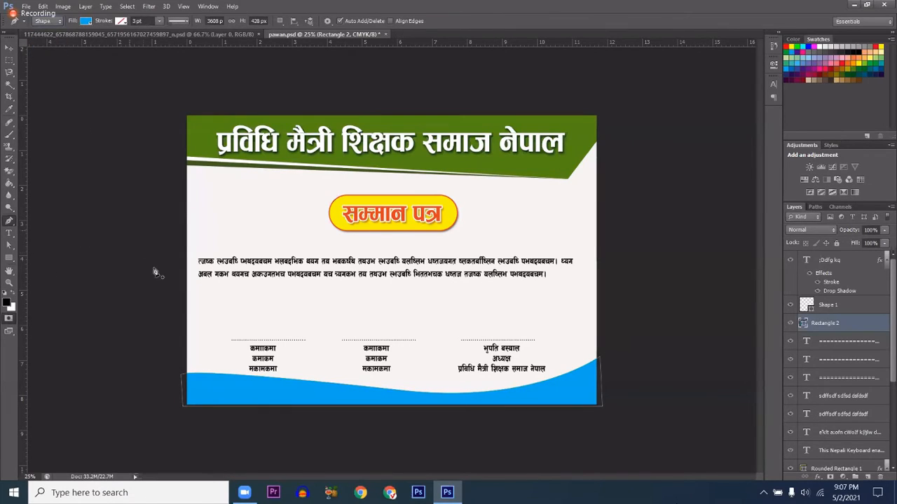
Try a pale green and a medium green swatch as the bottom wave's fill.
left_click(86, 21)
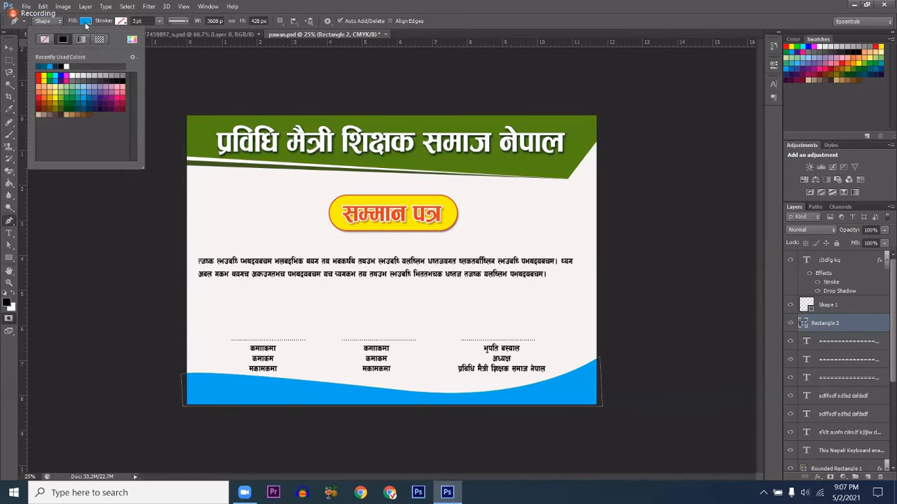
left_click(90, 90)
left_click(59, 85)
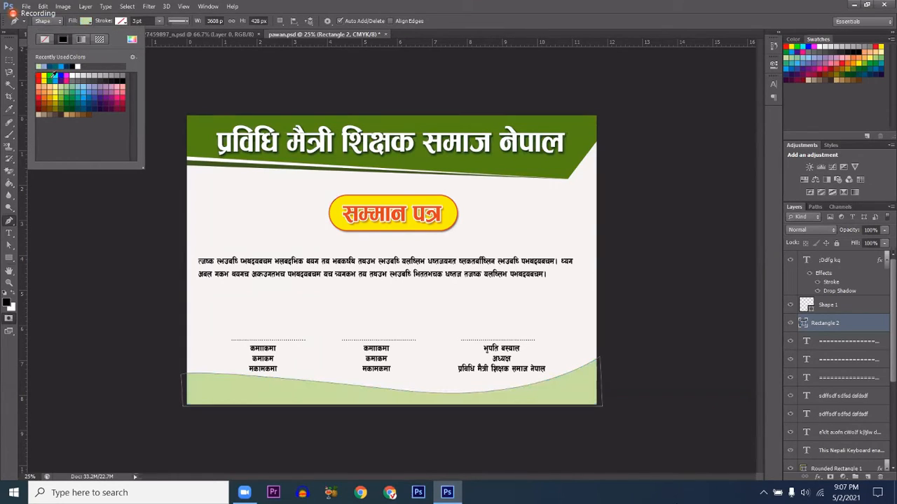
left_click(50, 77)
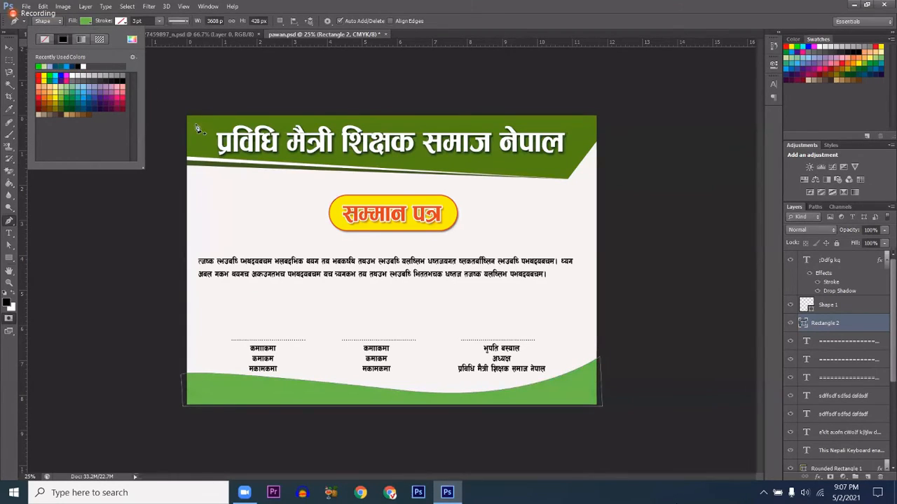
Match the bottom wave's fill to the heading banner by sampling the banner's dark green.
left_click(131, 41)
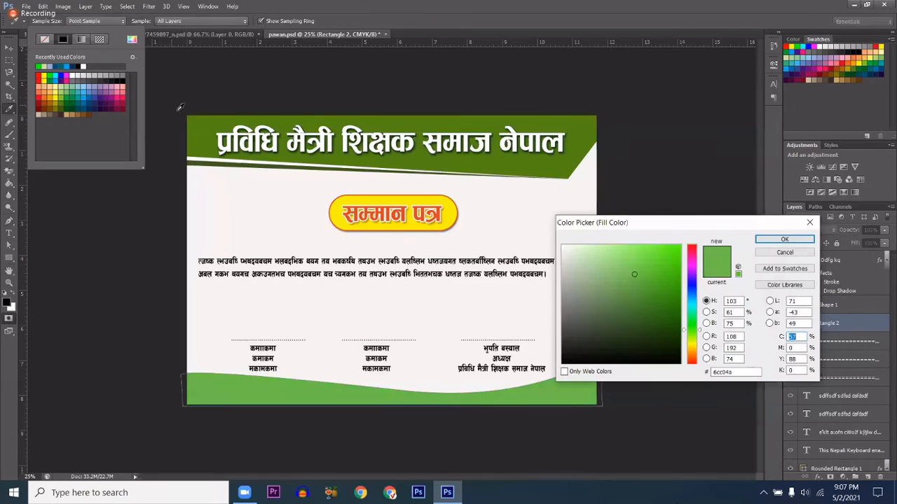
left_click(200, 123)
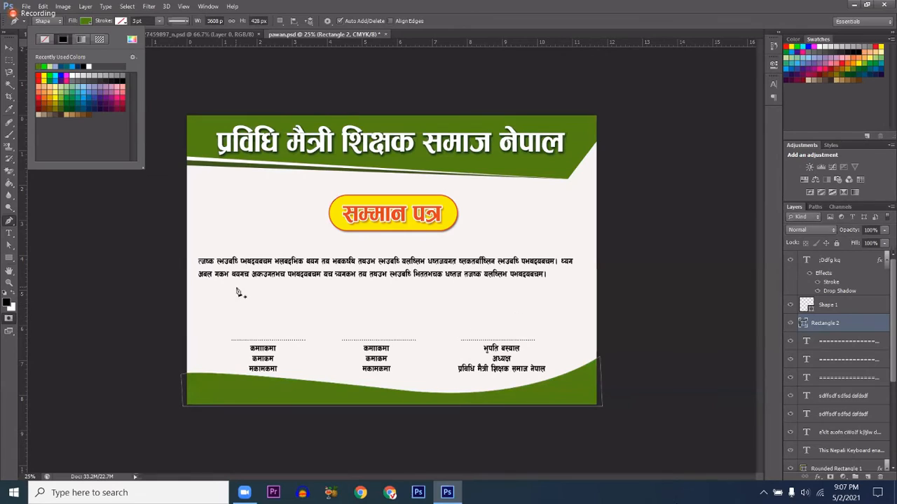
key("Return")
key("Return")
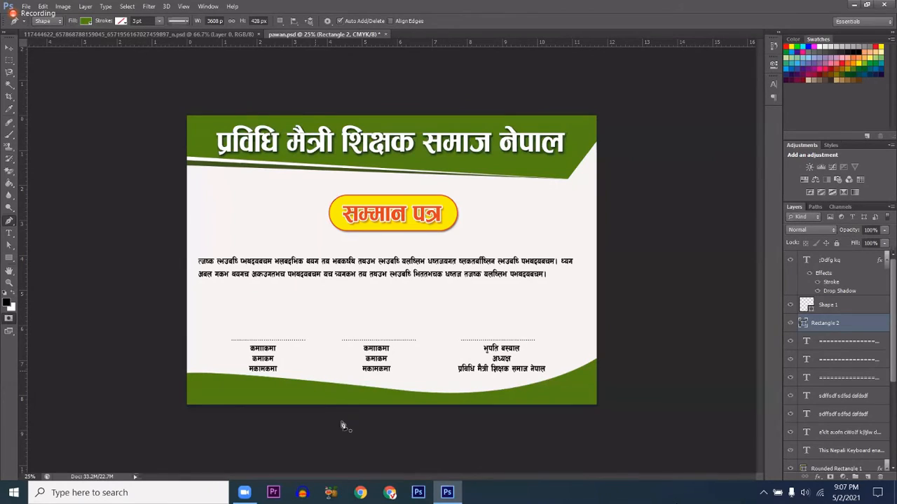
Begin saving the certificate under a new name on the Desktop and view the available file formats.
key("m")
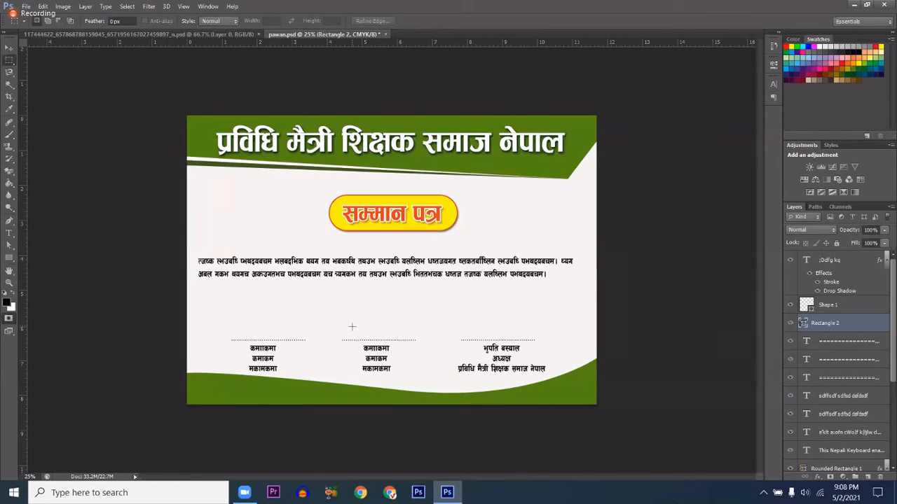
left_click(25, 7)
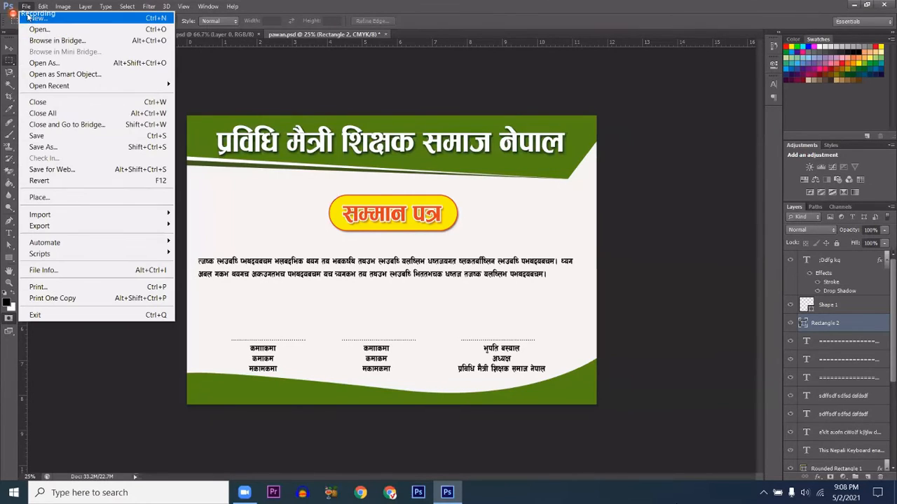
left_click(40, 146)
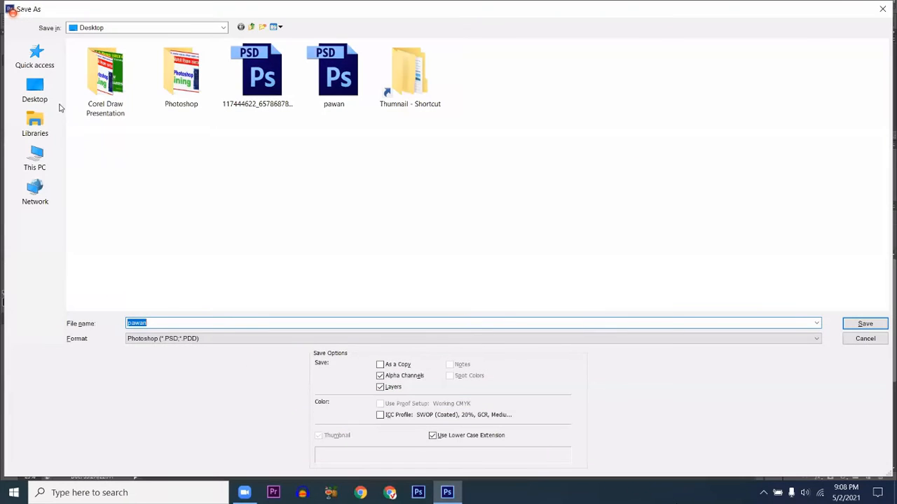
left_click(34, 94)
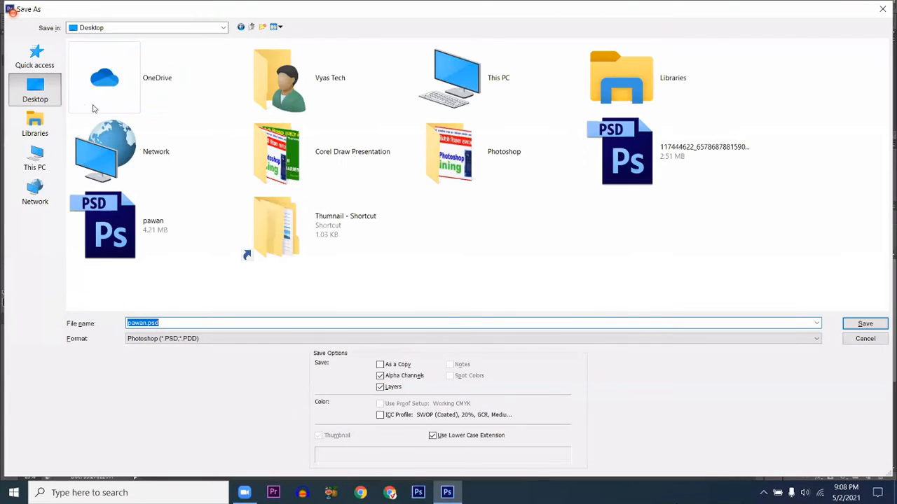
left_click(189, 339)
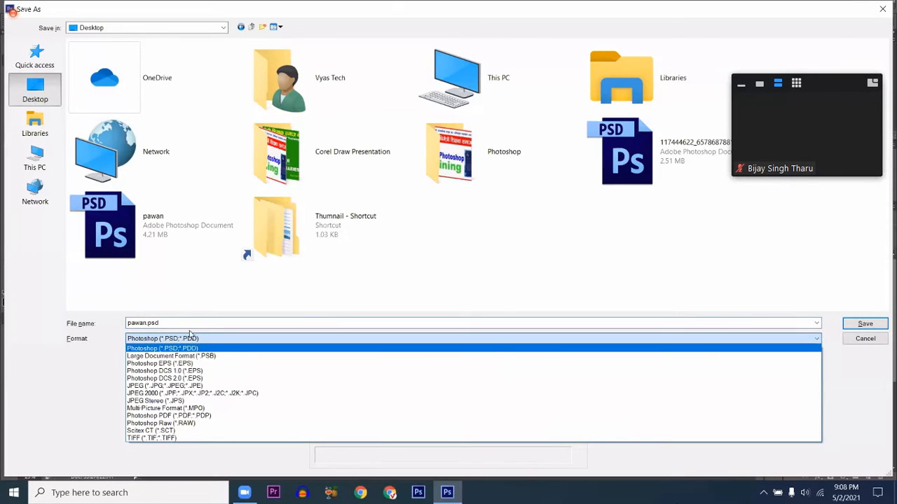
left_click(190, 339)
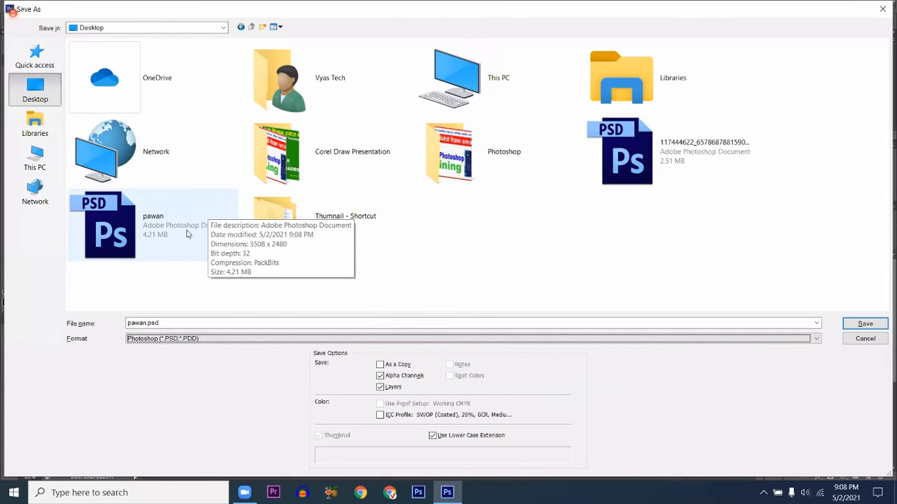
Switch the save format to JPEG and back to Photoshop PSD.
left_click(191, 343)
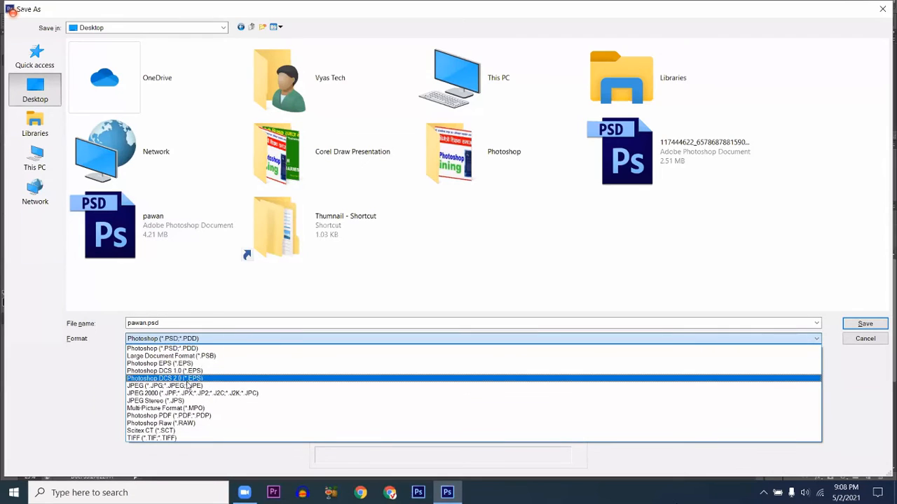
left_click(159, 386)
left_click(187, 341)
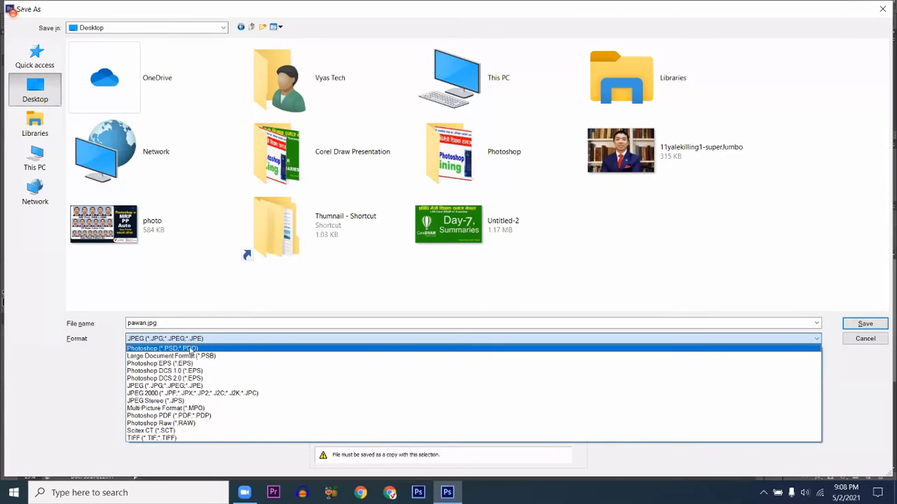
left_click(190, 348)
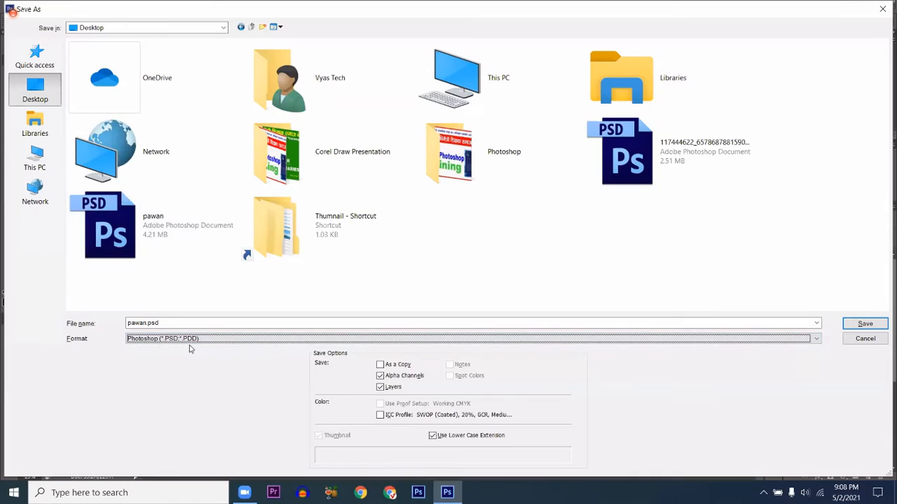
Save the certificate as a Photoshop file named 345.
left_click(192, 324)
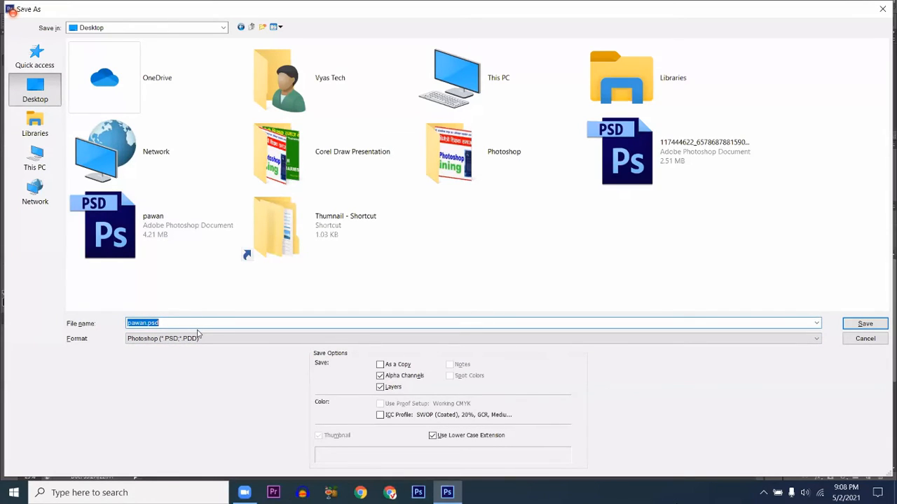
type("345")
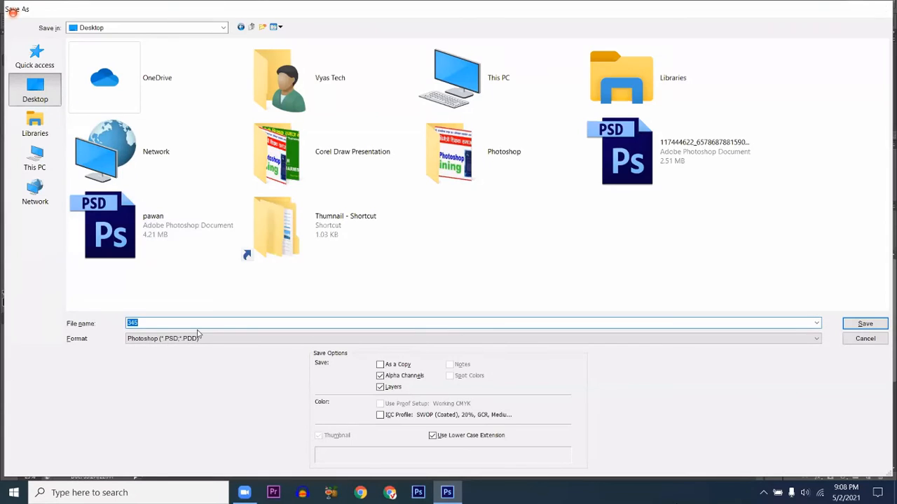
key("Return")
key("Return")
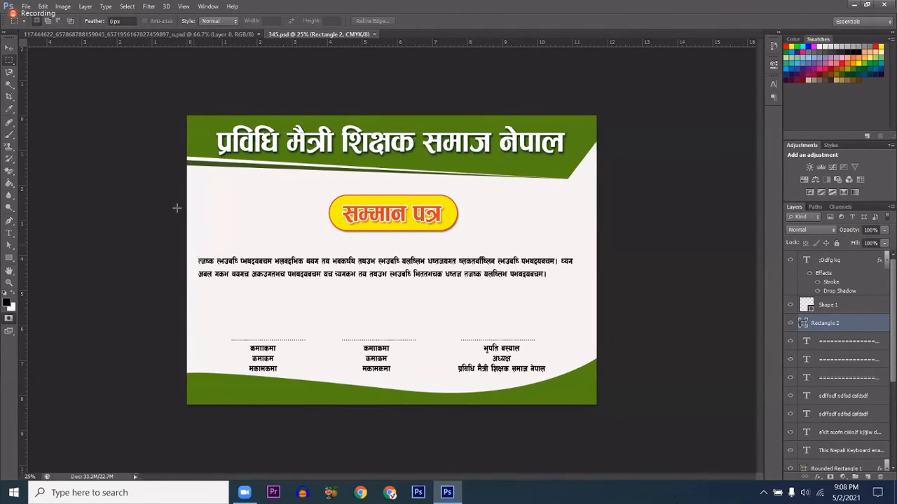
Begin saving another copy of the certificate on the Desktop and set its format to JPEG.
left_click(26, 6)
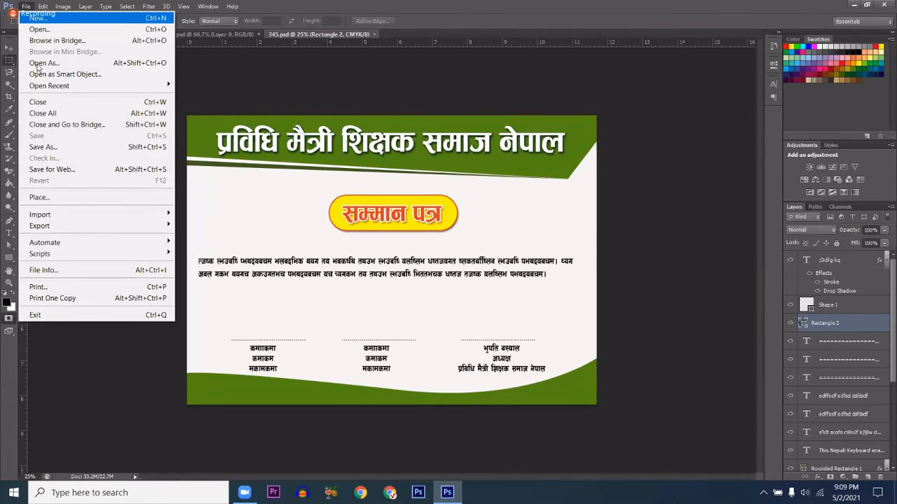
left_click(43, 149)
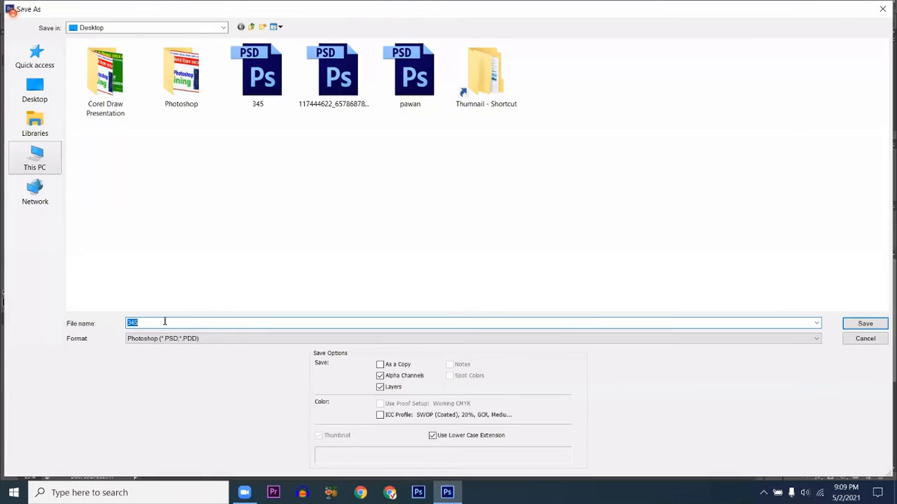
key("Tab")
key("Down")
key("Down")
key("Down")
key("Down")
key("Down")
key("Down")
key("Return")
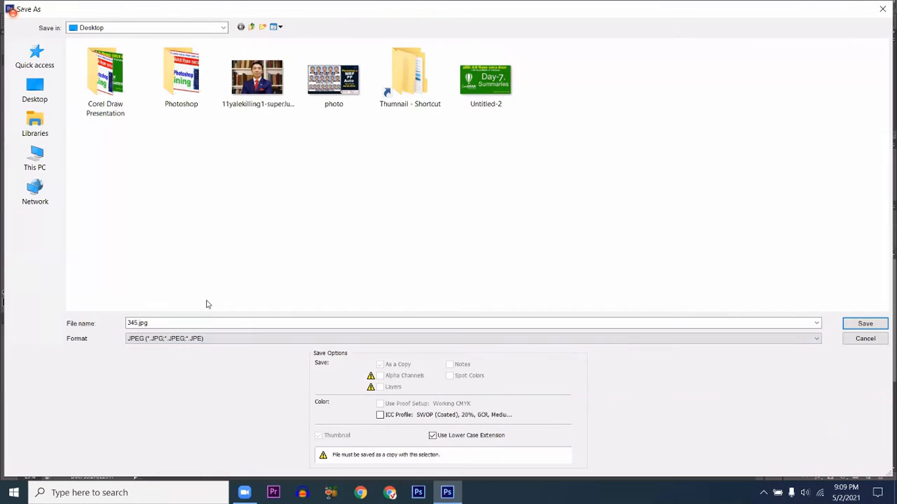
Name the JPEG copy certificate and save it with Maximum quality 12 and the Baseline ("Standard") format option.
key("shift+Tab")
type("cer")
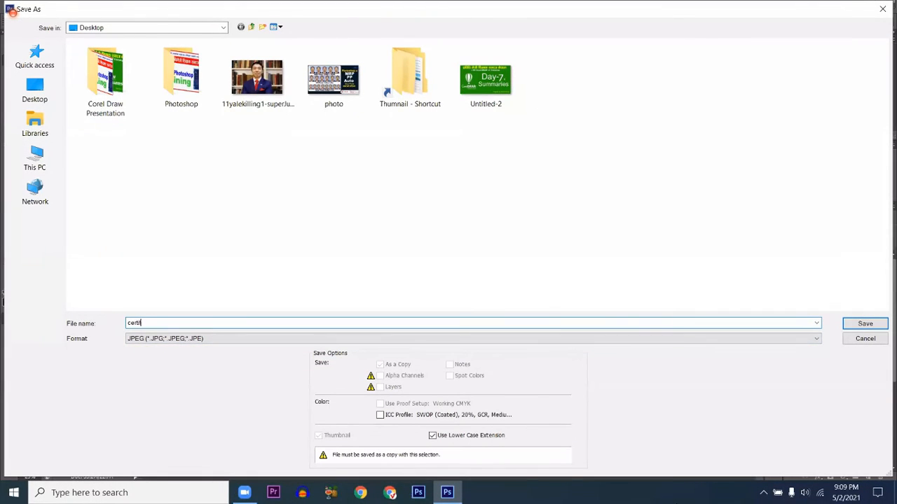
type("tificate")
key("Return")
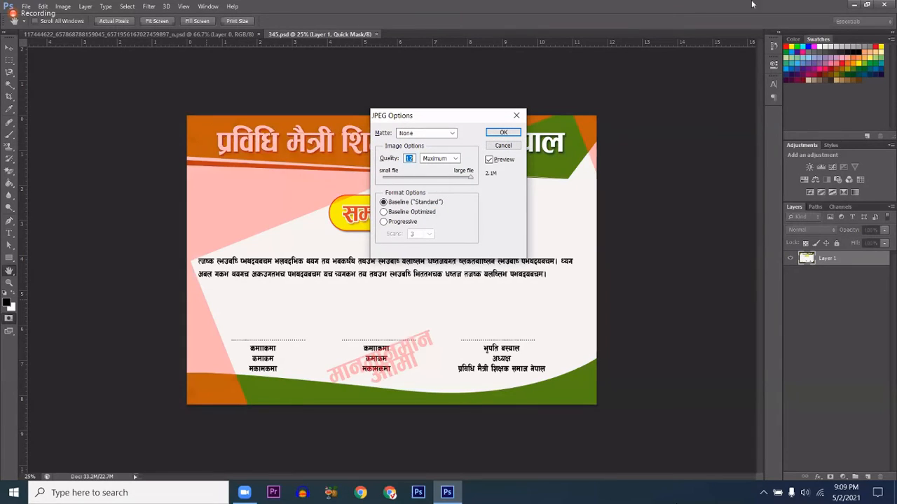
key("Return")
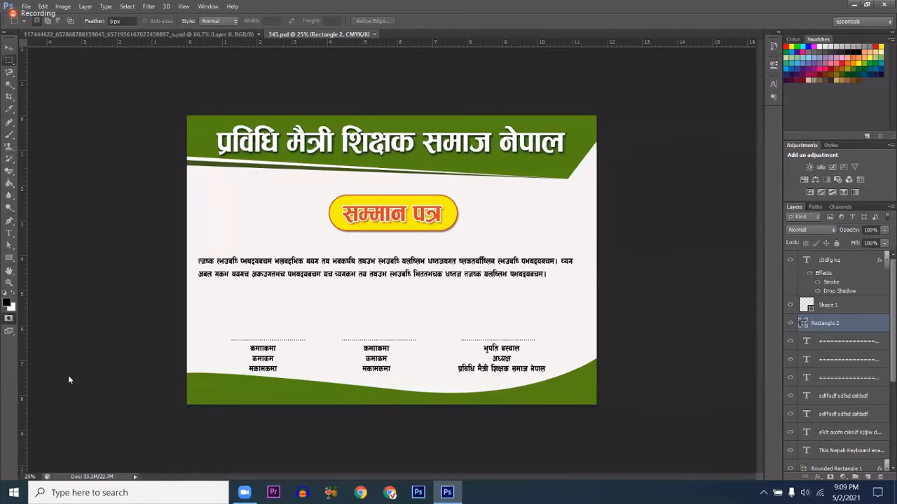
Check the saved certificate image from the desktop in the photo viewer, close it and return to Photoshop.
key("super+d")
key("Return")
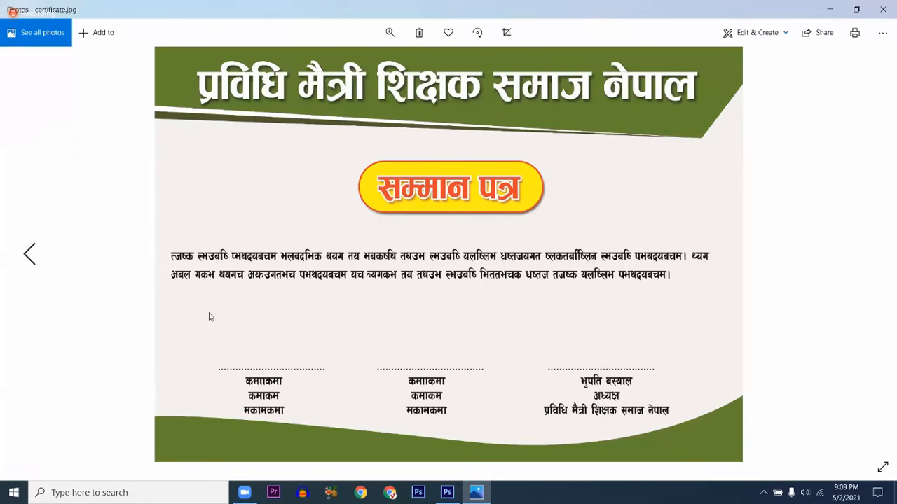
left_click(883, 9)
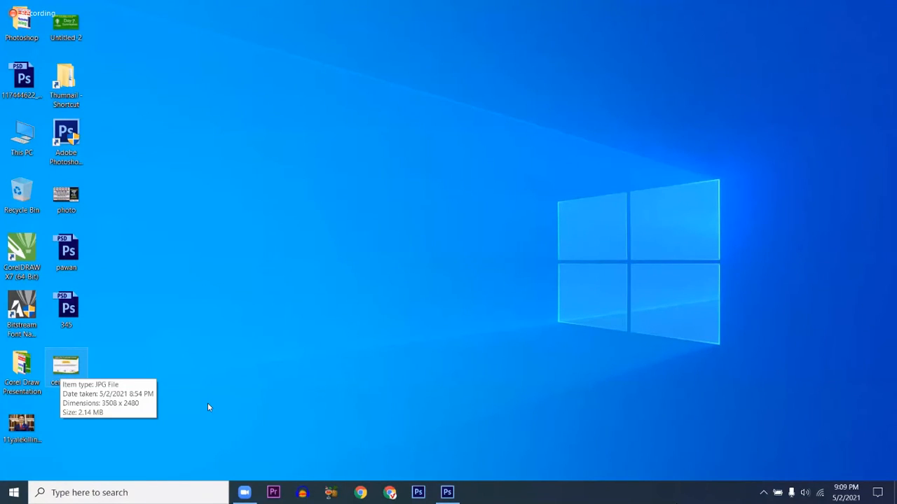
left_click(447, 492)
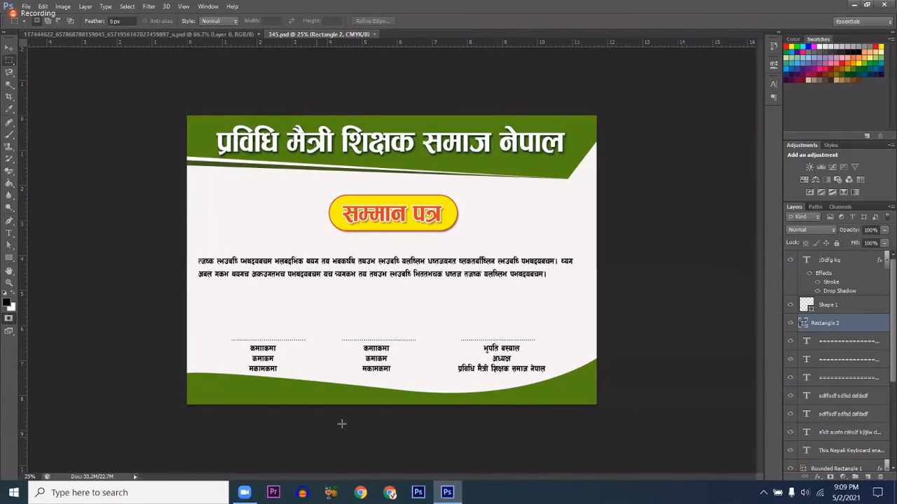
Draw a green ellipse about 480 by 372 px beside the yellow title badge and move it slightly up.
left_click(13, 259)
left_click(14, 260)
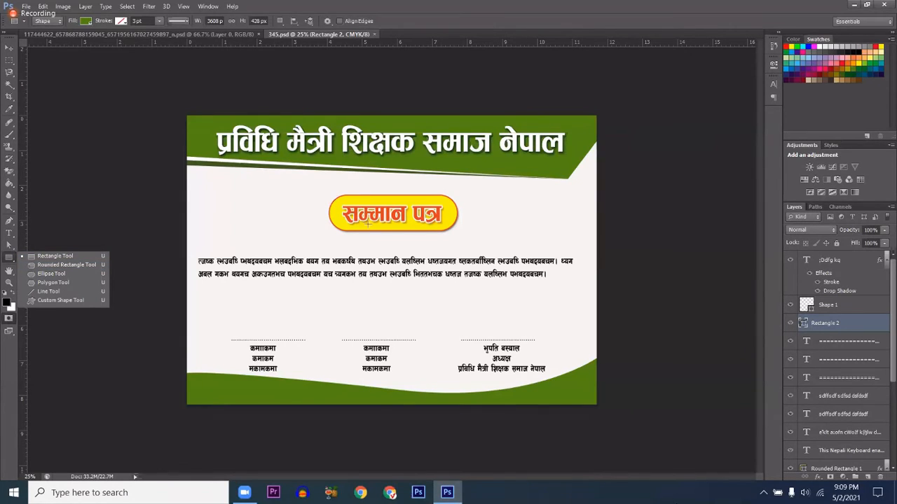
left_click(74, 273)
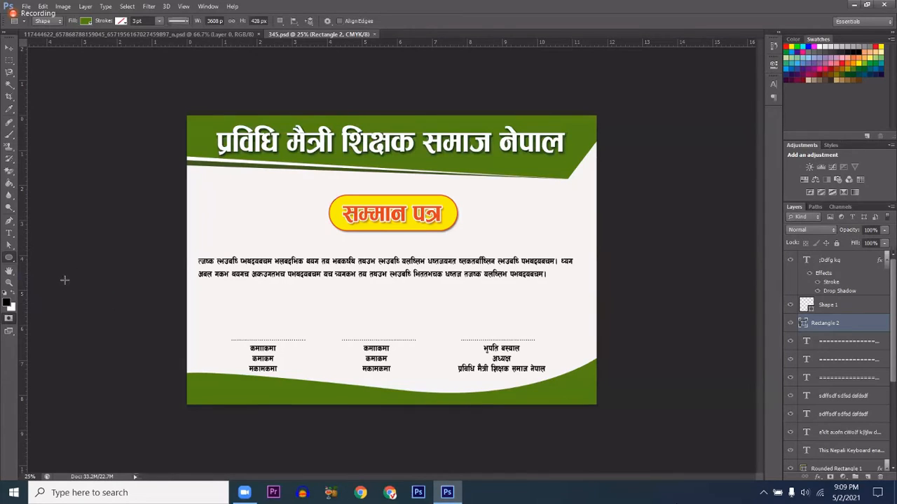
left_click_drag(244, 207, 299, 249)
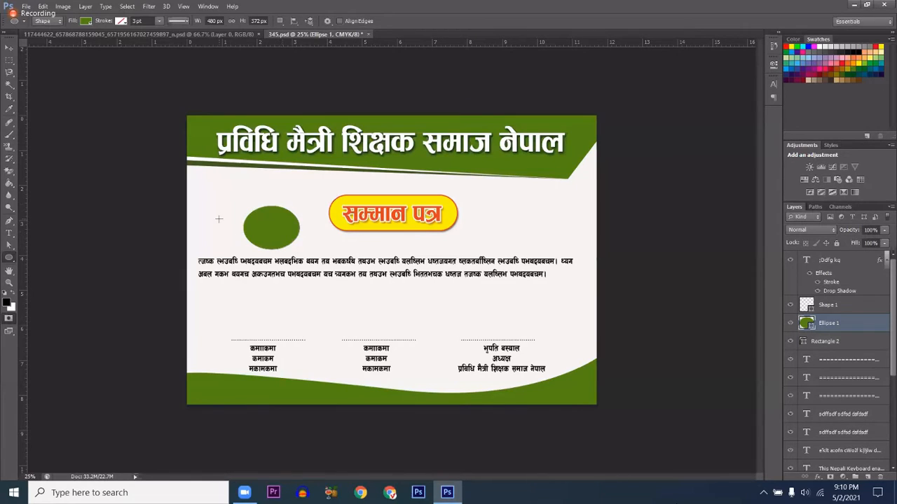
left_click_drag(254, 224, 255, 201)
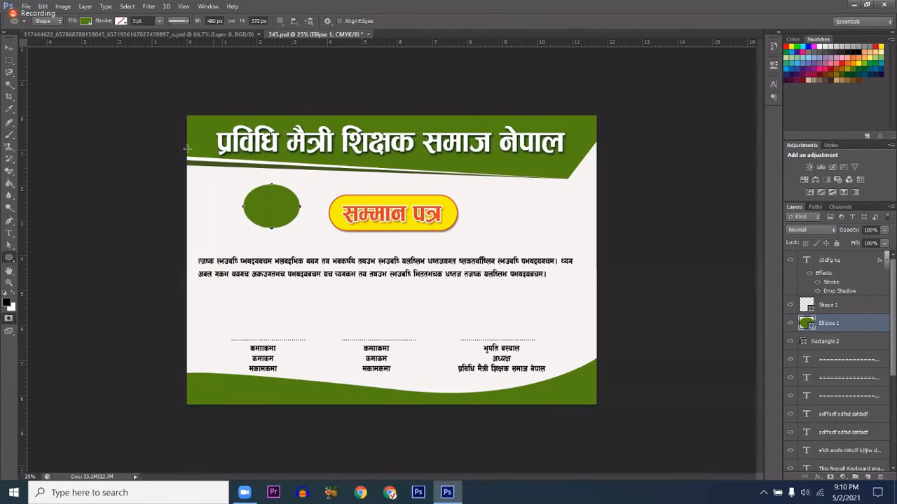
Give the ellipse a light blue stroke with a width of 10.77 pt.
left_click(87, 21)
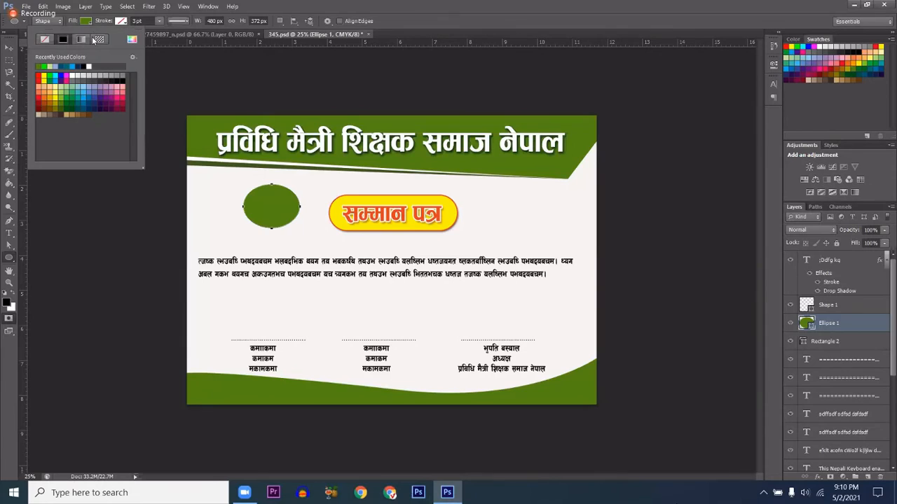
left_click(168, 23)
left_click(160, 21)
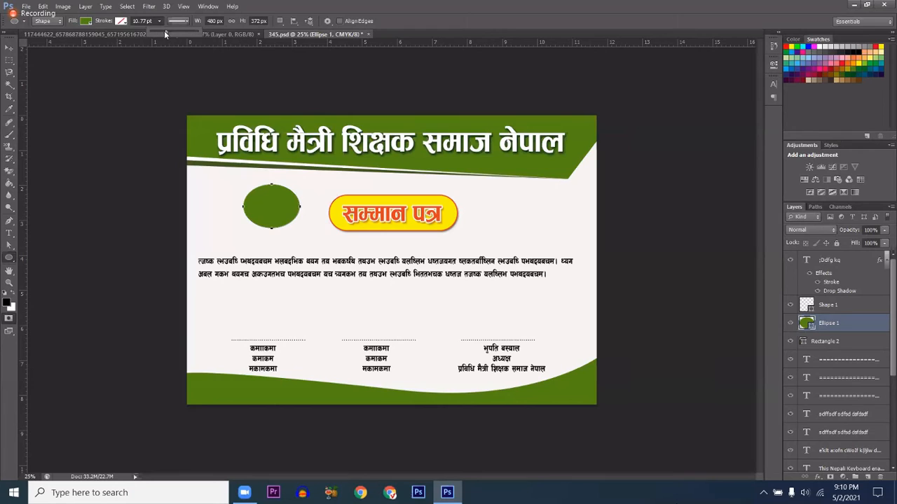
left_click(122, 21)
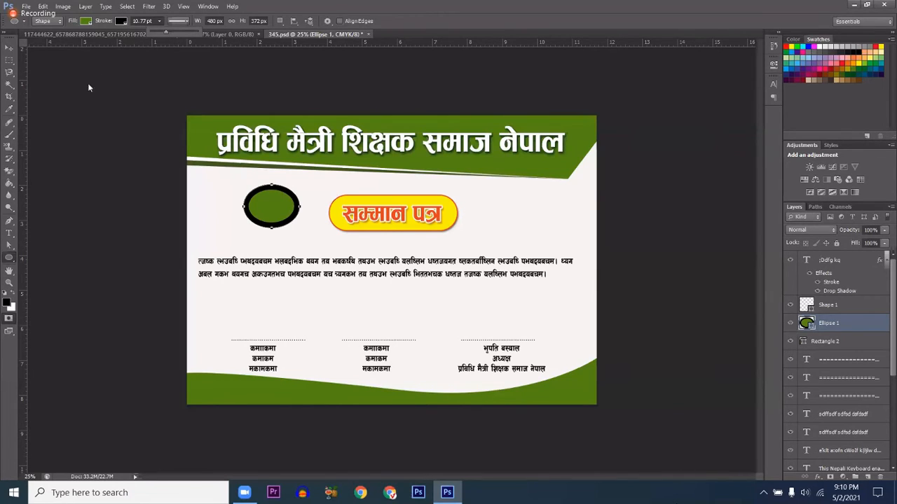
left_click(85, 21)
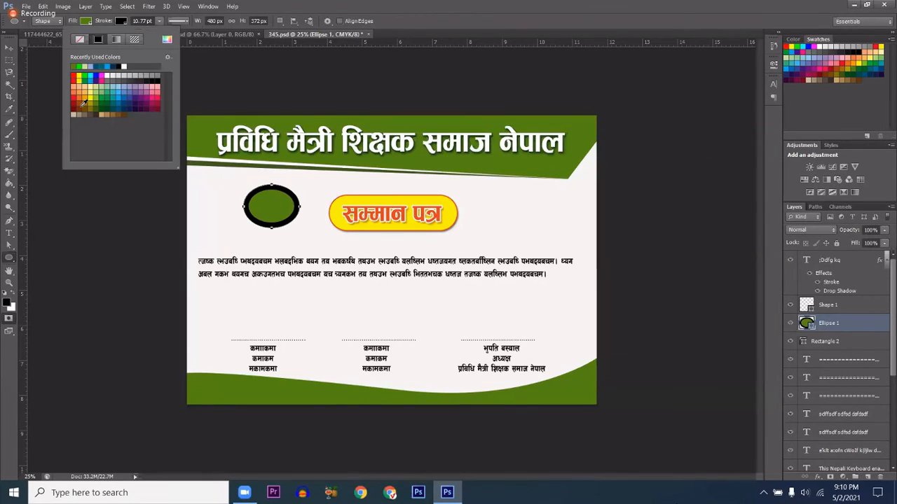
left_click(90, 80)
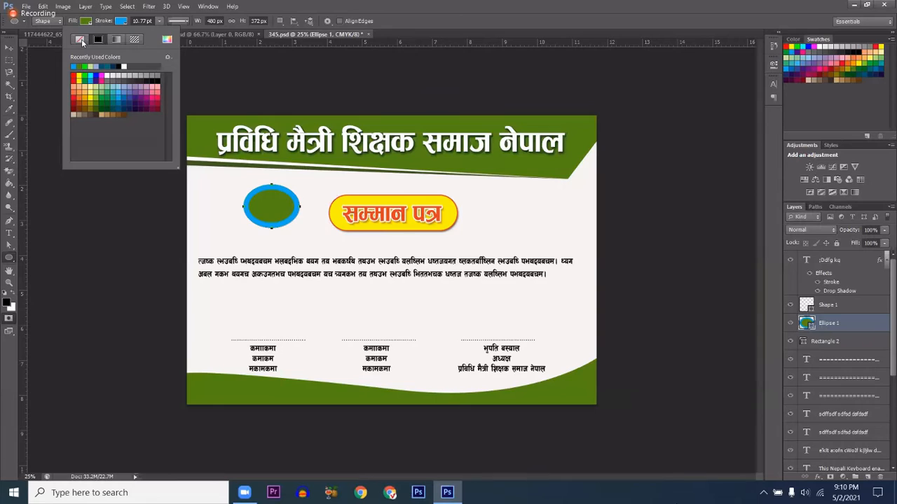
Remove the ellipse's green fill and leave it with only a light blue outline 1.33 pt wide.
left_click(80, 40)
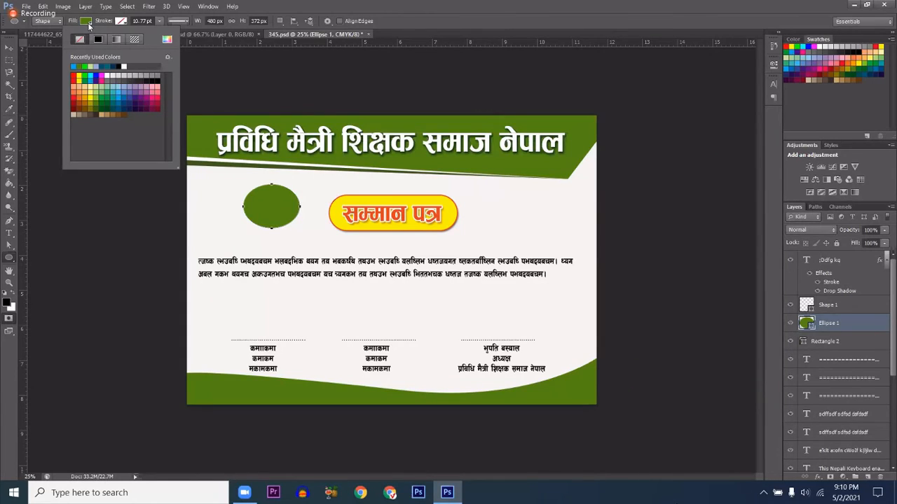
left_click(88, 24)
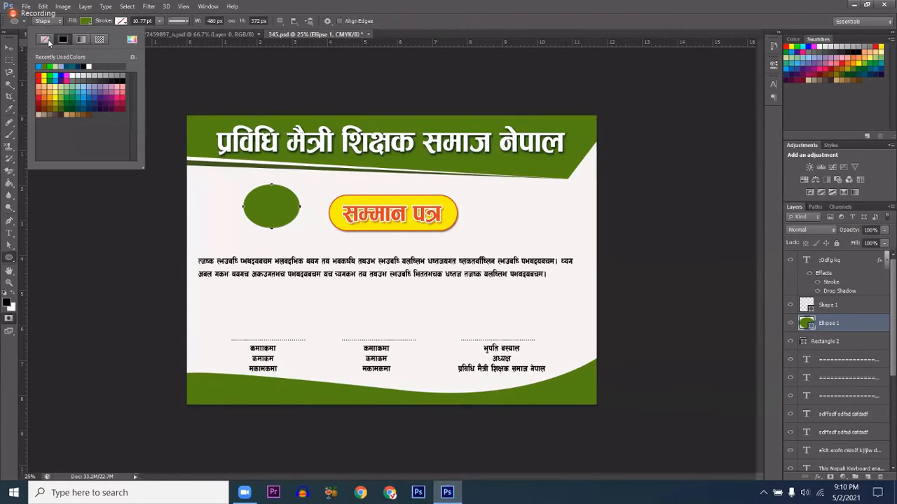
left_click(47, 41)
left_click(122, 21)
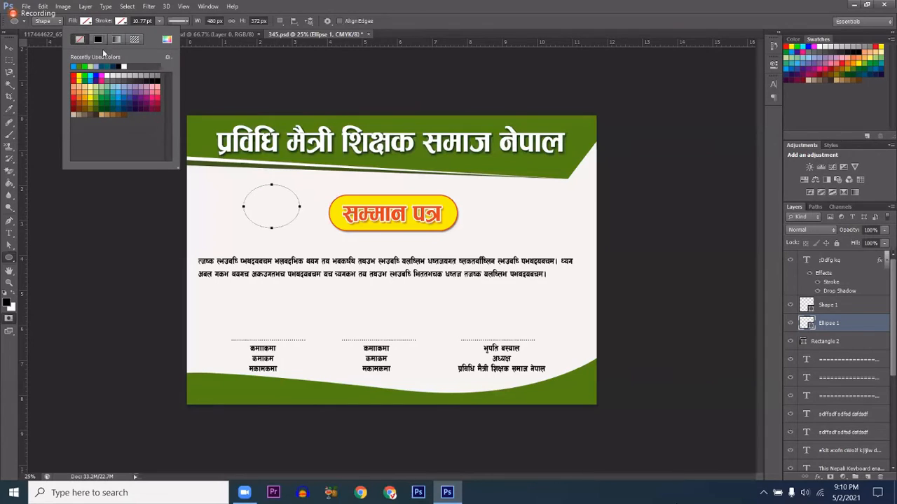
left_click(98, 38)
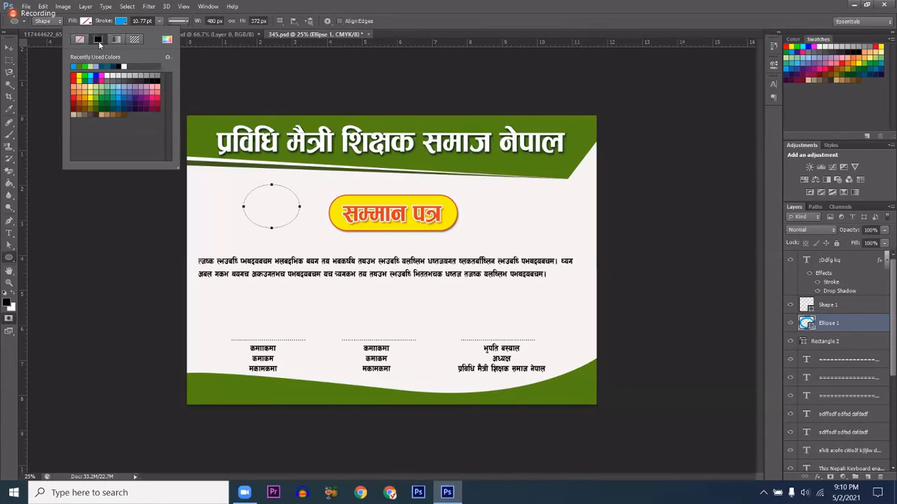
left_click(159, 21)
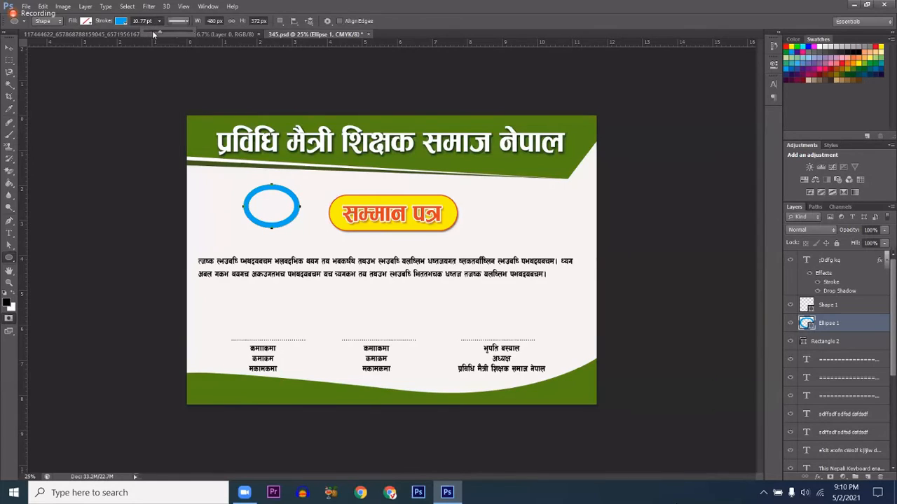
left_click(153, 31)
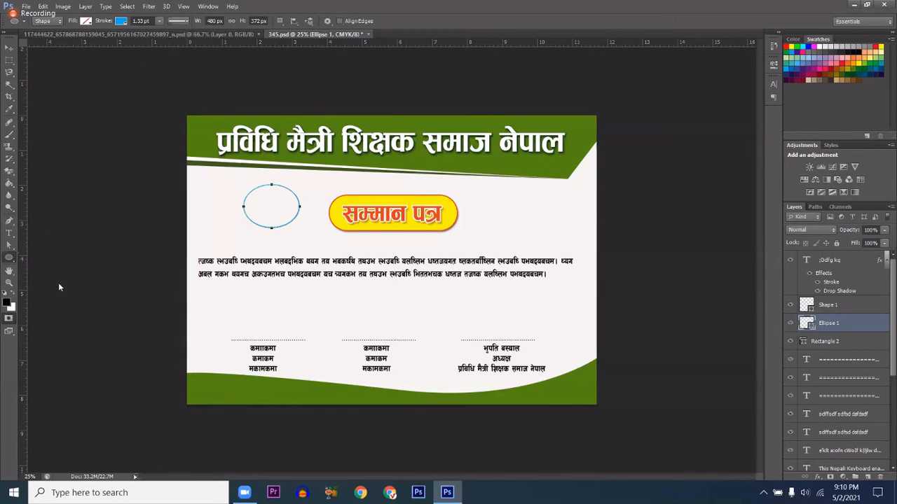
Try to draw a polygon on the certificate with the Polygon tool.
right_click(10, 258)
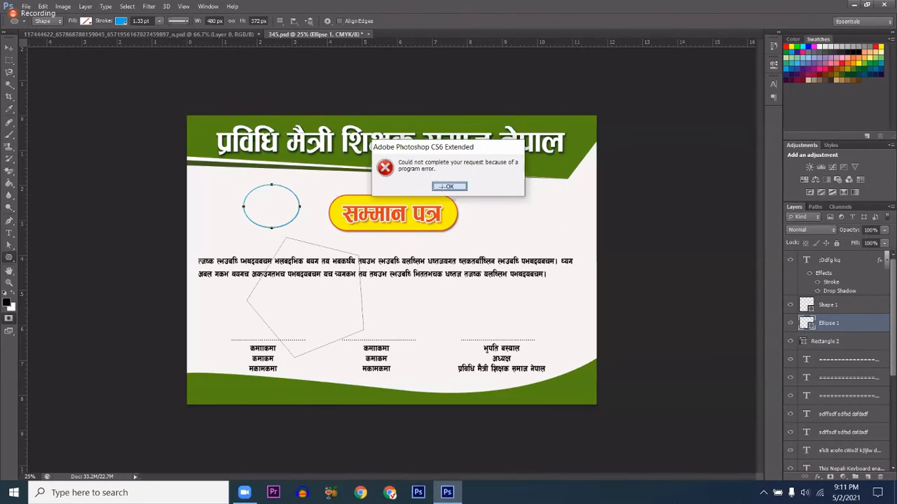
key("Return")
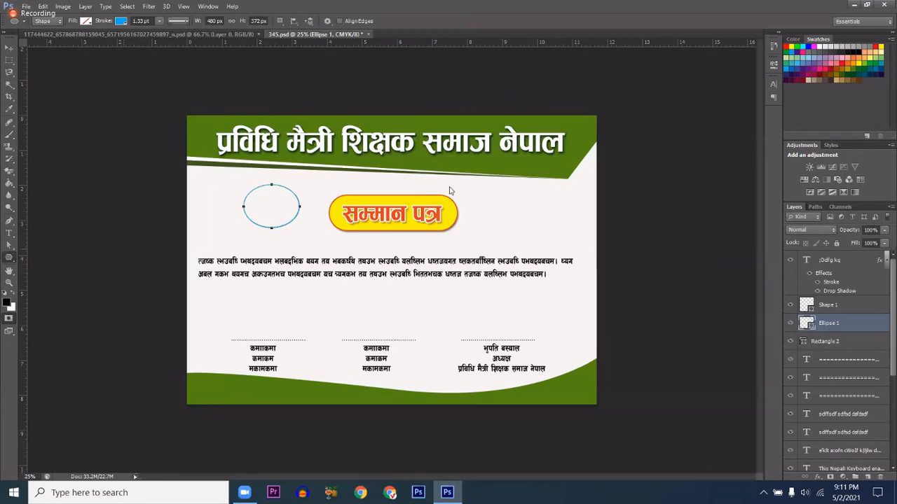
left_click(317, 198)
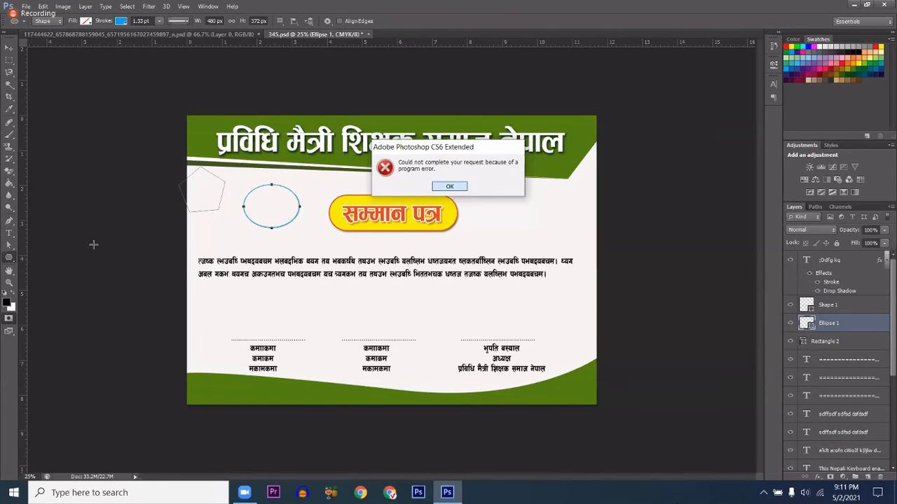
key("Return")
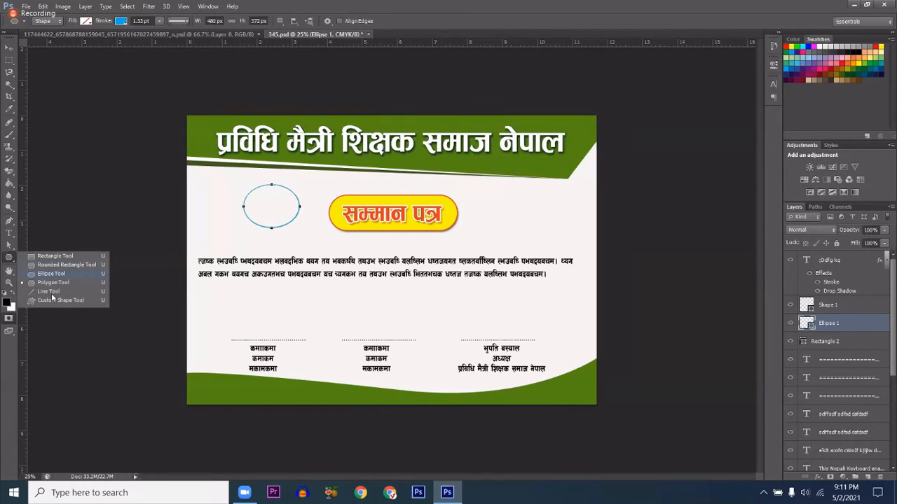
Try to draw a horizontal line below the certificate's body text with the Line tool.
left_click(52, 294)
left_click_drag(251, 307, 343, 304)
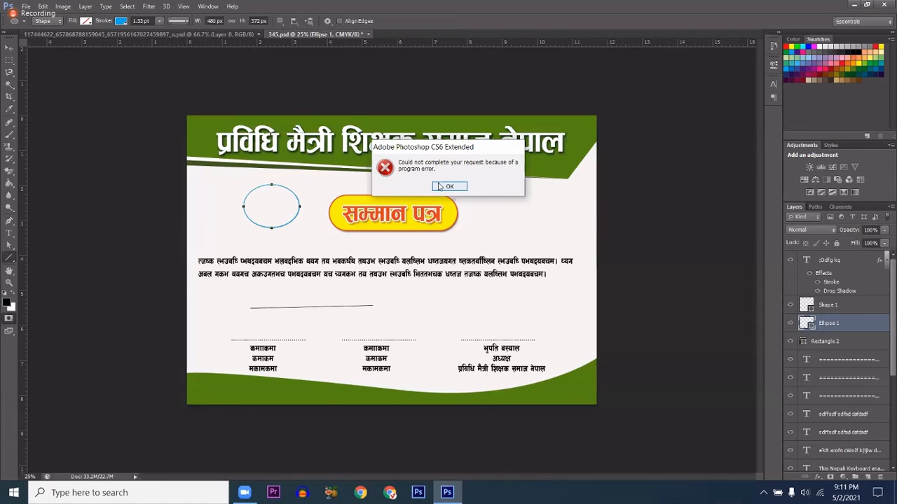
key("Return")
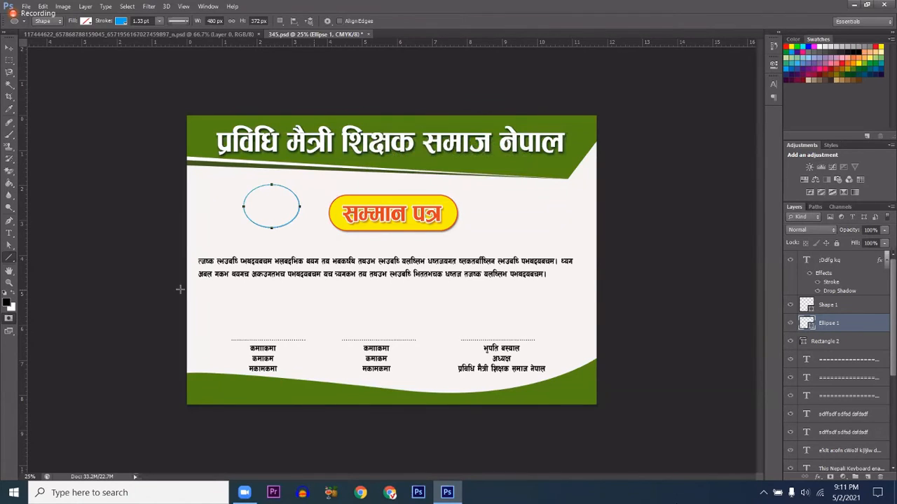
left_click(12, 260)
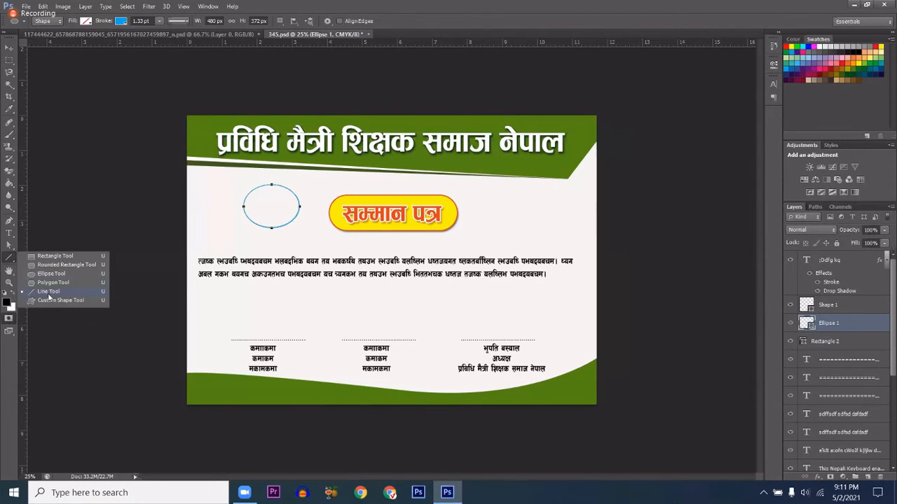
left_click(225, 299)
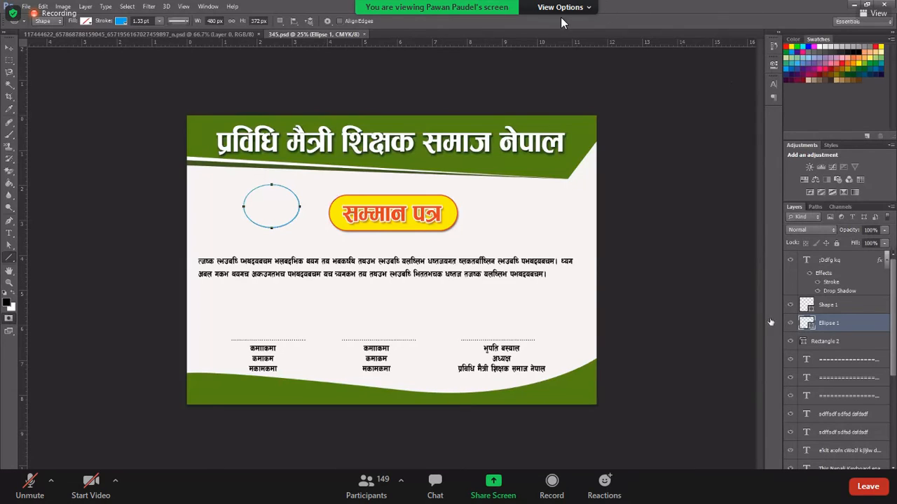
left_click(587, 7)
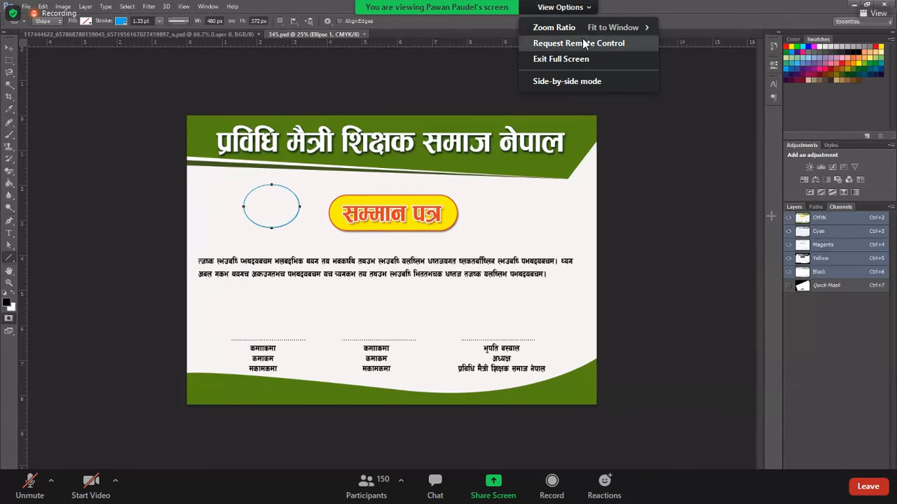
left_click(570, 12)
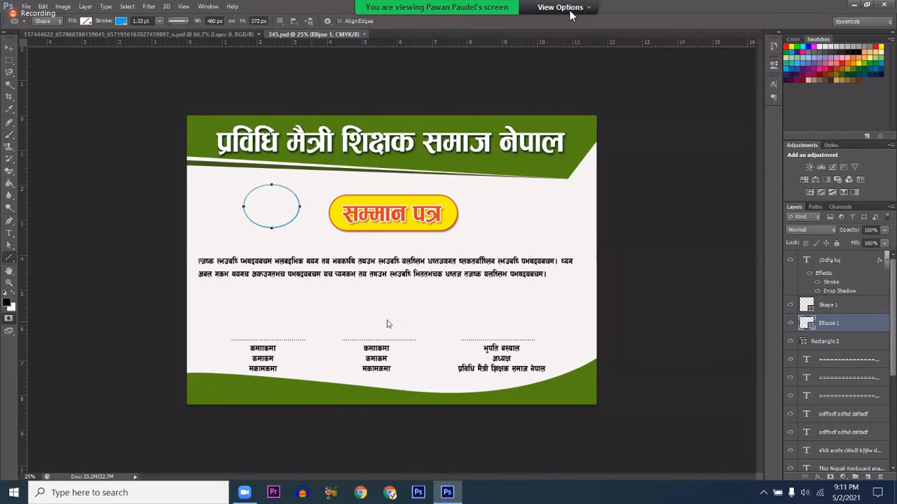
left_click(585, 4)
left_click(610, 188)
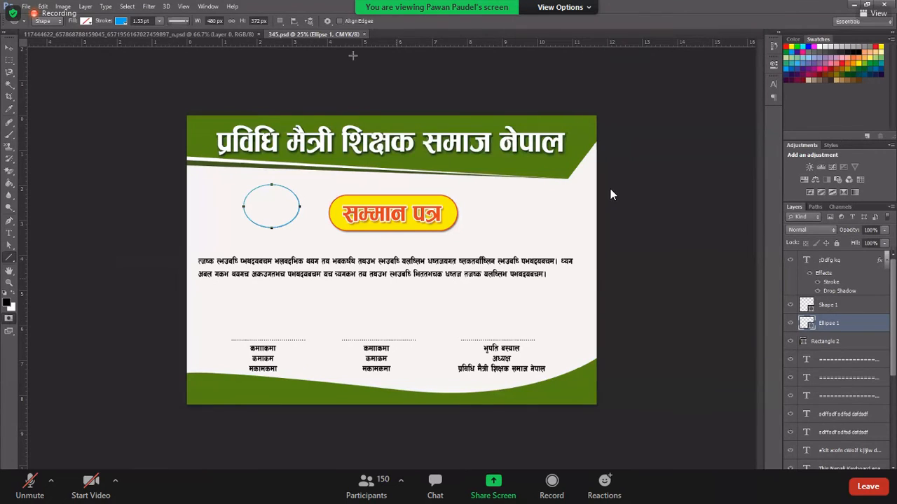
View the Zoom meeting chat, close it and exit the meeting's full-screen mode.
left_click(435, 483)
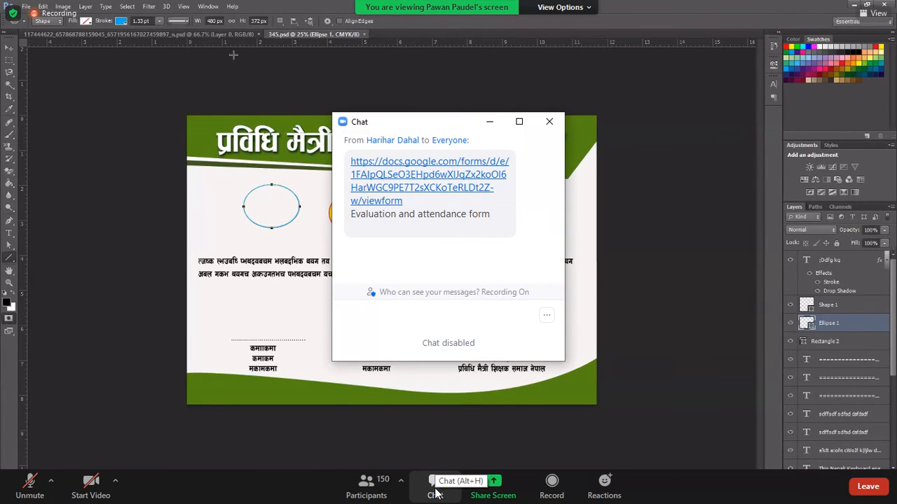
left_click(550, 123)
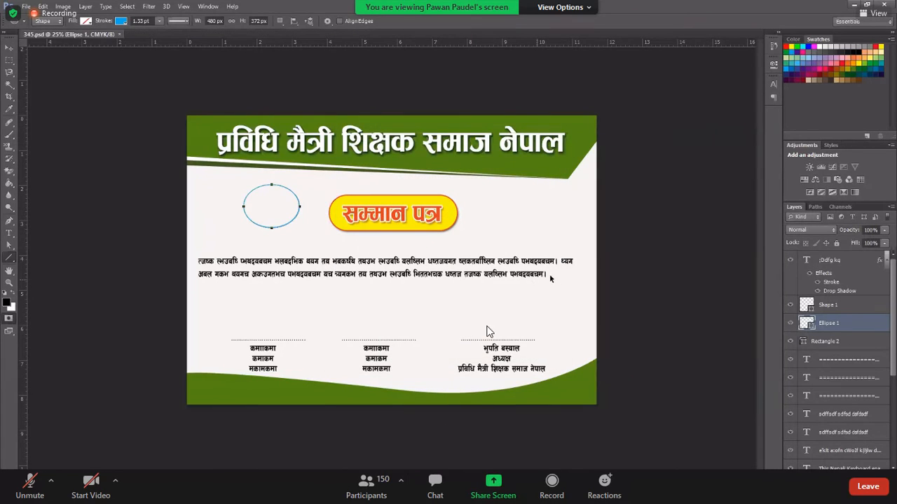
key("Escape")
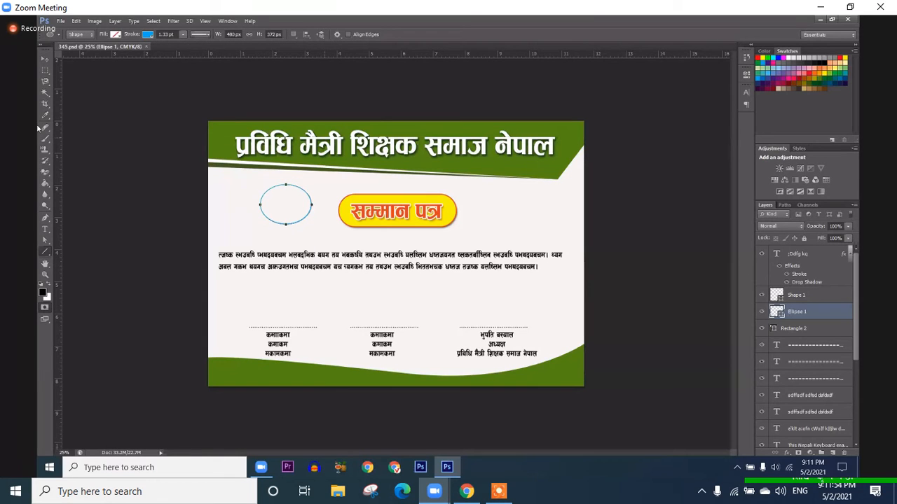
Switch to Chrome and reopen the submitted Google Forms response for editing at the attendance question.
left_click(467, 494)
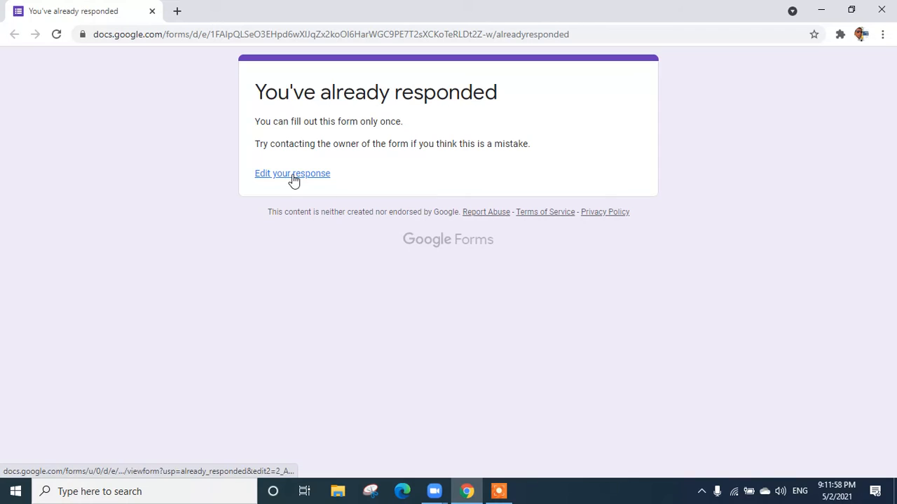
left_click(293, 175)
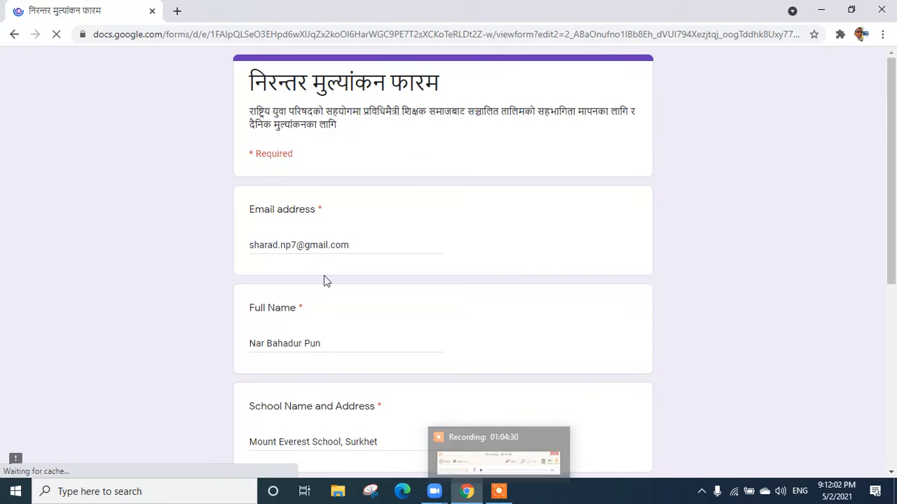
left_click_drag(892, 133, 893, 314)
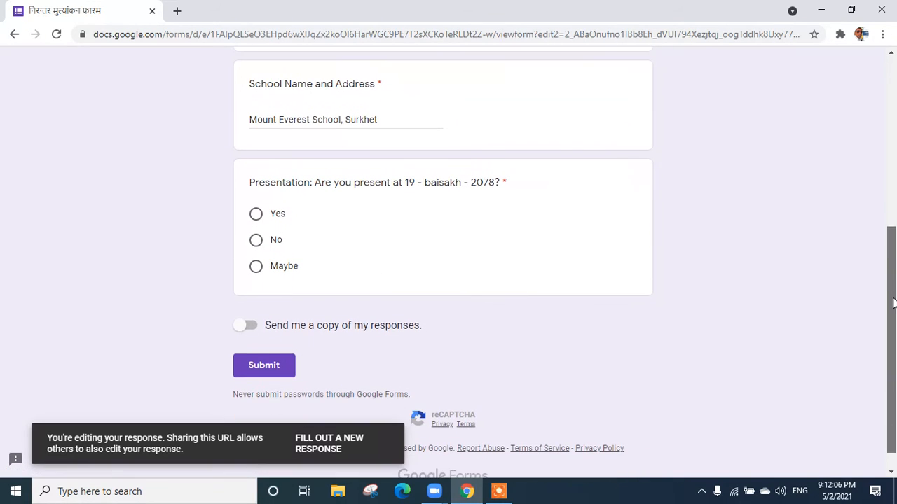
Answer Yes for attendance on 19 - baisakh - 2078, request a copy of the responses, submit the form and return to the Zoom meeting.
left_click(256, 214)
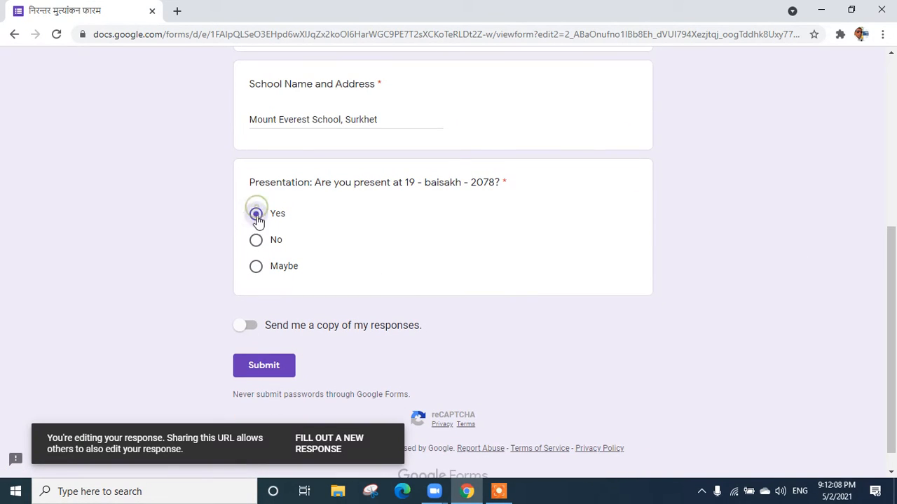
left_click(247, 325)
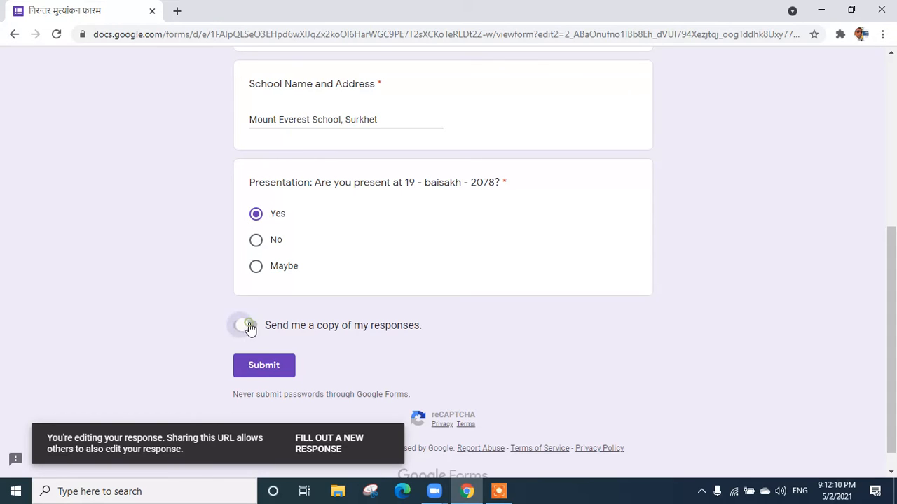
left_click(264, 366)
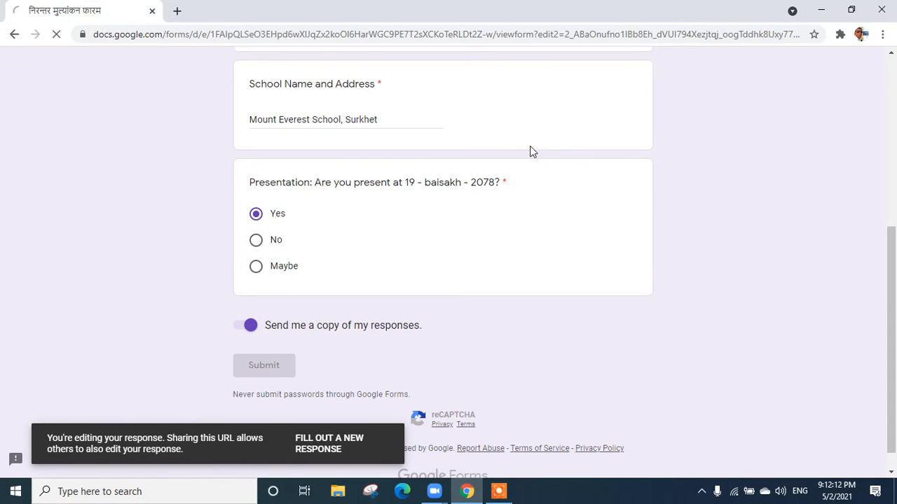
left_click(821, 14)
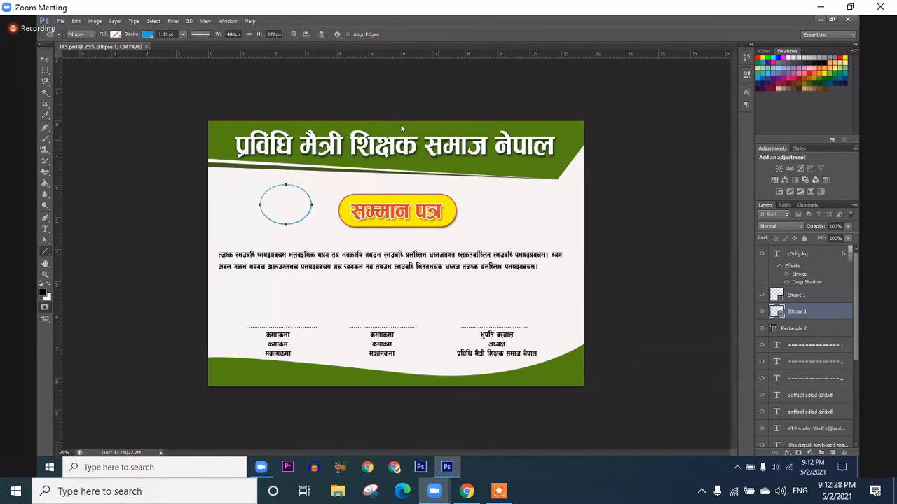
Close Photoshop with the certificate, refresh the desktop and relaunch Adobe Photoshop CS6 with an empty workspace.
key("Return")
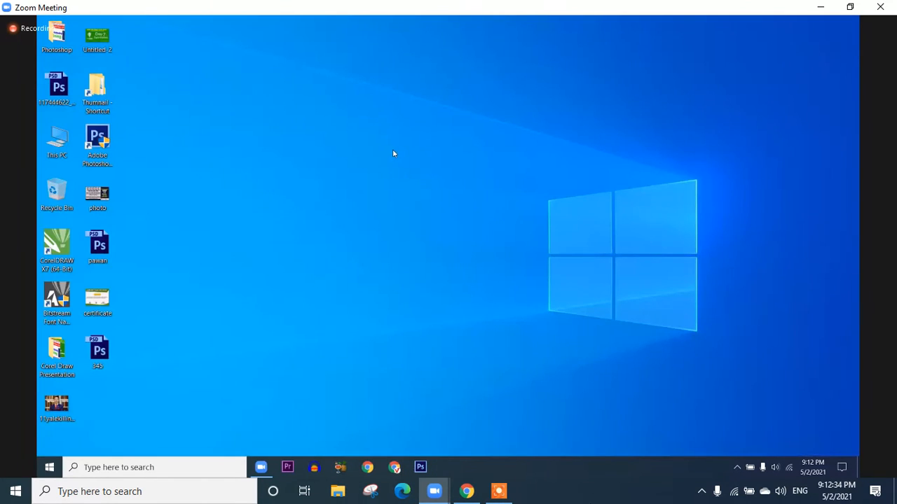
key("F5")
left_click(101, 145)
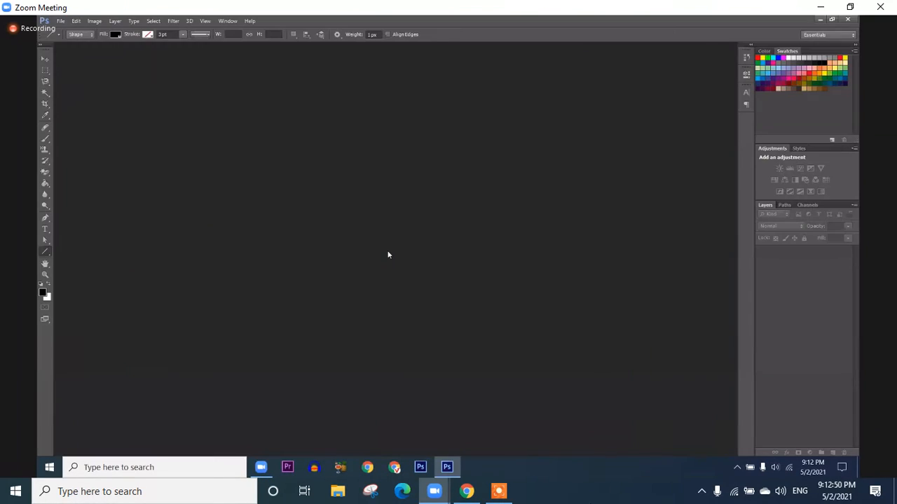
double_click(389, 255)
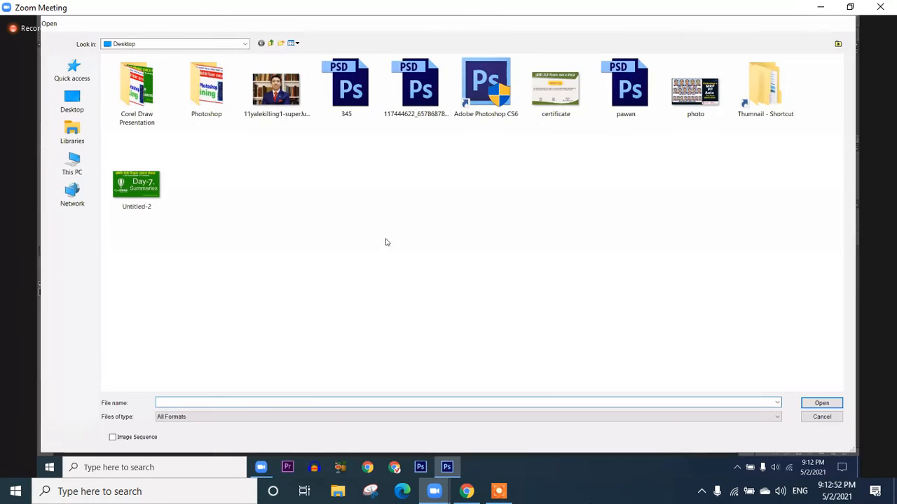
key("Escape")
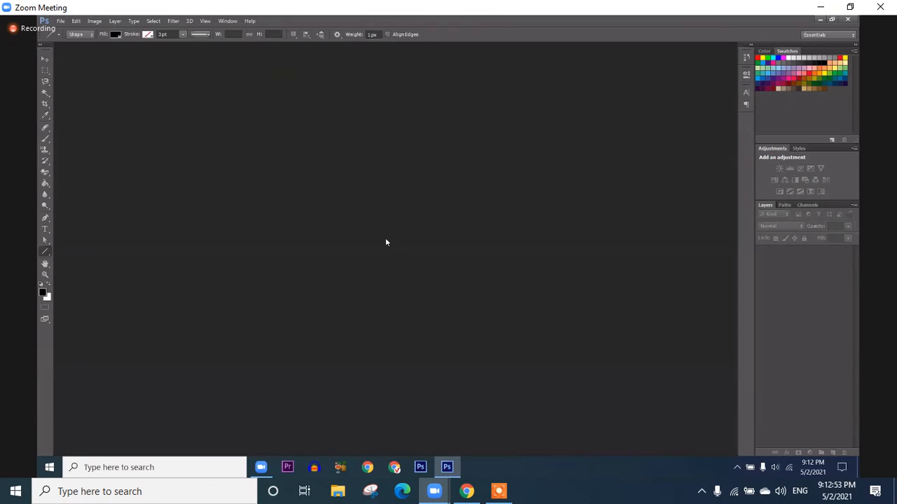
Create a white A4 document at 300 pixels/inch in CMYK Color and rotate its canvas 90° clockwise.
left_click(62, 21)
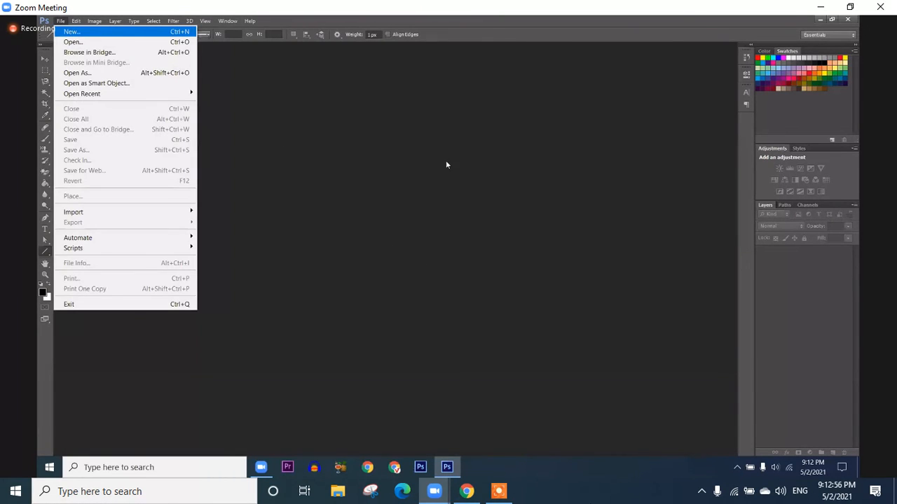
key("Return")
left_click(520, 135)
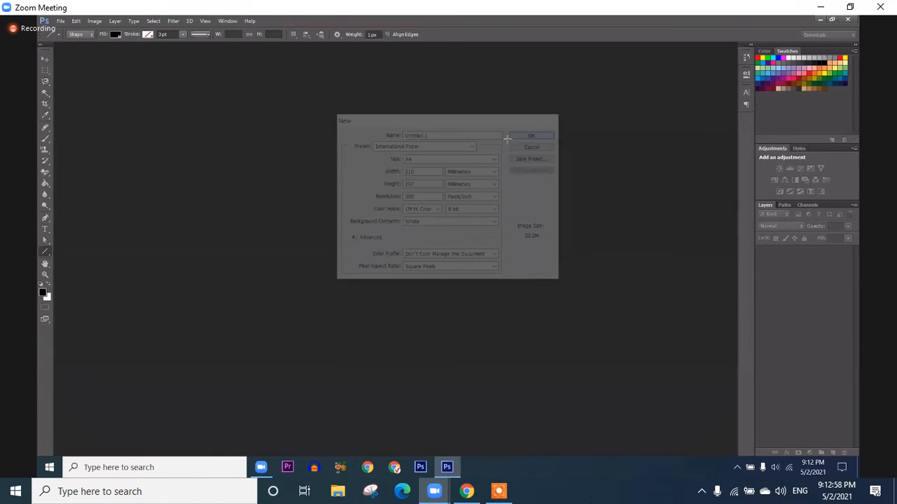
left_click(98, 23)
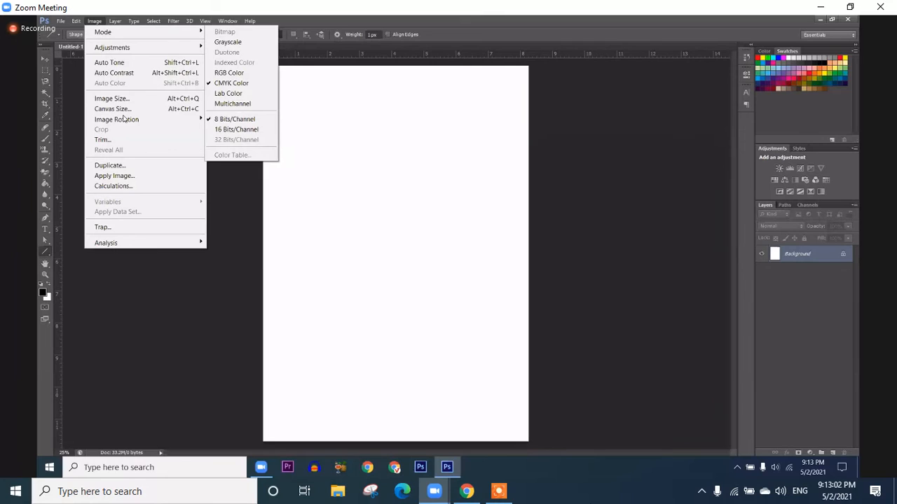
mouse_move(124, 120)
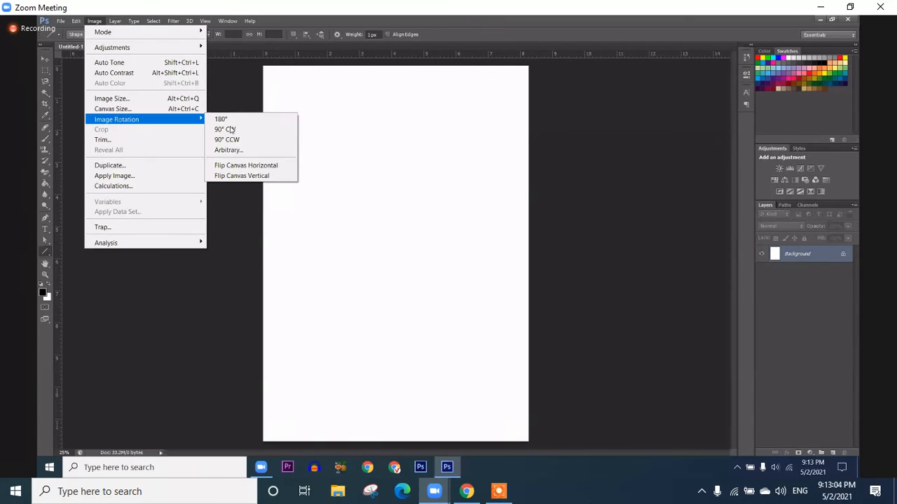
left_click(224, 129)
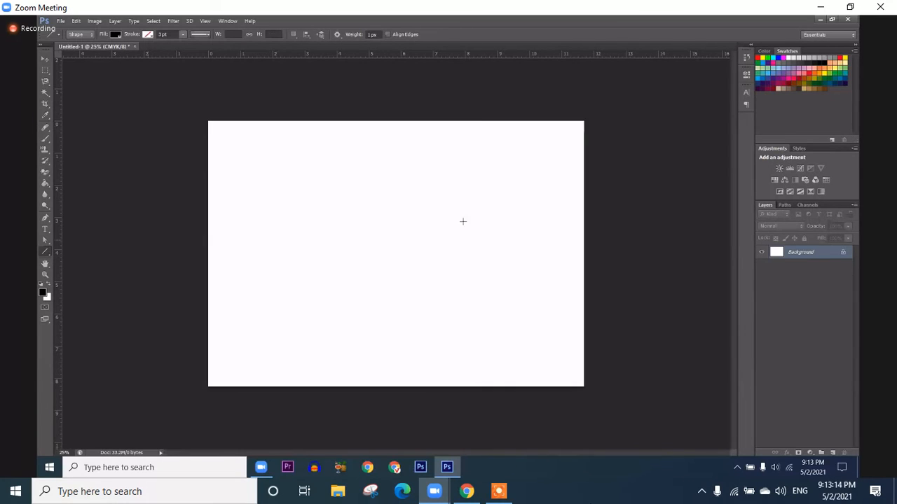
Draw a horizontal line with the Line tool, undo it and draw a vertical line about 1428 px long instead.
left_click_drag(253, 227, 481, 227)
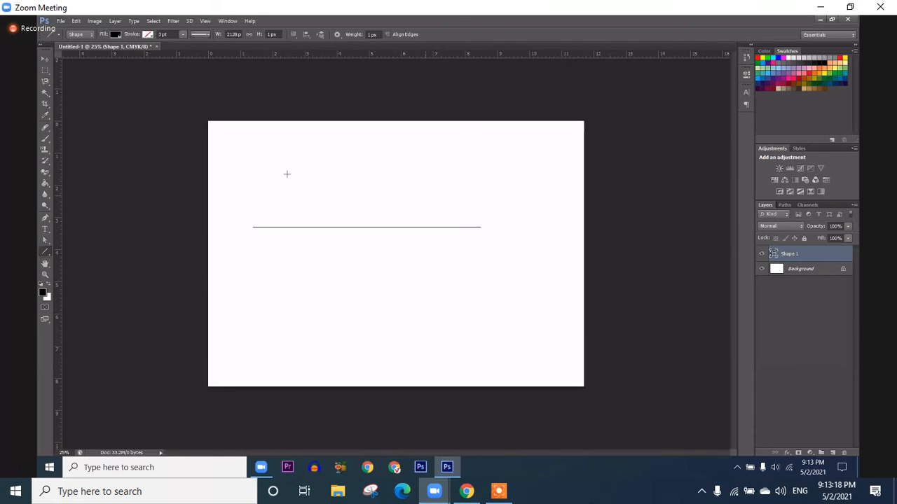
key("ctrl+z")
left_click_drag(282, 183, 189, 46)
Choose the dashed stroke style and draw a horizontal line about 1208 px long with a black 2 pt stroke.
left_click(200, 34)
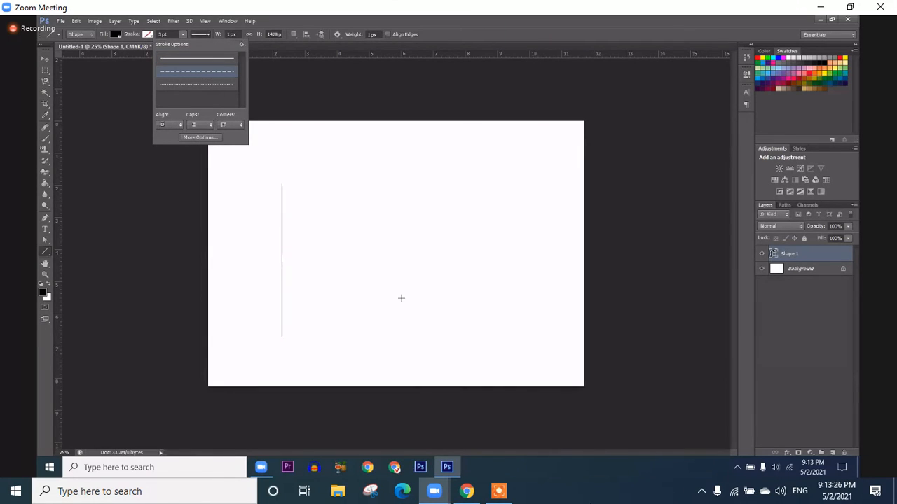
left_click_drag(401, 298, 490, 299)
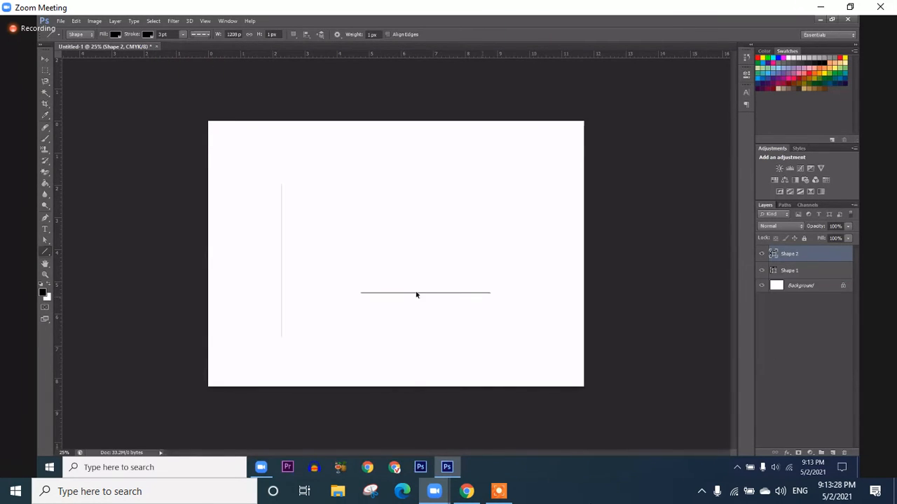
key("ctrl+0")
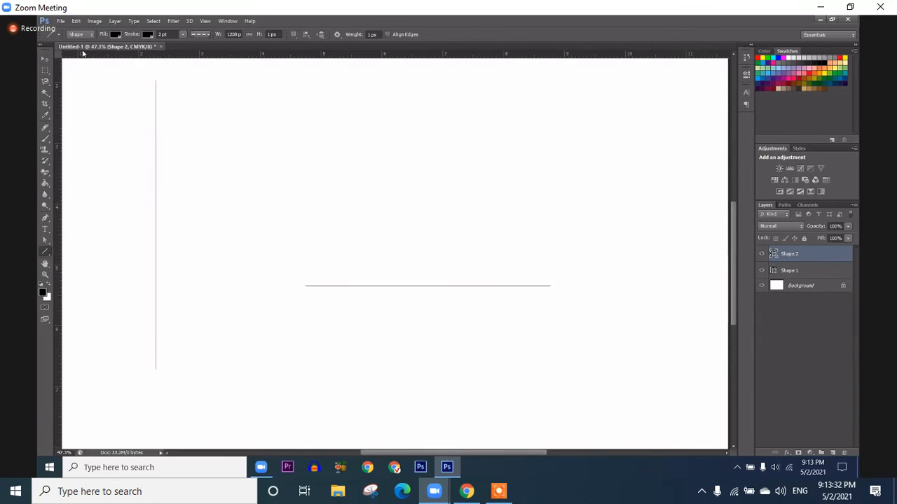
Remove the line's fill, set its stroke to 10.77 pt, draw another dashed line about 792 px long above it and inspect the dashes up close.
left_click(115, 34)
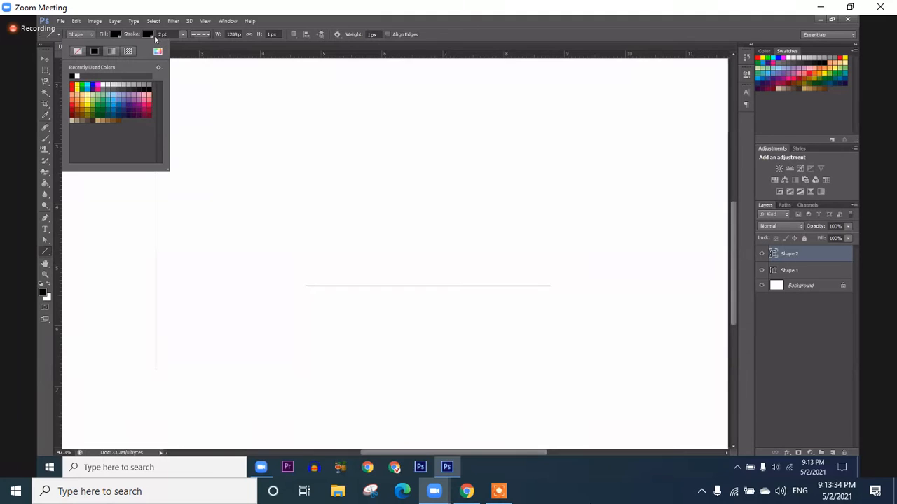
left_click(188, 45)
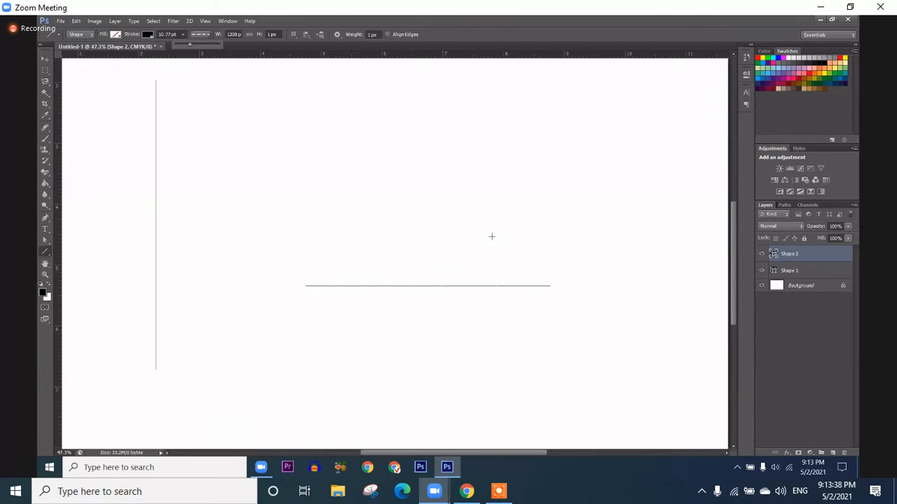
left_click_drag(341, 229, 502, 229)
key("ctrl+space")
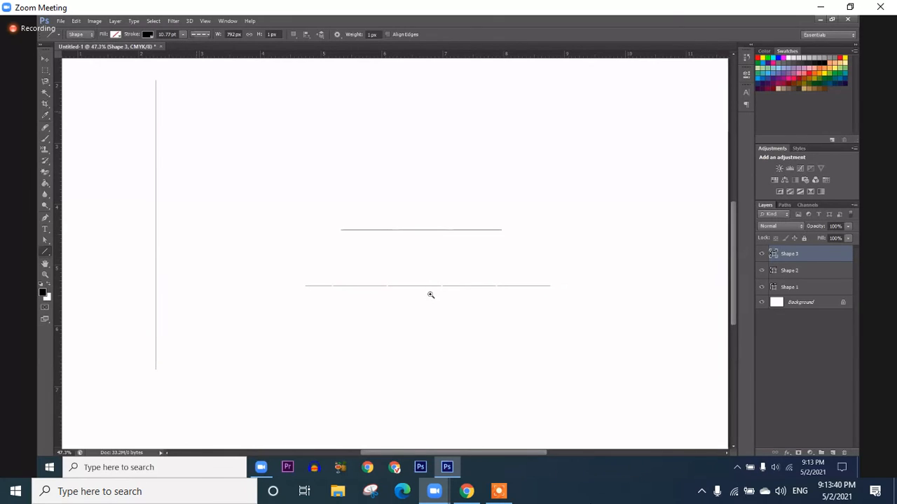
left_click_drag(431, 294, 260, 271)
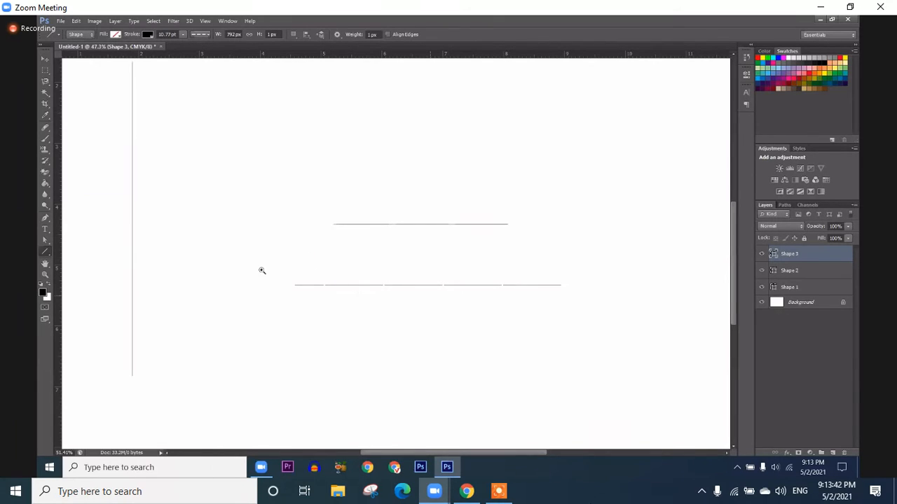
left_click_drag(372, 282, 366, 283)
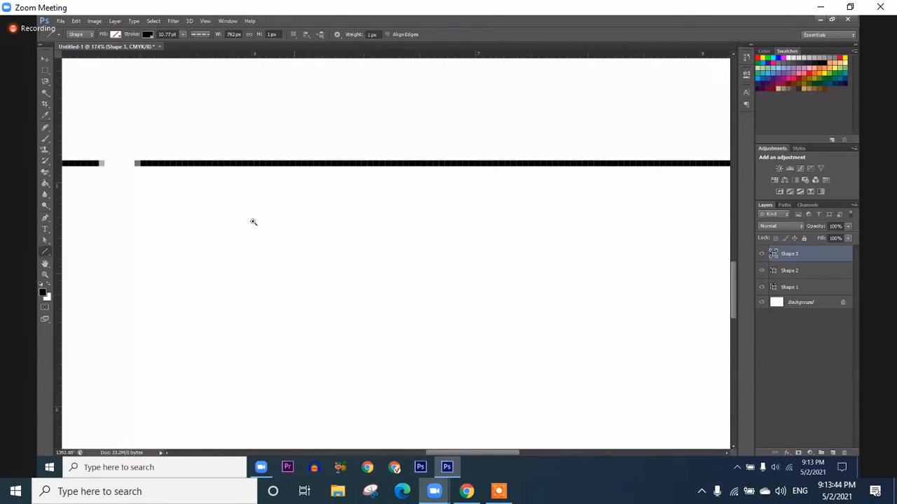
left_click_drag(238, 227, 152, 180)
mouse_move(334, 229)
left_mouse_down()
mouse_move(245, 261)
mouse_move(267, 253)
left_mouse_up()
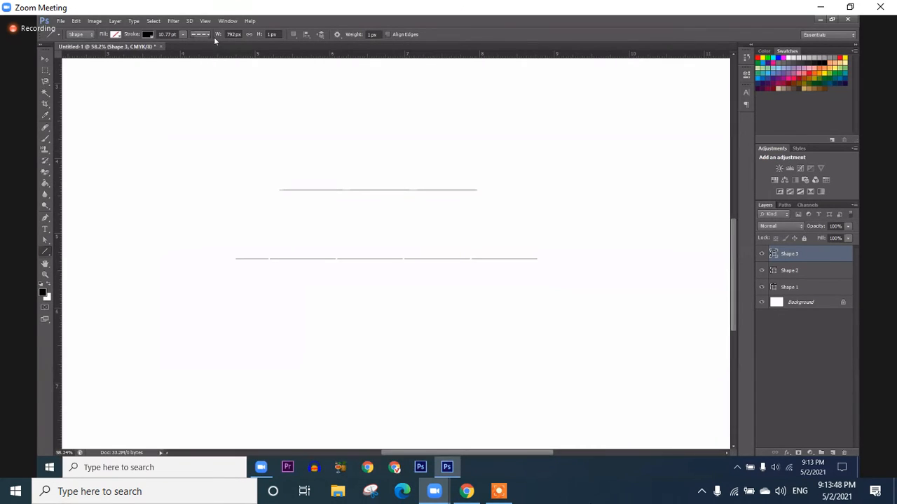
Apply the dotted stroke style, draw a horizontal line about 934 px long between the two dashed lines and inspect the dots.
left_click(199, 33)
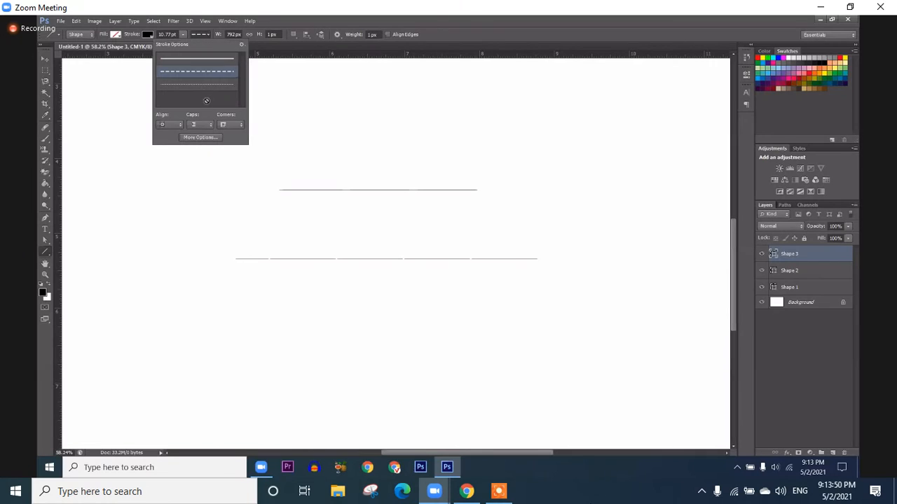
left_click(198, 80)
left_click(430, 225)
left_click_drag(269, 225, 502, 225)
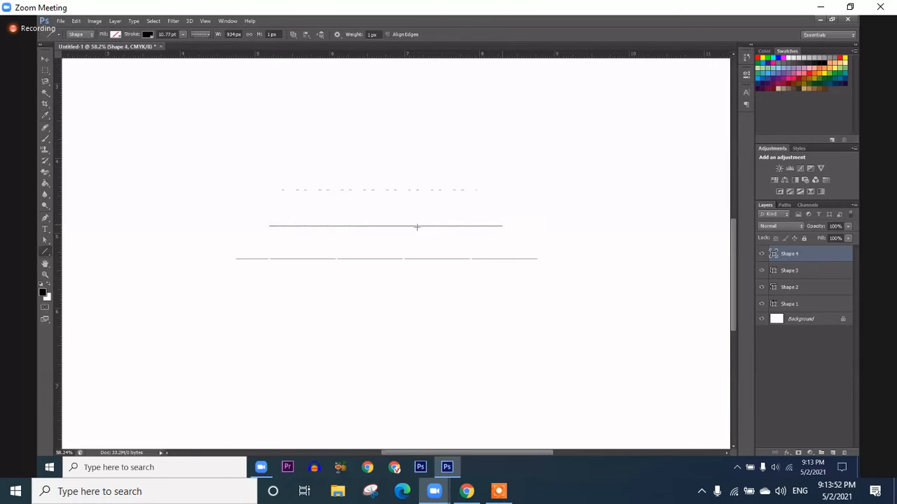
left_click_drag(374, 189, 420, 208)
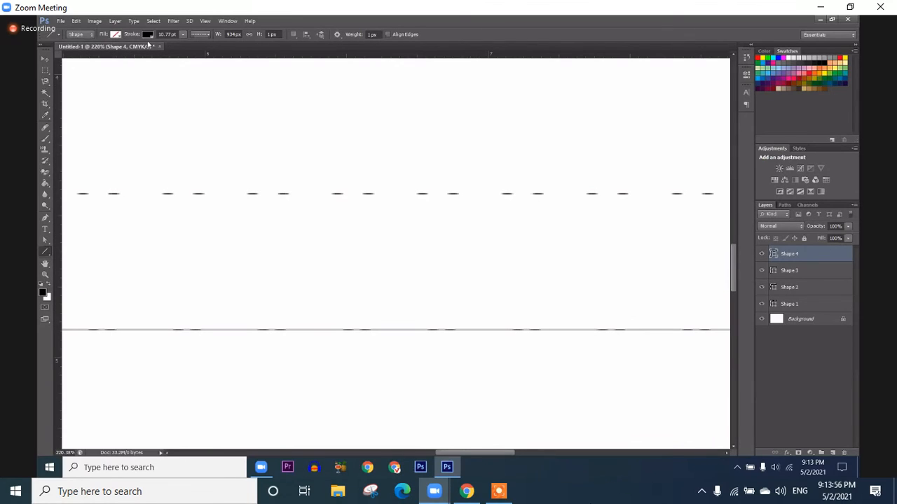
left_click_drag(324, 232, 277, 247)
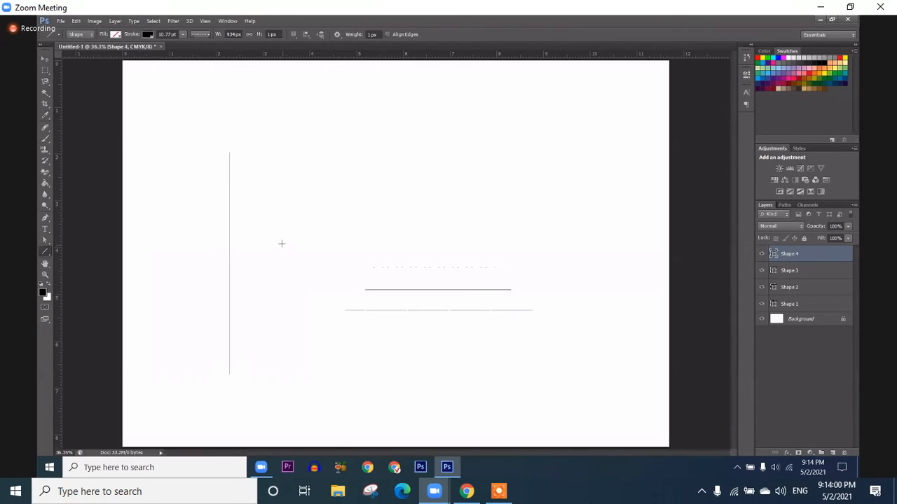
Undo all the practice lines and stroke changes back to the blank rotated canvas.
key("ctrl+alt+z")
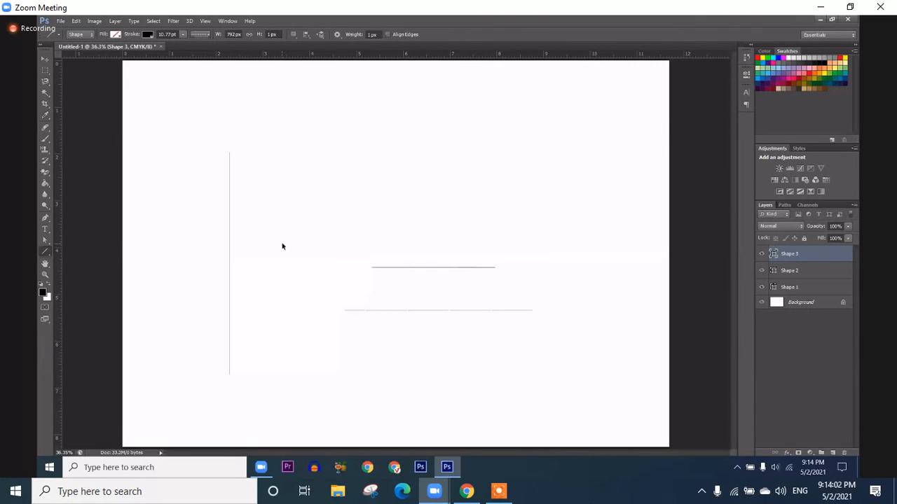
key("ctrl+alt+z")
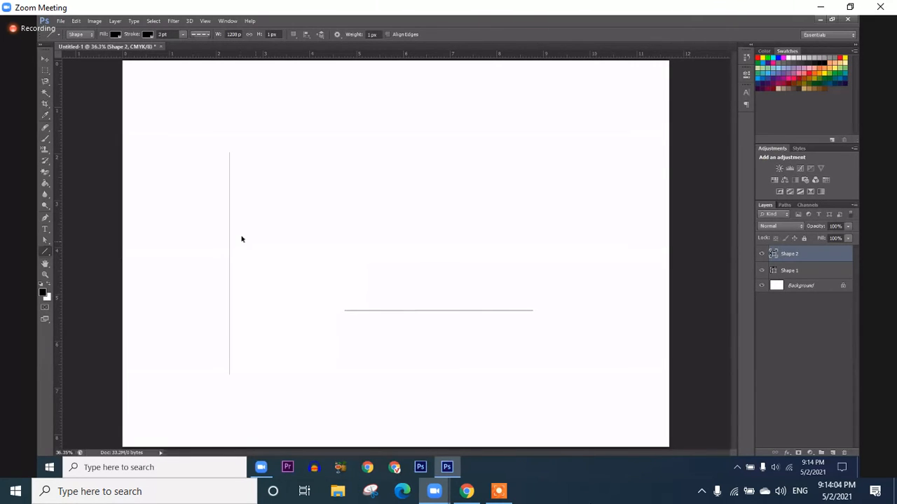
key("ctrl+alt+z")
key("ctrl+alt+z")
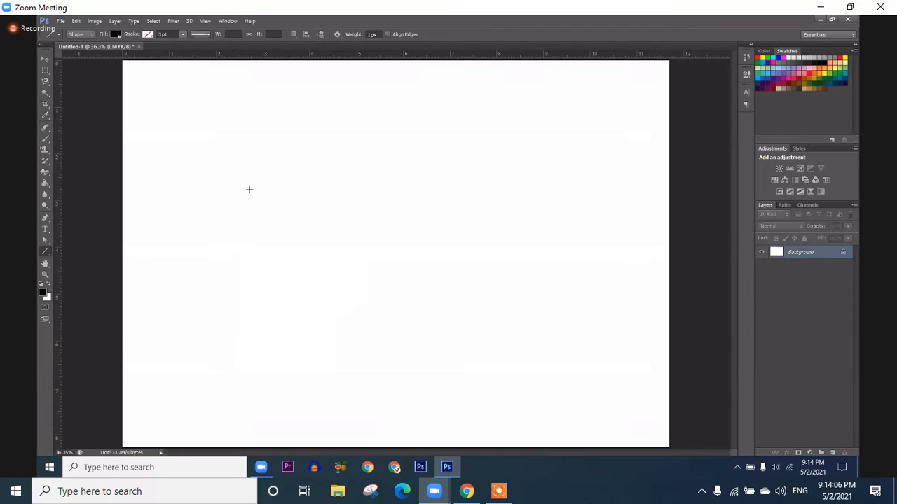
Fit the blank page in view and activate the Custom Shape tool.
scroll(218, 162, "down", 1)
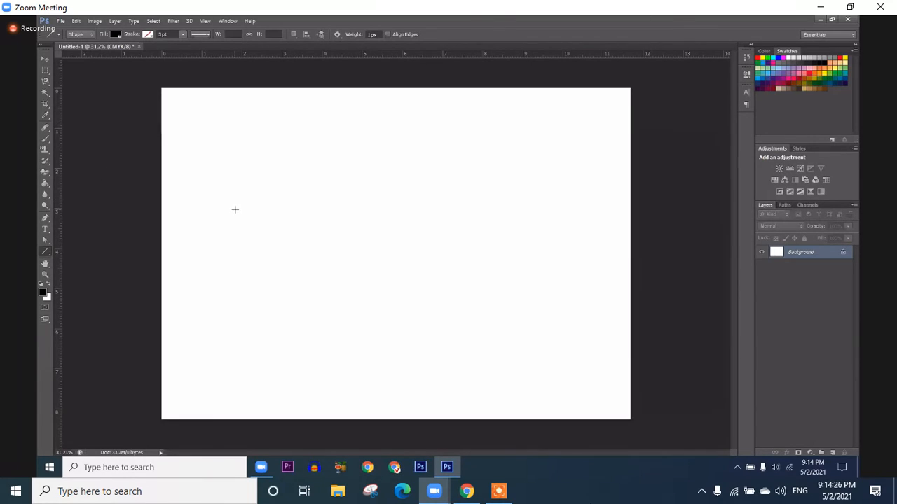
key("m")
left_click(49, 223)
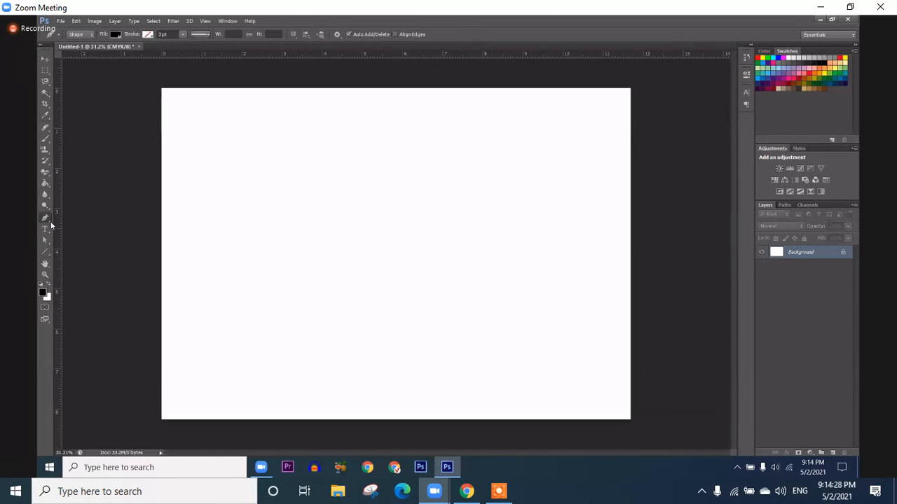
left_click(45, 252)
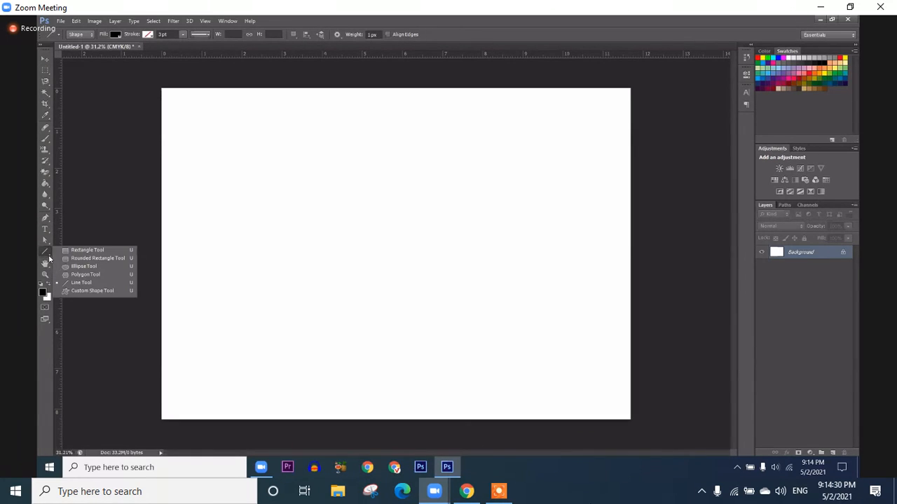
left_click(79, 292)
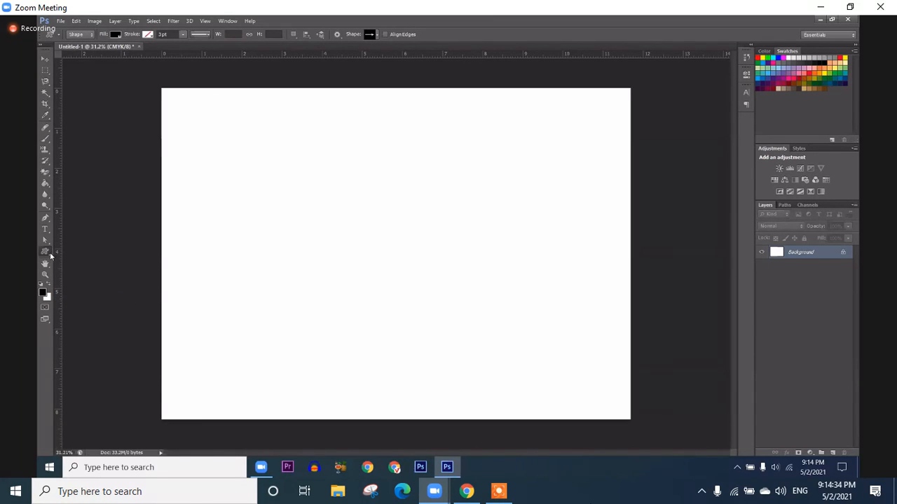
left_click(52, 258)
left_click(85, 295)
Browse the preset custom shapes and their library options, and check the Load Shapes dialog for shape files without loading any.
left_click(377, 35)
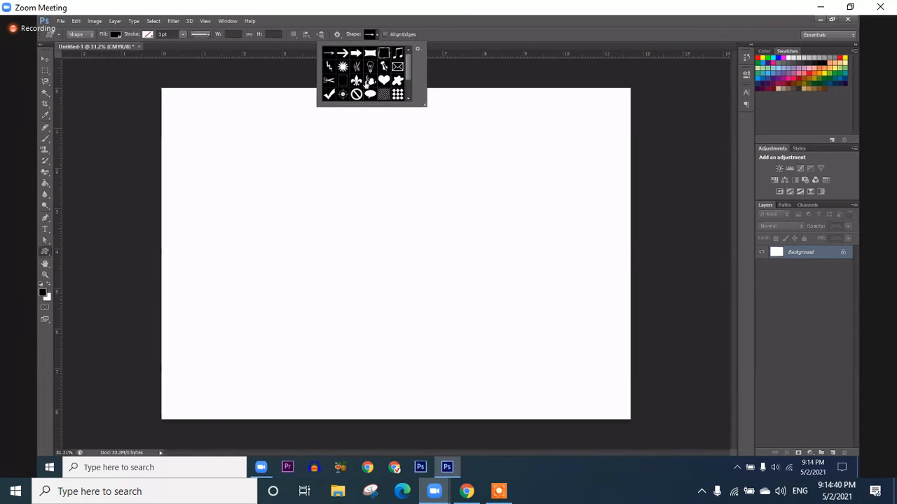
scroll(367, 83, "down", 3)
scroll(367, 82, "up", 3)
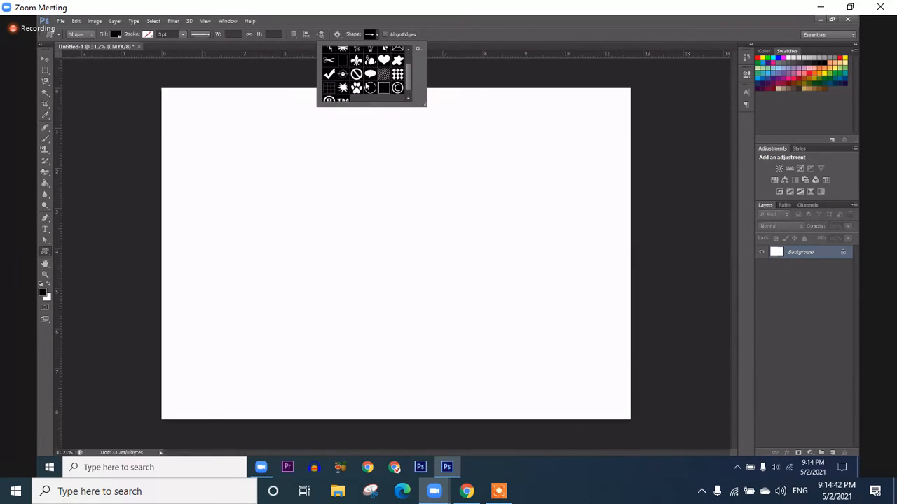
left_click(417, 49)
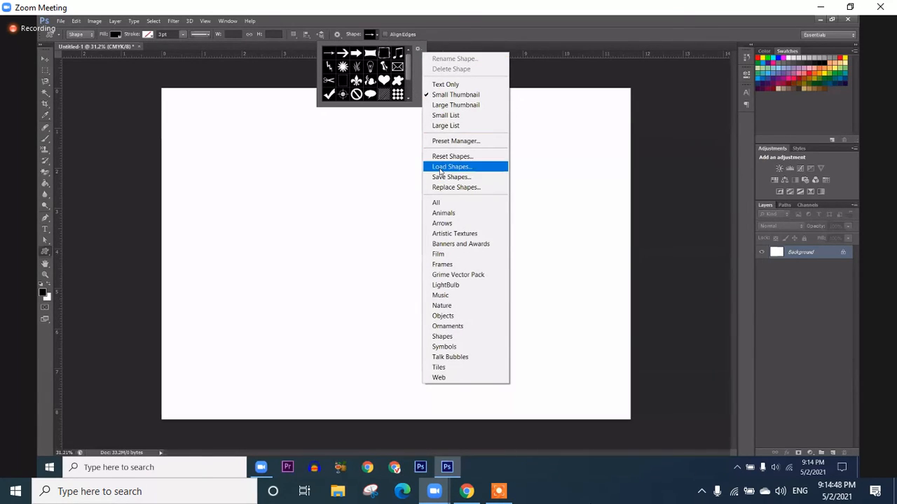
left_click(408, 75)
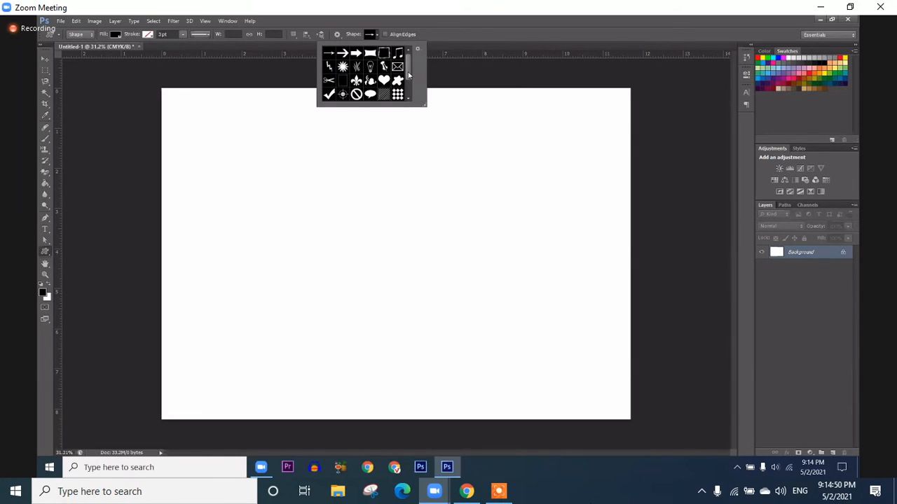
left_click_drag(408, 76, 409, 94)
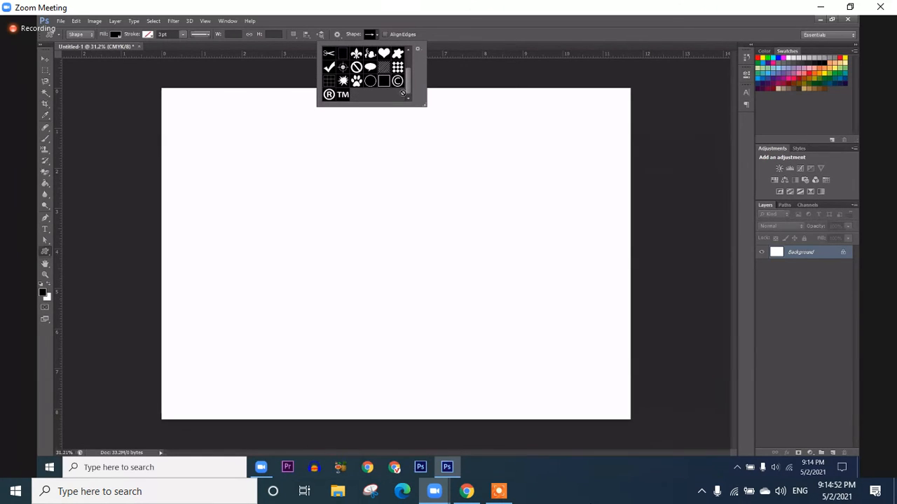
scroll(410, 84, "up", 3)
left_click(418, 49)
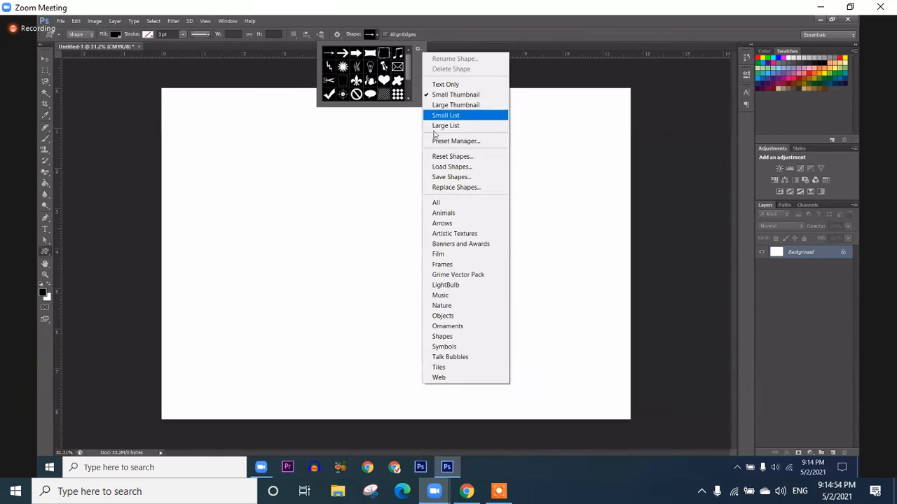
left_click(443, 166)
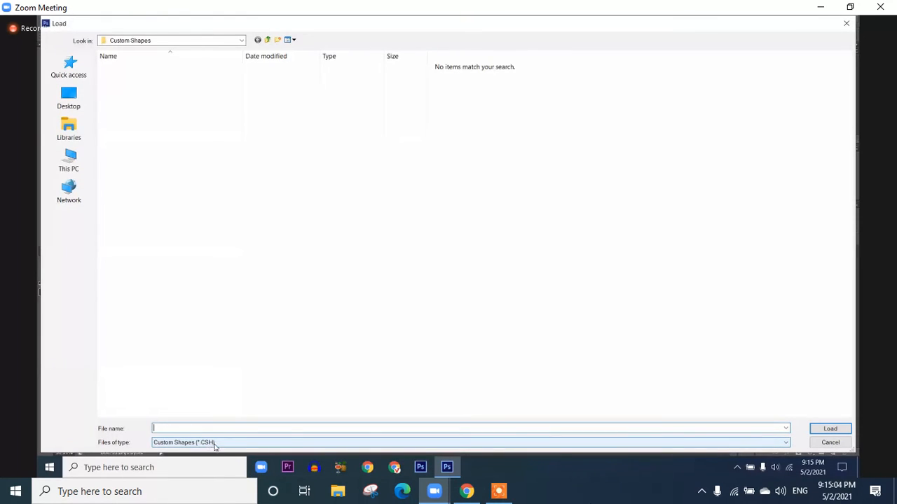
left_click(830, 443)
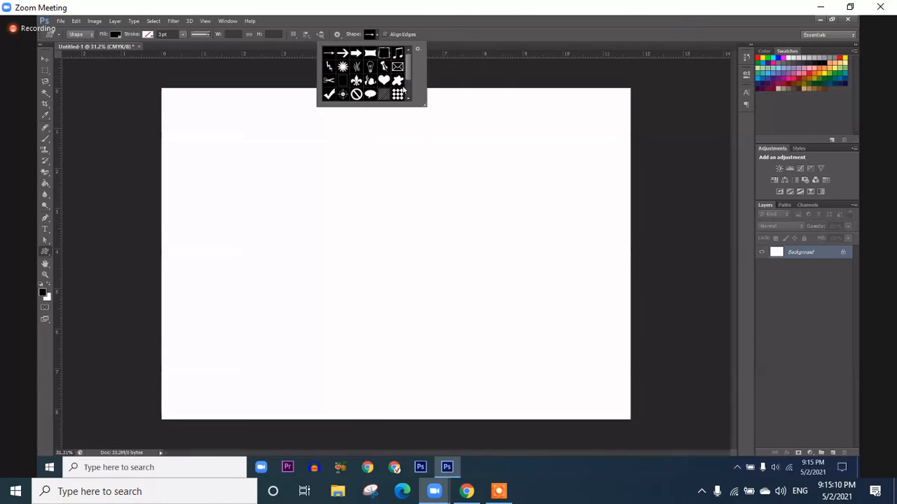
scroll(403, 88, "down", 2)
scroll(371, 69, "up", 2)
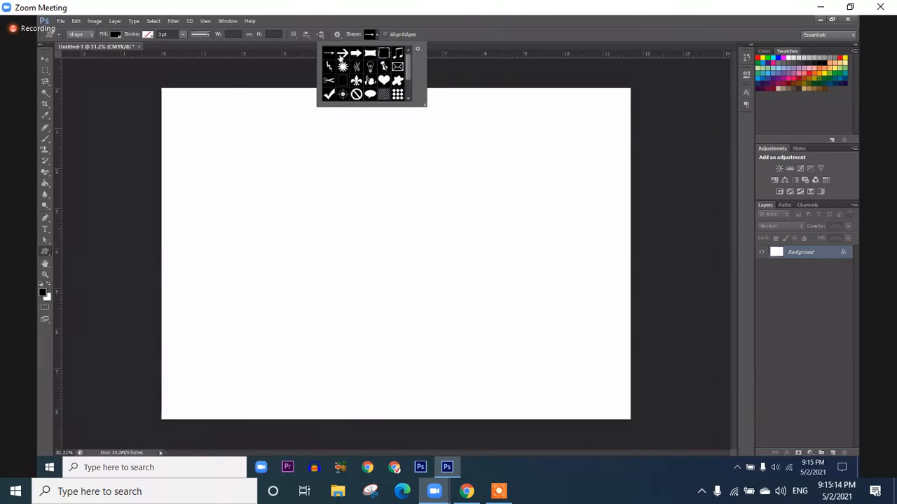
Choose the envelope shape, undo a small first attempt, and draw it about 575 by 423 px in the page's upper middle.
left_click(398, 68)
left_click_drag(325, 166, 370, 203)
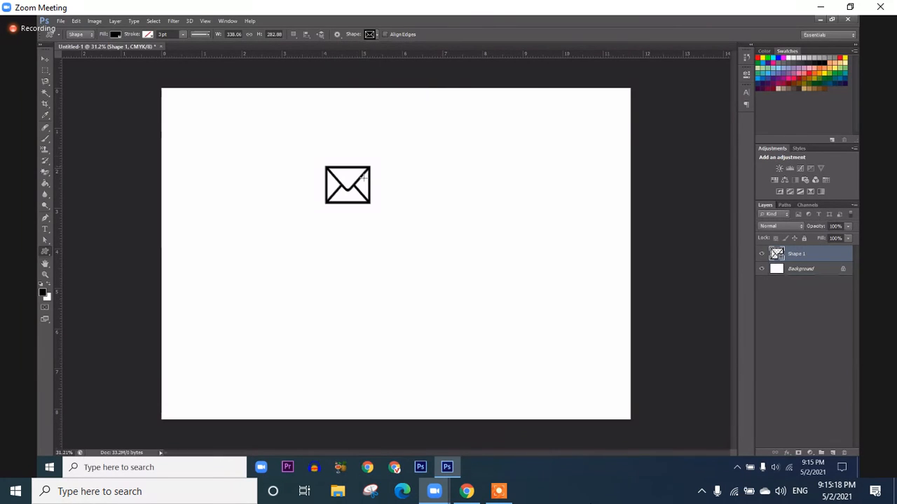
key("ctrl+z")
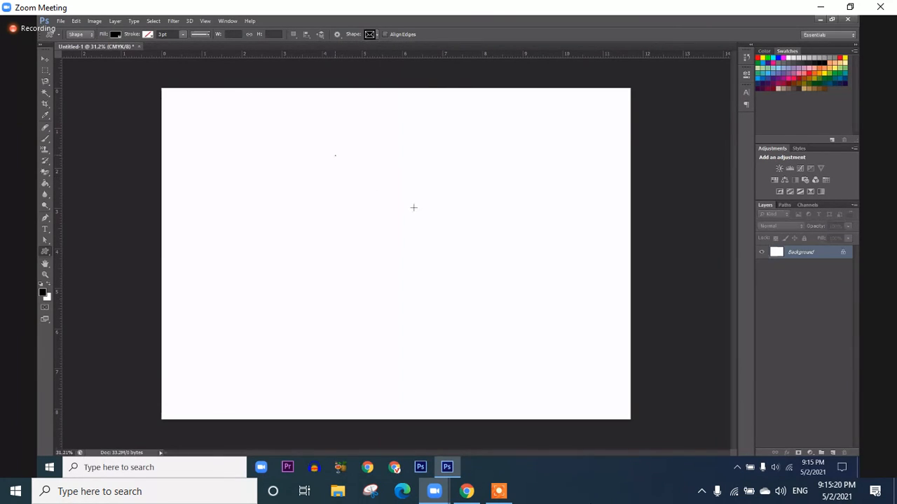
left_click_drag(414, 210, 413, 211)
Draw a right-pointing arrow custom shape about 1103 by 364 px below the envelope.
left_click(377, 35)
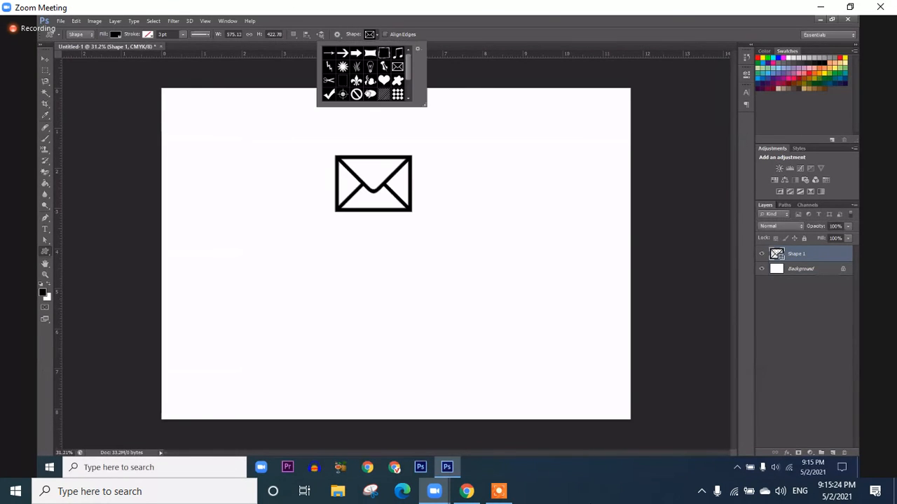
left_click(342, 54)
left_click_drag(303, 247, 450, 296)
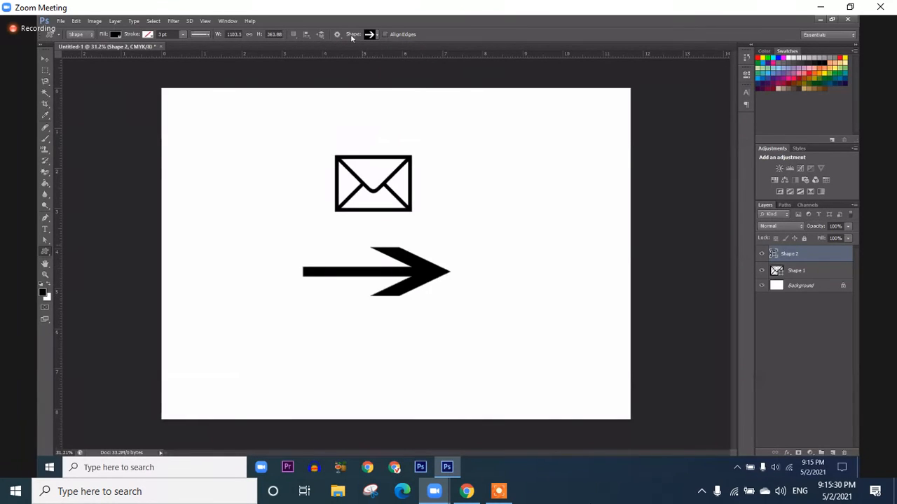
Draw a scissors custom shape about 590 by 402 px to the left of the envelope.
left_click(376, 35)
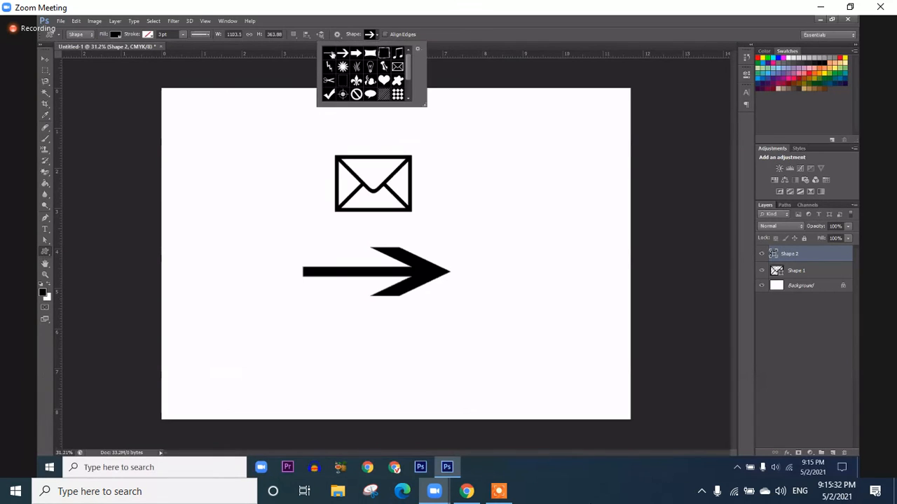
left_click(329, 79)
left_click(270, 184)
left_click_drag(216, 138, 297, 182)
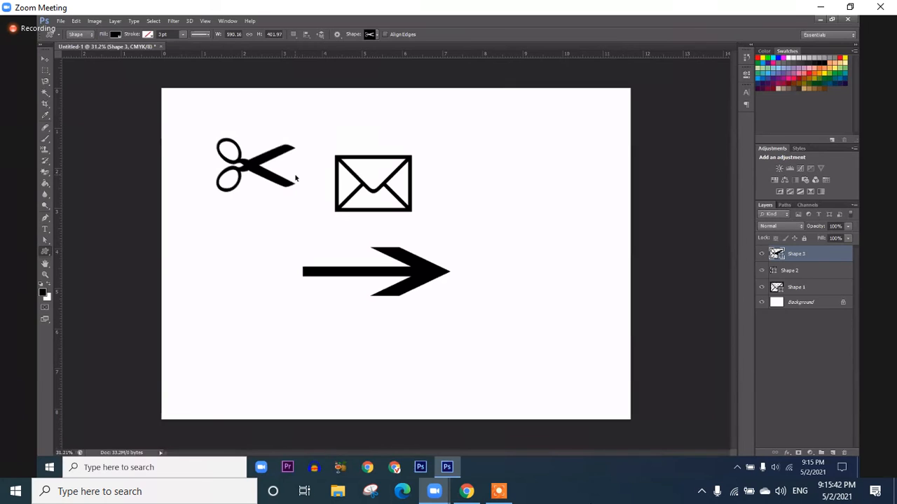
Undo the scissors, arrow and envelope shapes.
key("ctrl+alt+z")
key("ctrl+alt+z")
key("ctrl+alt+z")
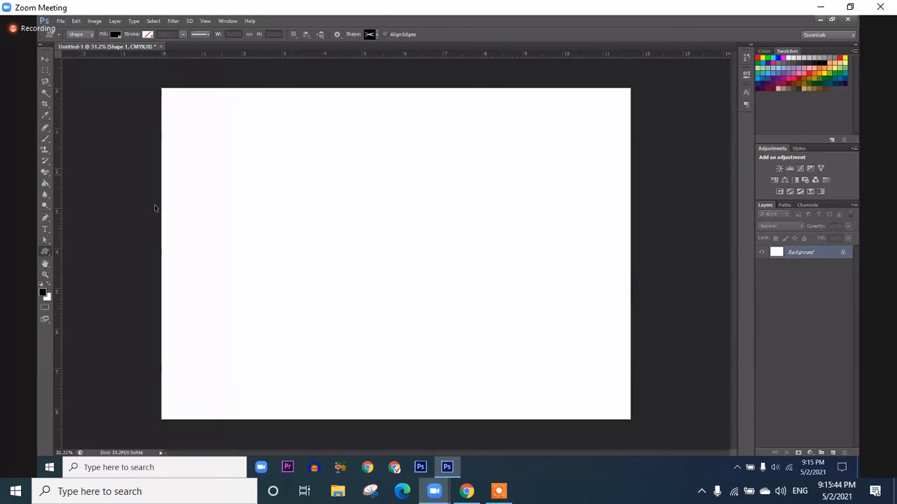
Check the Zoom meeting chat and close it to return to the shared canvas.
right_click(50, 253)
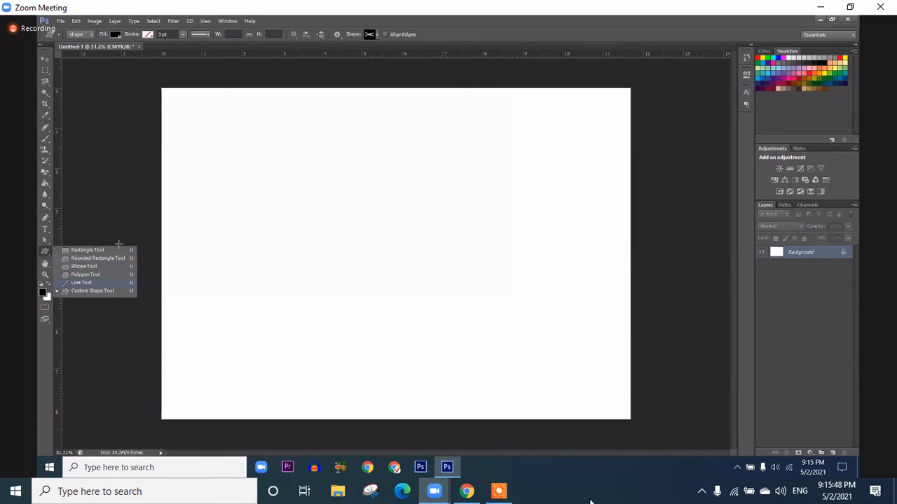
left_click(435, 454)
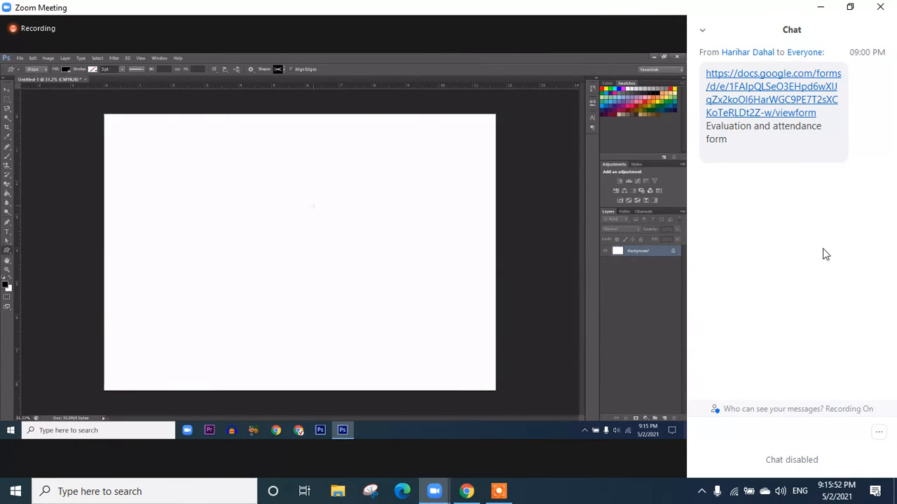
left_click(703, 33)
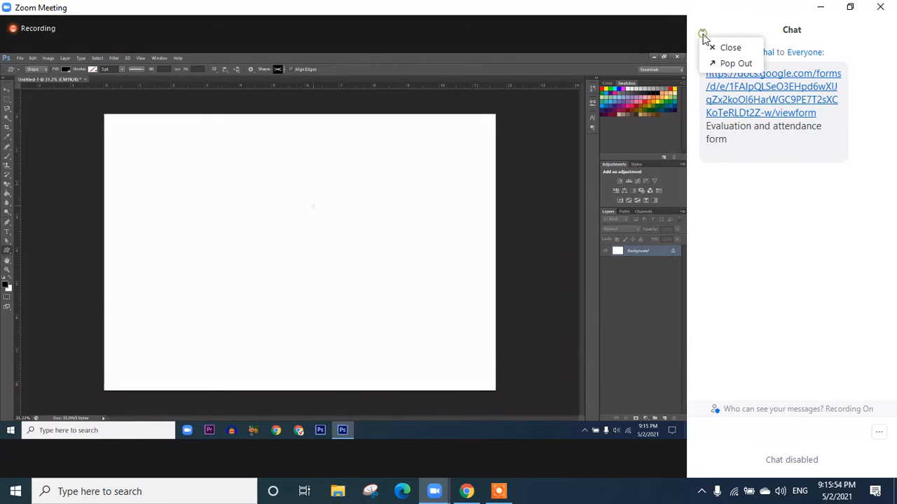
left_click(728, 48)
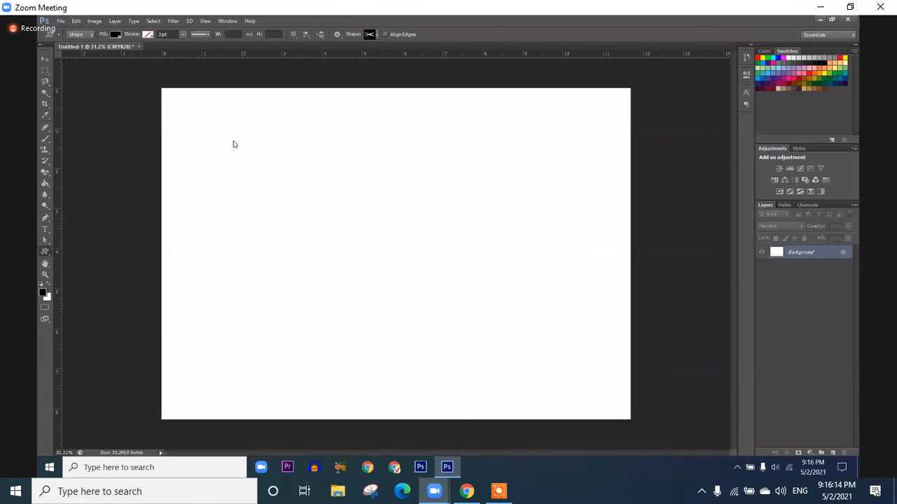
Open the image smiling-man-with-blurred-background.jpg from the Downloads folder.
key("ctrl+o")
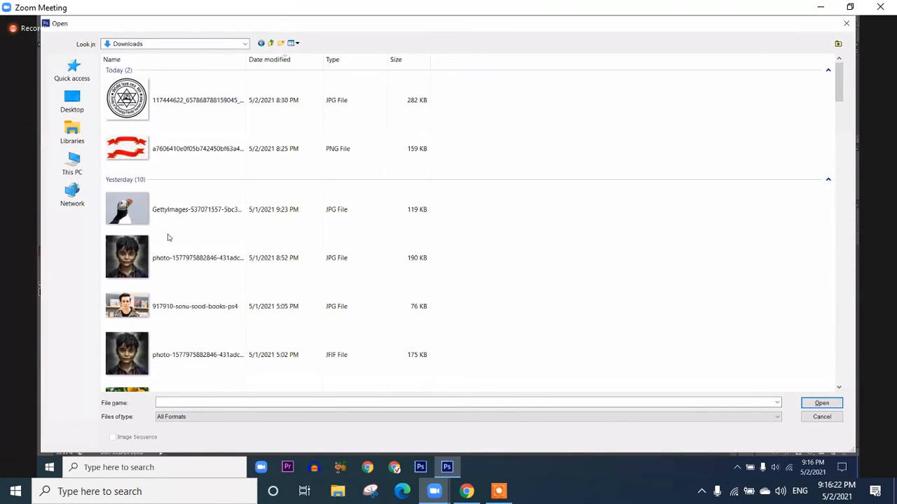
scroll(168, 237, "down", 2)
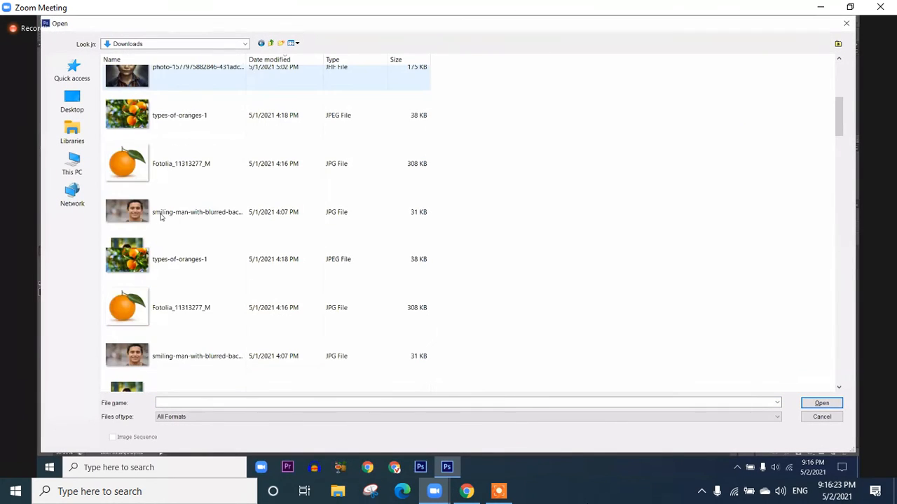
left_click(307, 205)
double_click(361, 206)
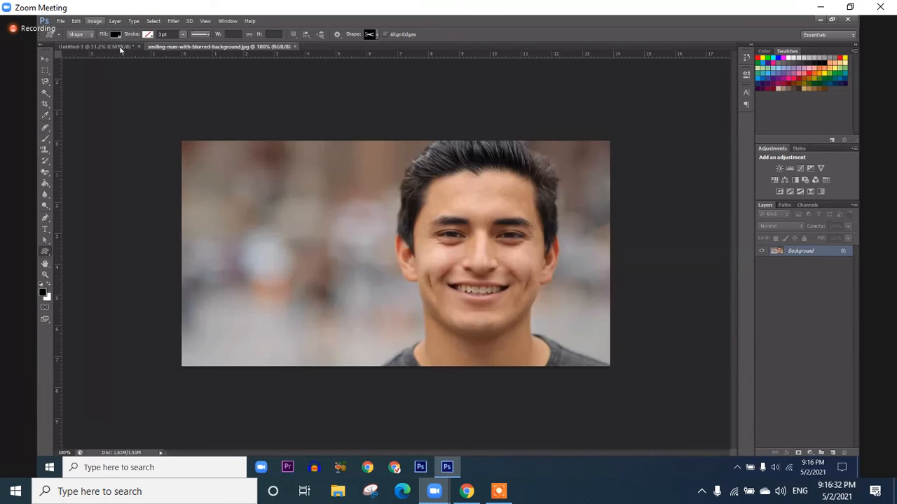
mouse_move(120, 49)
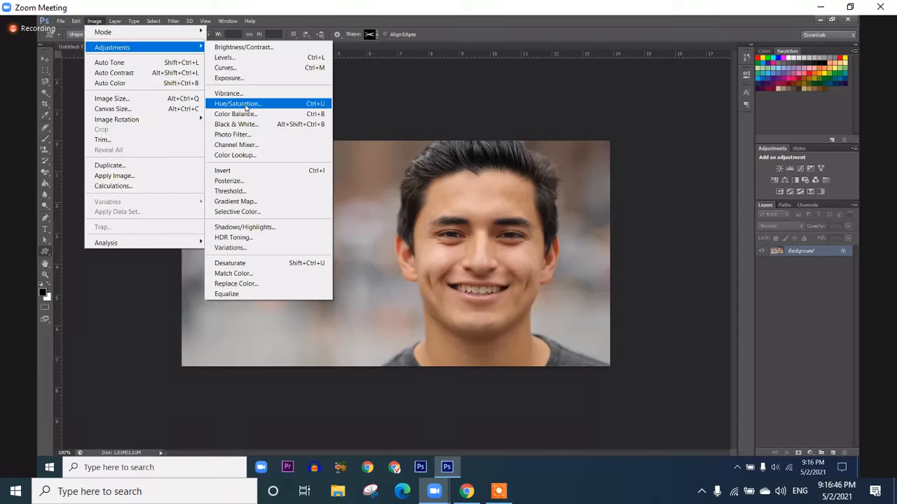
left_click(226, 47)
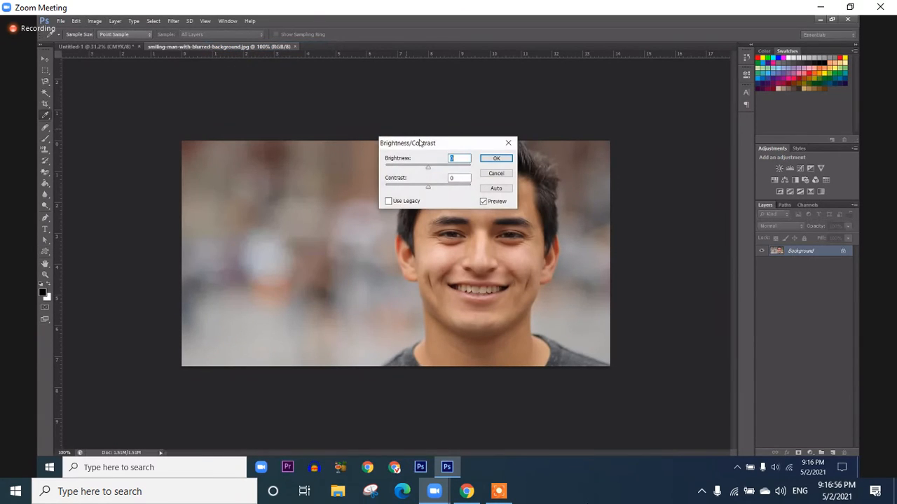
left_click_drag(420, 143, 546, 223)
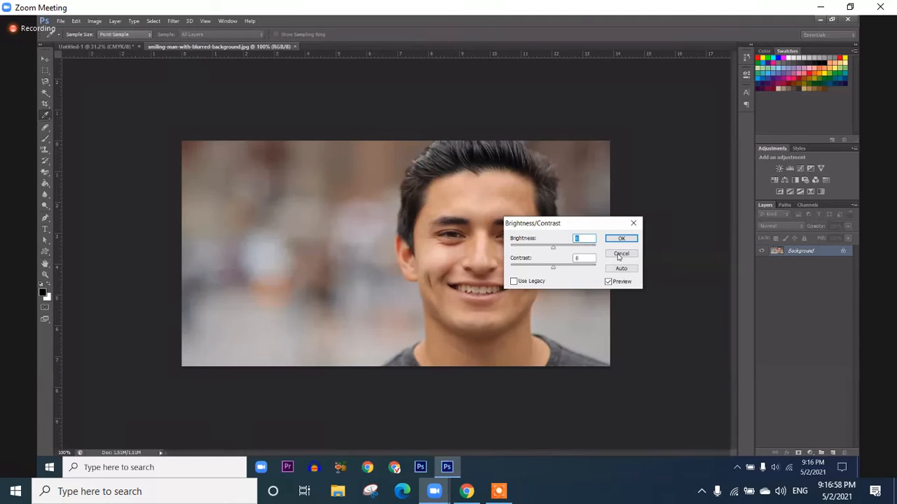
key("Escape")
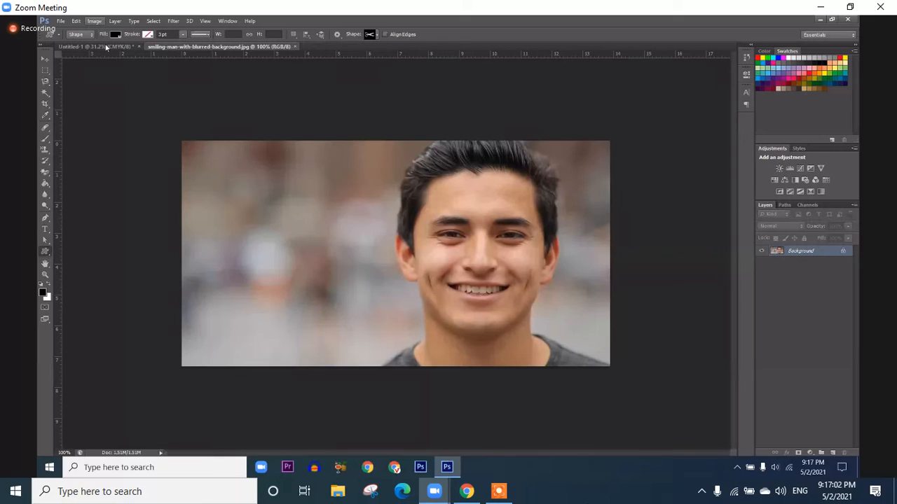
Start a Brightness/Contrast adjustment on the portrait photo and set brightness to 52 and contrast to 19.
mouse_move(199, 51)
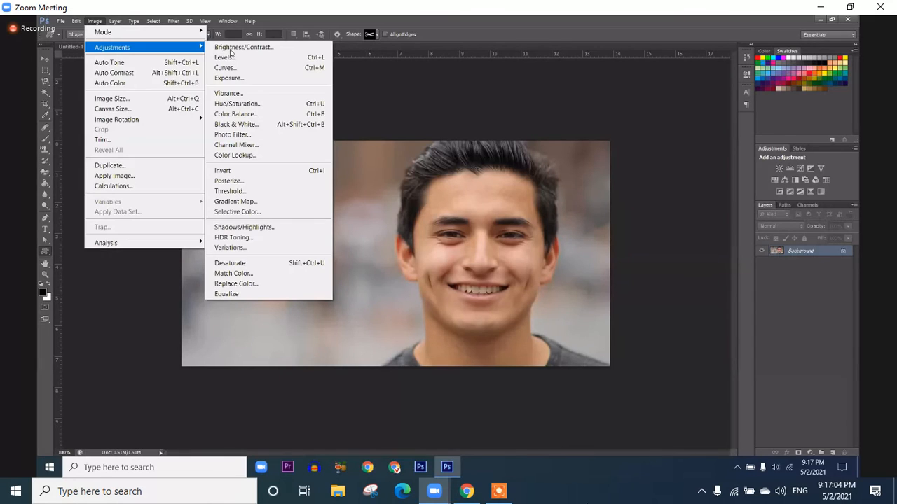
left_click(242, 47)
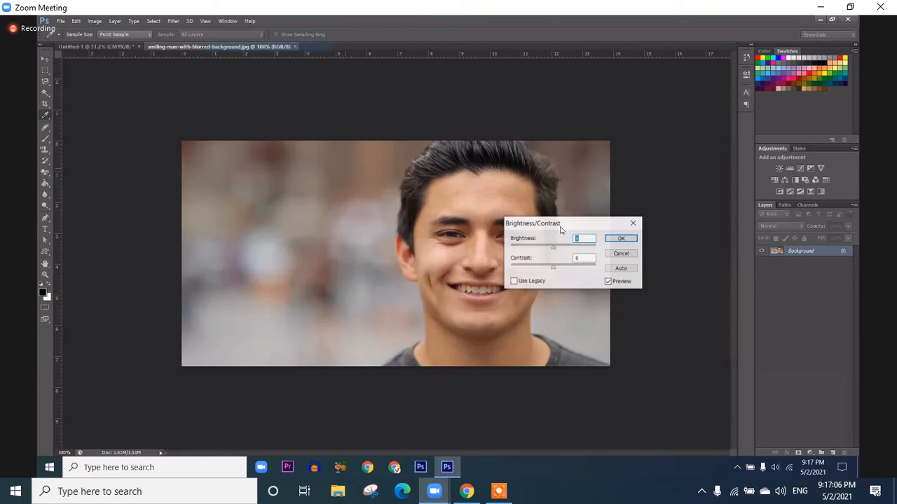
left_click_drag(564, 222, 246, 257)
scroll(424, 272, "up", 3)
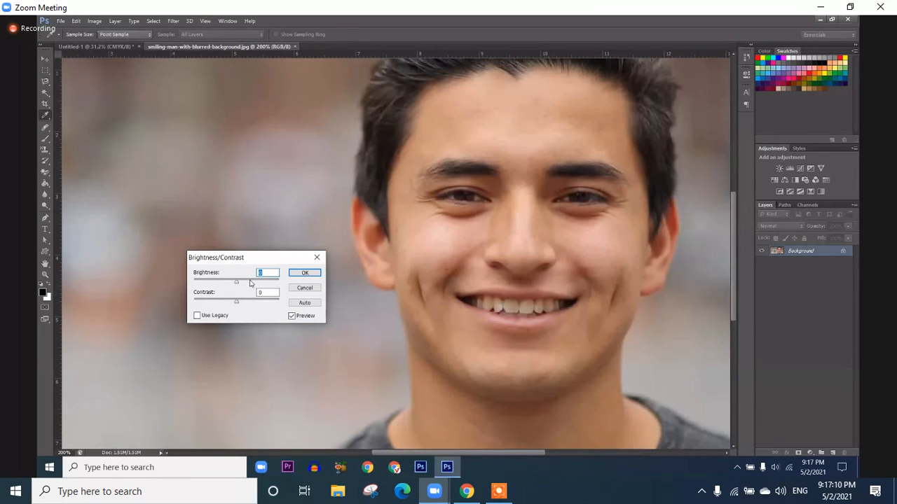
left_click(252, 282)
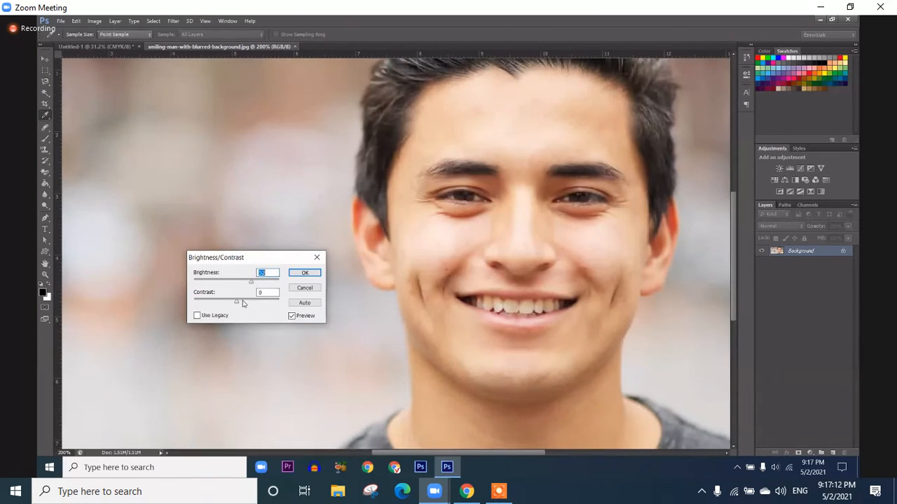
left_click(244, 302)
left_click_drag(244, 304, 244, 304)
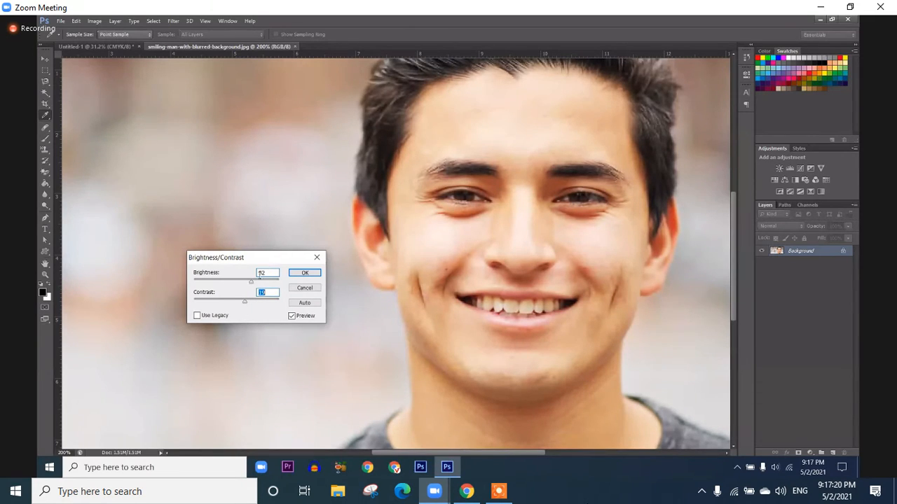
Raise the portrait's contrast to 24 and its brightness to about 80 in the Brightness/Contrast adjustment.
left_click(255, 283)
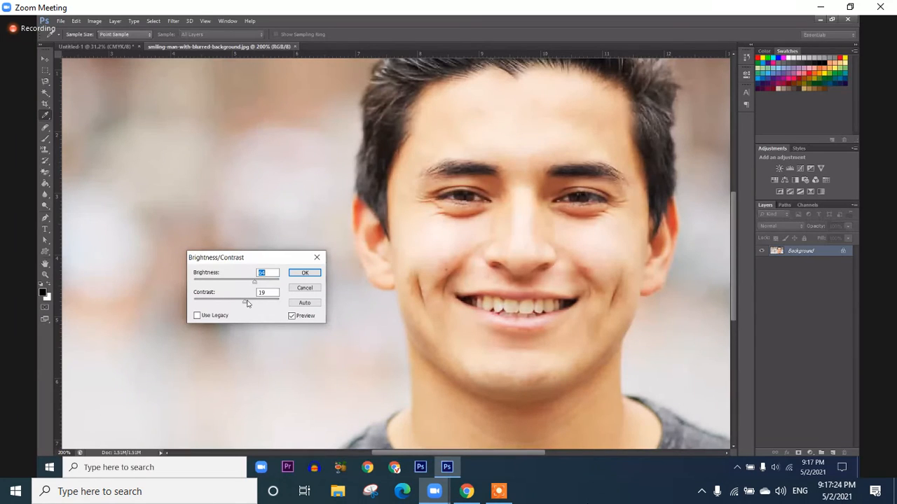
left_click(247, 303)
key("ctrl+minus")
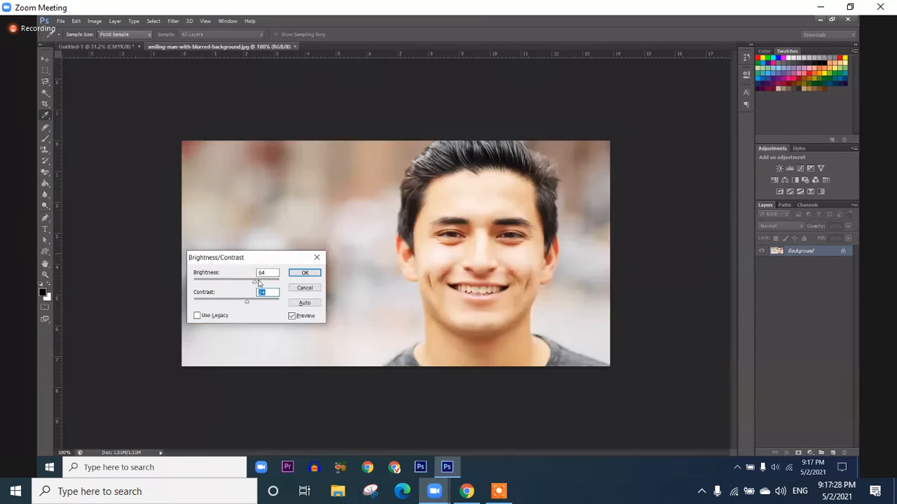
left_click(259, 282)
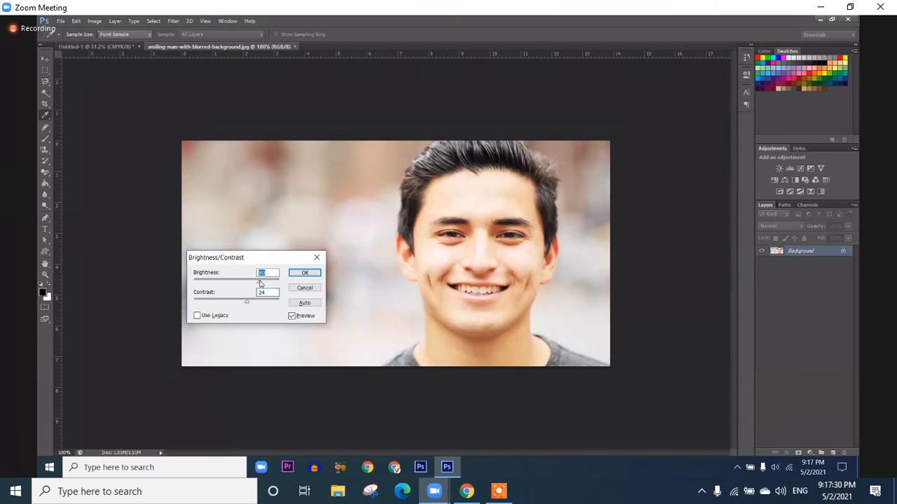
Lower the portrait's brightness to -47 and its contrast to -50.
left_click(223, 281)
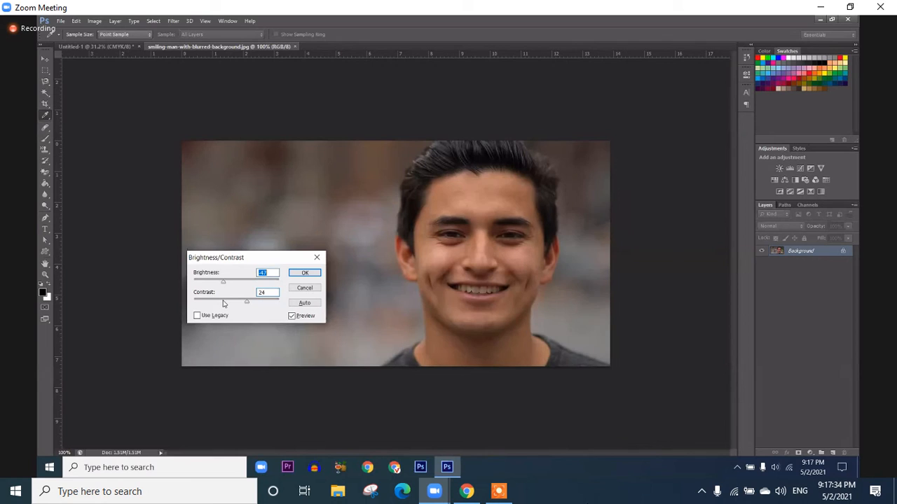
left_click(211, 302)
left_click(195, 301)
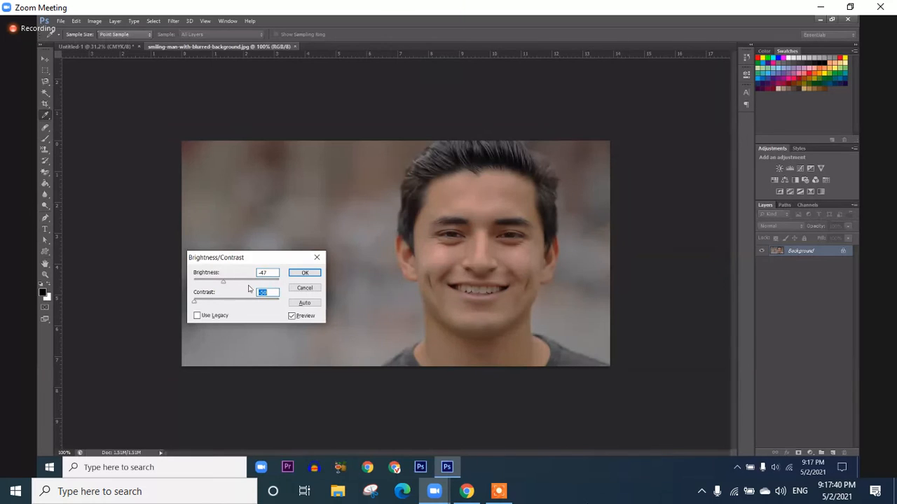
Set the portrait's brightness to 41 and contrast to 40, and apply the adjustment.
left_click(249, 283)
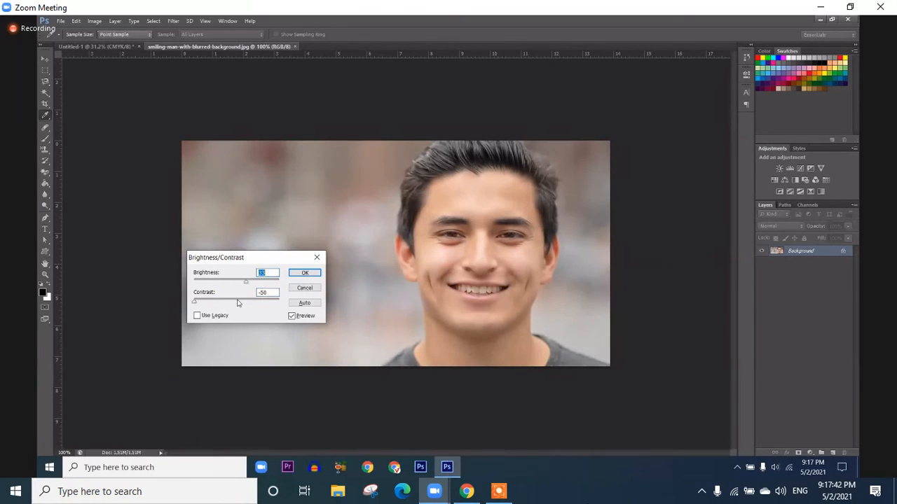
left_click_drag(239, 301, 253, 304)
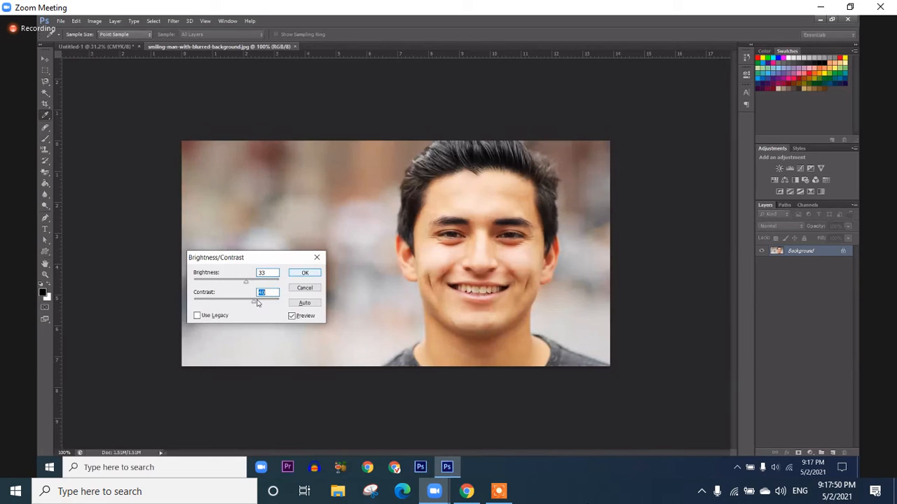
left_click_drag(248, 283, 250, 282)
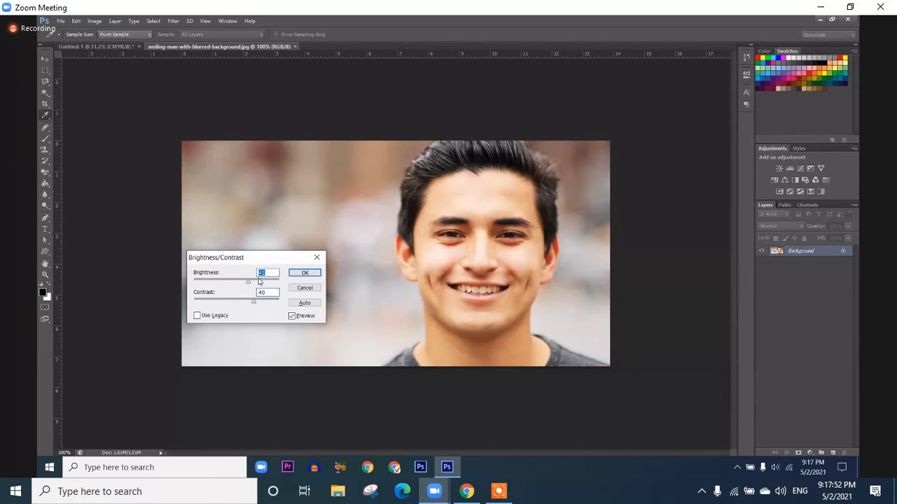
left_click(296, 274)
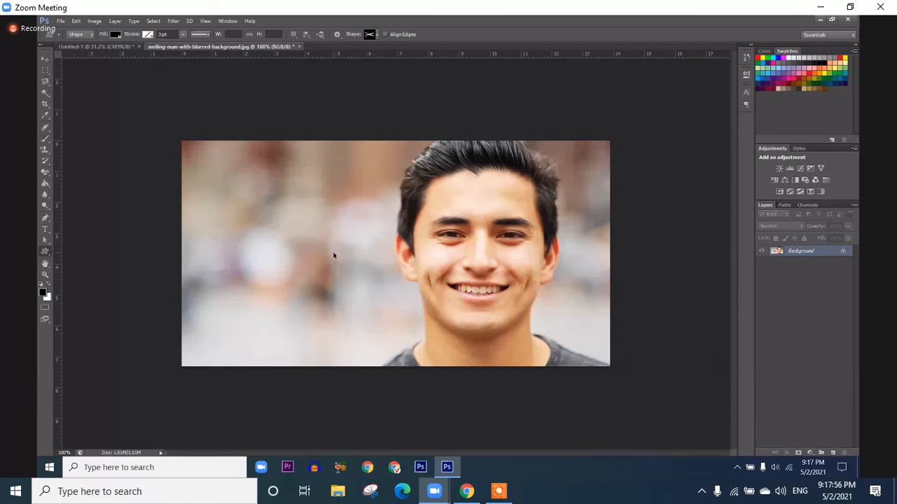
Open the puffin photo whose file name starts with GettyImages-537071557 from the Downloads folder.
key("ctrl+o")
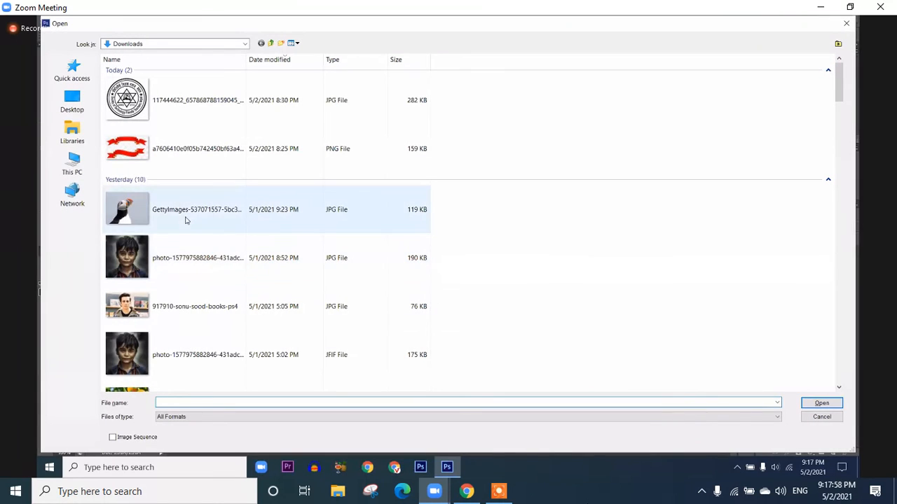
double_click(162, 210)
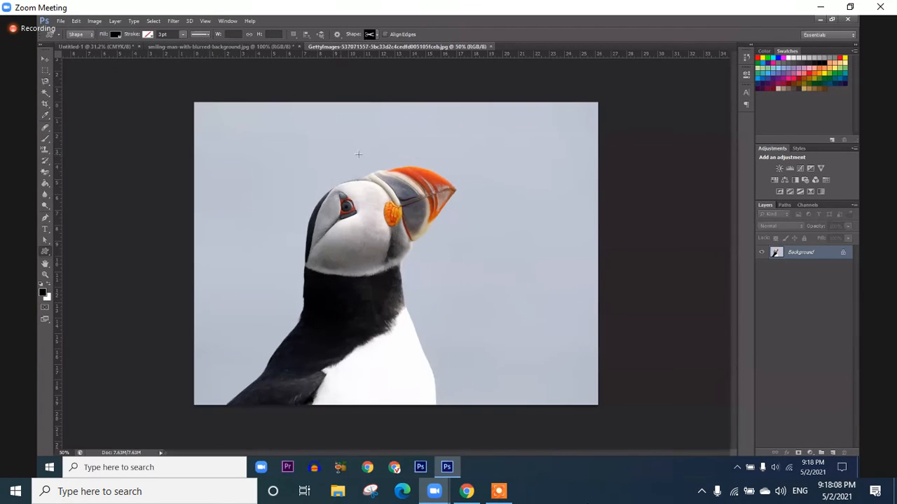
mouse_move(434, 145)
left_mouse_down()
mouse_move(486, 162)
mouse_move(440, 160)
left_mouse_up()
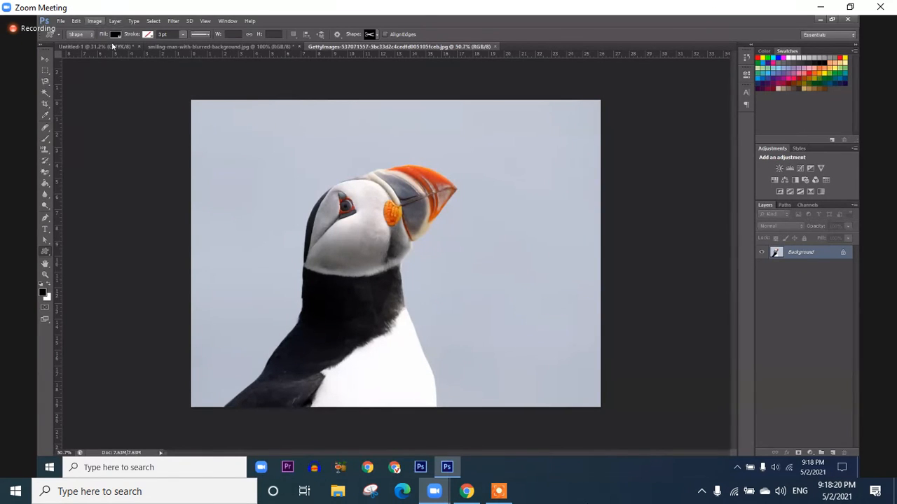
Apply a Levels adjustment to the whole puffin image with the white input level lowered to about 186.
left_click(94, 20)
mouse_move(115, 47)
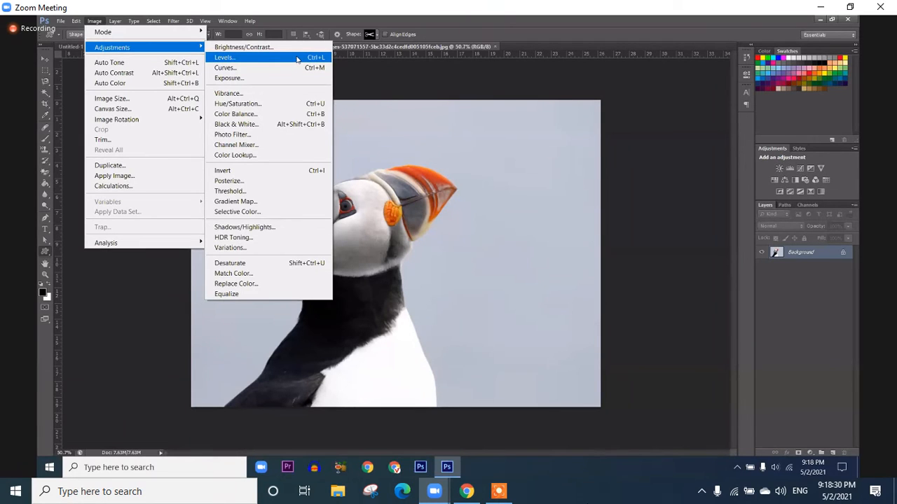
left_click(297, 59)
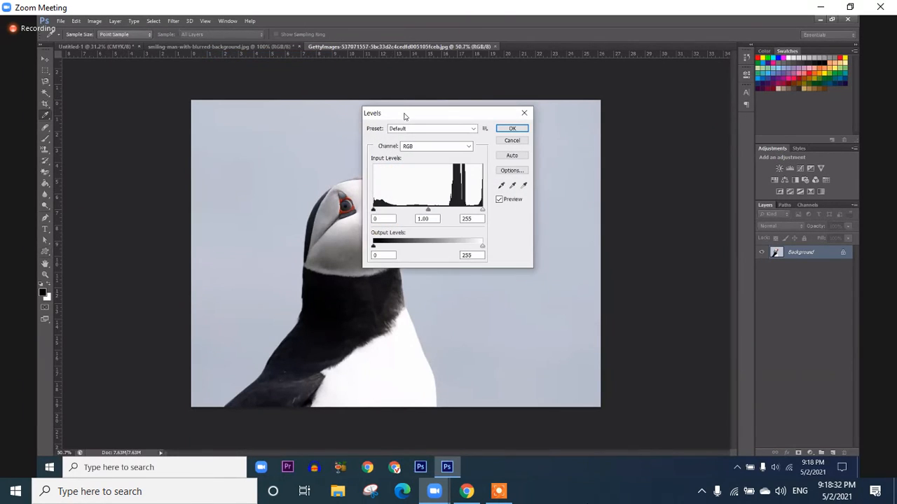
left_click_drag(402, 114, 633, 133)
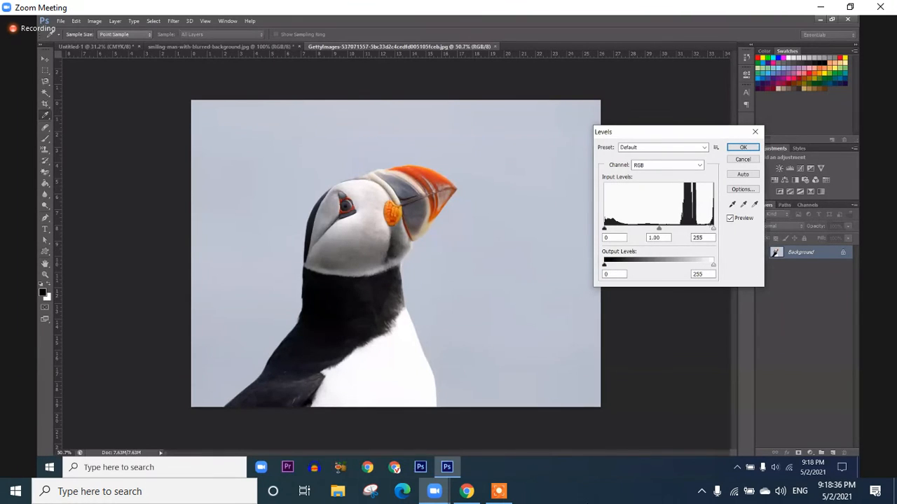
left_click_drag(713, 229, 692, 230)
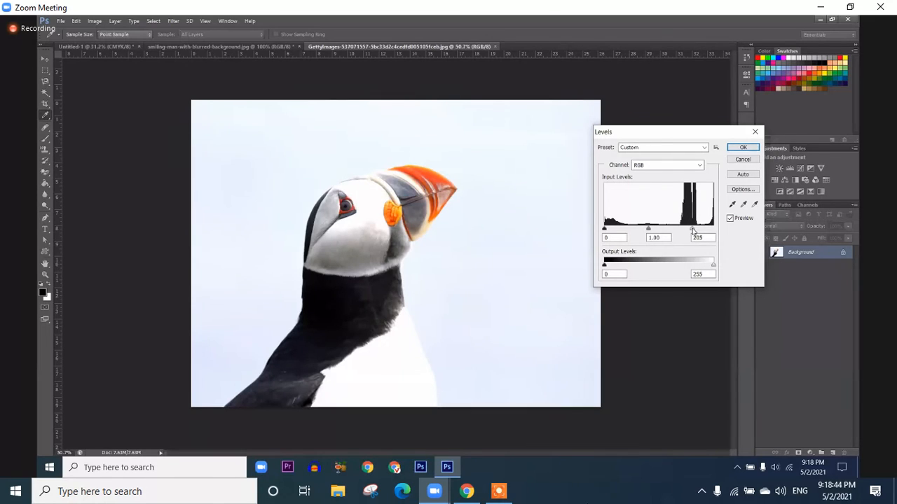
left_click_drag(692, 229, 692, 229)
left_click_drag(695, 230, 687, 230)
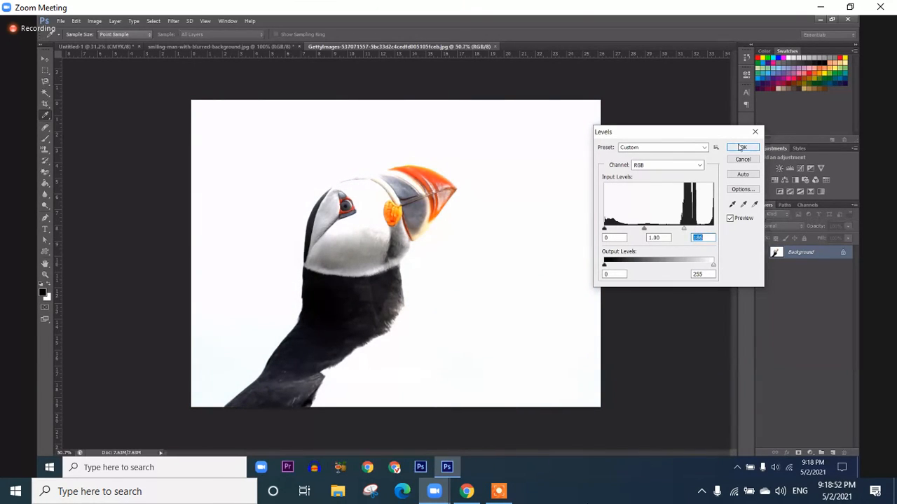
key("Return")
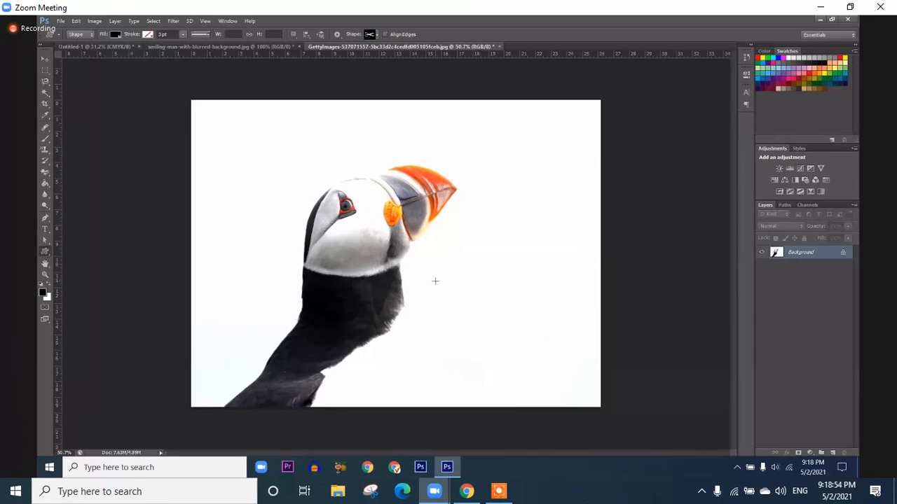
Compare the puffin image before and after the Levels adjustment, then leave the adjustment undone.
key("ctrl+z")
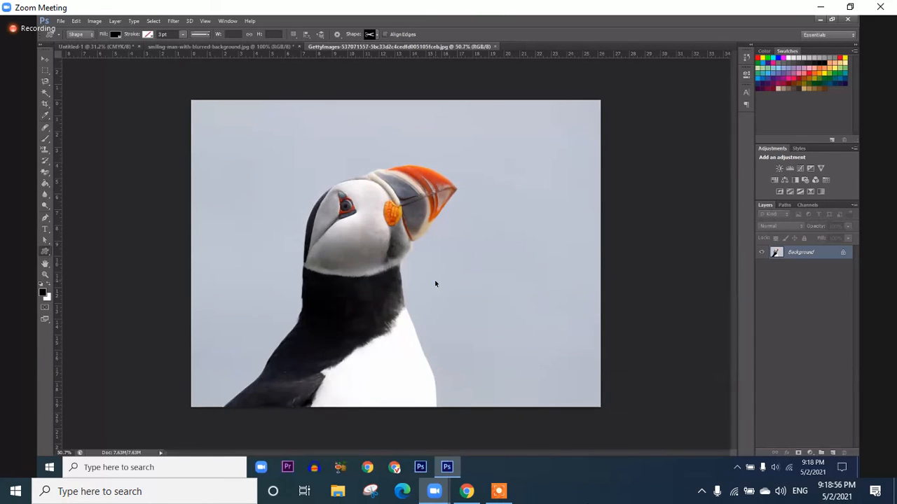
key("ctrl+z")
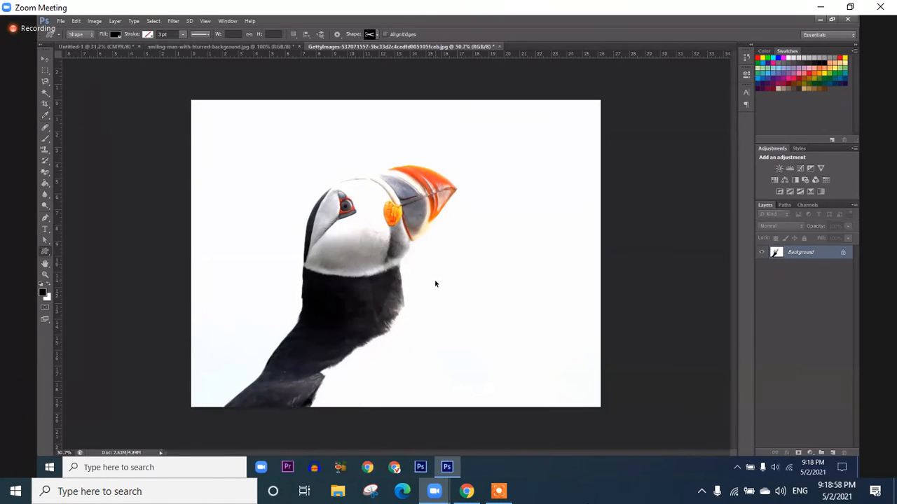
key("ctrl+z")
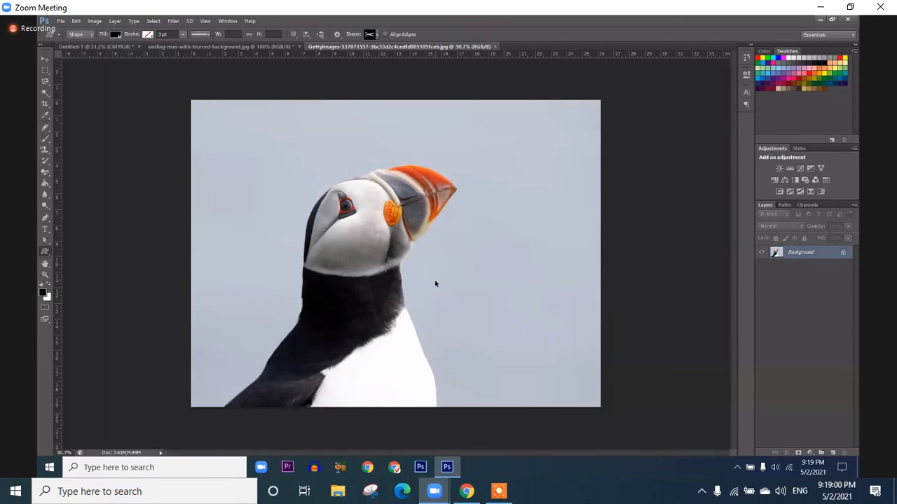
key("ctrl+z")
key("ctrl+z")
Select the grey background around the puffin with the Magic Wand and whiten it using Levels with a white input level of 177.
left_click(45, 92)
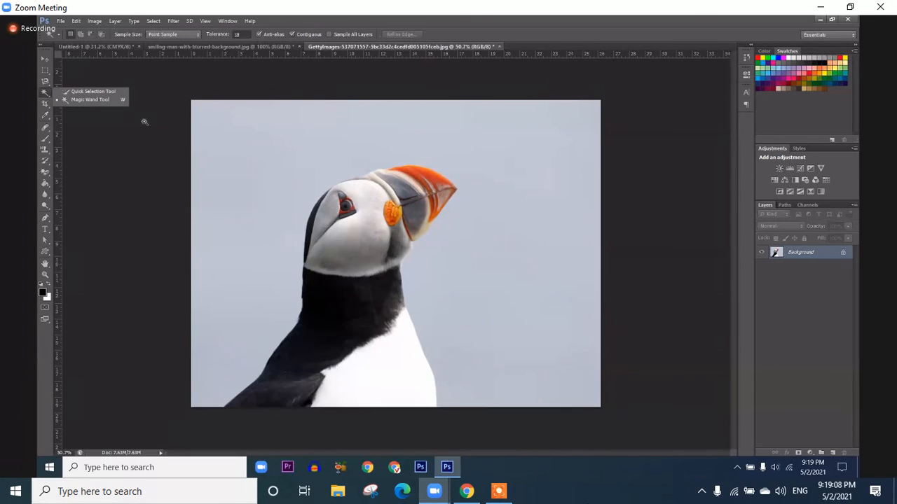
left_click(255, 160)
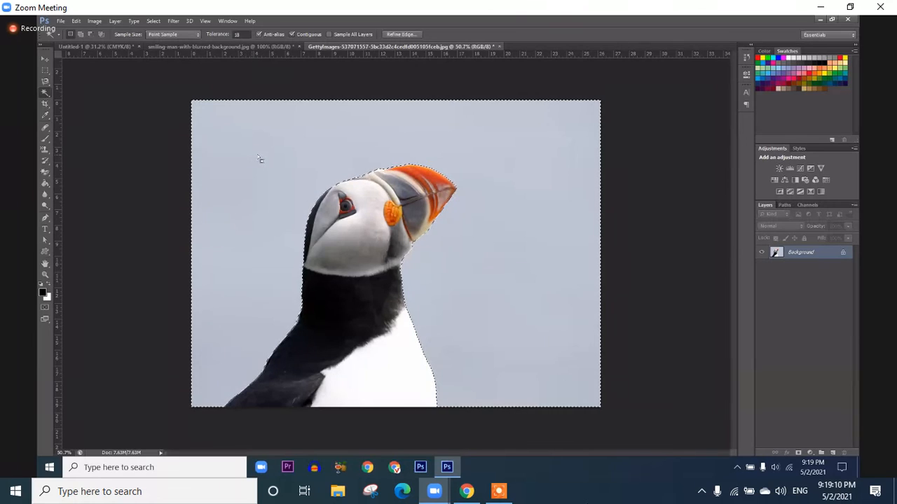
key("ctrl+l")
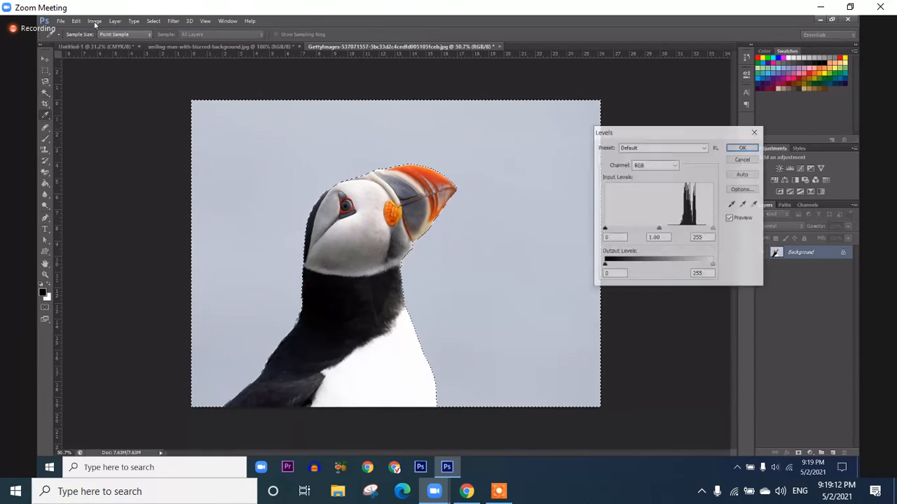
left_click(94, 21)
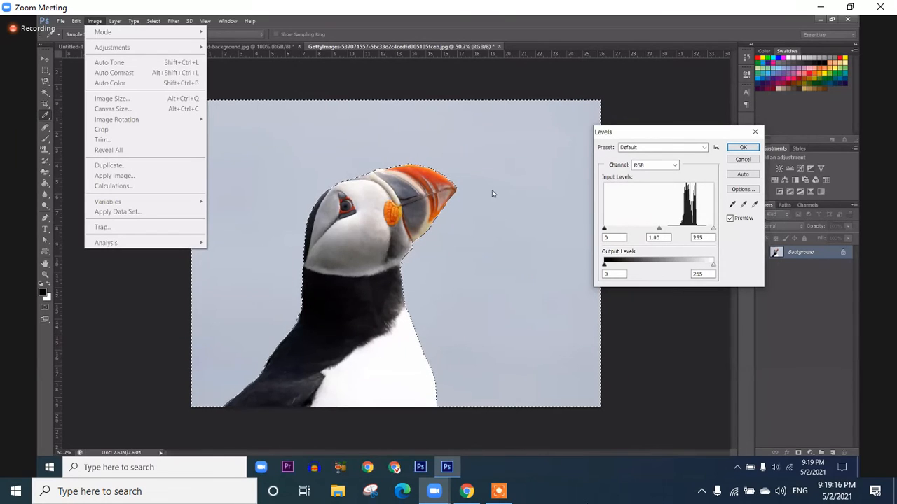
left_click(477, 161)
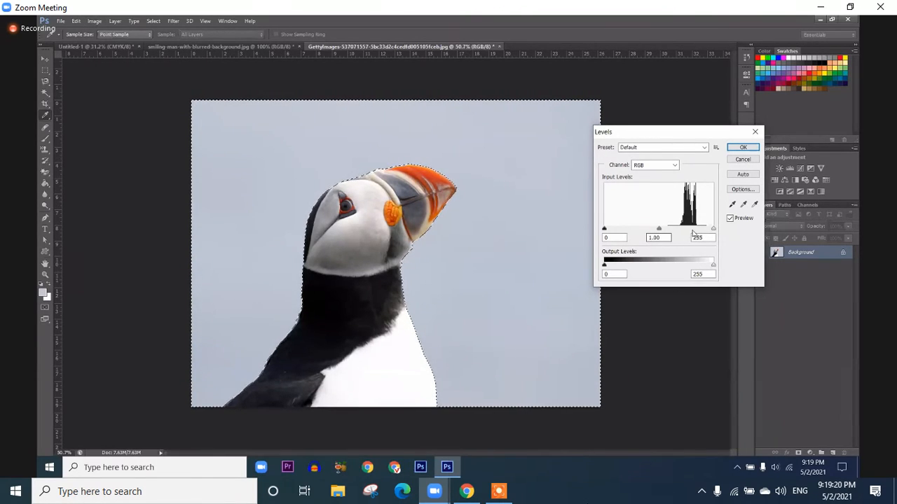
left_click_drag(713, 229, 677, 233)
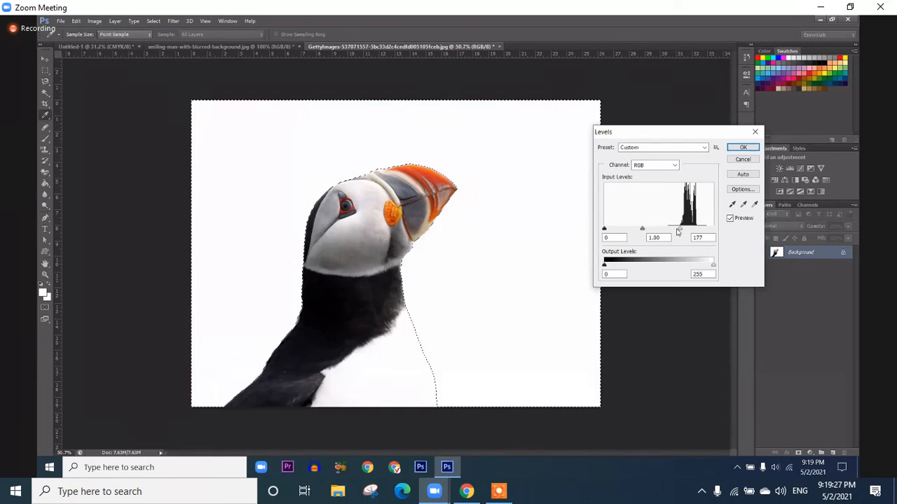
left_click(742, 147)
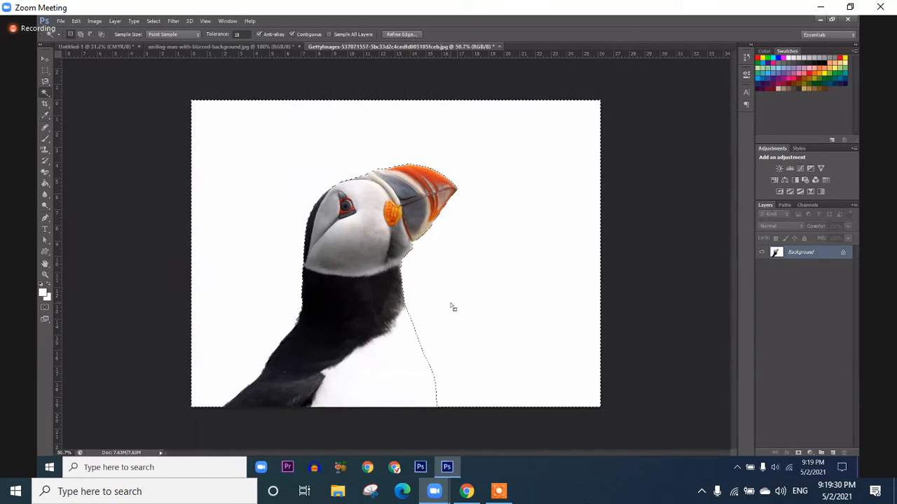
Clear the background selection, then undo both the deselection and the background's Levels adjustment.
key("ctrl+d")
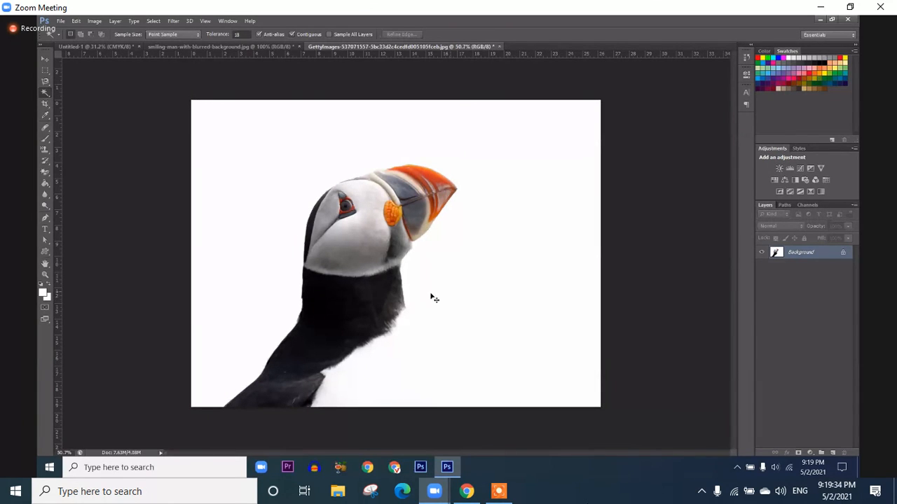
key("ctrl+z")
key("ctrl+alt+z")
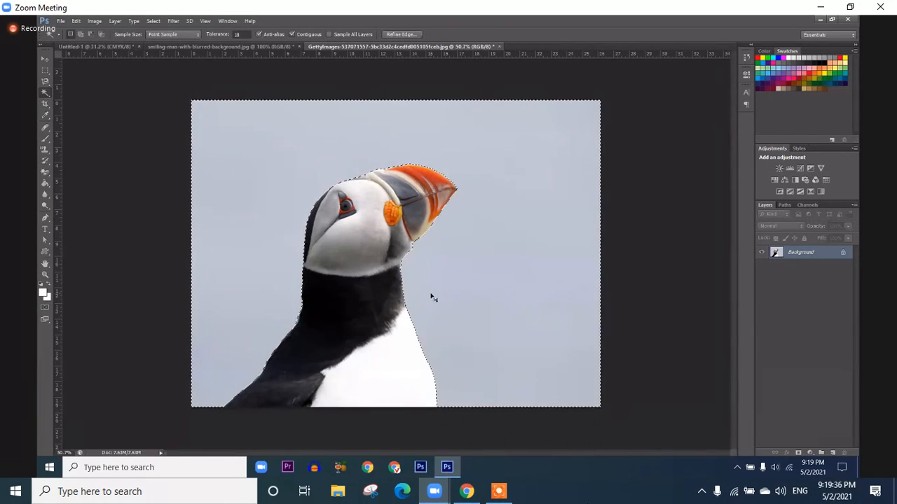
Check the selected puffin background in Levels without adjusting it, then clear the selection.
key("ctrl+l")
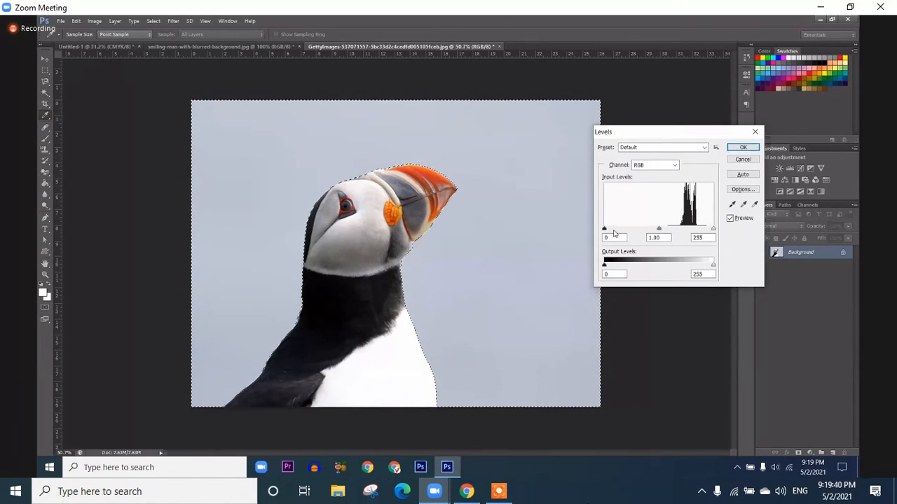
mouse_move(605, 230)
left_mouse_down()
mouse_move(642, 231)
mouse_move(603, 227)
left_mouse_up()
key("Return")
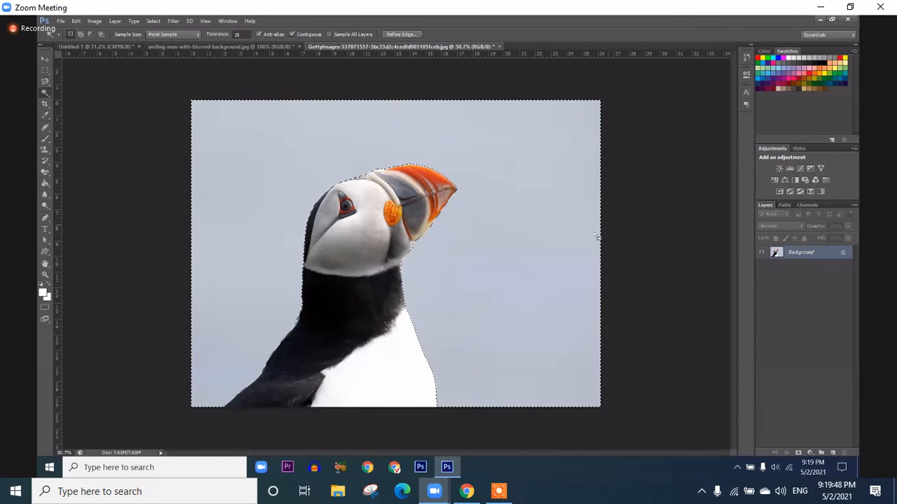
key("ctrl+d")
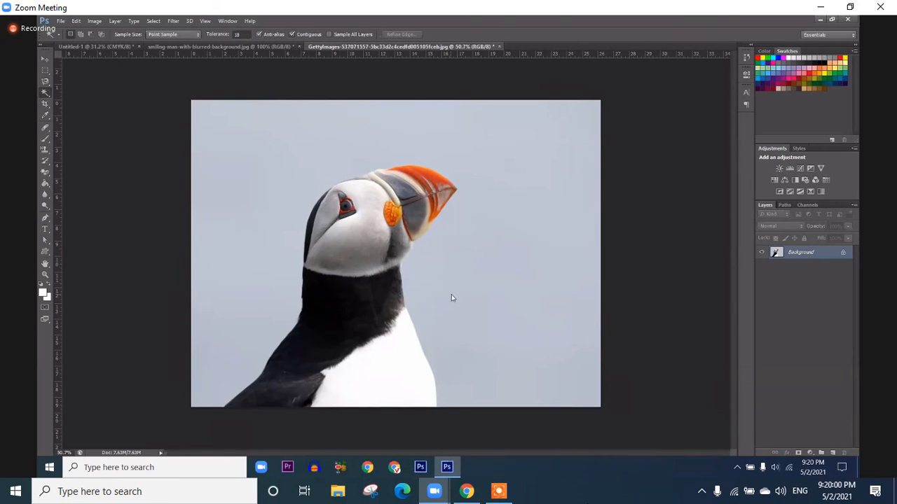
Try Levels on the whole puffin image with a black input level of about 54 and white of about 195, then undo it.
key("ctrl+l")
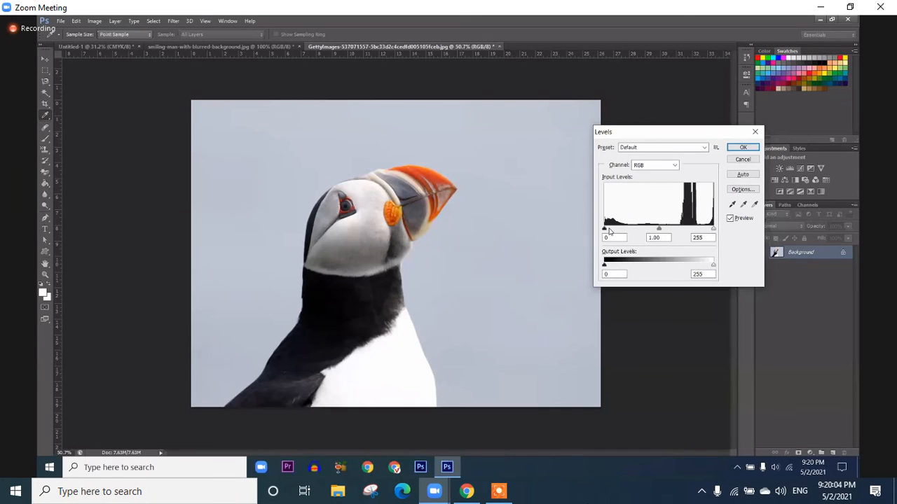
left_click_drag(605, 229, 625, 233)
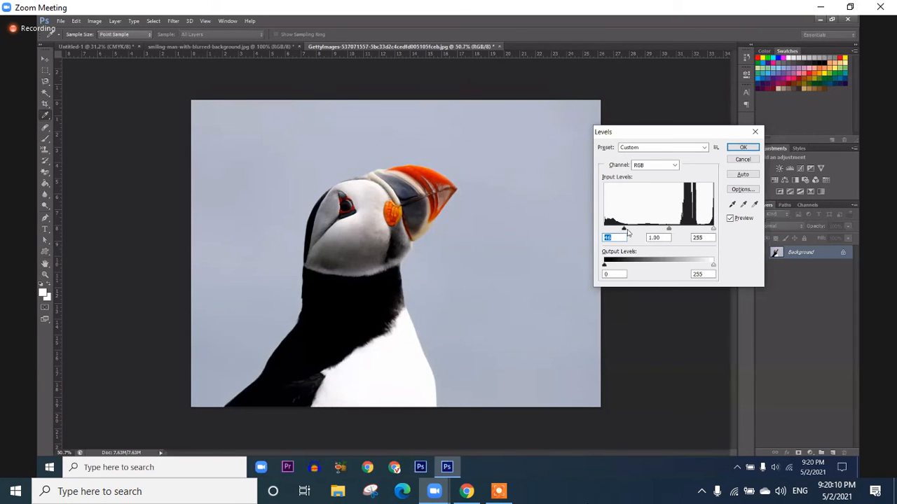
left_click_drag(626, 231, 627, 229)
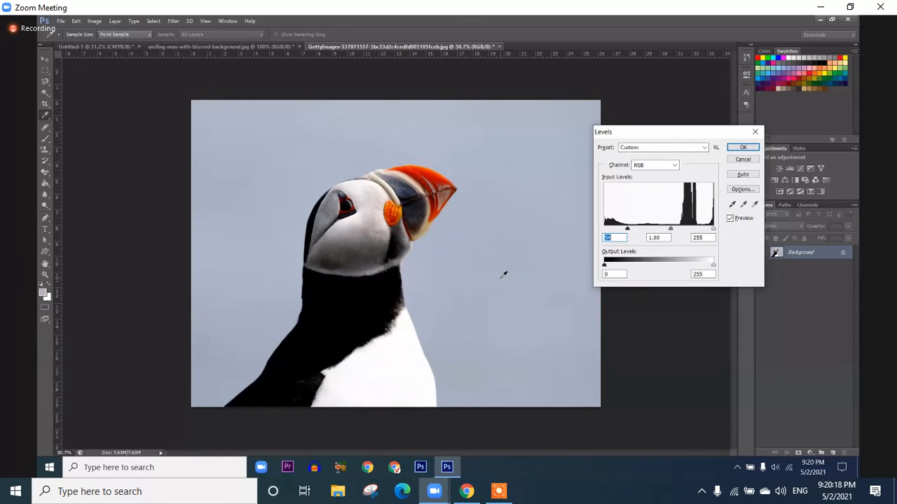
left_click_drag(713, 229, 688, 227)
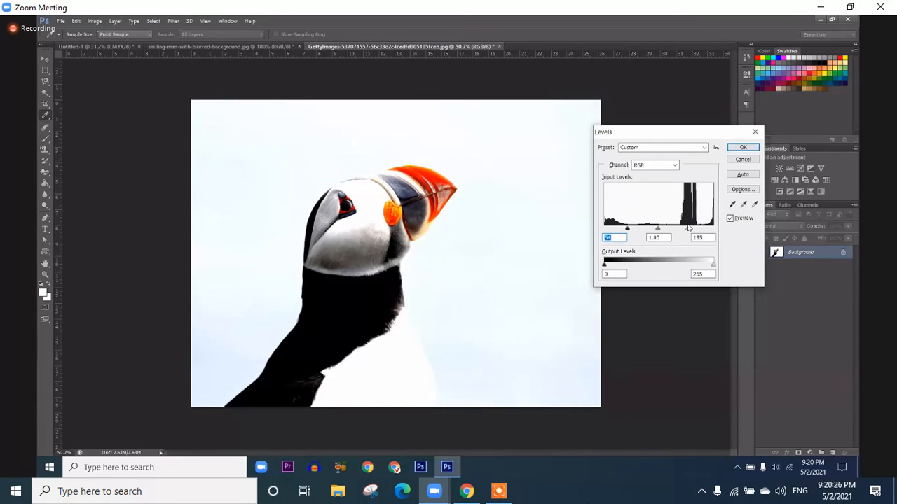
left_click_drag(688, 228, 690, 227)
left_click_drag(627, 229, 668, 237)
left_click(743, 147)
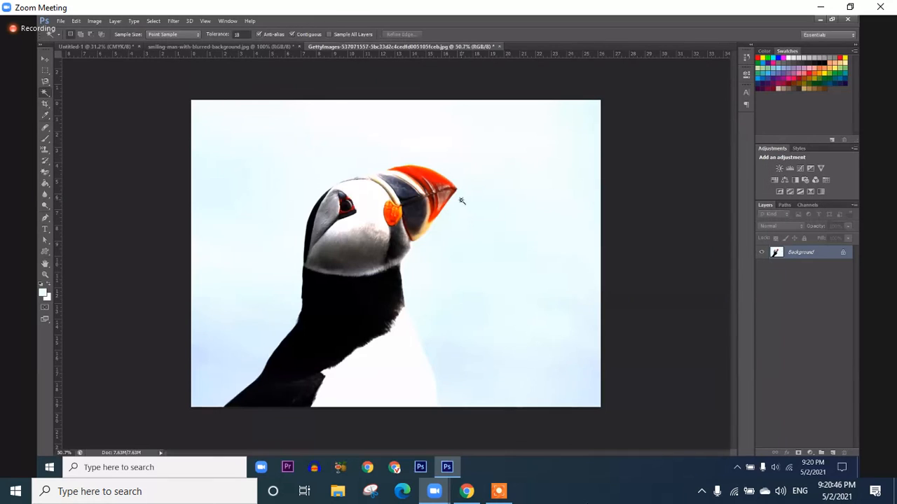
key("ctrl+z")
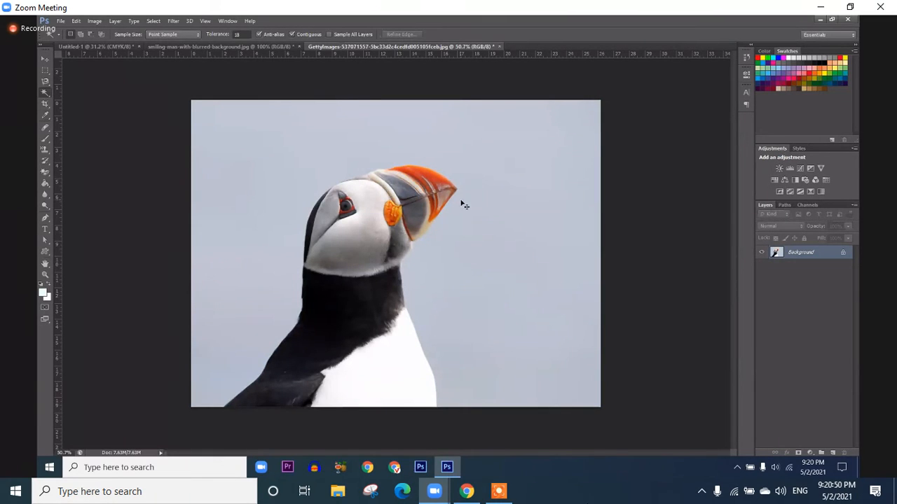
Open the portrait 917910-sonu-sood-books-ps4 from the Downloads folder.
key("ctrl+o")
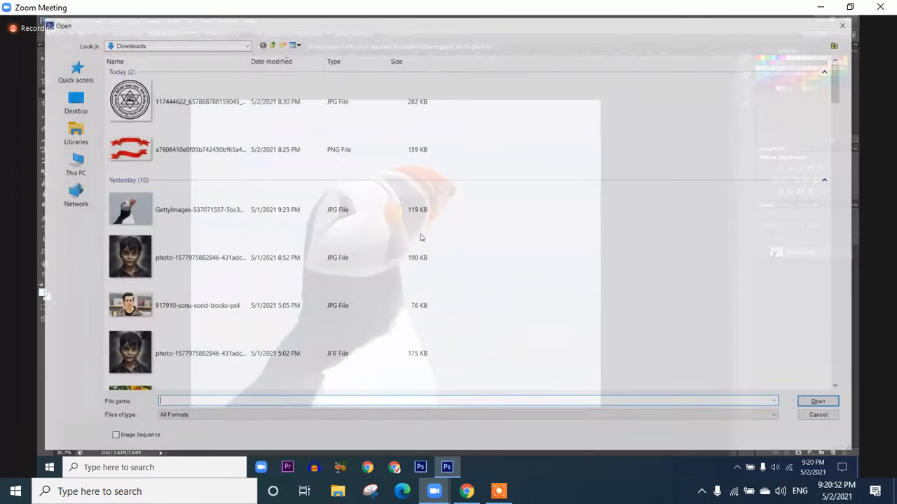
scroll(284, 289, "down", 5)
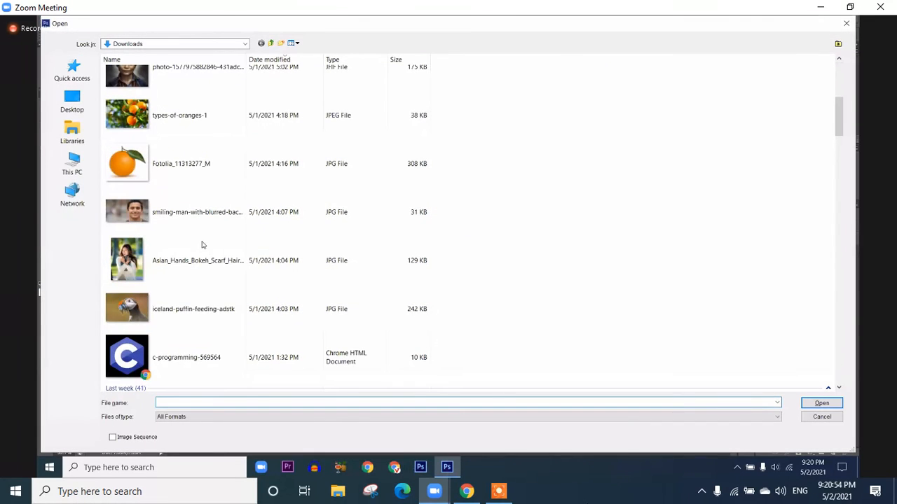
scroll(315, 270, "up", 5)
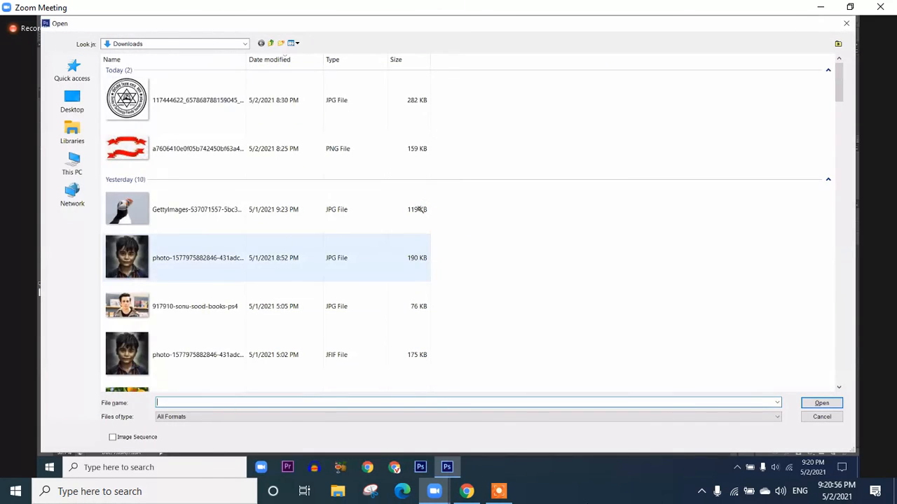
double_click(404, 306)
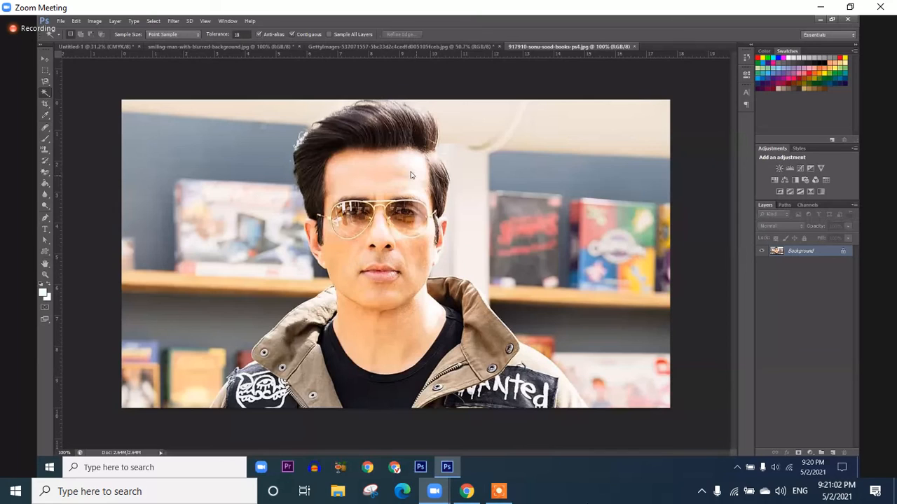
Select the bright skin highlights on the man's forehead, cheek edge and neck with the Magic Wand.
left_click(414, 176)
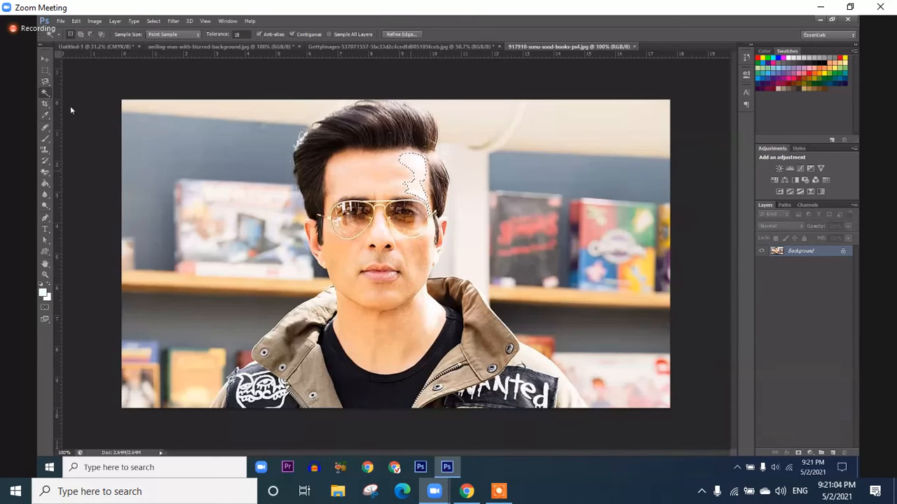
left_click(415, 169)
left_click(423, 181)
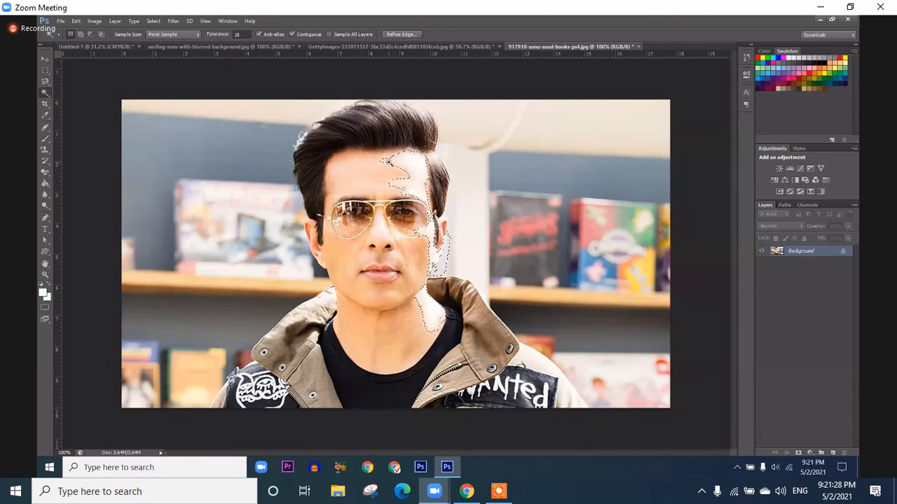
left_click_drag(389, 162, 432, 194)
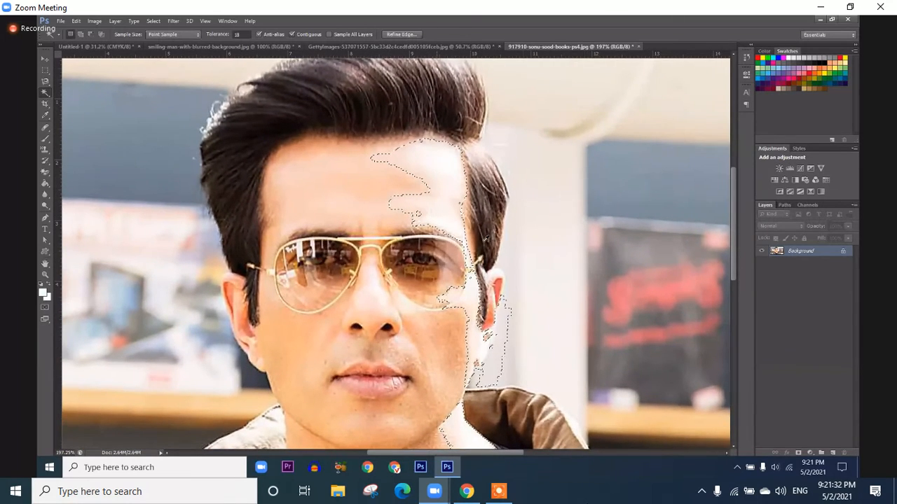
scroll(486, 239, "down", 1)
scroll(665, 227, "down", 1)
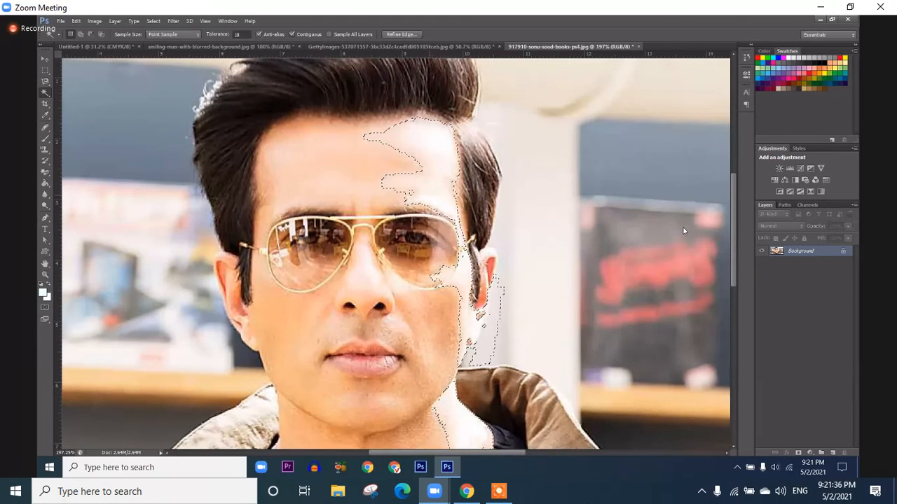
Darken the selected skin highlights with Levels by lowering the midtone input level to 0.43.
key("ctrl+l")
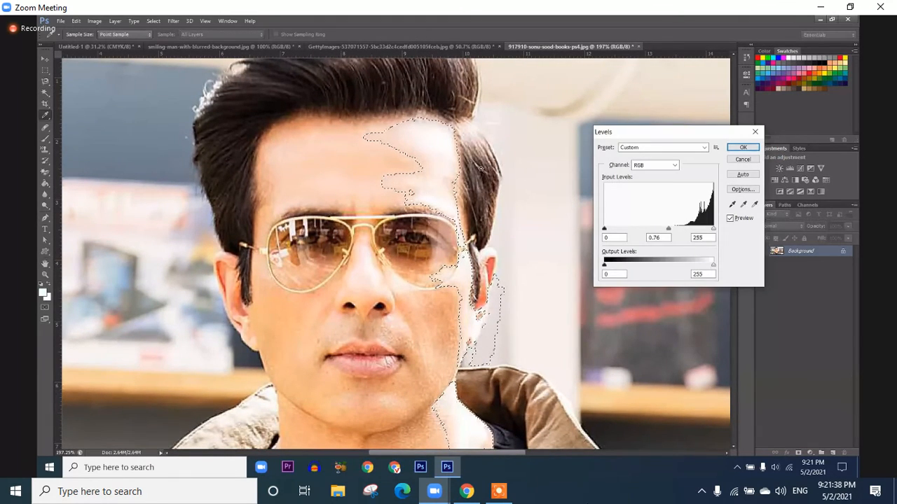
key("shift+Down")
key("shift+Down")
key("shift+Down")
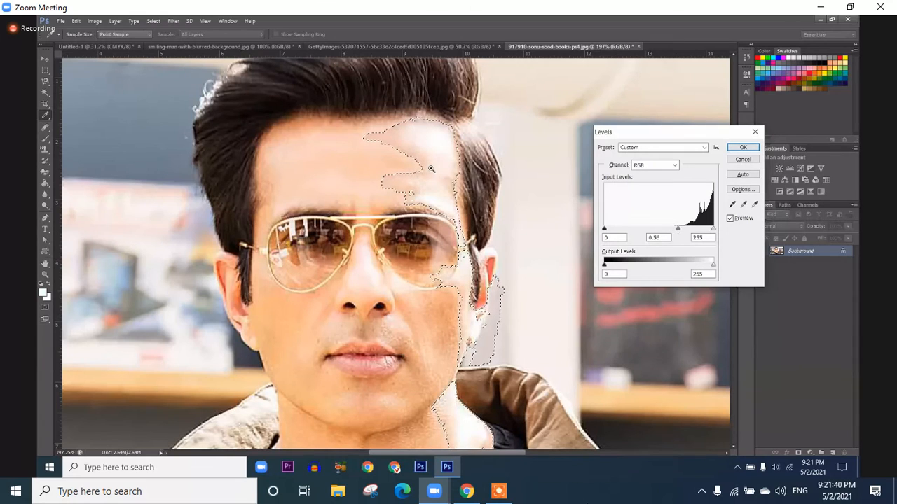
key("Down")
key("Down")
key("Down")
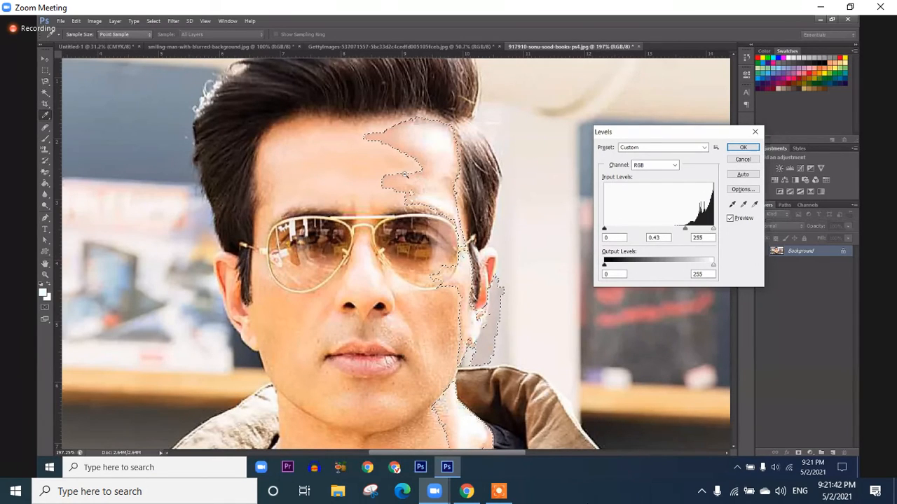
key("Tab")
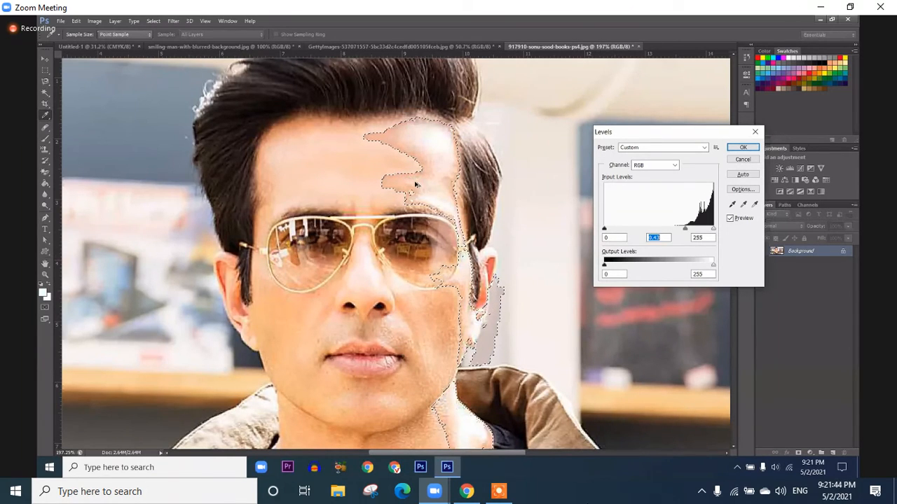
key("Return")
Inspect the edges of the darkened forehead area up close, then undo back to the unadjusted highlight selection.
scroll(417, 182, "up", 2)
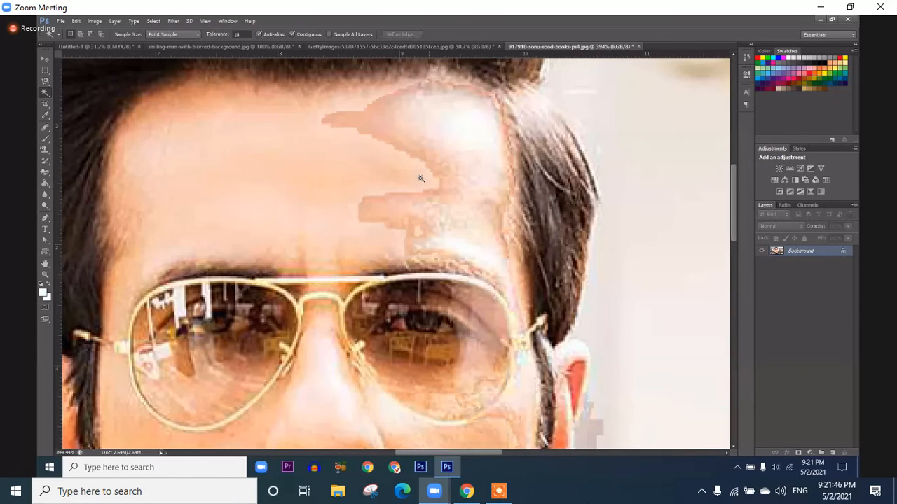
scroll(438, 203, "down", 2)
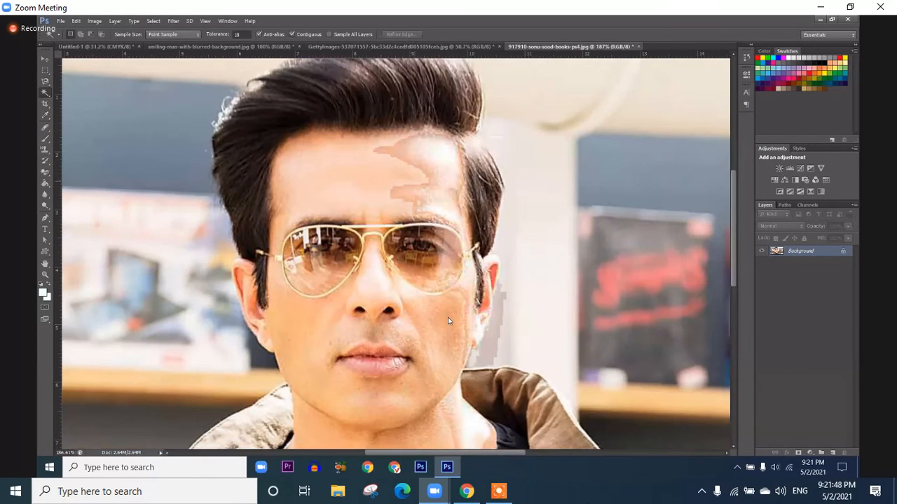
key("ctrl+alt+z")
key("ctrl+alt+z")
Feather the edges of the skin highlight selection.
right_click(421, 179)
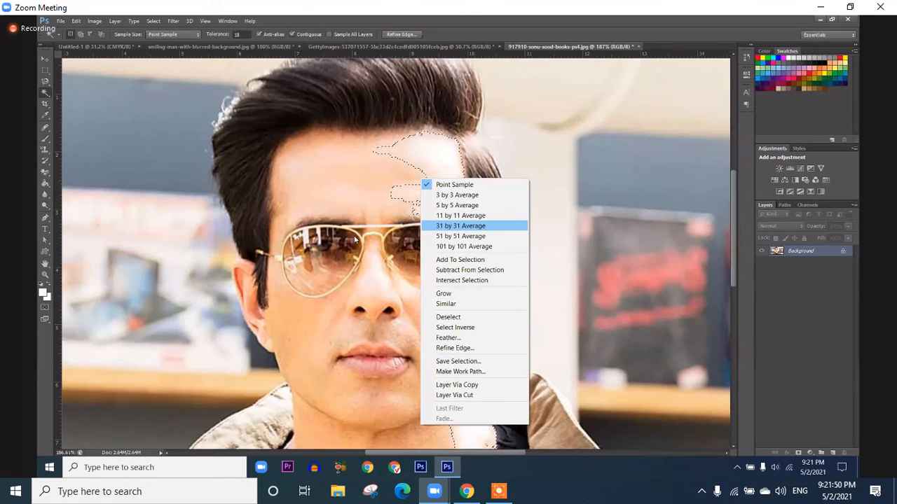
left_click(447, 338)
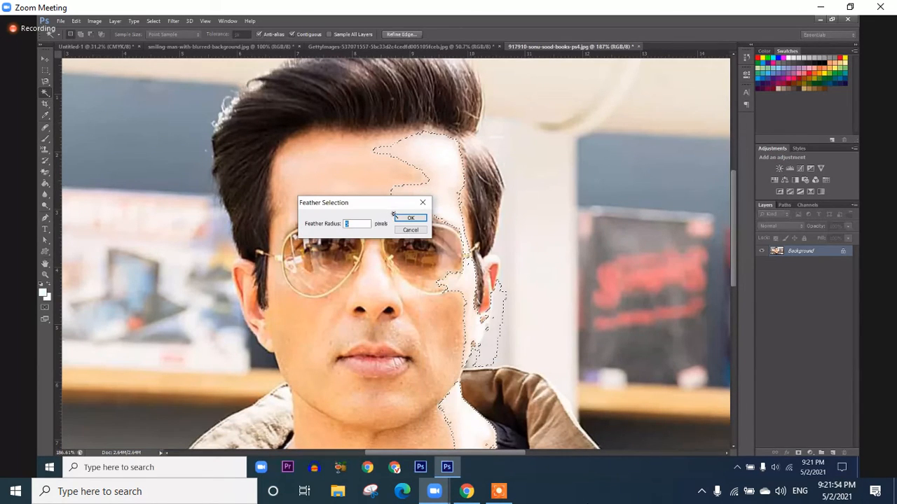
left_click(409, 220)
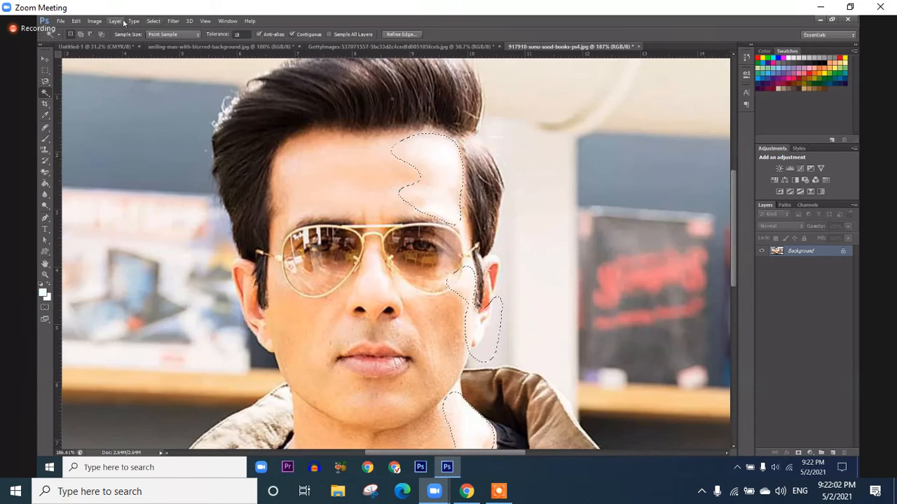
Darken the feathered highlight selection with Curves by placing a curve point at input 195, output 57.
left_click(94, 21)
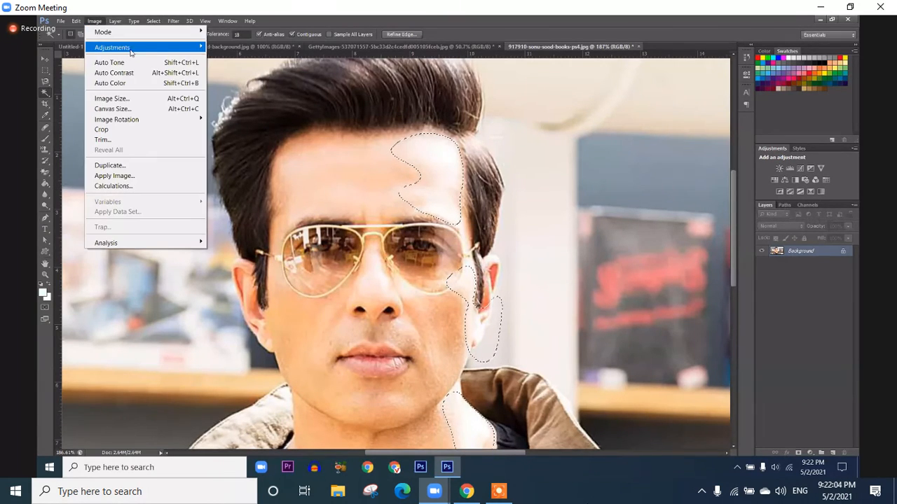
mouse_move(112, 46)
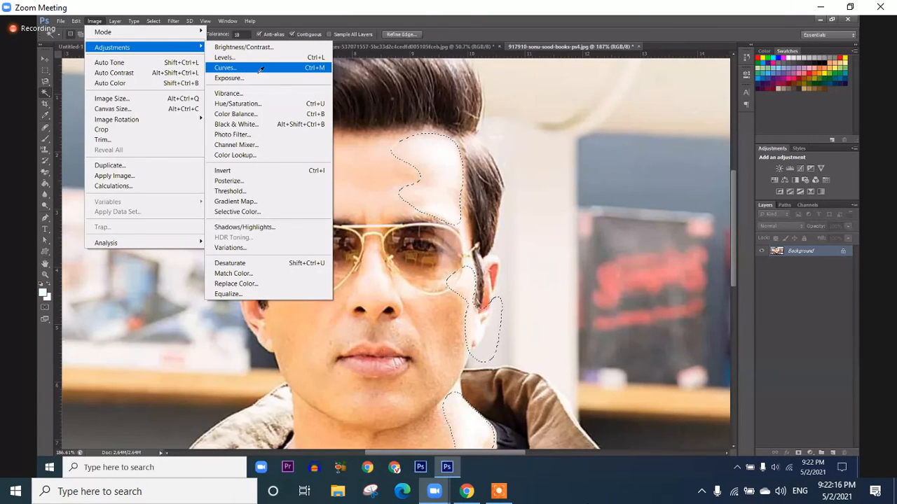
key("Return")
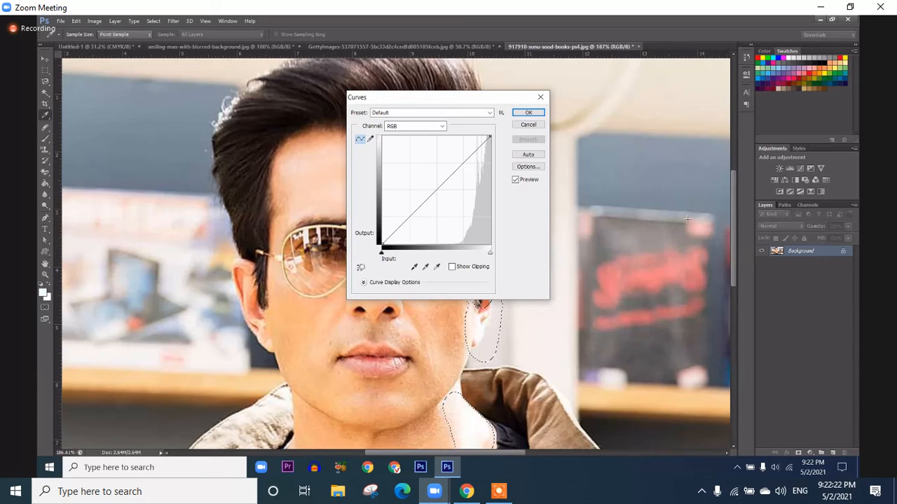
left_click_drag(685, 220, 690, 224)
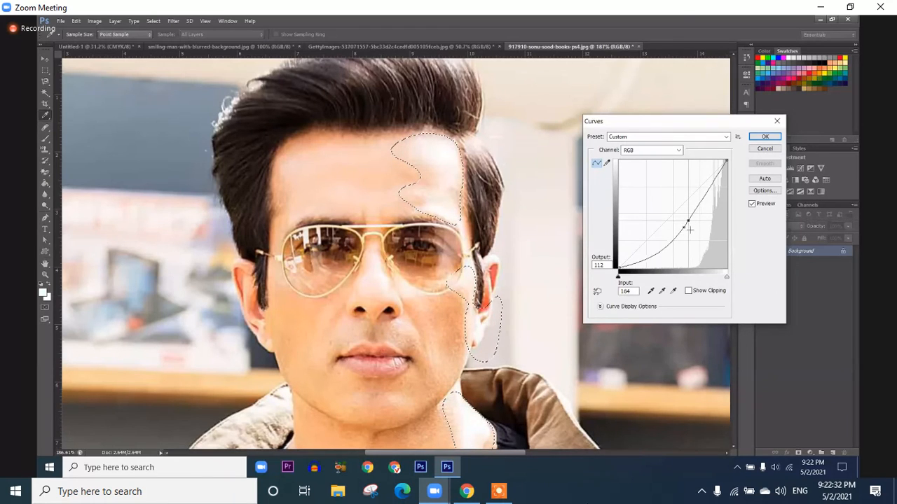
left_click_drag(690, 230, 706, 247)
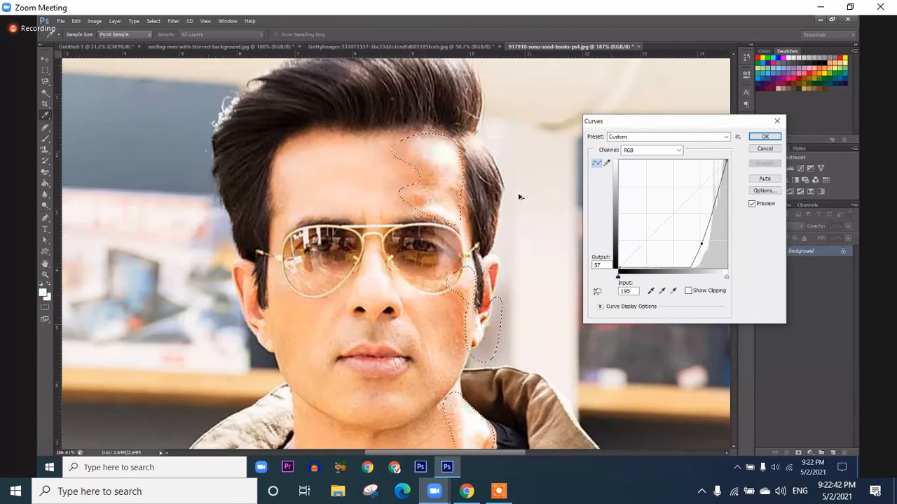
key("Escape")
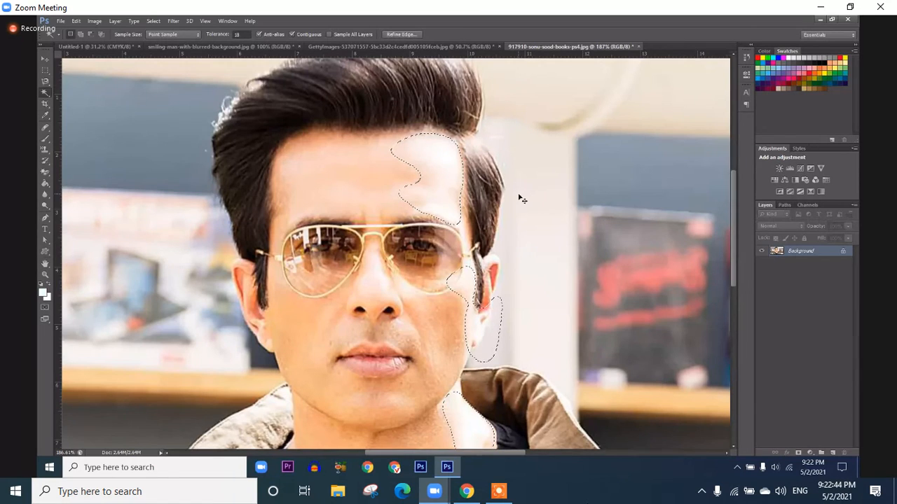
Compare the portrait with the Curves darkening and no selection, then undo back to the unadjusted feathered selection.
key("ctrl+z")
key("ctrl+d")
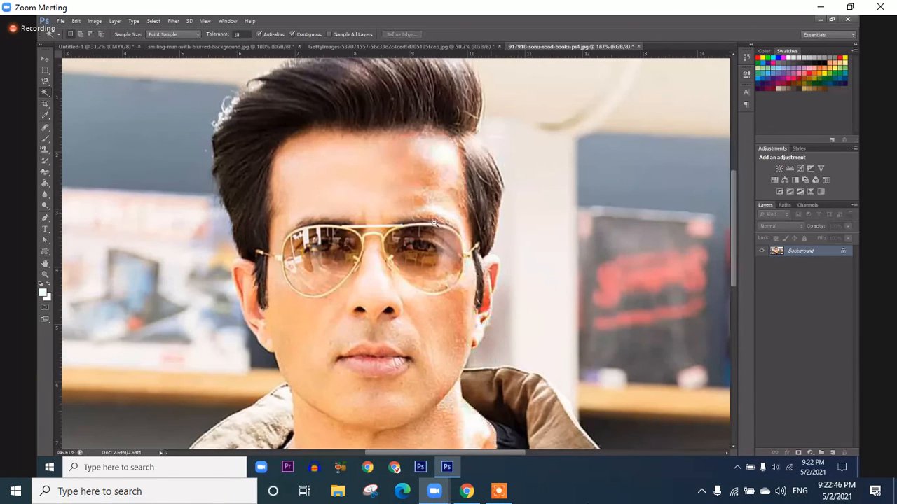
scroll(447, 225, "down", 3)
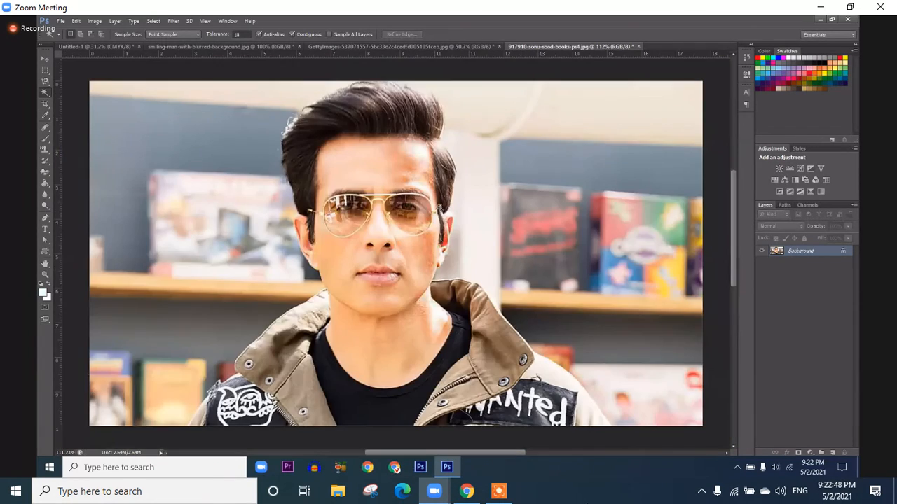
left_click(389, 190)
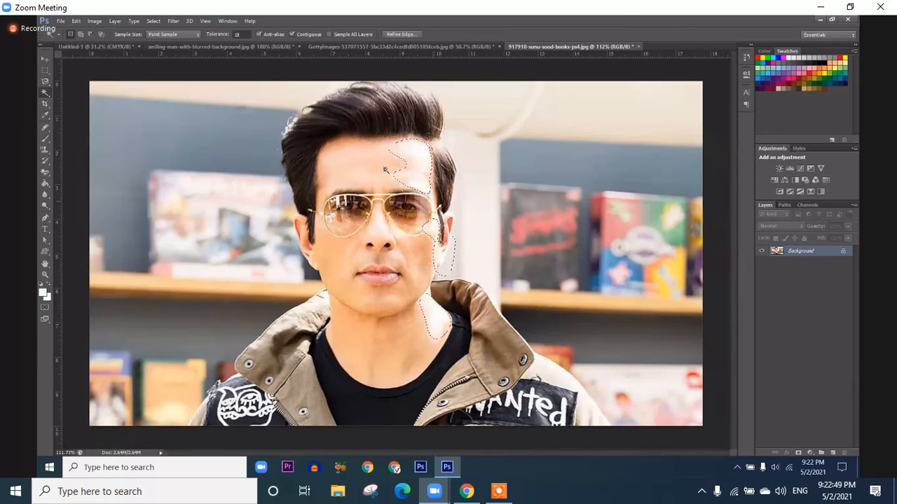
Darken the feathered highlight selection with Brightness/Contrast by lowering Brightness to about -59, and deselect it.
left_click(153, 21)
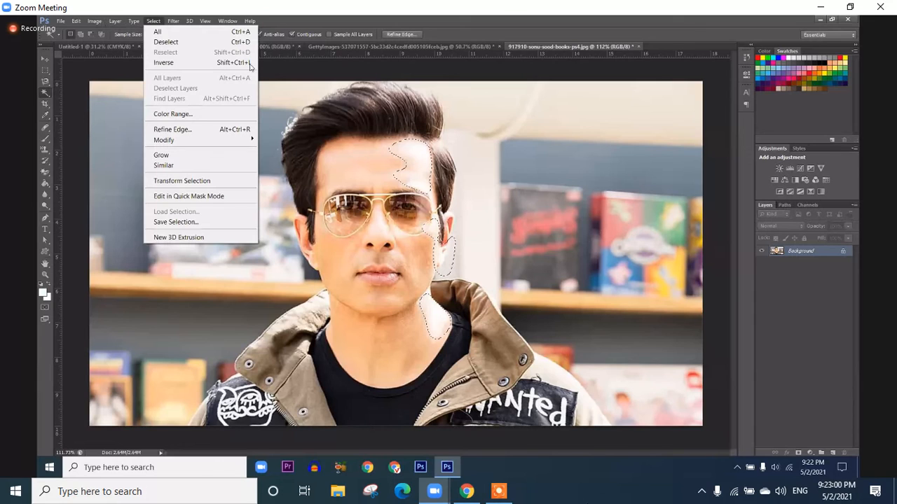
key("Left")
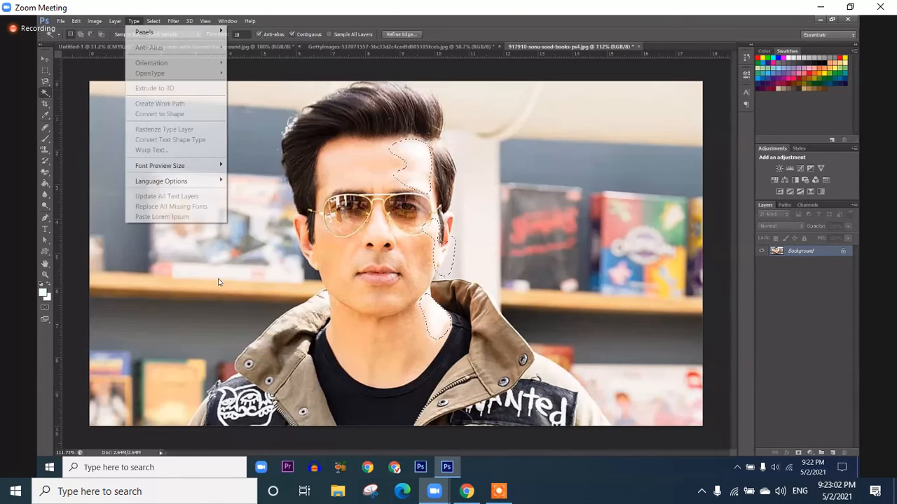
key("Left")
key("Left")
key("Down")
key("Right")
key("Return")
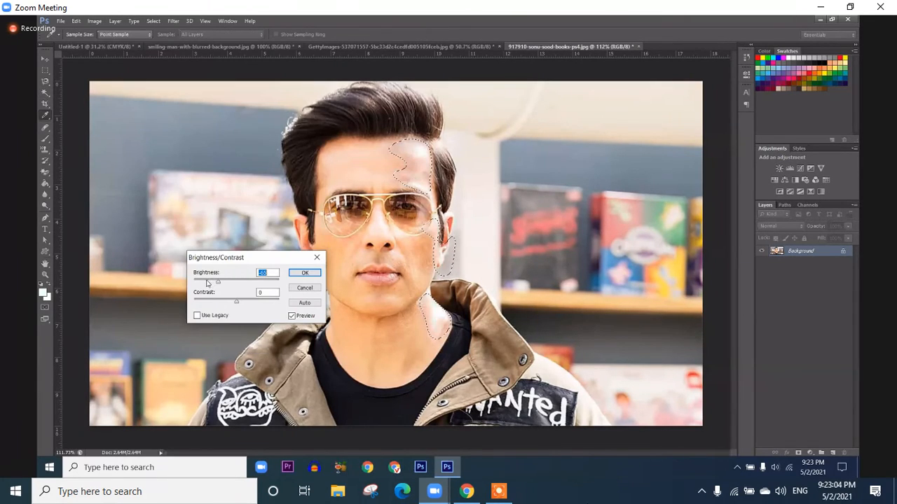
left_click_drag(208, 283, 227, 282)
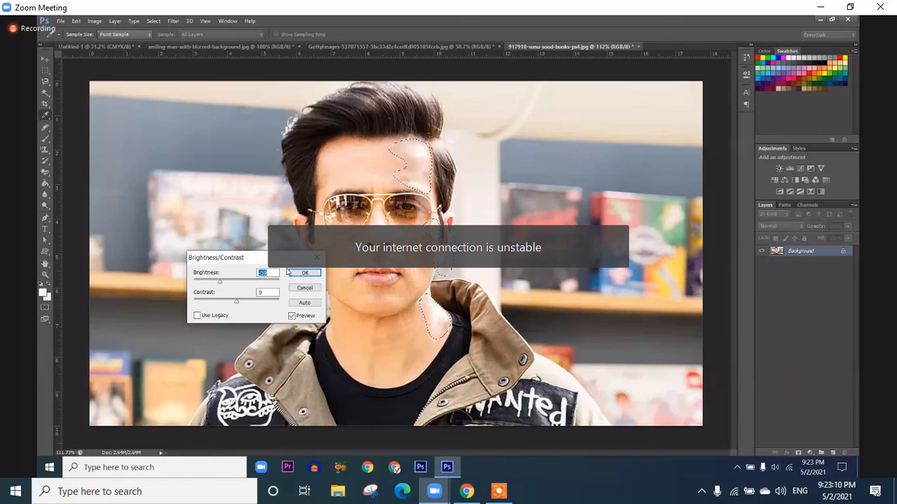
left_click(299, 273)
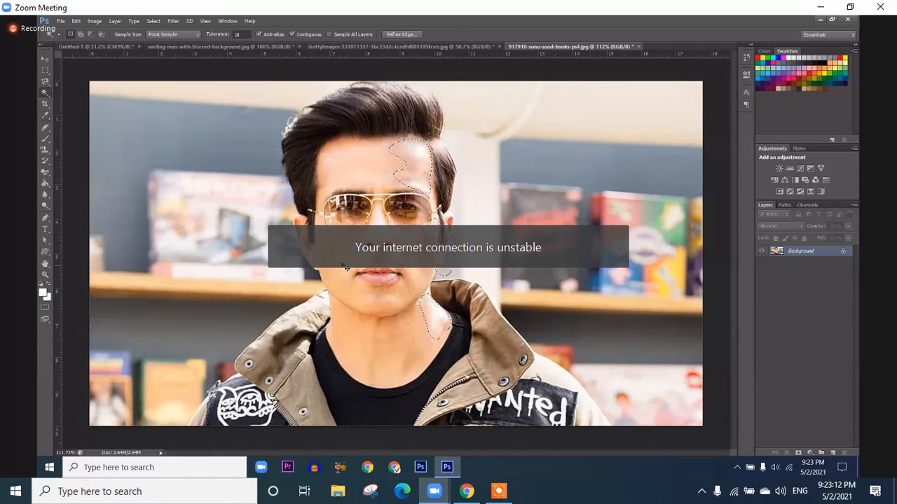
key("ctrl+d")
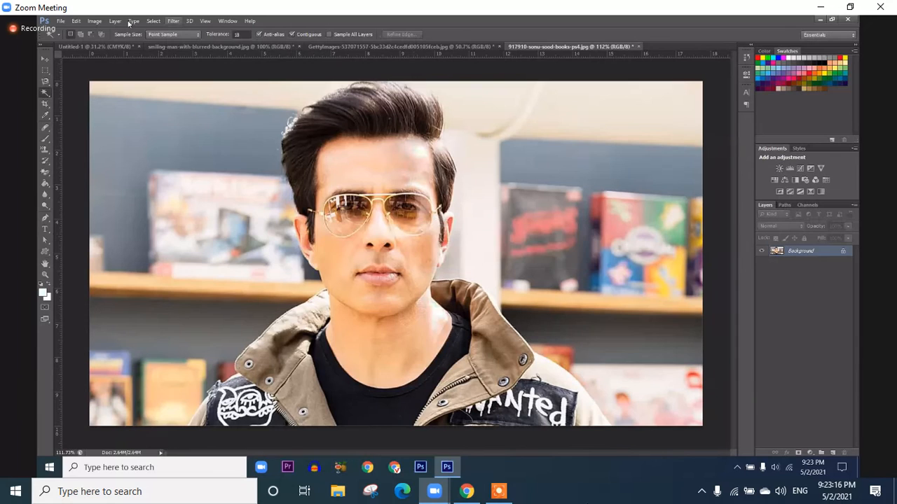
left_click(100, 21)
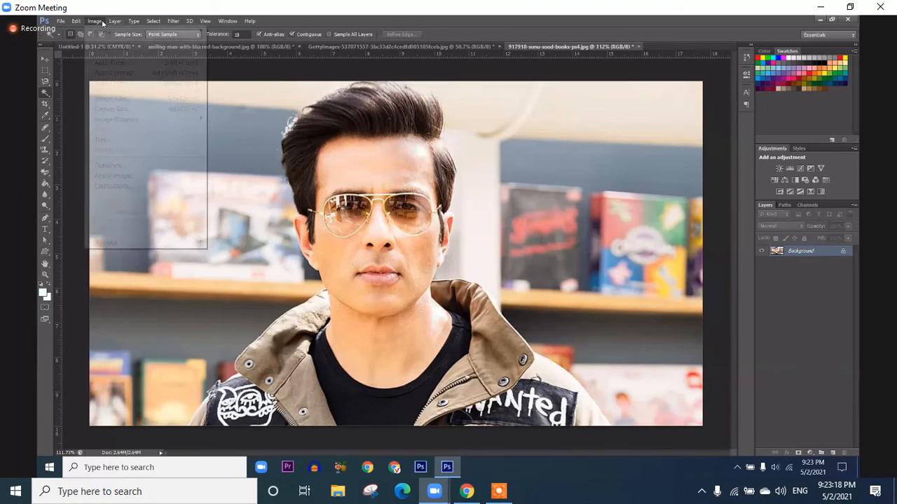
mouse_move(127, 51)
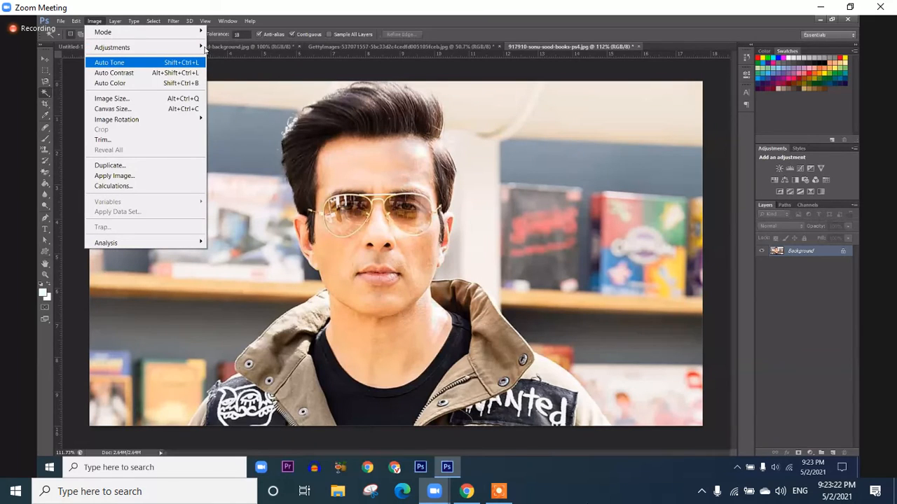
mouse_move(203, 48)
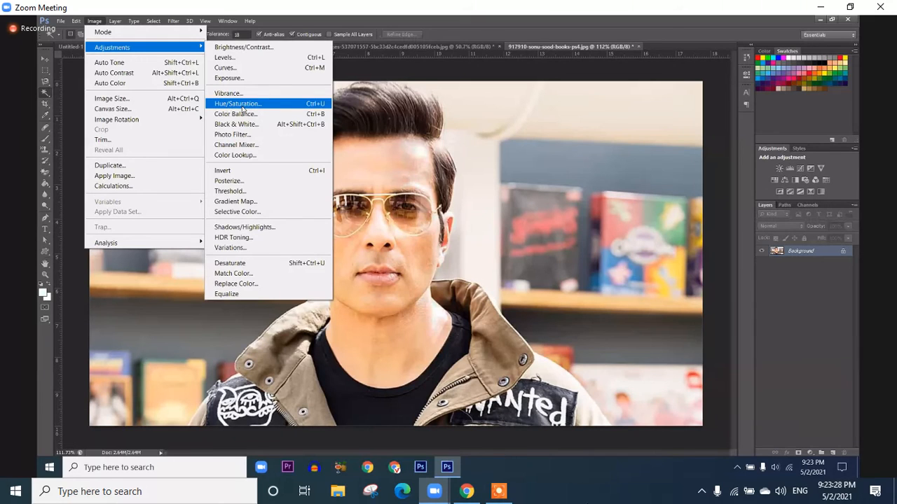
left_click(437, 156)
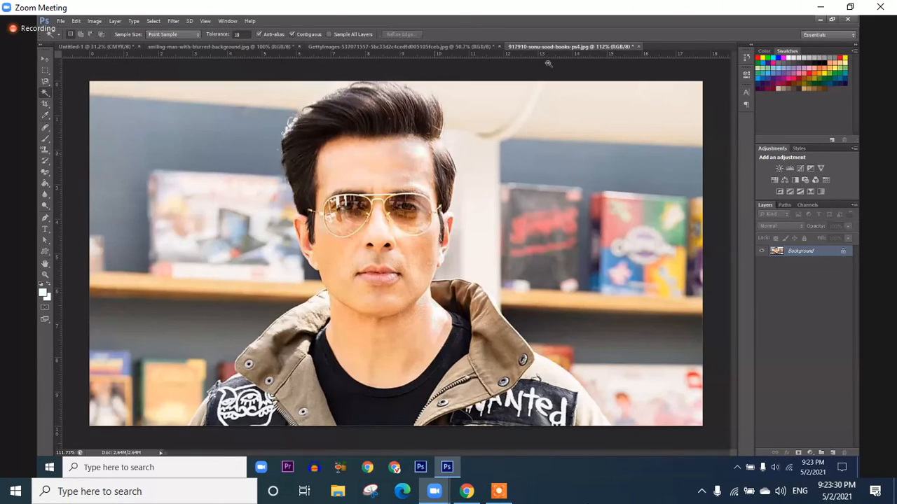
Switch to the puffin photo and select parts of the orange upper beak with the Magic Wand.
key("ctrl+1")
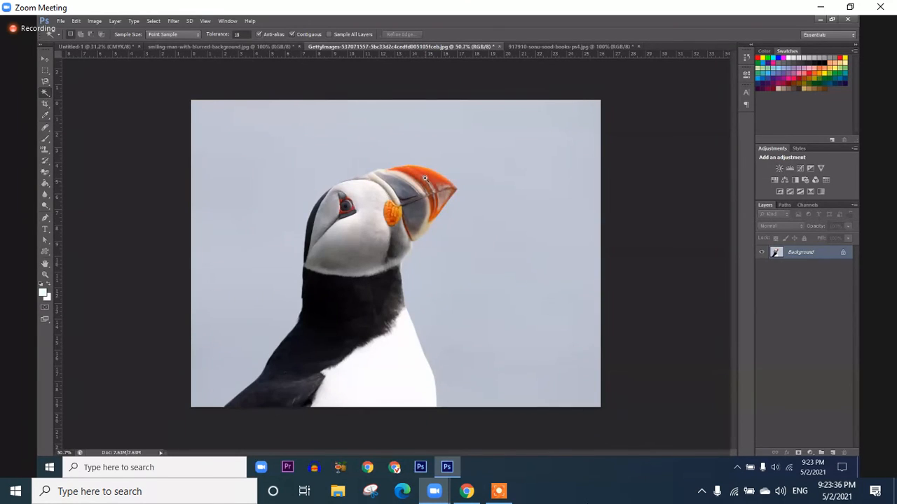
scroll(392, 168, "up", 2)
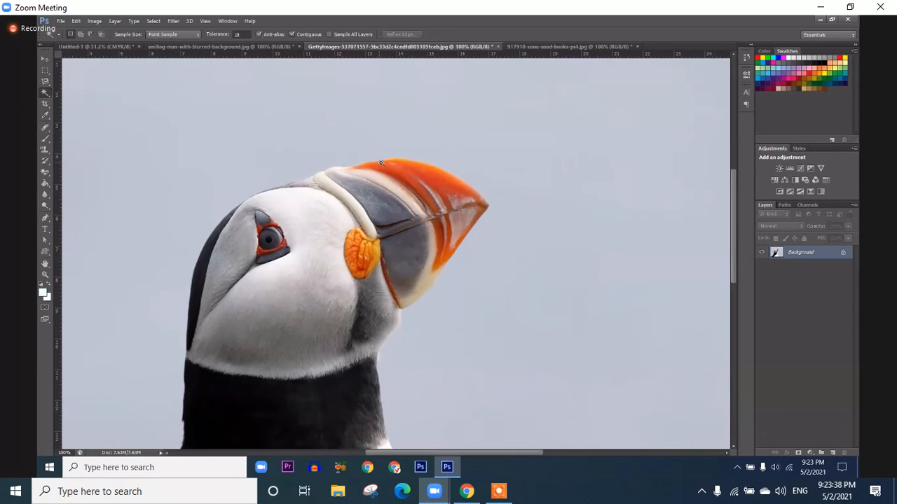
left_click(409, 171)
left_click(429, 168)
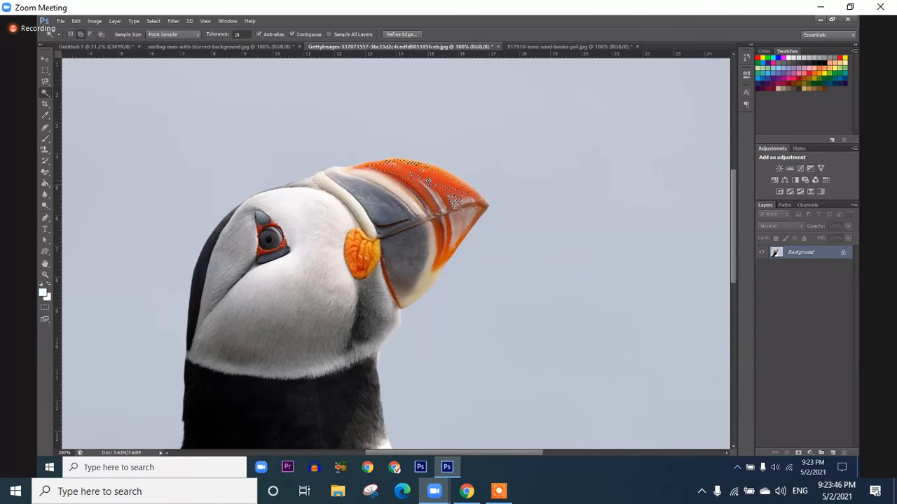
left_click(468, 204)
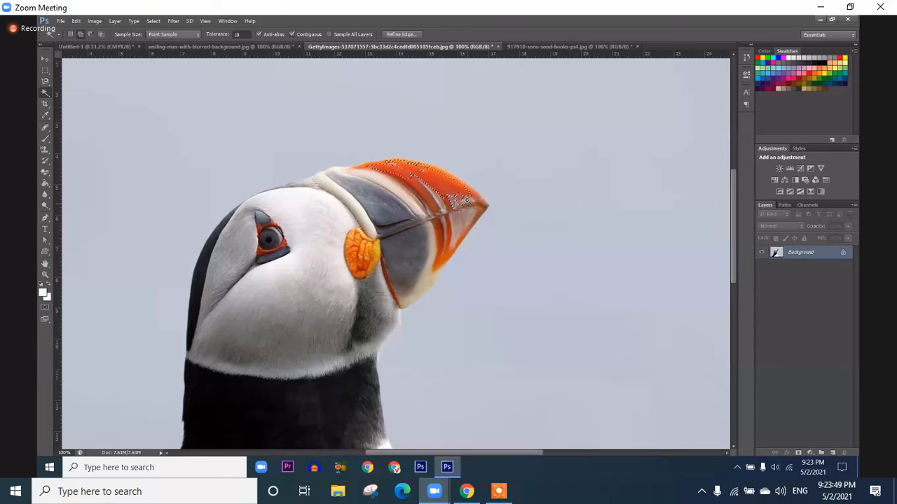
Set the Magic Wand tolerance to 80 and add the rest of the orange beak to the selection.
double_click(240, 36)
type("80")
key("Return")
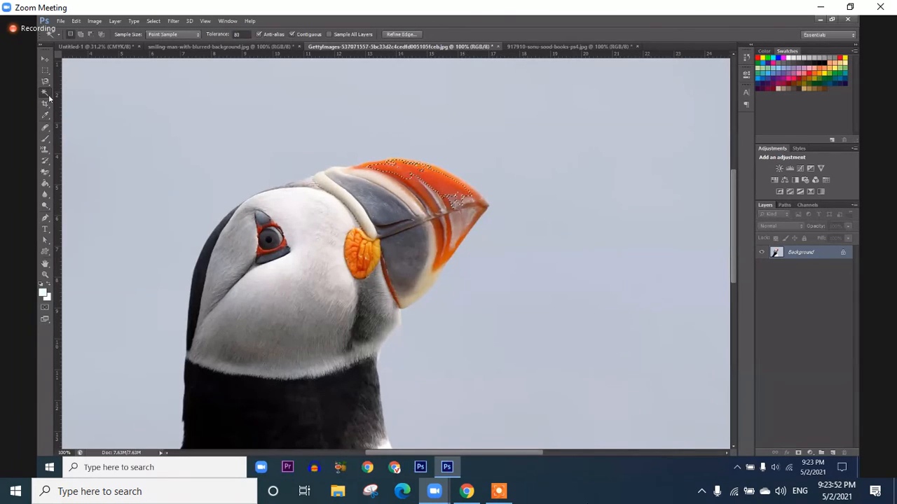
right_click(49, 97)
left_click(436, 190)
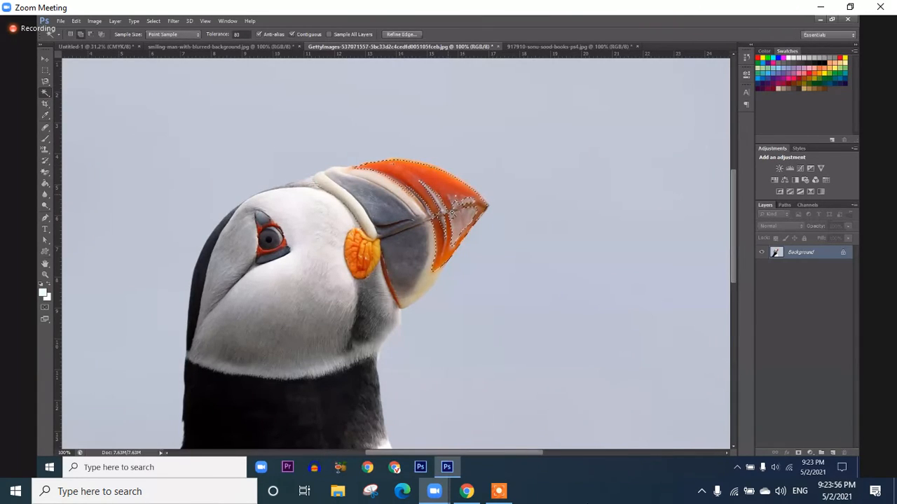
left_click(441, 229, "shift")
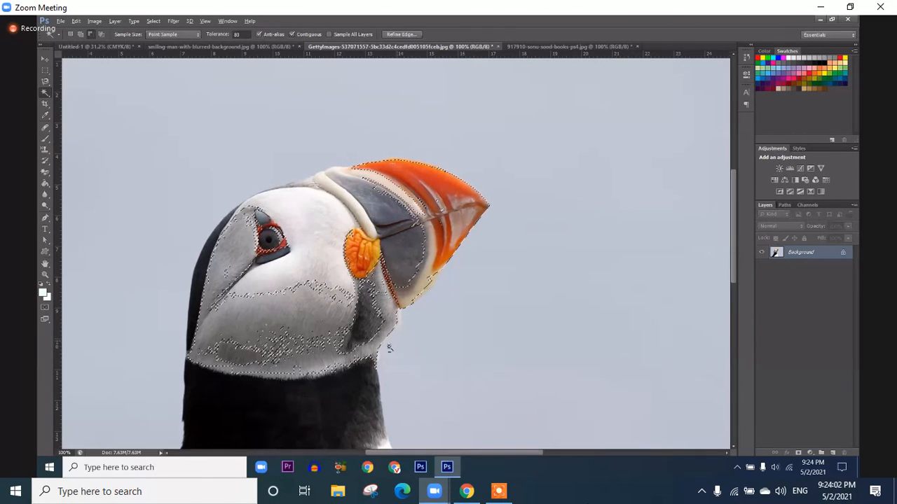
Subtract the face, cheek patch and eye from the selection, and add the remaining area near the beak's tip.
left_click(383, 294)
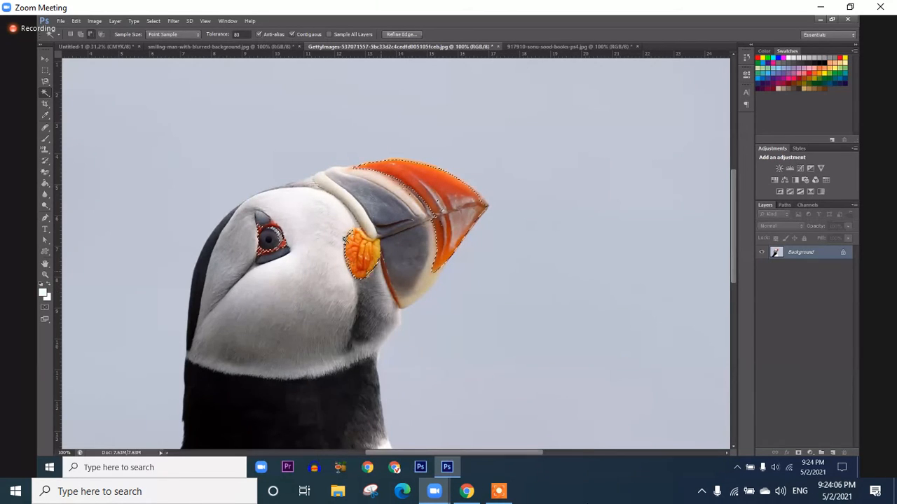
left_click(346, 240)
left_click(278, 234)
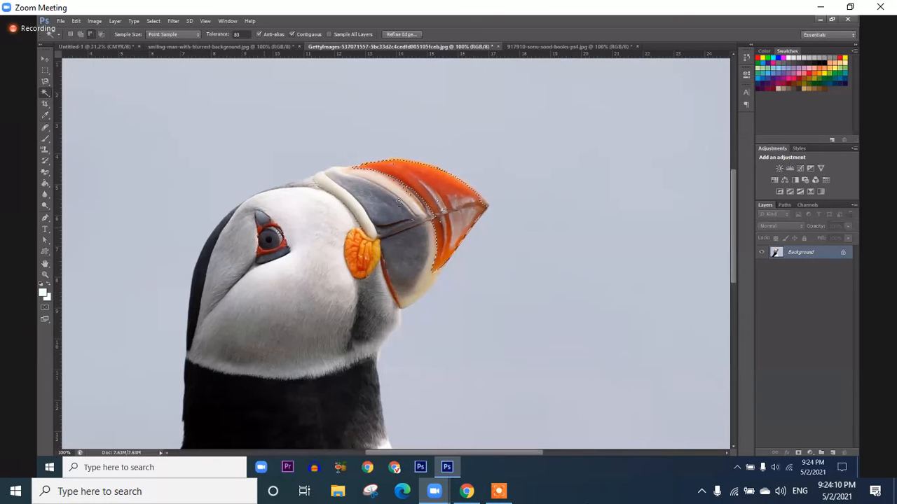
left_click(400, 200)
left_click(415, 208)
left_click(477, 199, "shift")
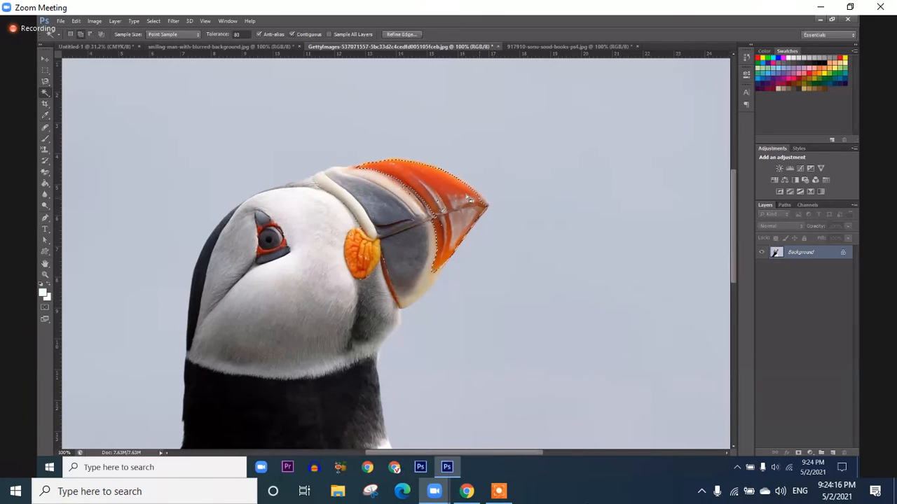
Feather the orange beak selection by 5 pixels.
right_click(466, 196)
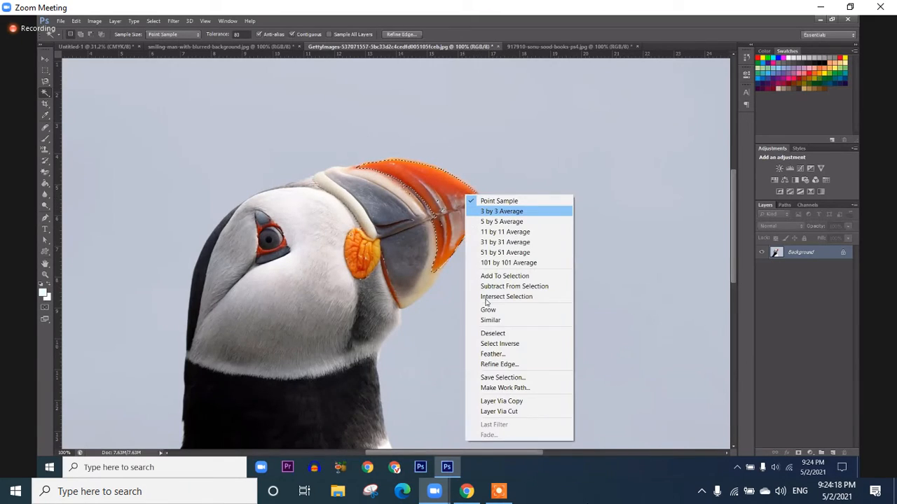
left_click(492, 355)
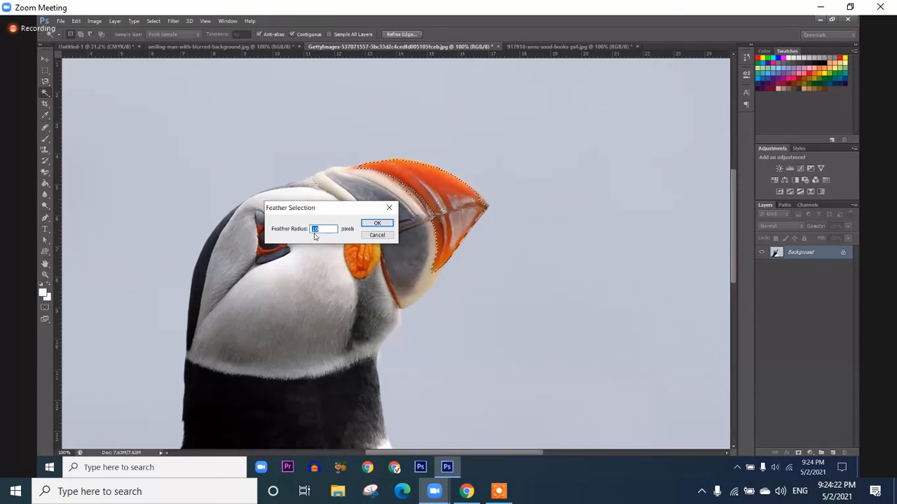
type("5")
key("Return")
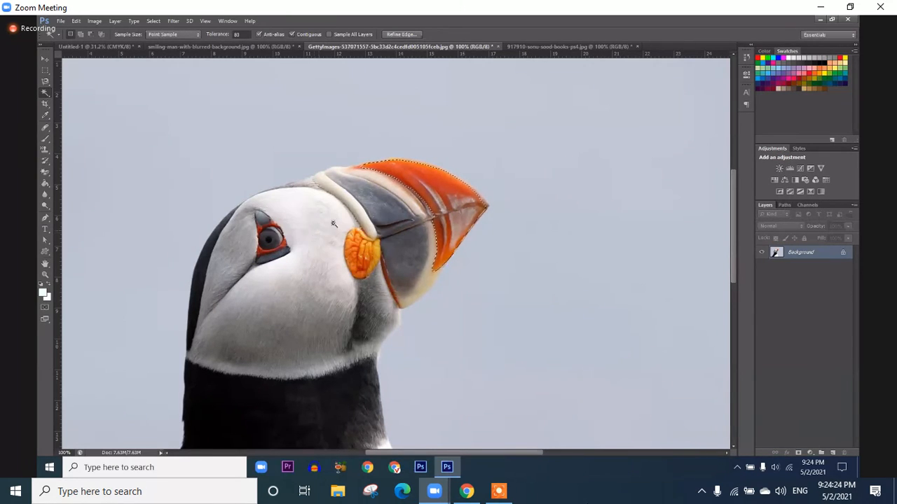
Recolor the selected beak green with Hue/Saturation, using Hue +108 and Saturation +51.
left_click(114, 21)
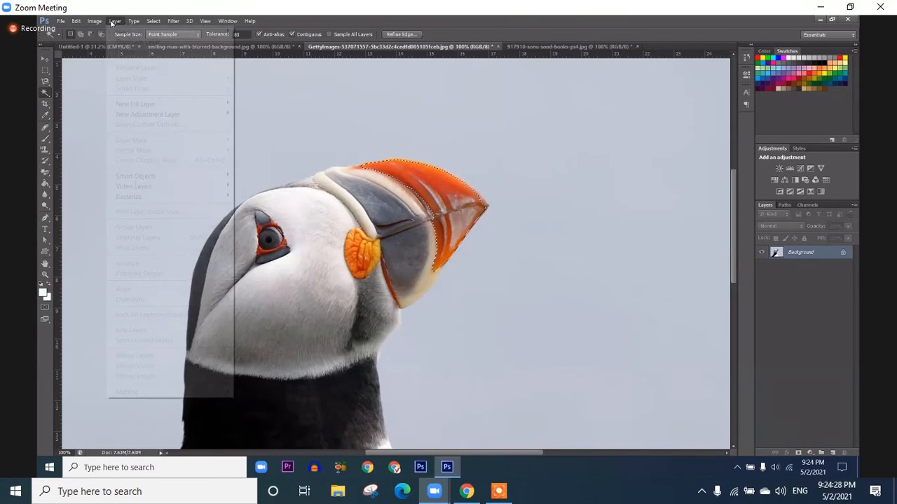
mouse_move(97, 21)
mouse_move(108, 47)
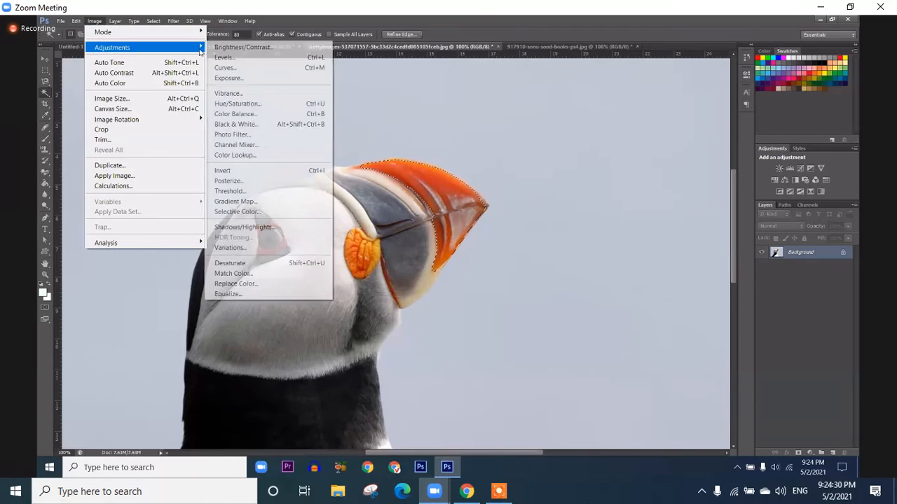
left_click(240, 103)
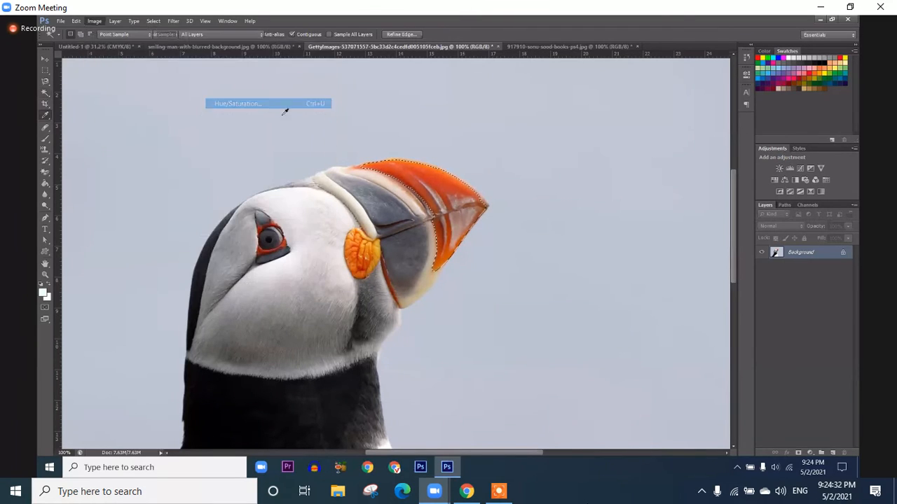
left_click_drag(451, 121, 664, 140)
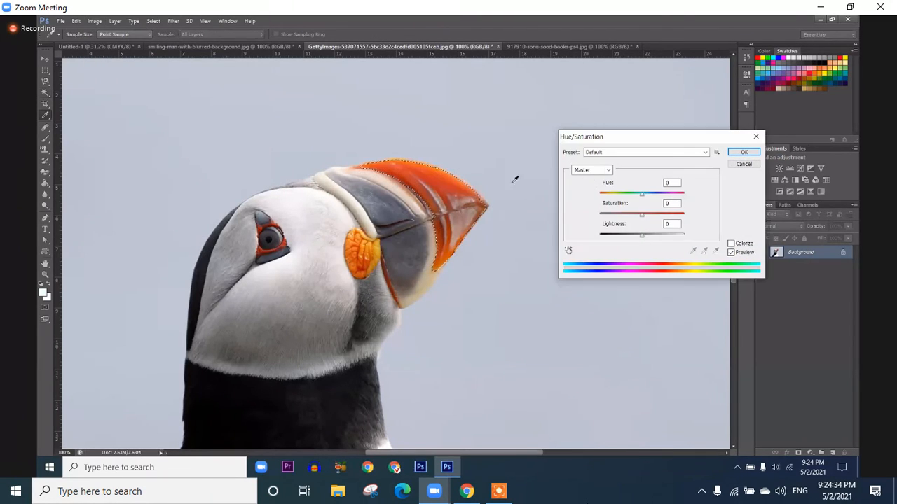
left_click(464, 195, "ctrl")
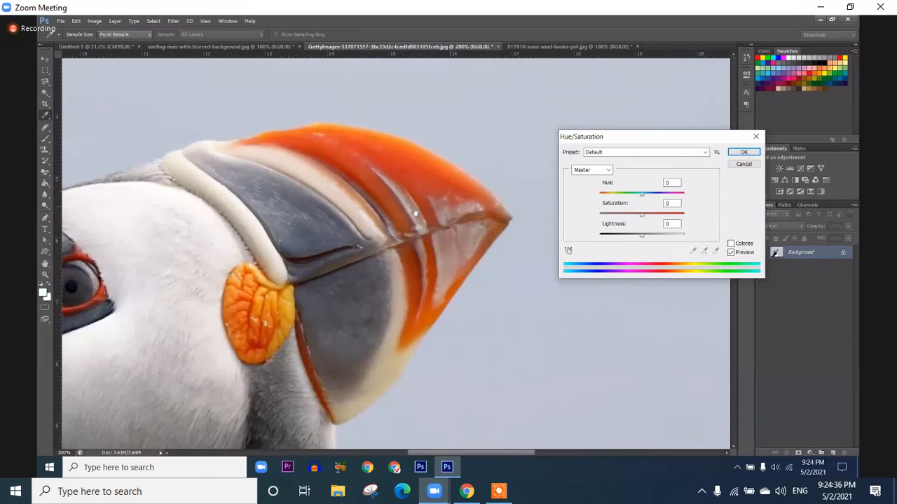
left_click_drag(452, 205, 409, 215)
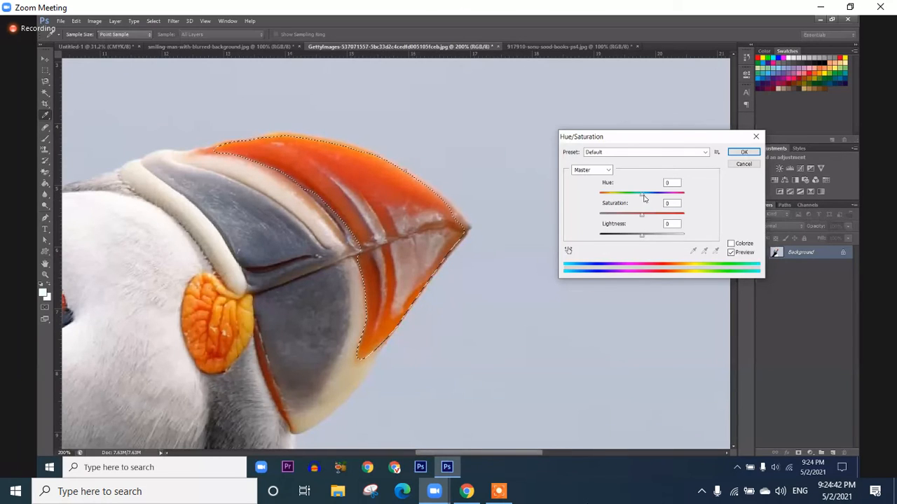
left_click_drag(641, 194, 663, 223)
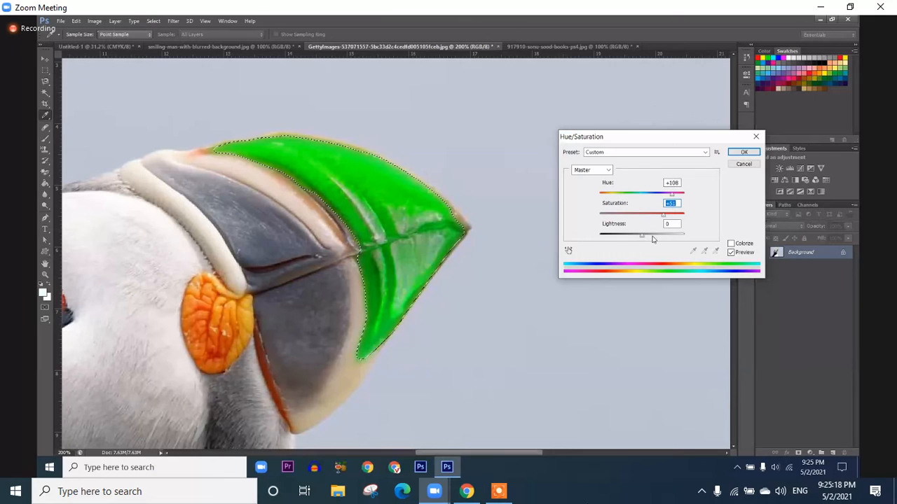
Try lighter and darker Lightness values on the beak, settling on -1, and shift Hue to +180 for blue.
left_click_drag(631, 237, 621, 236)
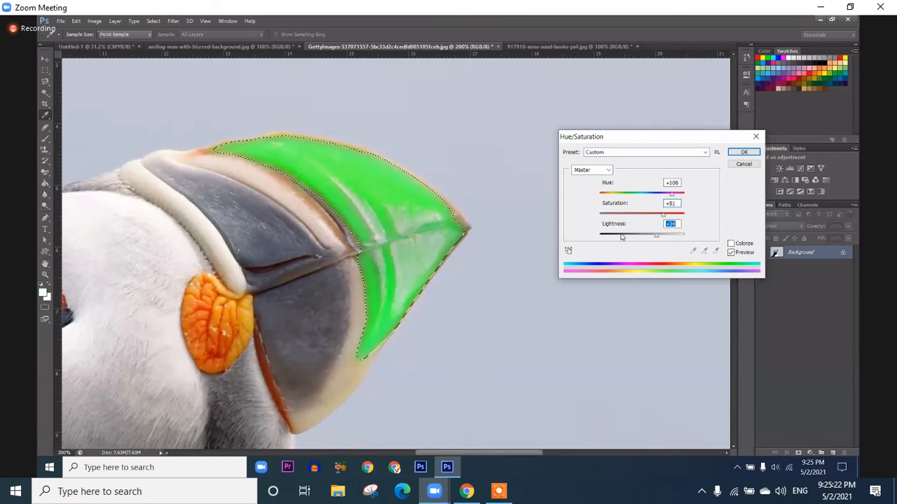
left_click(644, 236)
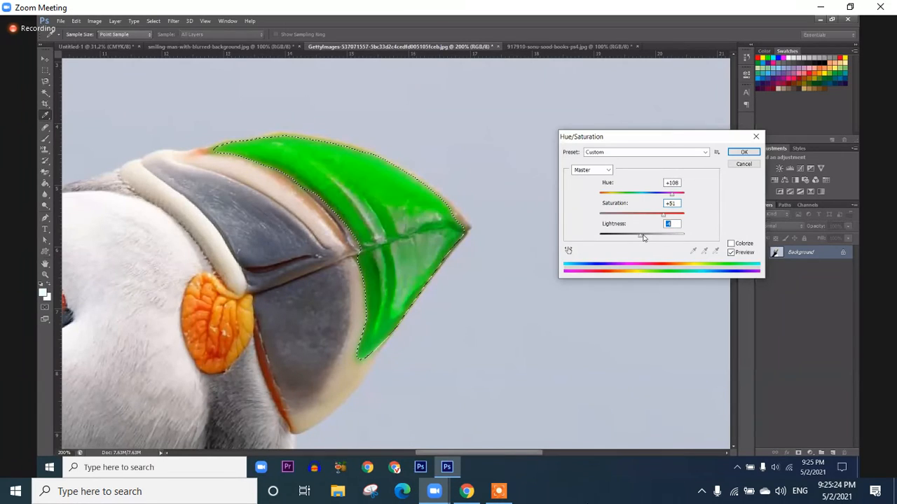
left_click_drag(641, 236, 636, 235)
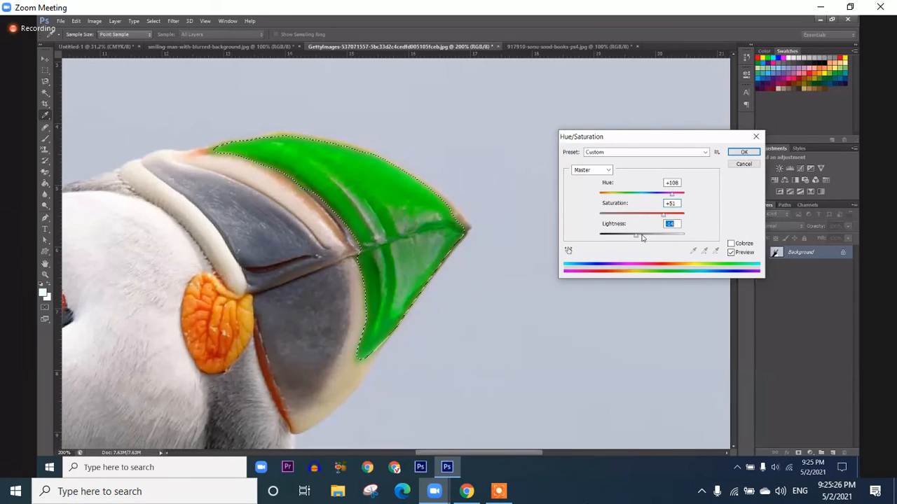
left_click(642, 238)
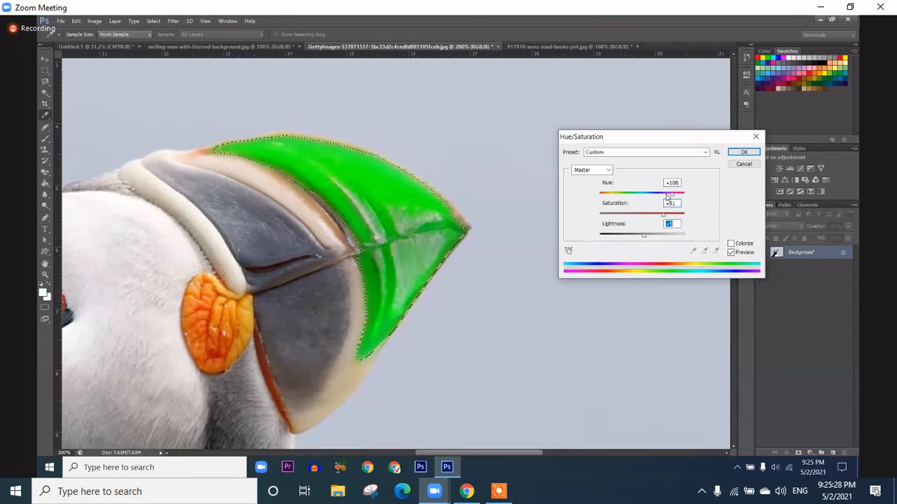
left_click_drag(669, 197, 687, 195)
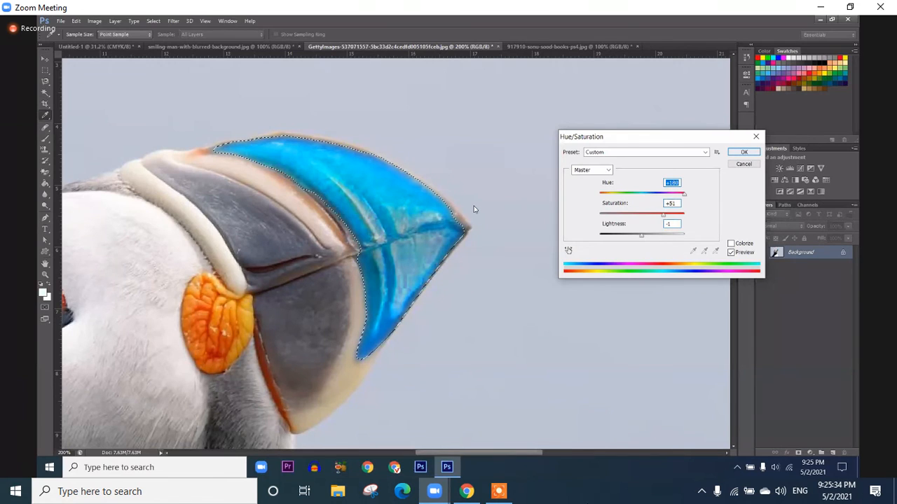
Apply the blue Hue/Saturation change to the puffin's beak and clear the selection.
key("Return")
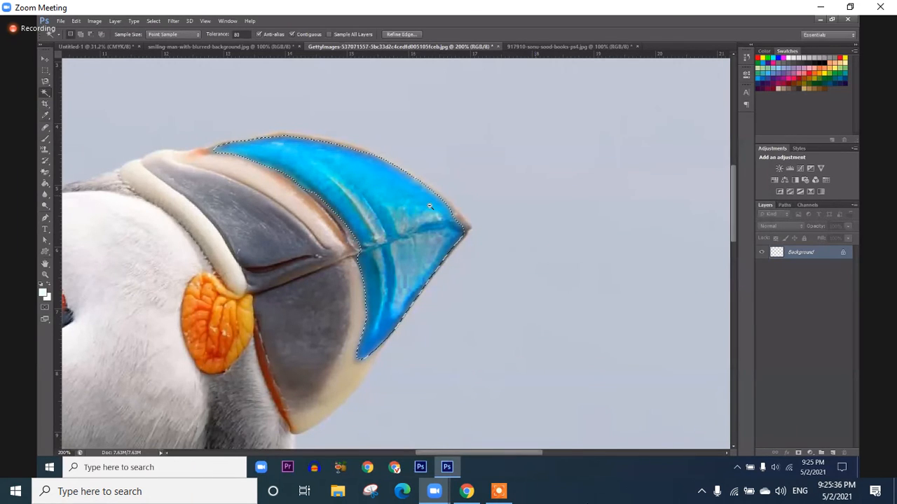
key("ctrl+d")
scroll(425, 198, "down", 10)
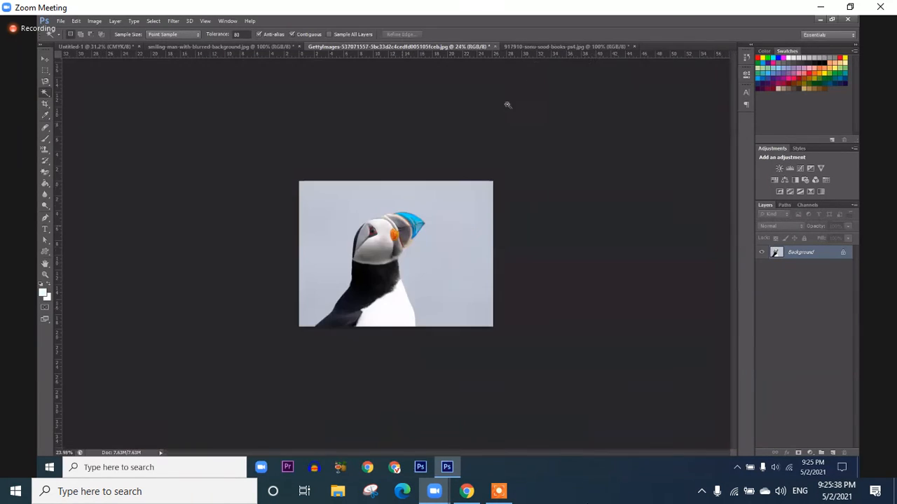
scroll(462, 183, "up", 5)
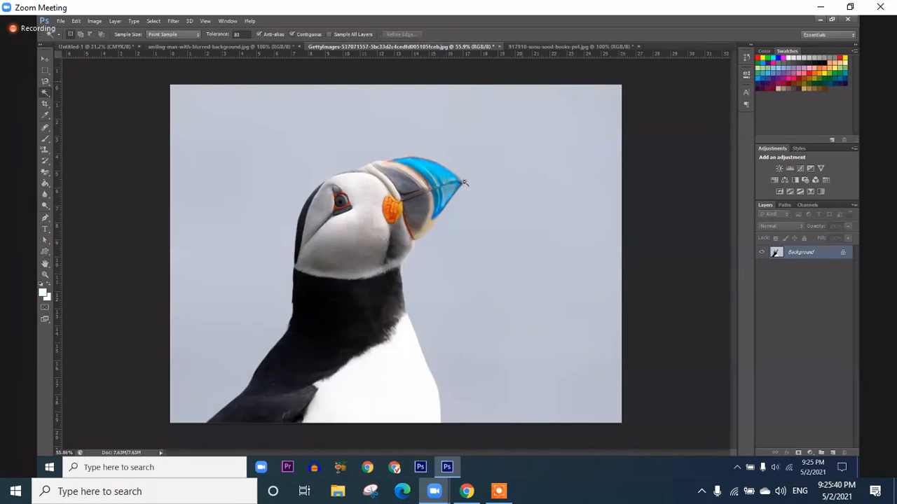
Close the 917910-sonu-sood-books-ps4 photo and open the orange image Fotolia_11313277_M from Downloads.
key("ctrl+Tab")
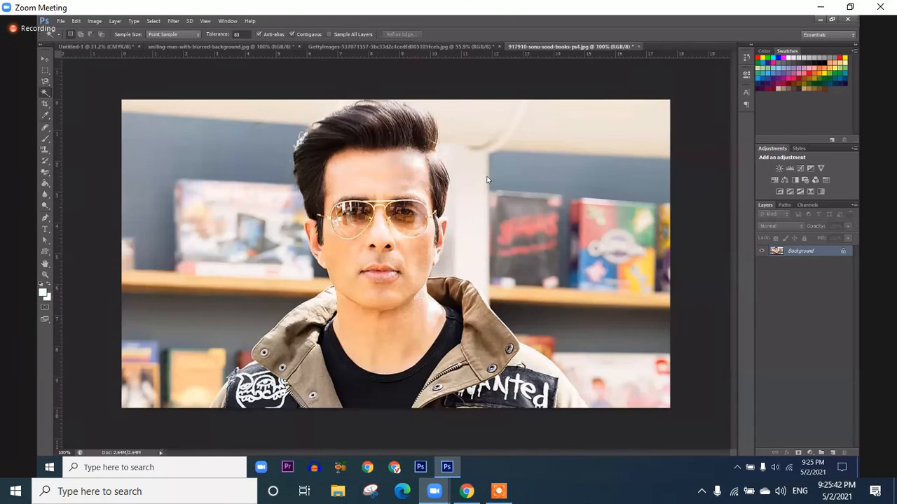
key("ctrl+w")
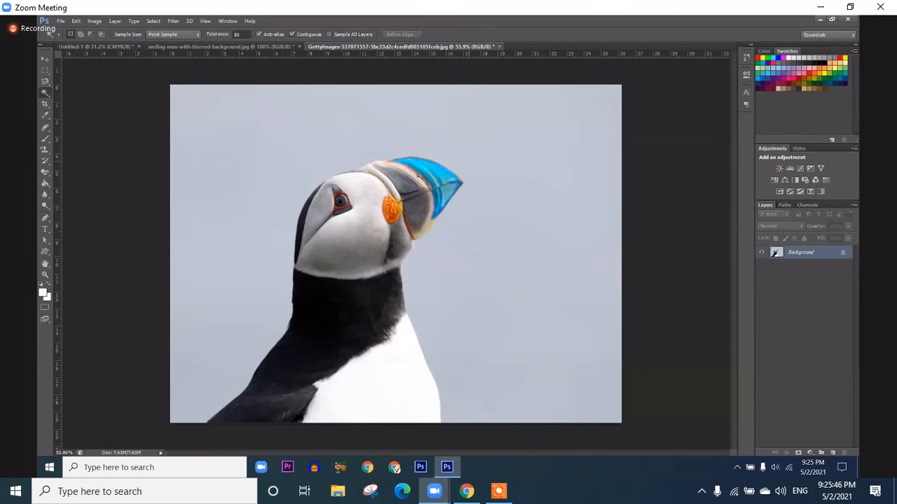
key("ctrl+o")
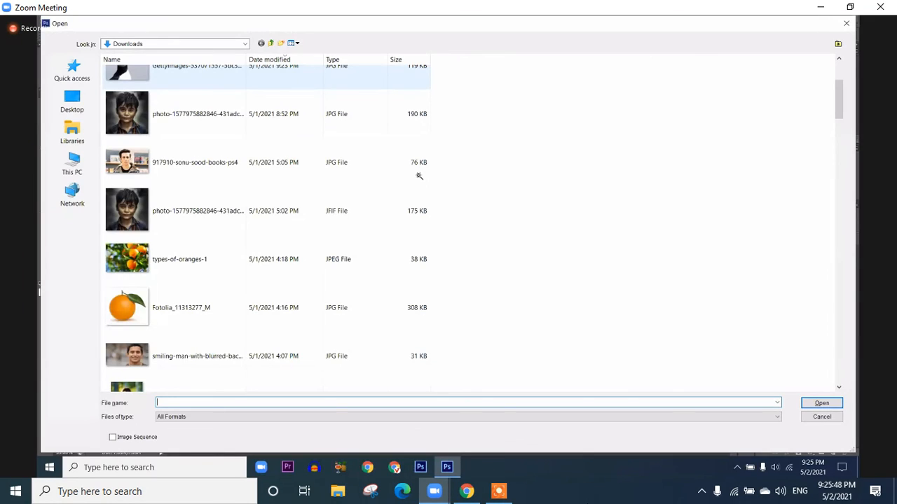
key("Escape")
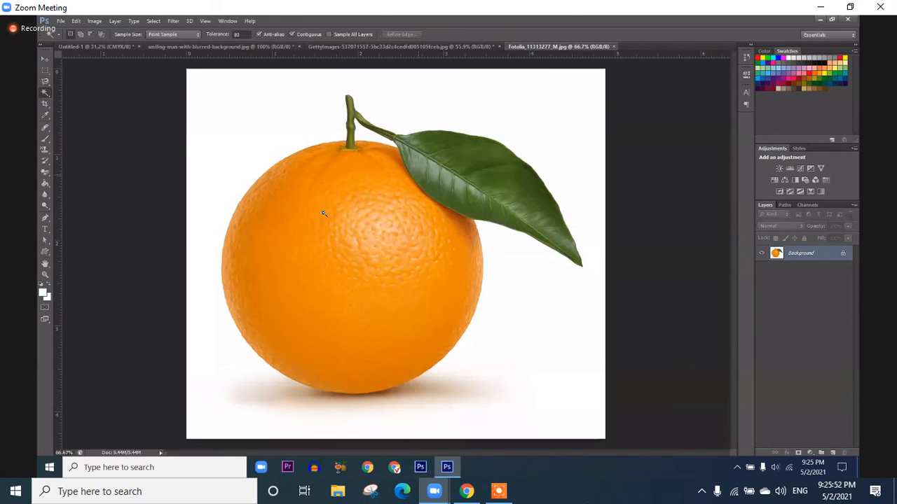
Discard a trial Magic Wand selection of the orange and select the whole fruit with the Quick Selection tool.
left_click(273, 215)
right_click(45, 93)
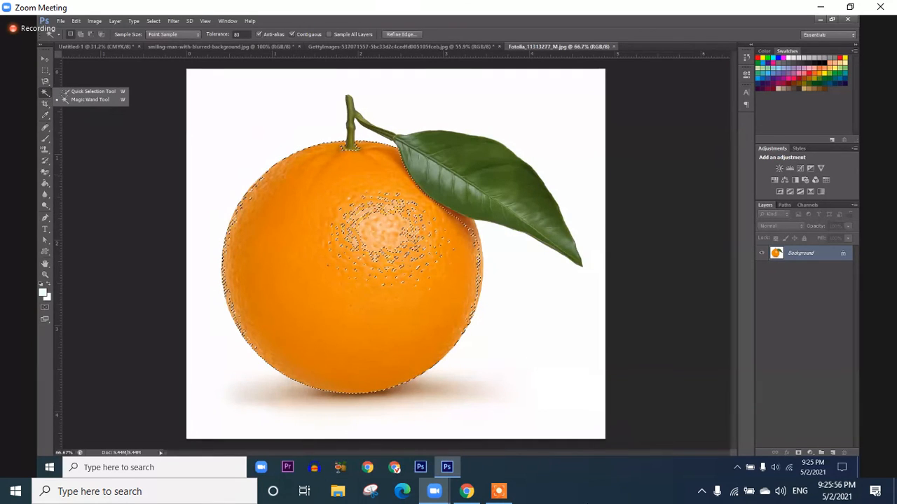
key("ctrl+d")
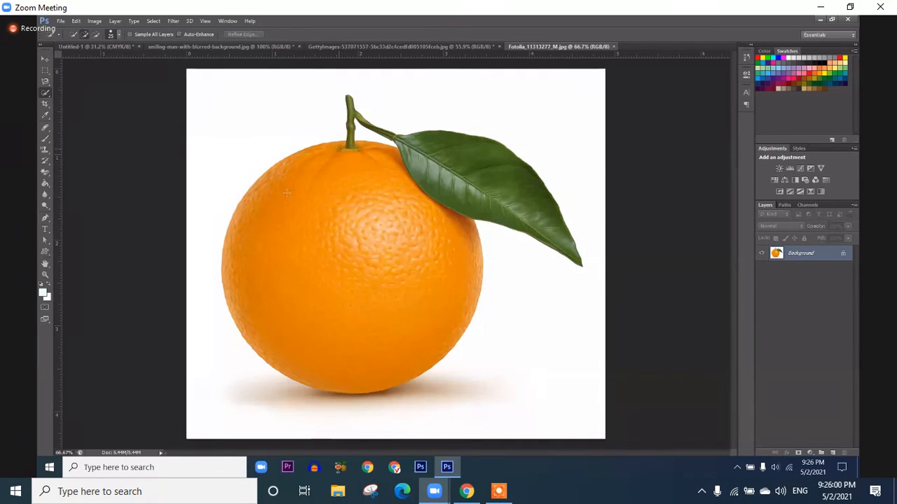
left_click_drag(274, 244, 298, 275)
left_click_drag(372, 277, 426, 268)
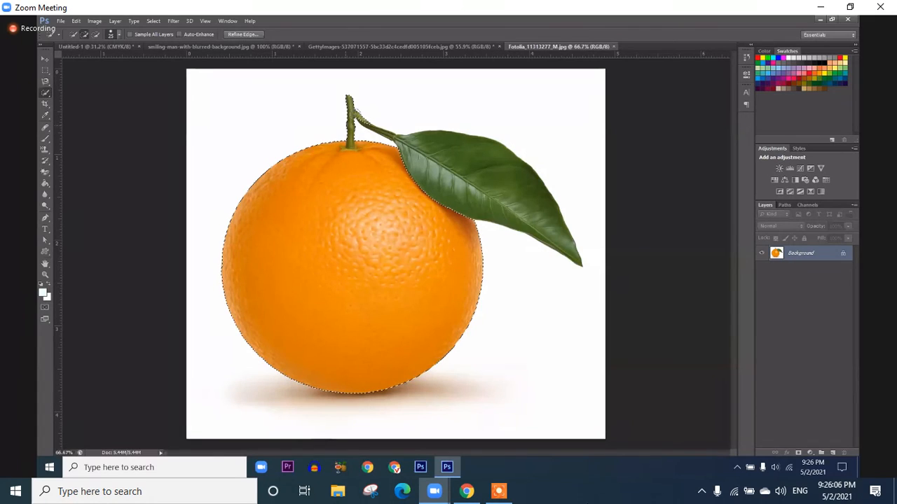
Subtract the stem and the small branch leading to the leaf from the orange's selection.
scroll(354, 116, "up", 1)
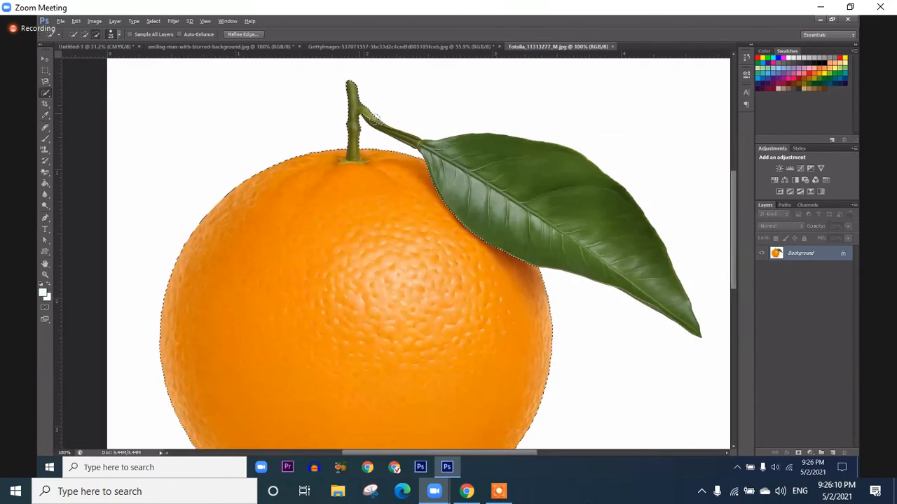
left_click_drag(377, 117, 363, 114)
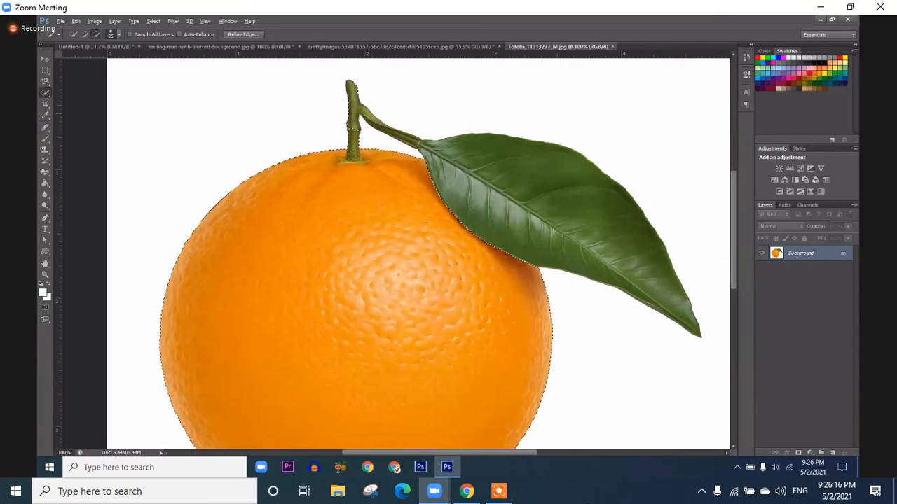
left_click_drag(353, 132, 355, 160)
scroll(594, 211, "down", 3)
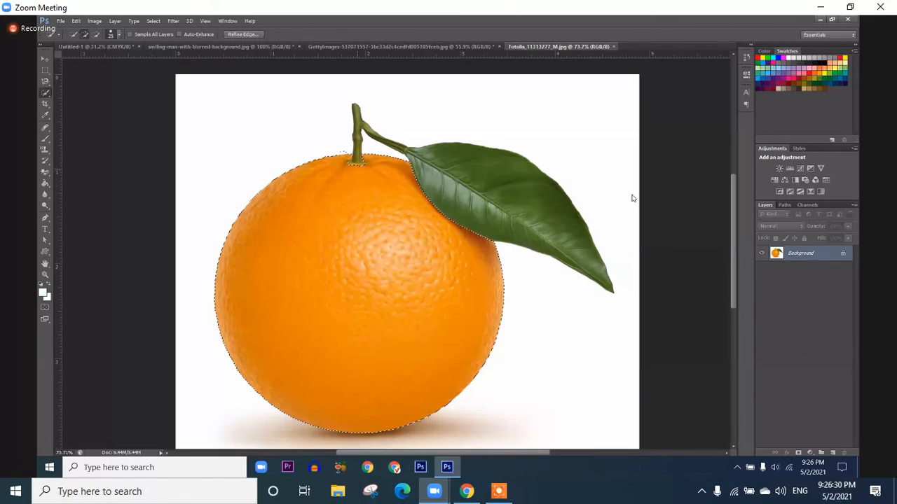
Try red, purple, dark blue and green hues on the selected orange with Hue/Saturation, and apply Hue +180 for blue.
key("ctrl+u")
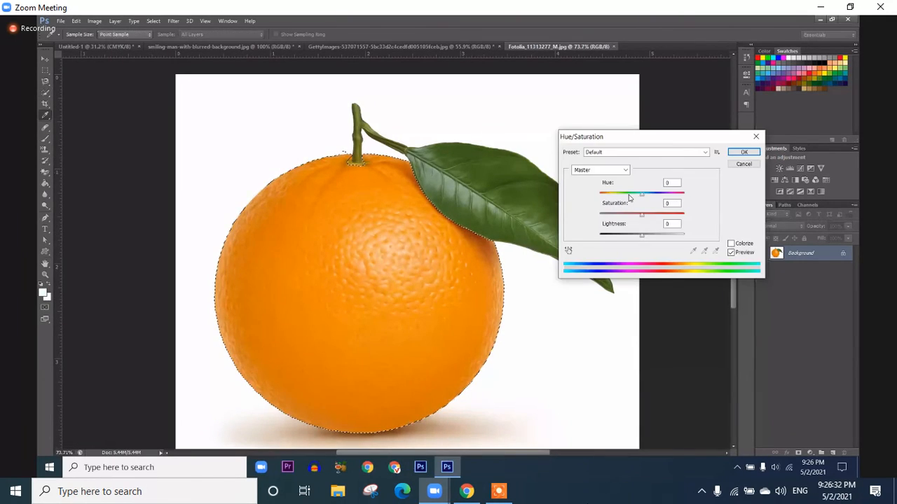
left_click(629, 195)
left_click_drag(629, 197, 623, 197)
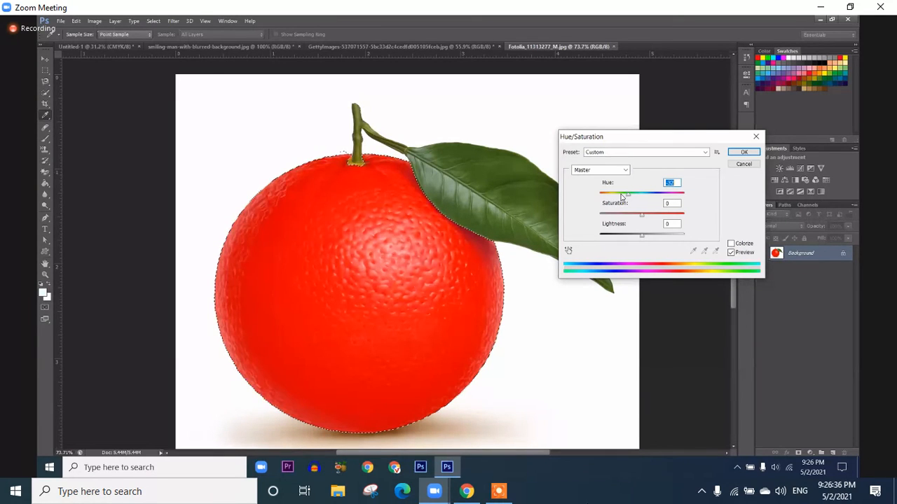
left_click_drag(617, 197, 610, 198)
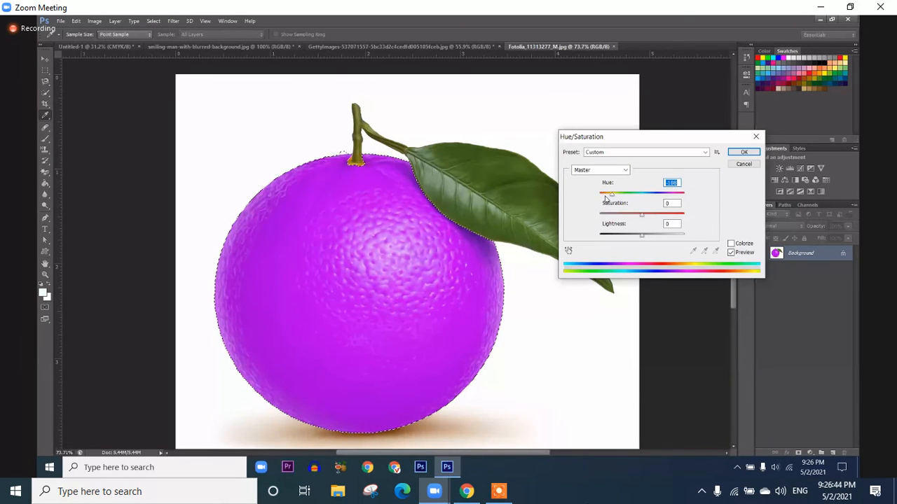
left_click_drag(606, 199, 606, 204)
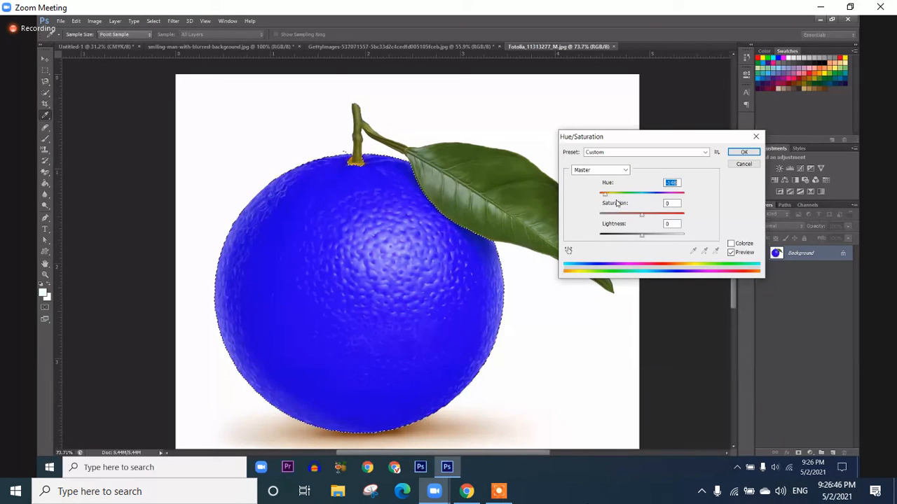
left_click(661, 195)
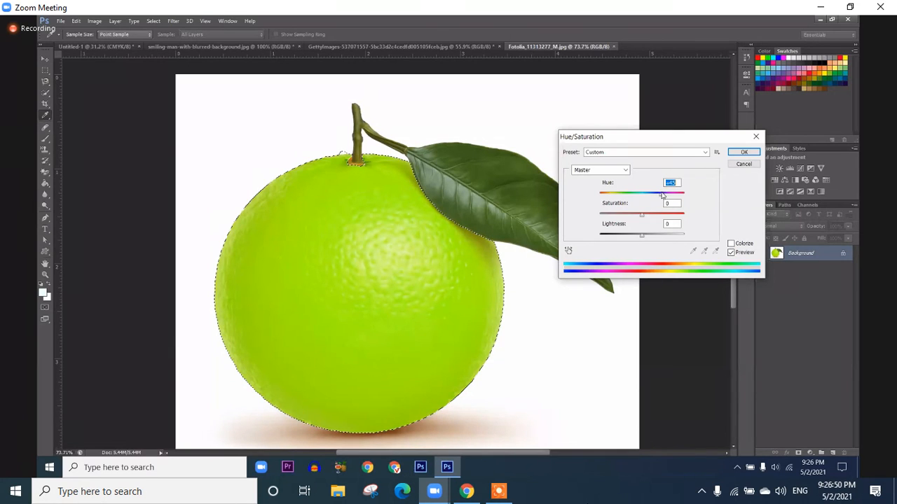
left_click_drag(662, 195, 688, 196)
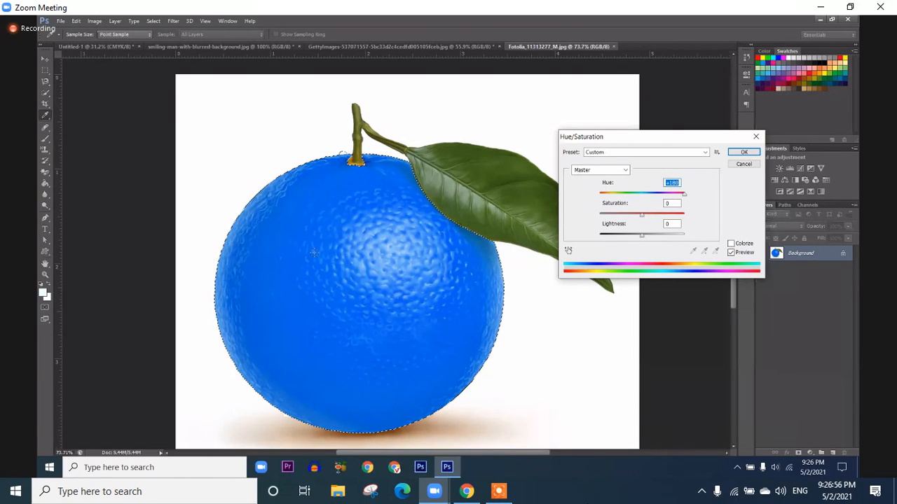
key("Return")
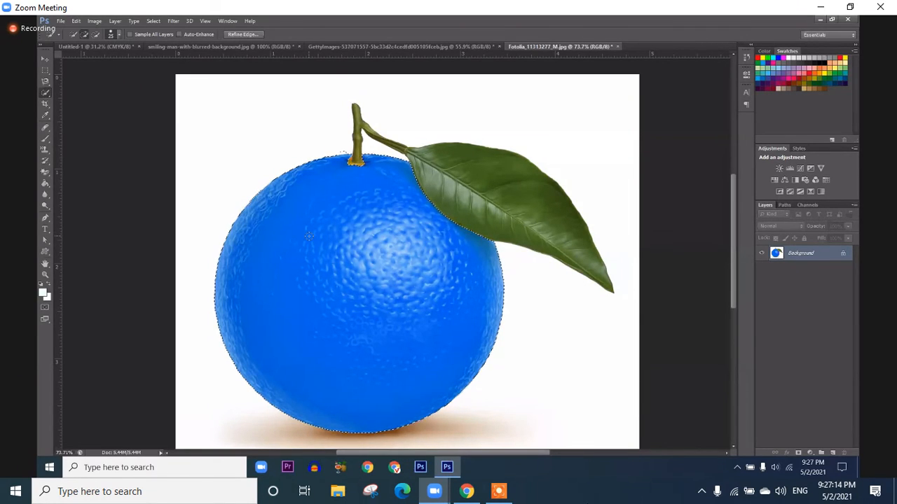
Clear the selection around the recolored fruit and switch to the Rectangular Marquee tool.
key("m")
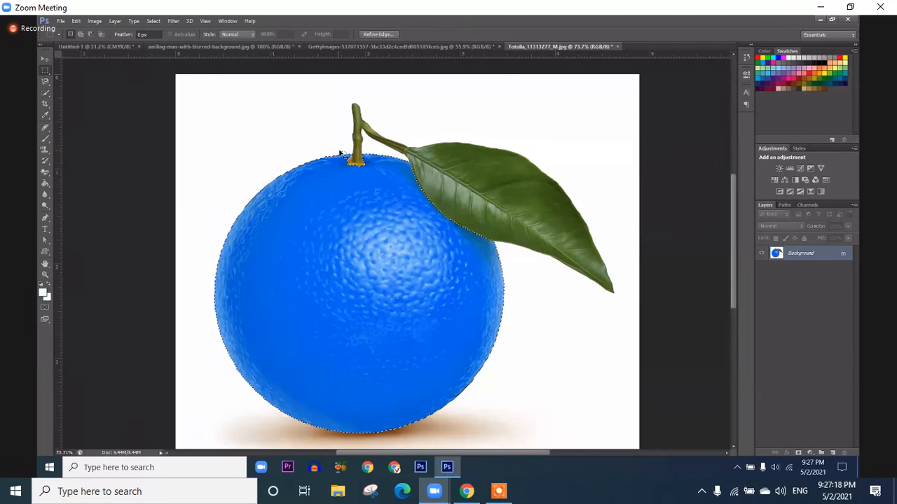
key("ctrl+d")
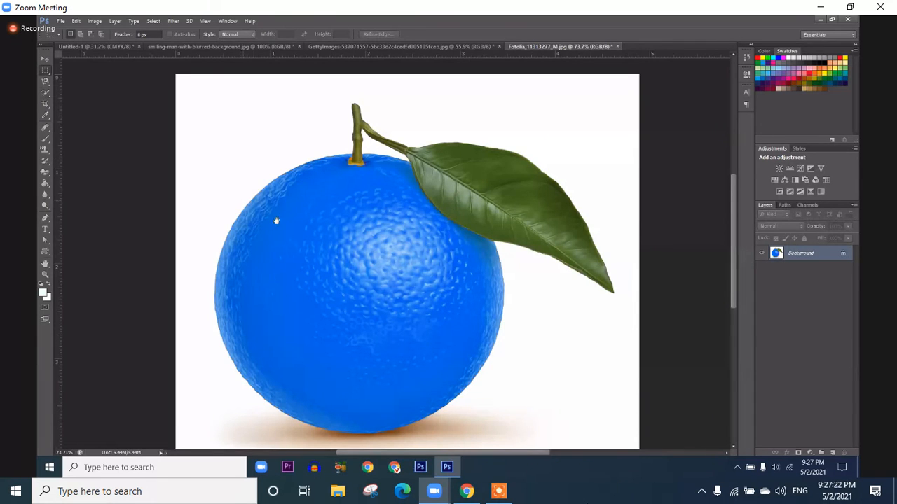
key("ctrl+minus")
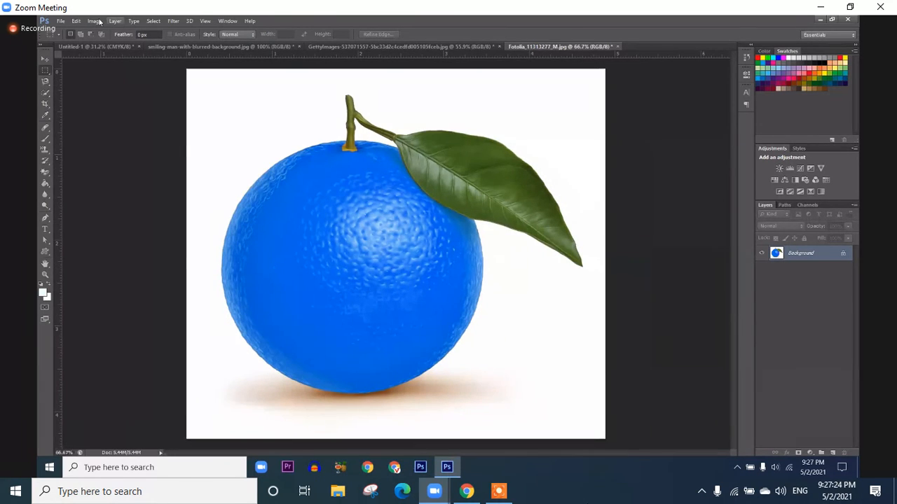
key("alt+i")
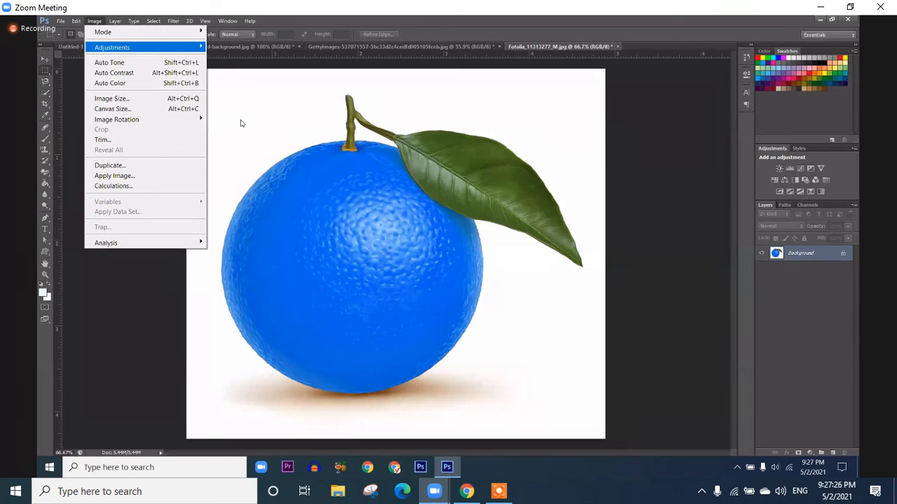
key("Right")
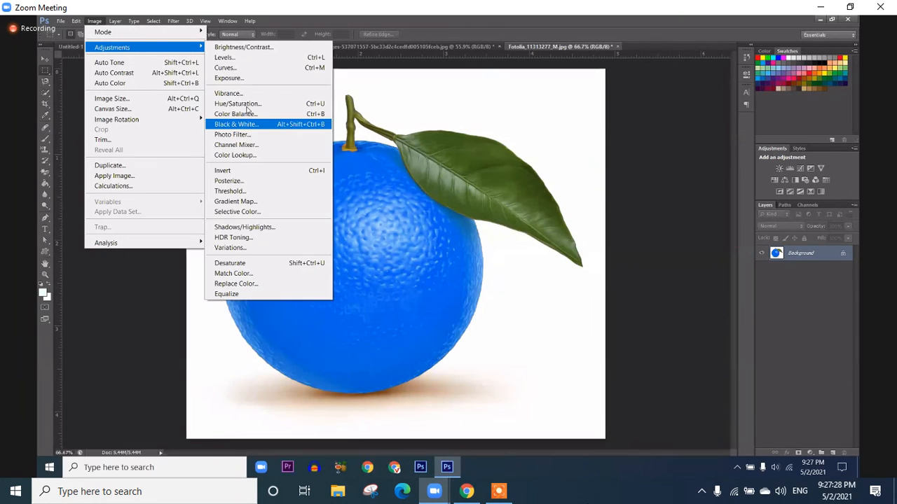
key("Up")
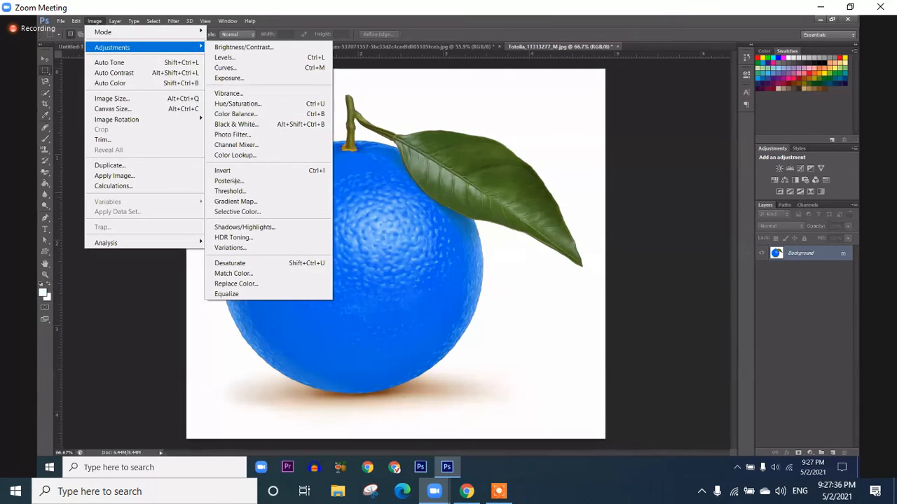
key("Escape")
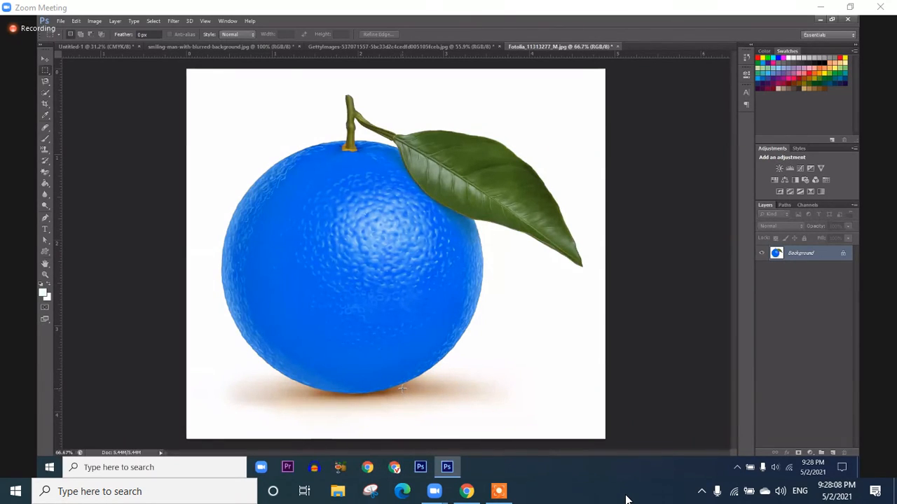
mouse_move(560, 204)
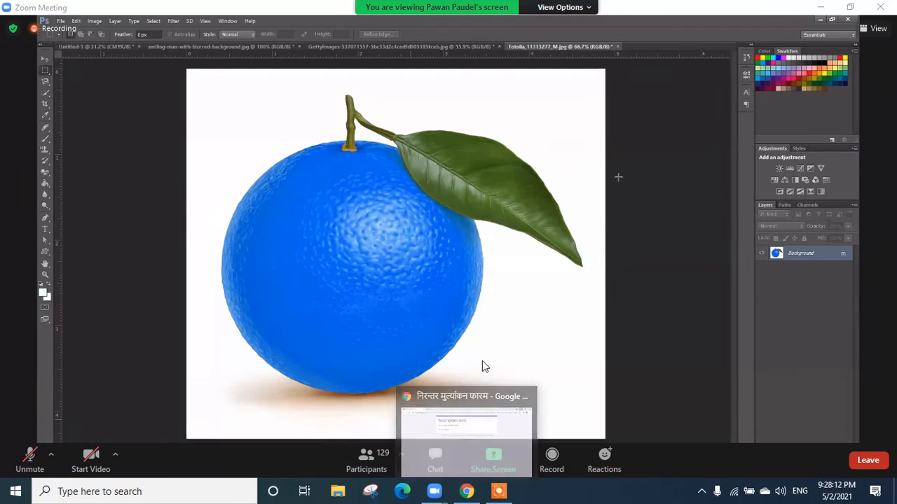
left_click(498, 494)
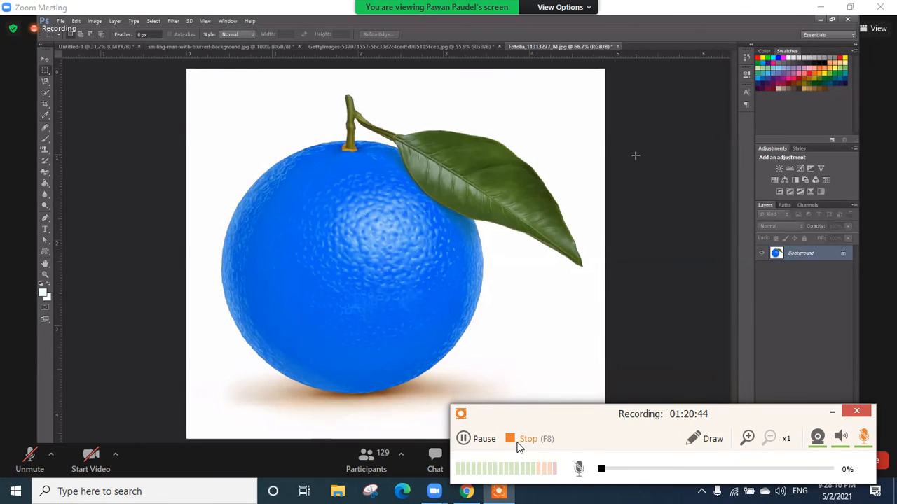